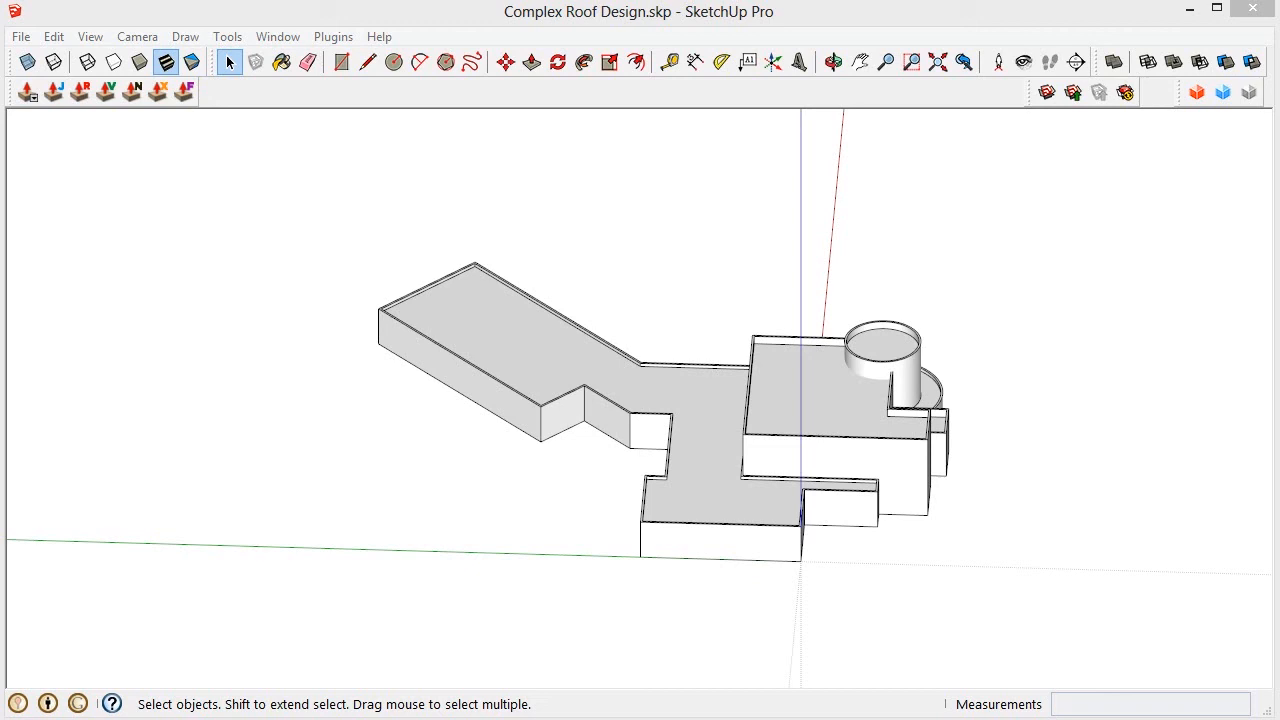
Step: Switch to the Chrome browser, go to sketchucation.com and open its PluginStore page
key("alt+Tab")
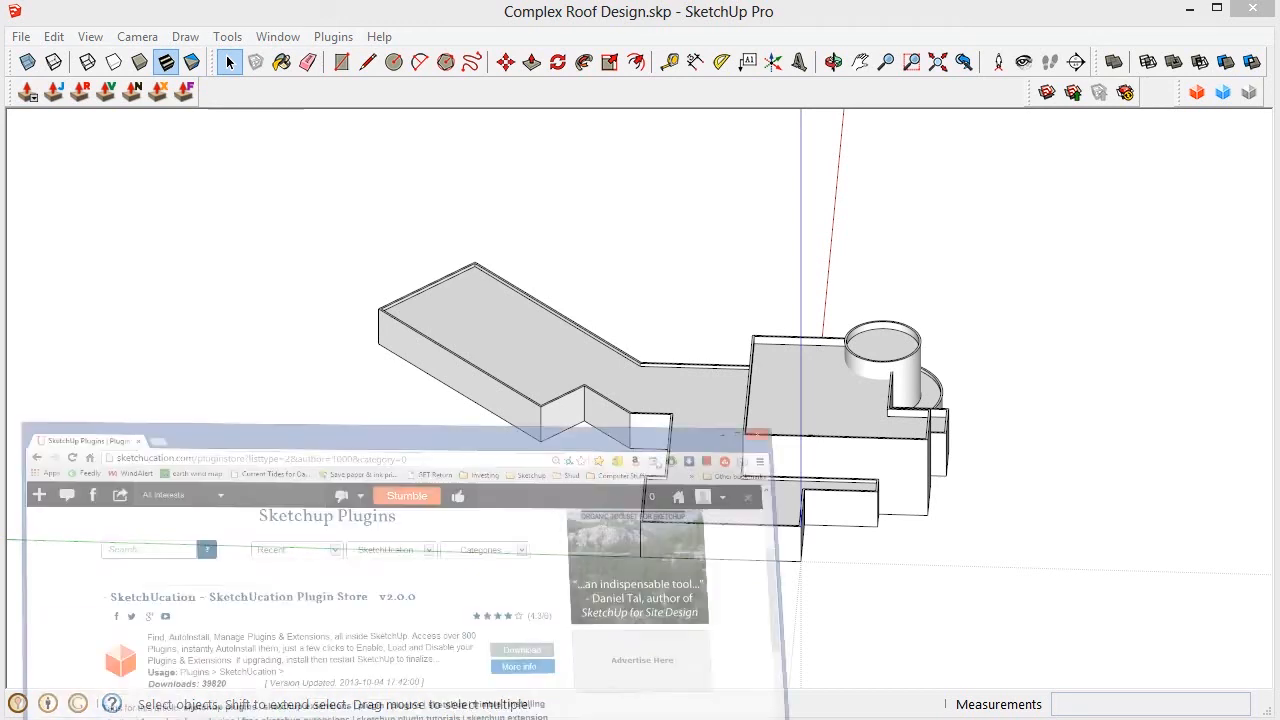
left_click(241, 74)
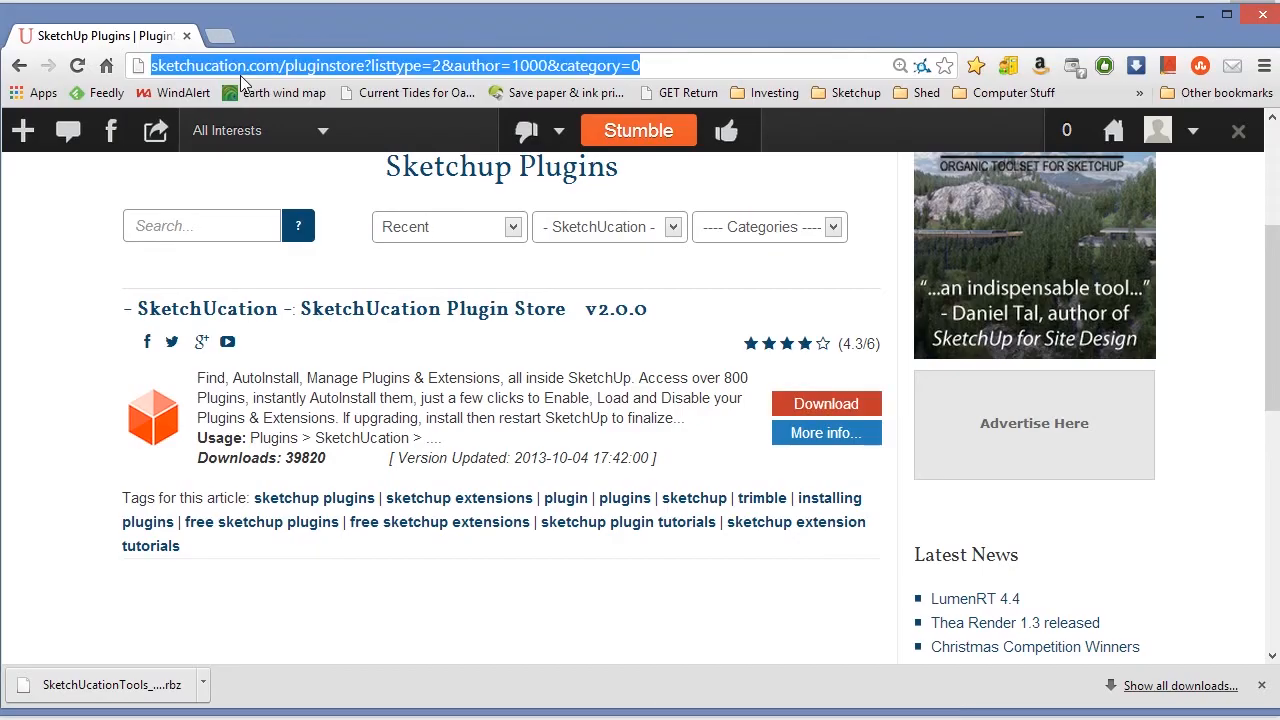
type("sketchucation.com")
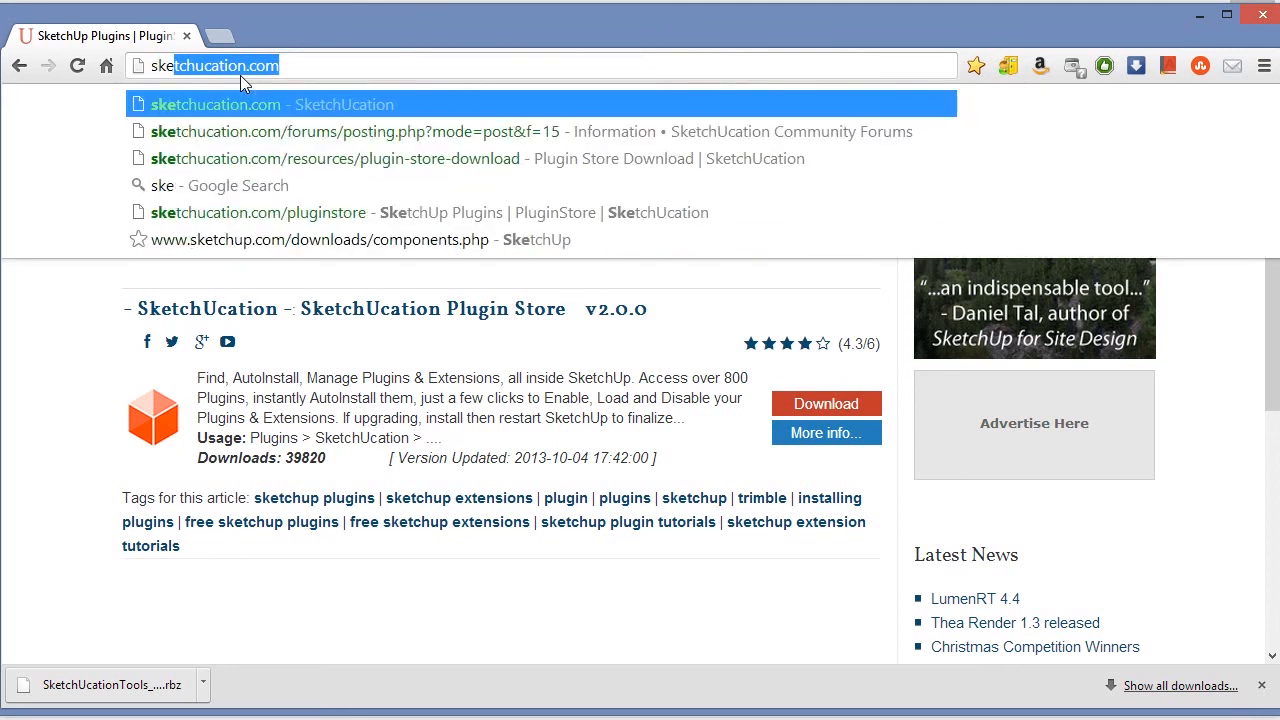
key("Return")
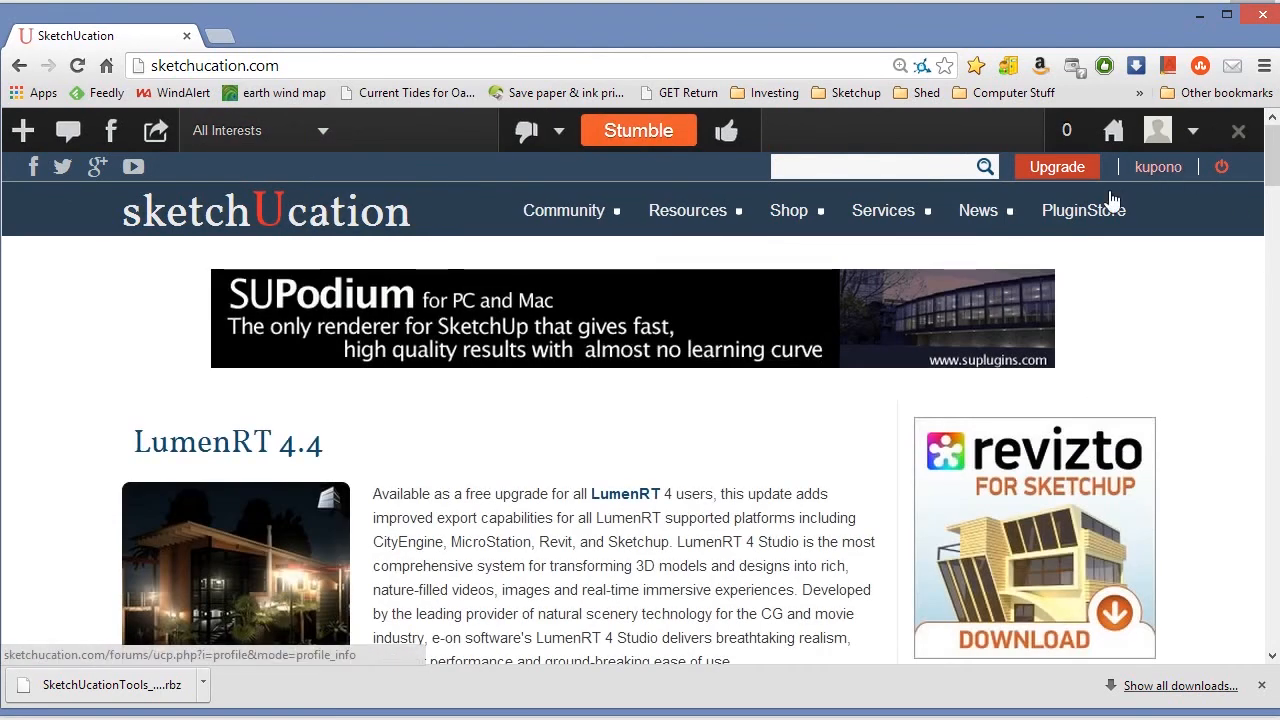
left_click(1085, 212)
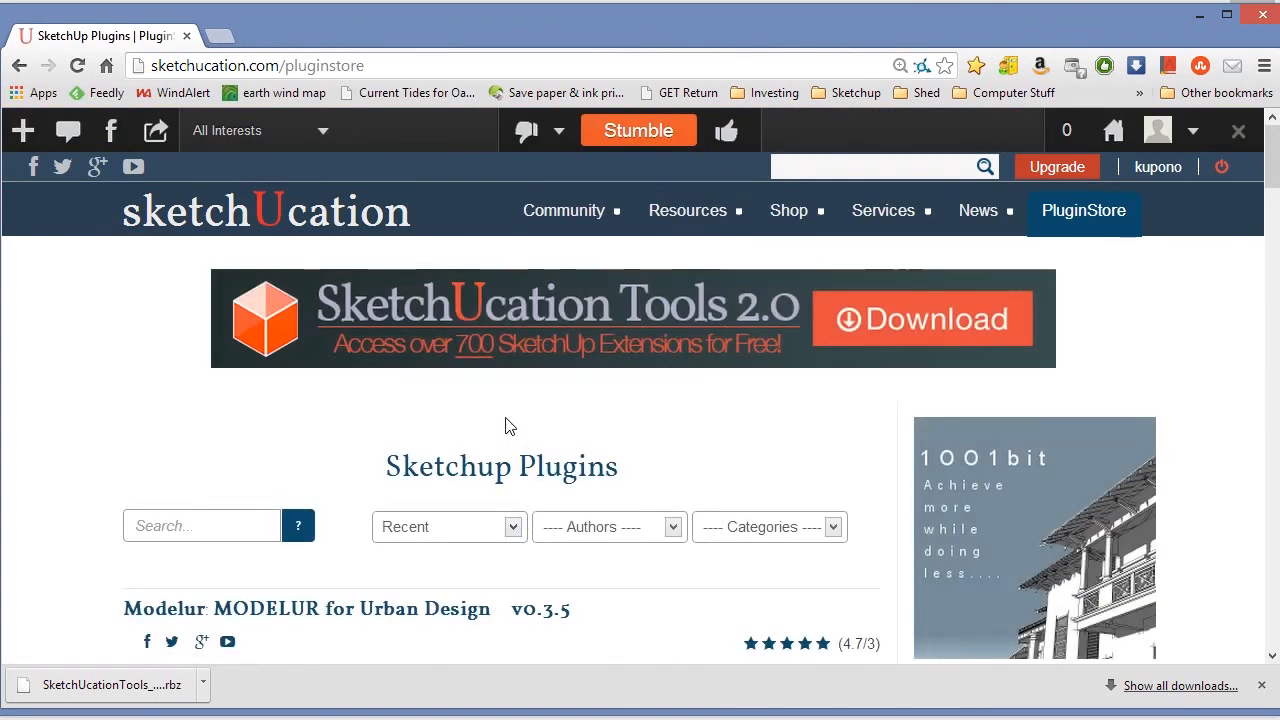
Step: Filter the plugin list by the author - SketchUcation - and download SketchUcation Plugin Store v2.0.0
scroll(505, 427, "down", 3)
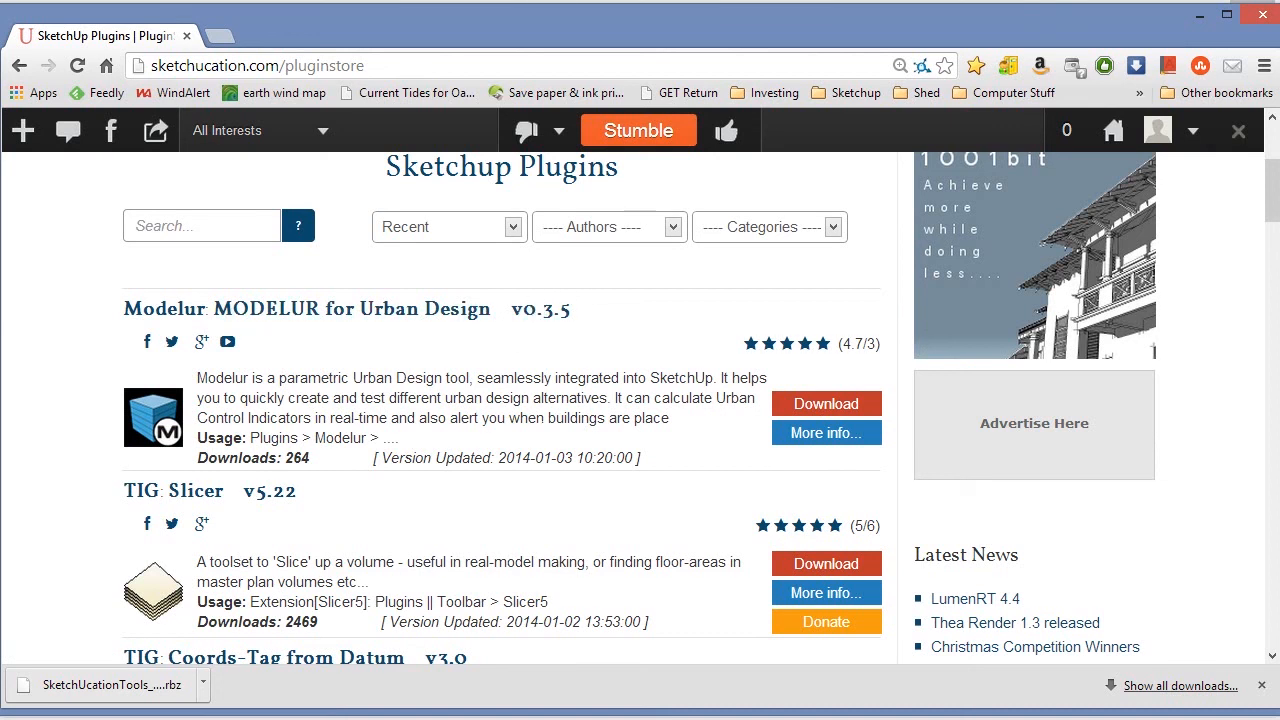
scroll(548, 435, "up", 1)
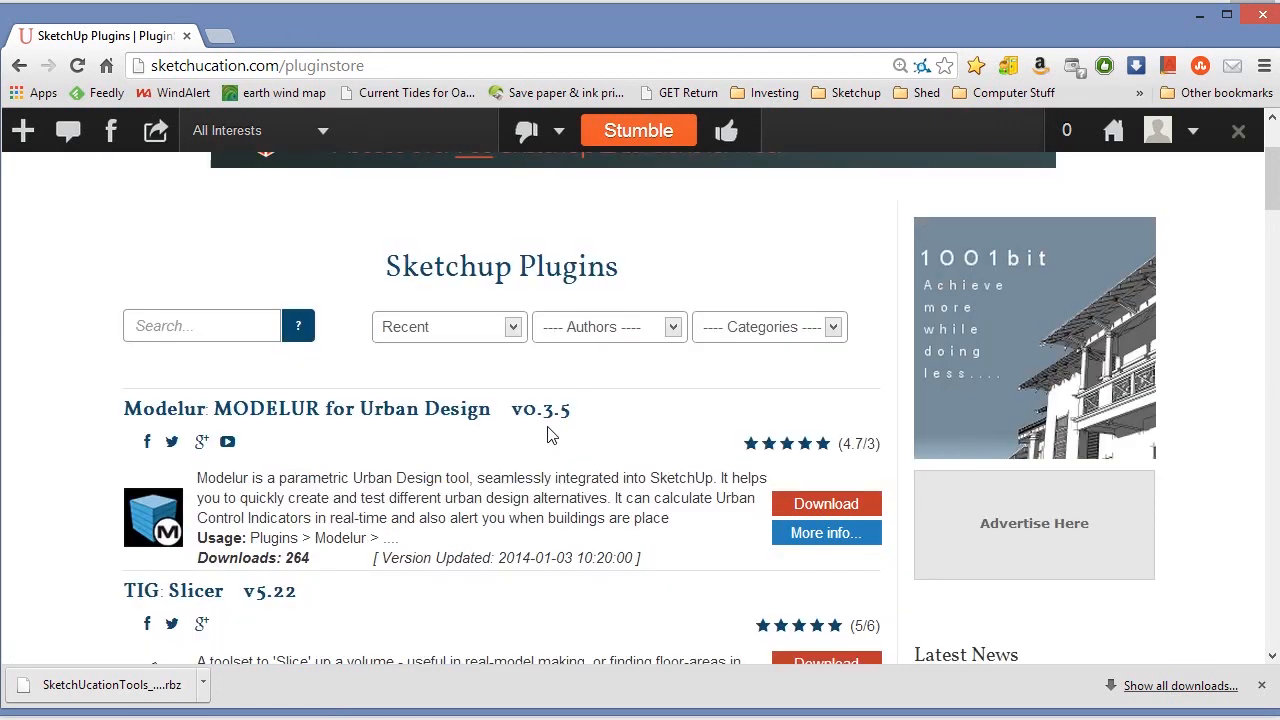
left_click(673, 327)
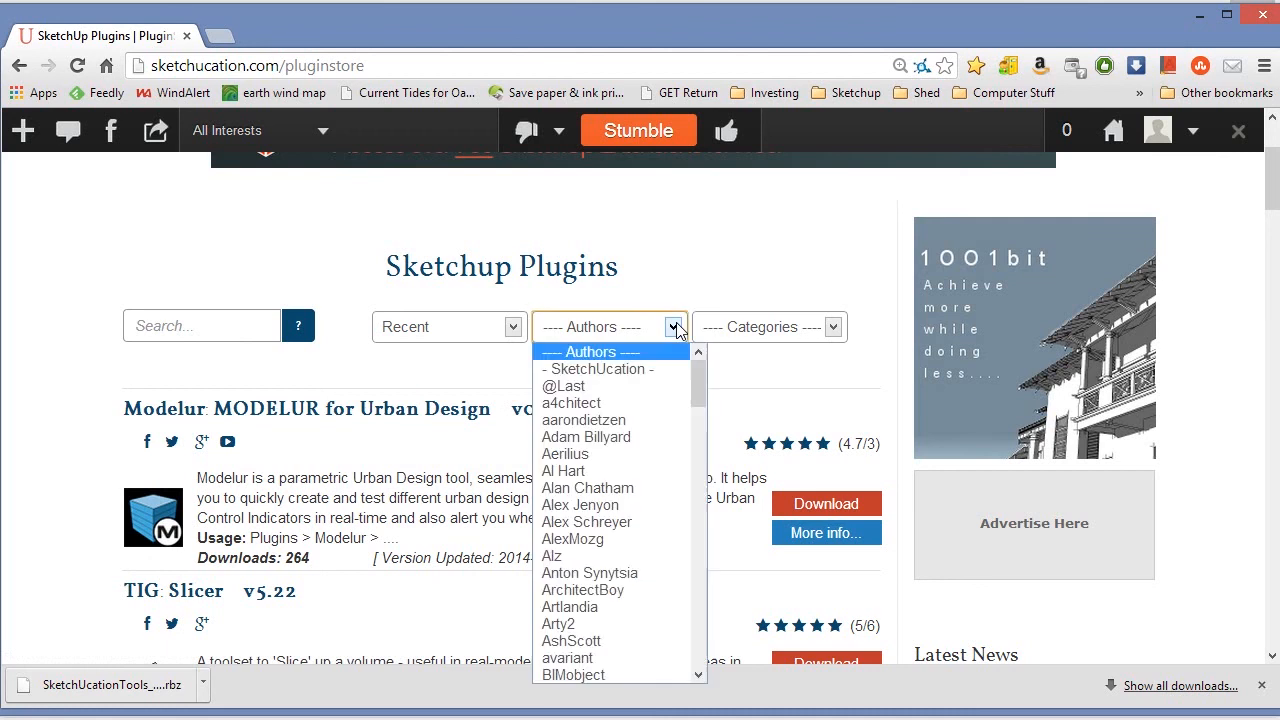
left_click(620, 370)
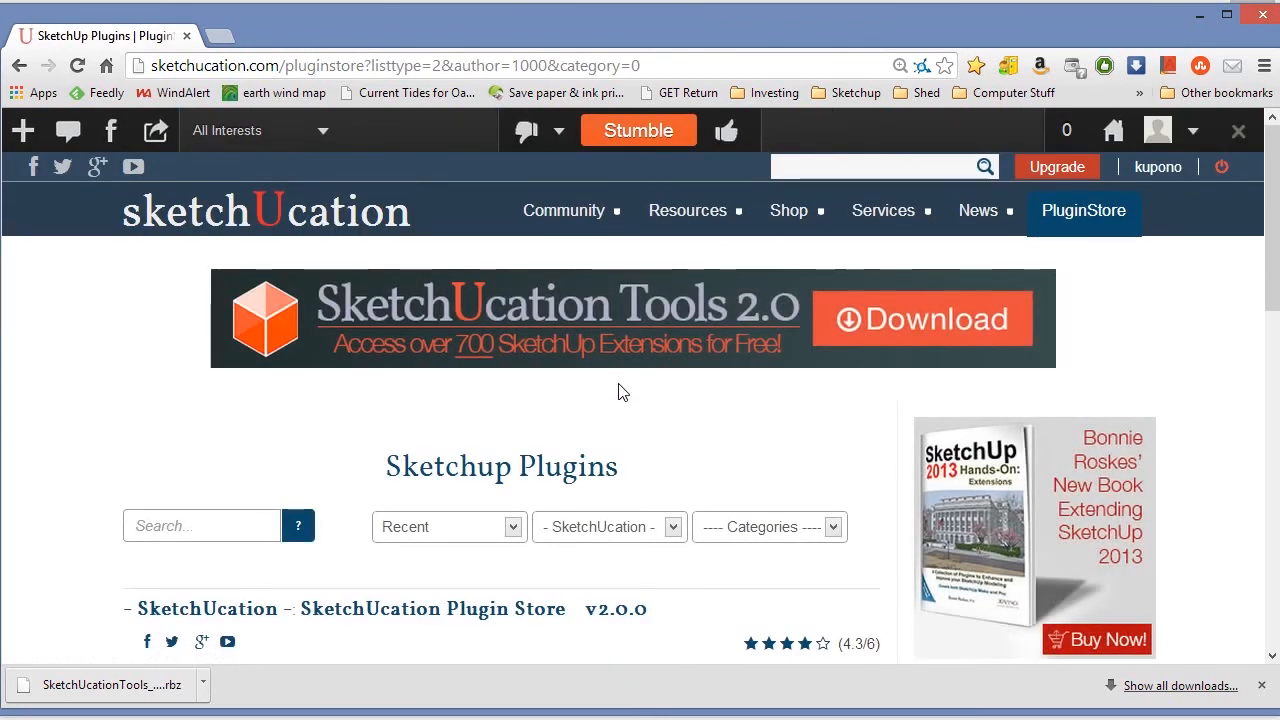
scroll(209, 468, "down", 4)
scroll(218, 462, "up", 1)
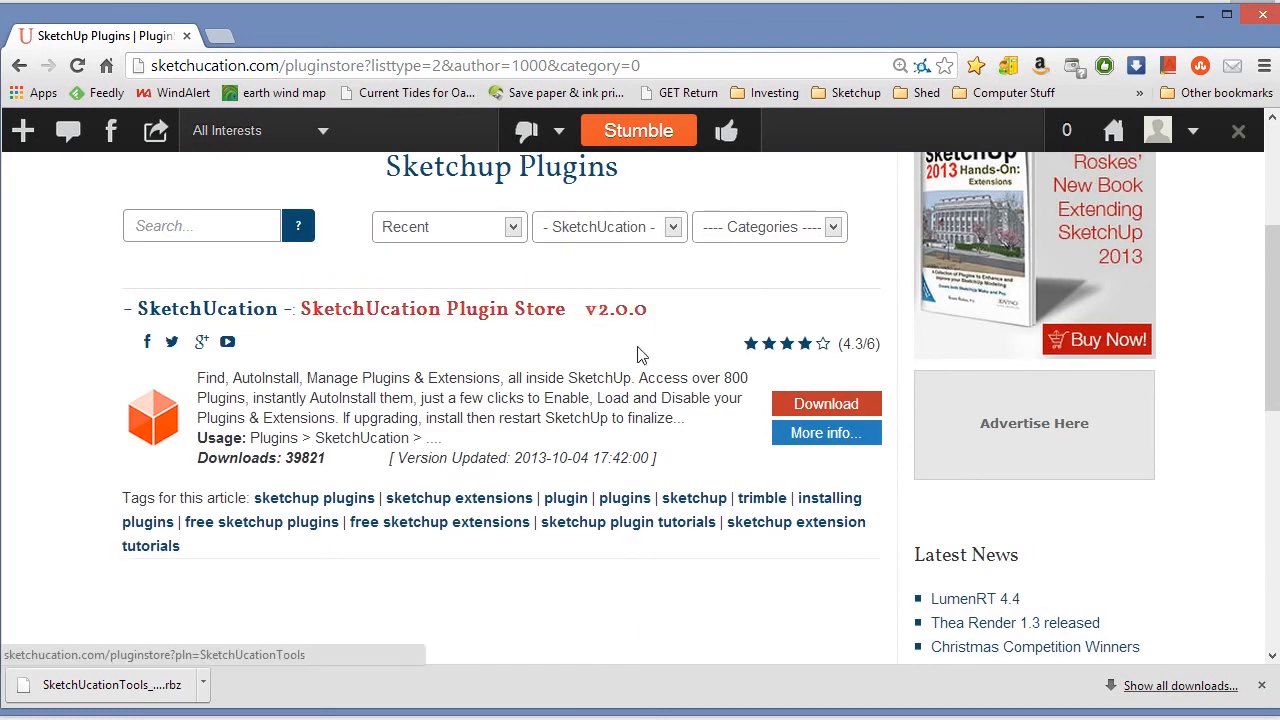
left_click(803, 410)
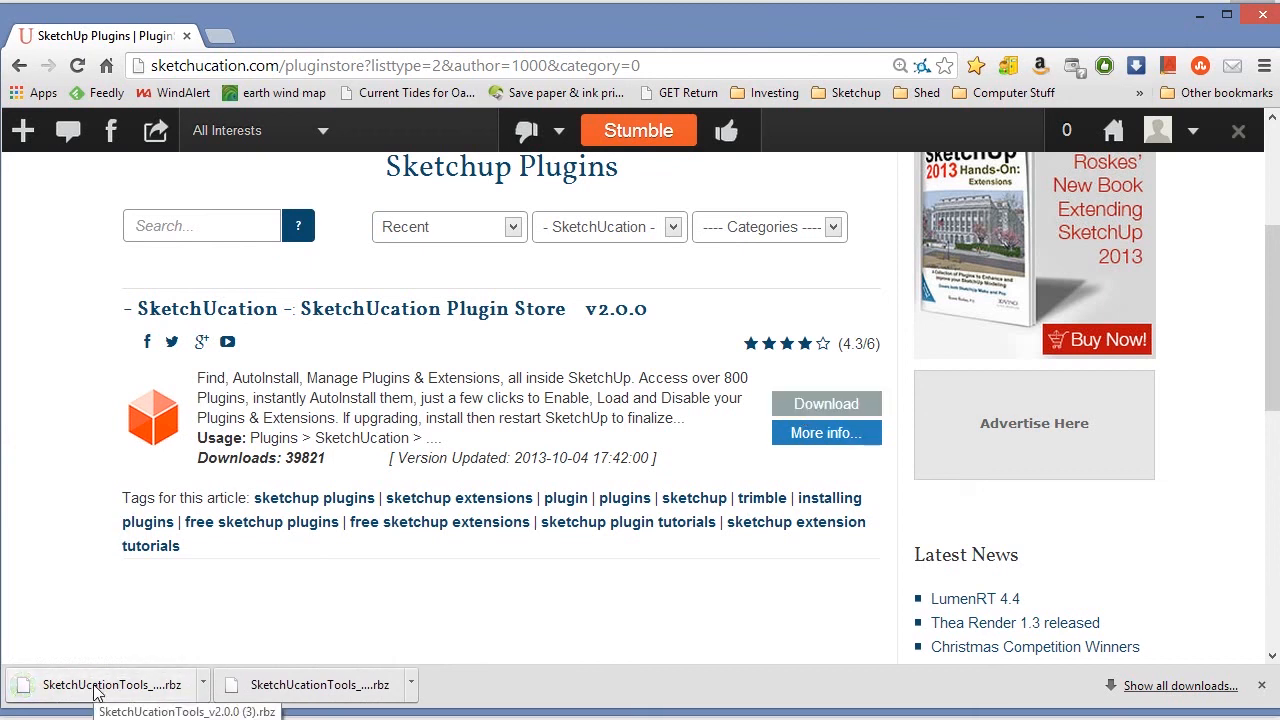
Step: Switch back to SketchUp and install the extension from SketchUcationTools_v2.0.0.rbz in the Downloads folder, allowing it access to the system
left_click(1200, 16)
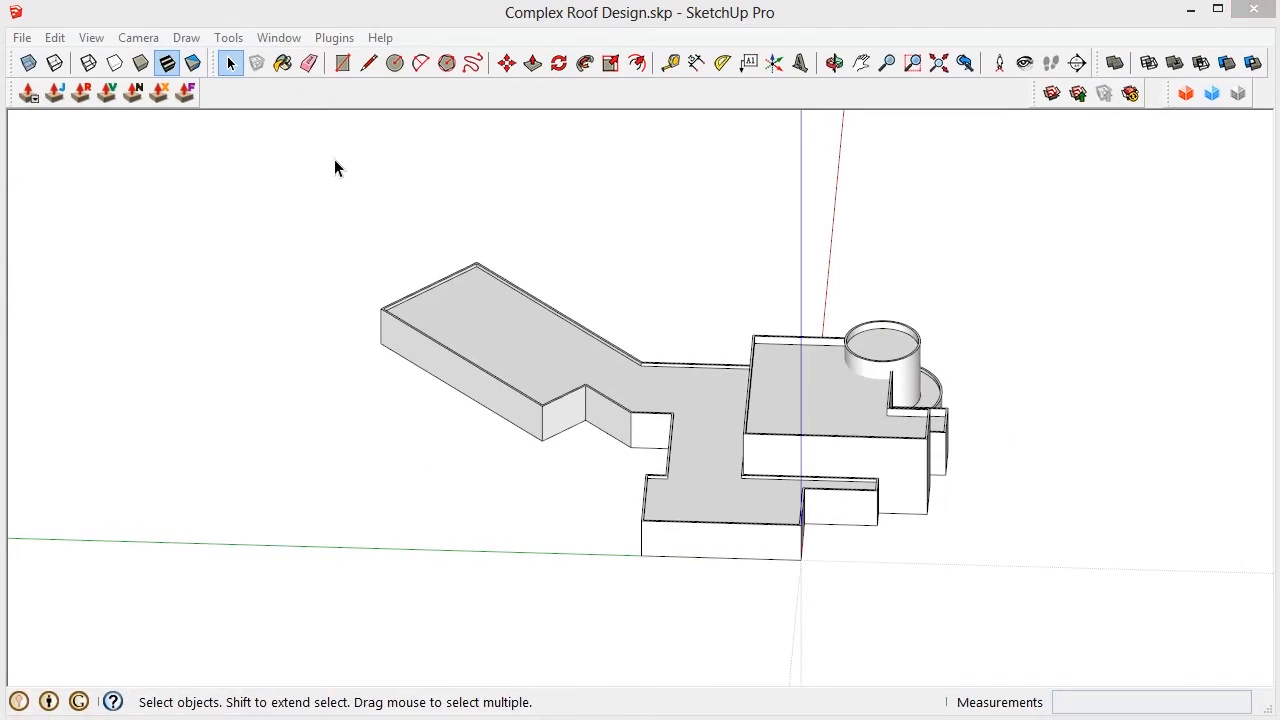
left_click(278, 40)
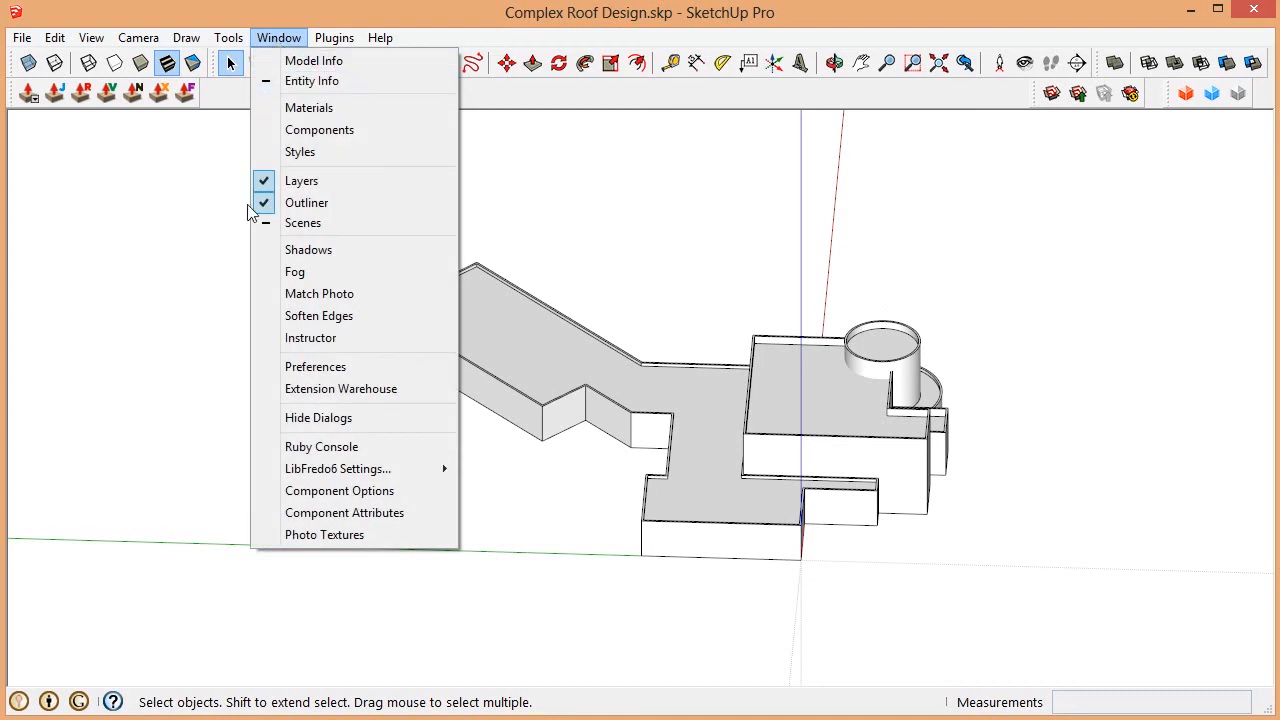
left_click(270, 367)
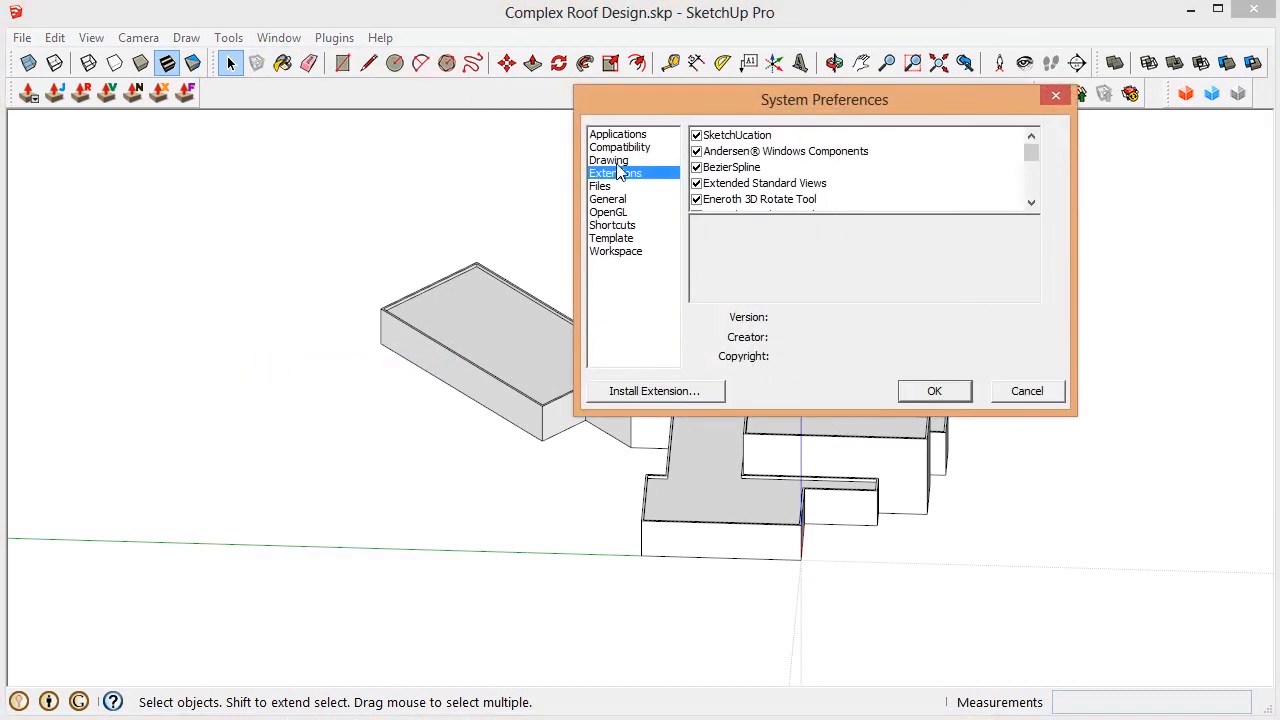
left_click(648, 395)
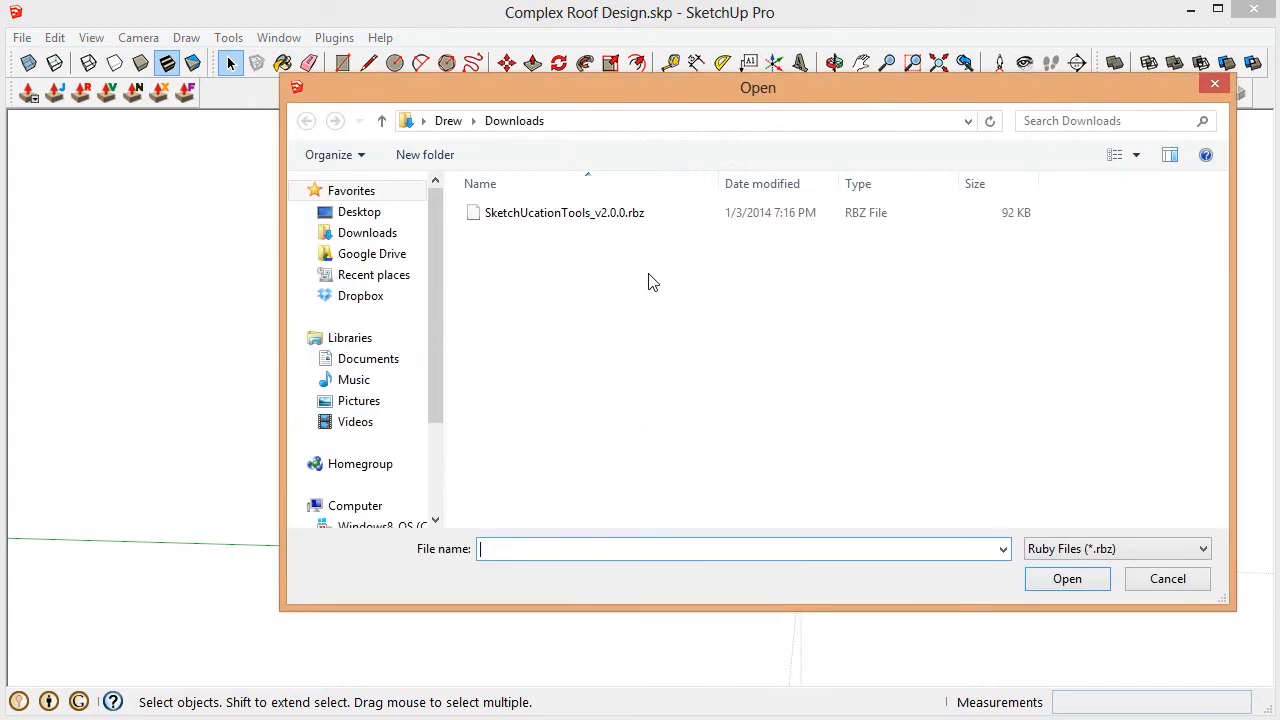
left_click(597, 215)
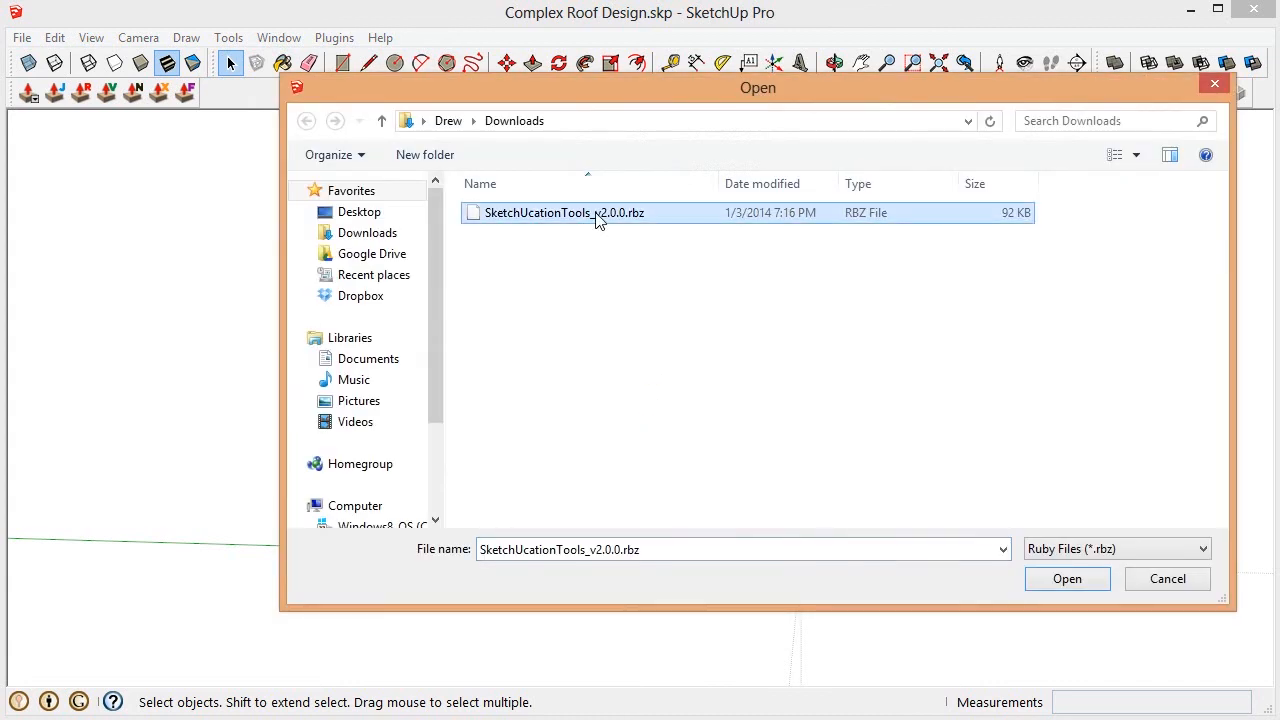
left_click(1067, 579)
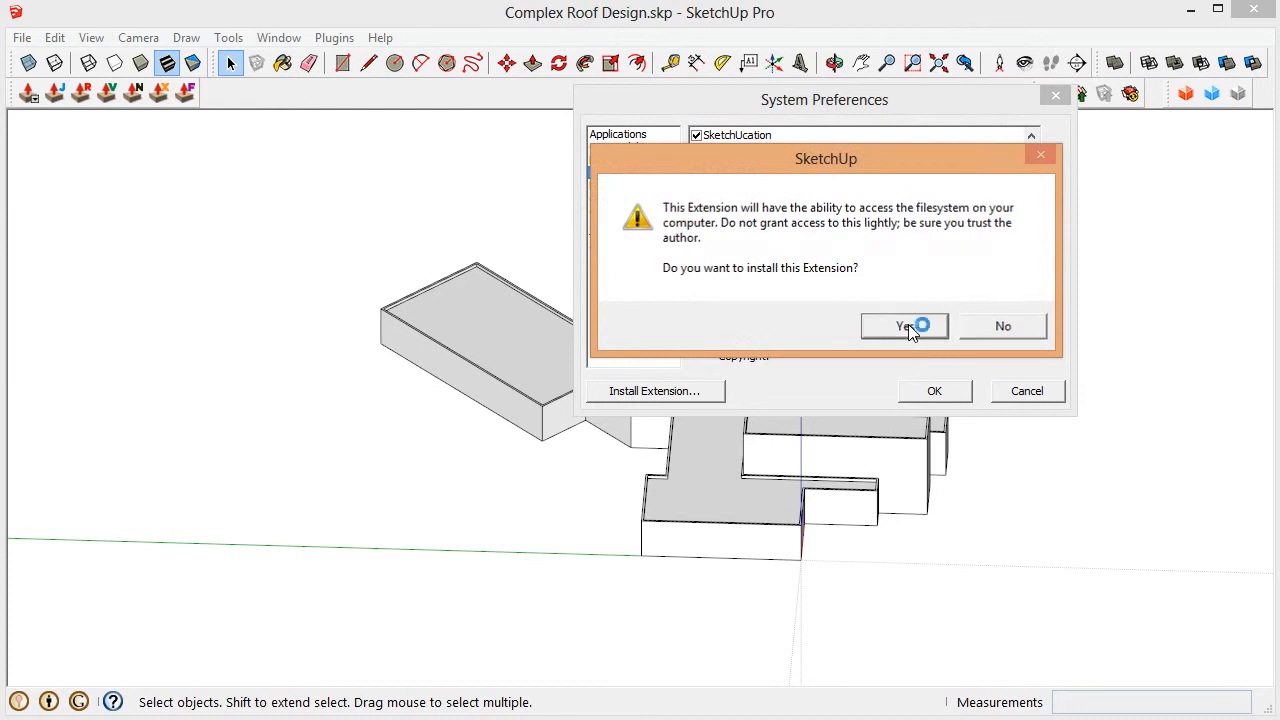
left_click(905, 326)
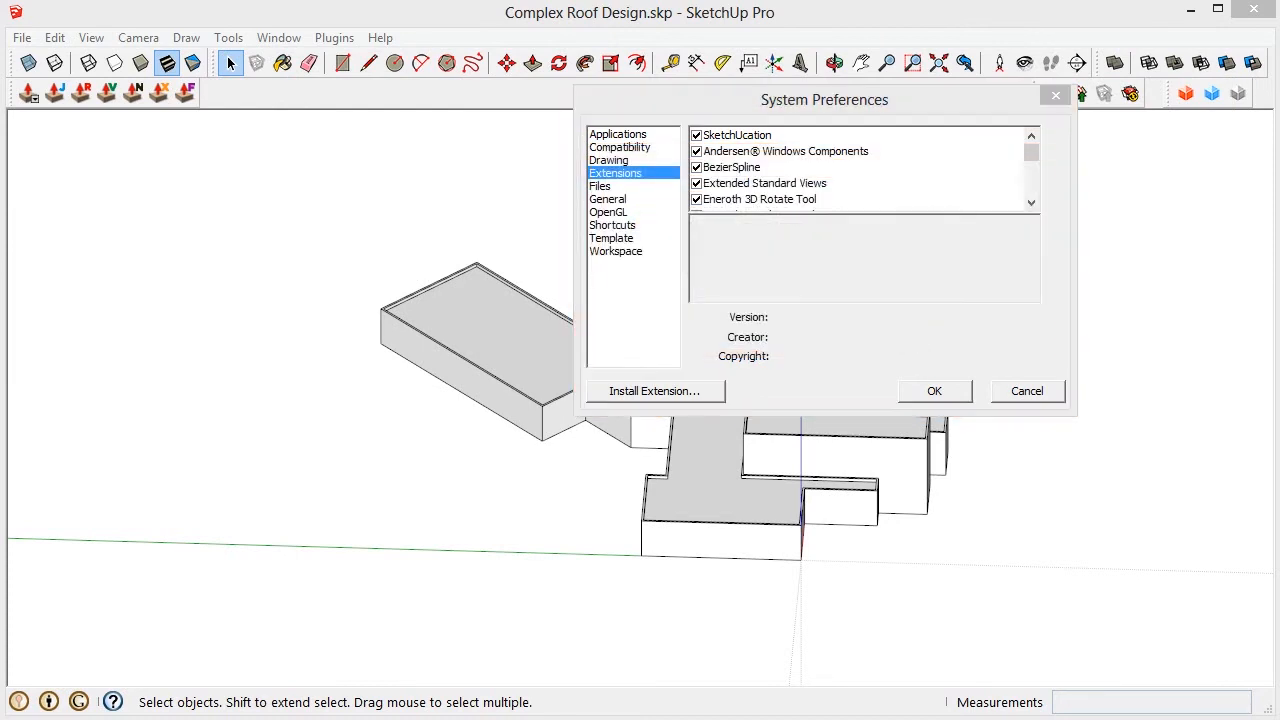
left_click(842, 569)
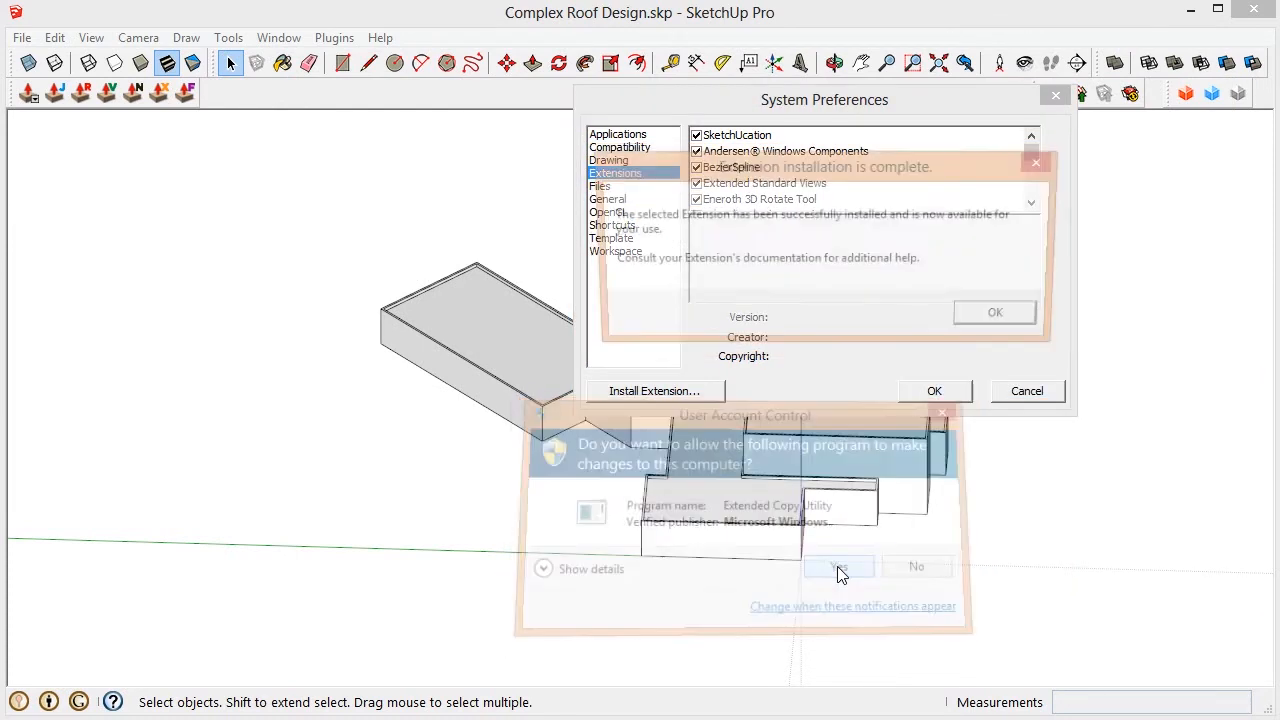
left_click(1005, 318)
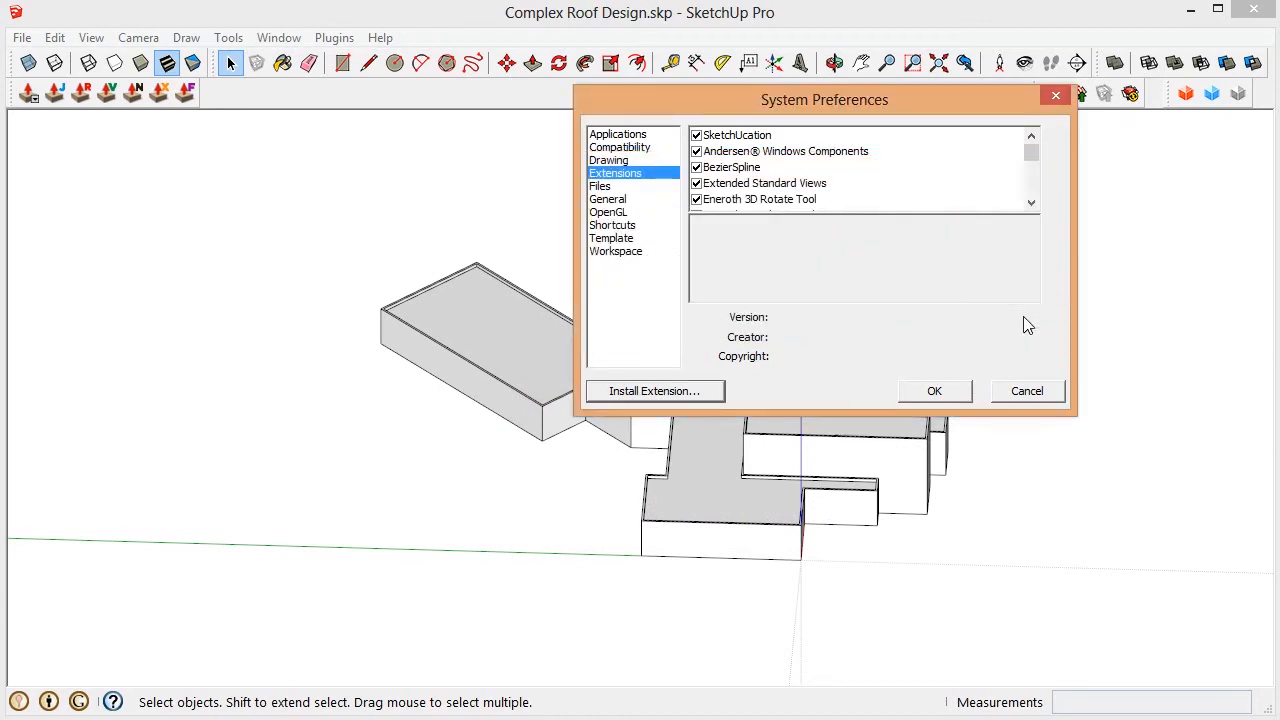
left_click(934, 391)
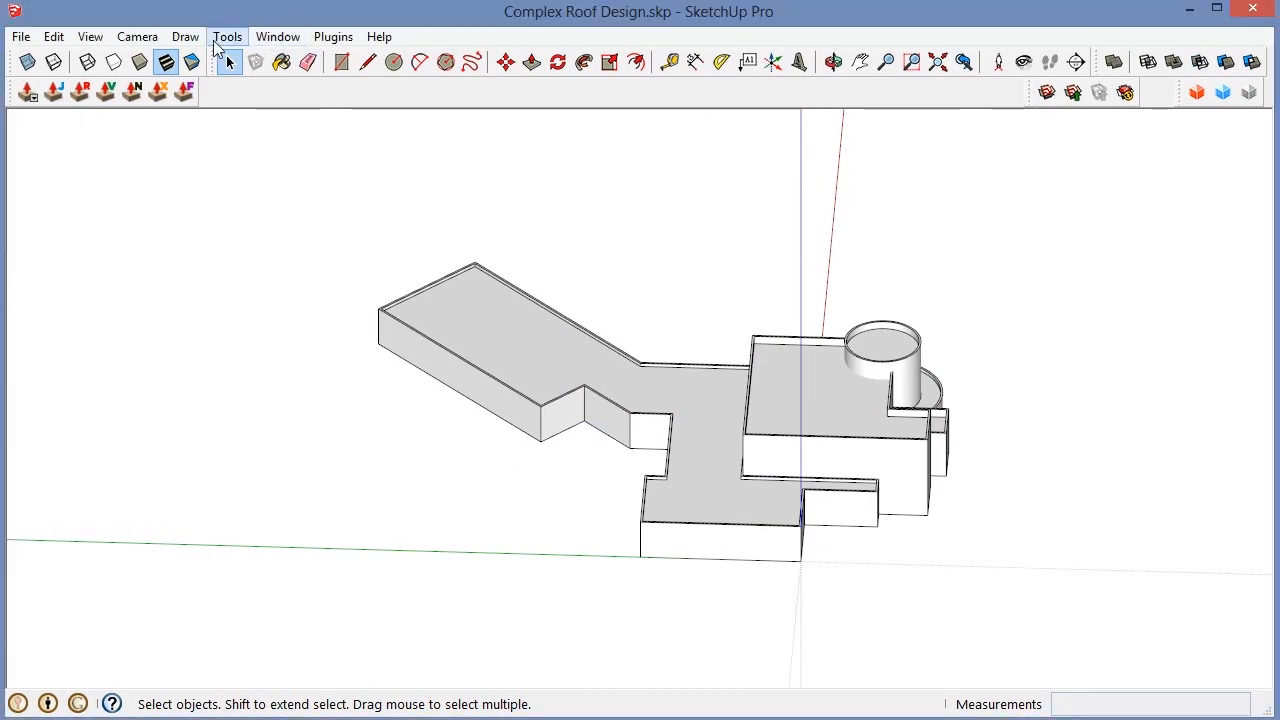
Step: Check that the SketchUcation Plugin Store and Warehouse toolbars are enabled, and reposition both slightly closer together within their row
left_click(91, 37)
left_click(125, 59)
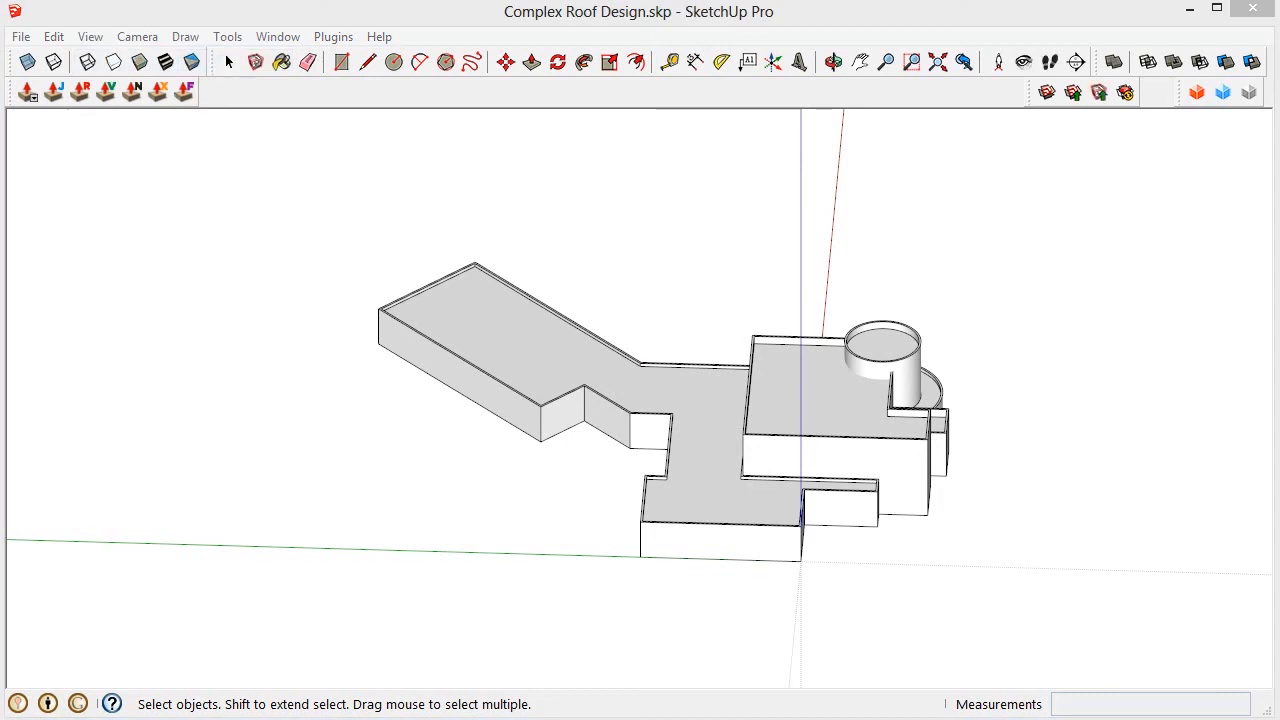
left_click_drag(309, 335, 400, 213)
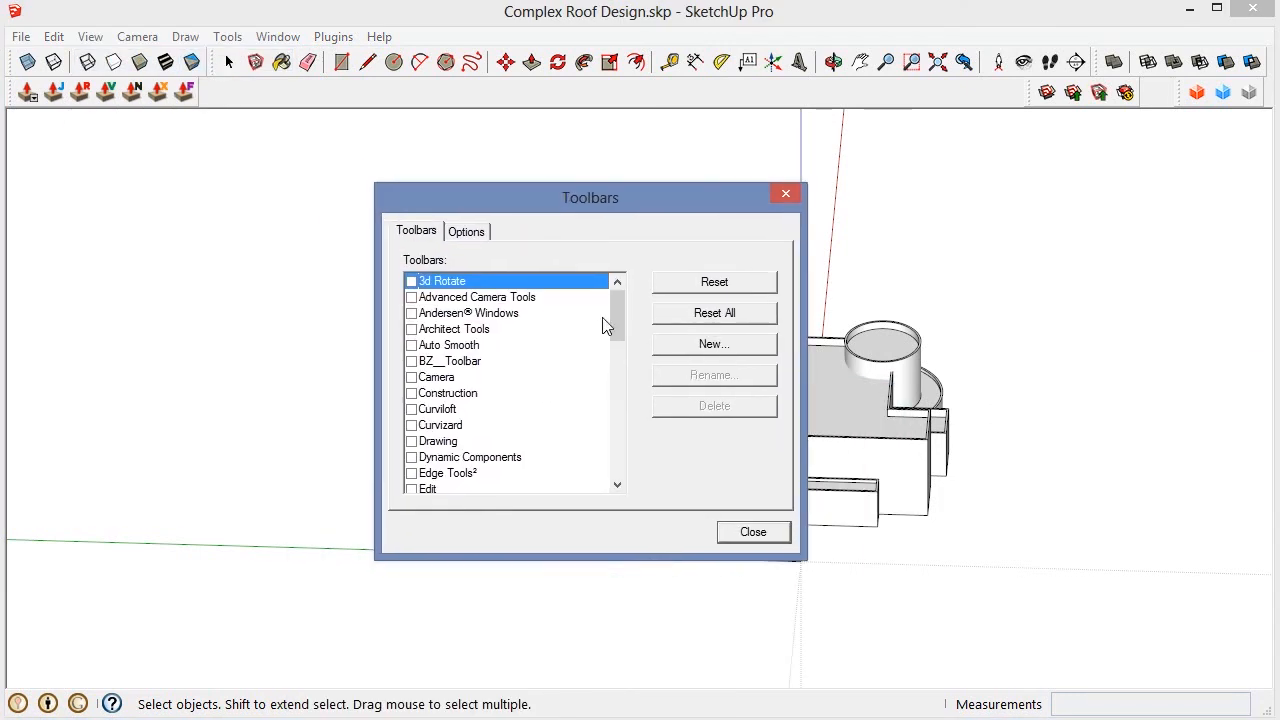
left_click_drag(617, 317, 605, 377)
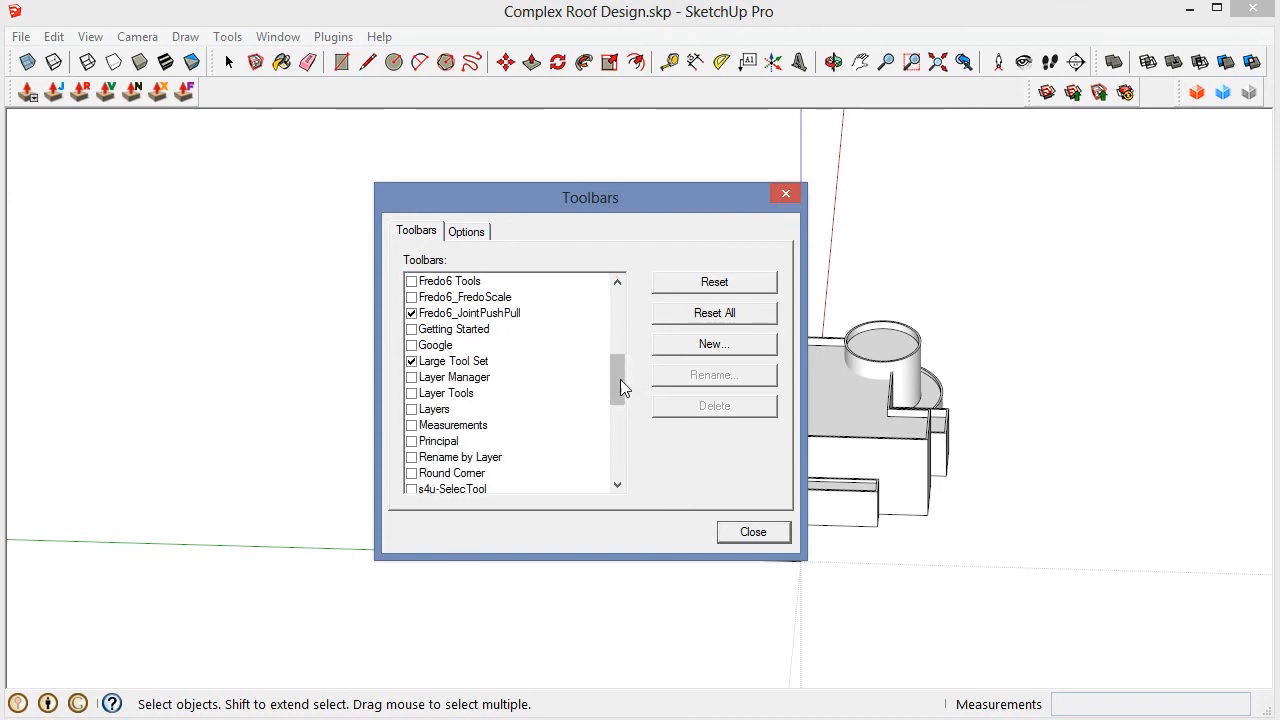
left_click_drag(620, 388, 617, 432)
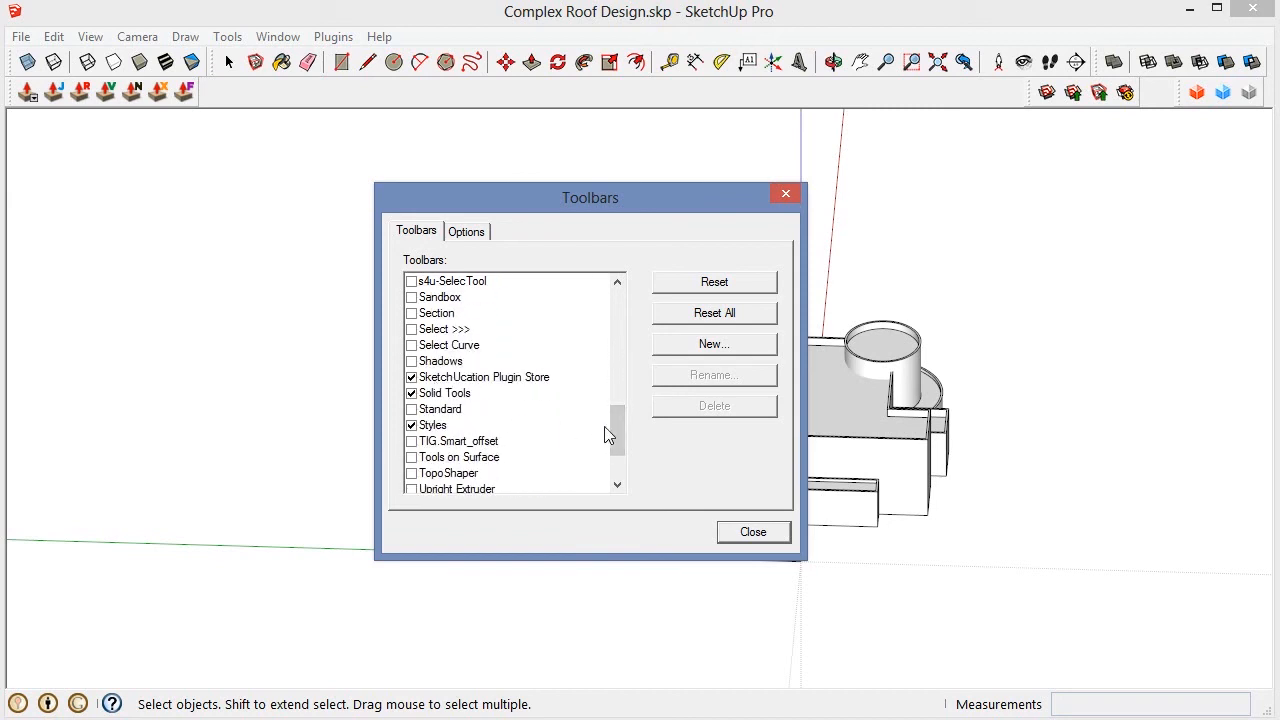
left_click_drag(621, 440, 614, 457)
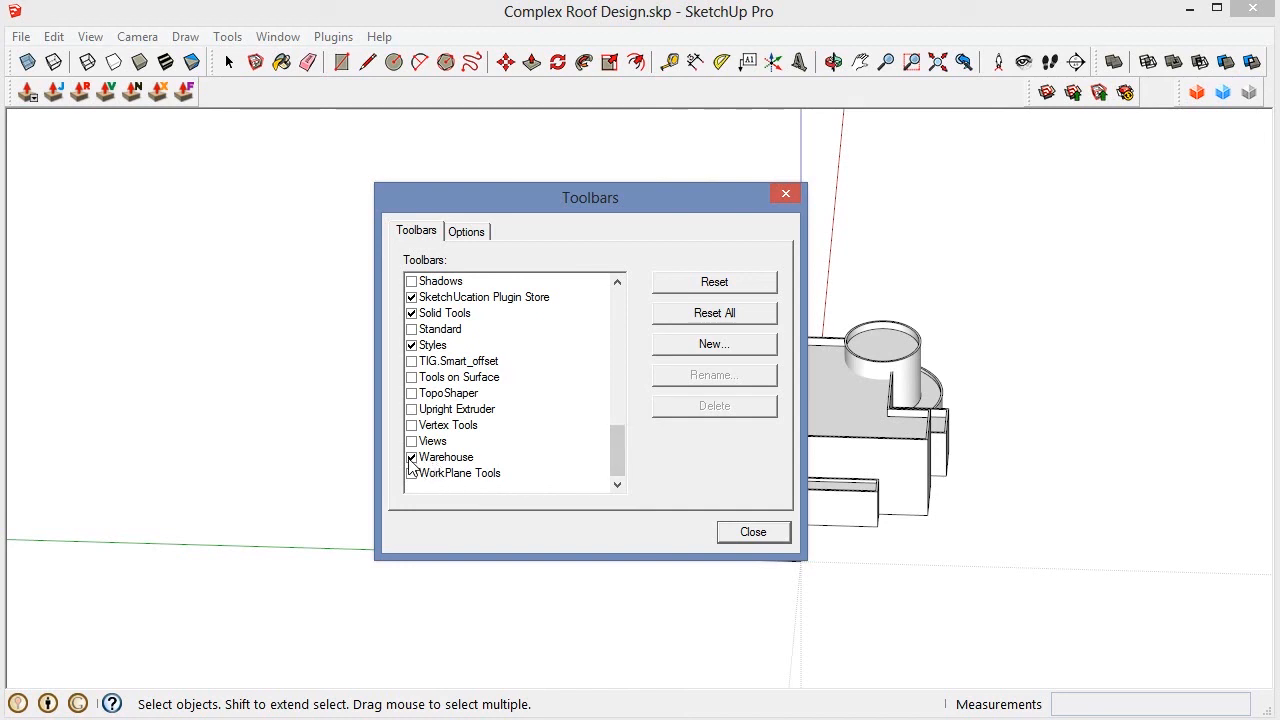
left_click(751, 533)
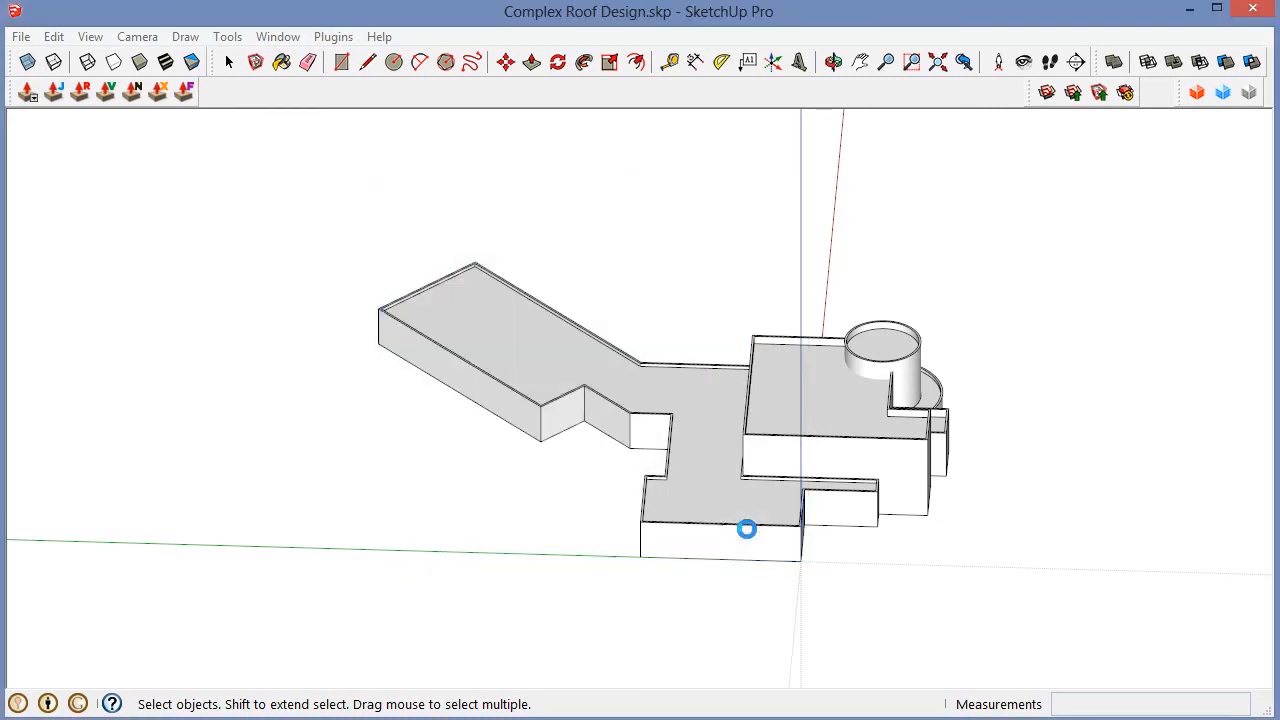
left_click_drag(1176, 94, 1203, 94)
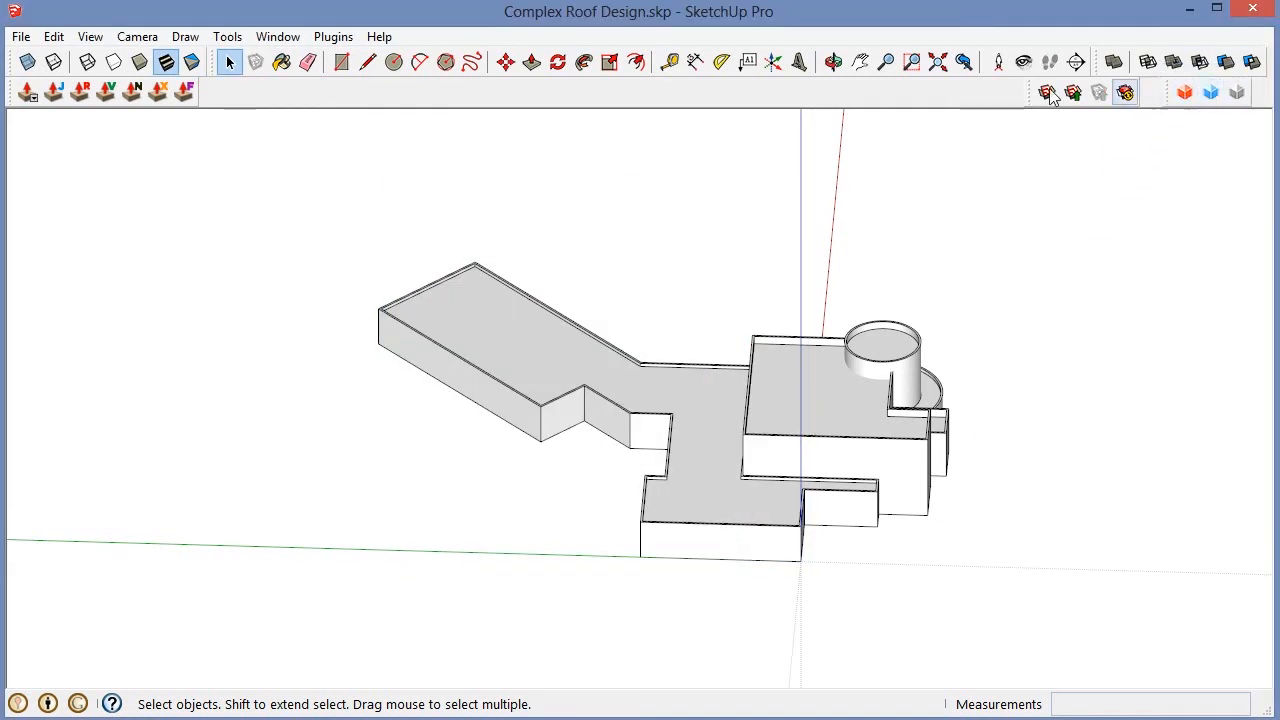
mouse_move(1038, 92)
left_mouse_down()
mouse_move(1006, 194)
mouse_move(1060, 92)
left_mouse_up()
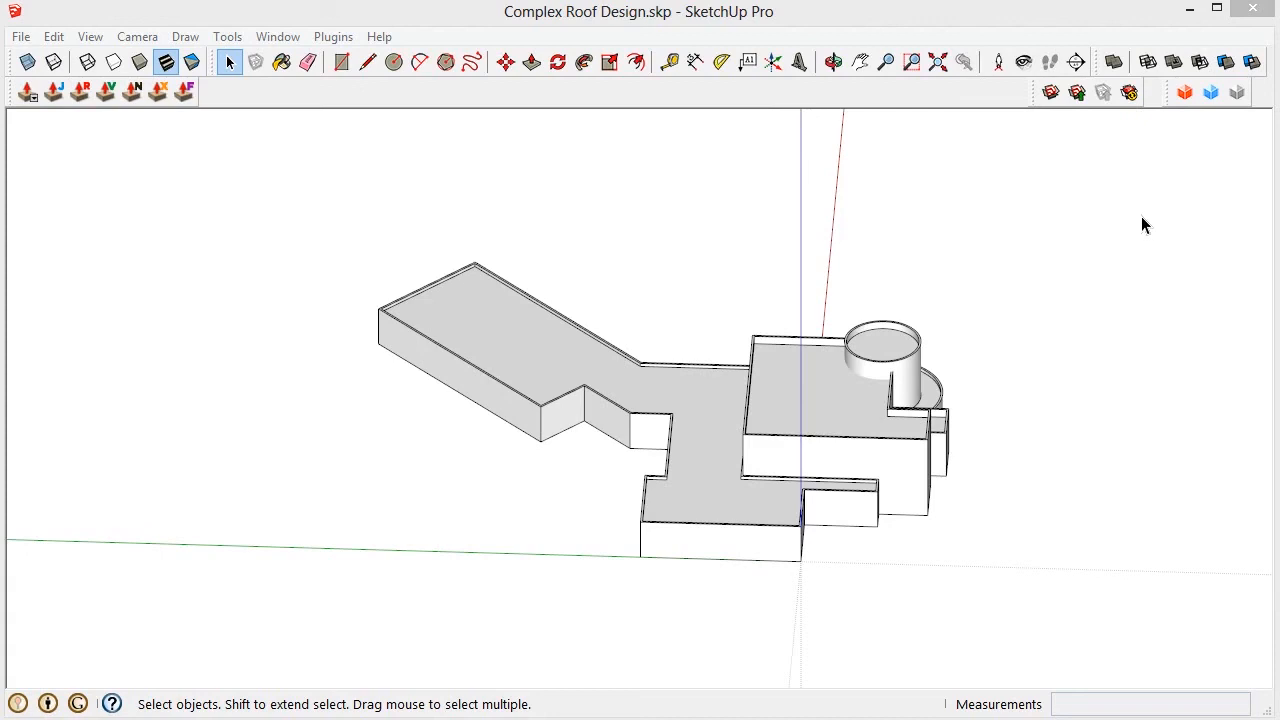
Step: Open the SketchUcation Plugin Store, filter the plugins by the author Didier Bur and browse the list
left_click(1185, 93)
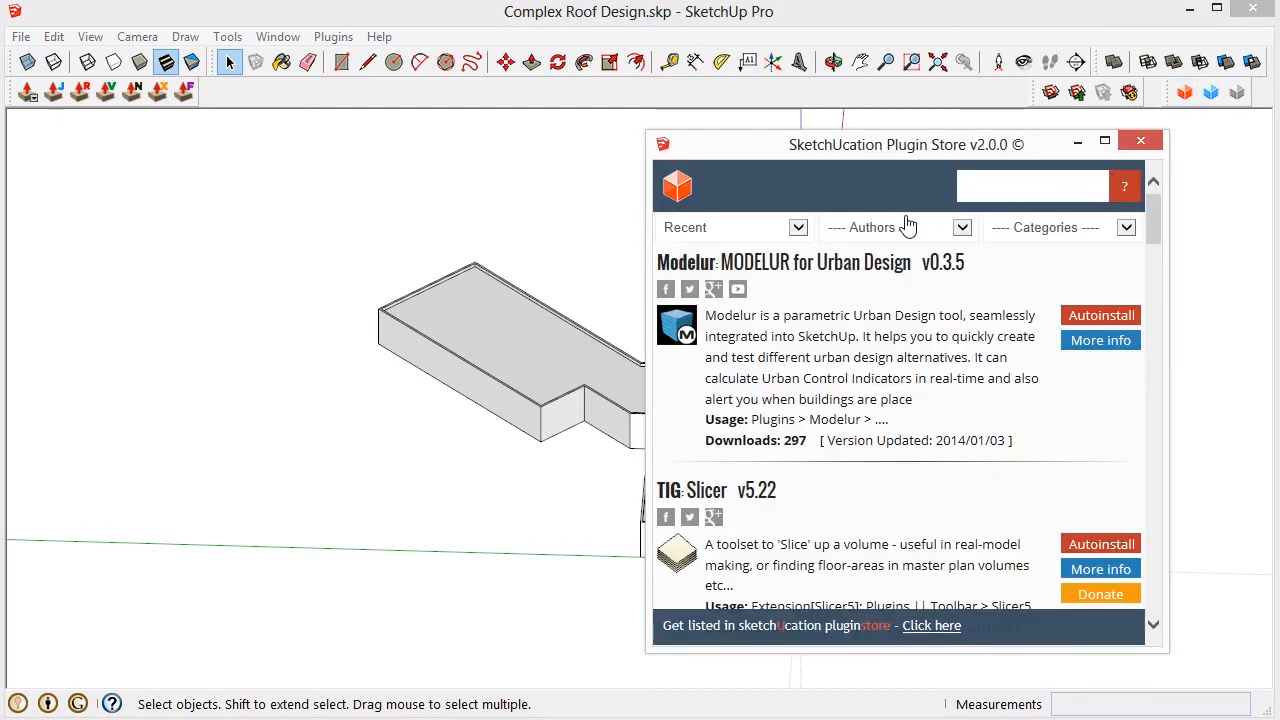
left_click(962, 229)
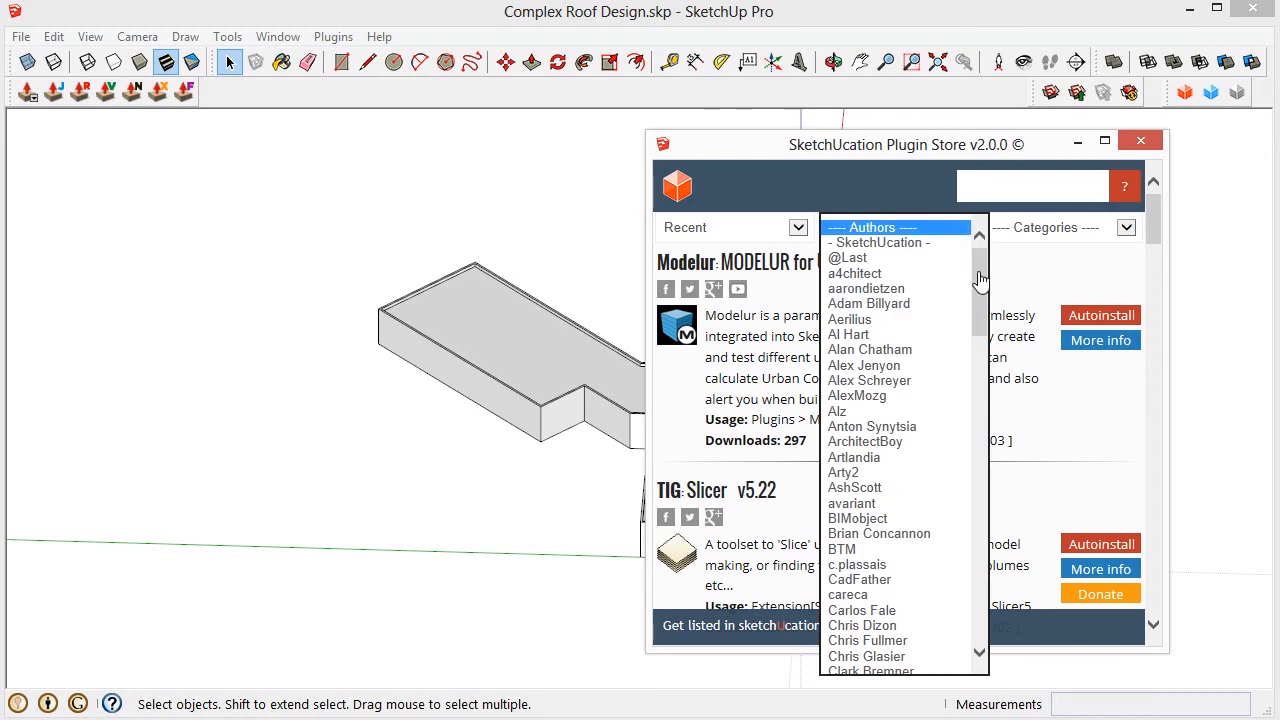
scroll(980, 283, "down", 1)
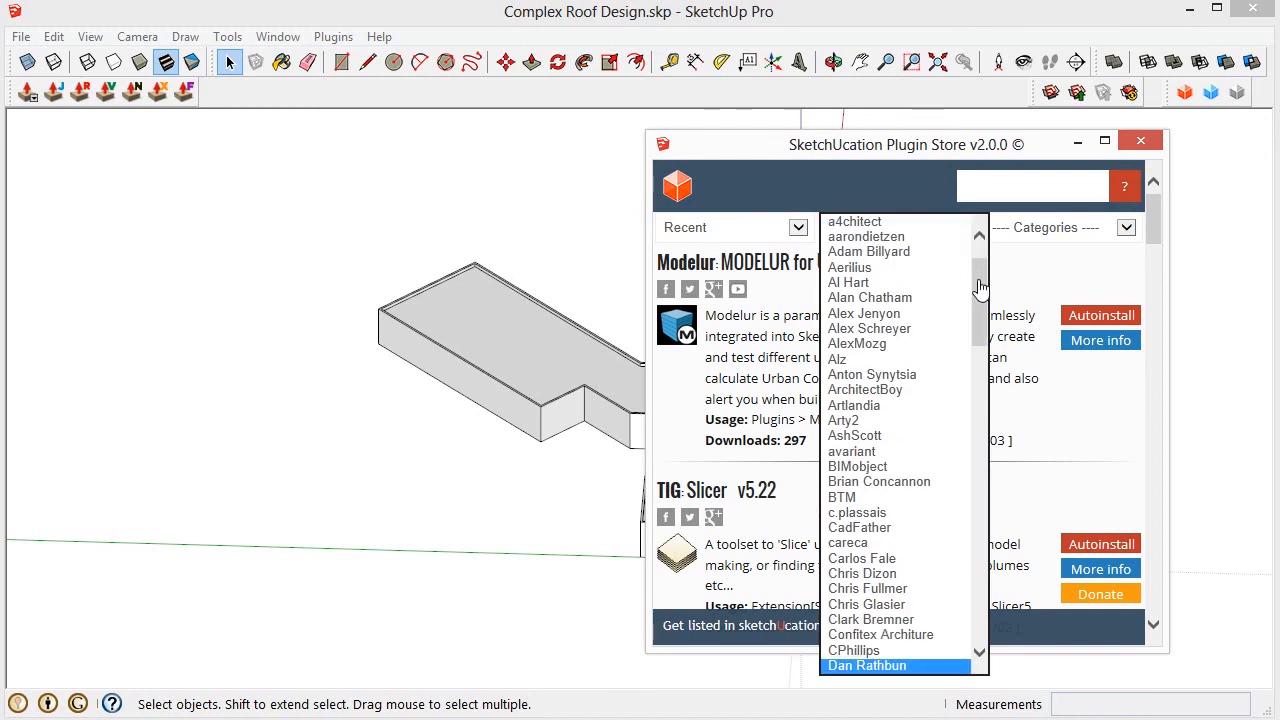
scroll(982, 330, "down", 5)
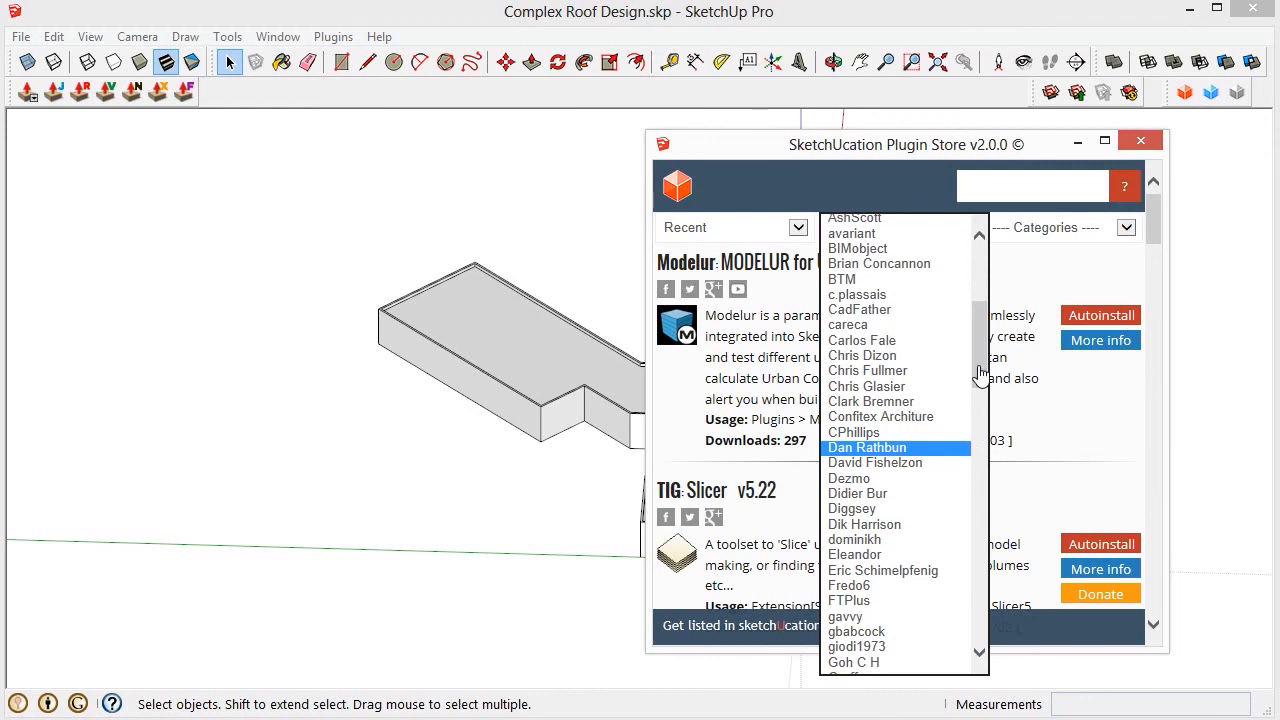
left_click(855, 494)
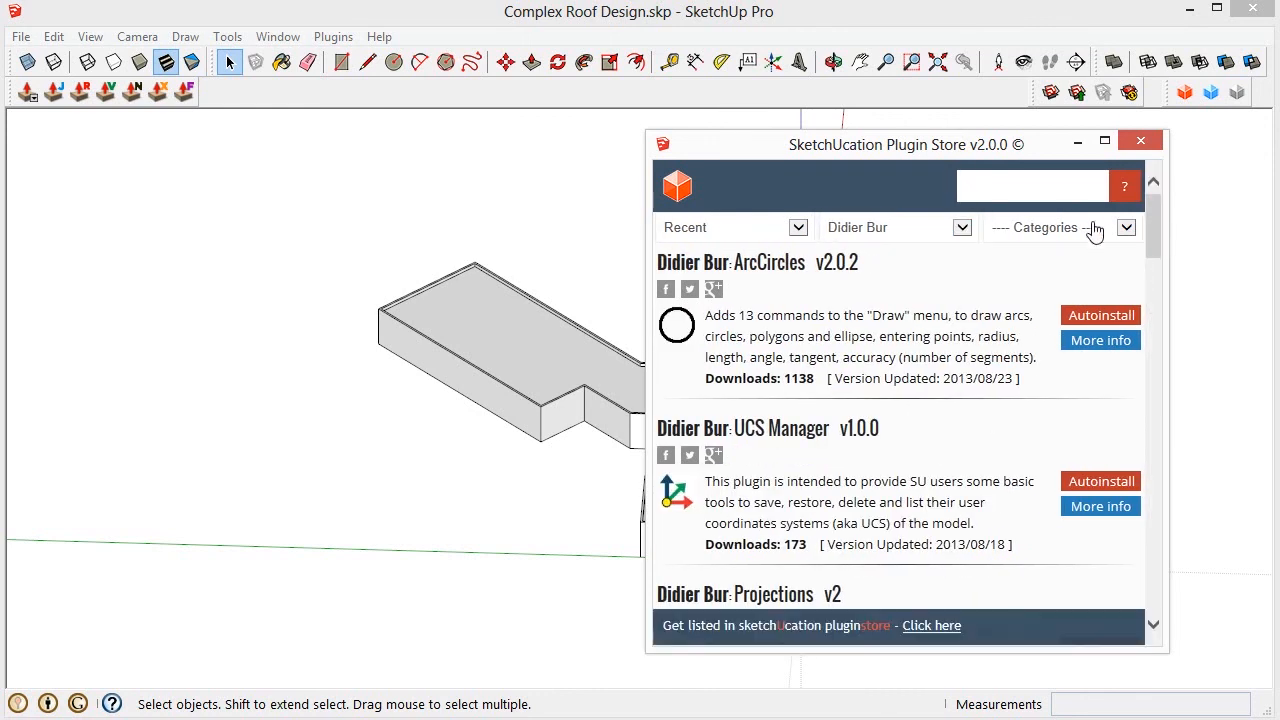
left_click_drag(1149, 238, 1171, 483)
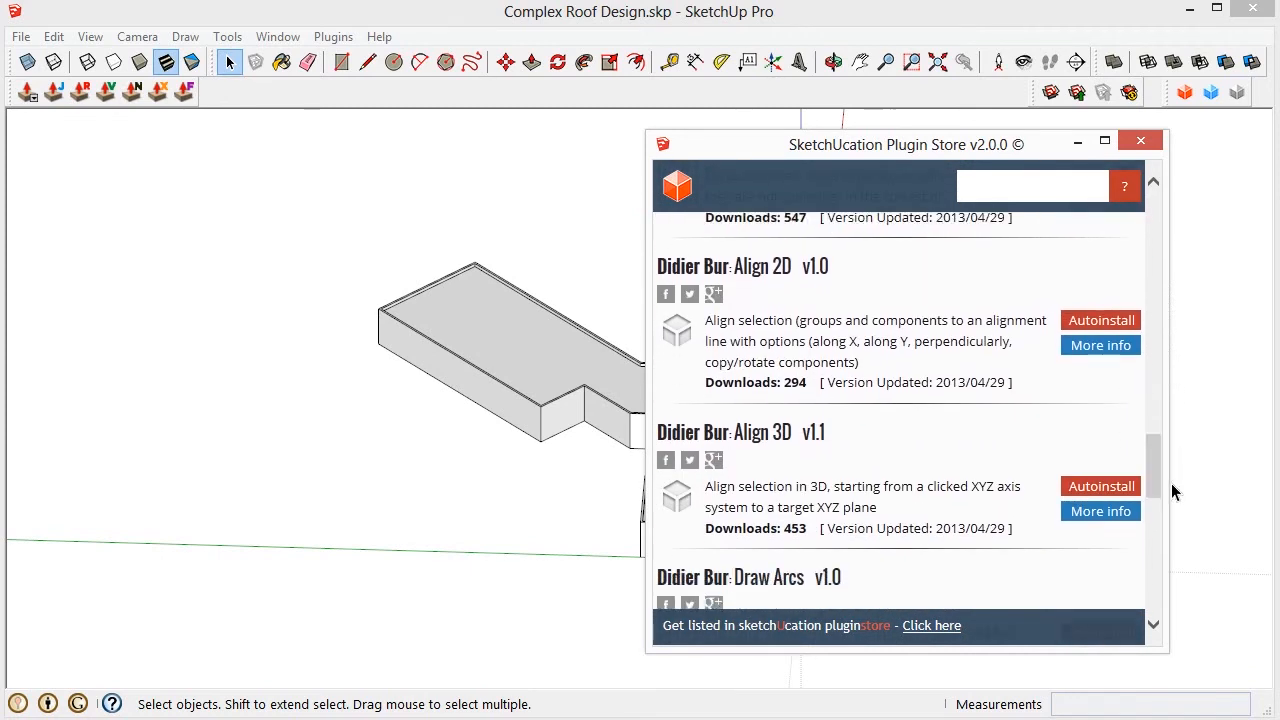
Step: Autoinstall Didier Bur's Align 3D v1.1 plugin, allow the Extended Copy Utility to make changes, and close the Plugin Store
left_click(1105, 487)
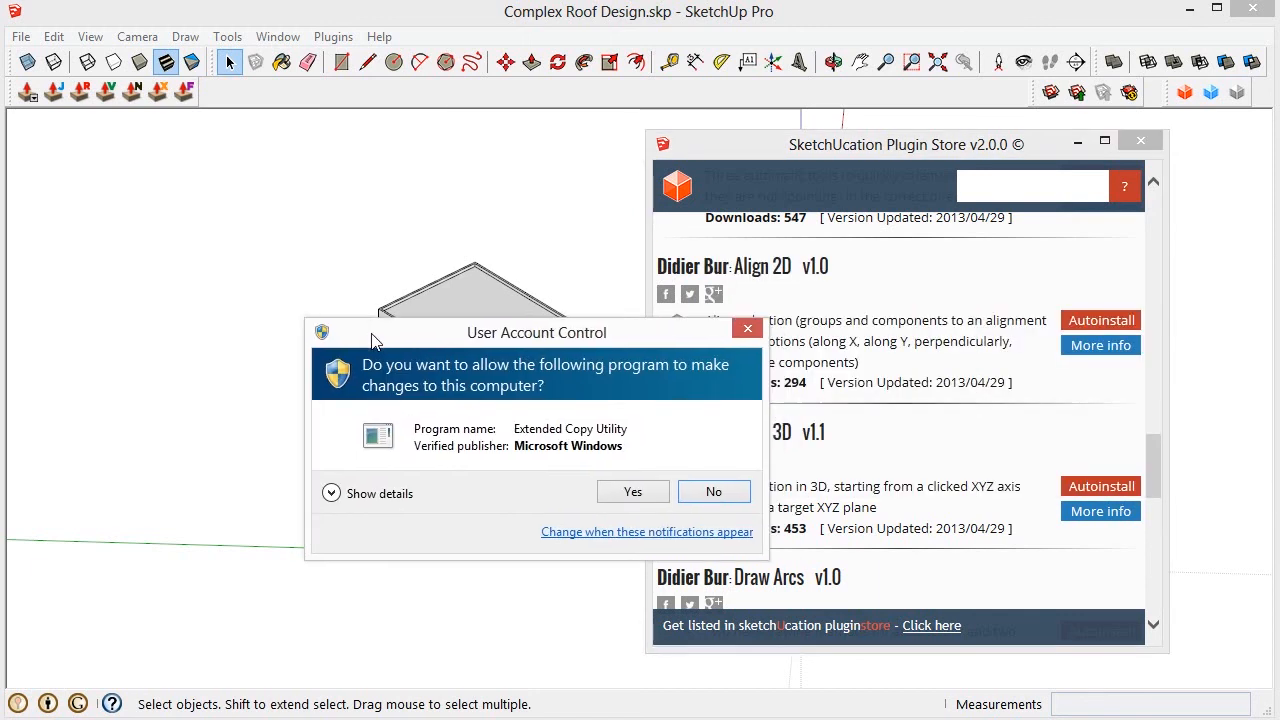
left_click(620, 493)
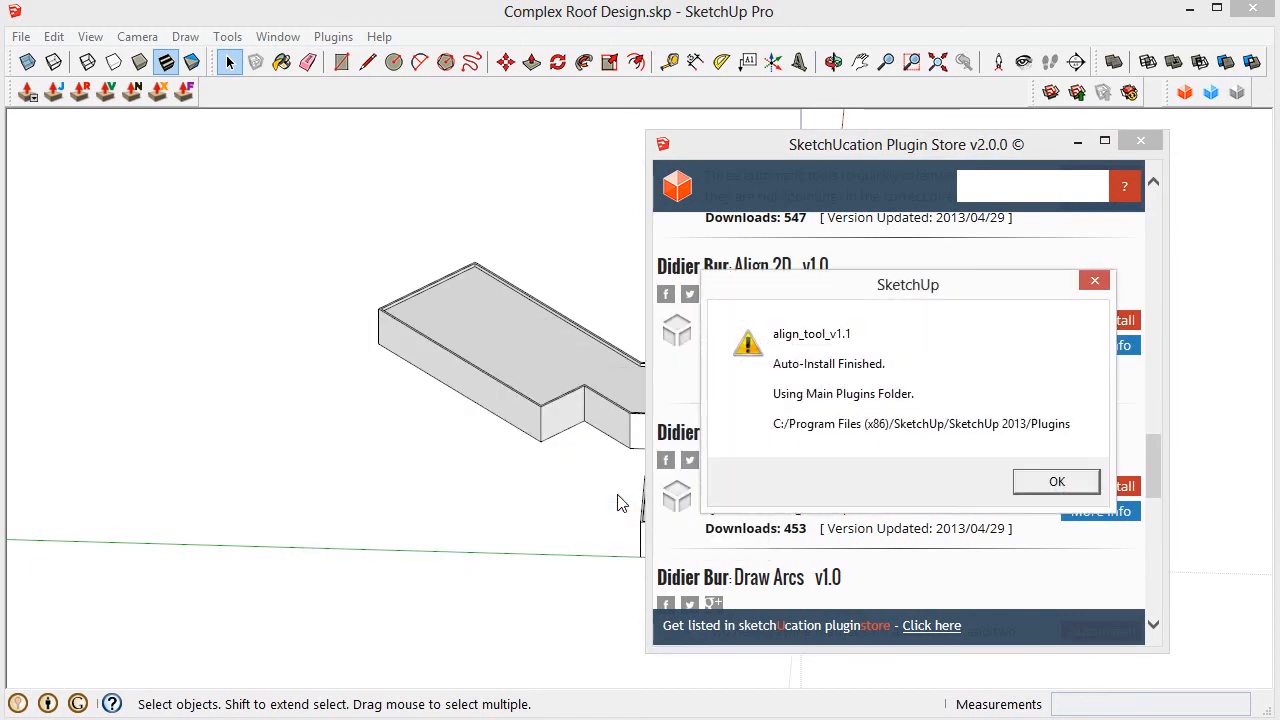
left_click(1022, 486)
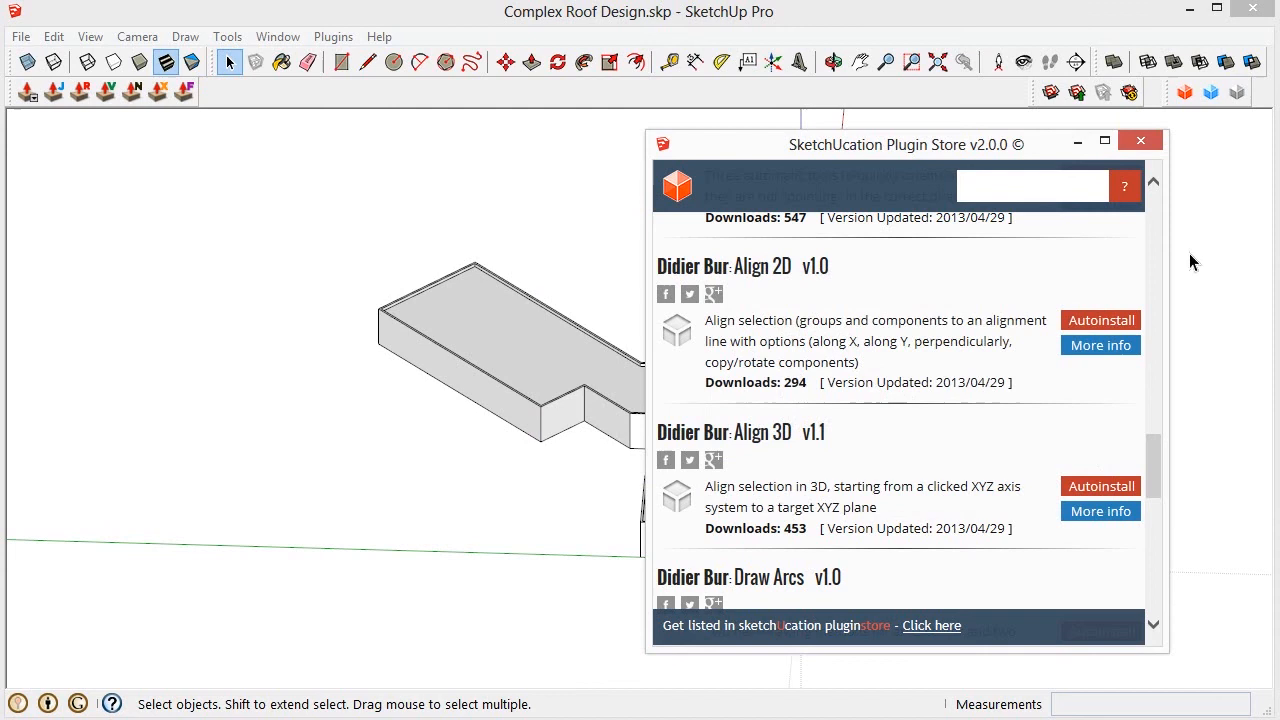
left_click(1144, 142)
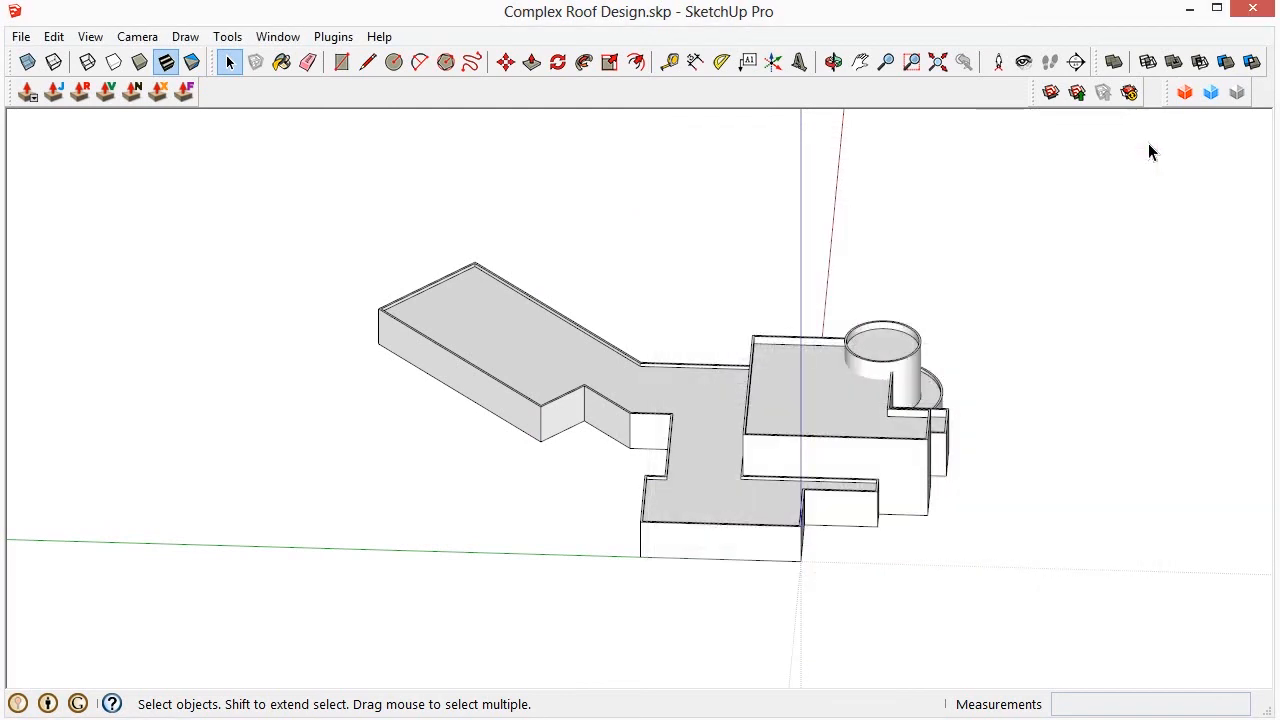
Step: Open the Extension Warehouse, browse the extensions by SketchUp Team, view the Rotated Rectangle Tool page and close the window
left_click(1130, 93)
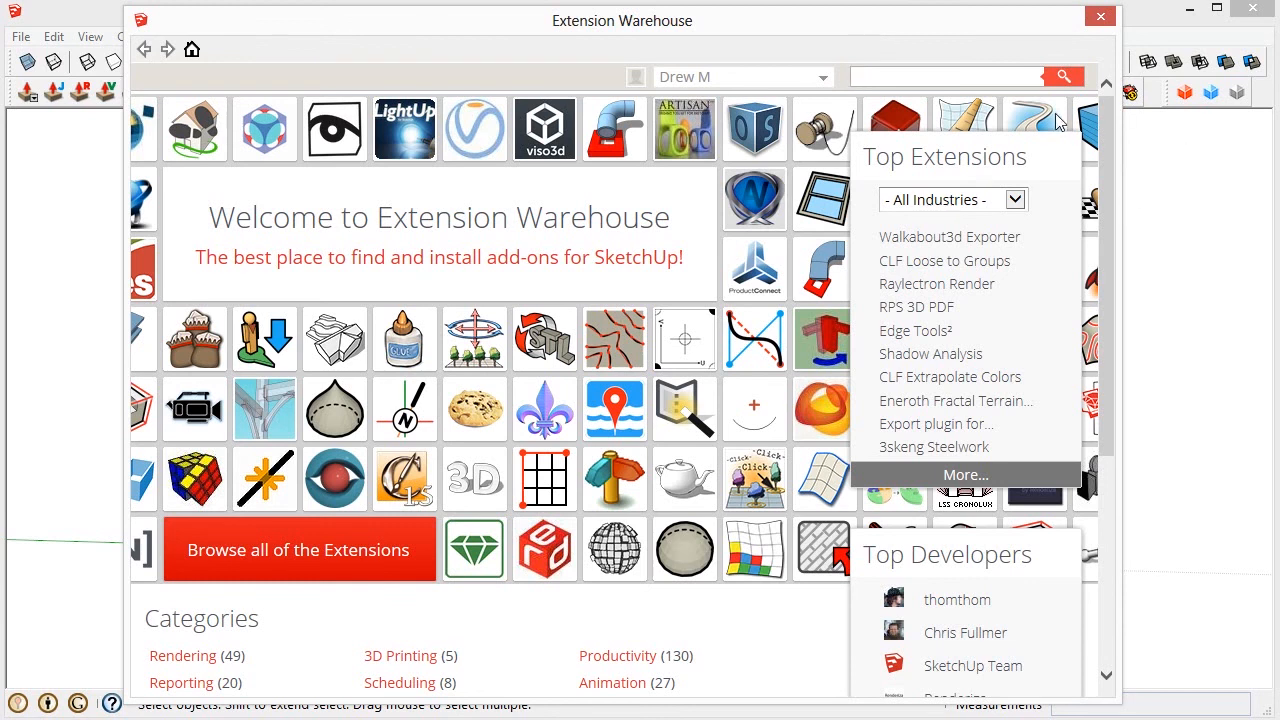
left_click(965, 672)
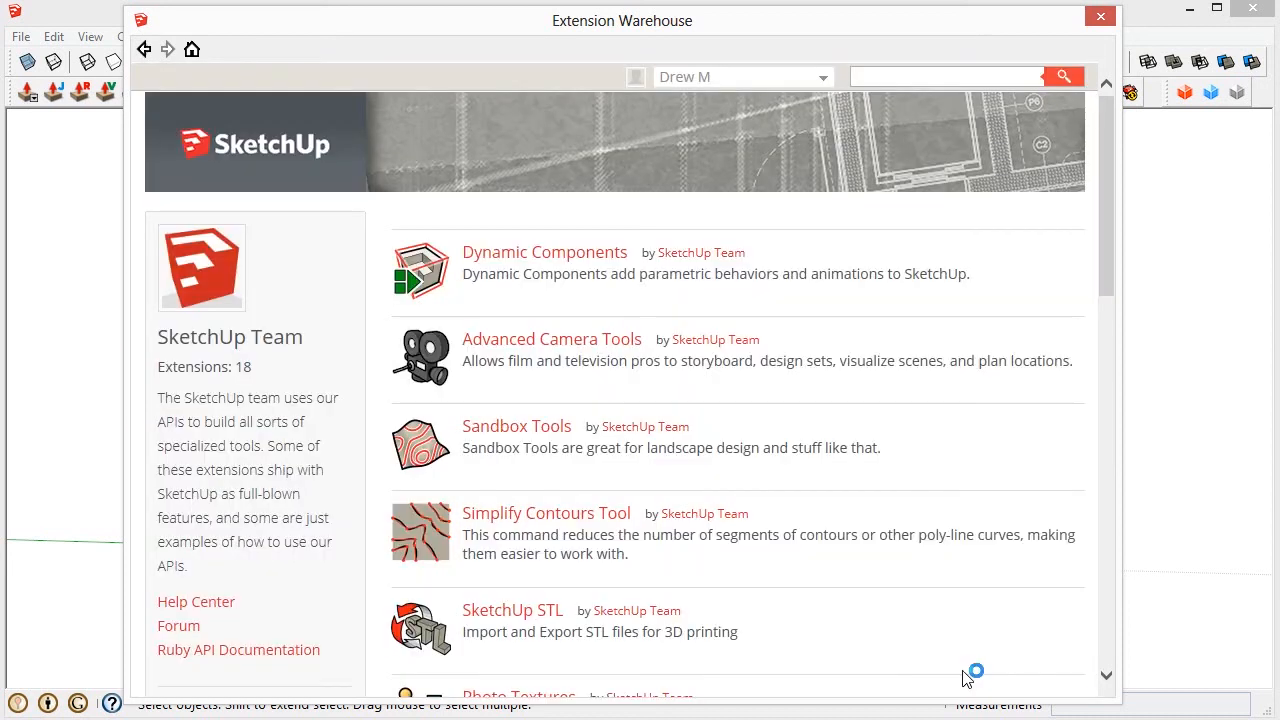
mouse_move(1107, 243)
left_mouse_down()
mouse_move(1100, 357)
mouse_move(1057, 509)
mouse_move(1063, 620)
mouse_move(1086, 514)
left_mouse_up()
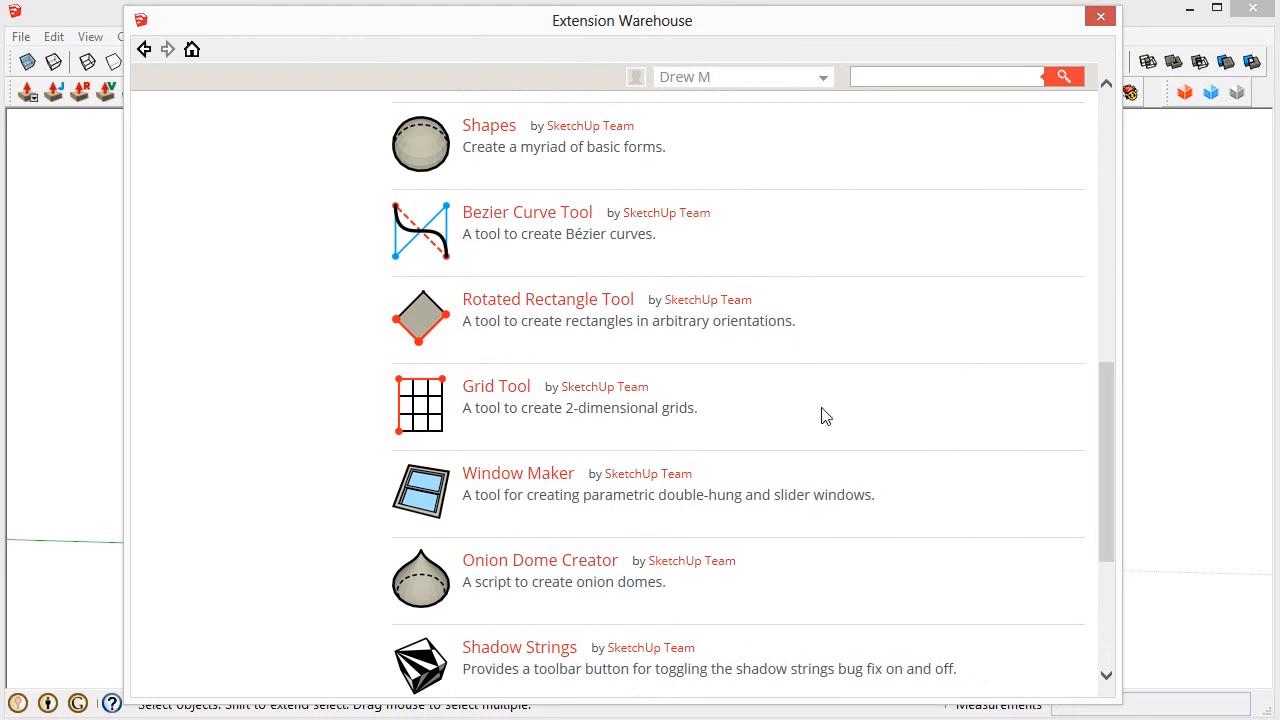
left_click(565, 306)
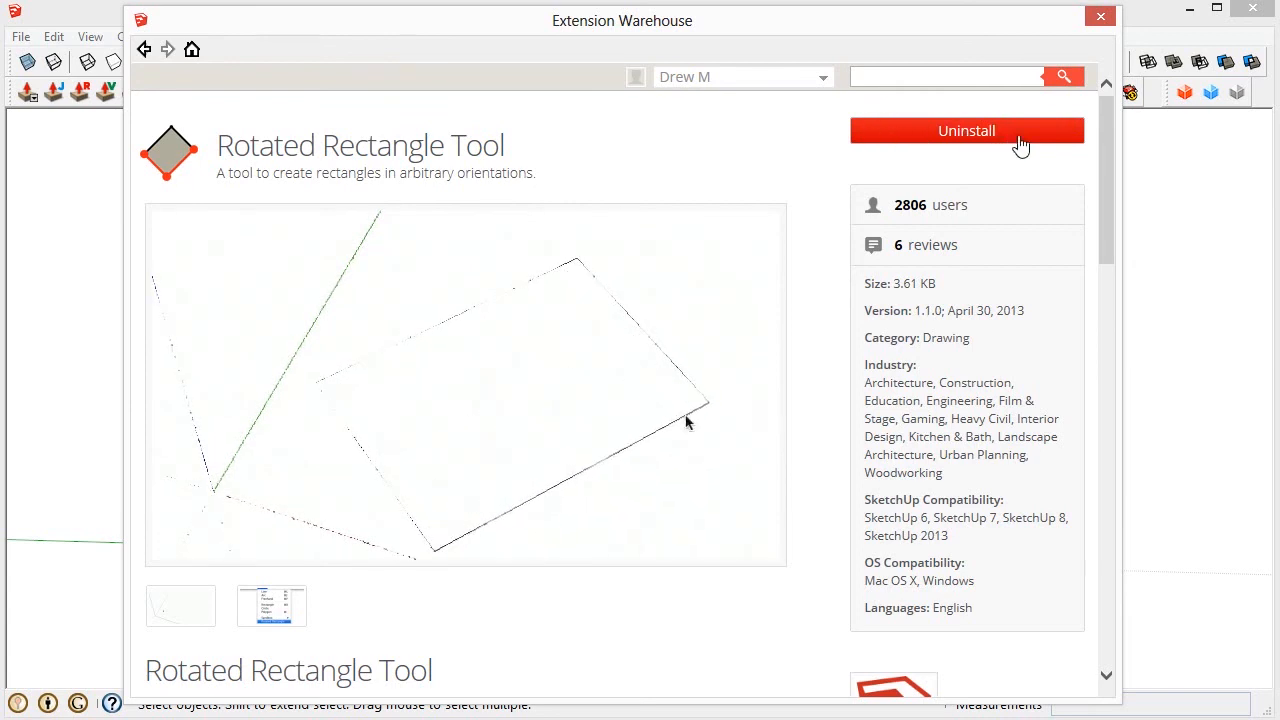
left_click(1101, 20)
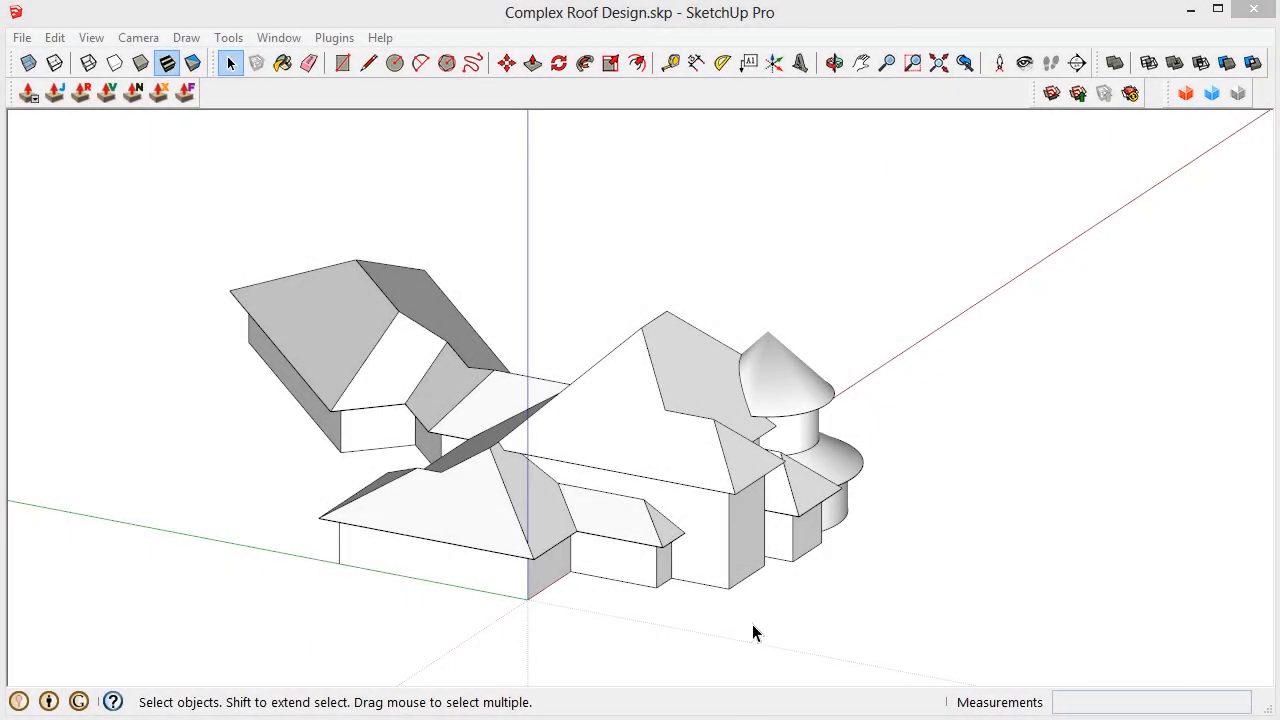
Step: Examine the finished roof model from several sides, comparing the hip roofs, lower wings and round turret
middle_click_drag(566, 562, 995, 598)
scroll(797, 511, "up", 5)
middle_click_drag(797, 511, 408, 543)
scroll(714, 443, "down", 5)
middle_click_drag(714, 443, 468, 430)
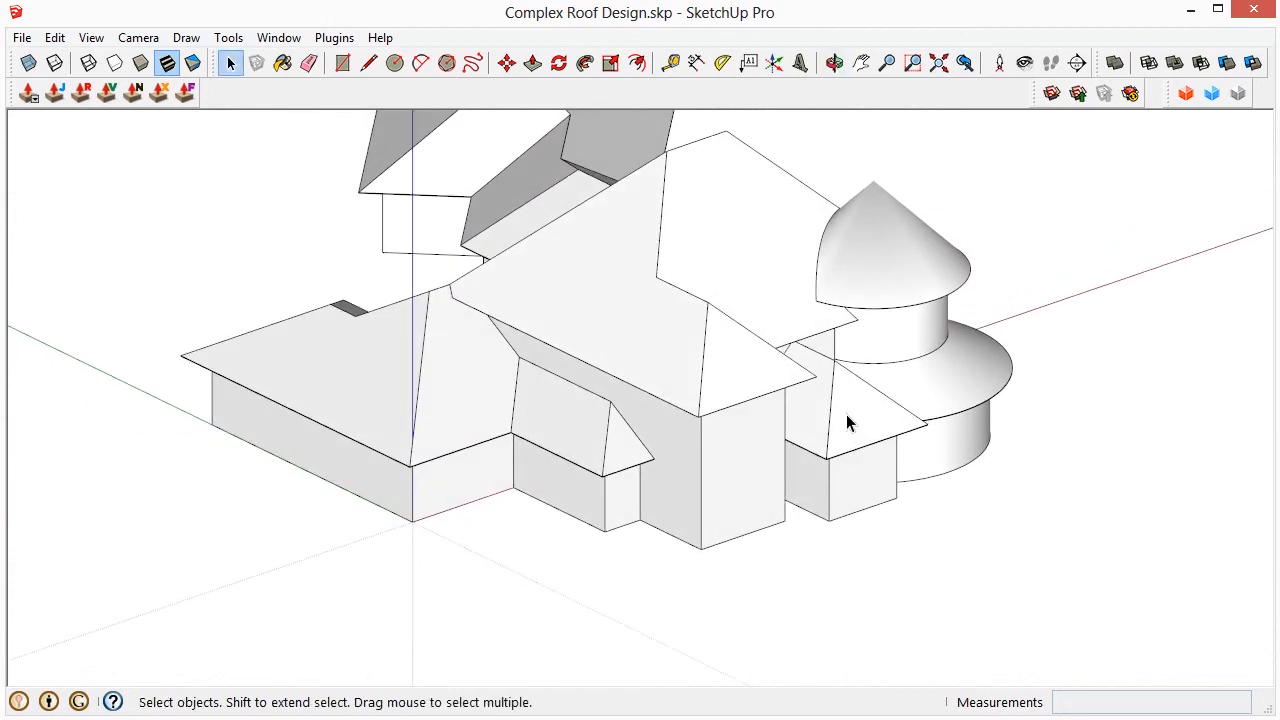
middle_click_drag(703, 317, 810, 323)
middle_click_drag(913, 300, 1036, 367)
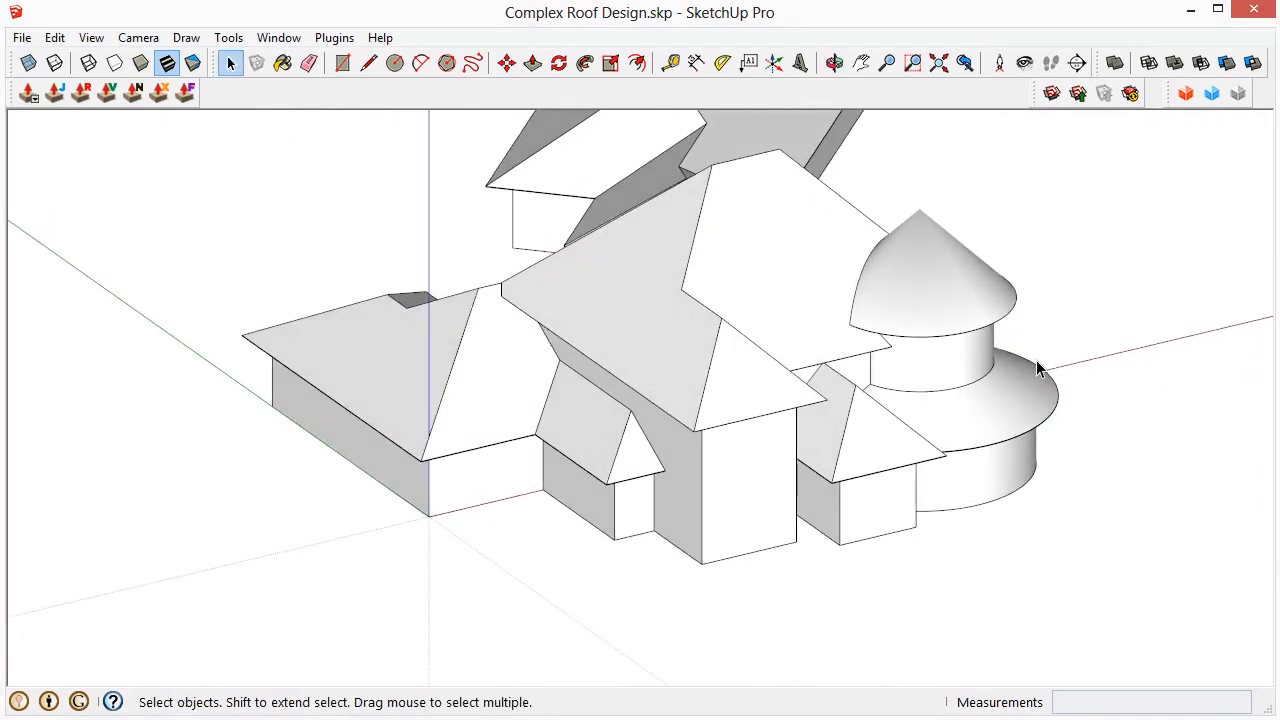
middle_click_drag(934, 420, 1166, 418)
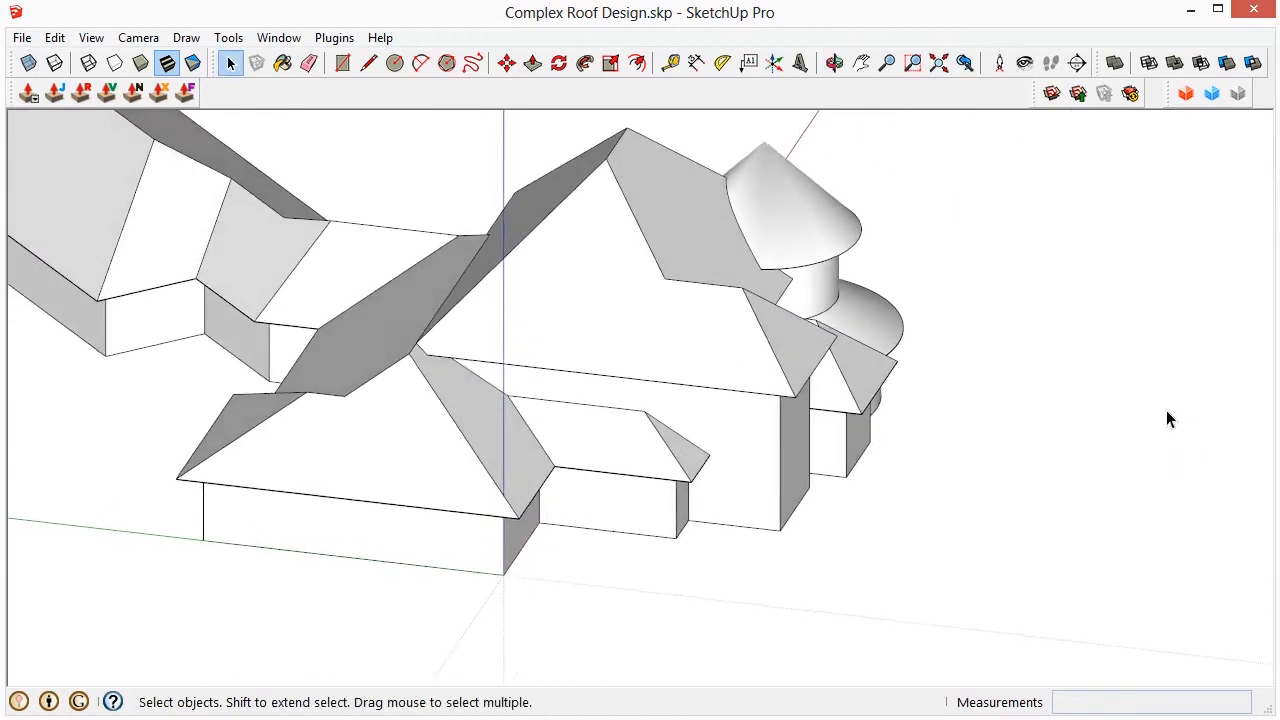
scroll(1166, 418, "down", 3)
middle_click_drag(903, 394, 716, 407)
Step: Open the separate roof groups one at a time, from the first floor and main roofs to the turret, and leave each unchanged
double_click(666, 420)
left_click(663, 420)
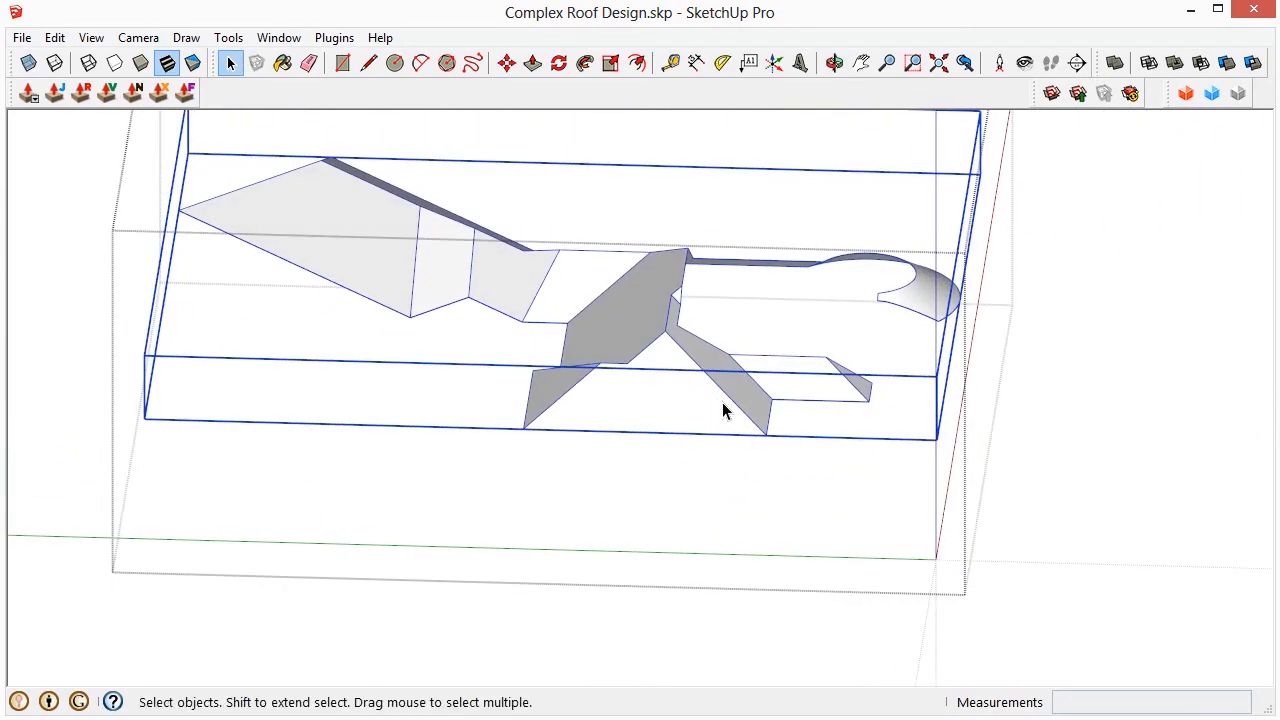
left_click(722, 404)
middle_click_drag(794, 294, 746, 403)
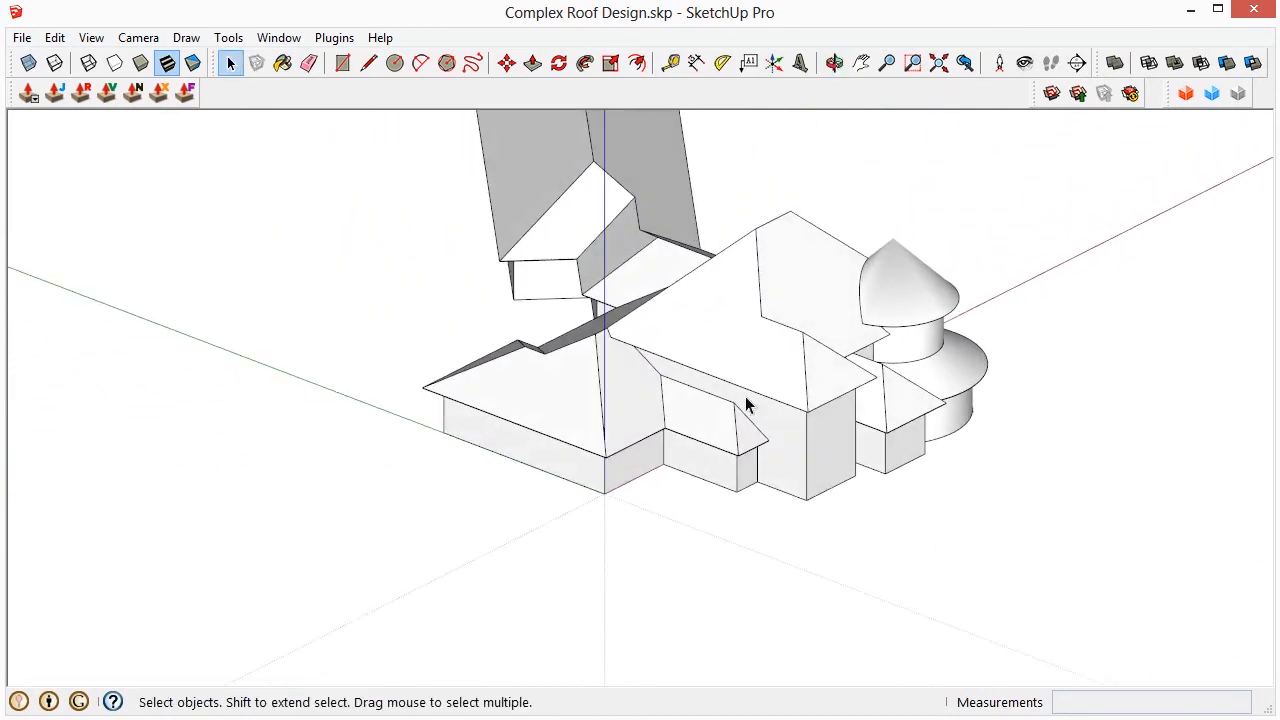
double_click(888, 395)
key("Escape")
double_click(782, 356)
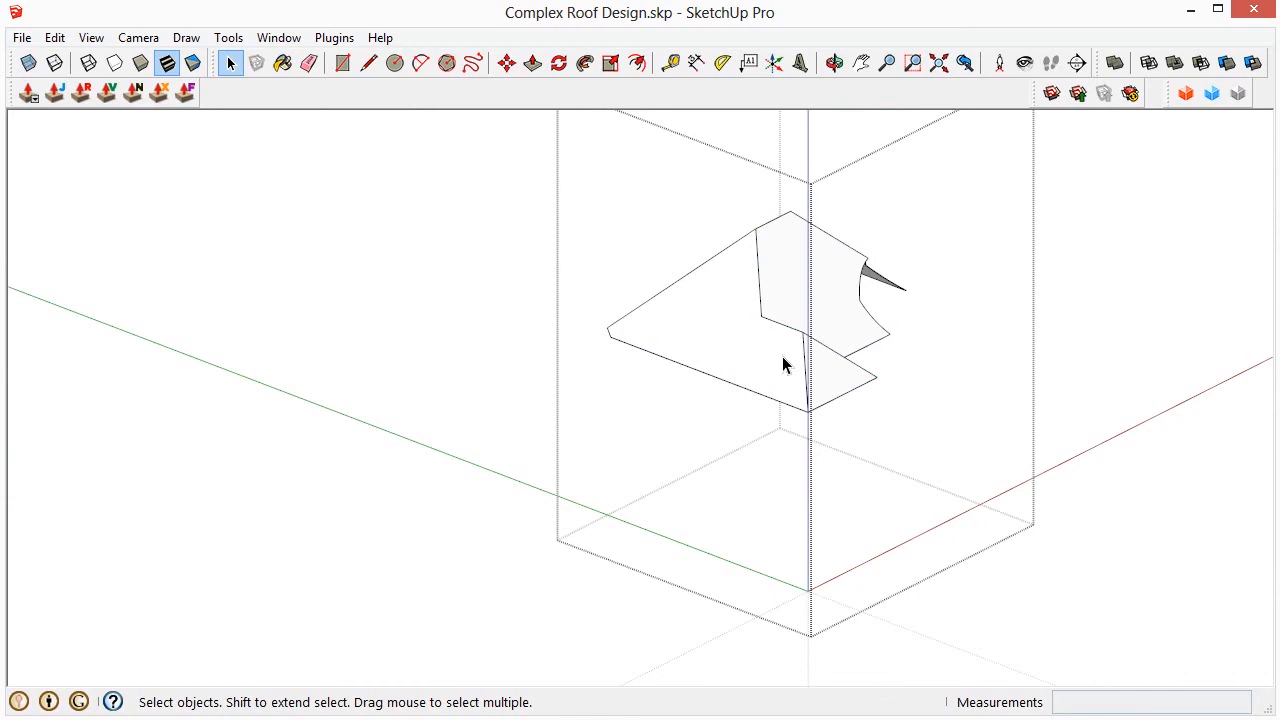
key("Escape")
middle_click_drag(929, 285, 419, 346)
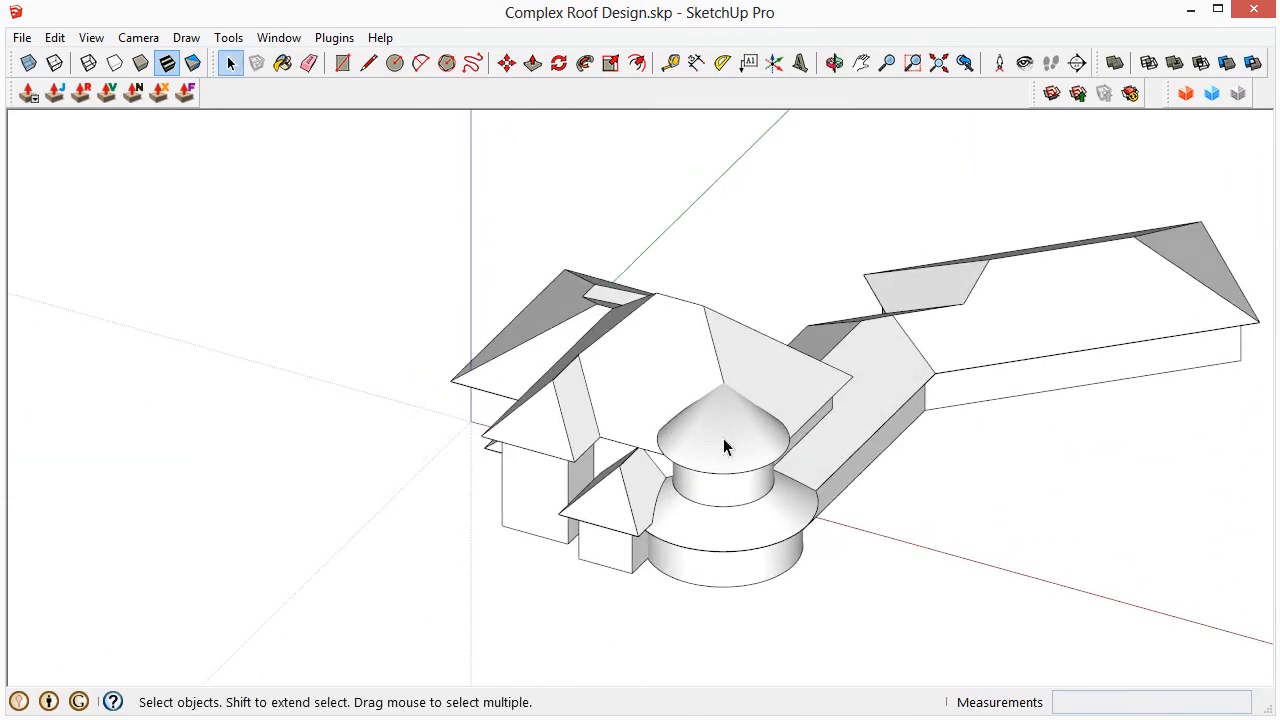
double_click(723, 440)
key("Escape")
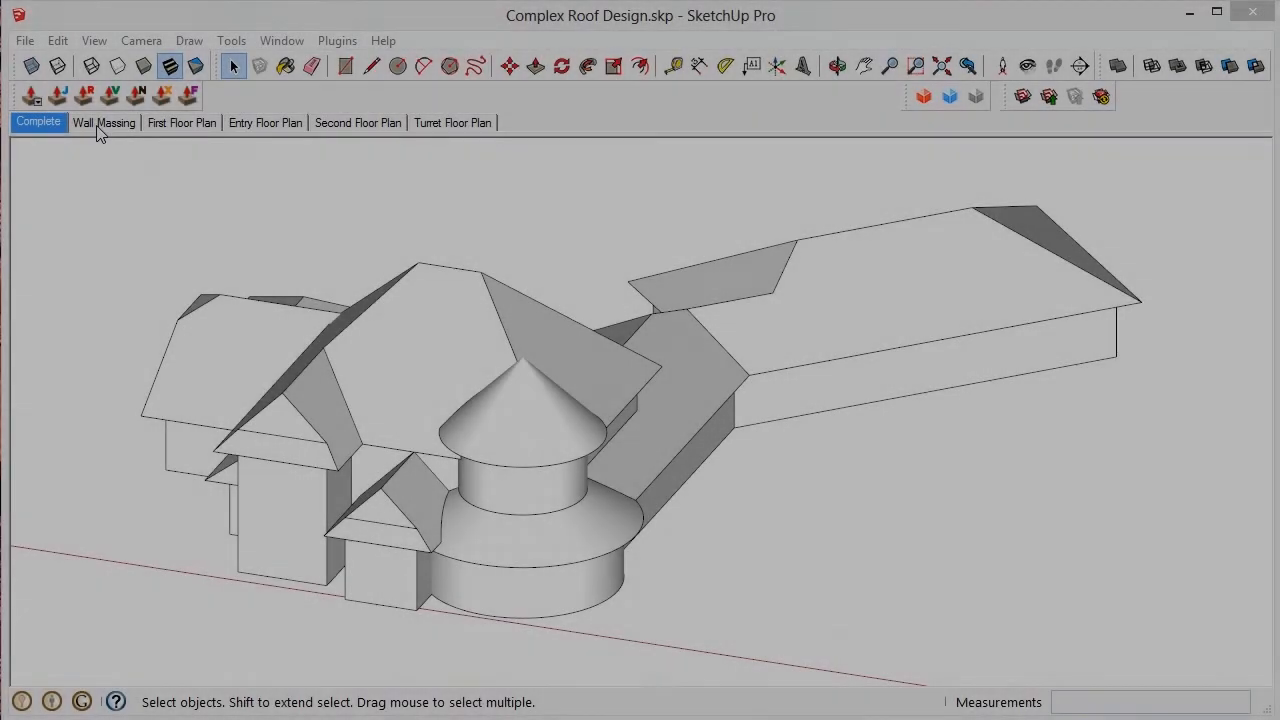
Step: Show the Wall Massing scene, followed by the First Floor Plan scene
left_click(103, 122)
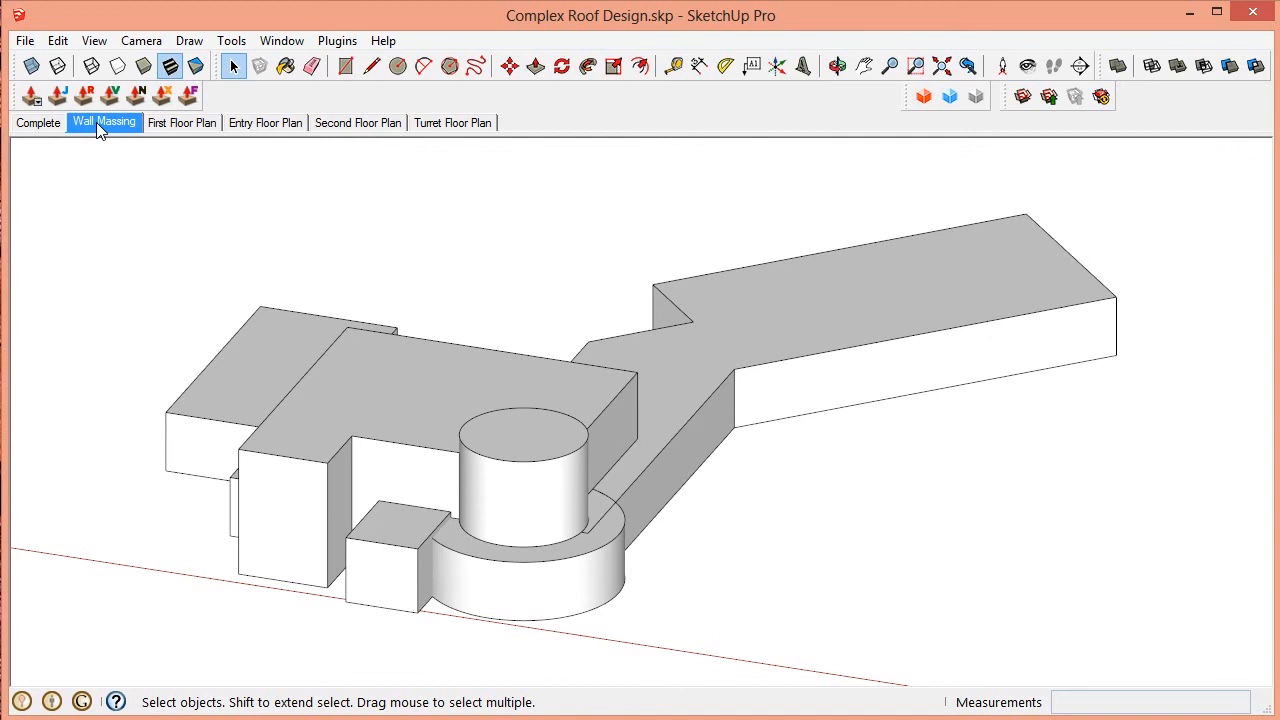
left_click(172, 125)
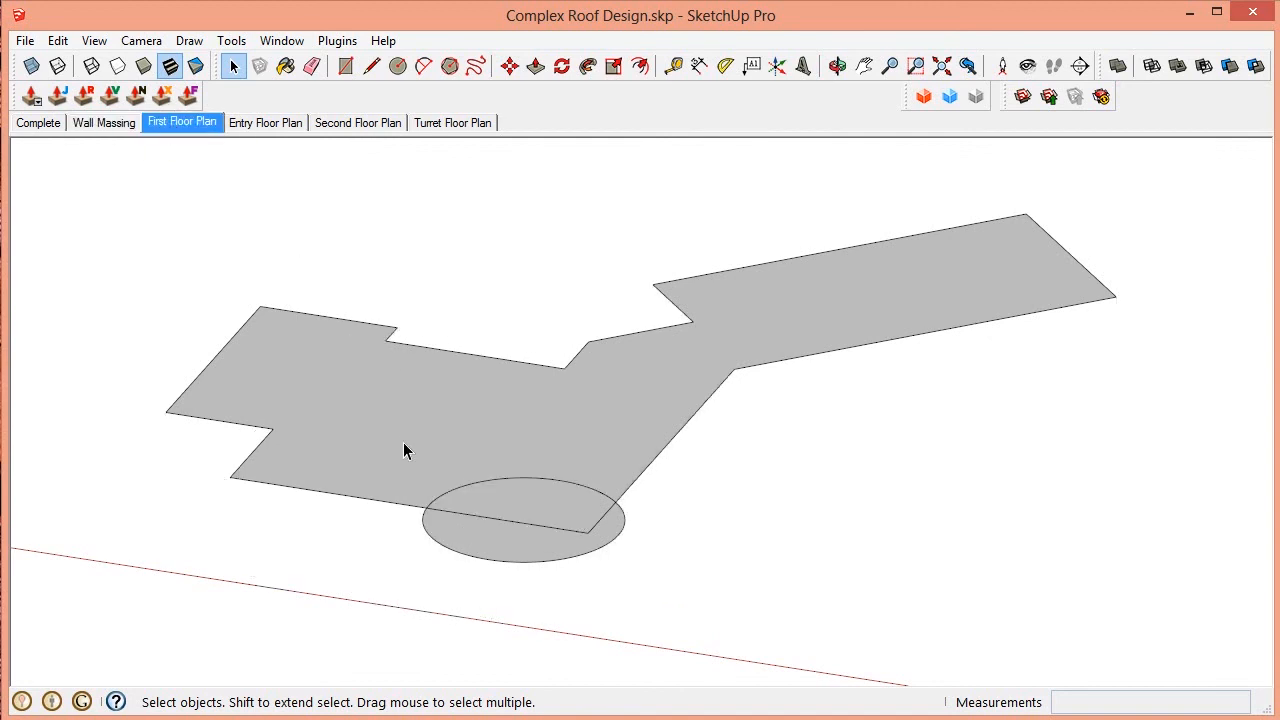
Step: Copy the first floor plan group and paste the duplicate in place
left_click(402, 432)
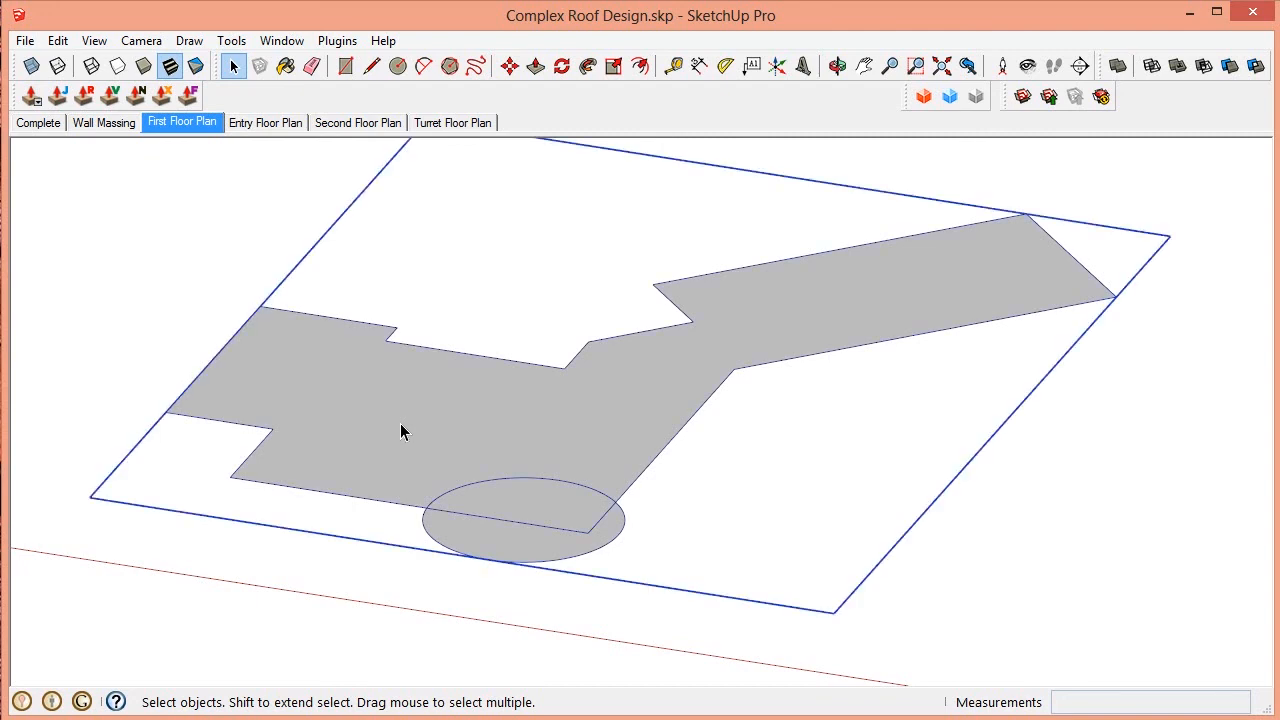
scroll(488, 410, "down", 1)
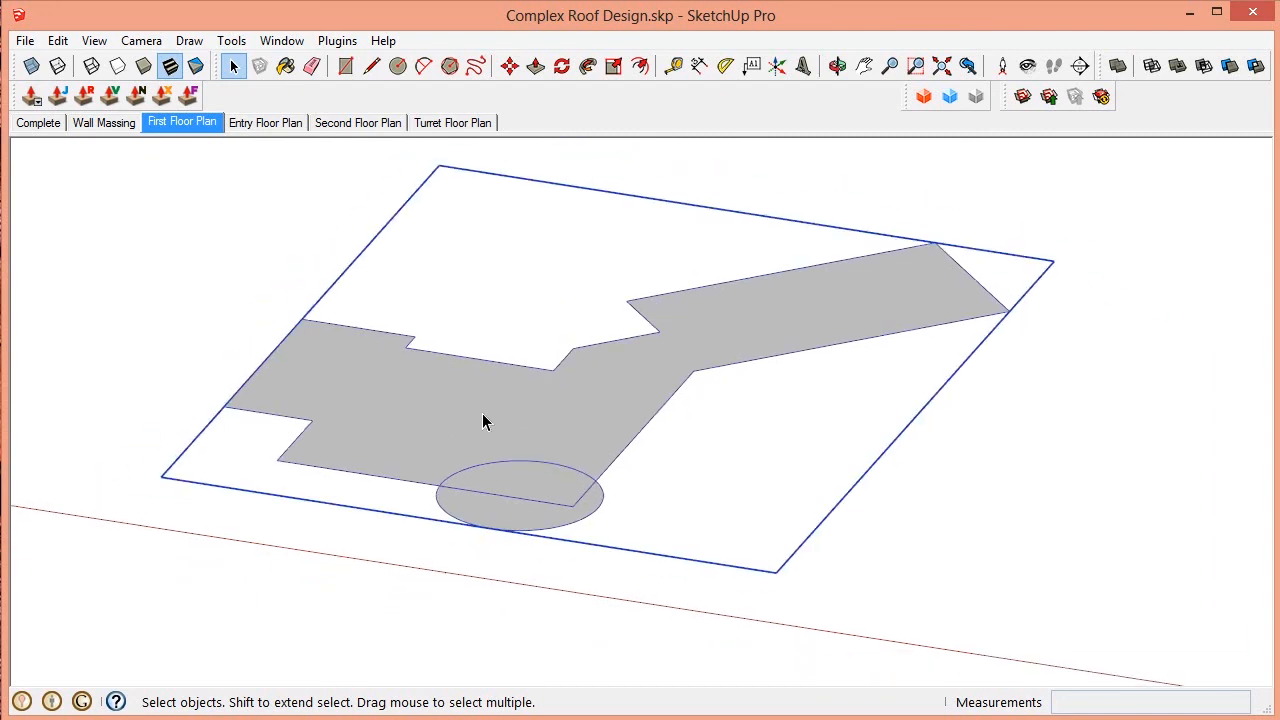
scroll(512, 522, "up", 3)
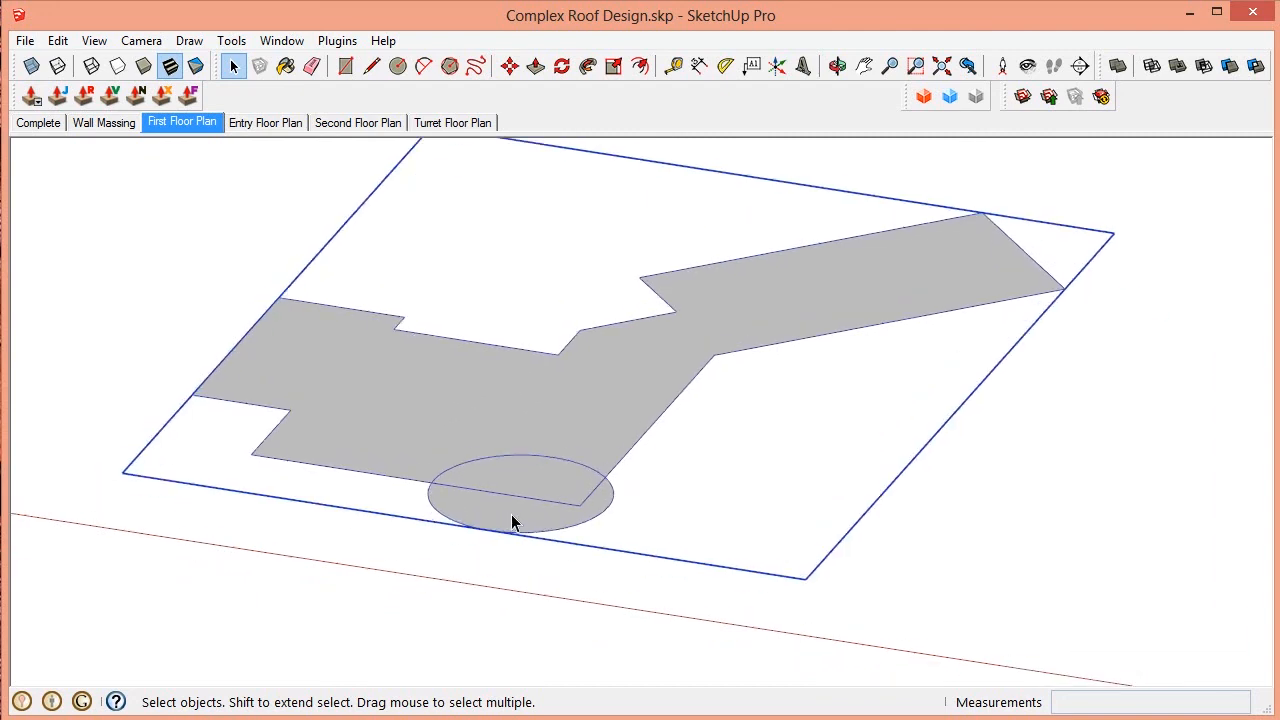
scroll(512, 522, "down", 2)
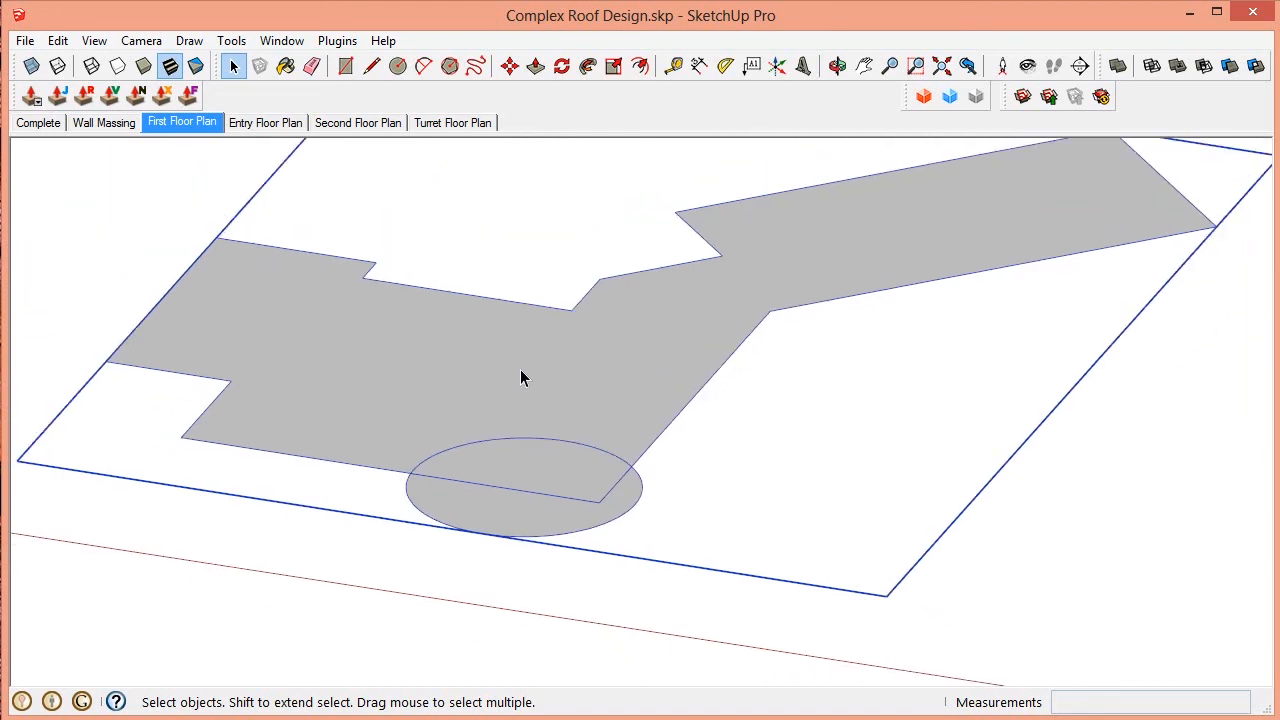
scroll(563, 364, "down", 2)
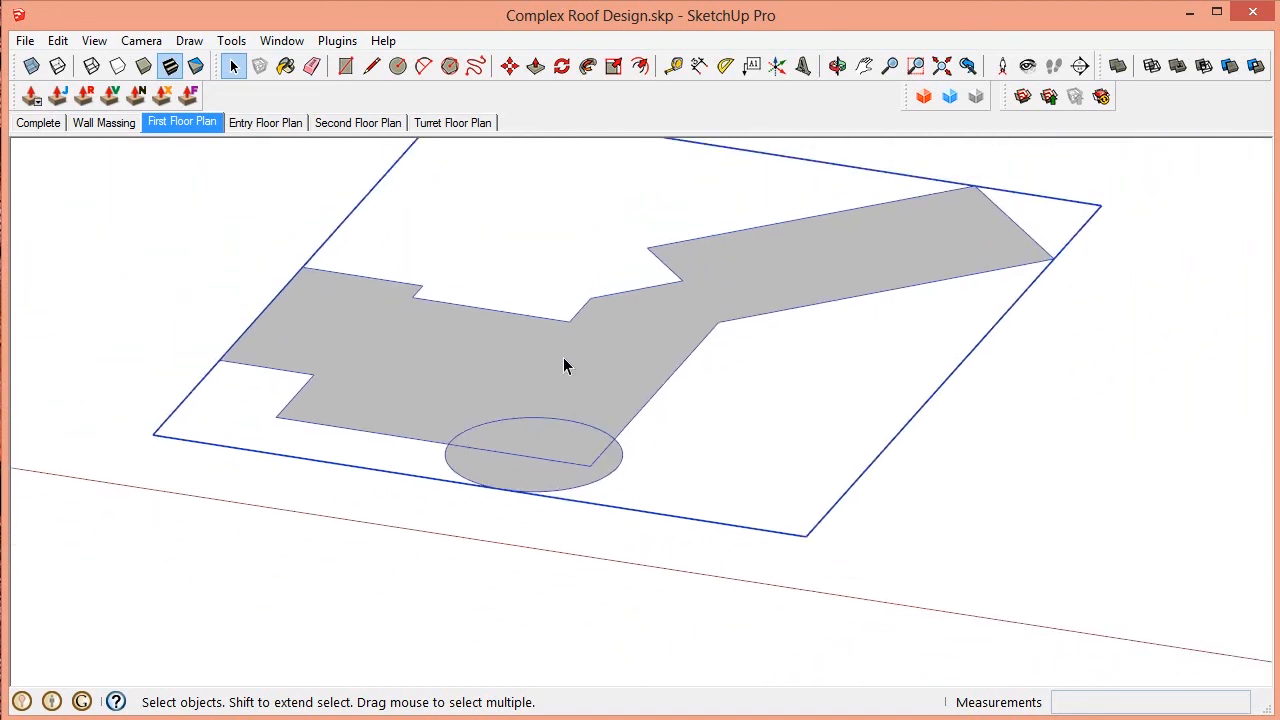
left_click(58, 40)
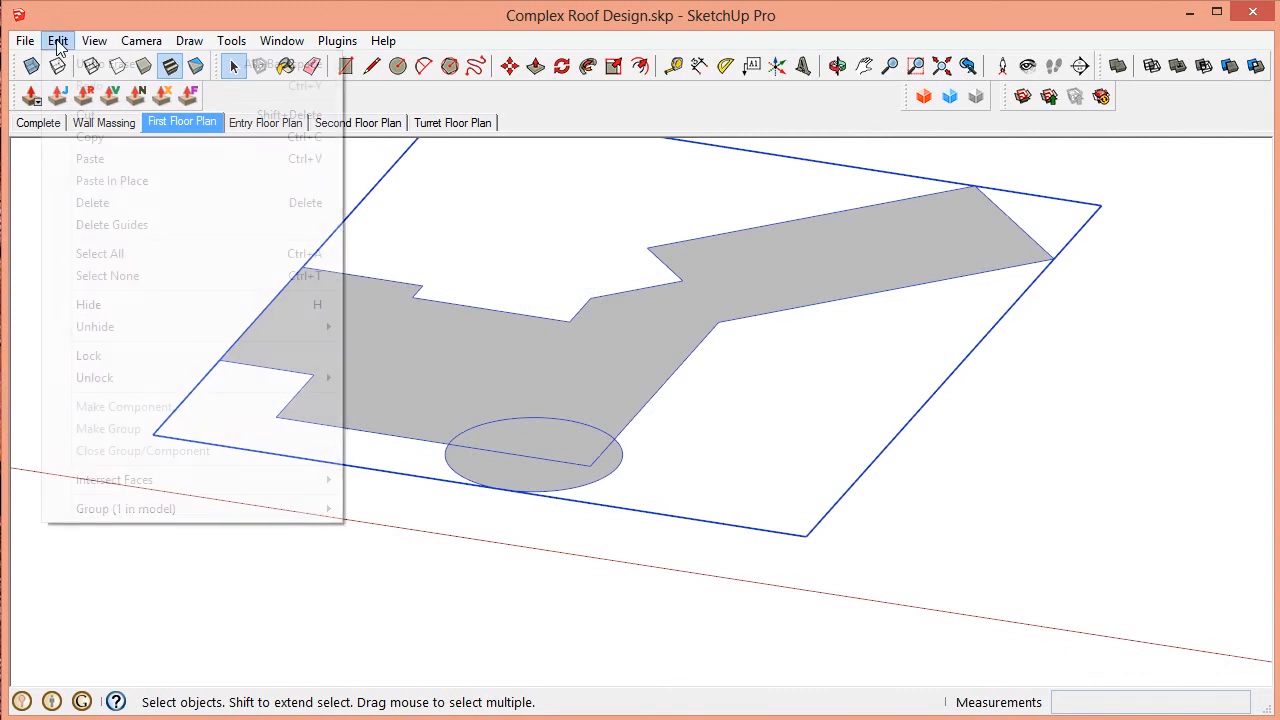
left_click(91, 137)
left_click(58, 40)
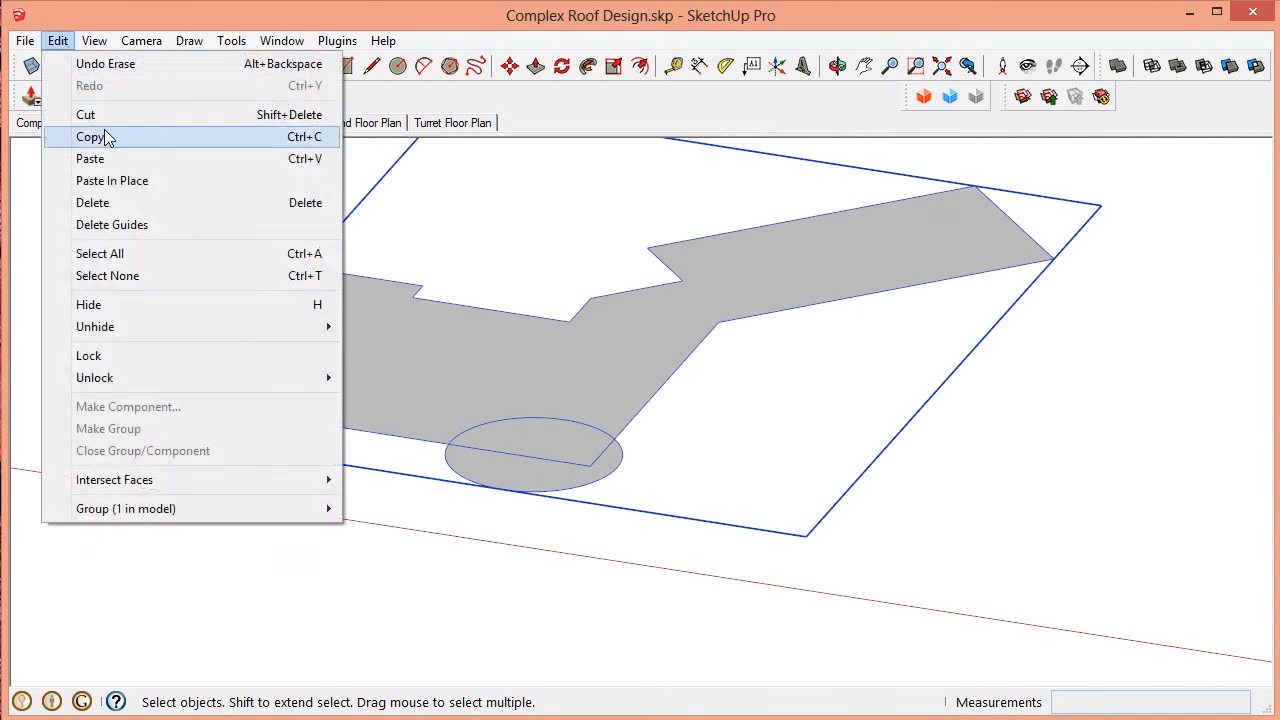
left_click(102, 182)
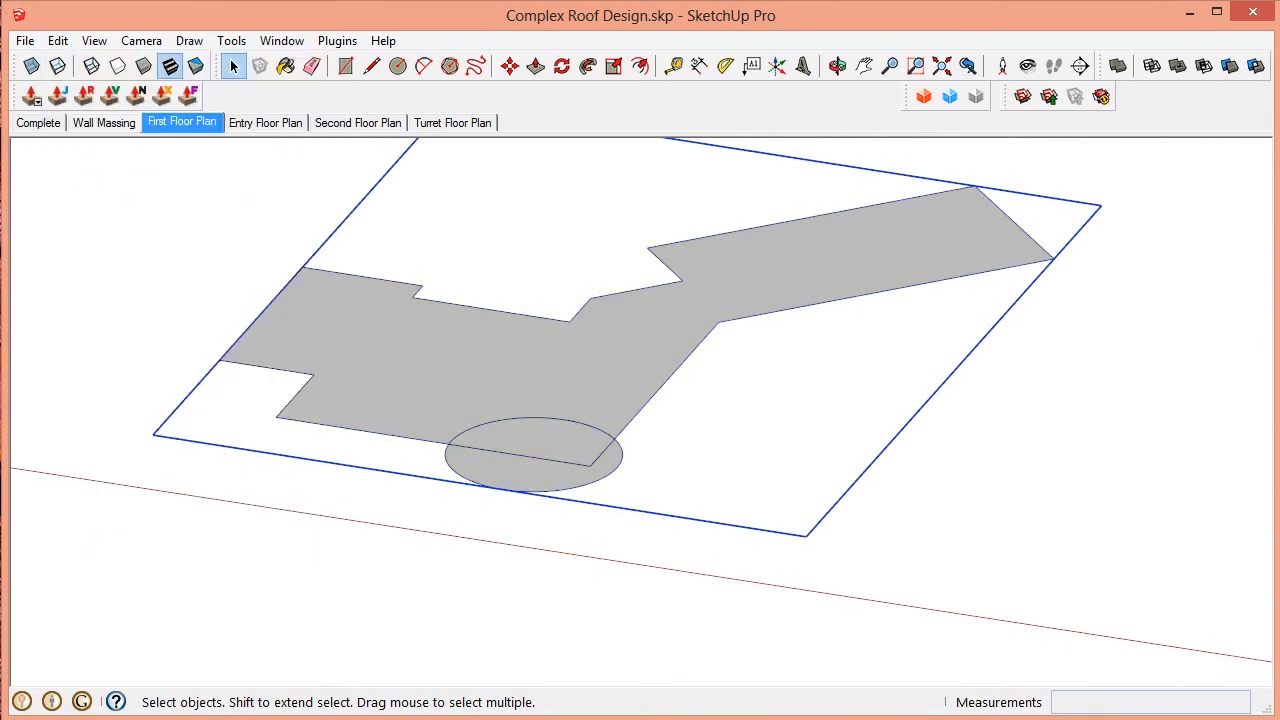
Step: Expand the Outliner and hide the first of the two First Floor Plan groups
left_click_drag(1151, 209, 1017, 211)
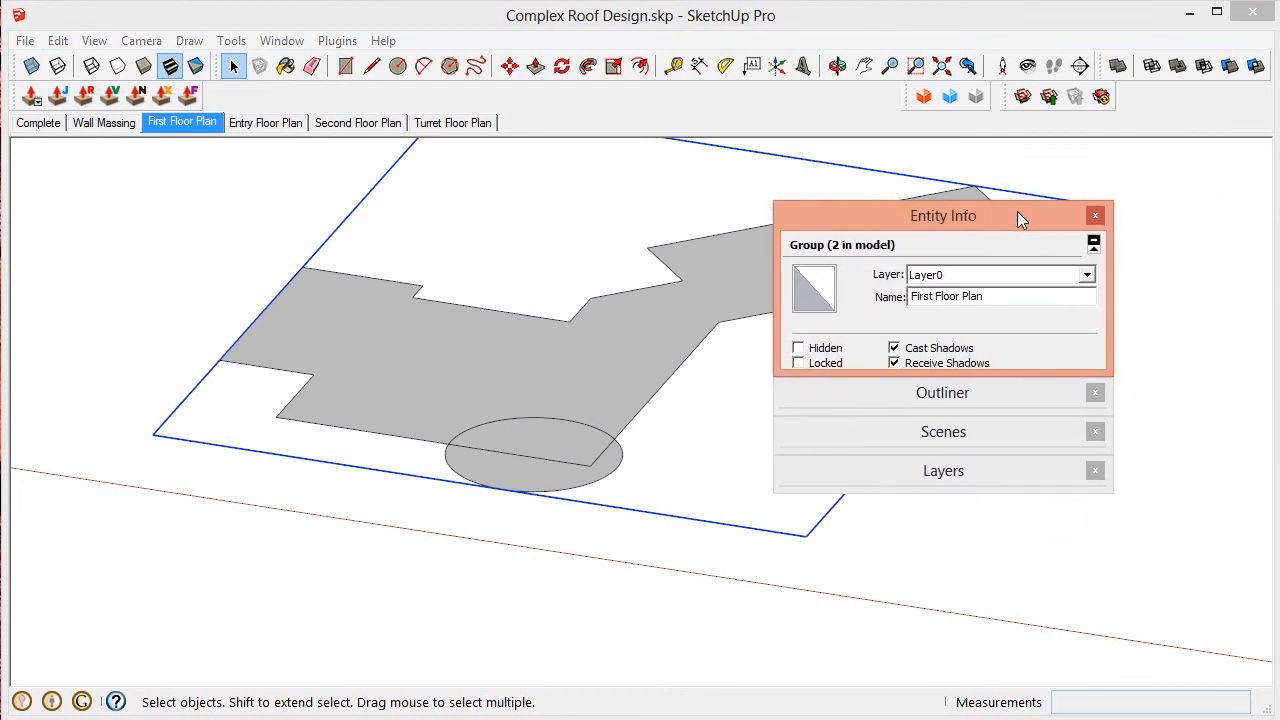
left_click(1048, 393)
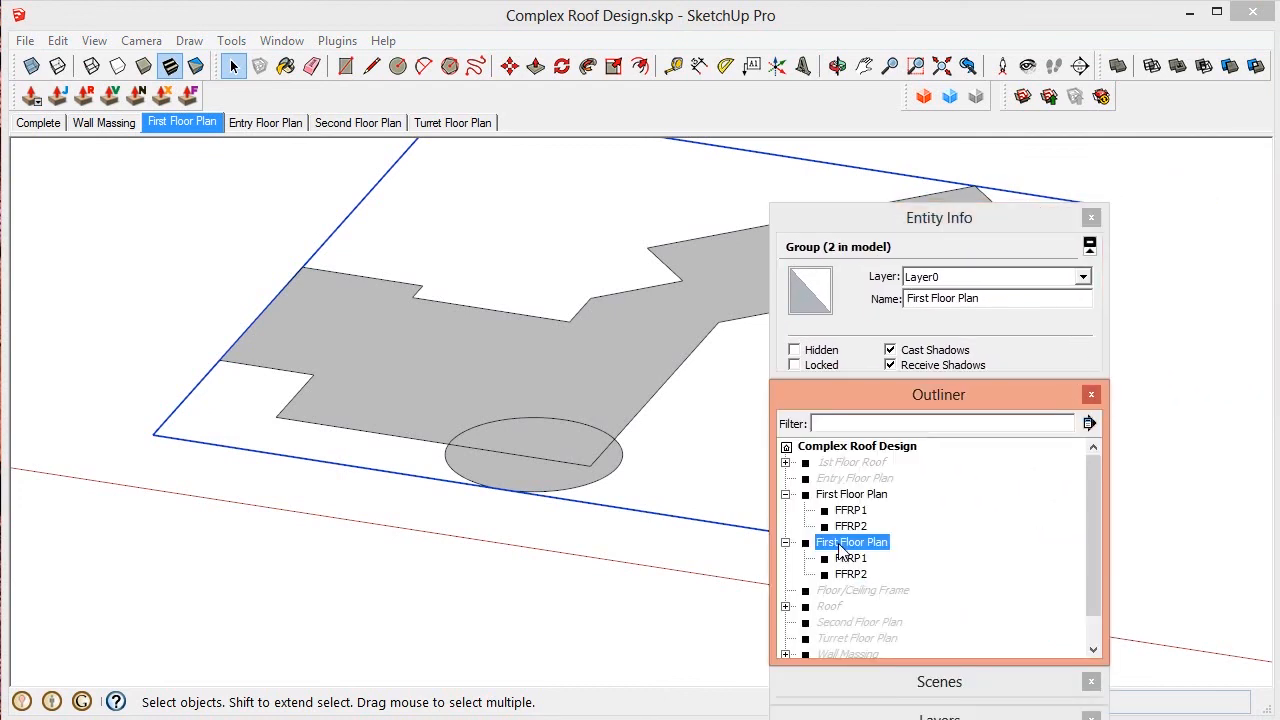
left_click(840, 494)
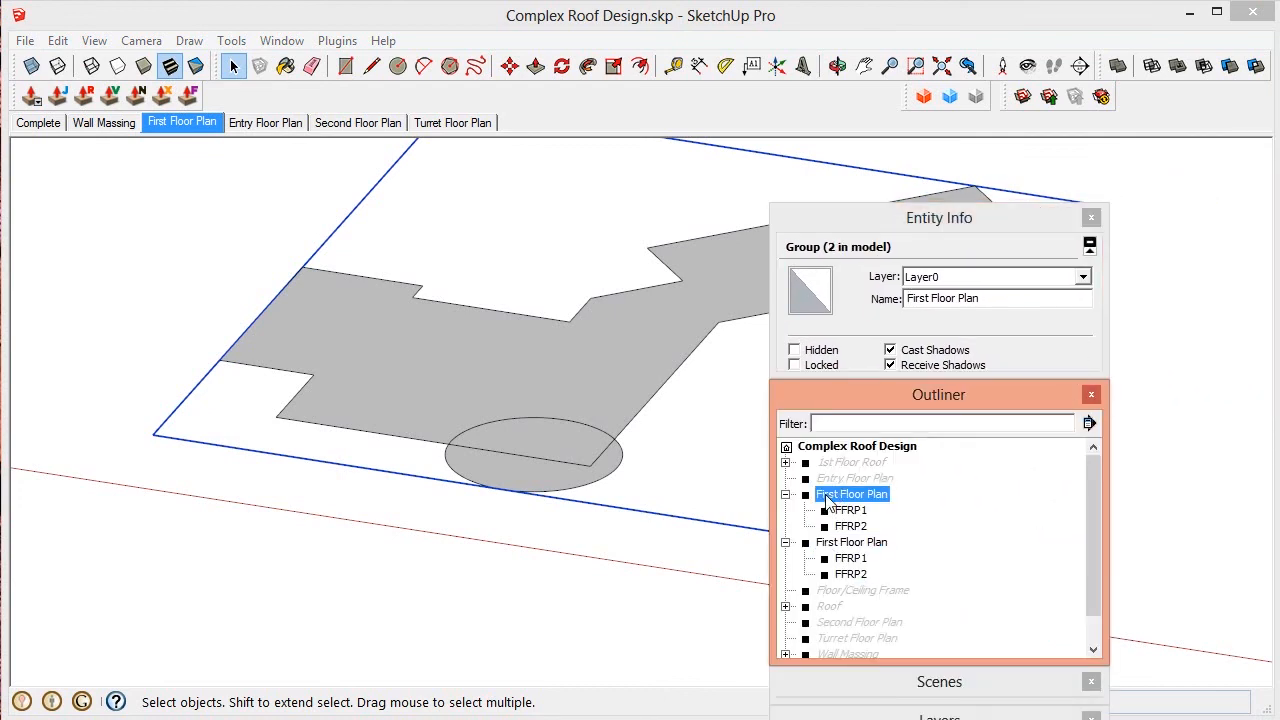
right_click(826, 500)
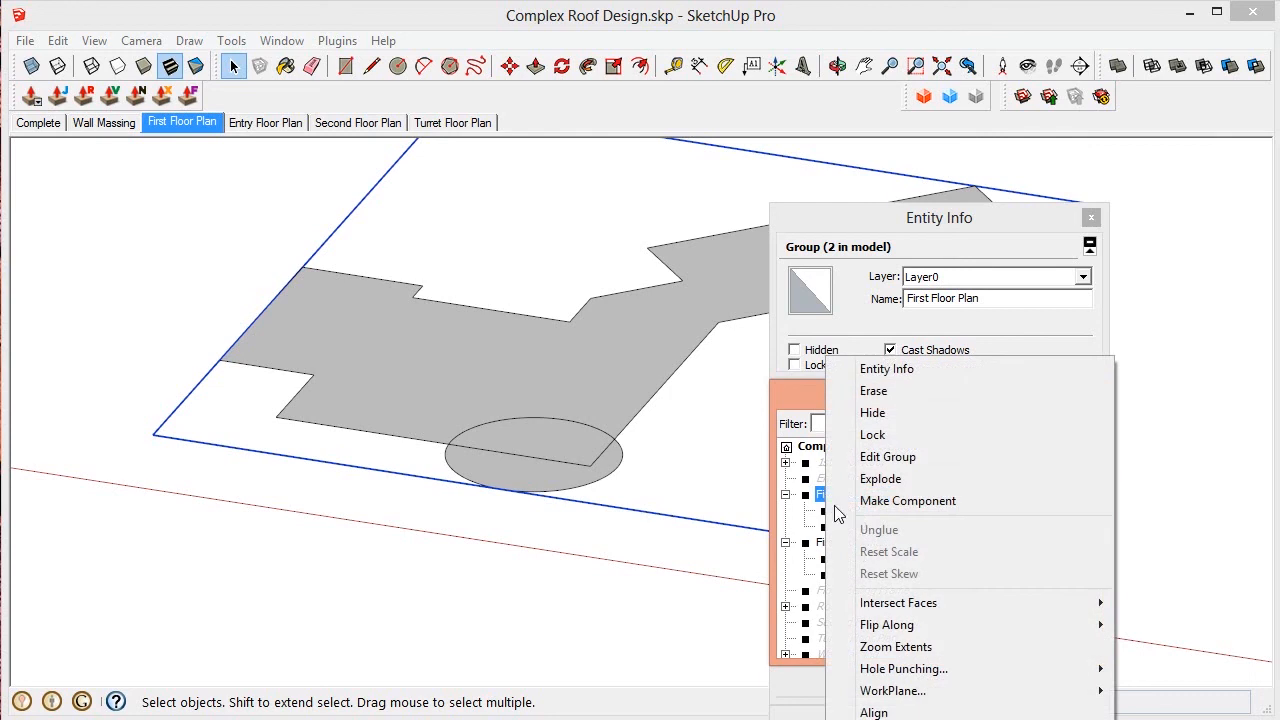
left_click(886, 415)
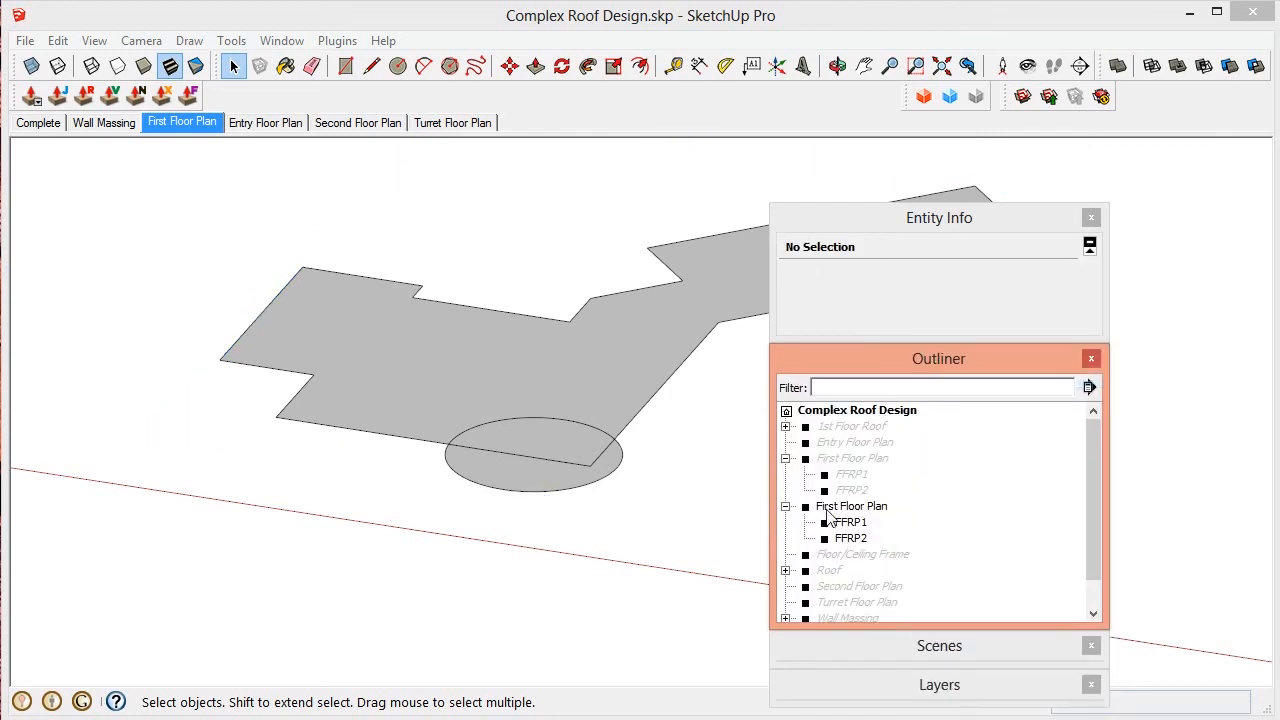
Step: Edit the name of the visible First Floor Plan group to include "Roof"
left_click(830, 507)
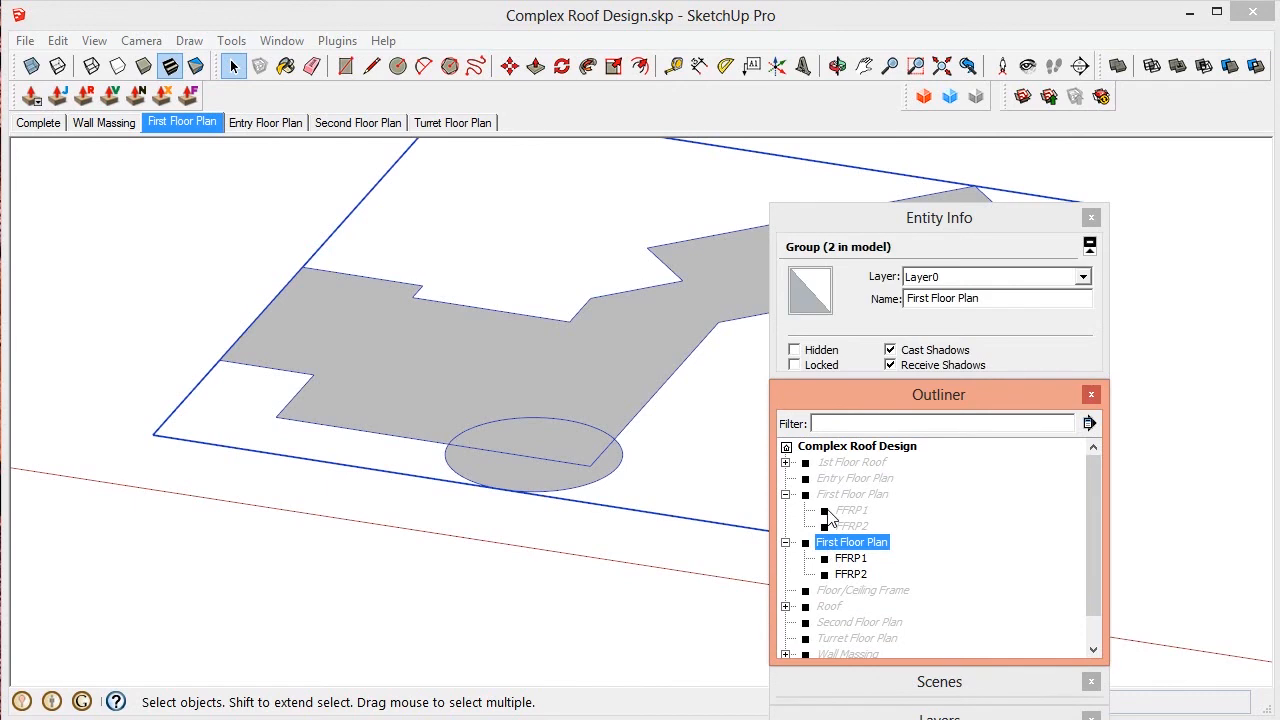
double_click(856, 545)
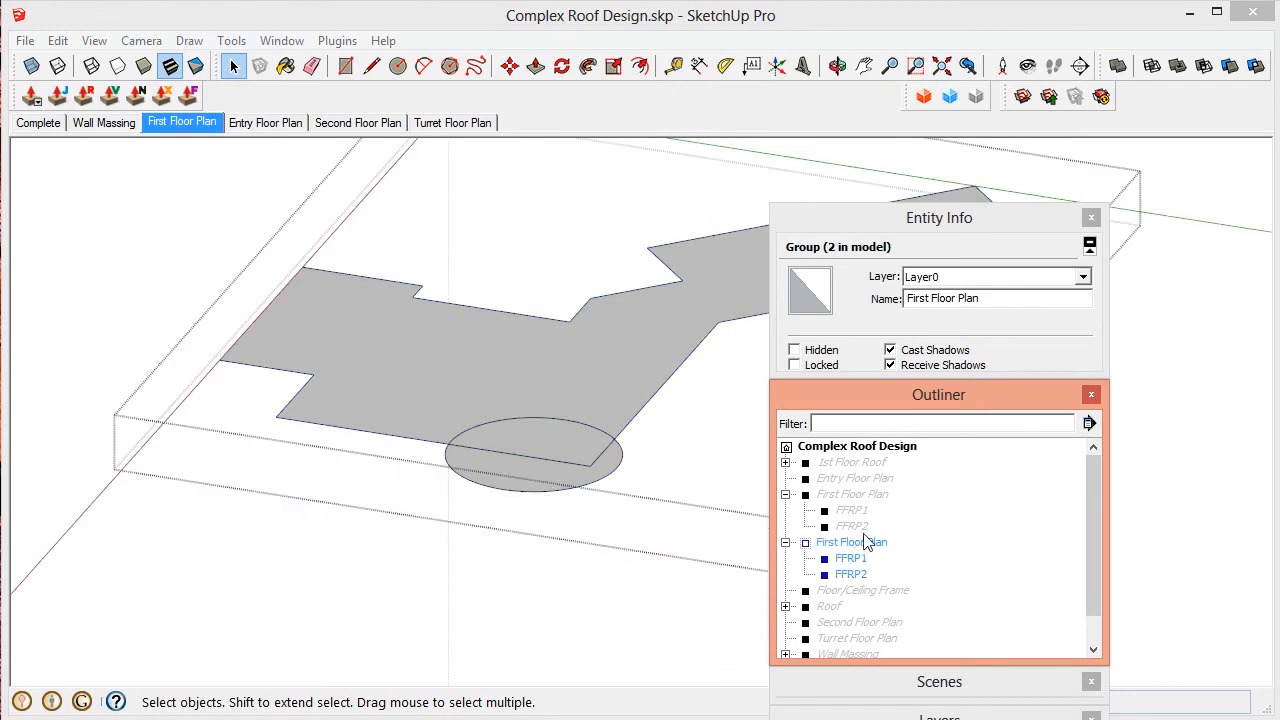
left_click(845, 511)
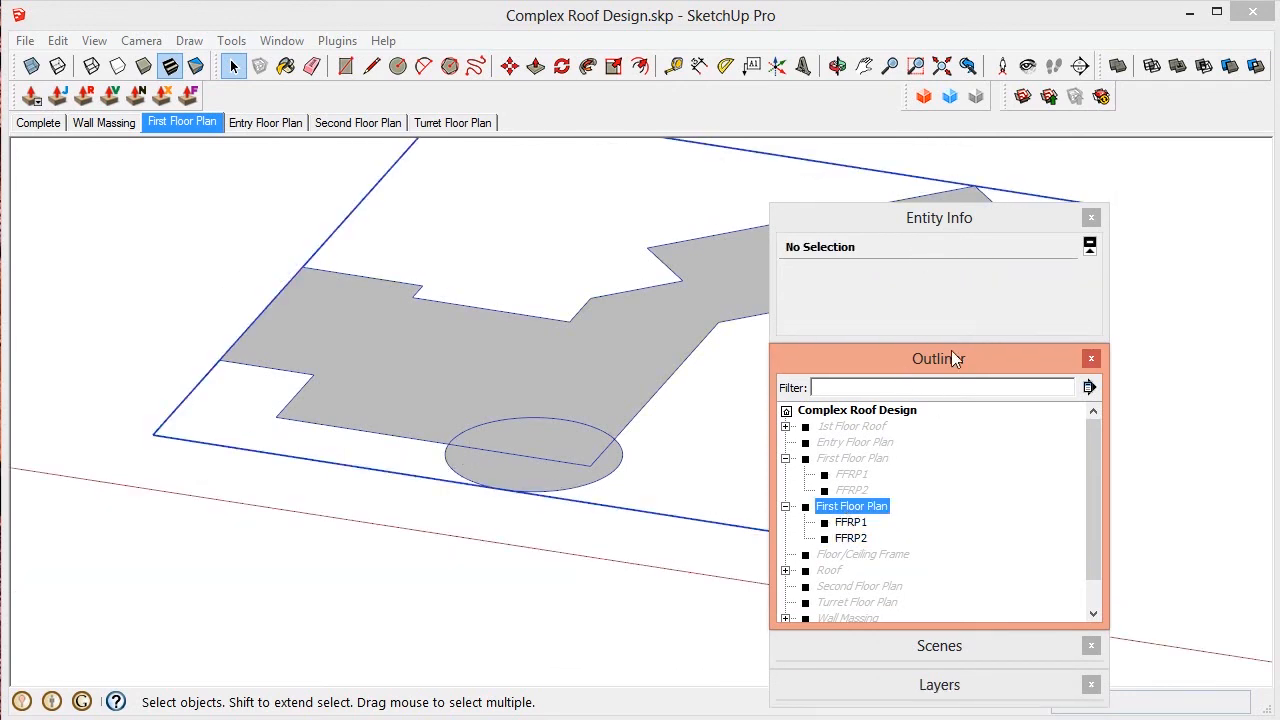
left_click(952, 298)
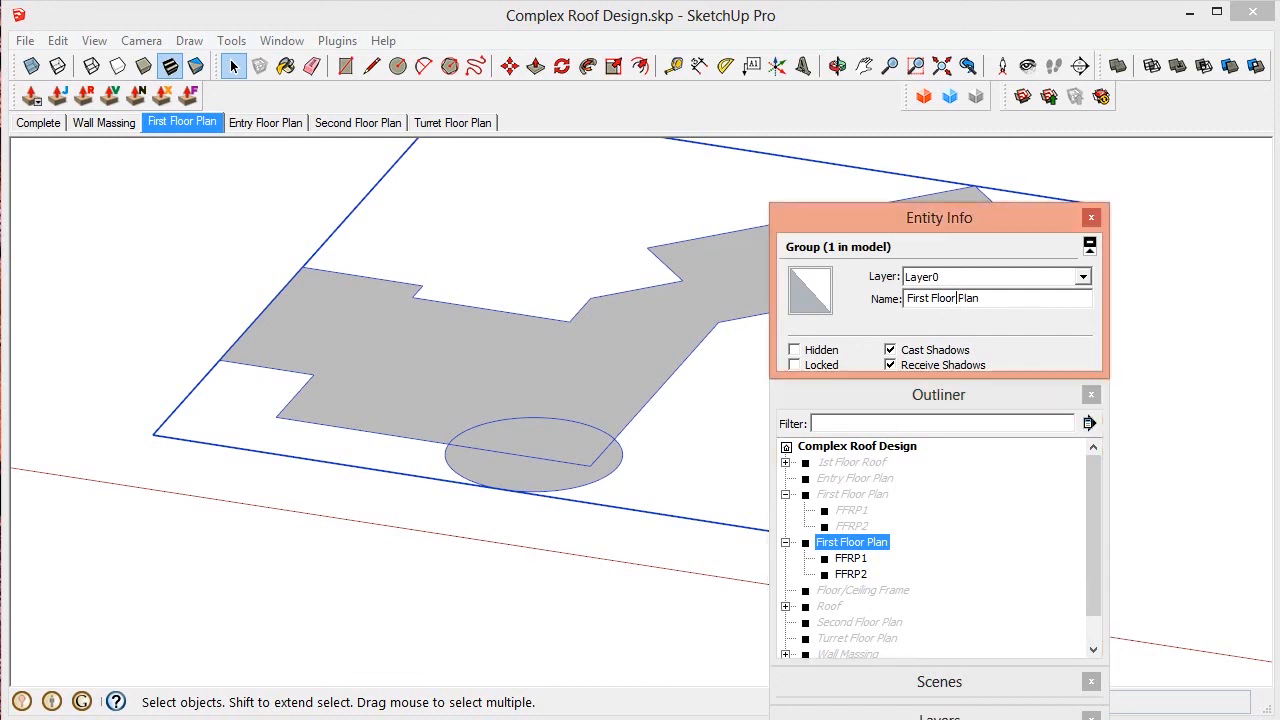
type("Roof")
left_click(858, 558)
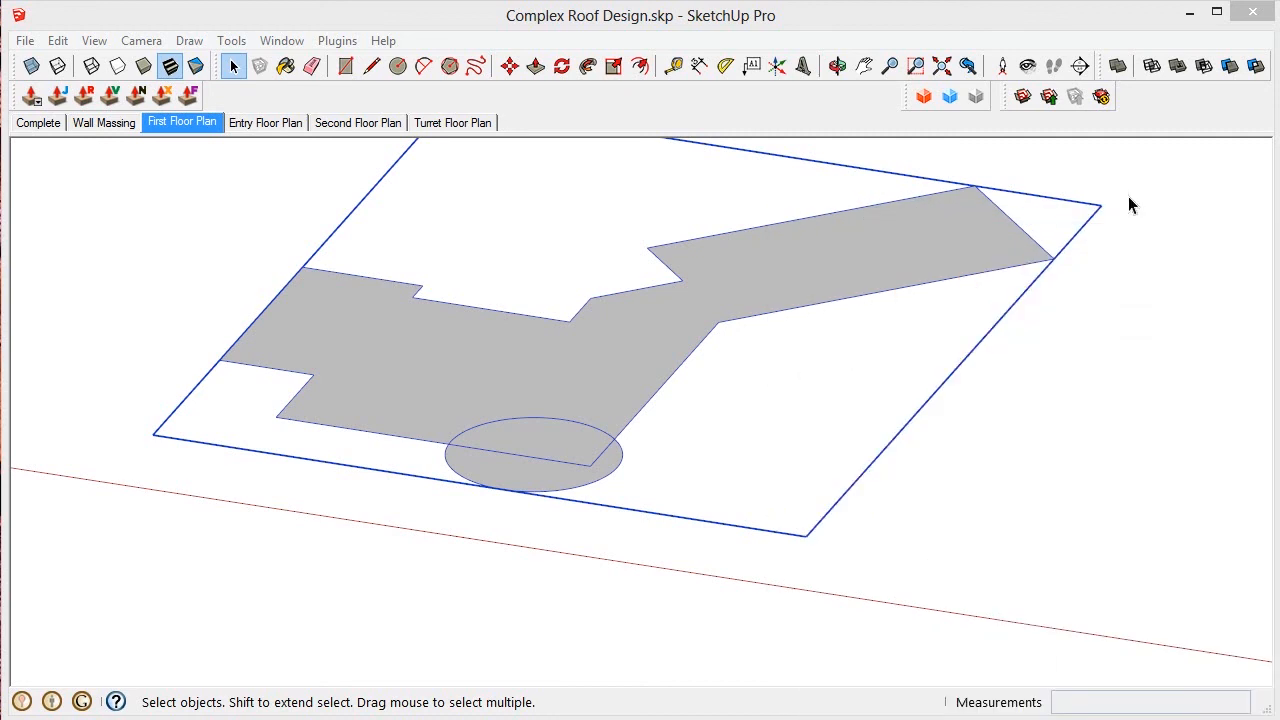
Step: Inside the renamed group, open the main floor outline group and offset its face outward by 36 inches
left_click(364, 391)
scroll(437, 370, "up", 5)
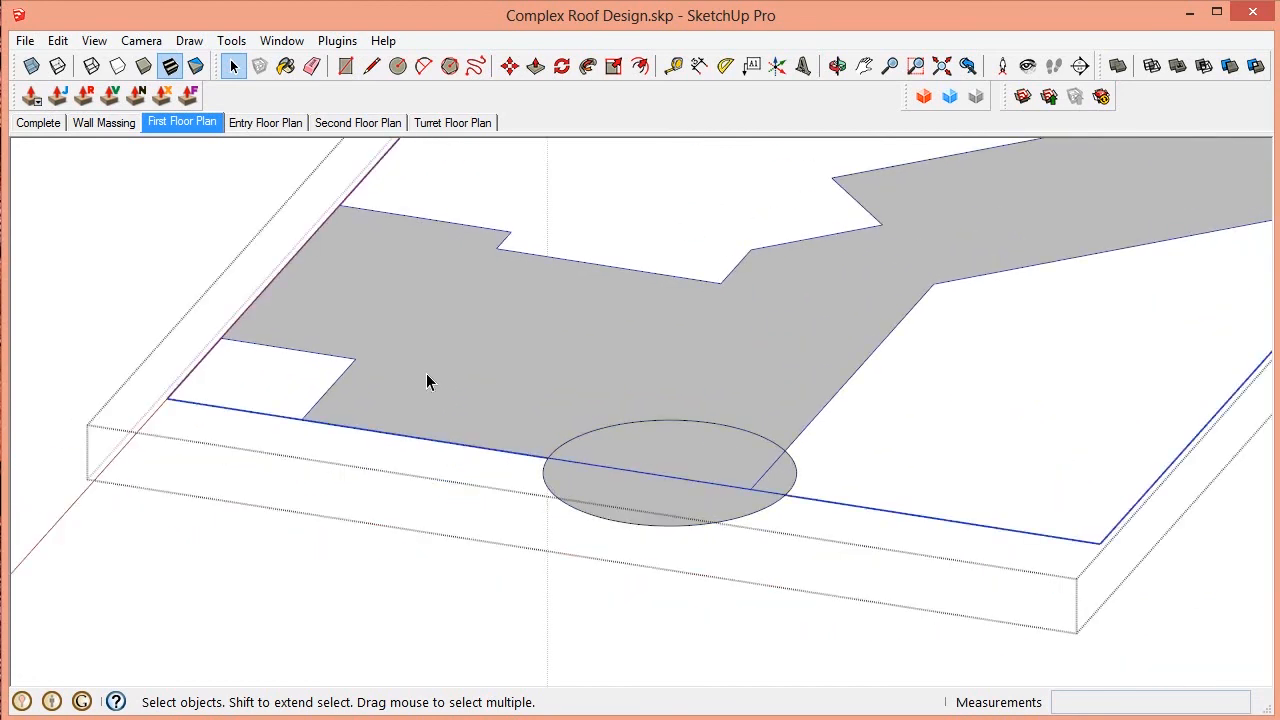
double_click(426, 381)
key("o")
scroll(446, 395, "down", 3)
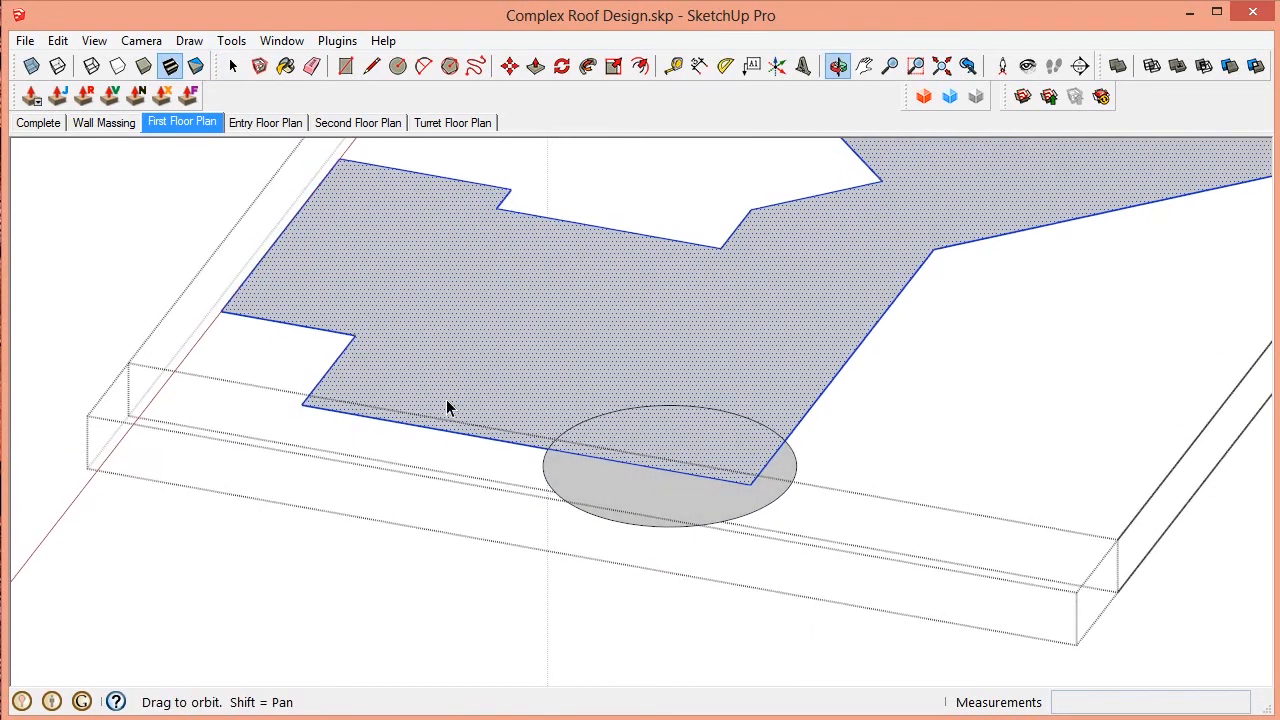
key("space")
scroll(601, 437, "up", 4)
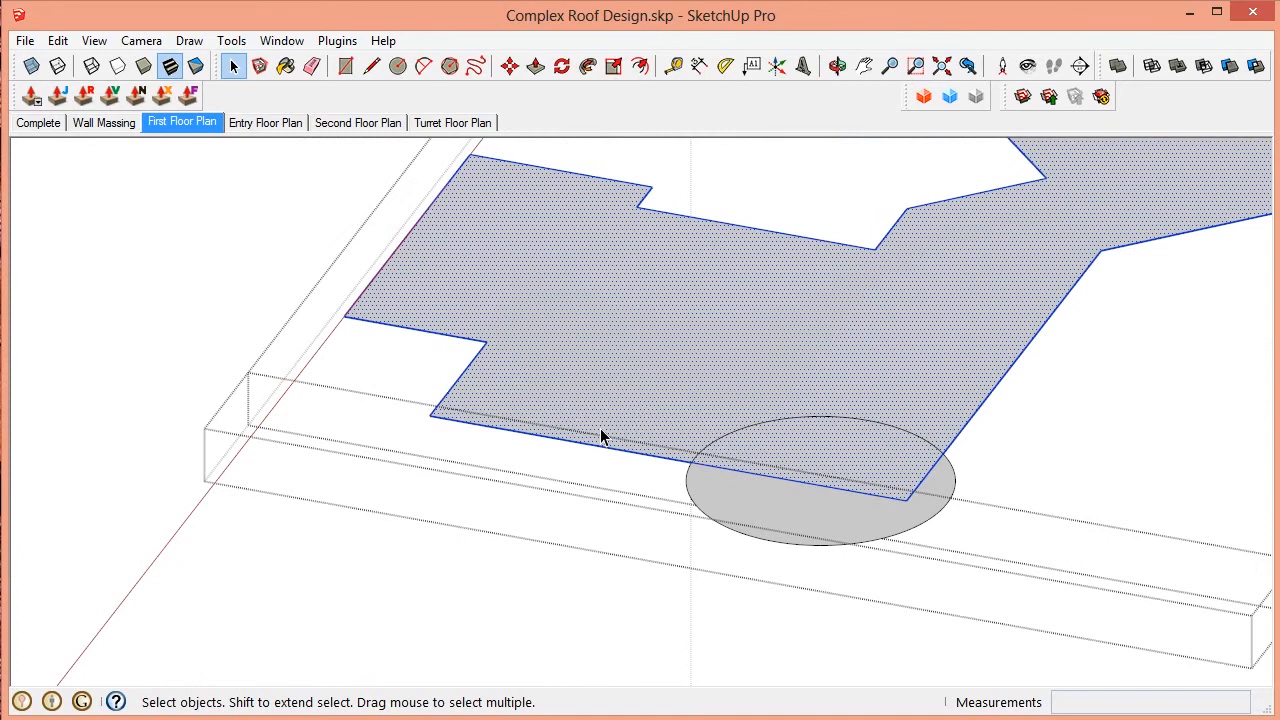
left_click(640, 66)
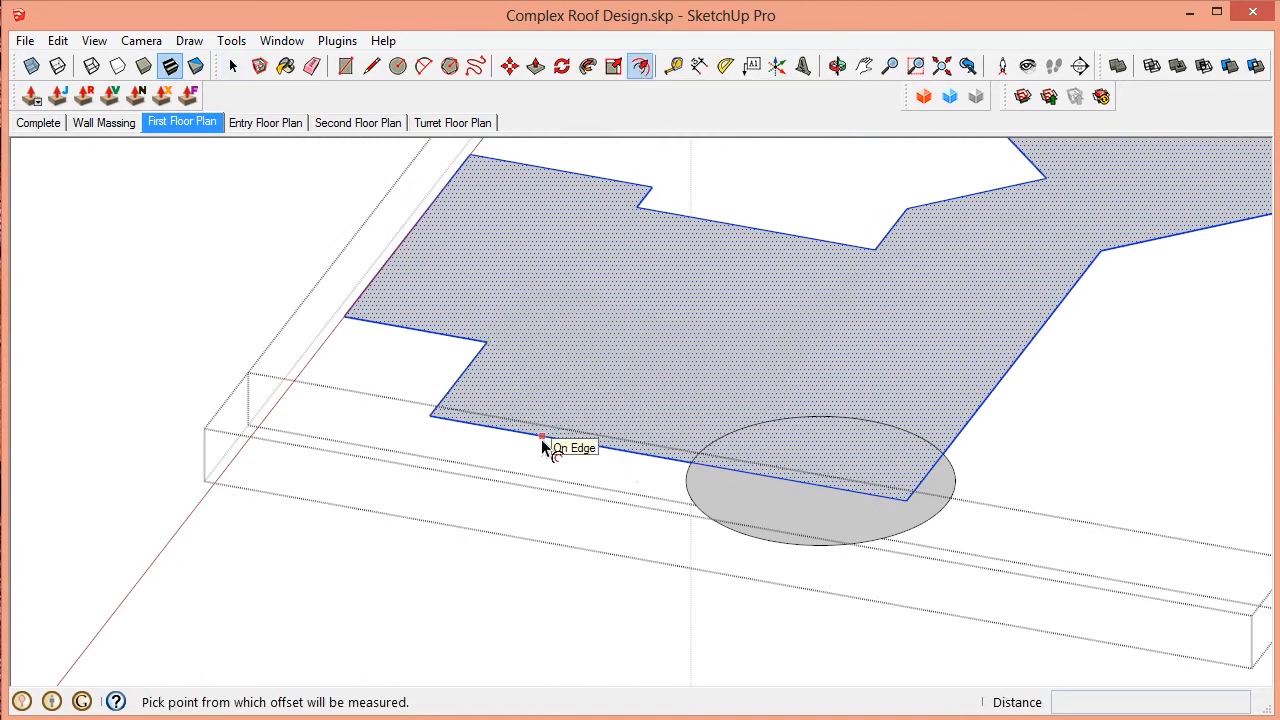
left_click(542, 440)
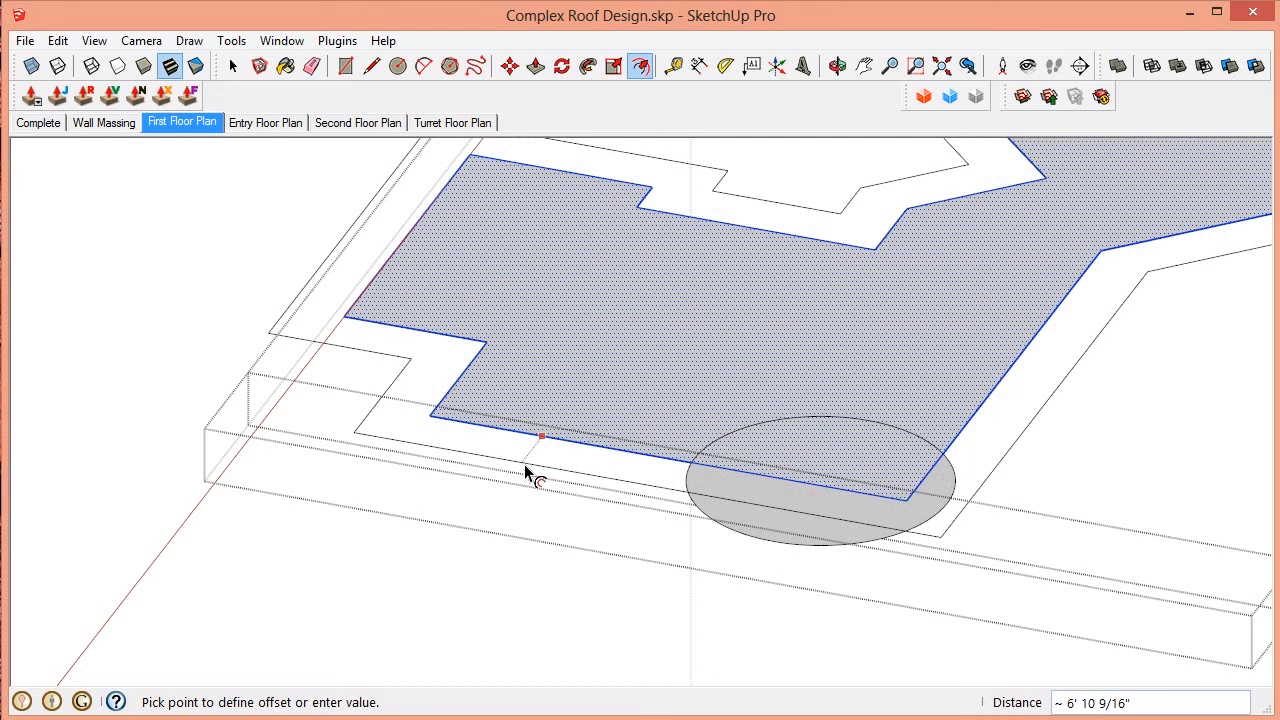
left_click(525, 473)
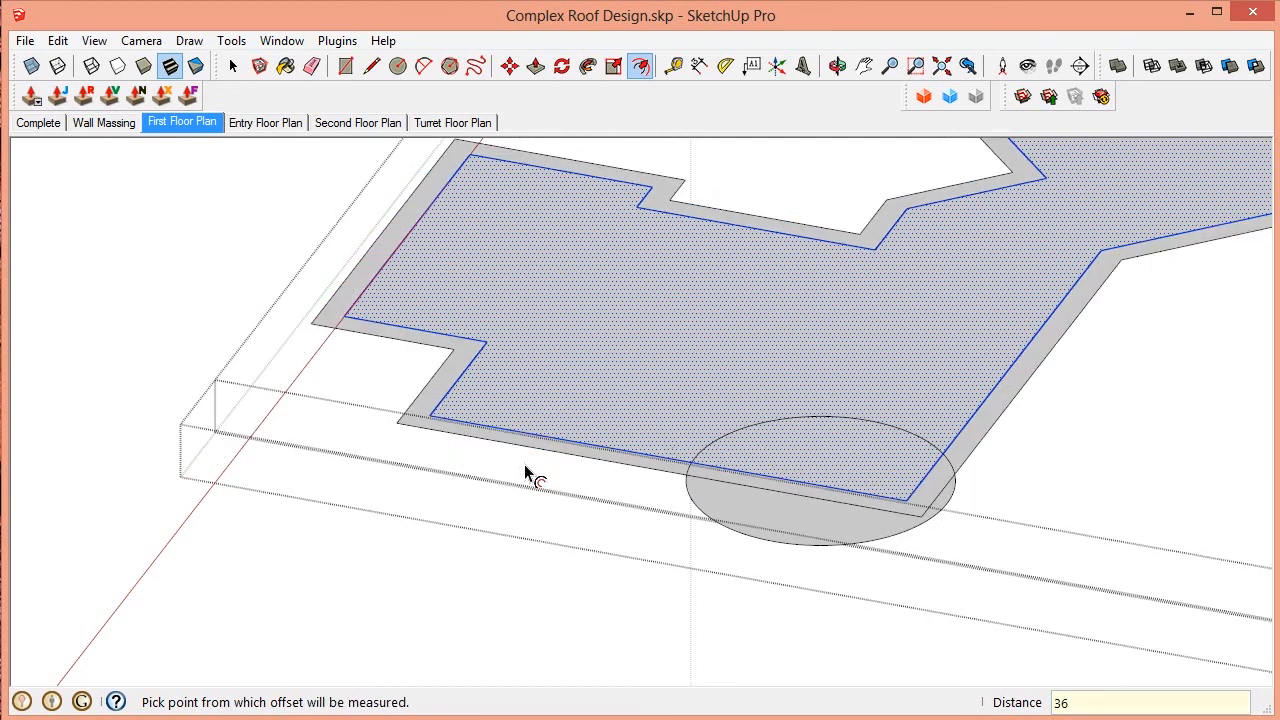
Step: Delete the original inner outline edges so the main floor shape becomes one enlarged face
scroll(505, 413, "up", 5)
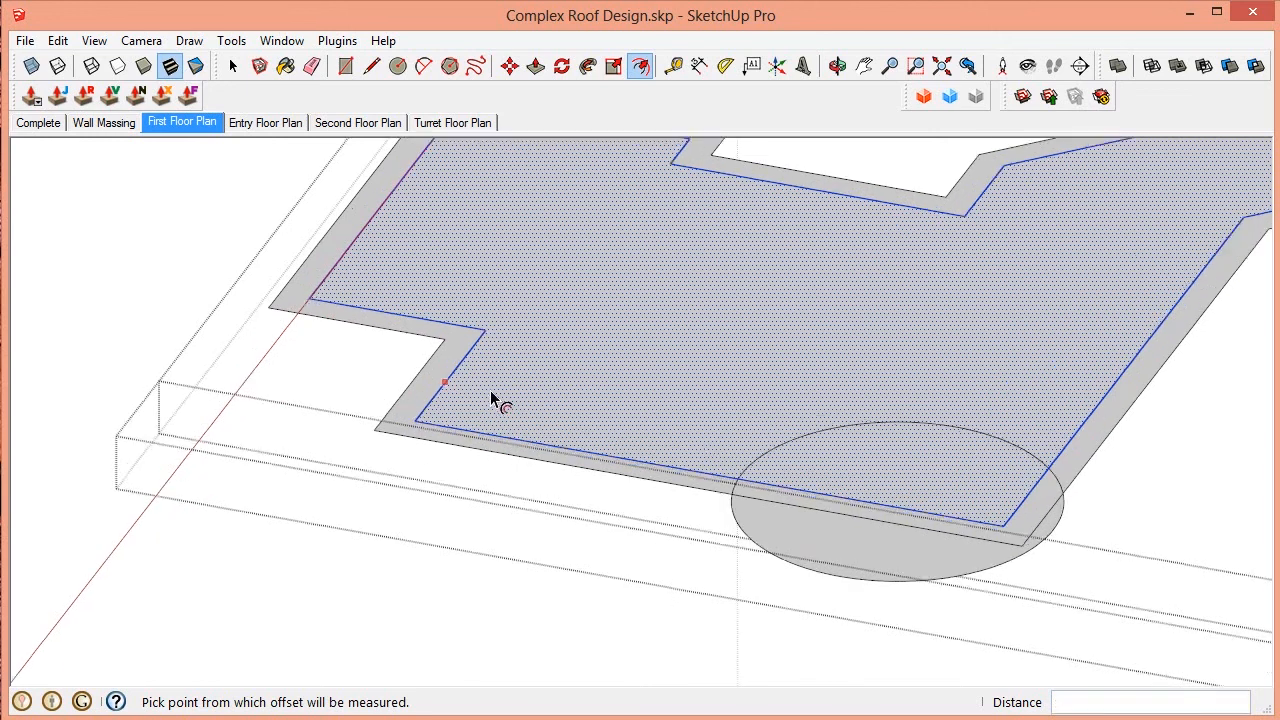
key("space")
left_click(454, 288)
key("e")
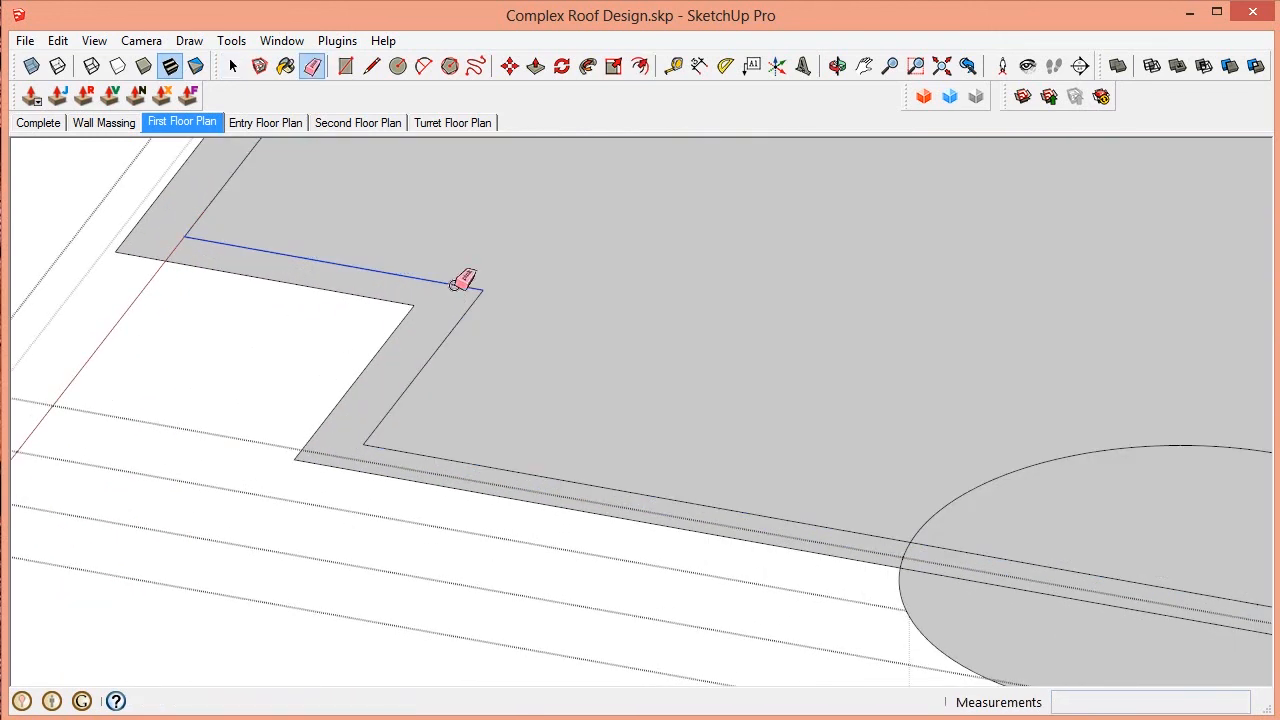
left_click(457, 284)
scroll(466, 274, "down", 1)
scroll(466, 278, "down", 2)
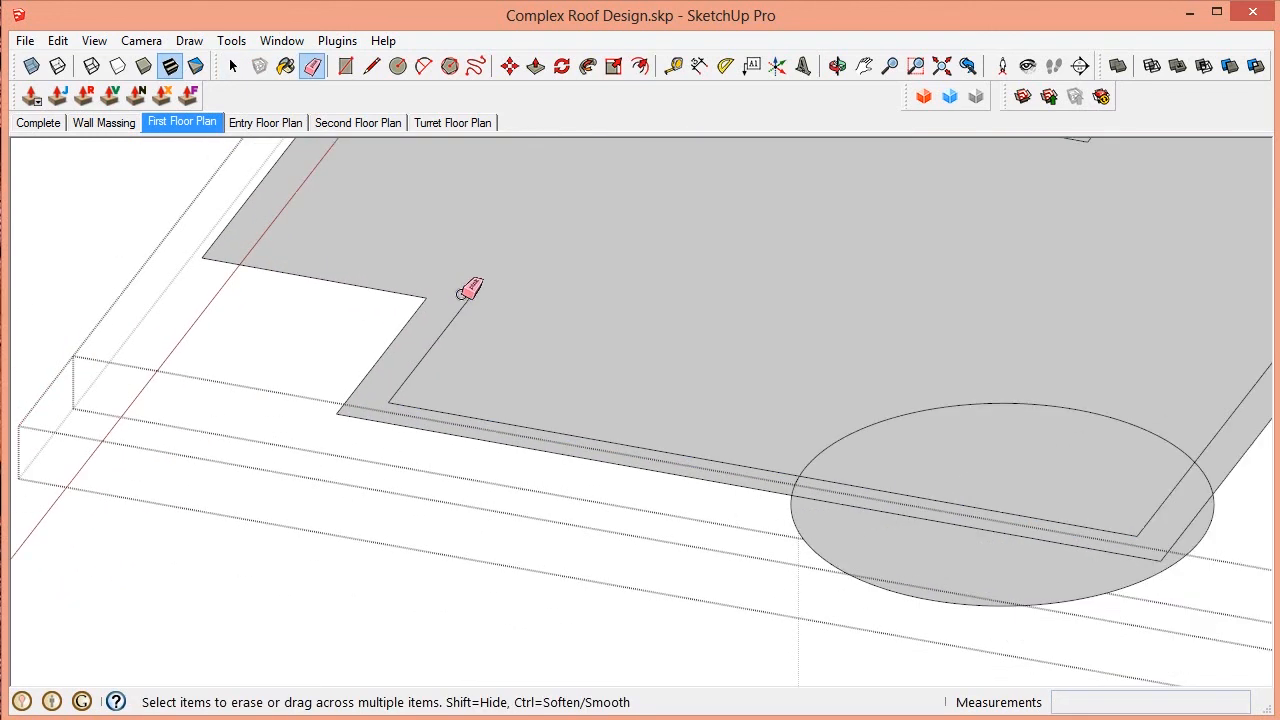
key("space")
scroll(465, 300, "up", 1)
left_click(462, 311)
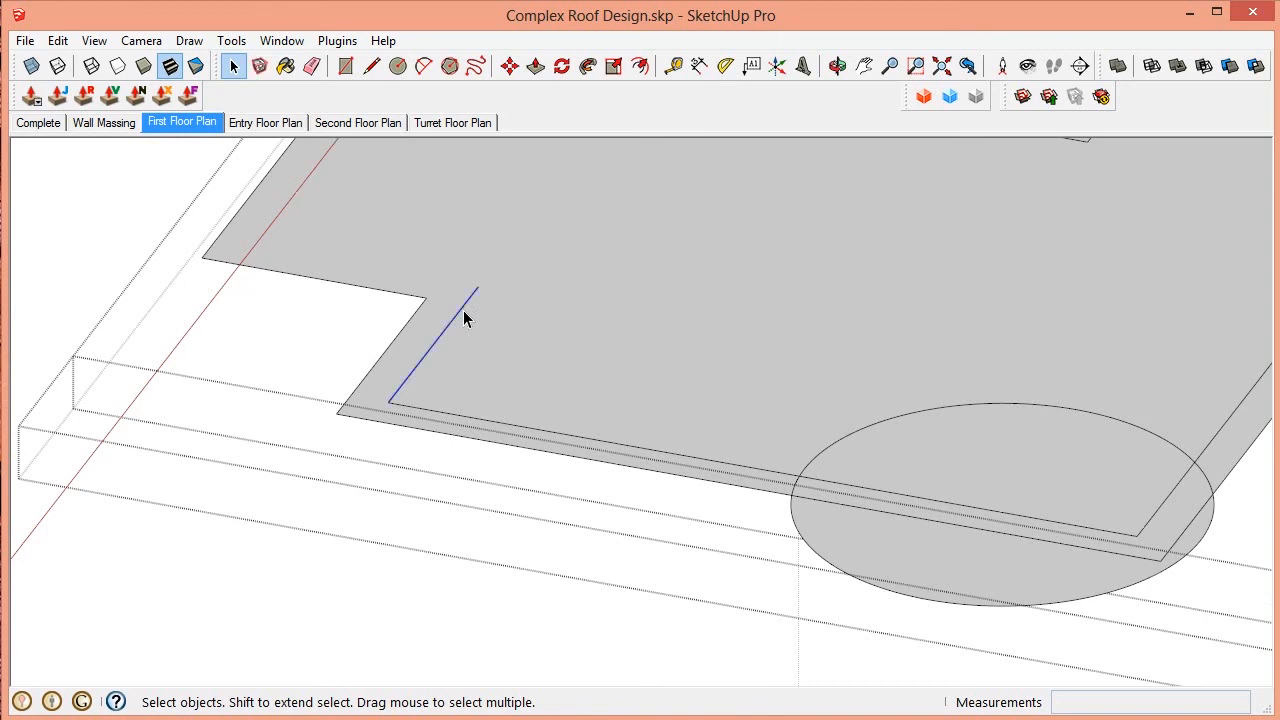
double_click(464, 312)
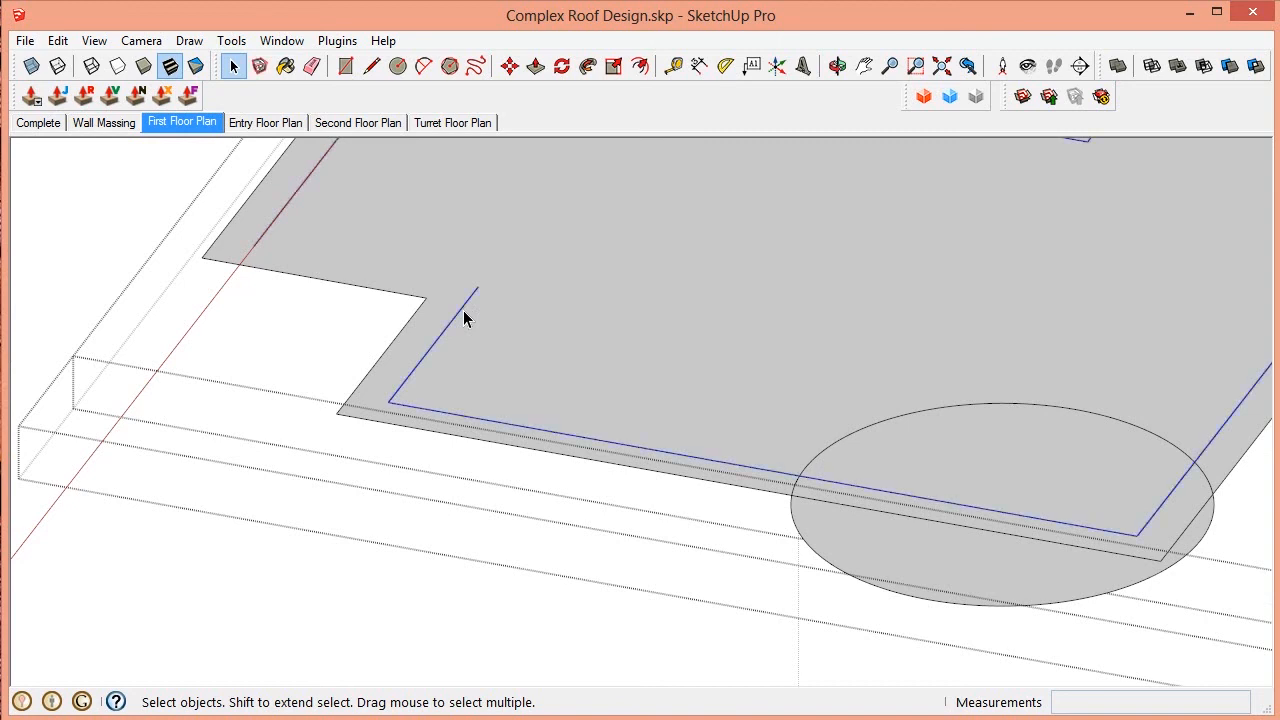
key("Delete")
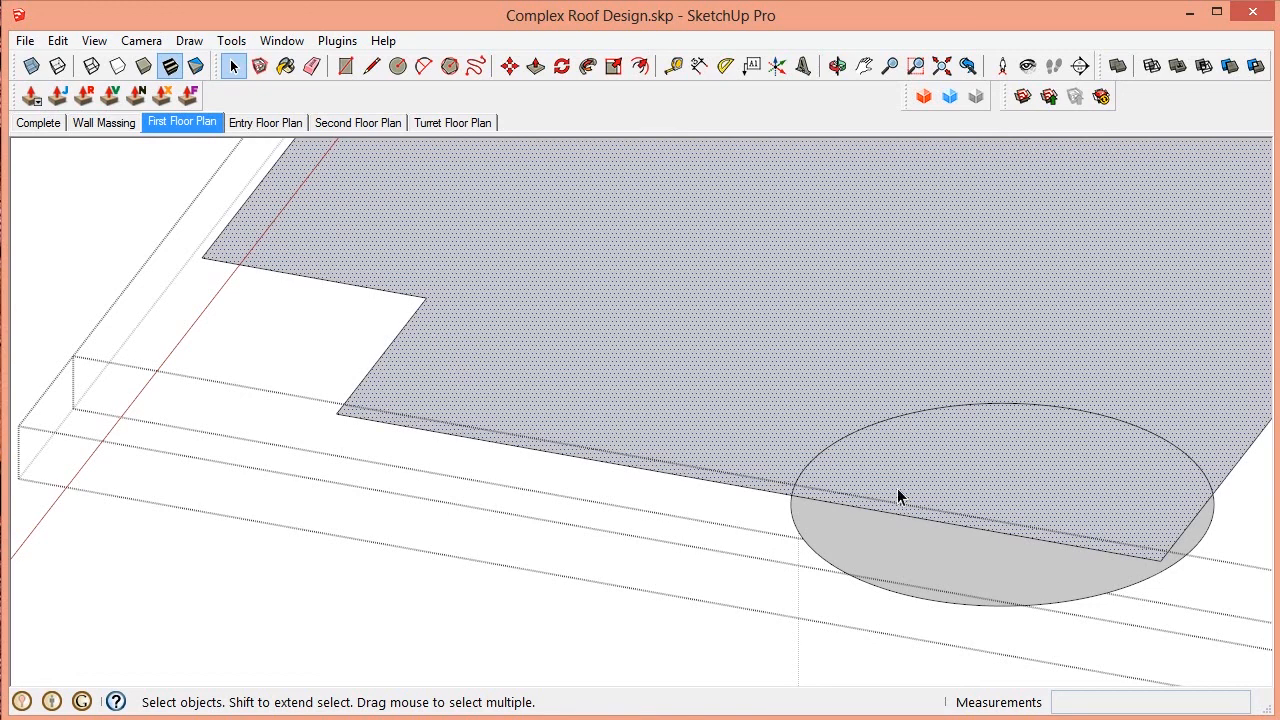
Step: Open the circular turret group and offset its face outward by 36 inches
left_click(867, 556)
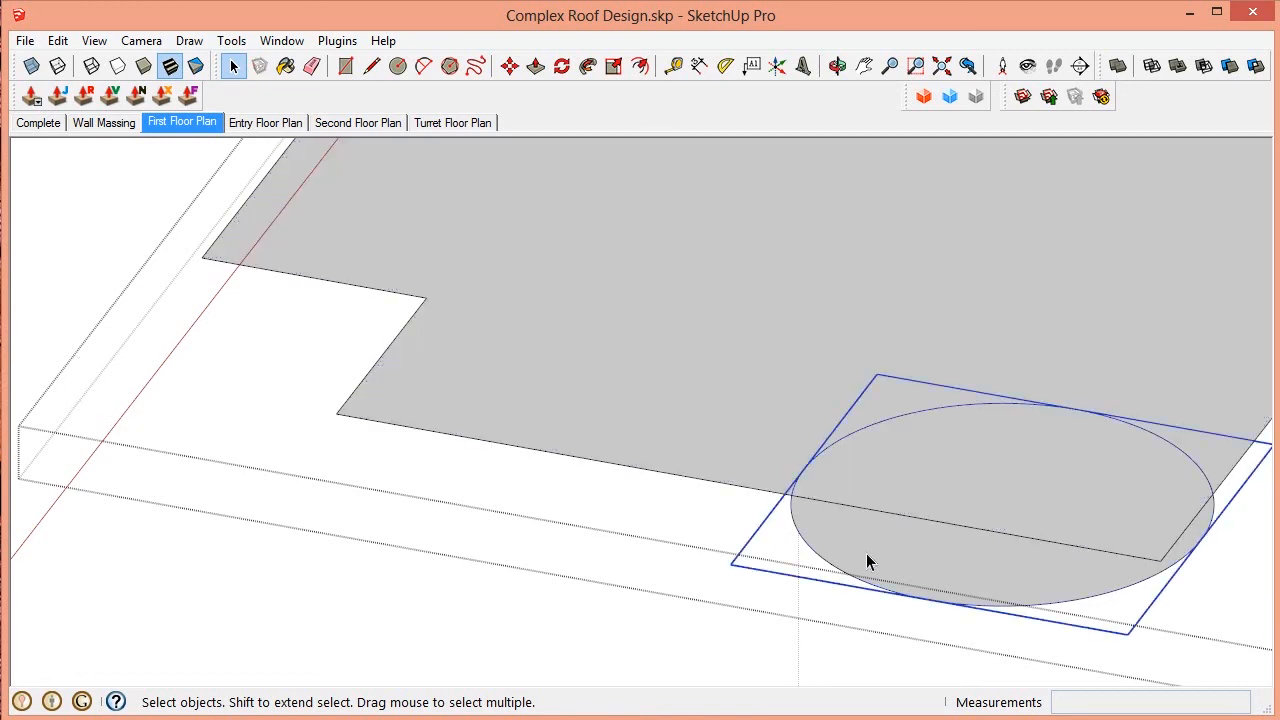
double_click(867, 556)
scroll(866, 553, "down", 2)
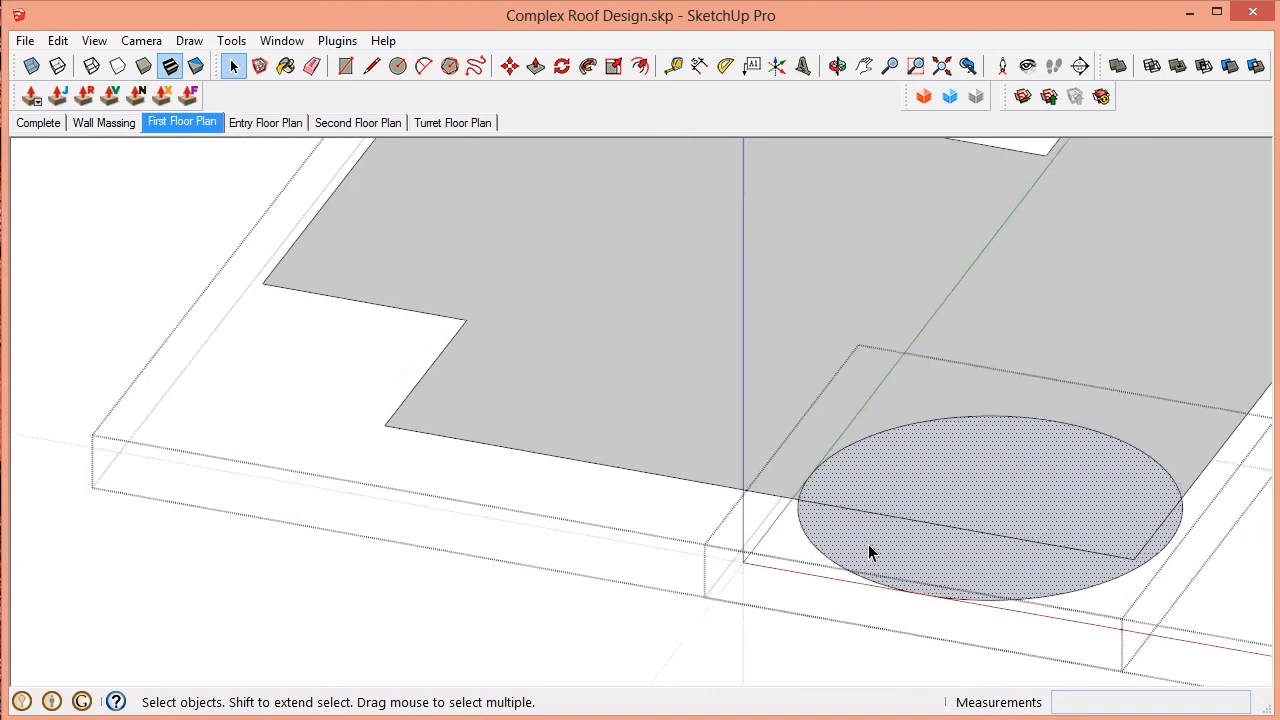
left_click(640, 66)
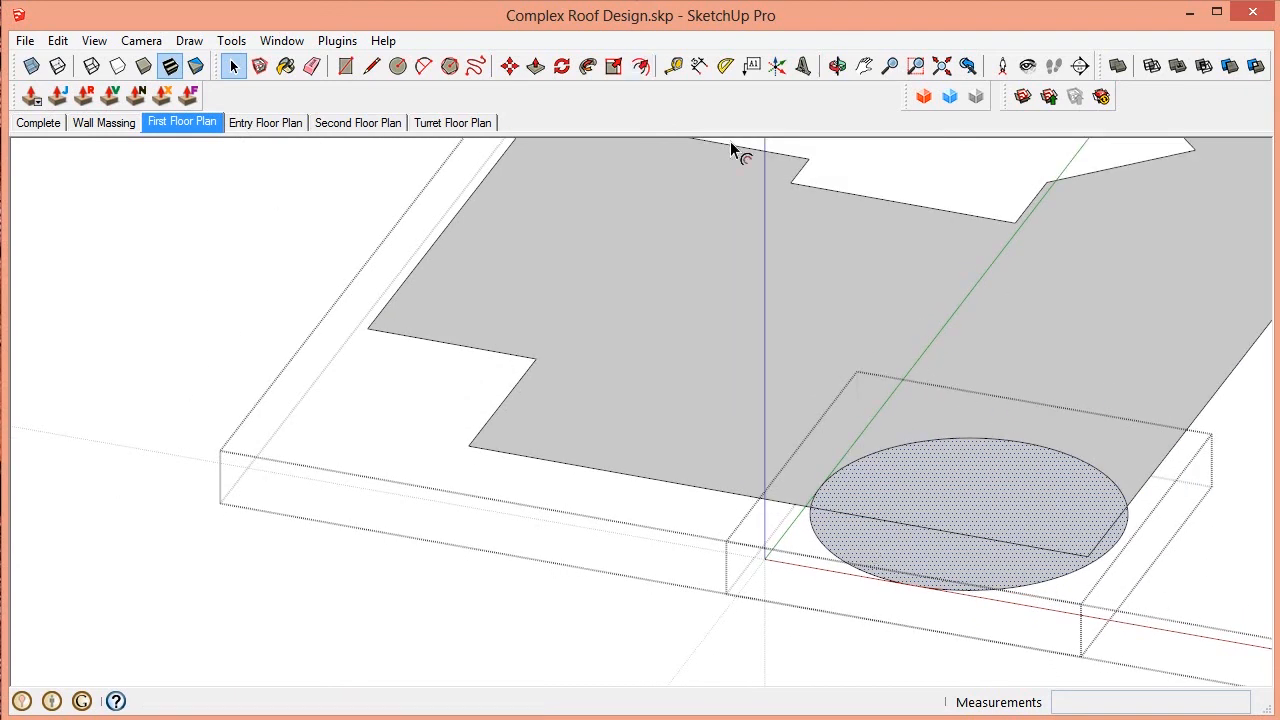
left_click(953, 592)
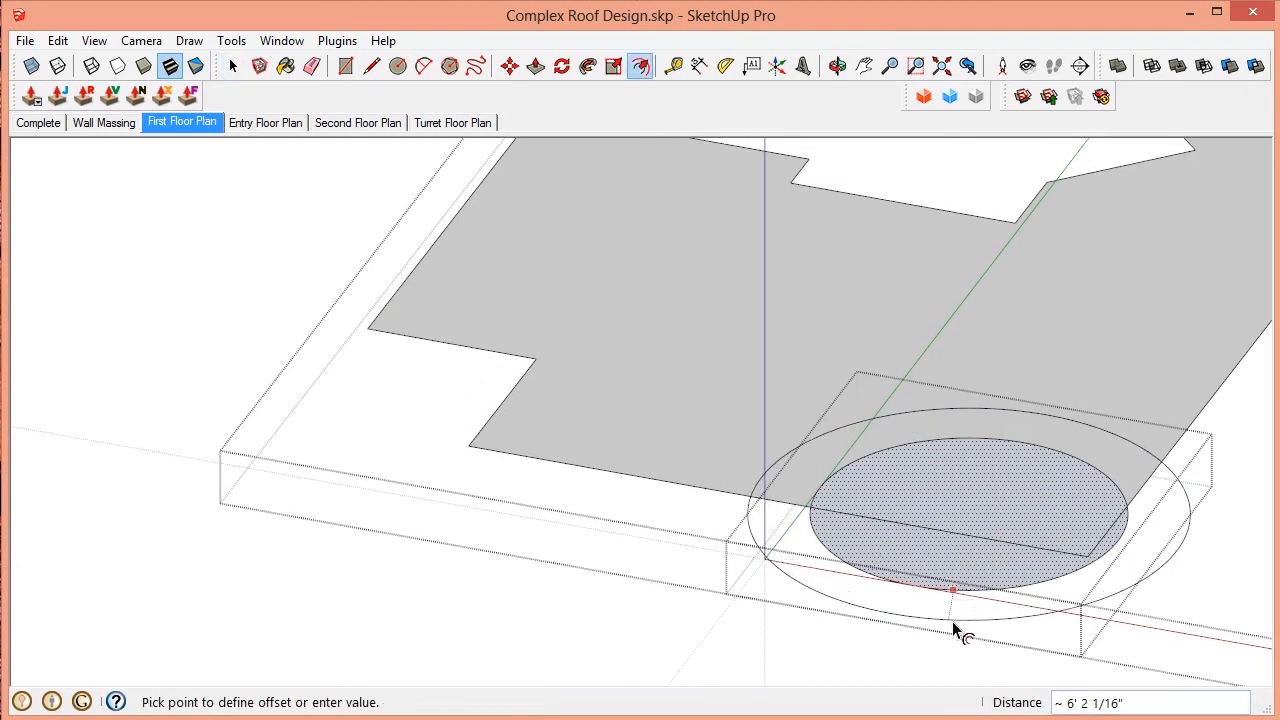
type("36")
key("Return")
Step: Delete the original inner circle, leaving only the enlarged turret outline
key("space")
scroll(906, 583, "up", 5)
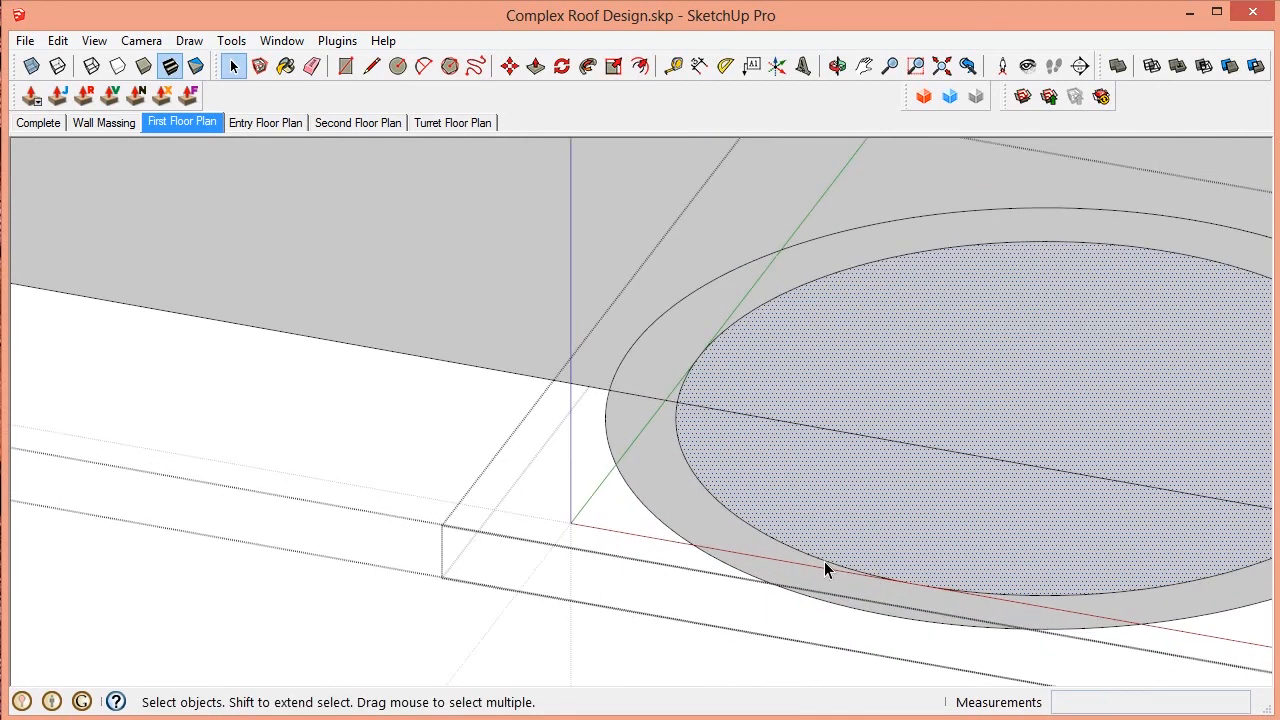
left_click(824, 563)
key("Delete")
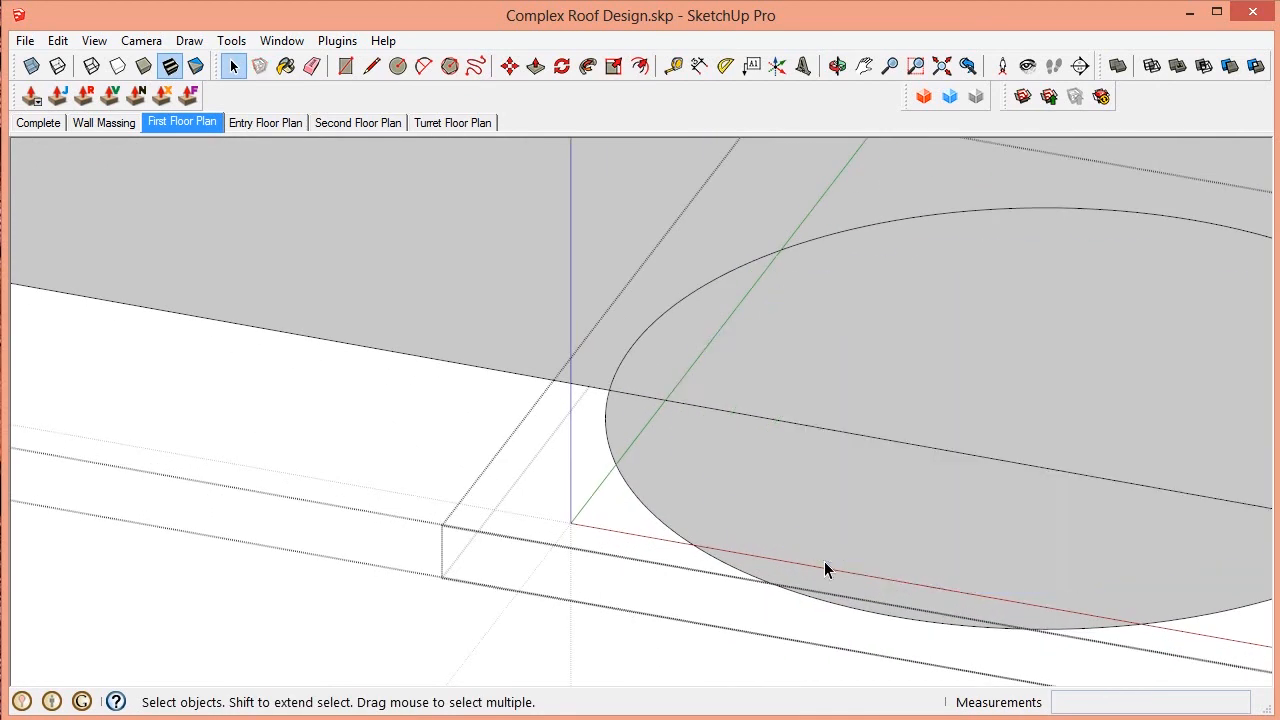
Step: Open the main floor outline group and push/pull its face up about 29' 6"
scroll(672, 408, "down", 5)
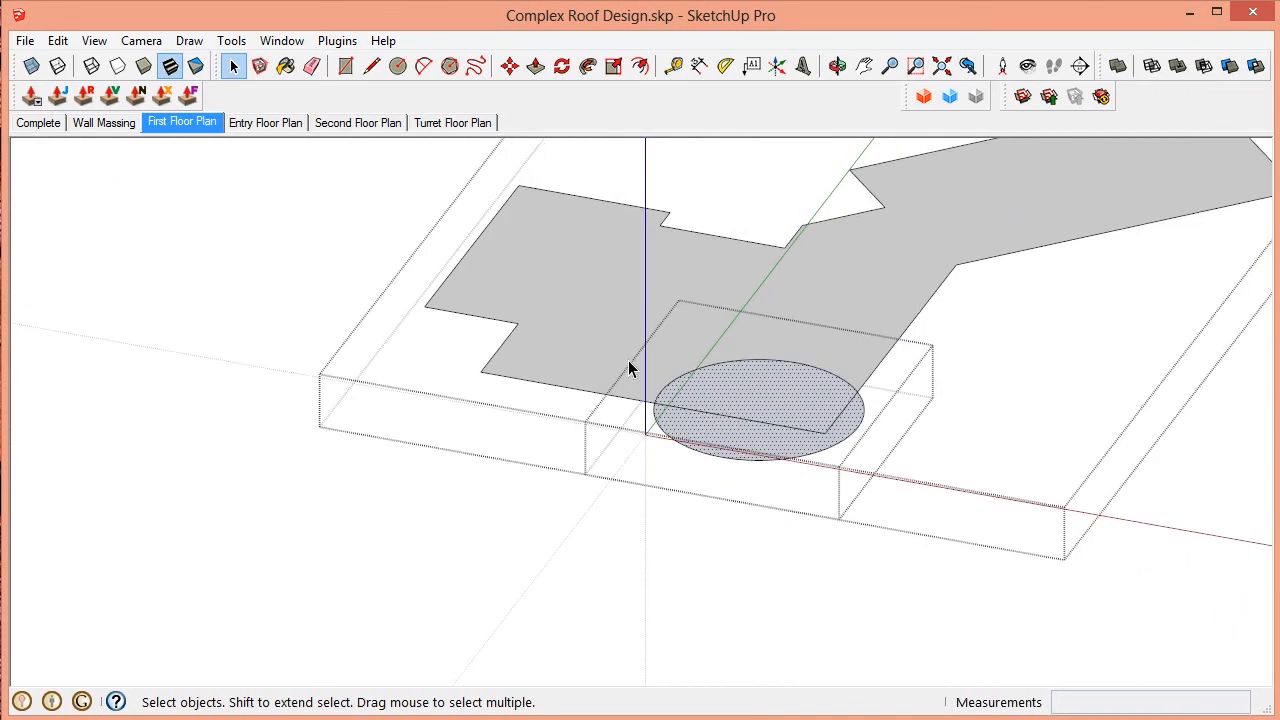
middle_click_drag(608, 343, 757, 382)
left_click(555, 329)
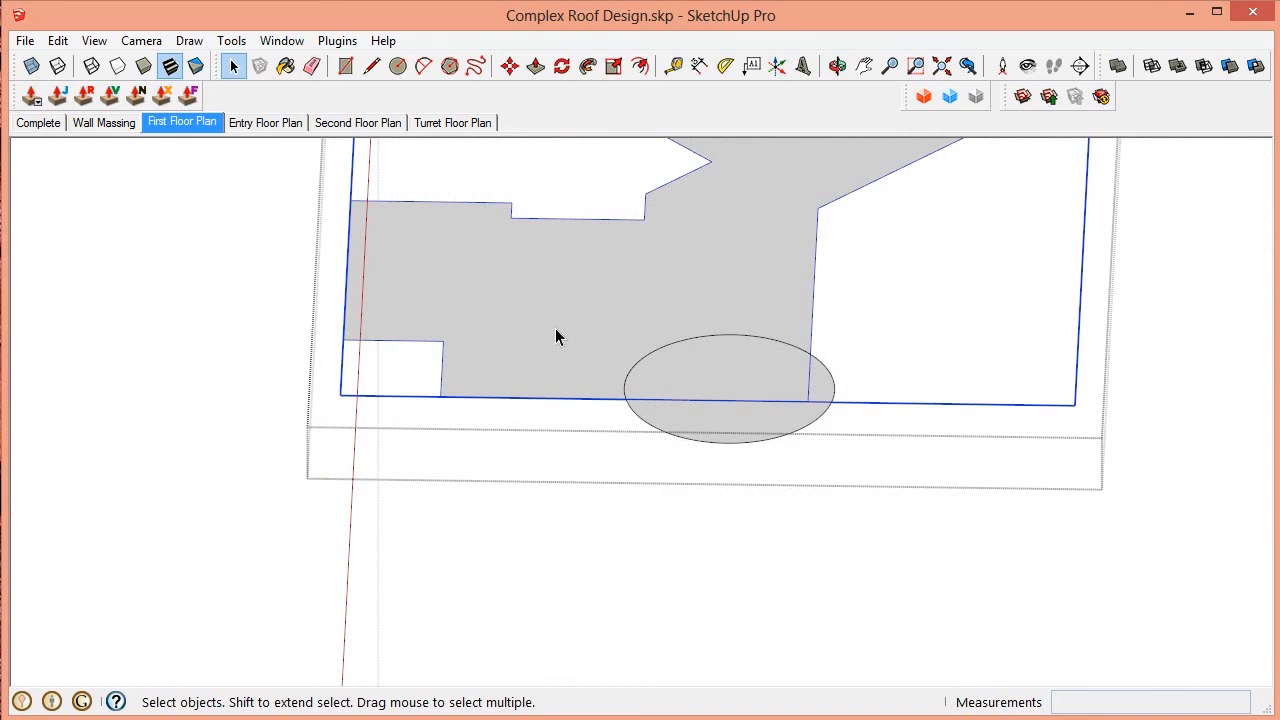
double_click(555, 329)
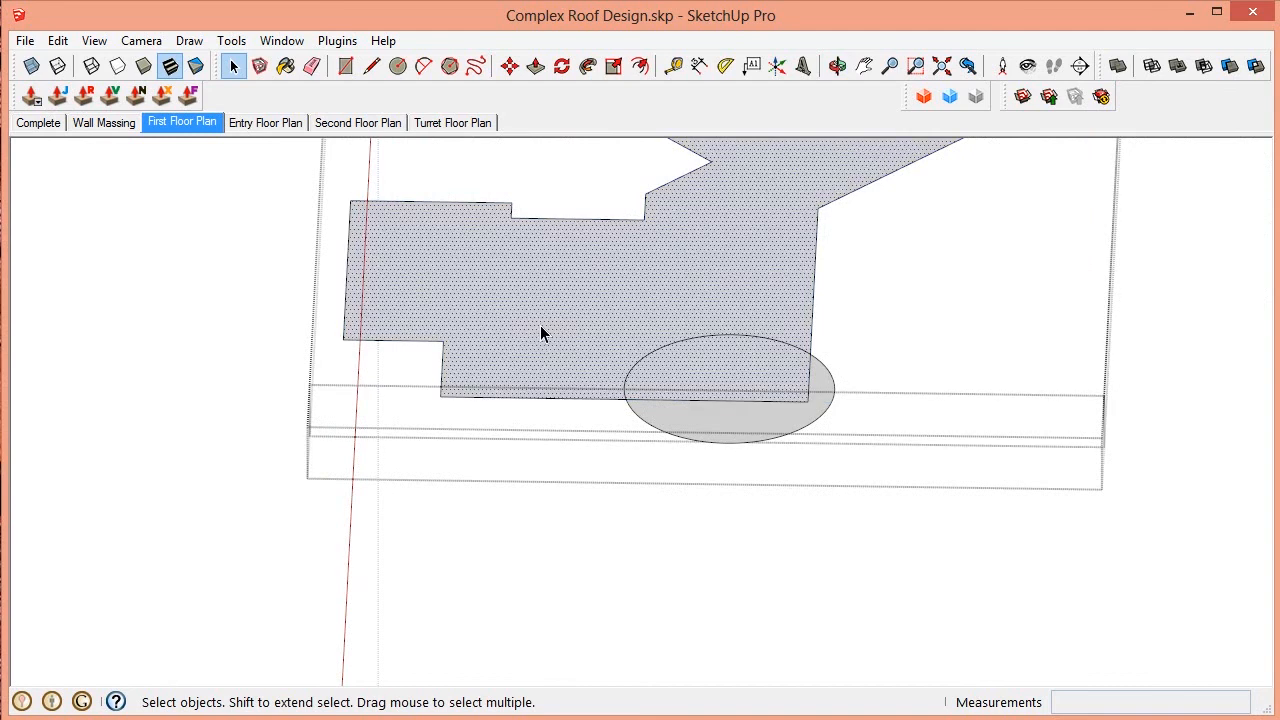
key("p")
left_click_drag(537, 334, 507, 194)
middle_click_drag(507, 194, 643, 403)
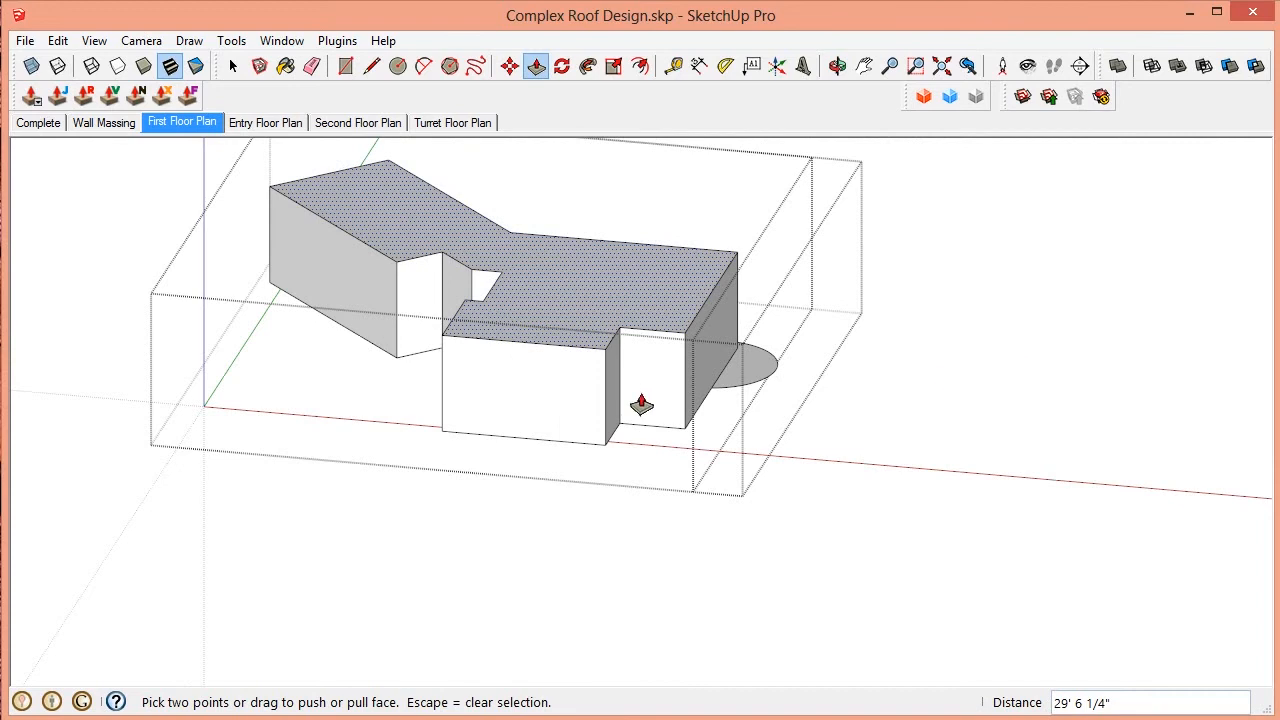
Step: Add a 7:12 protractor guide on the projecting wing's end wall, starting from its lower corner along the base edge
left_click(726, 66)
scroll(523, 437, "up", 4)
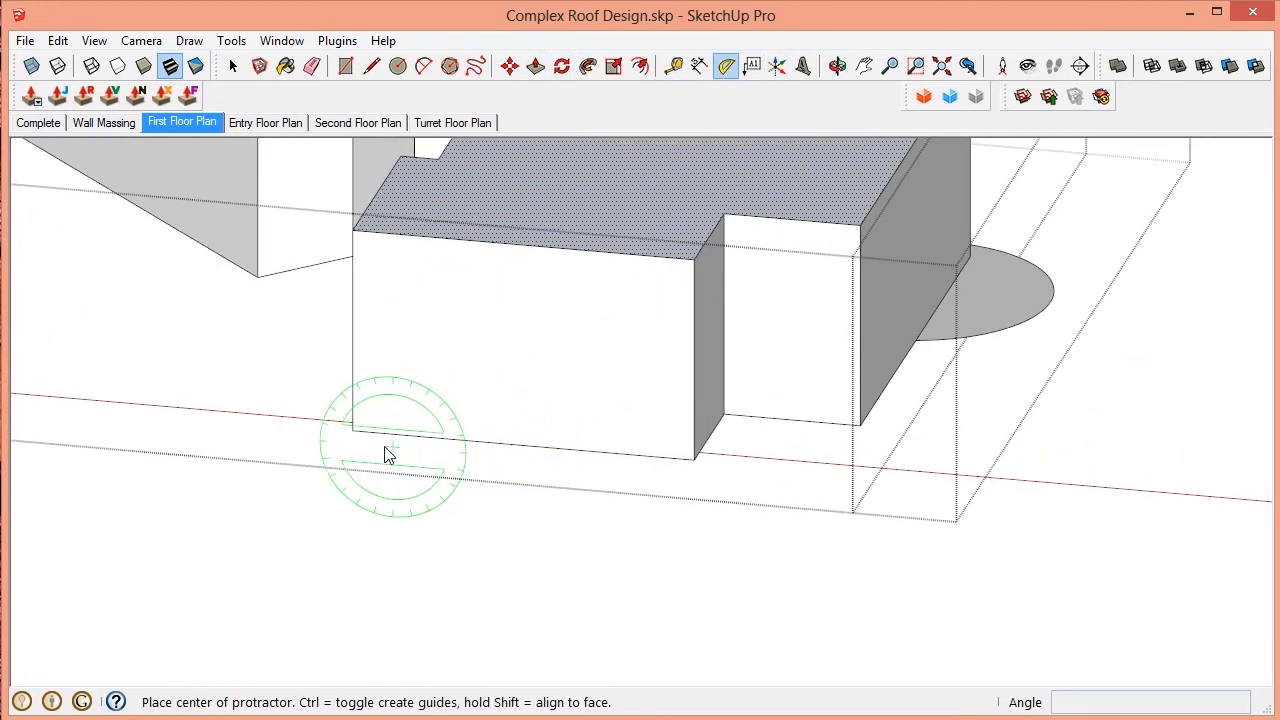
left_click(352, 430)
left_click(466, 440)
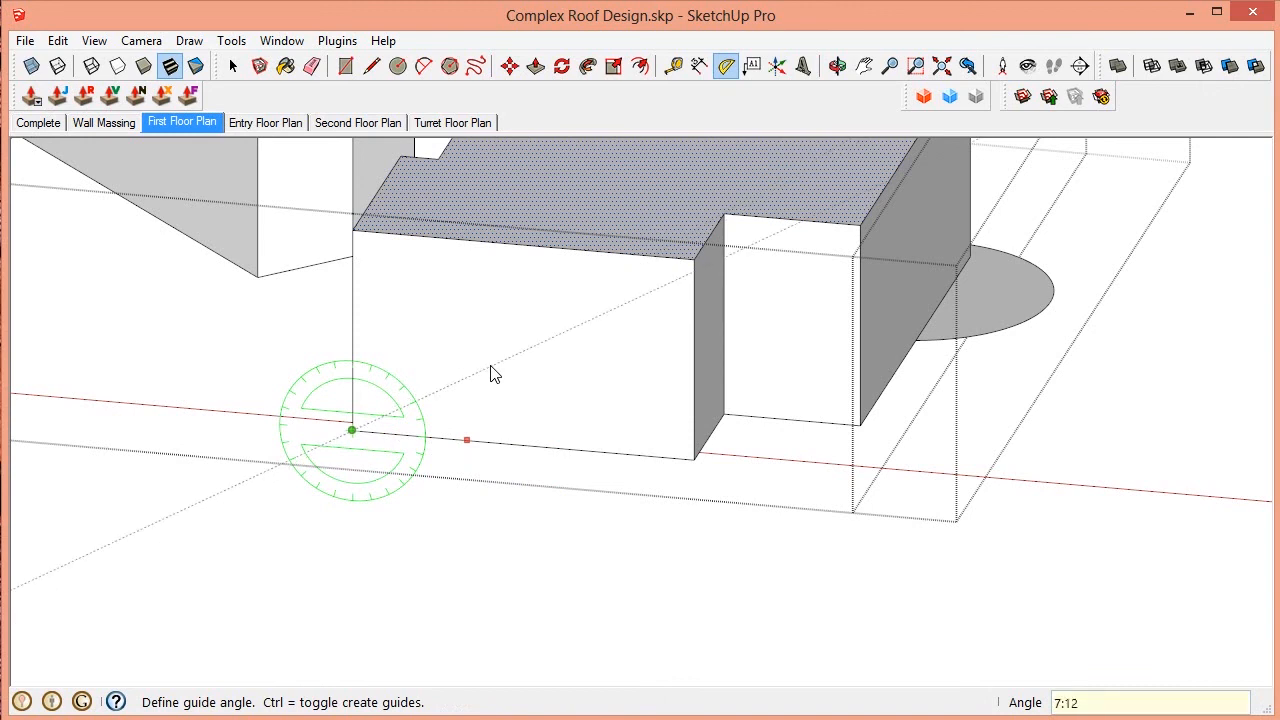
type("7:12")
key("Return")
key("space")
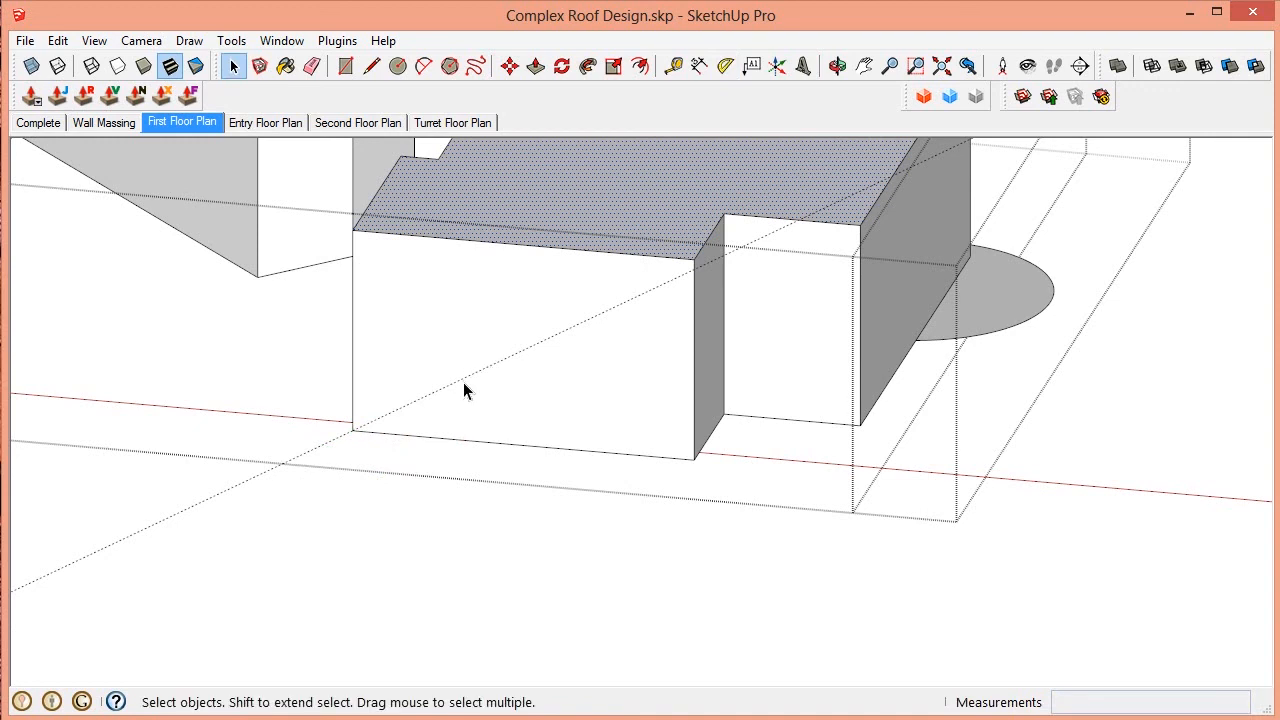
Step: Add a vertical guide through the midpoint of the end wall's base, about 24' from its vertical edge
key("t")
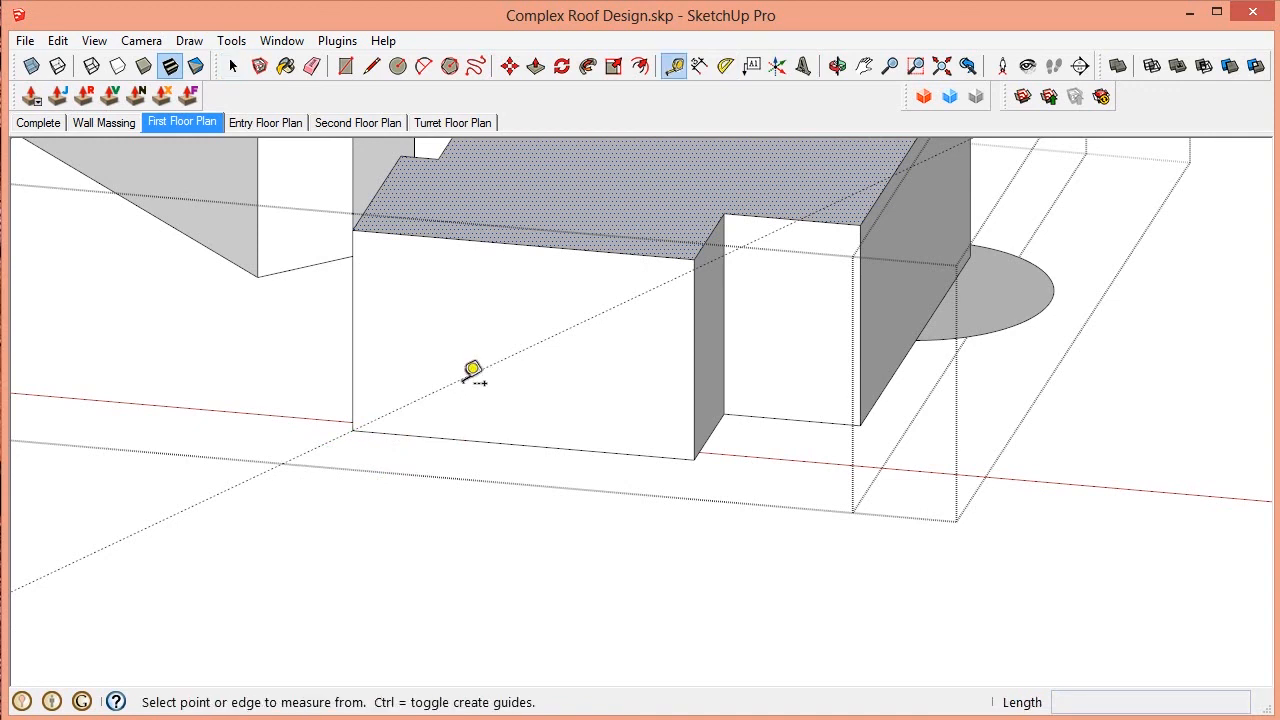
left_click(352, 349)
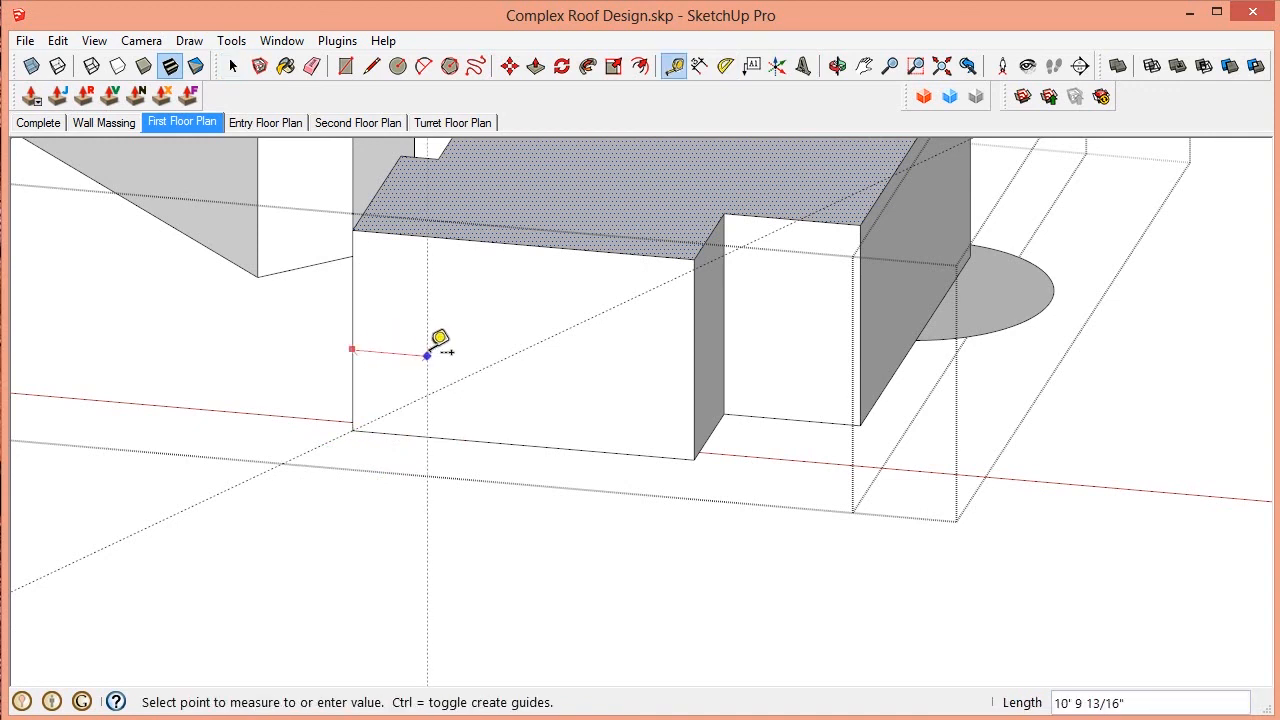
left_click(522, 440)
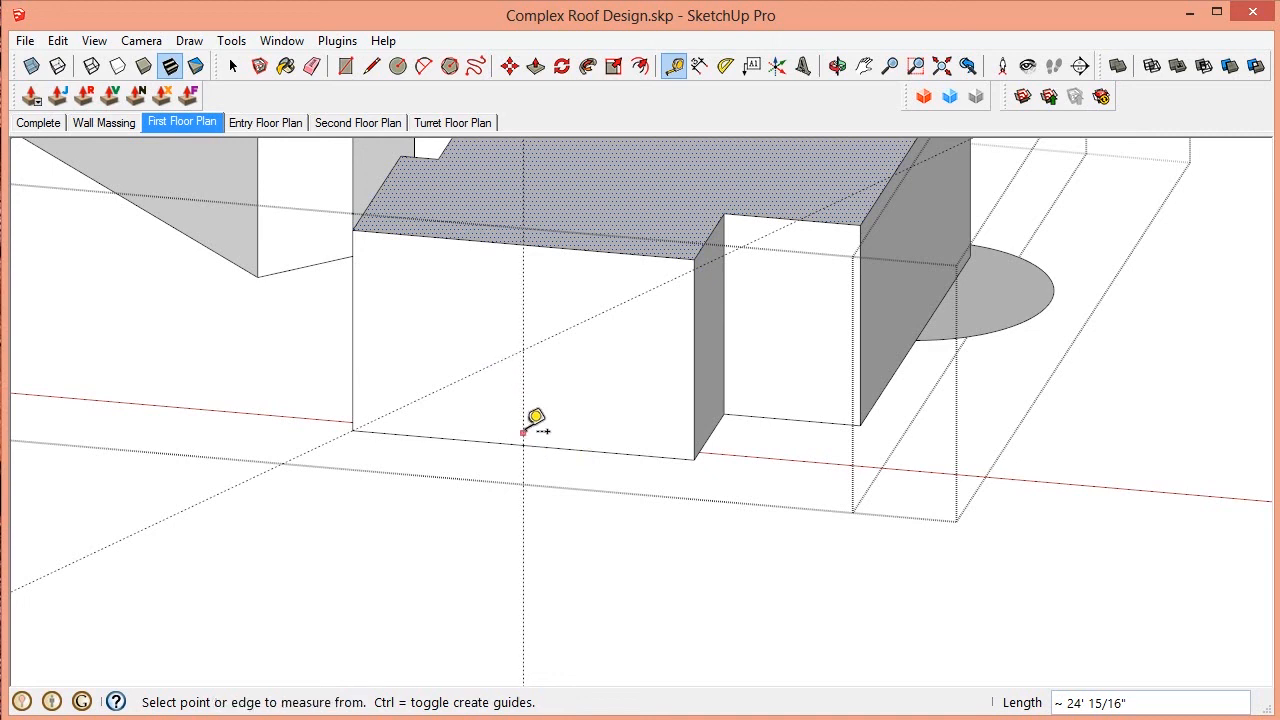
left_click(523, 425)
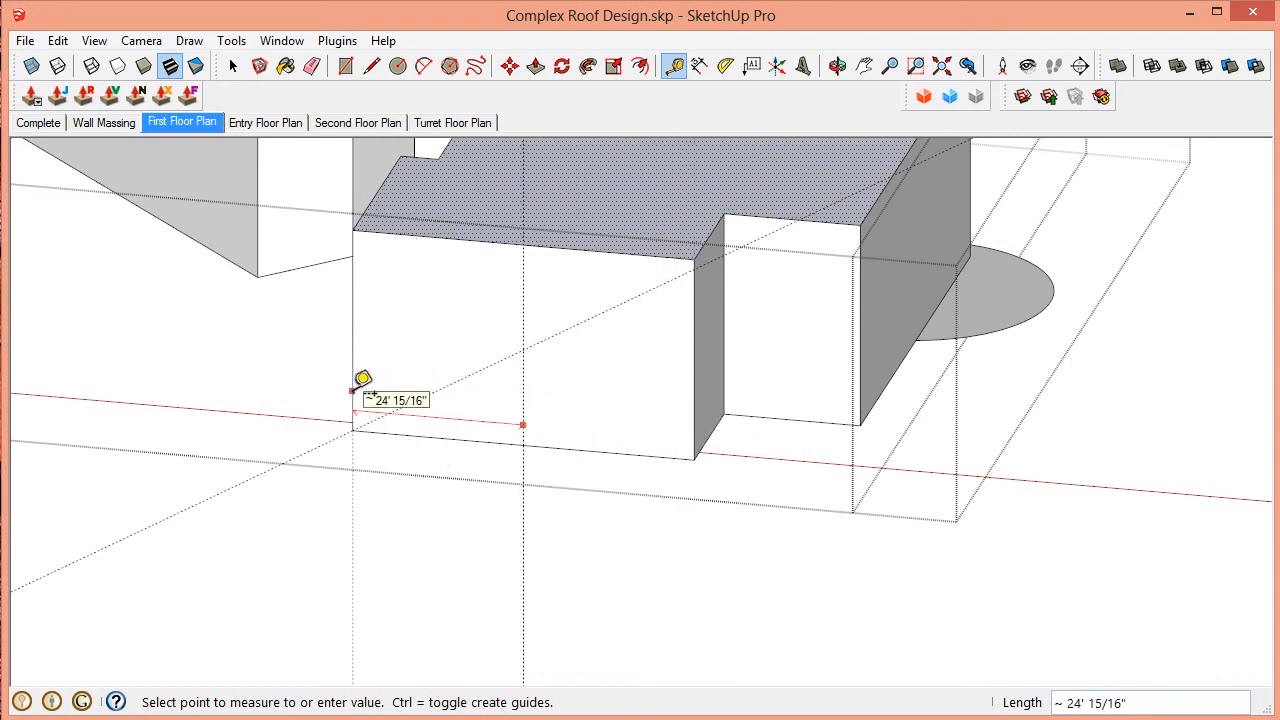
key("space")
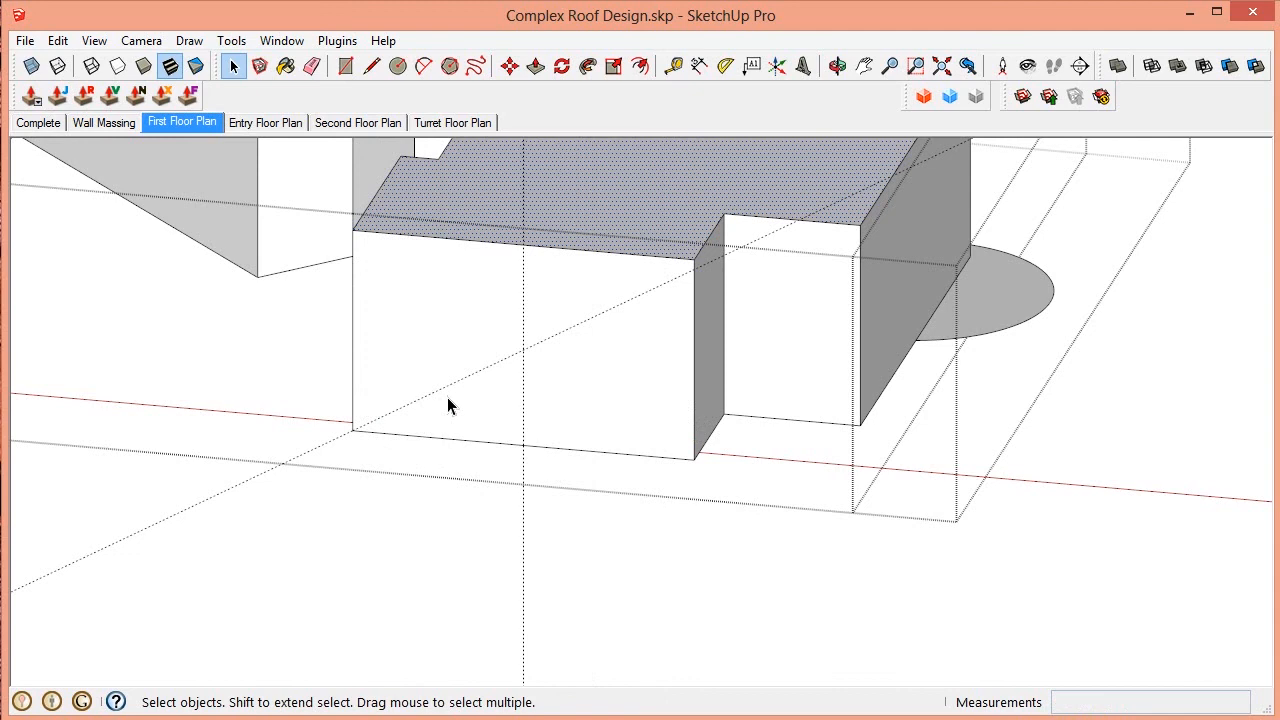
Step: Draw a triangular roof profile on the end wall, from its lower corner along the pitch guide and down the vertical guide to the base
key("l")
left_click(353, 429)
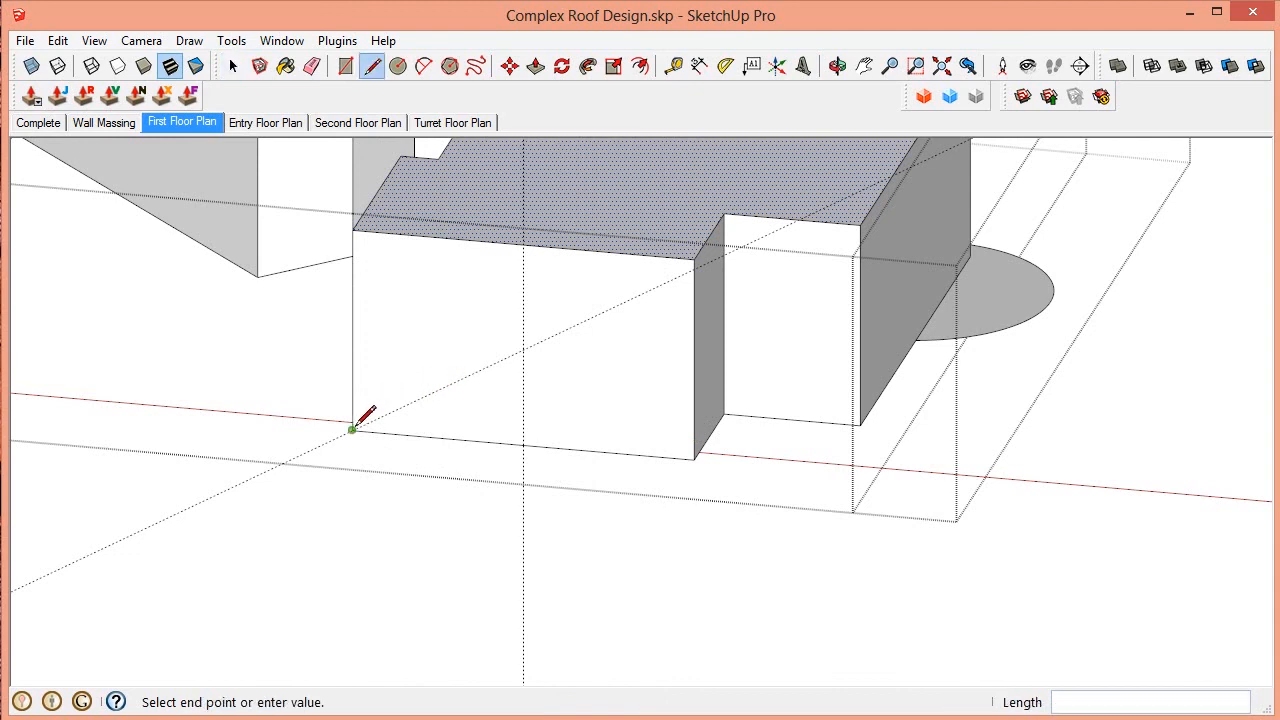
left_click(523, 350)
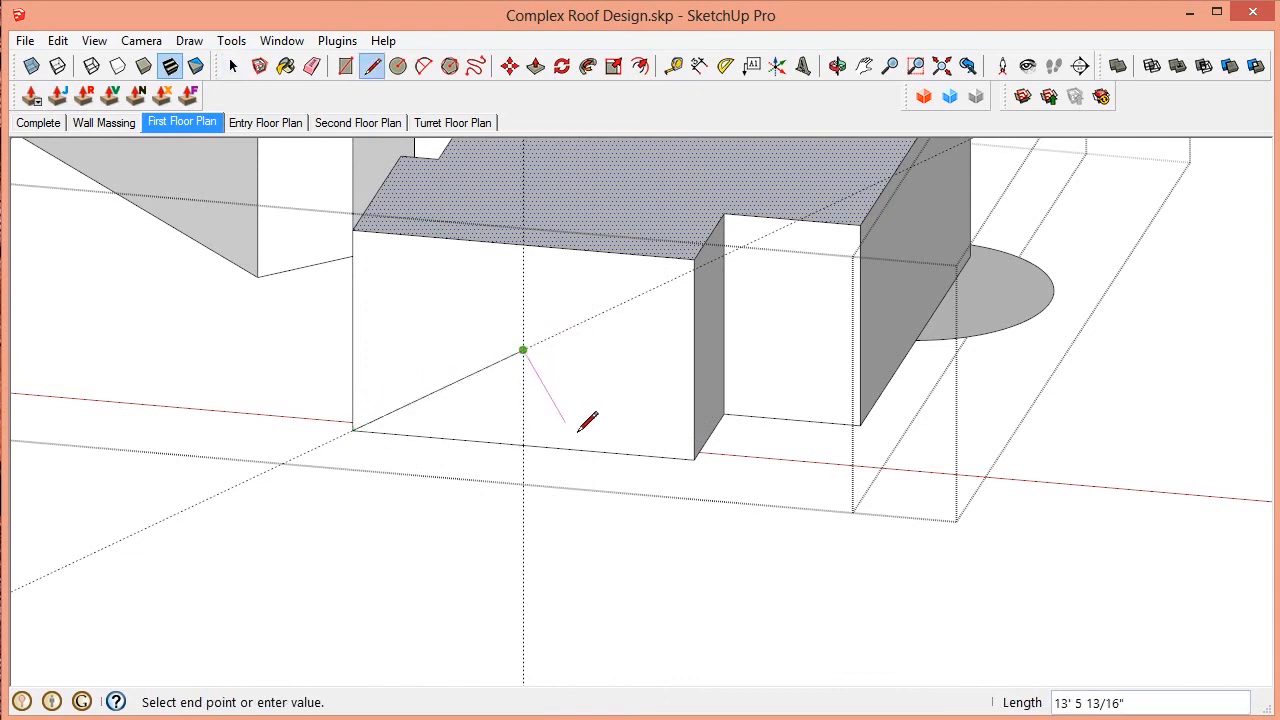
left_click(523, 443)
Step: Erase the two guides and delete the extruded walls and top face, keeping the floor face and the triangular profile
key("e")
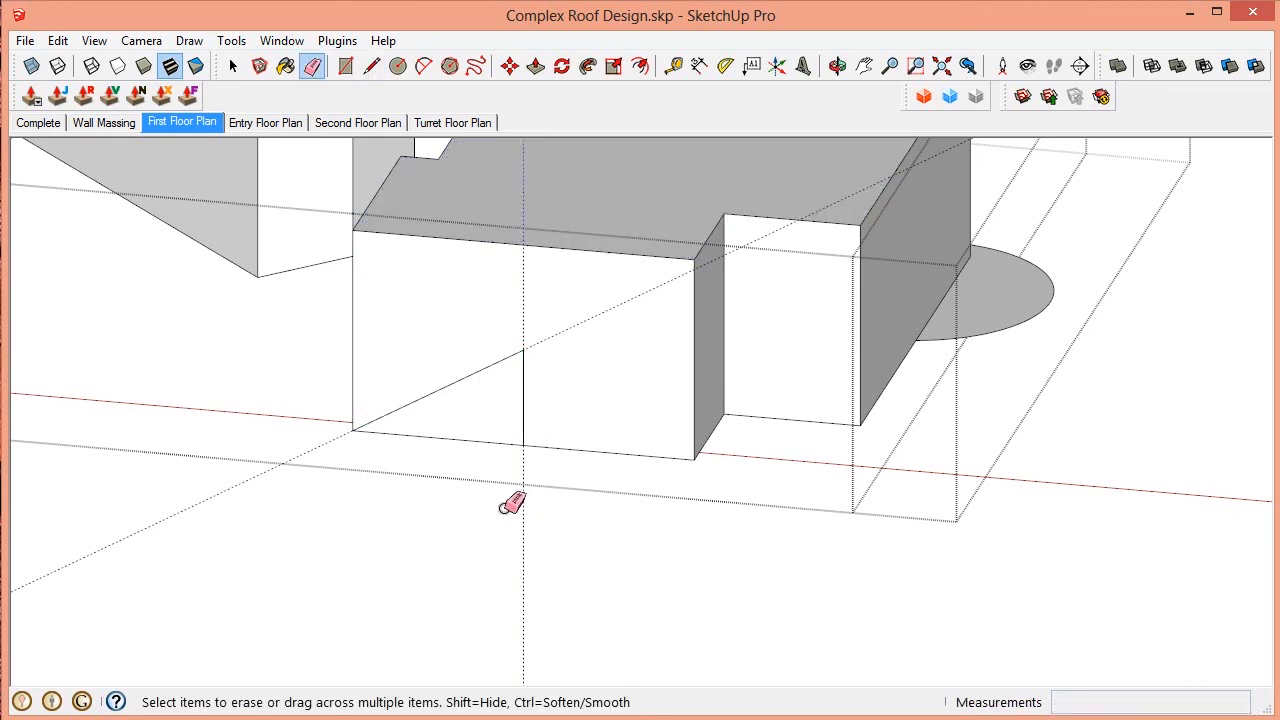
scroll(534, 457, "down", 5)
middle_click_drag(534, 457, 577, 323)
key("space")
left_click(702, 337)
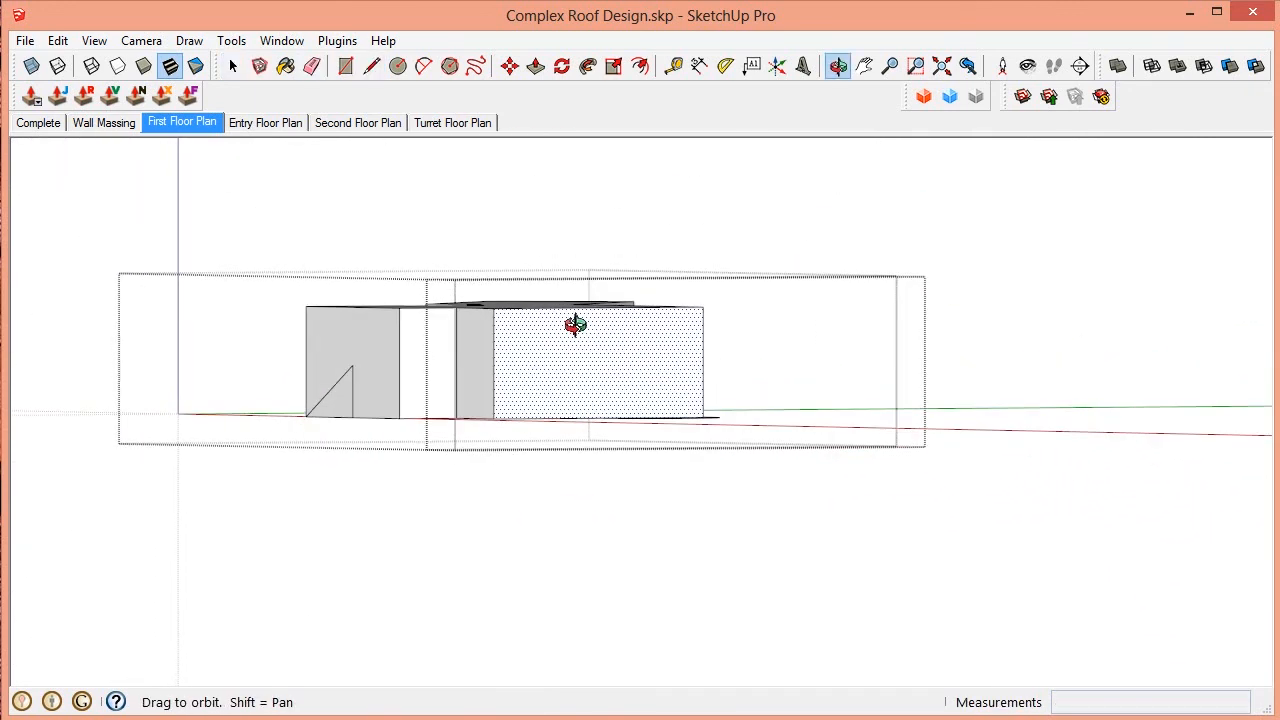
left_click_drag(348, 346, 264, 347)
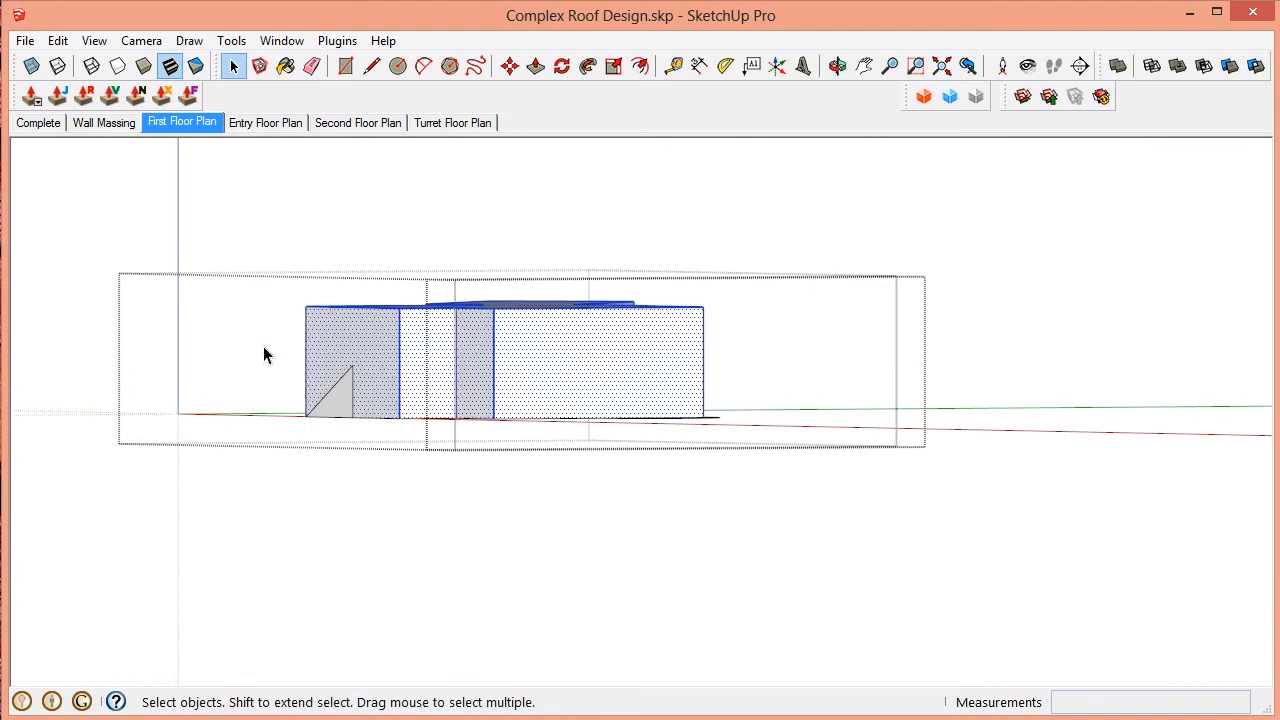
key("Delete")
Step: Use Follow Me to sweep the triangular profile around the full perimeter of the floor face
middle_click_drag(264, 355, 544, 482)
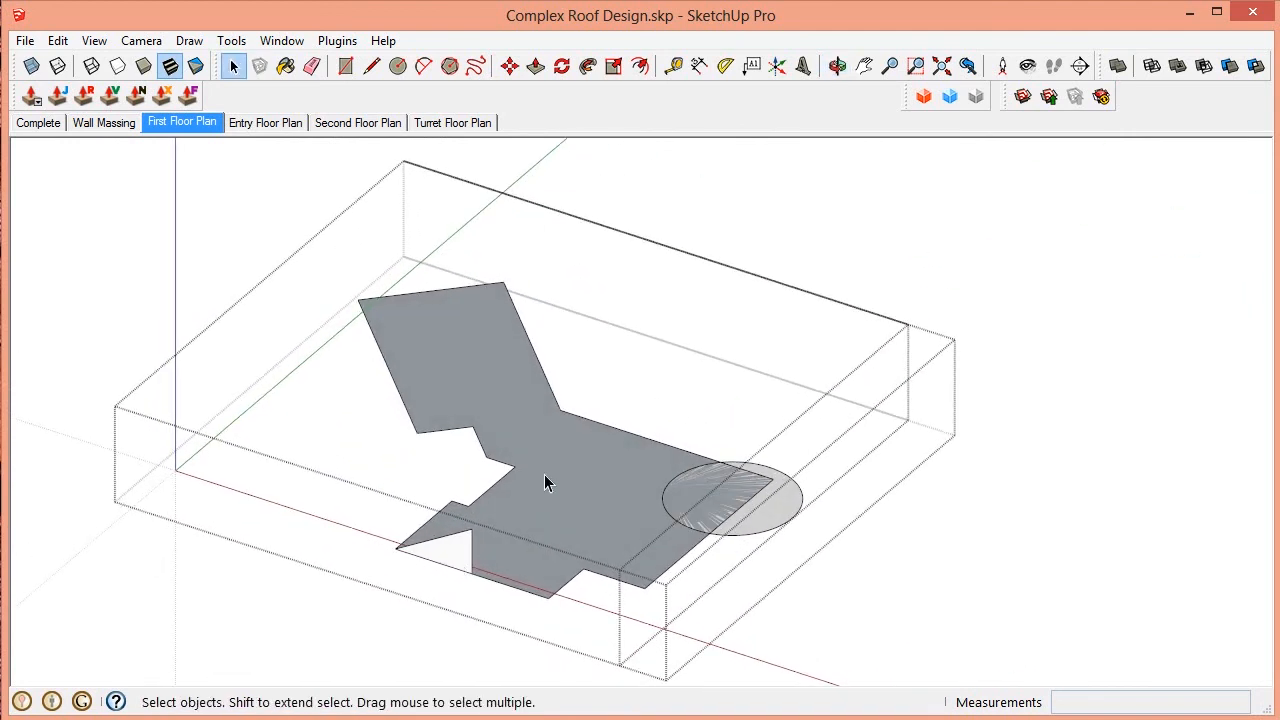
double_click(540, 487)
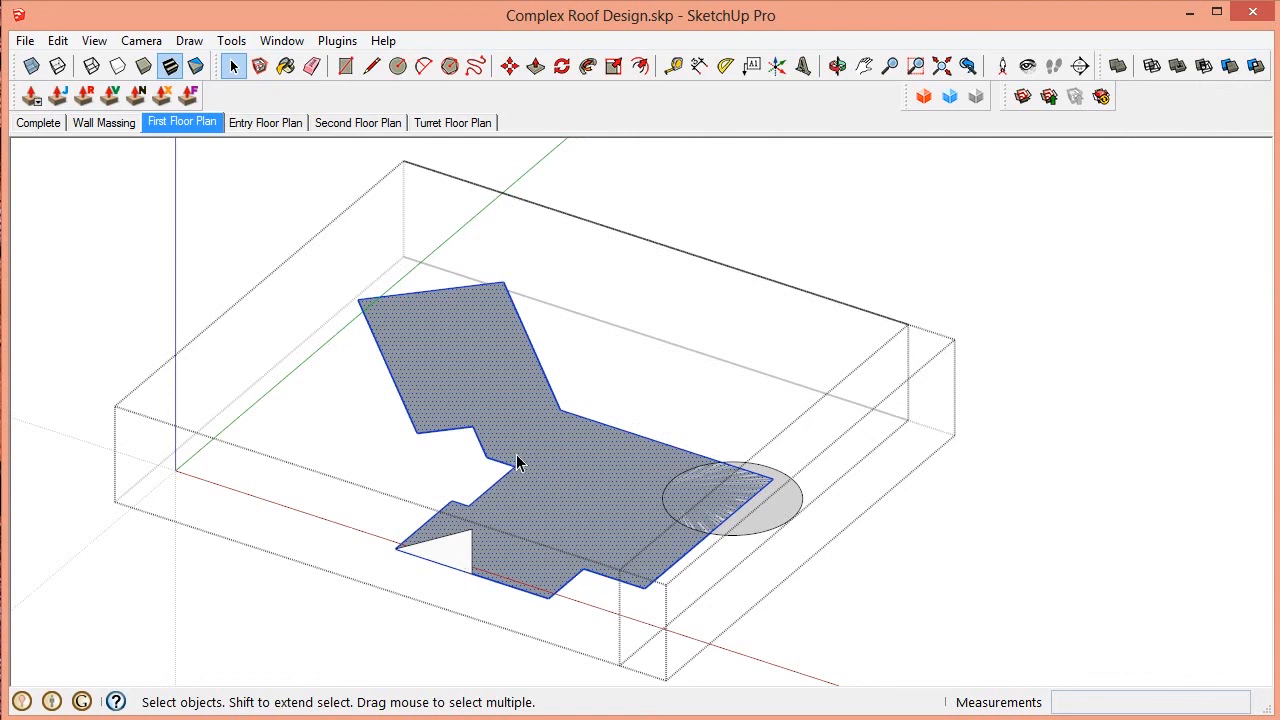
scroll(517, 457, "down", 4)
scroll(541, 534, "up", 9)
scroll(942, 620, "down", 1)
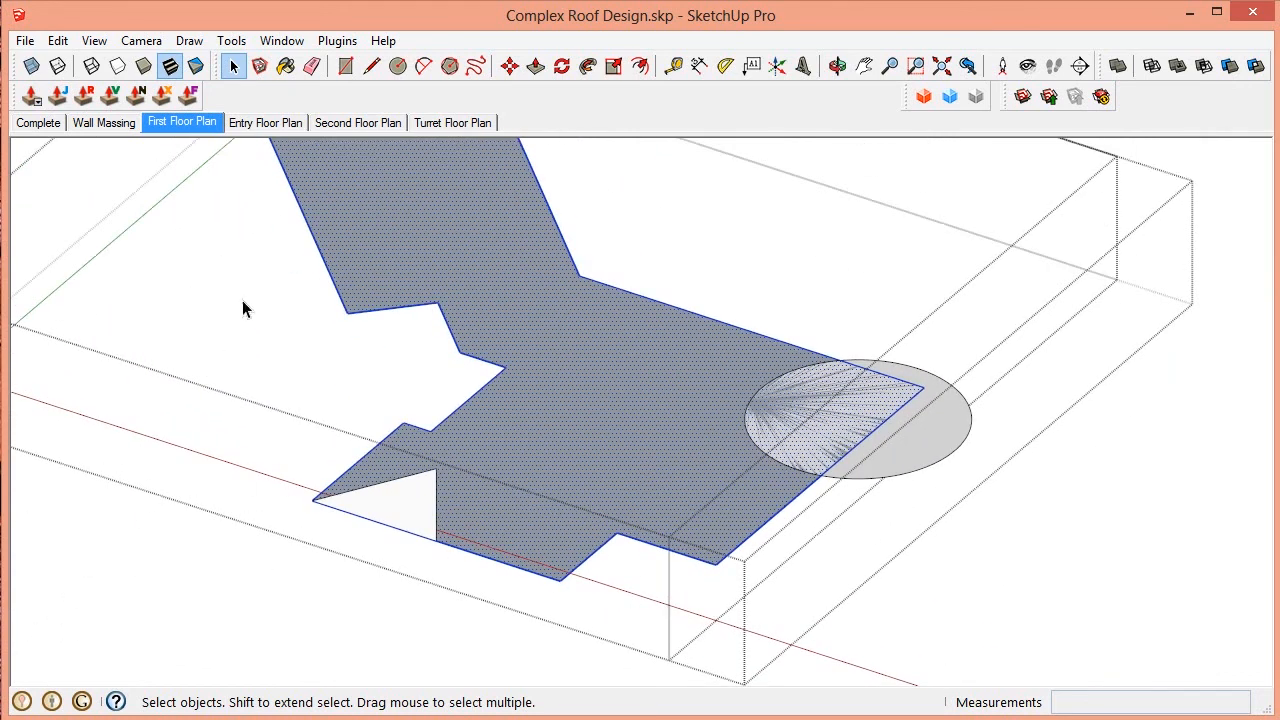
scroll(553, 524, "down", 2)
scroll(456, 519, "up", 2)
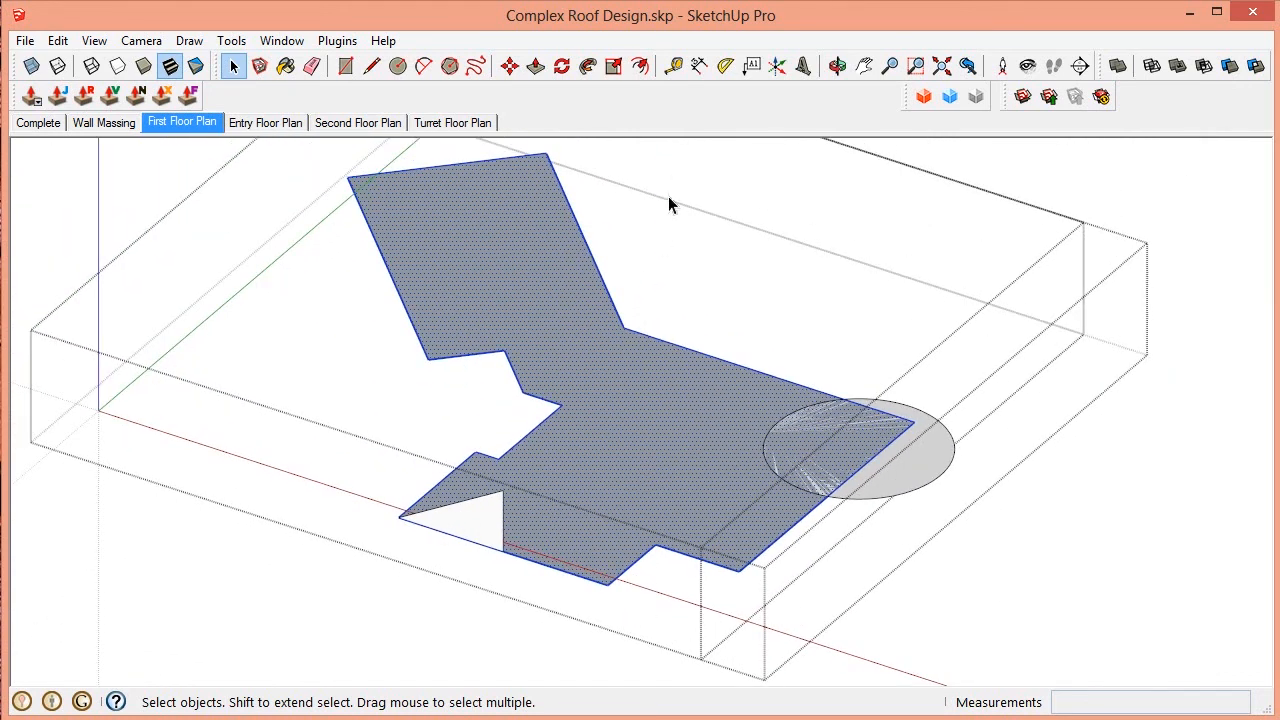
left_click(588, 67)
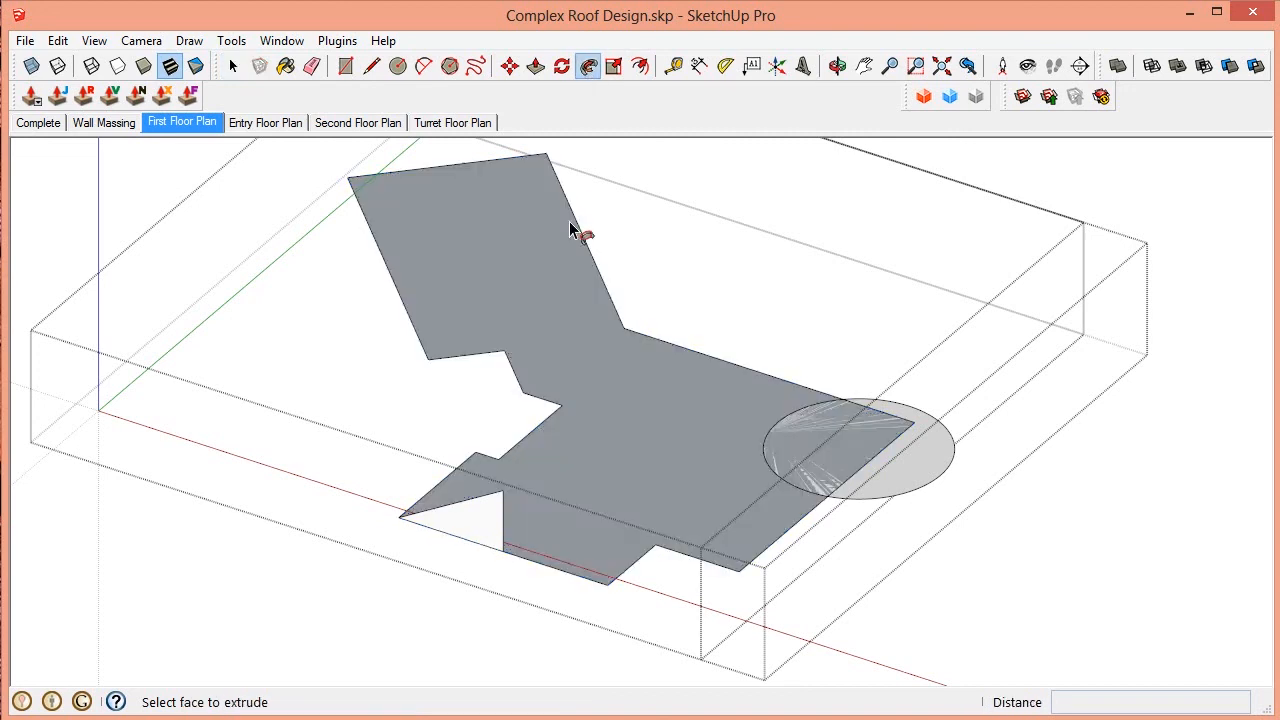
left_click(475, 532, "alt")
middle_click_drag(574, 500, 697, 300)
scroll(600, 580, "up", 5)
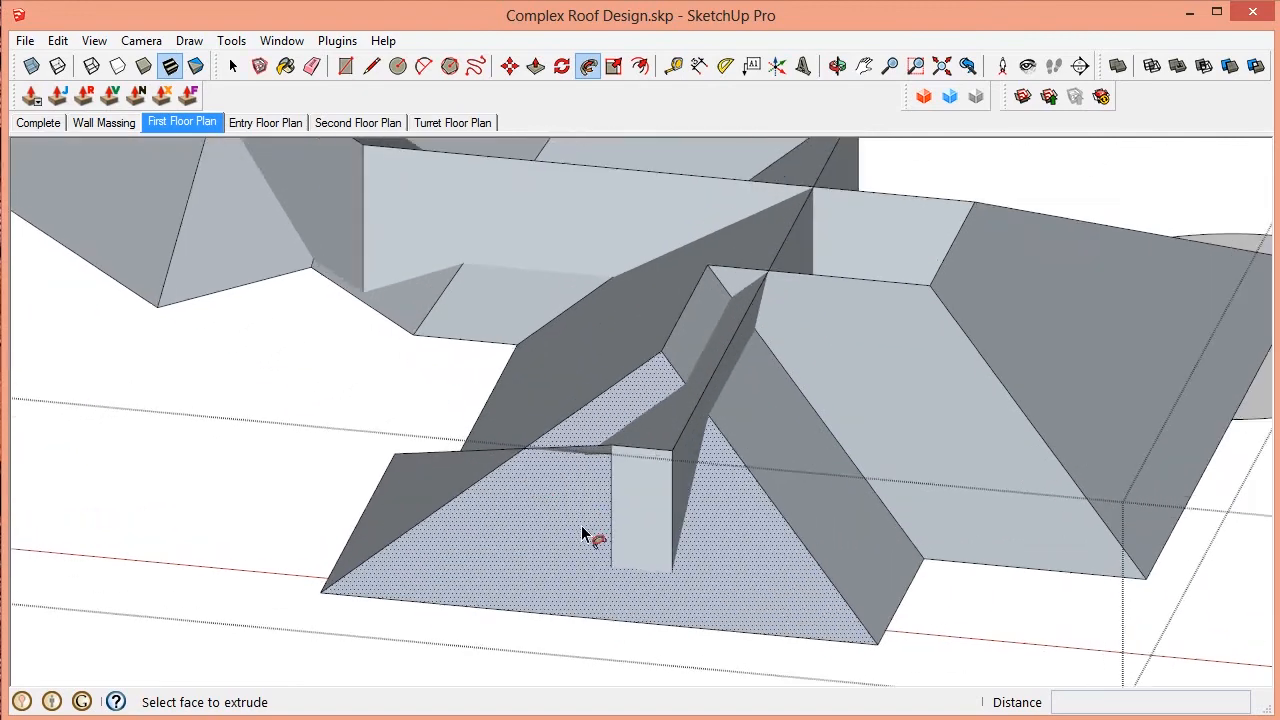
middle_click_drag(586, 534, 703, 503)
key("space")
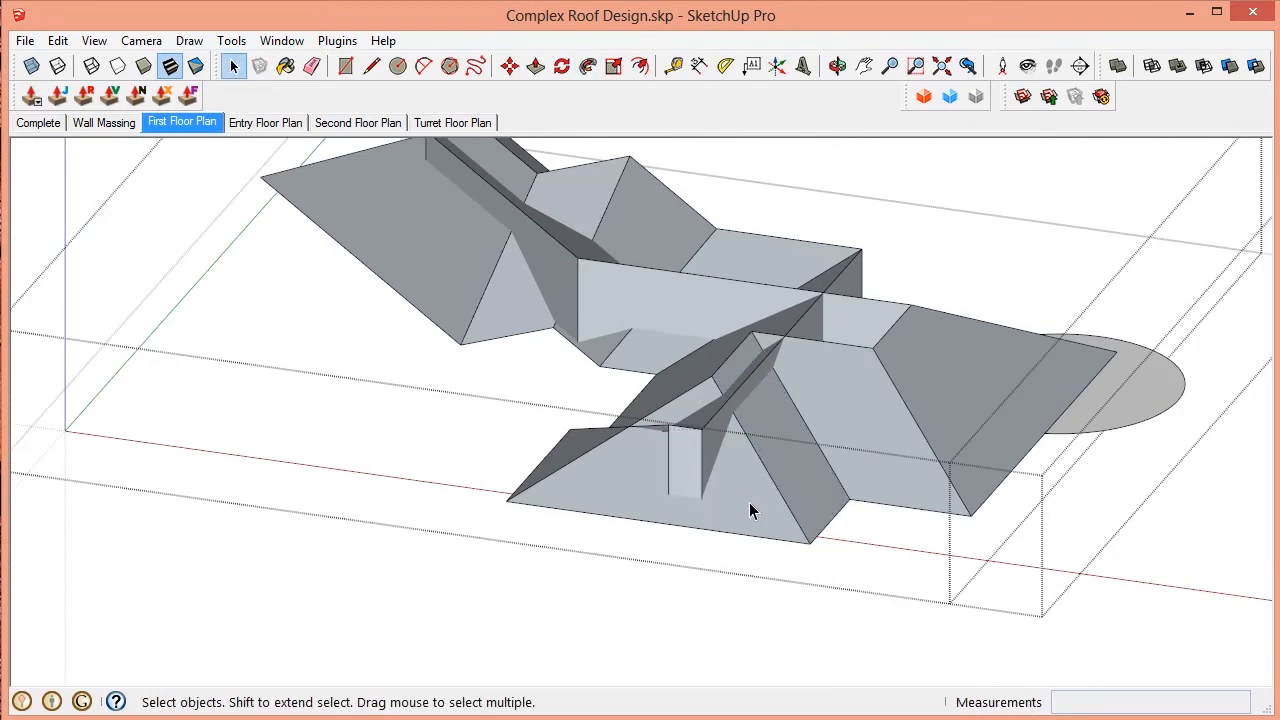
Step: Select all of the connected roof geometry and intersect its faces with the context
triple_click(749, 502)
scroll(721, 479, "up", 4)
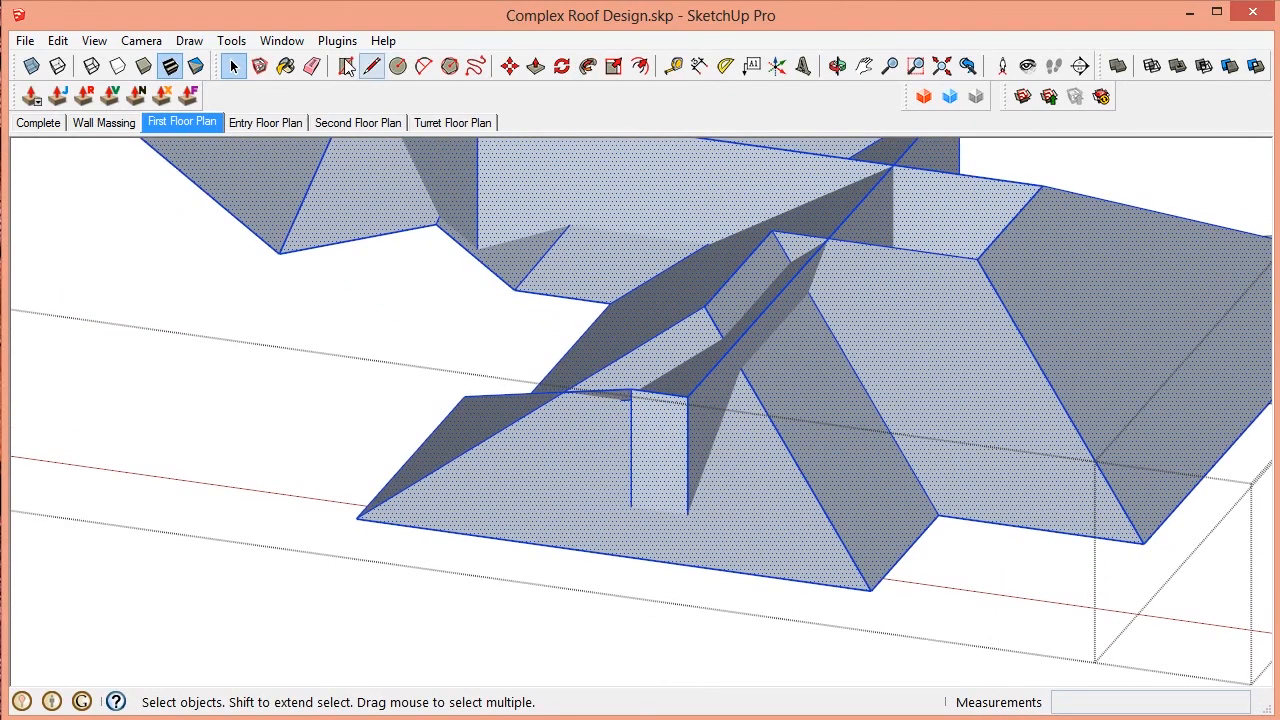
right_click(548, 466)
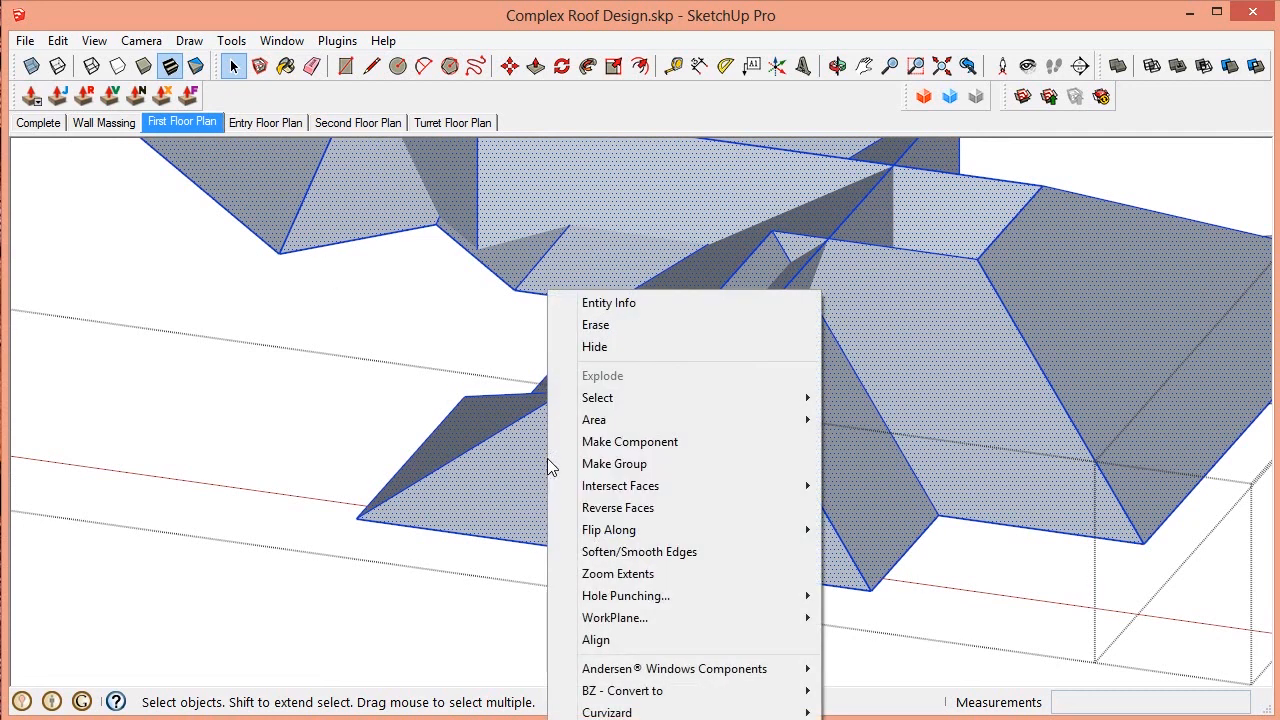
mouse_move(622, 490)
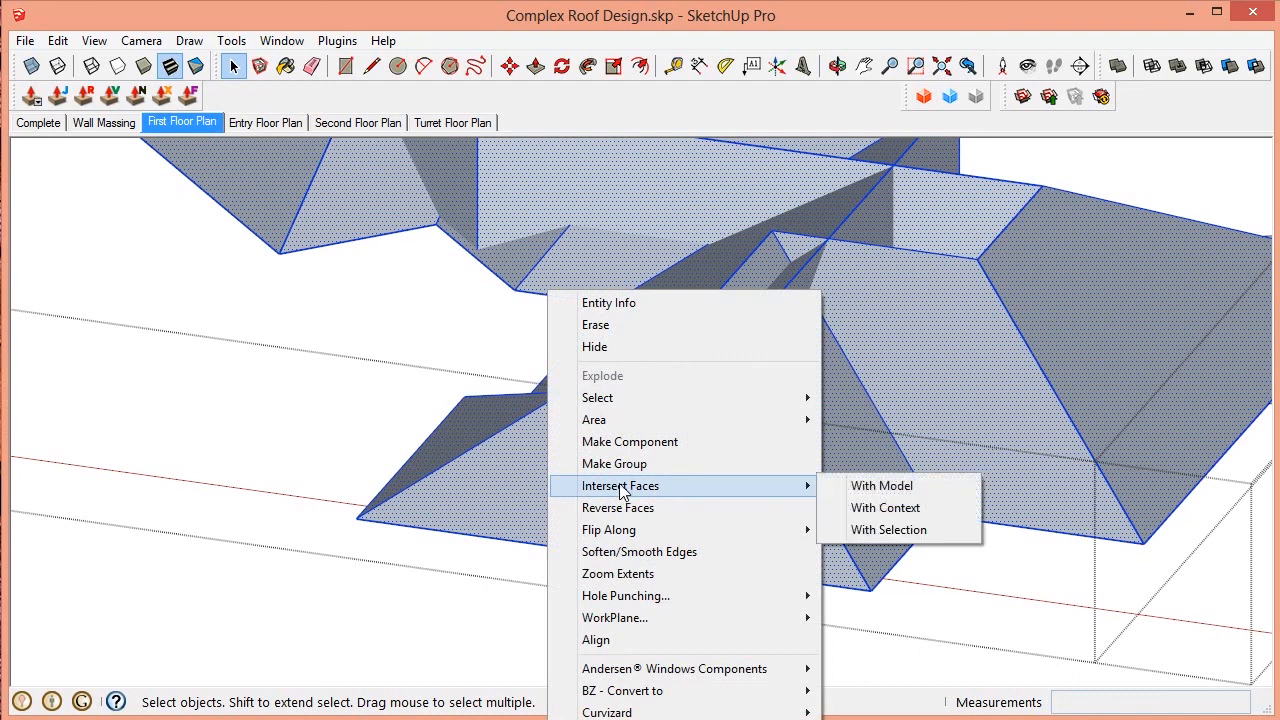
left_click(875, 512)
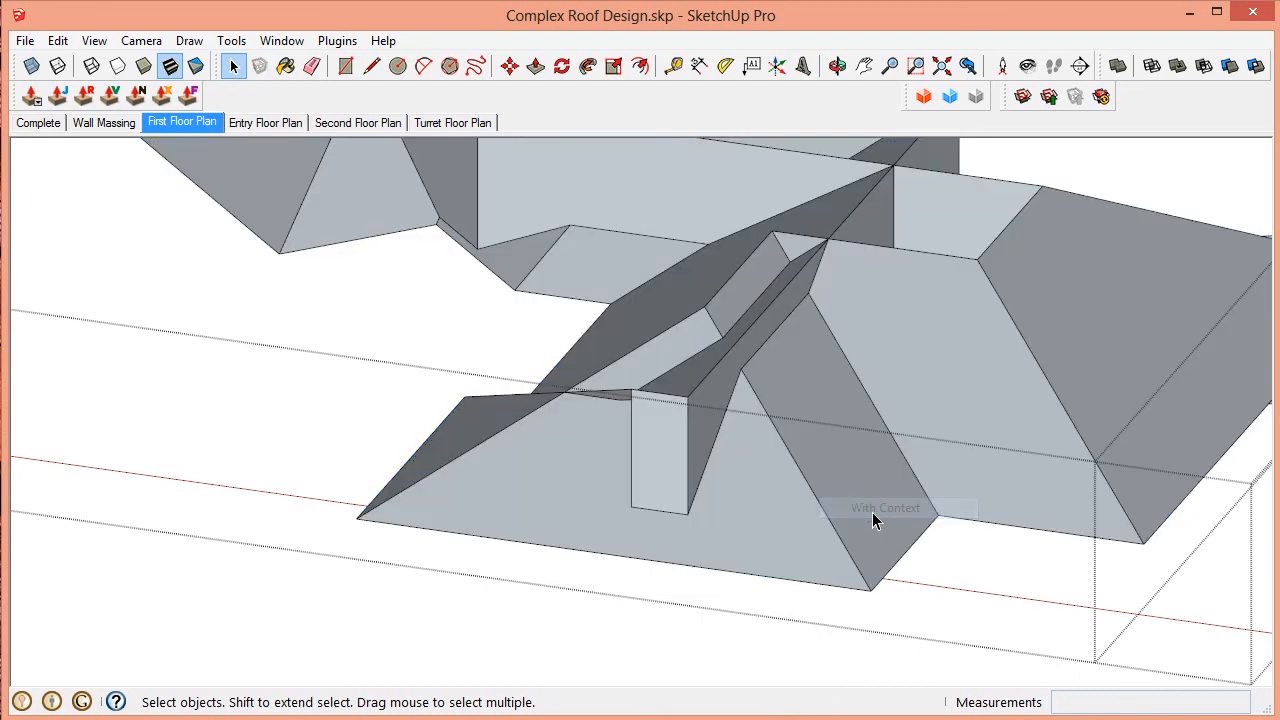
Step: Erase the part of the narrow vertical face that extends below the projecting wing's roof slope
left_click(611, 510)
scroll(746, 461, "up", 2)
middle_click_drag(746, 461, 553, 474)
scroll(980, 288, "up", 3)
scroll(868, 320, "down", 3)
middle_click_drag(831, 340, 1251, 458)
scroll(811, 309, "down", 2)
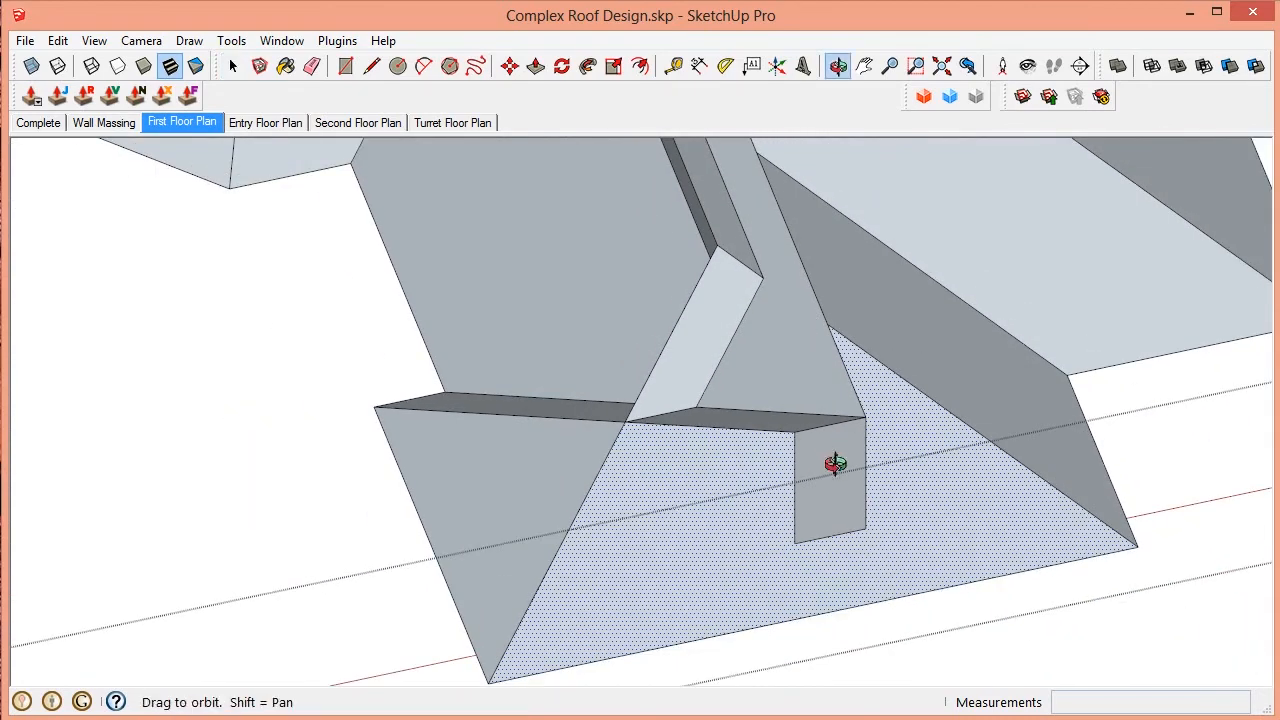
middle_click_drag(834, 466, 558, 44)
scroll(906, 529, "down", 3)
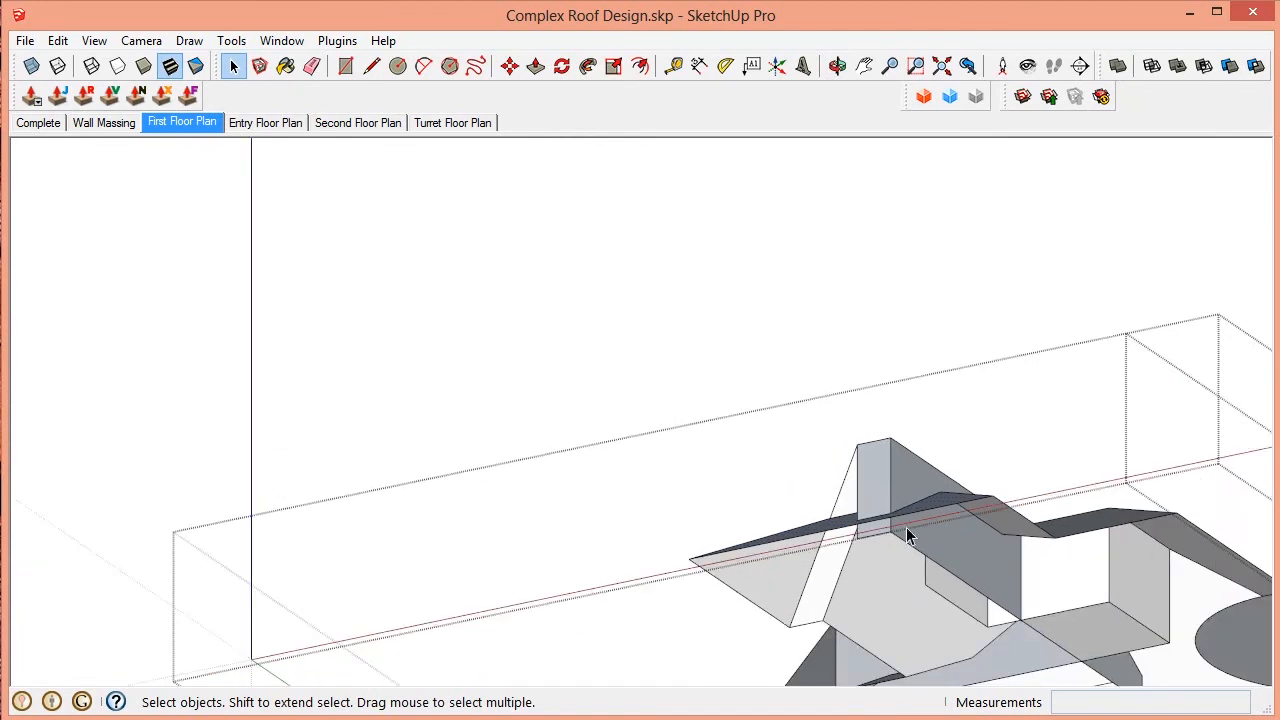
scroll(906, 531, "up", 3)
key("e")
left_click(896, 529)
scroll(889, 520, "up", 3)
left_click_drag(855, 494, 836, 508)
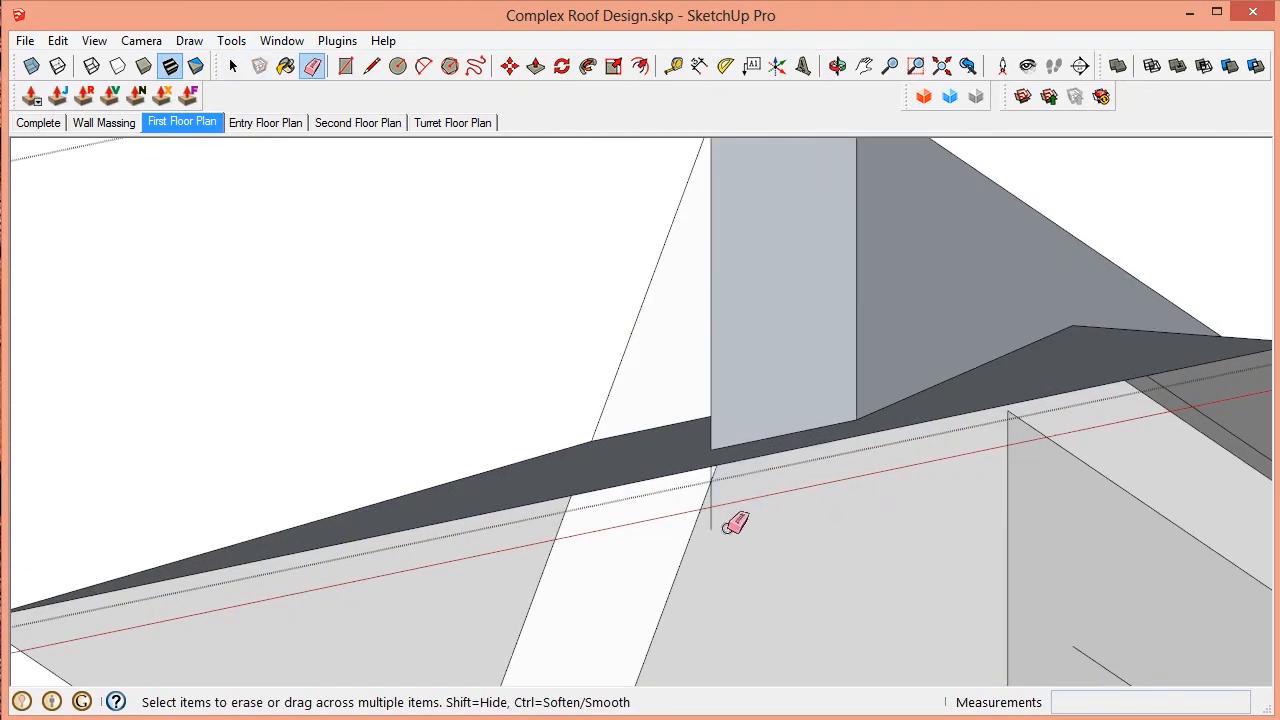
Step: Erase the leftover vertical edge and the long stray edge beneath the projecting wing's roof
scroll(724, 464, "down", 4)
scroll(754, 487, "up", 2)
scroll(754, 485, "up", 2)
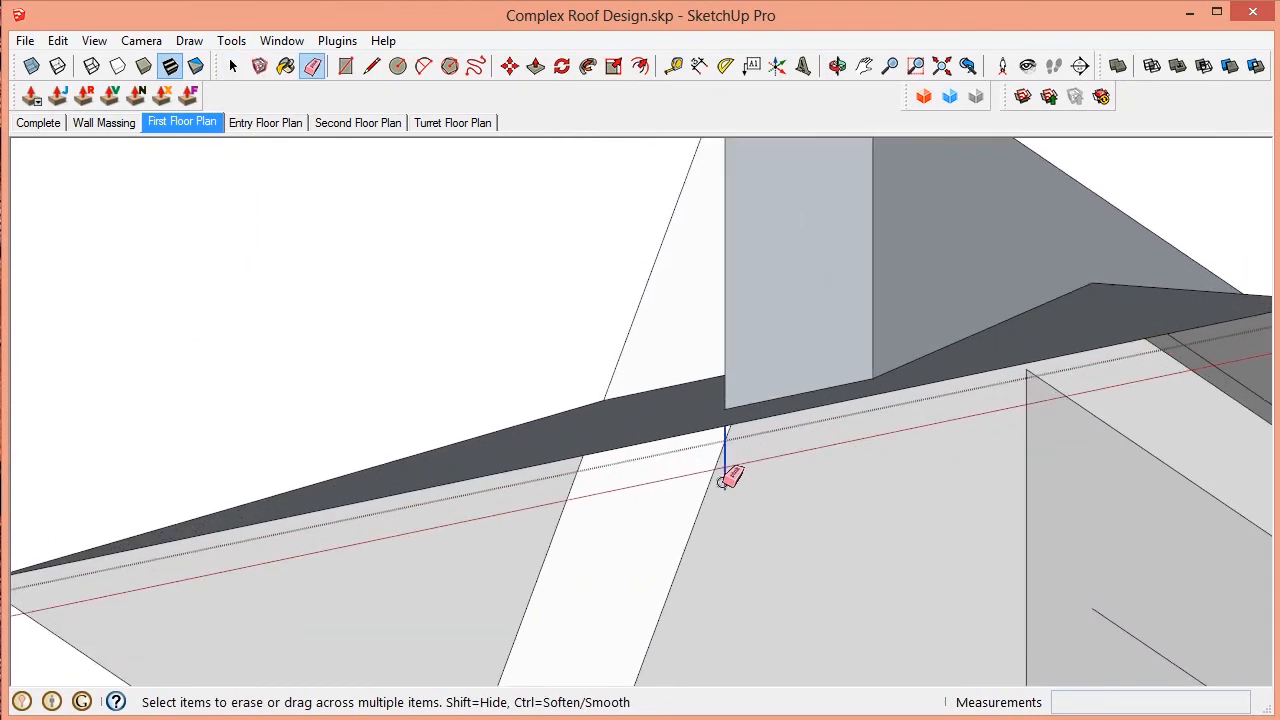
scroll(726, 478, "down", 3)
mouse_move(850, 500)
middle_mouse_down()
mouse_move(806, 534)
mouse_move(737, 537)
middle_mouse_up()
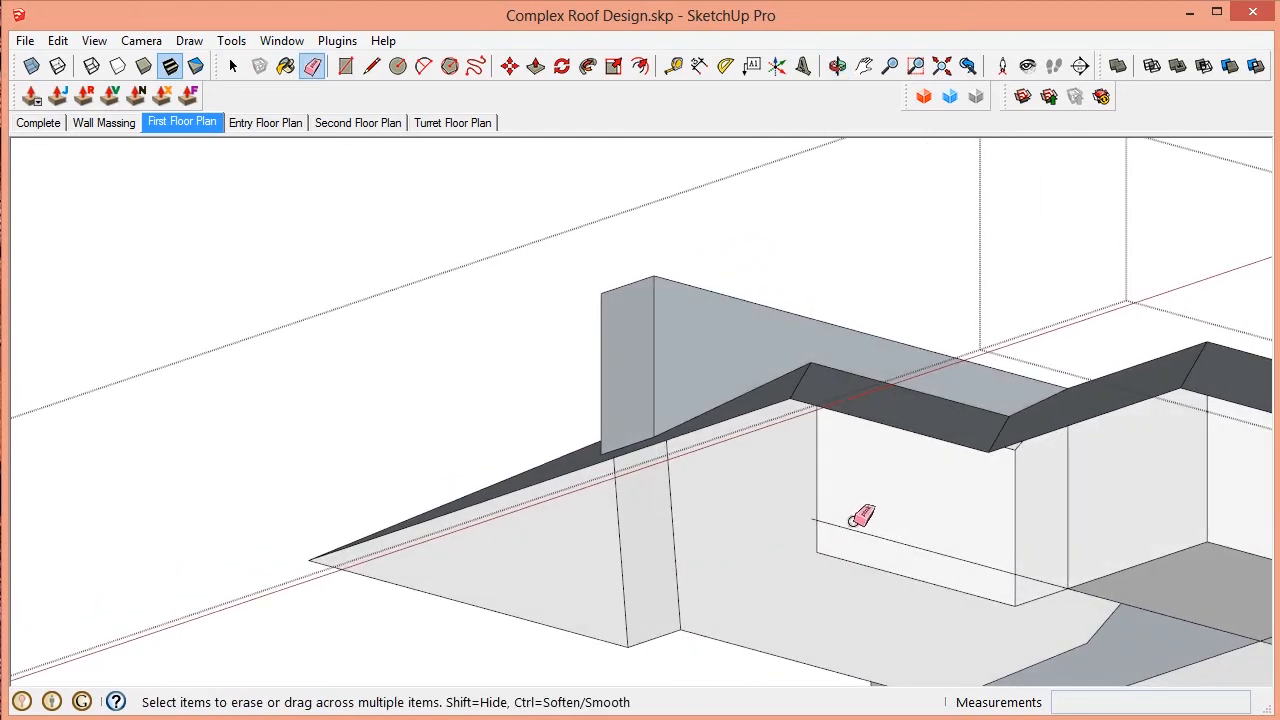
left_click_drag(852, 521, 824, 545)
Step: Erase the surplus vertical faces and edges beneath the main roof near the turret circle
mouse_move(820, 545)
middle_mouse_down()
mouse_move(889, 500)
mouse_move(949, 517)
mouse_move(1249, 485)
middle_mouse_up()
scroll(889, 500, "down", 3)
scroll(766, 538, "up", 4)
scroll(757, 337, "down", 4)
left_click_drag(1249, 485, 1270, 487)
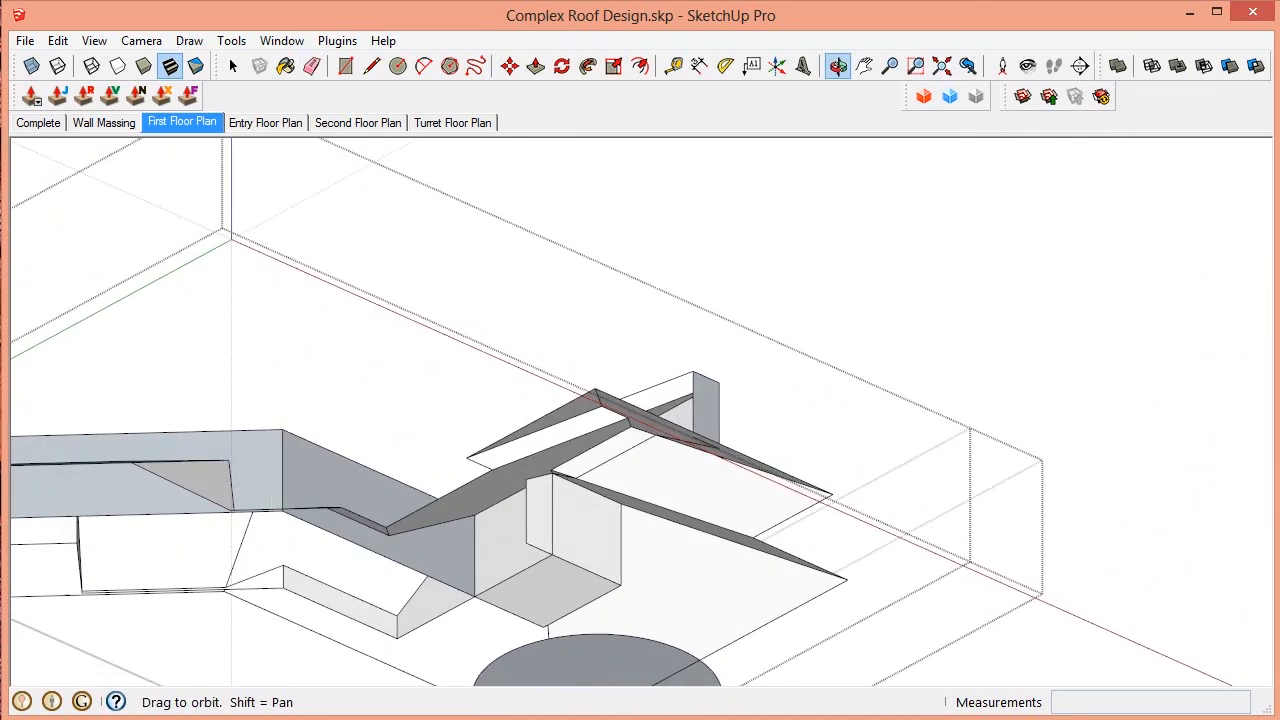
middle_click_drag(1270, 487, 1274, 482)
scroll(1270, 482, "down", 3)
scroll(914, 560, "up", 4)
left_click_drag(899, 530, 897, 545)
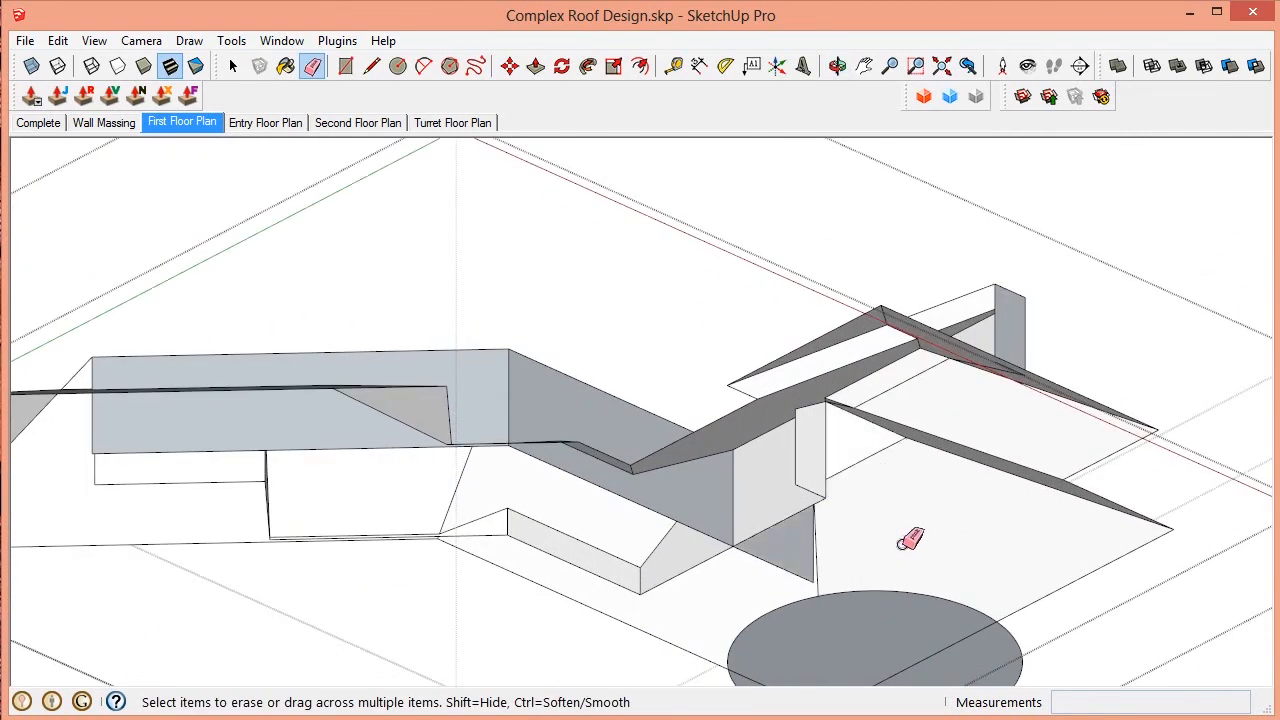
mouse_move(820, 571)
left_mouse_down()
mouse_move(737, 546)
mouse_move(650, 583)
left_mouse_up()
scroll(811, 459, "up", 4)
left_click_drag(792, 455, 779, 454)
scroll(811, 497, "down", 4)
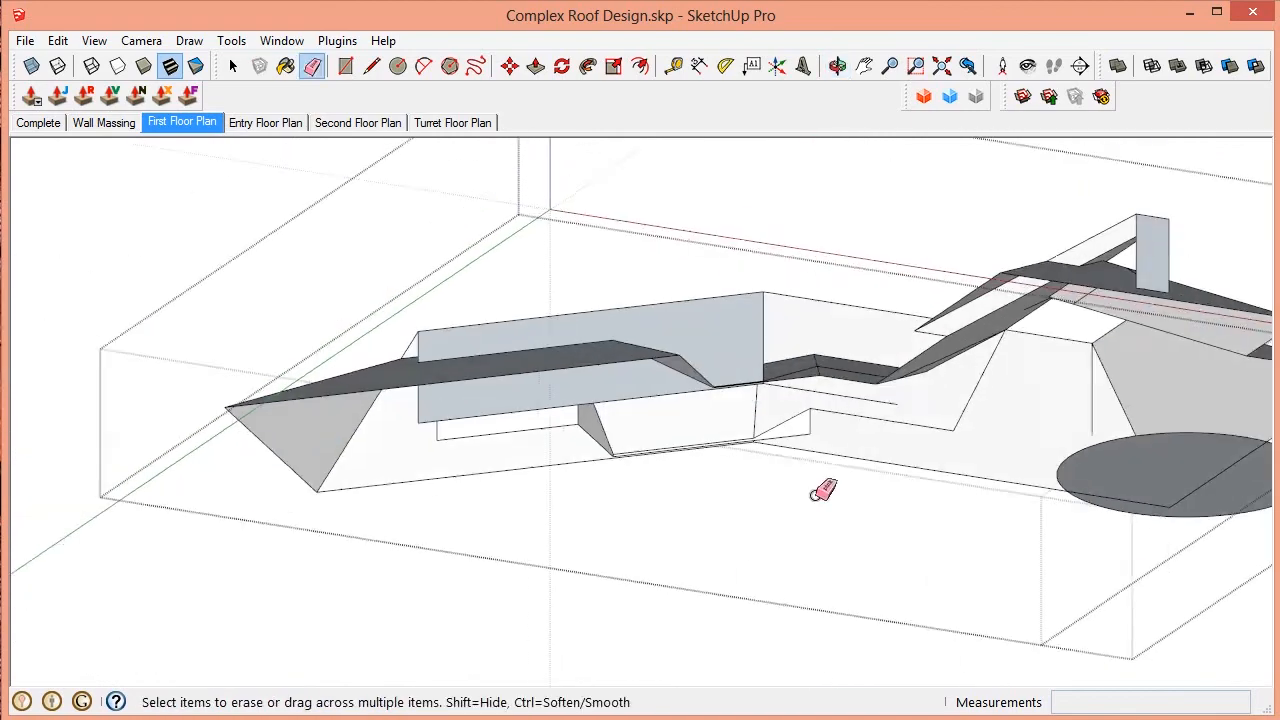
Step: Erase the surplus vertical wall and its stray edges beneath the angled wing's roof
mouse_move(811, 497)
middle_mouse_down()
mouse_move(890, 600)
mouse_move(920, 453)
mouse_move(437, 336)
middle_mouse_up()
left_click_drag(438, 336, 529, 294)
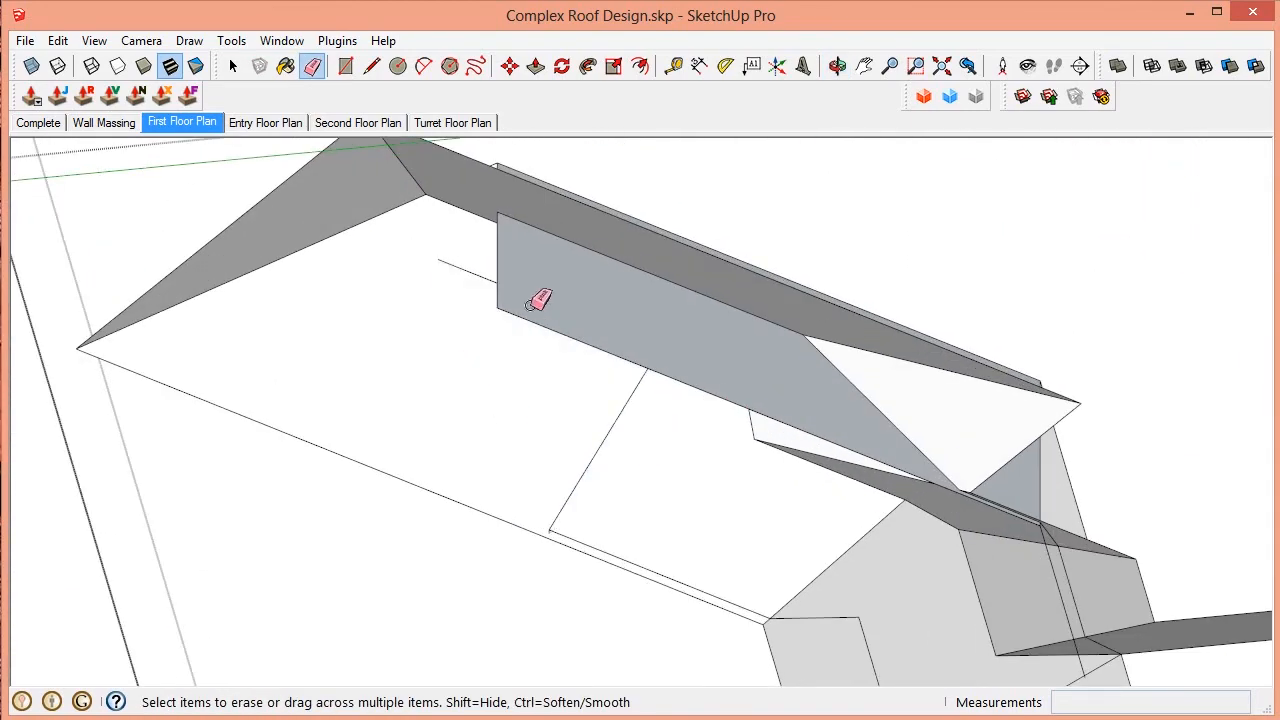
mouse_move(529, 294)
middle_mouse_down()
mouse_move(537, 477)
mouse_move(809, 514)
mouse_move(666, 487)
mouse_move(551, 506)
mouse_move(714, 523)
middle_mouse_up()
scroll(528, 503, "up", 3)
middle_click_drag(503, 551, 280, 390)
left_click_drag(515, 360, 502, 374)
scroll(500, 375, "down", 3)
left_click(480, 380)
scroll(482, 382, "down", 3)
Step: Erase the surplus vertical faces projecting above the main roof where it meets the angled wing
mouse_move(484, 400)
middle_mouse_down()
mouse_move(566, 511)
mouse_move(690, 480)
middle_mouse_up()
left_click(771, 337)
scroll(768, 335, "up", 3)
scroll(676, 376, "down", 5)
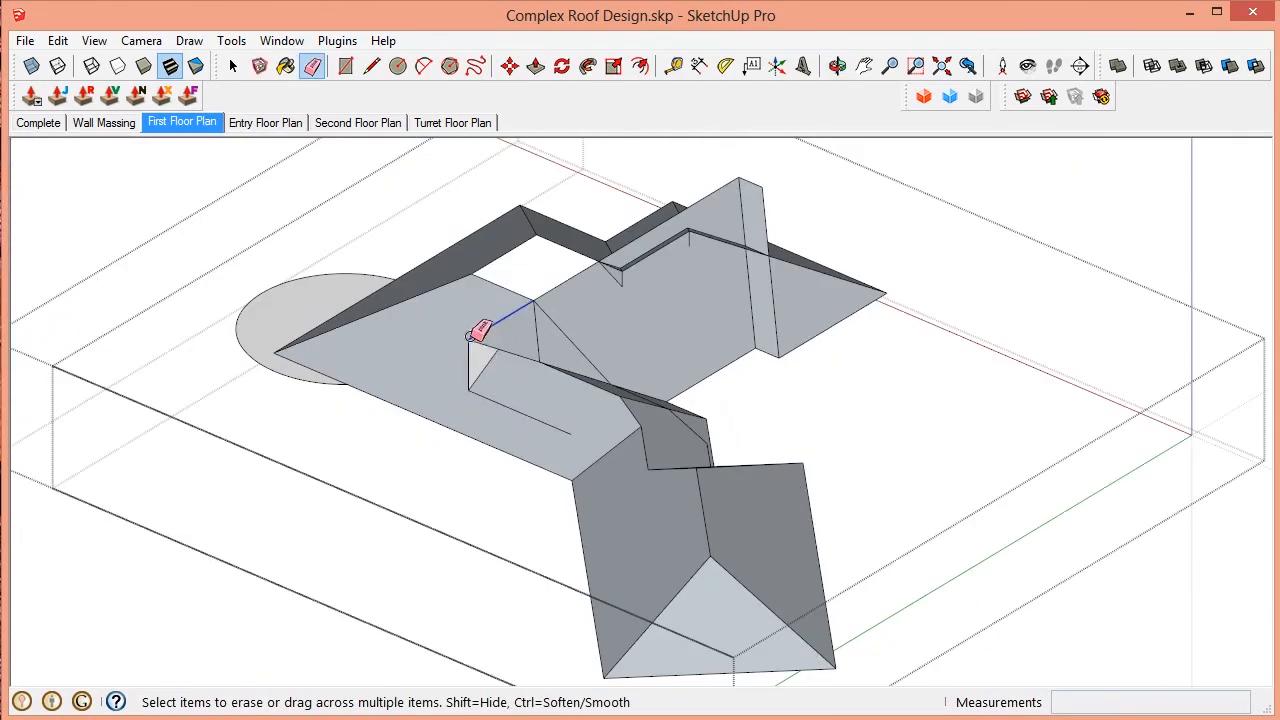
scroll(553, 393, "up", 4)
mouse_move(553, 393)
middle_mouse_down()
mouse_move(254, 400)
mouse_move(240, 375)
middle_mouse_up()
left_click_drag(649, 482, 835, 315)
scroll(835, 312, "down", 4)
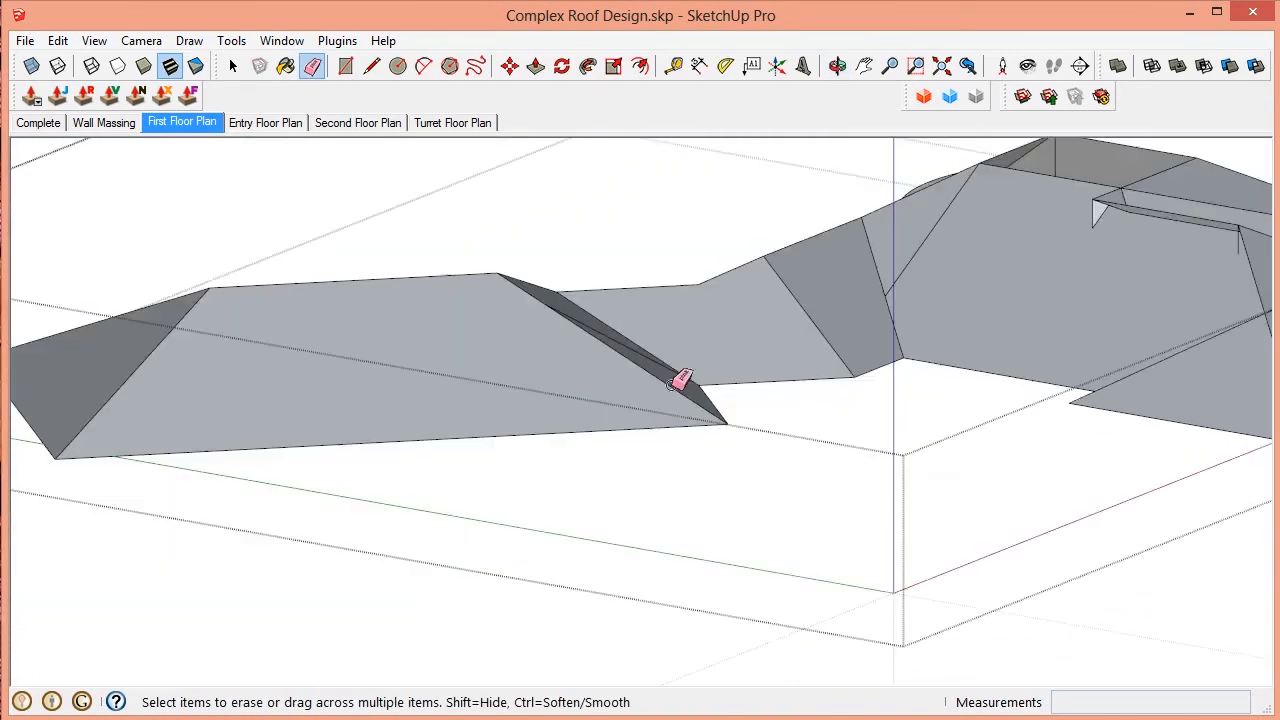
Step: Erase the leftover pieces on the roof slopes between the angled wing and the main block
middle_click_drag(674, 386, 440, 460)
left_click(709, 389)
scroll(1200, 460, "up", 3)
left_click(986, 284)
mouse_move(1235, 652)
middle_mouse_down("shift")
mouse_move(909, 427)
mouse_move(798, 469)
middle_mouse_up("shift")
scroll(909, 427, "down", 5)
scroll(798, 469, "up", 3)
left_click(972, 400)
scroll(974, 342, "down", 4)
middle_click_drag(720, 350, 1180, 385)
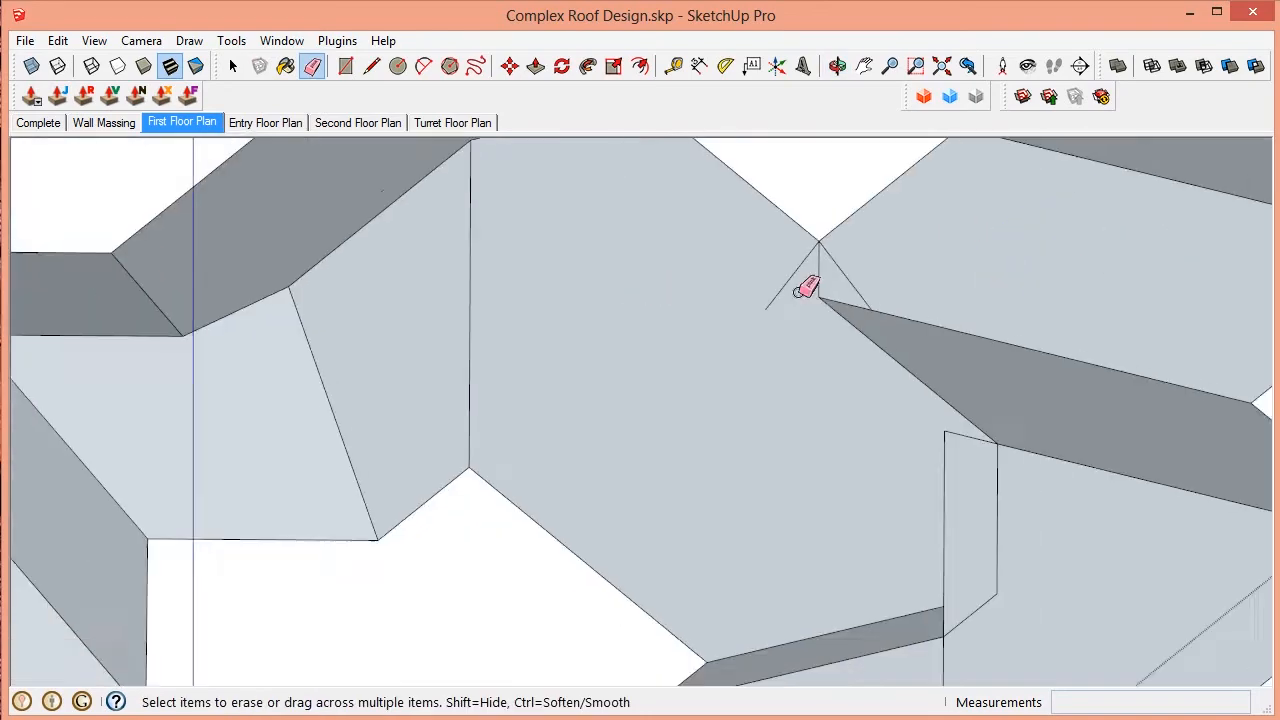
Step: Erase the crossing stray edges at the inner corner of the main roof
left_click(790, 278)
mouse_move(790, 278)
middle_mouse_down()
mouse_move(858, 248)
mouse_move(949, 258)
middle_mouse_up()
scroll(949, 258, "up", 3)
left_click(942, 256)
scroll(943, 350, "down", 3)
middle_click_drag(943, 350, 652, 449)
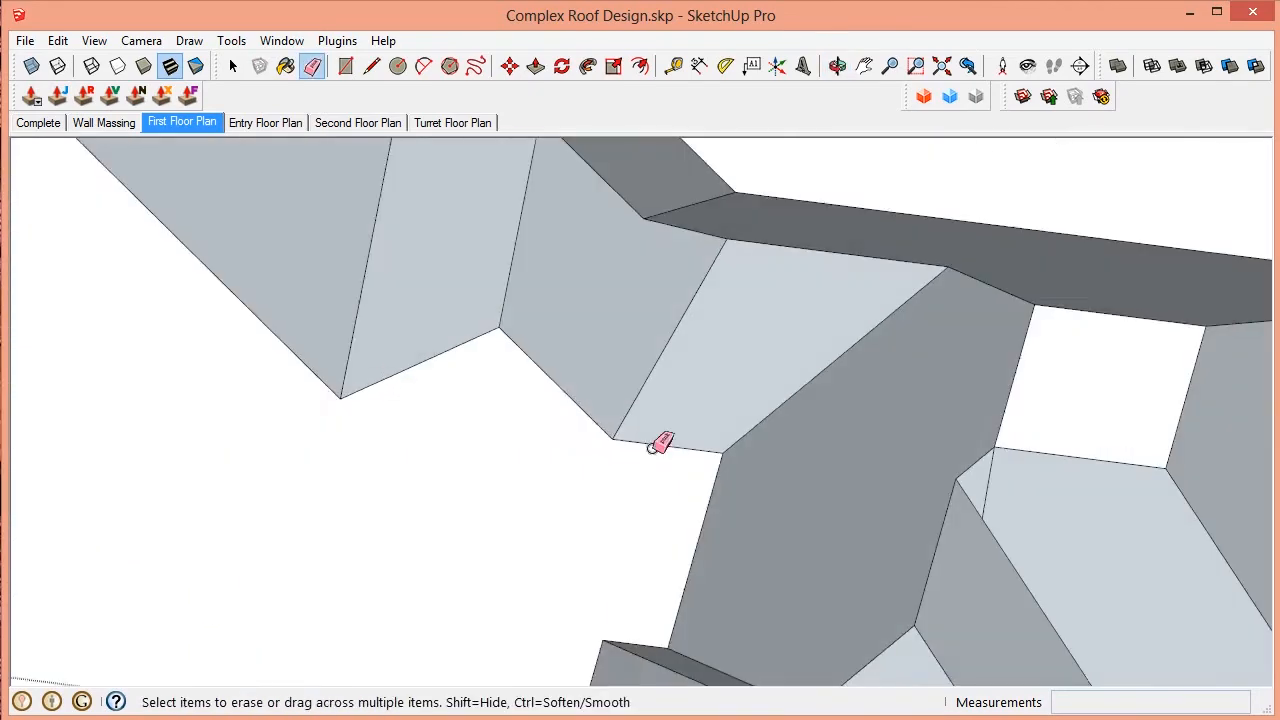
Step: Erase the remaining surplus edges and vertical faces from the main roof, leaving only the sloped planes
scroll(652, 449, "down", 3)
mouse_move(845, 539)
middle_mouse_down()
mouse_move(794, 414)
mouse_move(551, 508)
mouse_move(271, 511)
mouse_move(729, 335)
mouse_move(1225, 378)
mouse_move(400, 583)
mouse_move(257, 594)
middle_mouse_up()
scroll(271, 511, "up", 3)
left_click(259, 511)
scroll(729, 335, "down", 3)
scroll(480, 425, "up", 4)
scroll(703, 253, "down", 4)
scroll(781, 306, "up", 3)
scroll(781, 306, "down", 3)
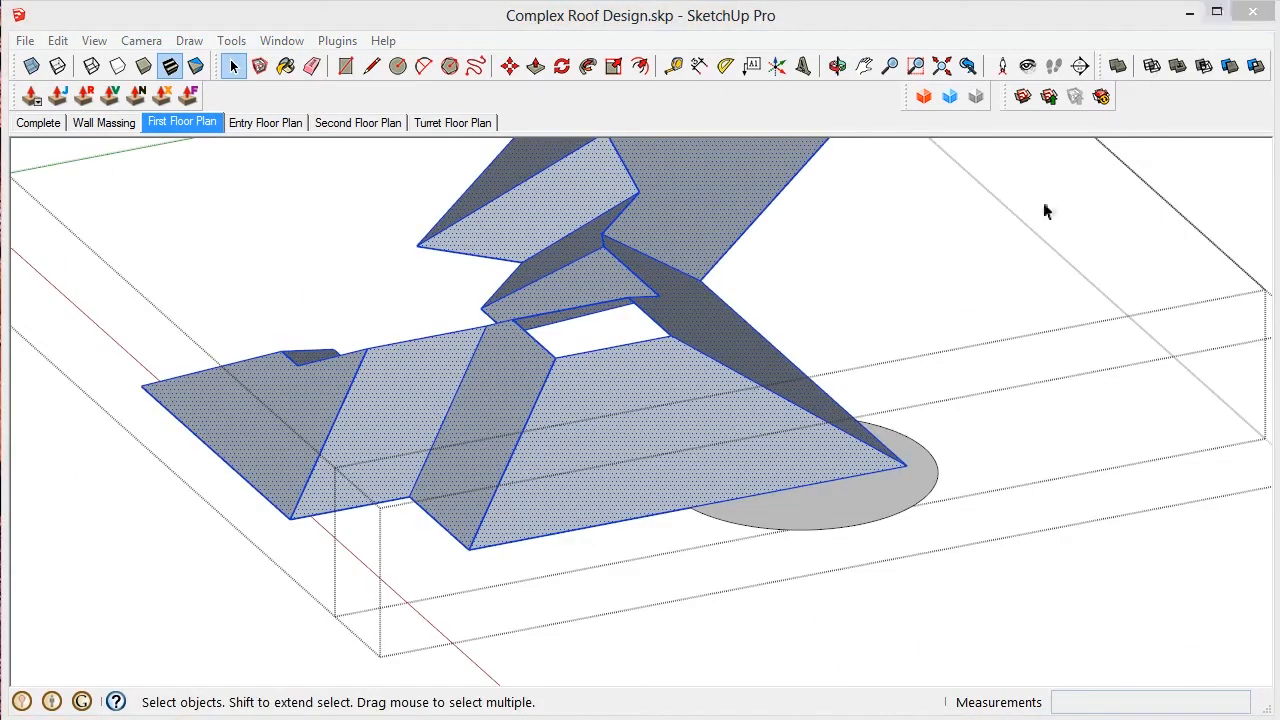
Step: Leave the main roof group and open the turret circle's group for editing
left_click(741, 440)
key("Escape")
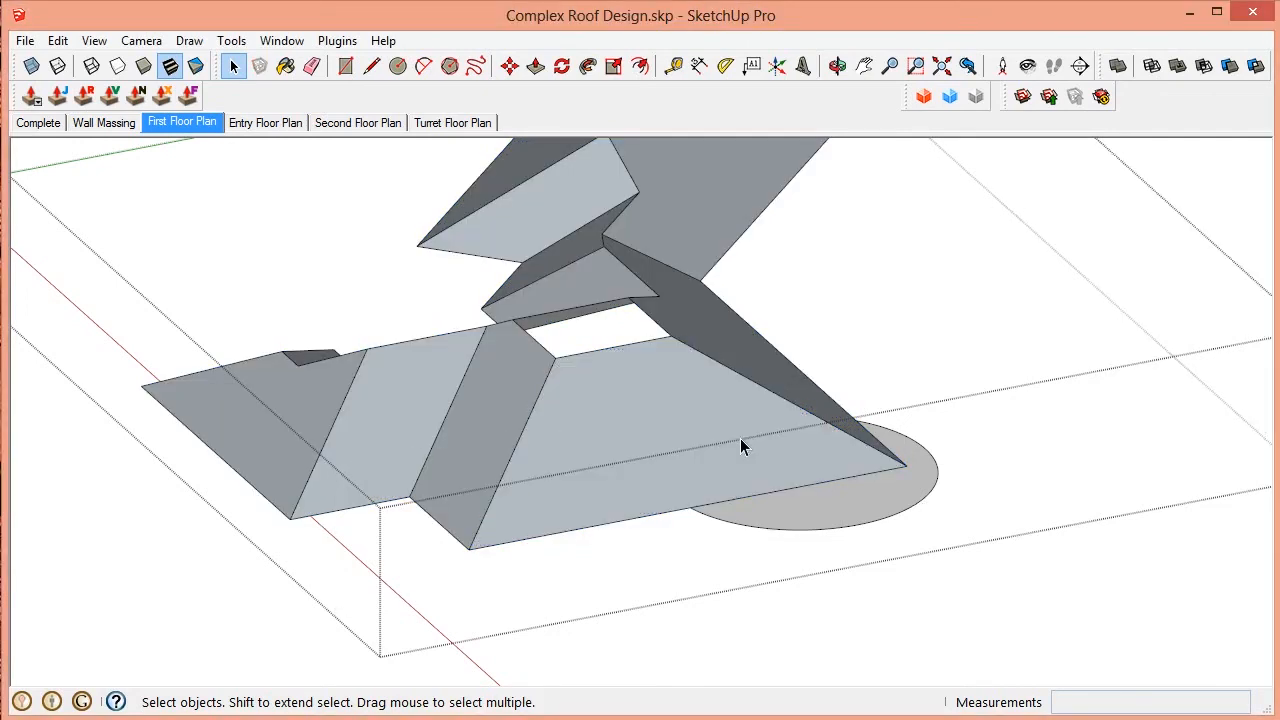
left_click(810, 514)
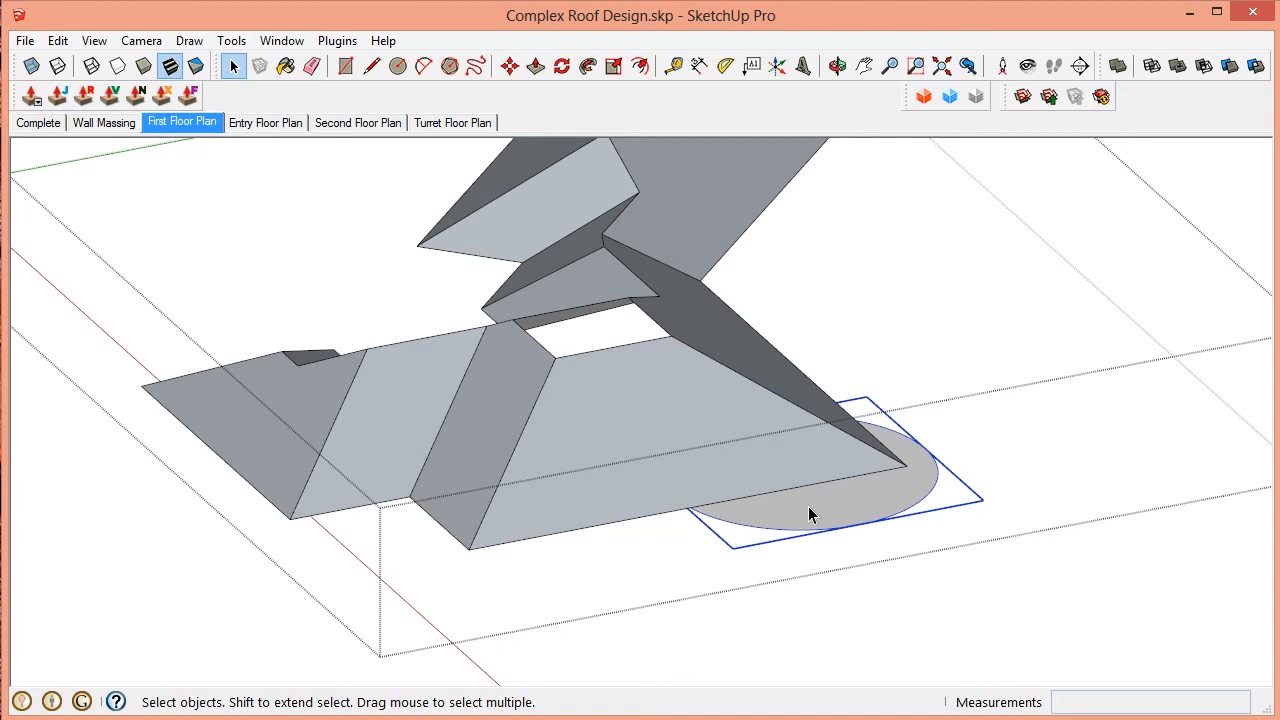
double_click(810, 514)
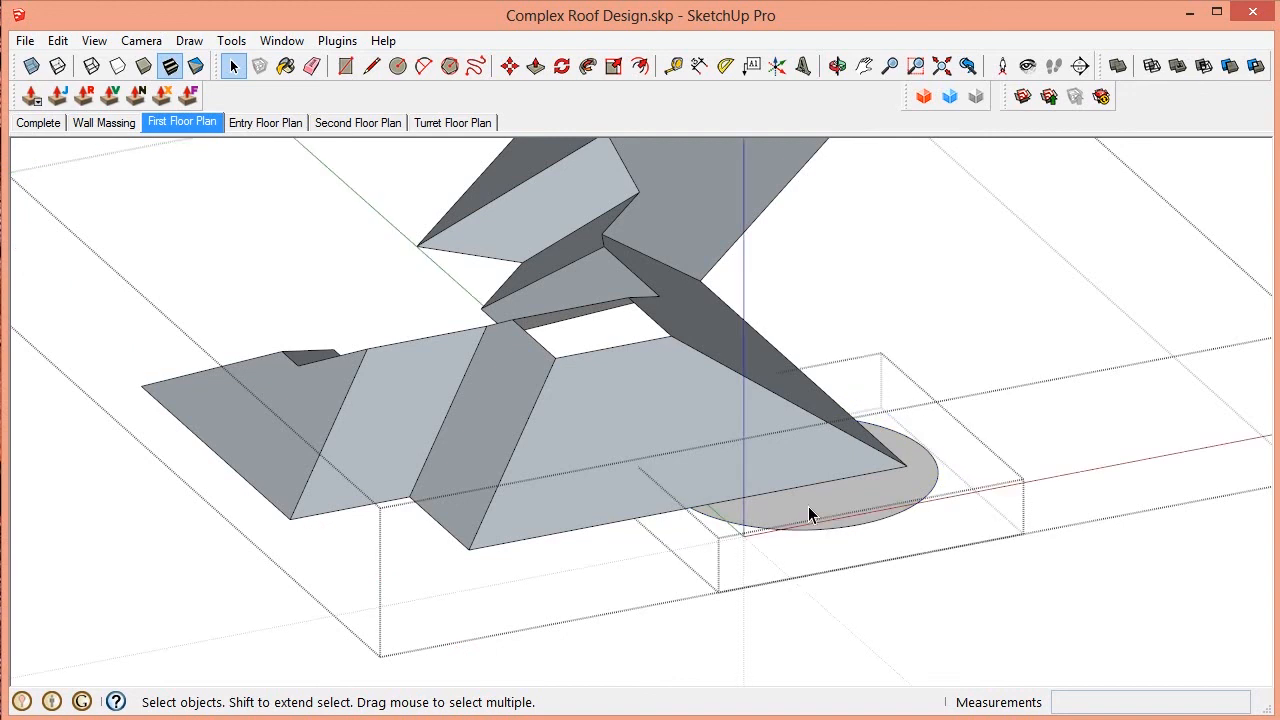
Step: Hide the rest of the model while editing the turret circle's group
left_click(96, 40)
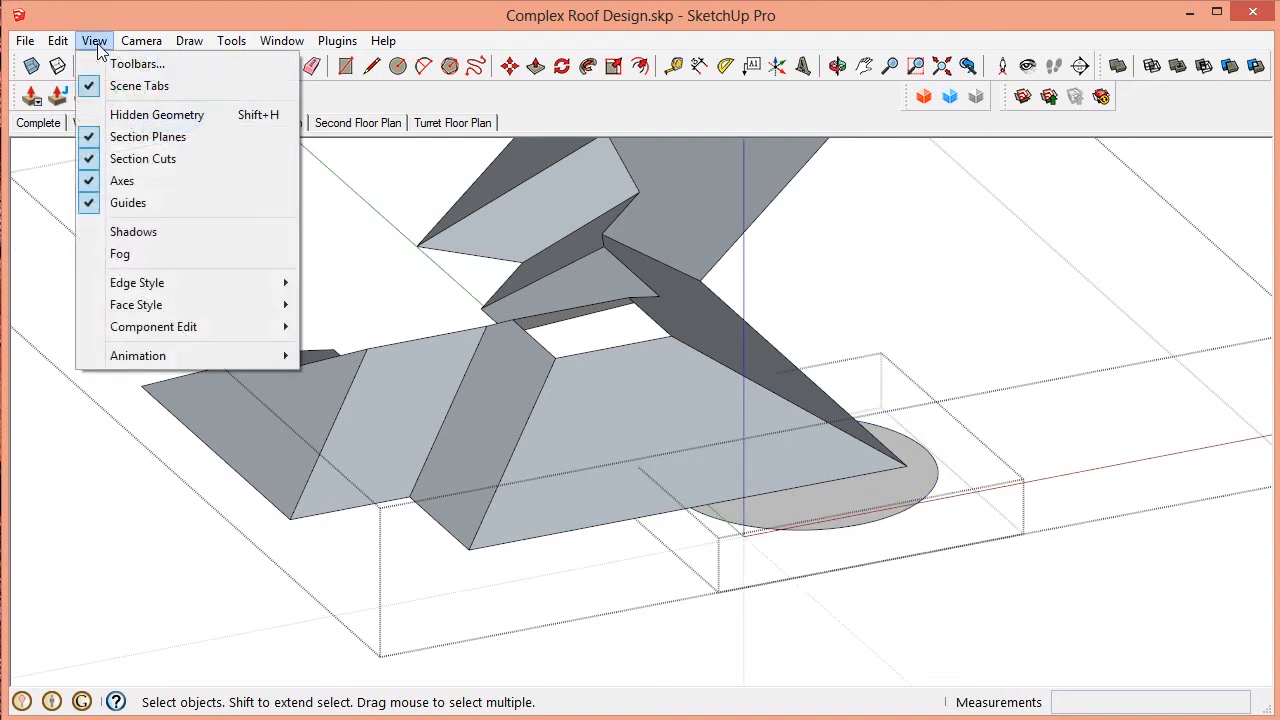
mouse_move(160, 338)
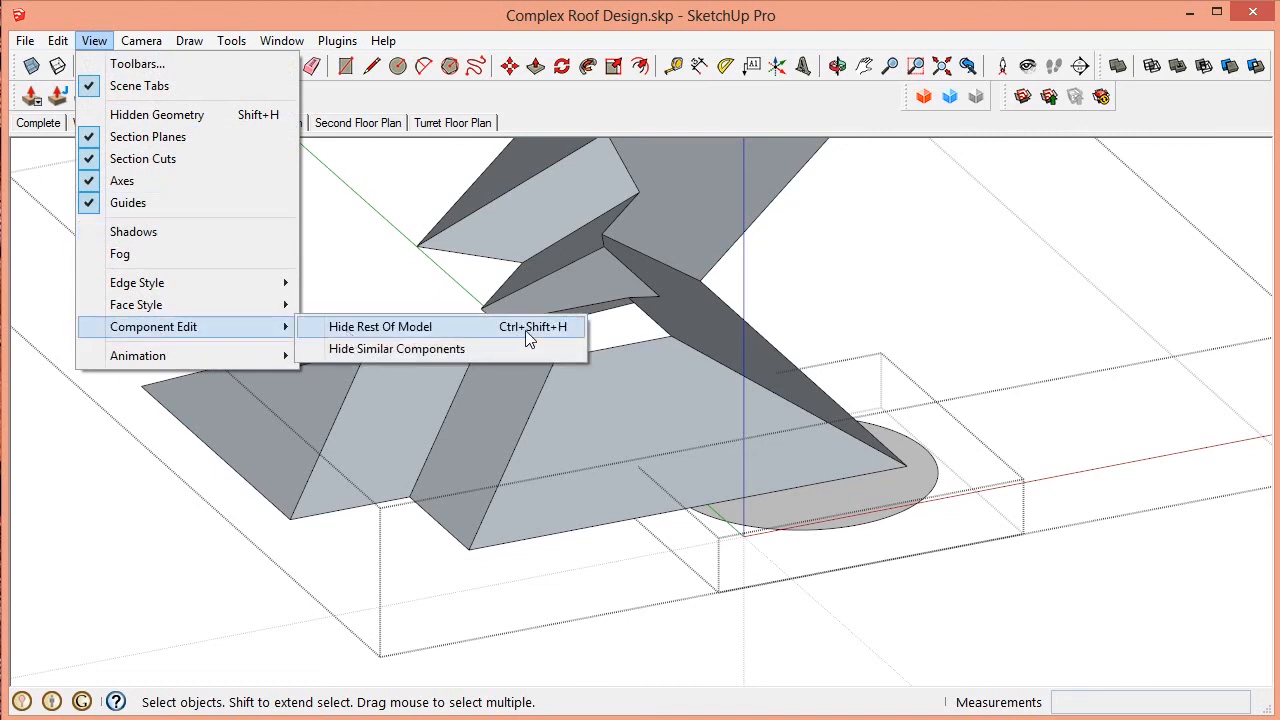
left_click(398, 330)
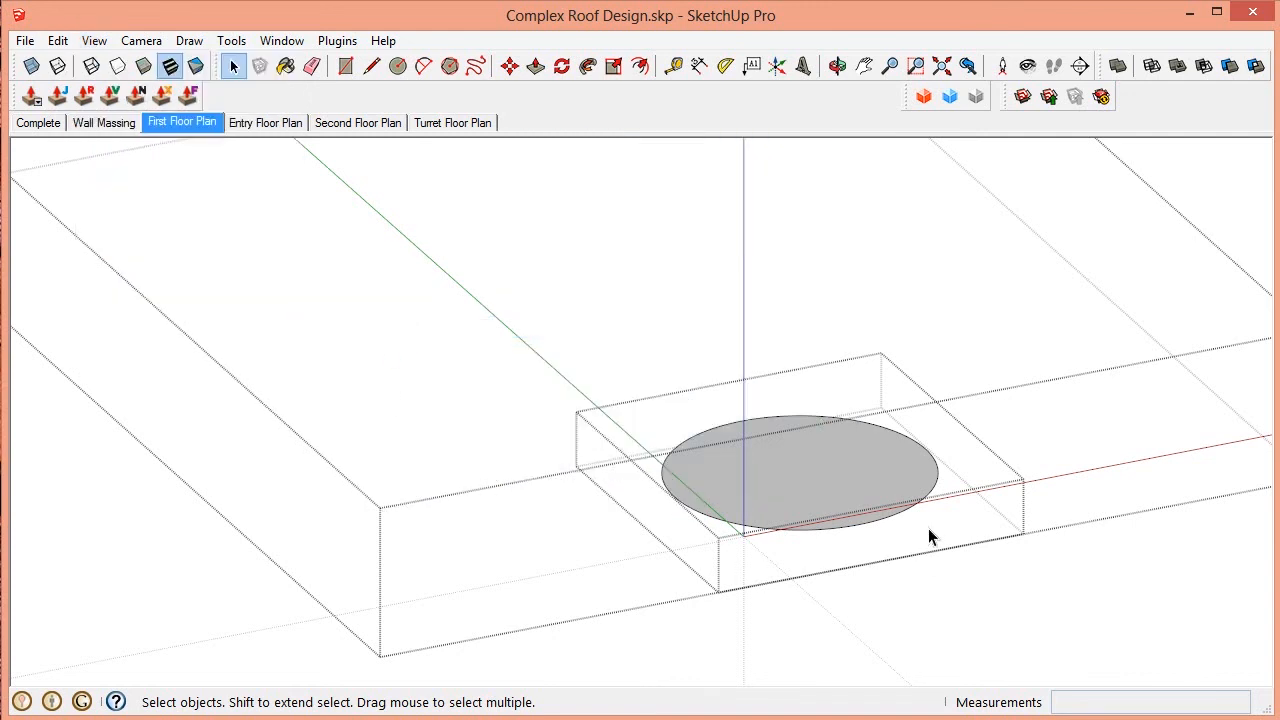
Step: Select the turret circle's face and add a centerpoint to it with the plugin
scroll(827, 494, "up", 3)
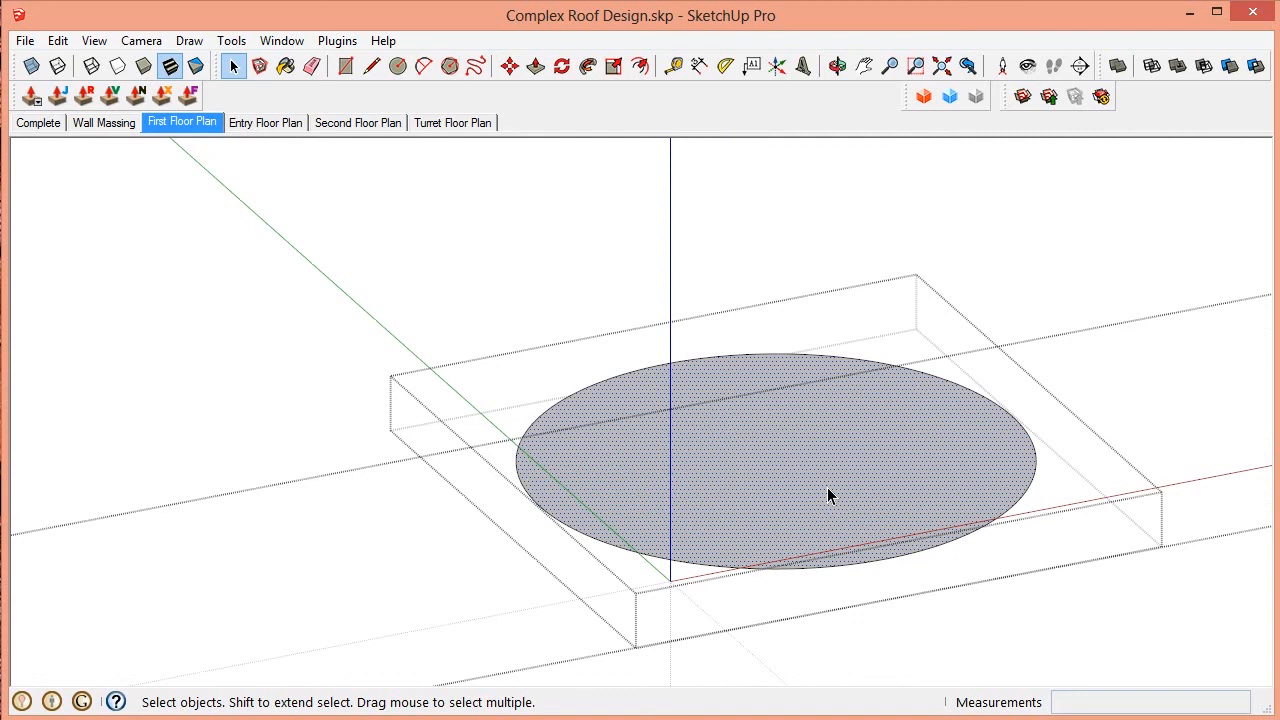
left_click(352, 45)
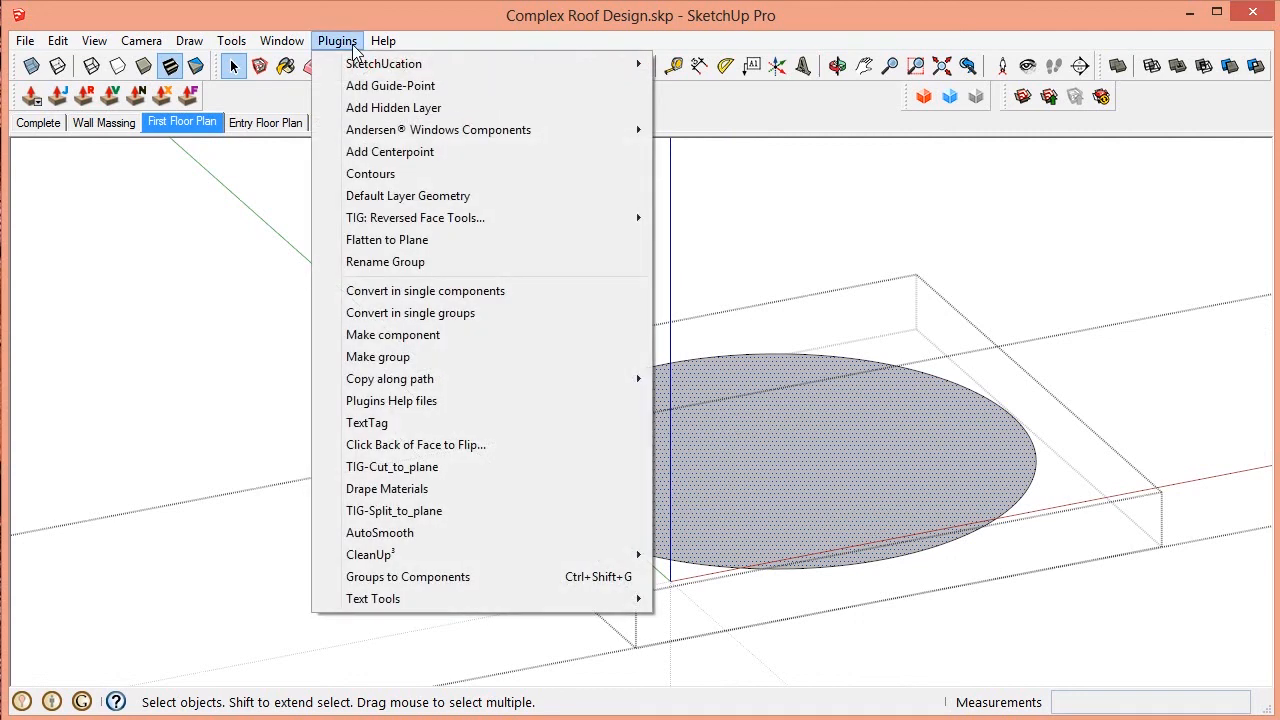
mouse_move(362, 66)
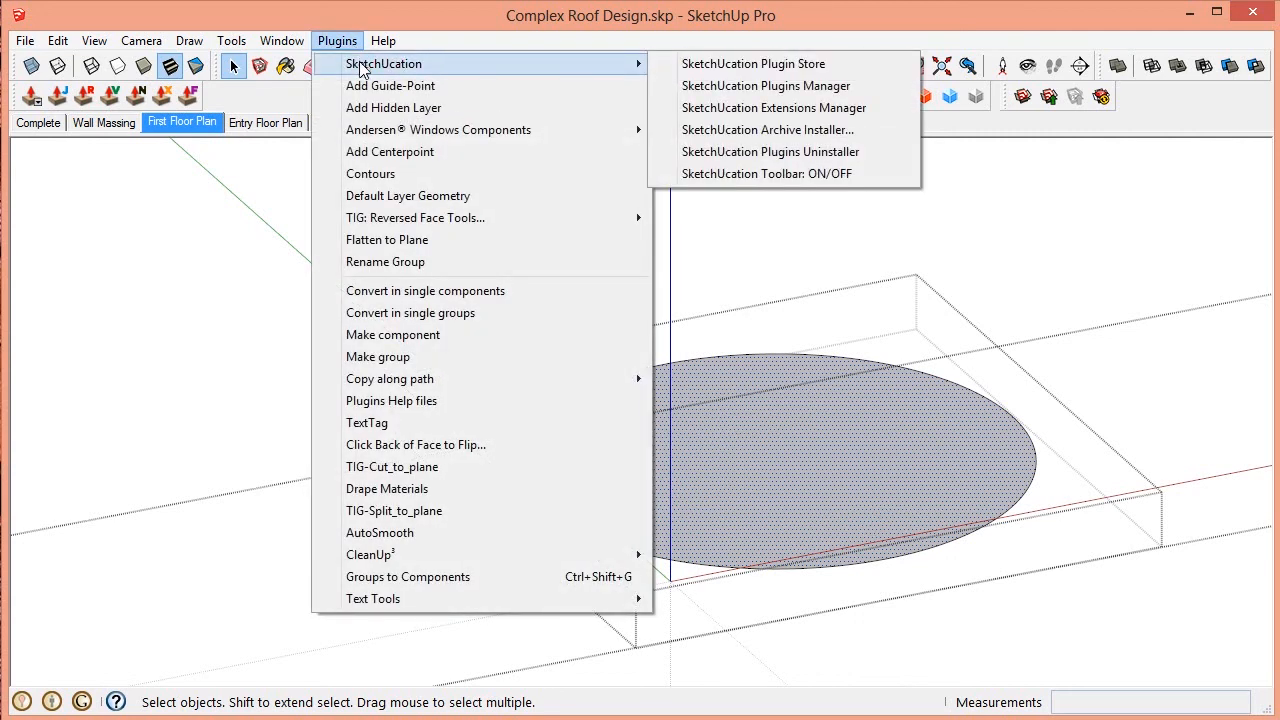
left_click(384, 153)
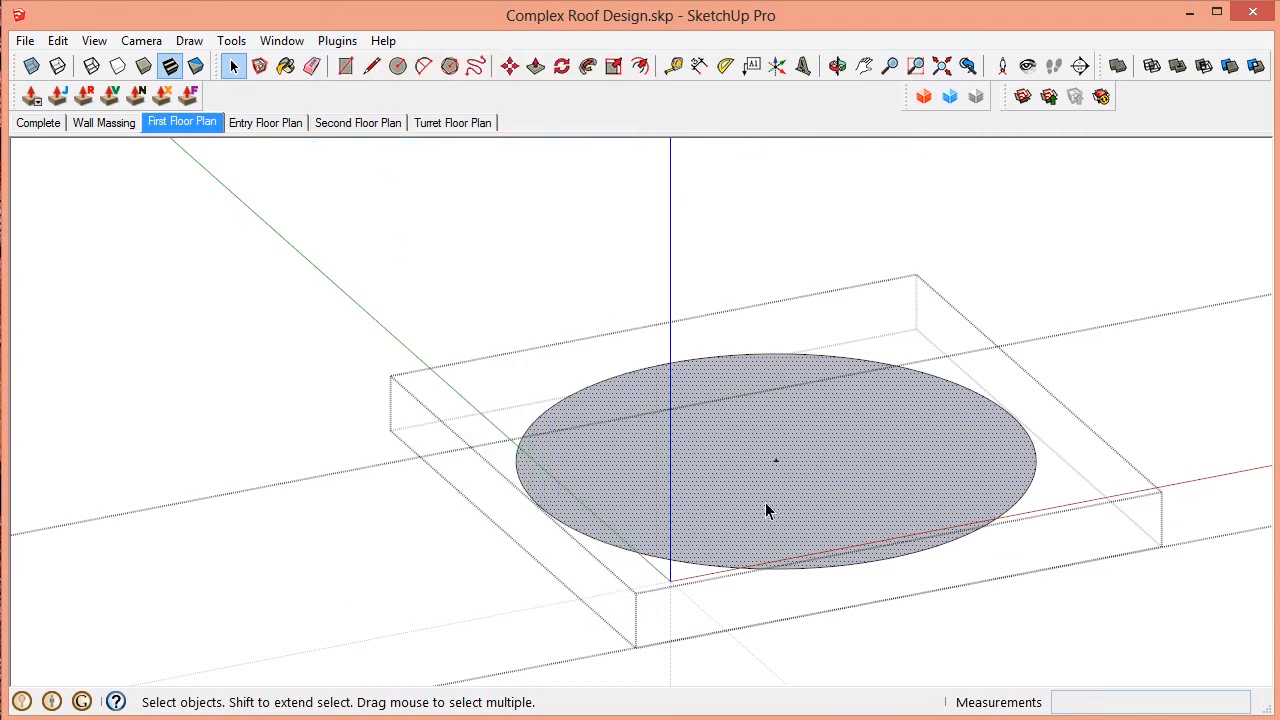
Step: Place a guide line parallel to the green axis through the turret circle's centerpoint
key("t")
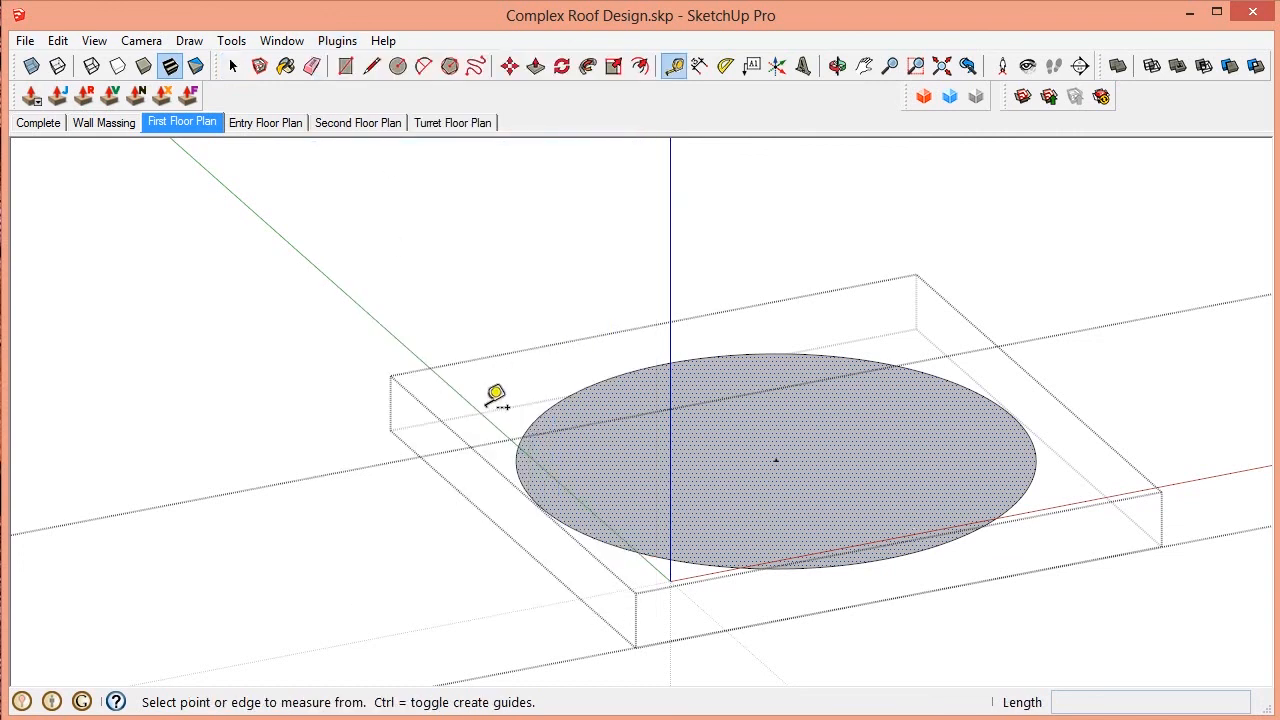
left_click(479, 411)
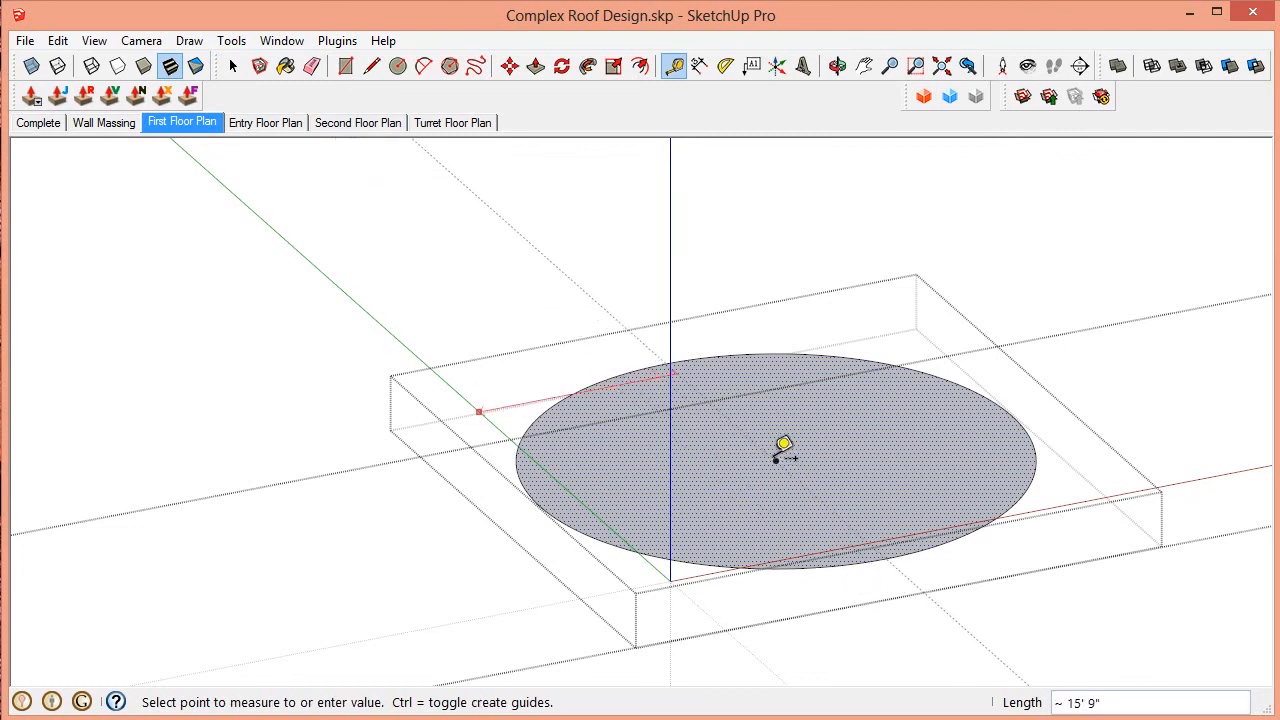
left_click(777, 458)
Step: Split the turret circle in half with a line along the guide, erasing the guide and the line end outside the circle
key("l")
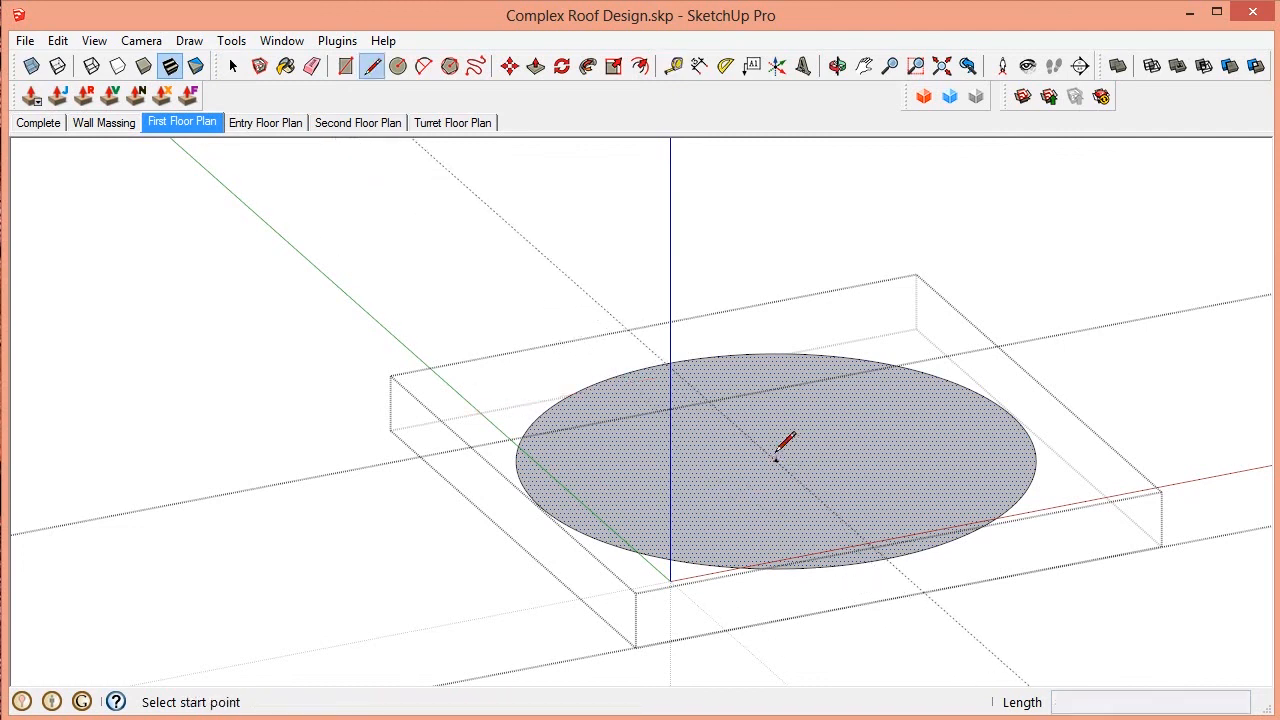
left_click(652, 350)
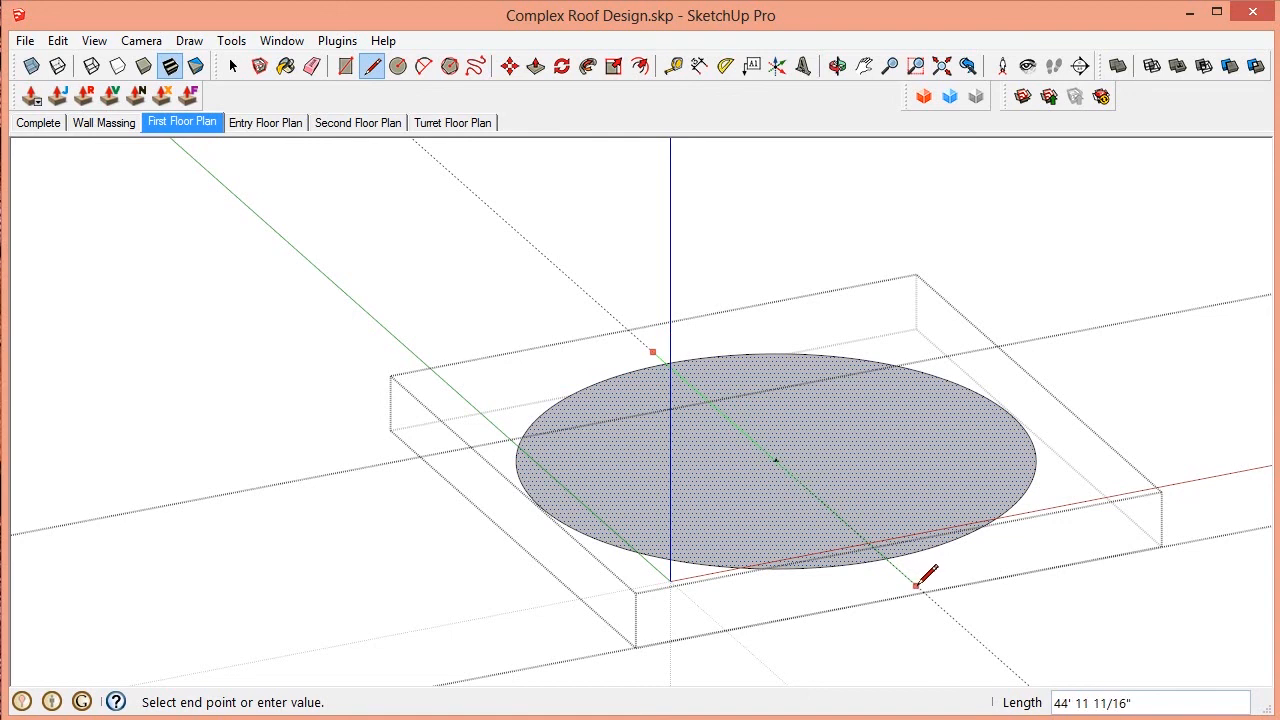
left_click(910, 578)
key("e")
left_click(672, 356)
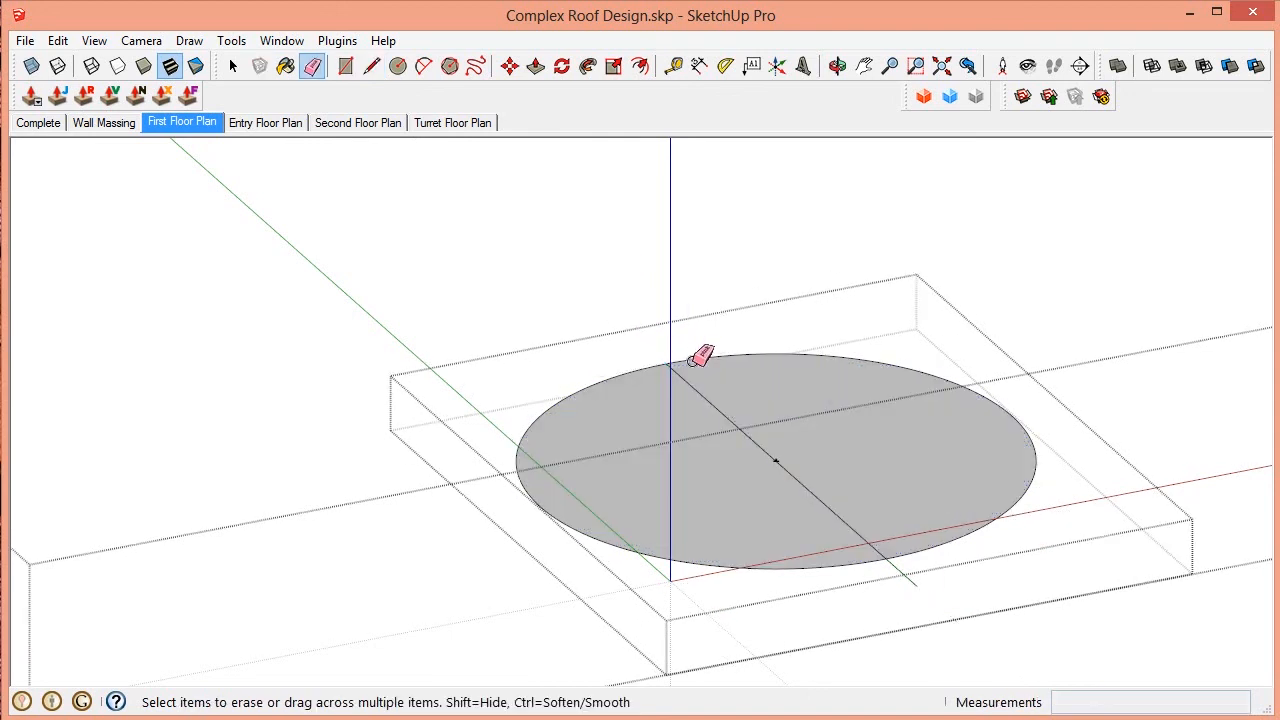
Step: Push/Pull the half circle on the far side of the dividing line up about 20' 9"
key("space")
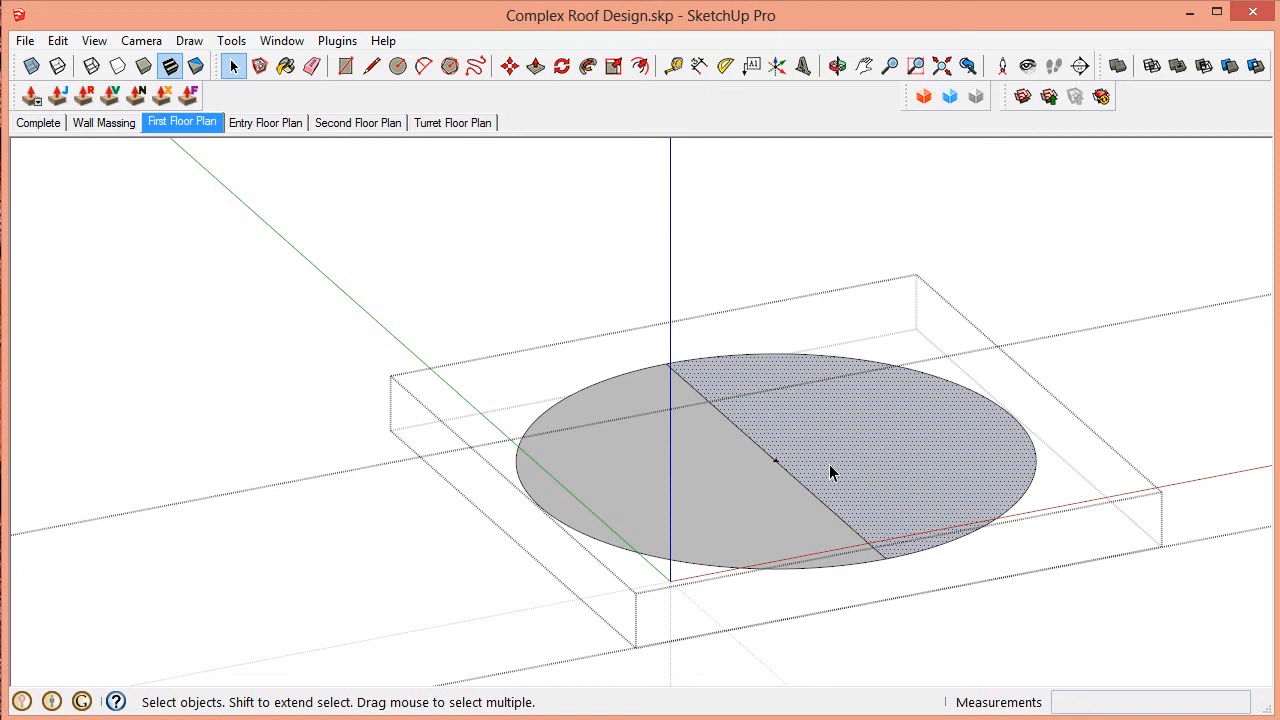
scroll(789, 446, "up", 4)
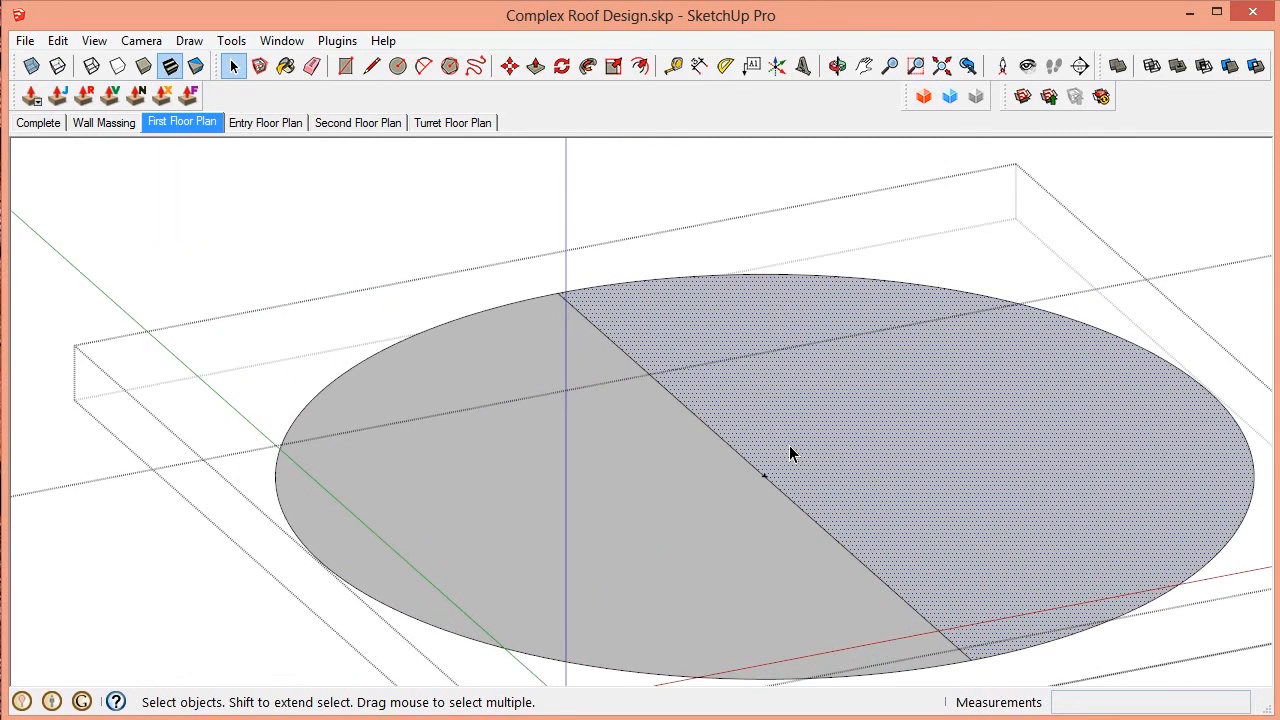
key("p")
left_click(874, 457)
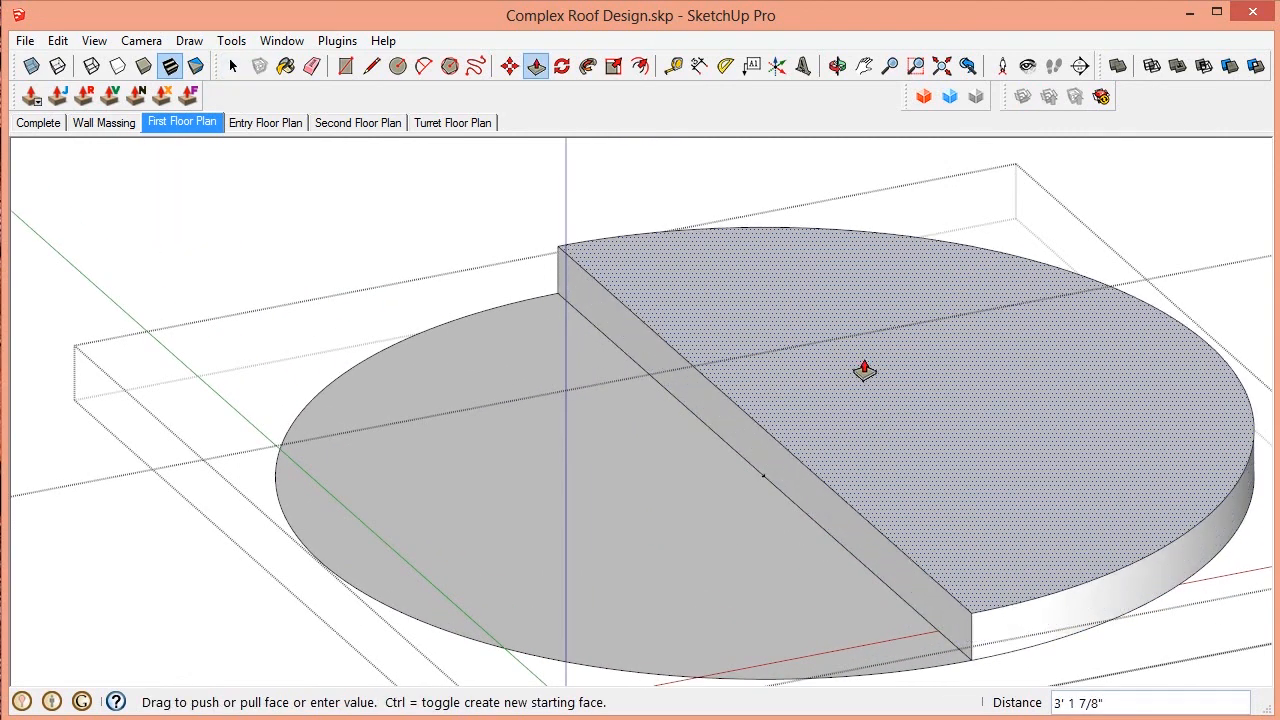
scroll(863, 366, "down", 2)
scroll(832, 292, "down", 2)
left_click(829, 207)
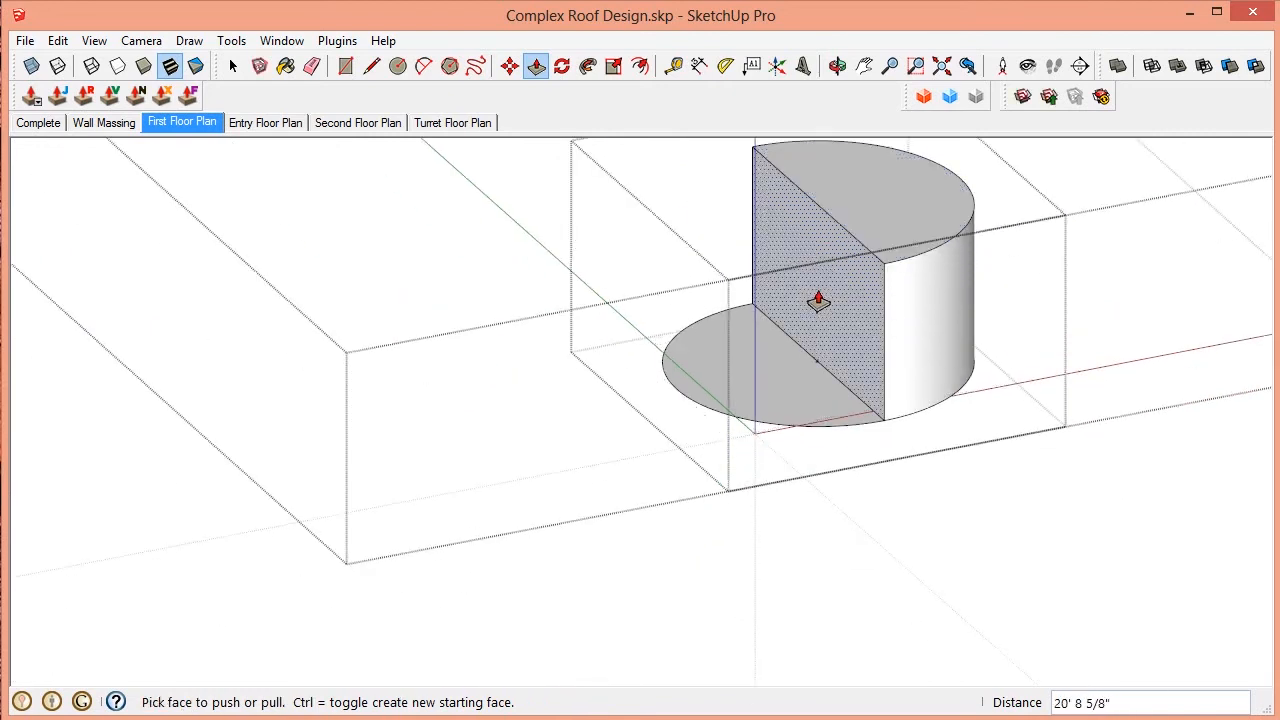
Step: Create a 7:12 angled guide on the half cylinder's flat face, starting from the base edge's endpoint on the circle
middle_click_drag(831, 333, 966, 374)
scroll(968, 373, "down", 2)
scroll(900, 92, "up", 3)
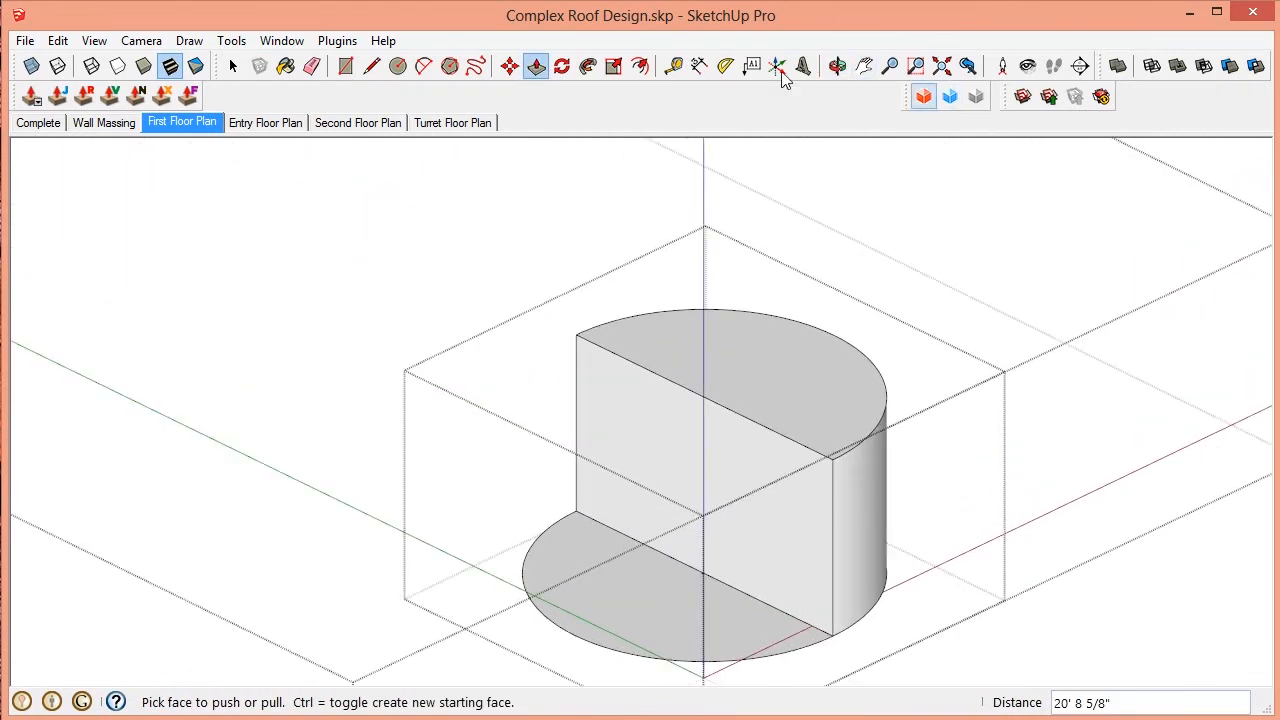
left_click(727, 66)
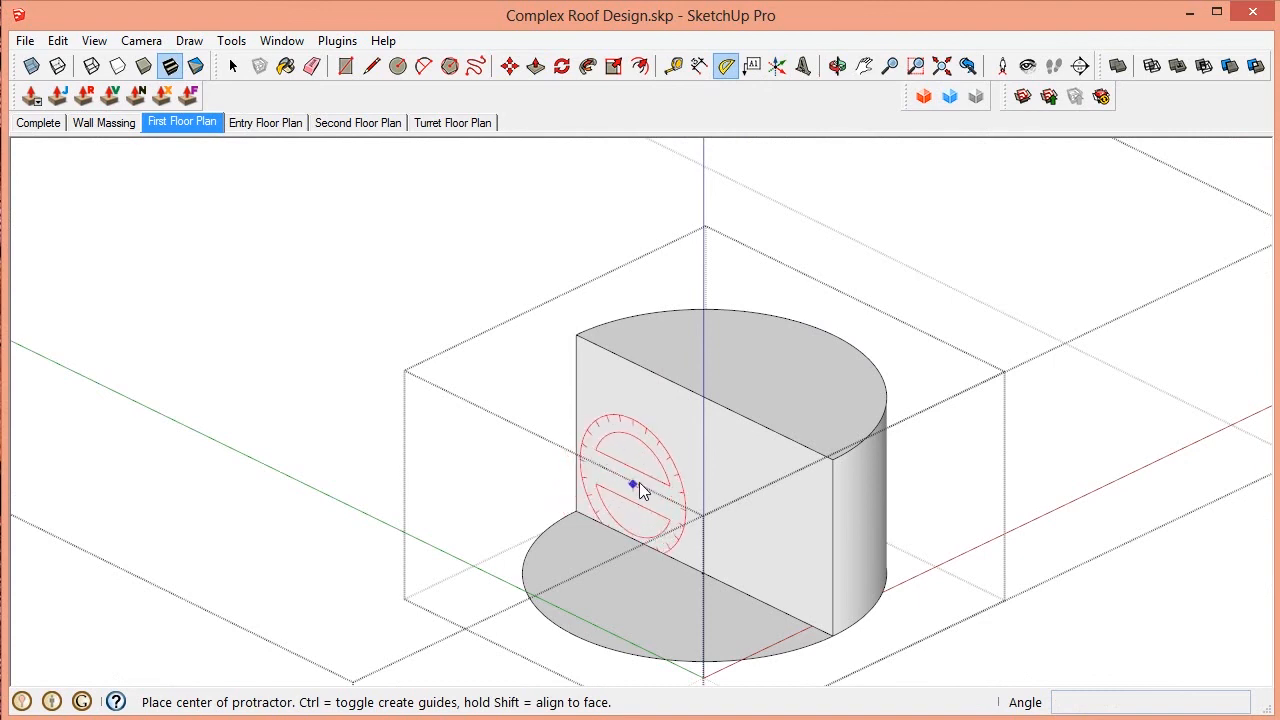
scroll(639, 482, "up", 2)
scroll(520, 565, "up", 2)
left_click(538, 522)
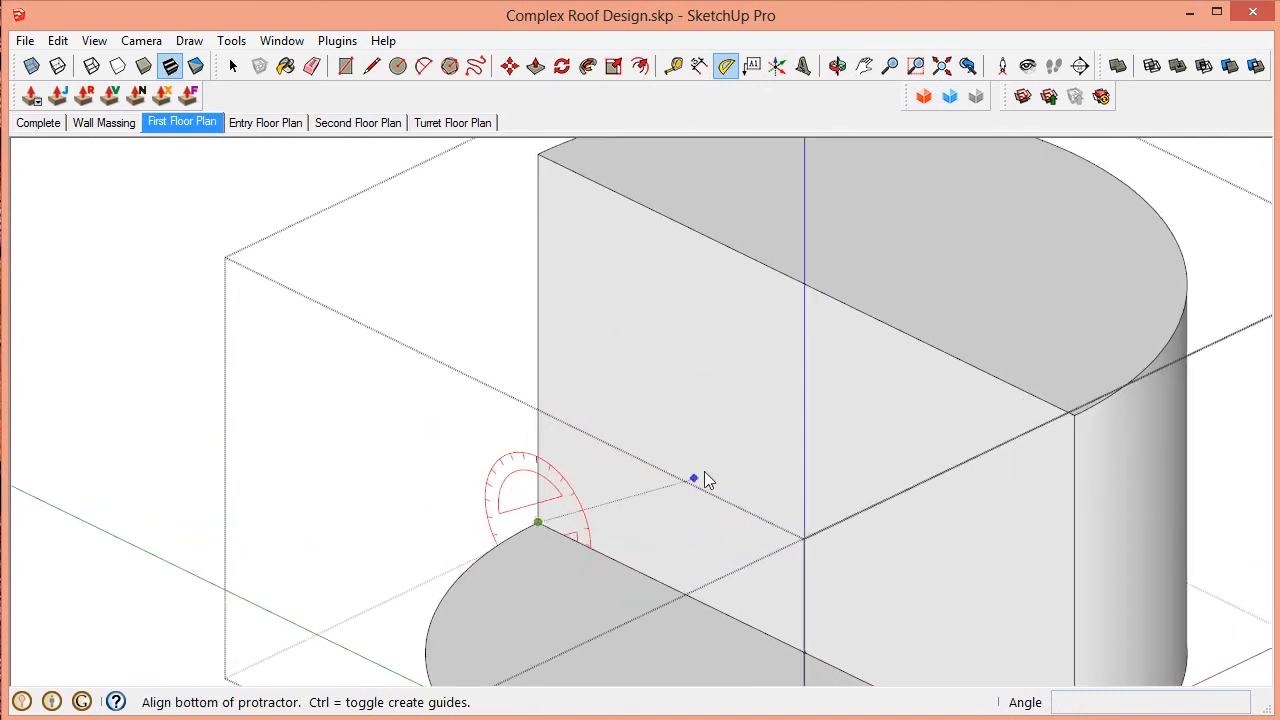
scroll(704, 473, "down", 2)
left_click(803, 611)
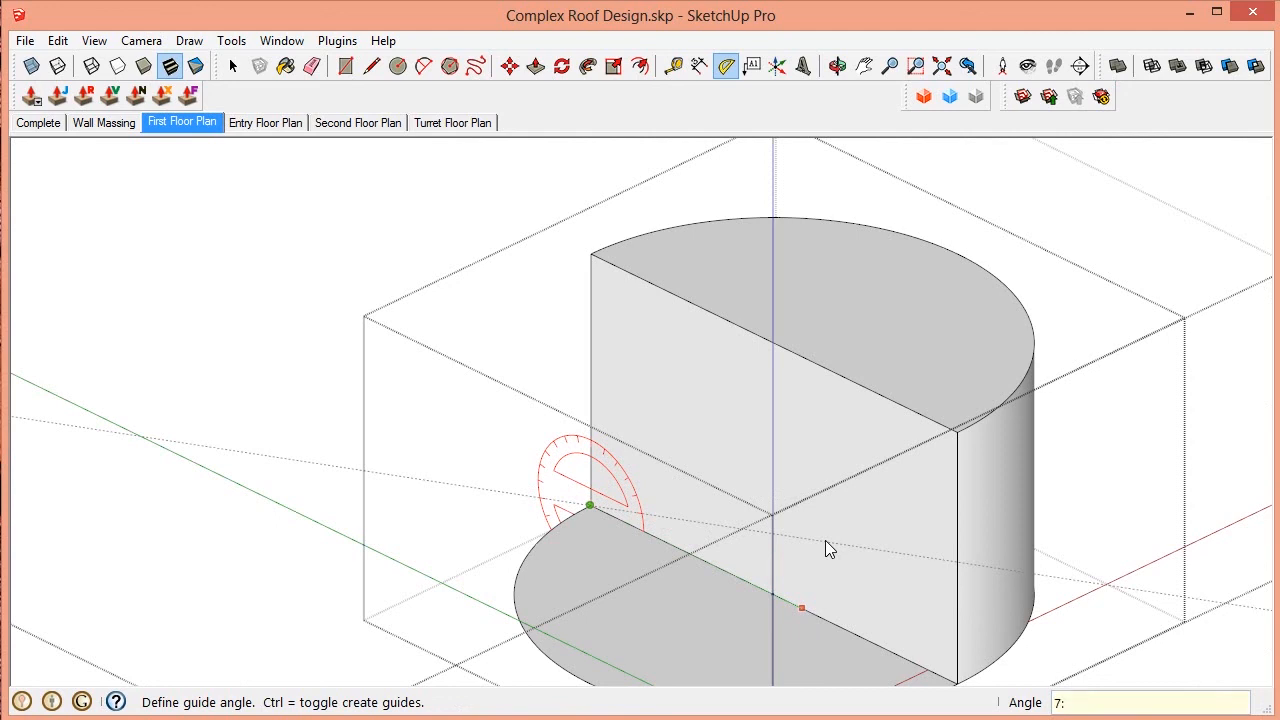
type("7:12")
key("Return")
key("space")
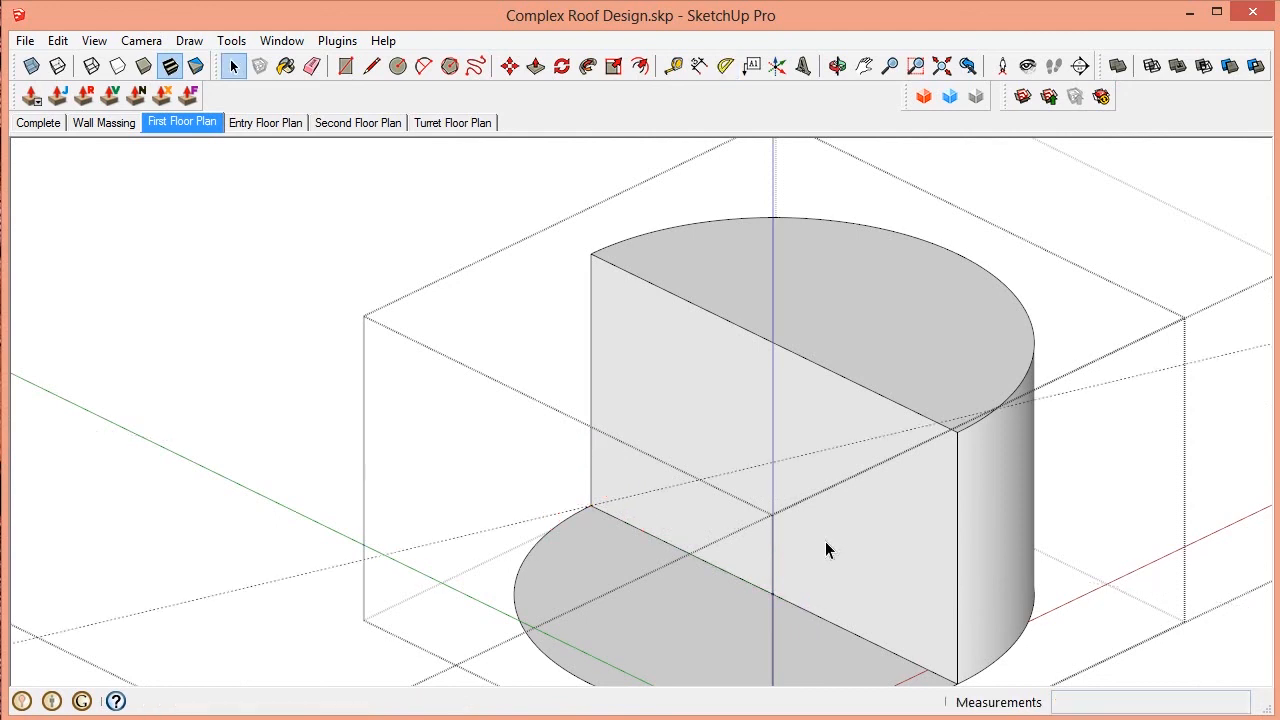
Step: Place a vertical guide on the flat face through the circle's centerpoint, about 18' 9" from the face's side edge
scroll(813, 480, "down", 2)
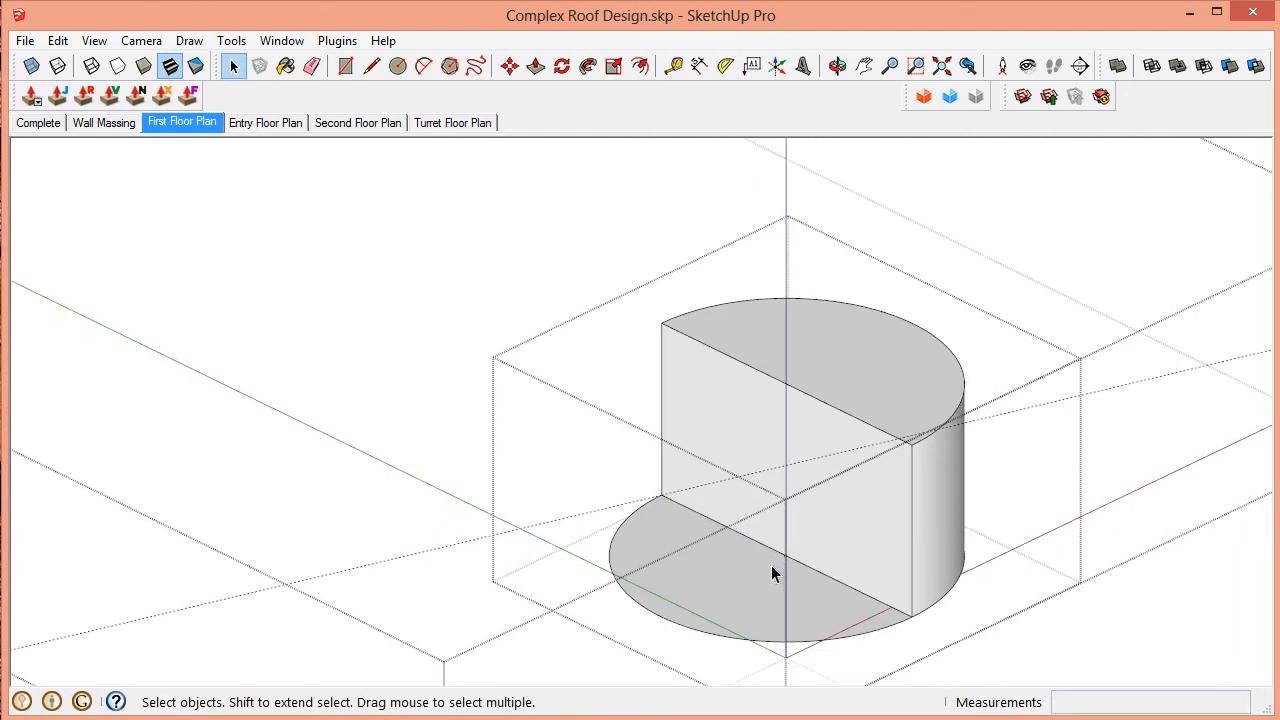
scroll(771, 567, "up", 5)
middle_click_drag(773, 567, 944, 600)
key("t")
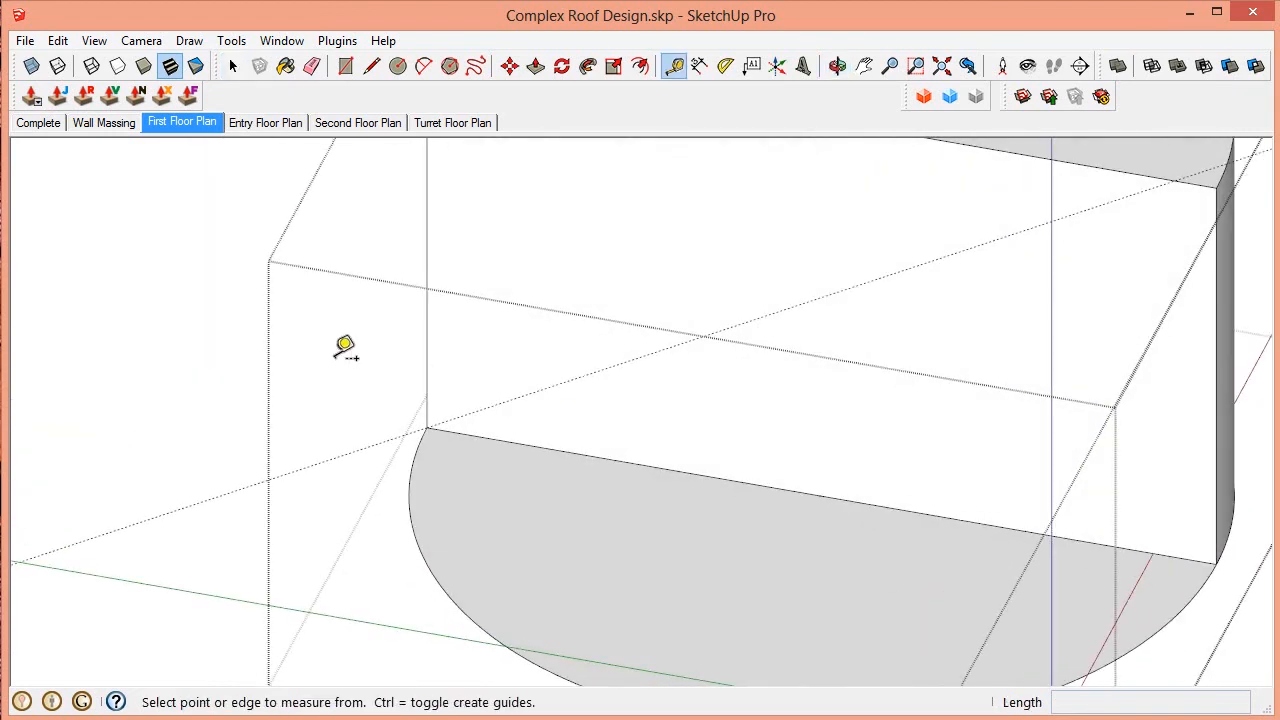
left_click(427, 378)
left_click(820, 497)
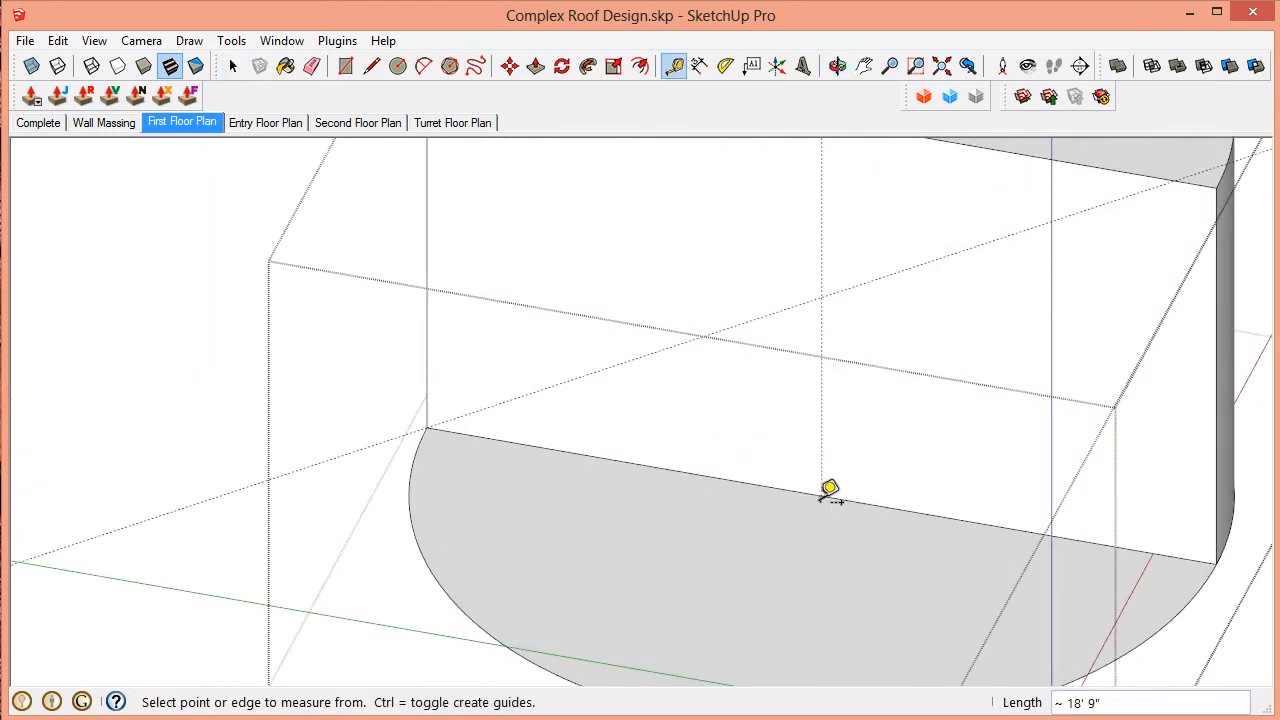
Step: Draw the triangular roof profile from the circle's edge up the 7:12 guide to the vertical guide, and down to the center
key("l")
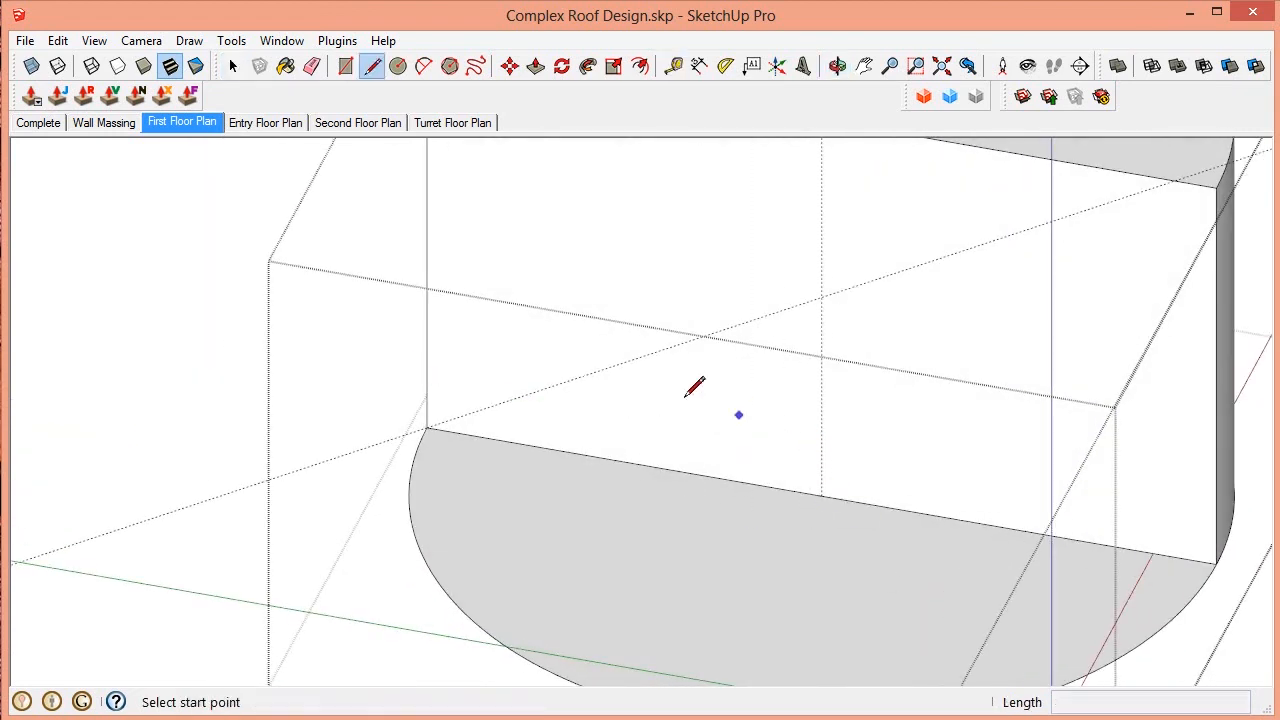
left_click(427, 427)
left_click(820, 297)
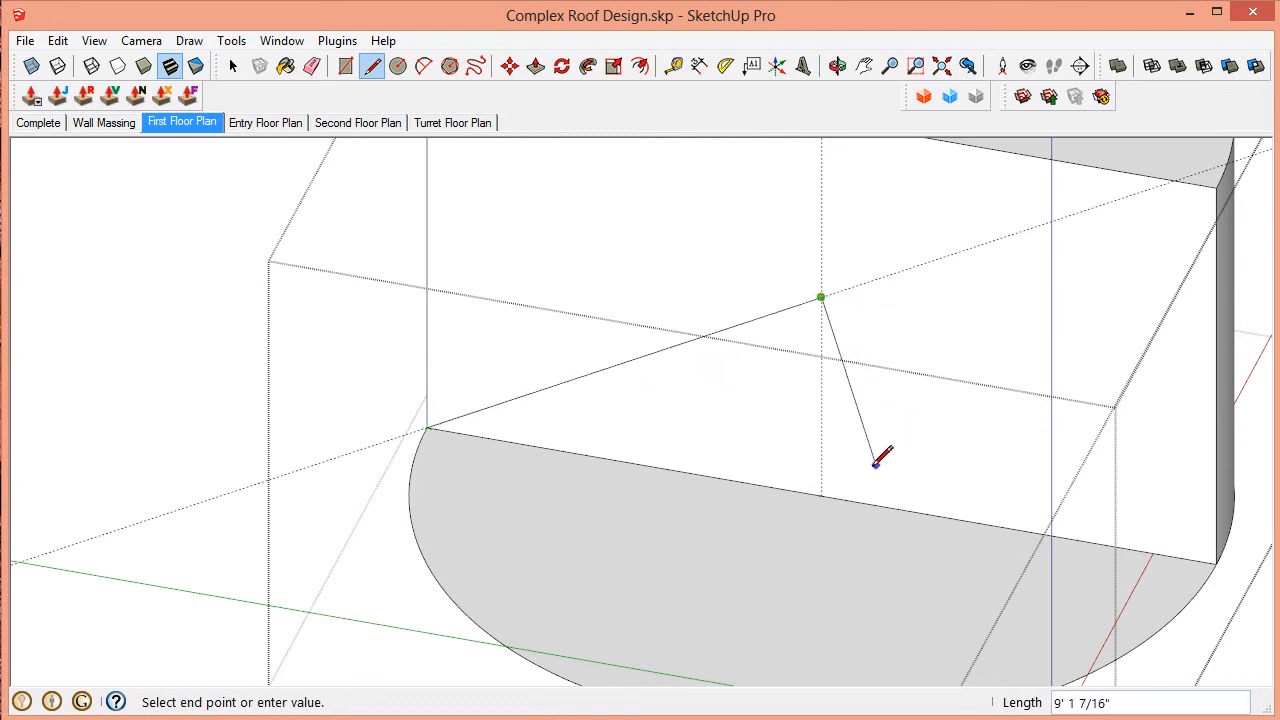
left_click(821, 495)
key("space")
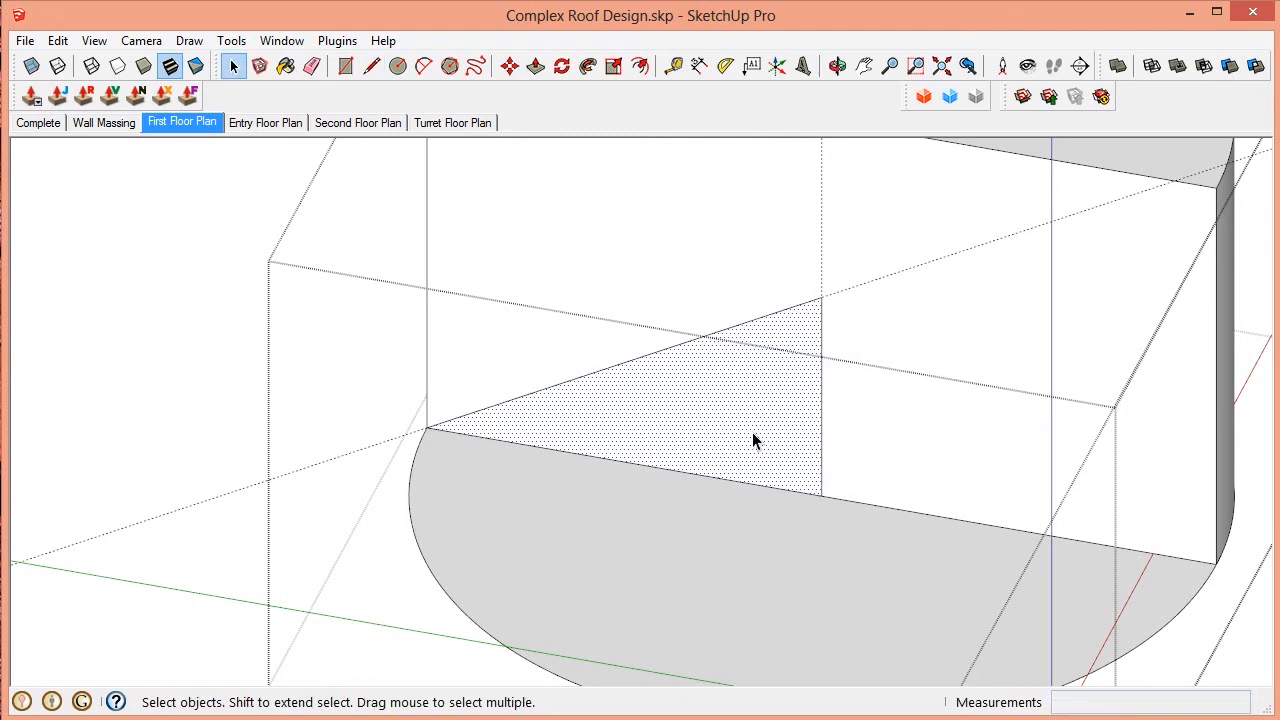
Step: Delete the half cylinder's geometry around the triangular profile, keeping the profile and the base circle
middle_click_drag(753, 434, 632, 434)
scroll(651, 422, "down", 3)
middle_click_drag(712, 427, 900, 323)
scroll(900, 329, "down", 4)
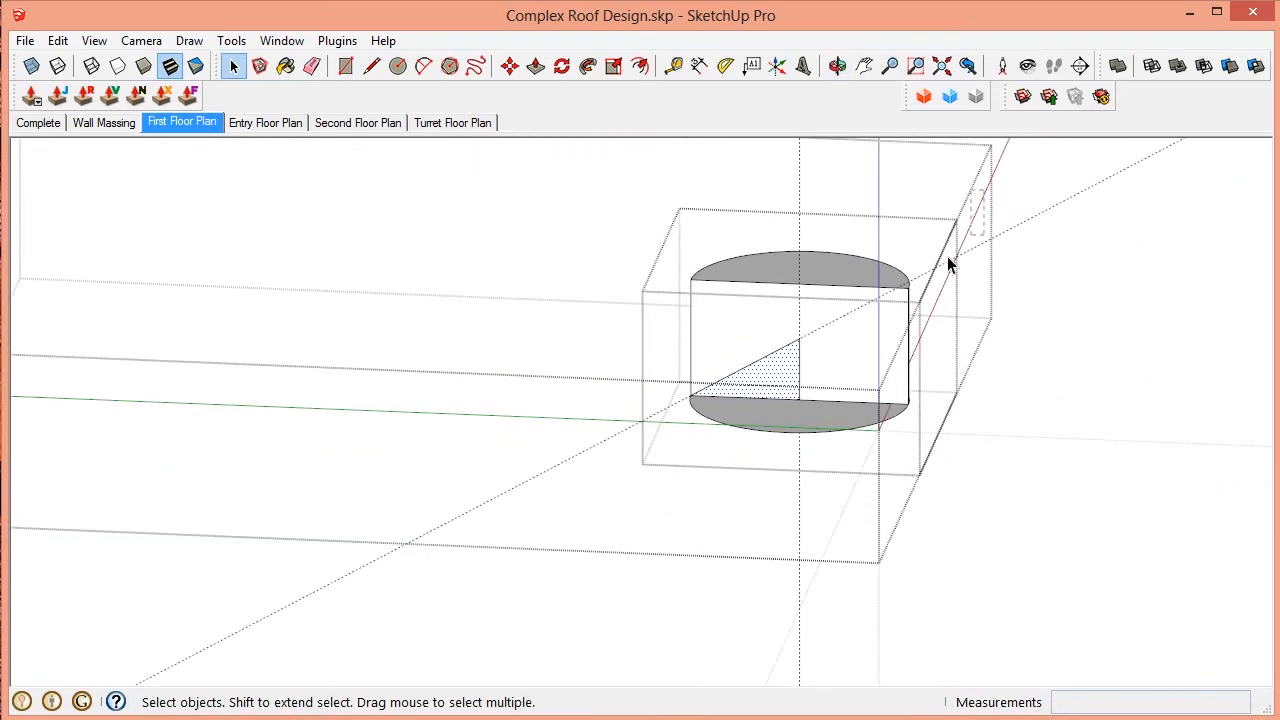
left_click_drag(948, 257, 617, 311)
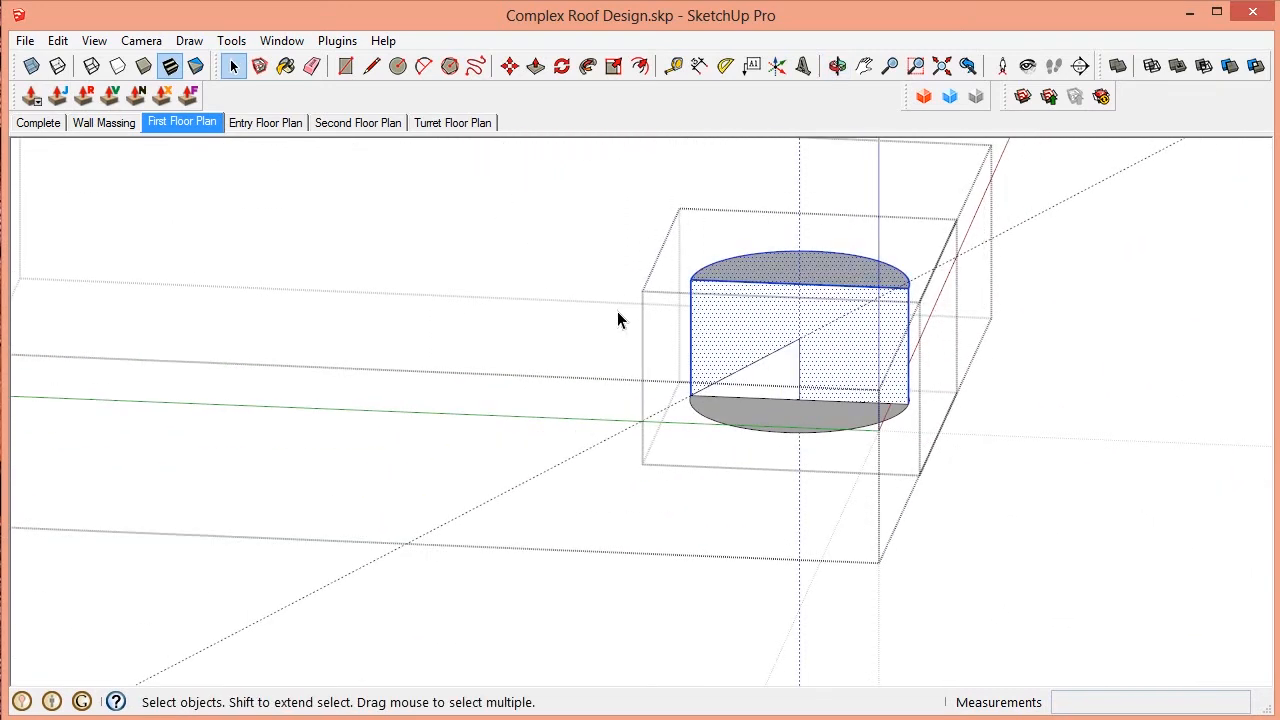
key("Delete")
Step: Erase the remaining half of the dividing line so only the circle's outline and the triangular profile are left
scroll(742, 423, "up", 6)
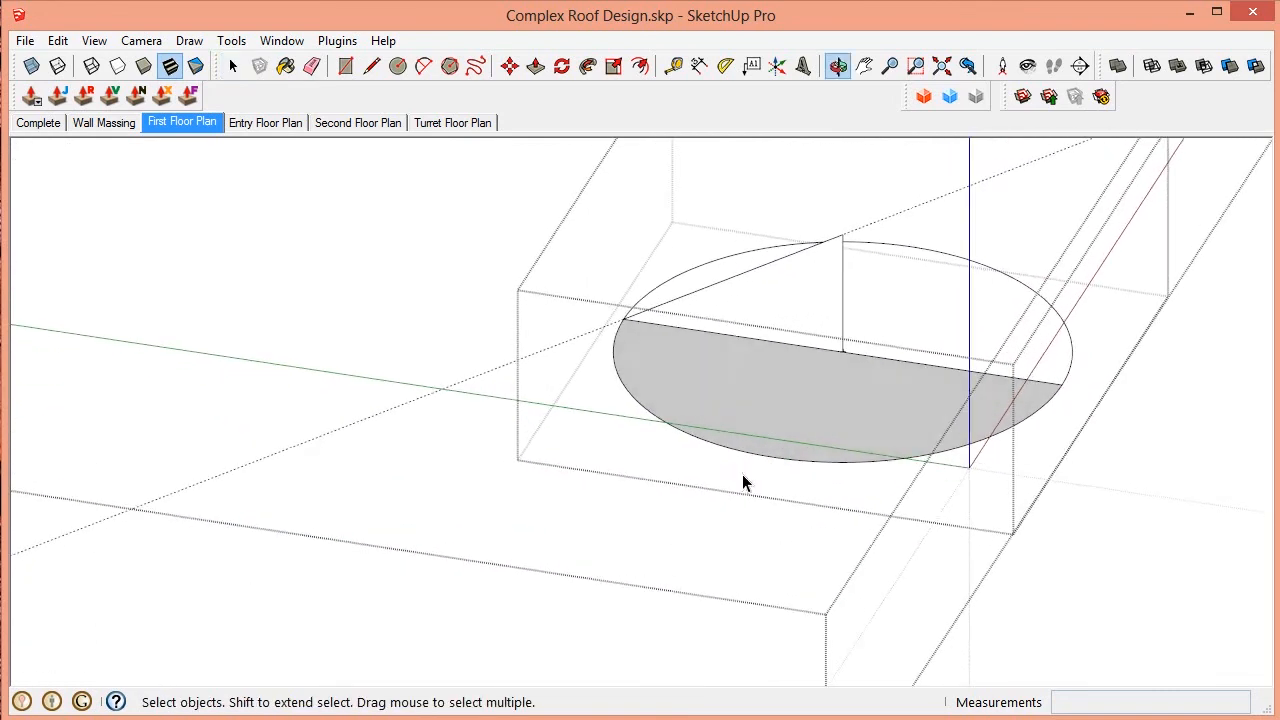
key("e")
left_click(1069, 378)
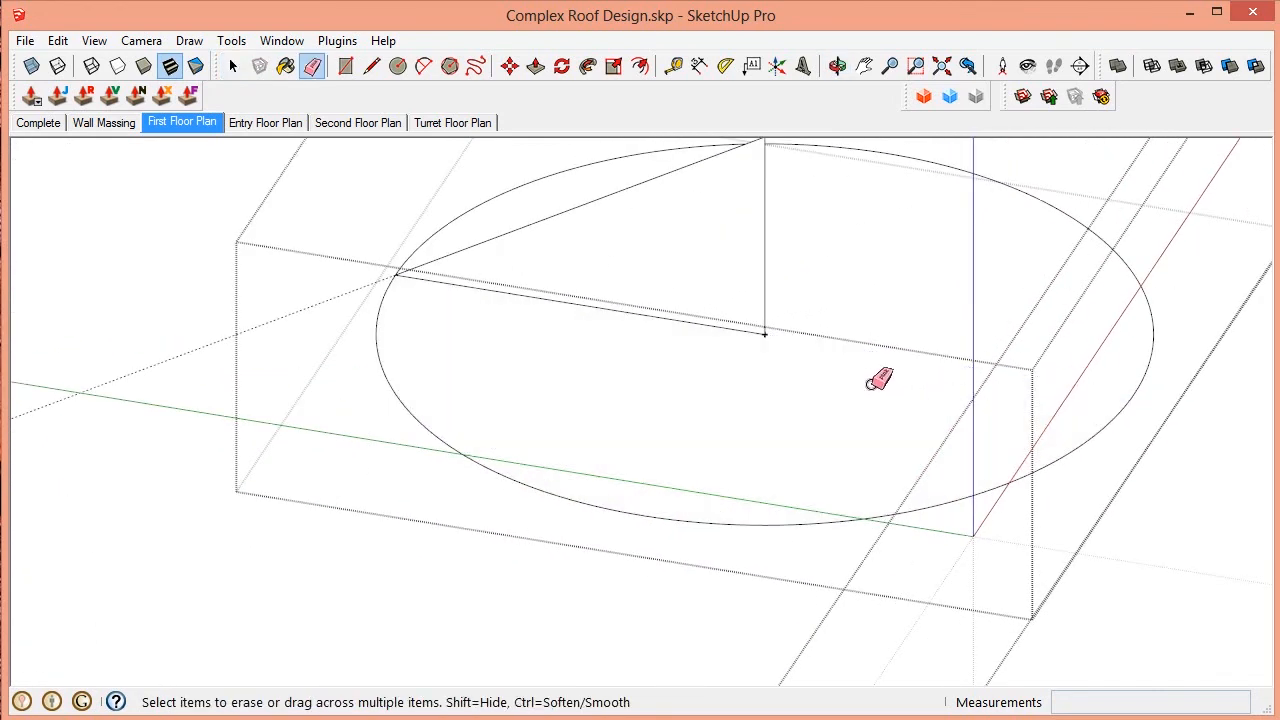
key("space")
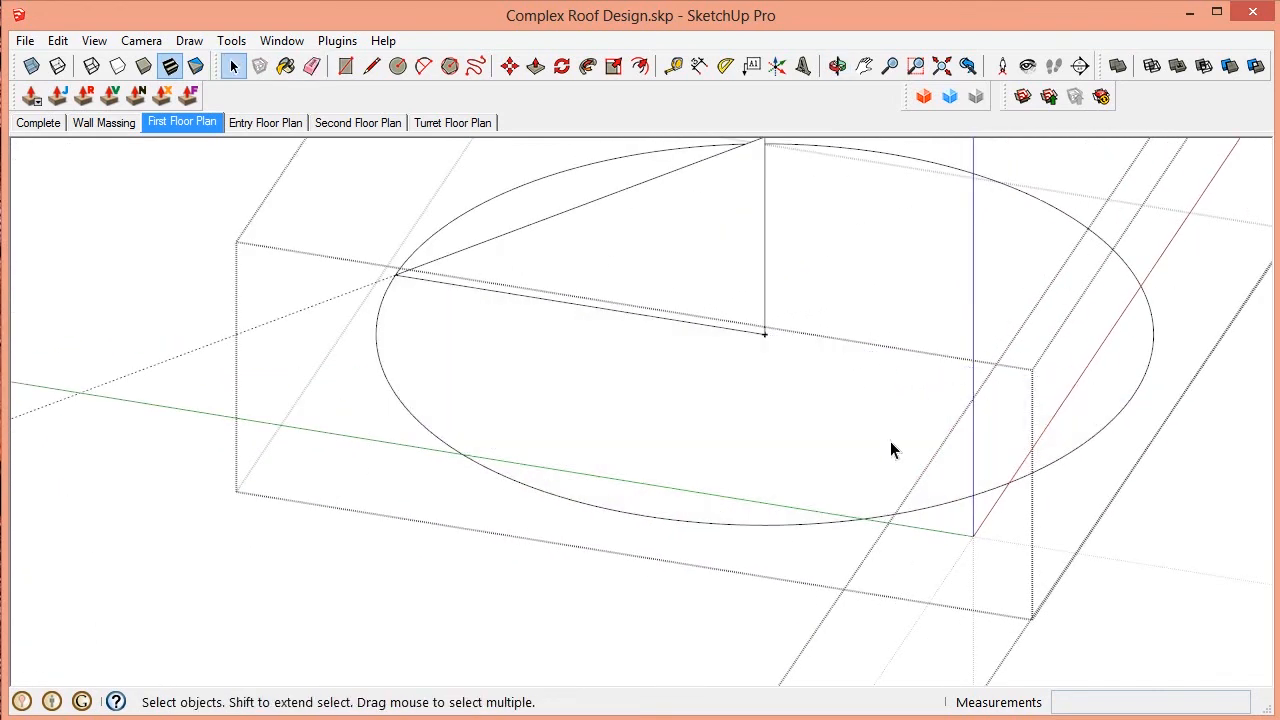
Step: Erase the sloped guide and select the circle's outline as the sweep path for the triangular profile
left_click(910, 511)
middle_click_drag(910, 511, 963, 505)
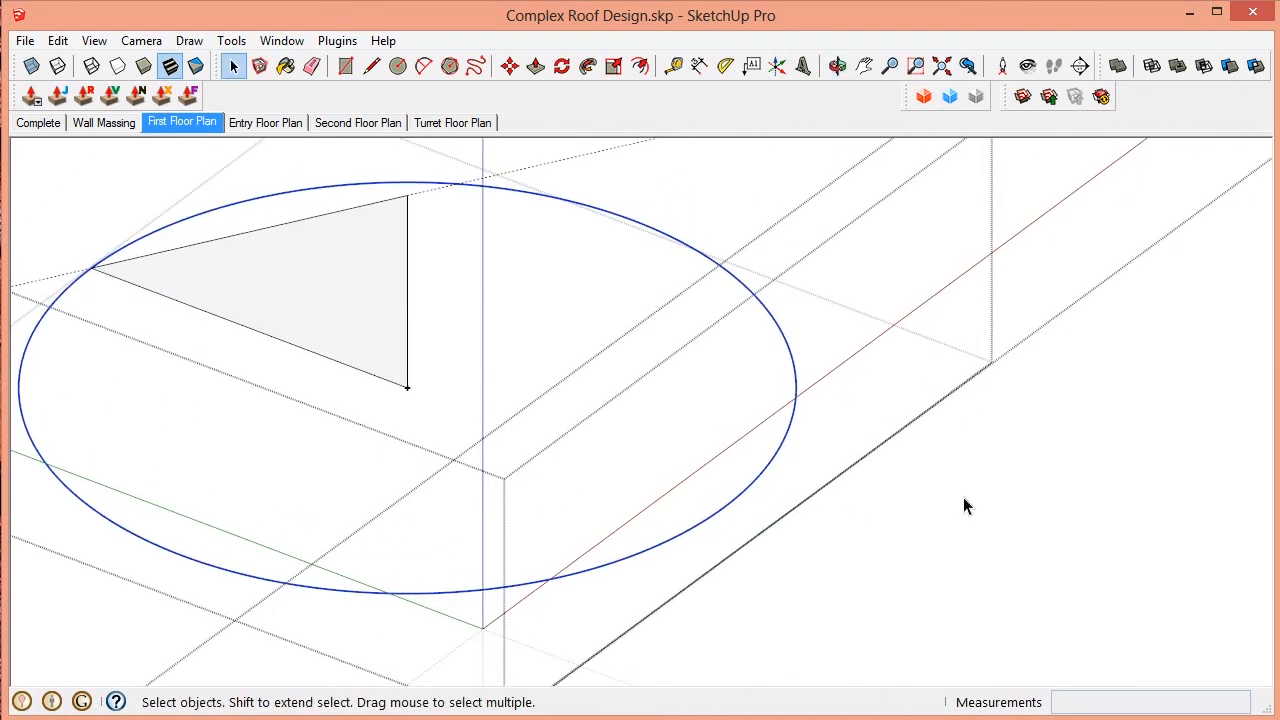
scroll(963, 505, "down", 3)
scroll(900, 300, "down", 2)
key("e")
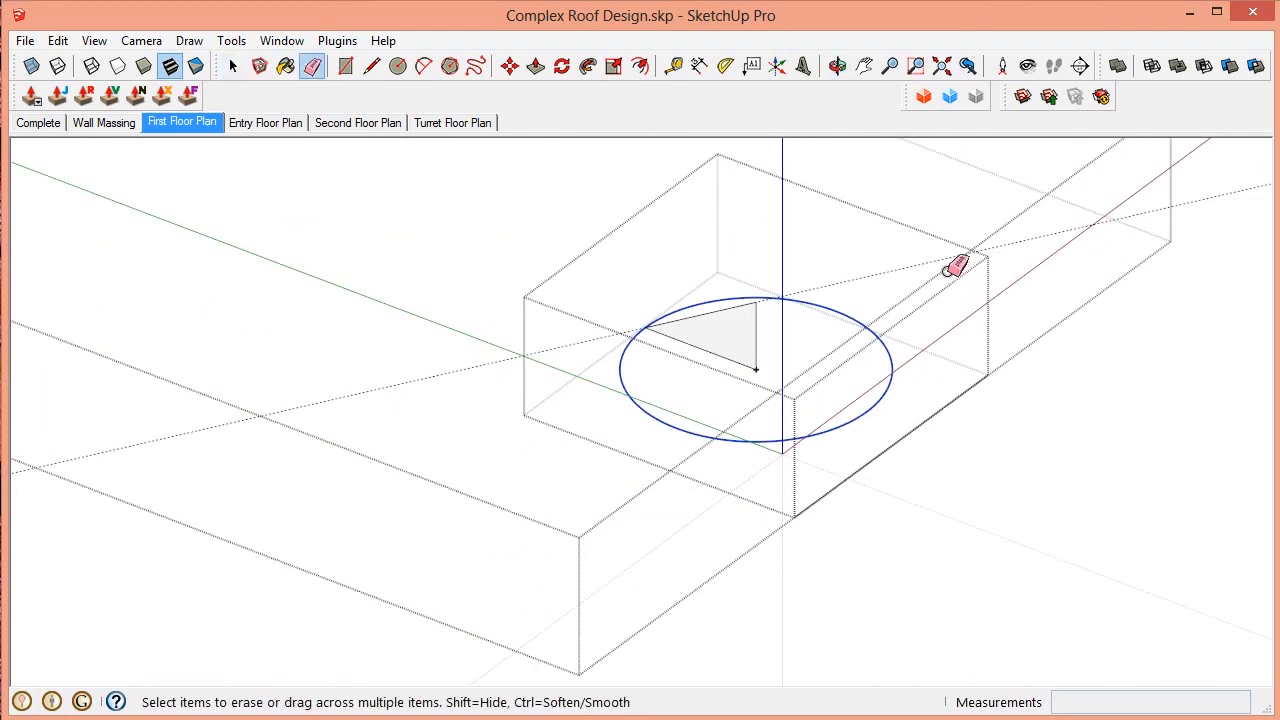
key("Escape")
key("space")
left_click(766, 440)
scroll(703, 330, "up", 5)
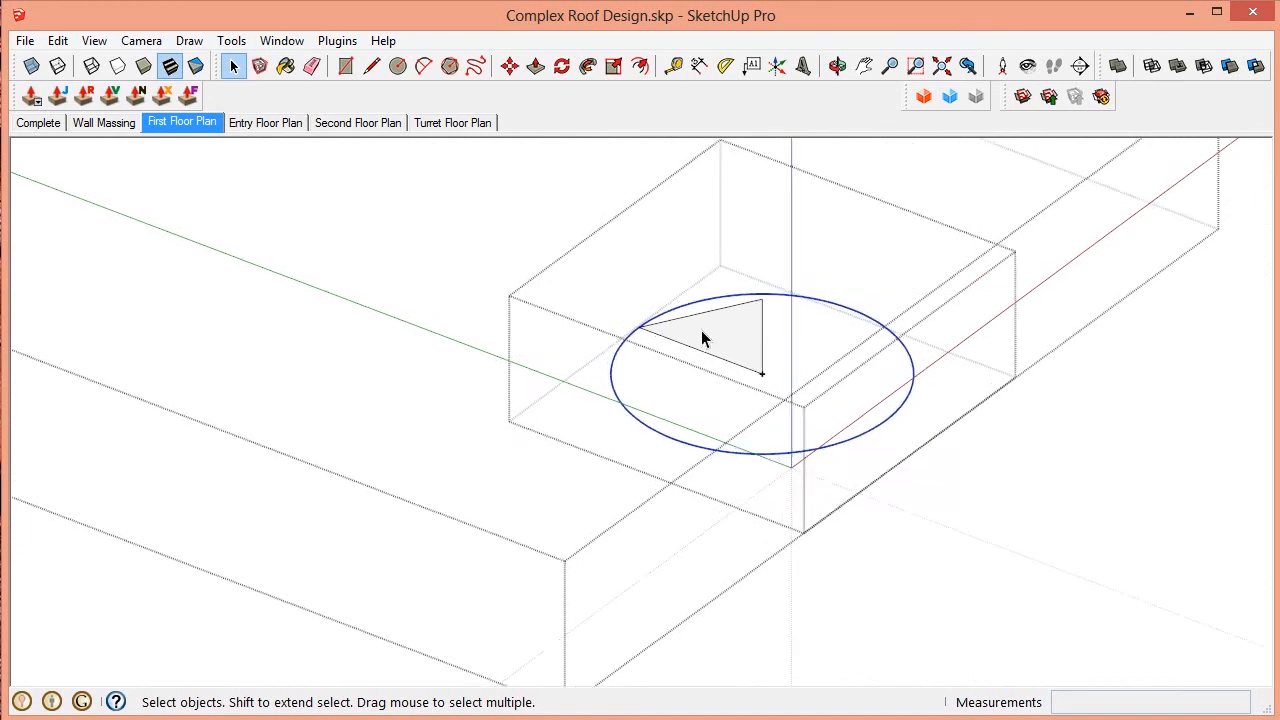
Step: Sweep the triangular profile around the circle's outline with Follow Me to form the turret's conical roof
middle_click_drag(757, 366, 714, 355)
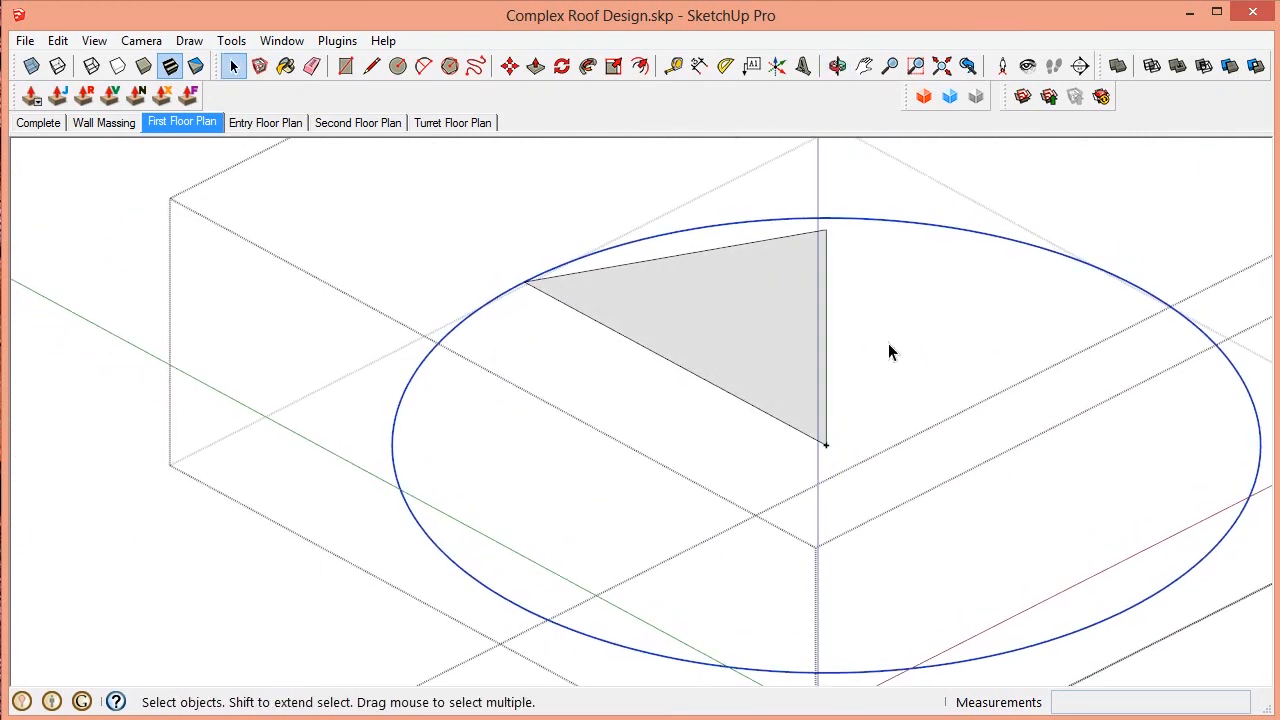
left_click(589, 67)
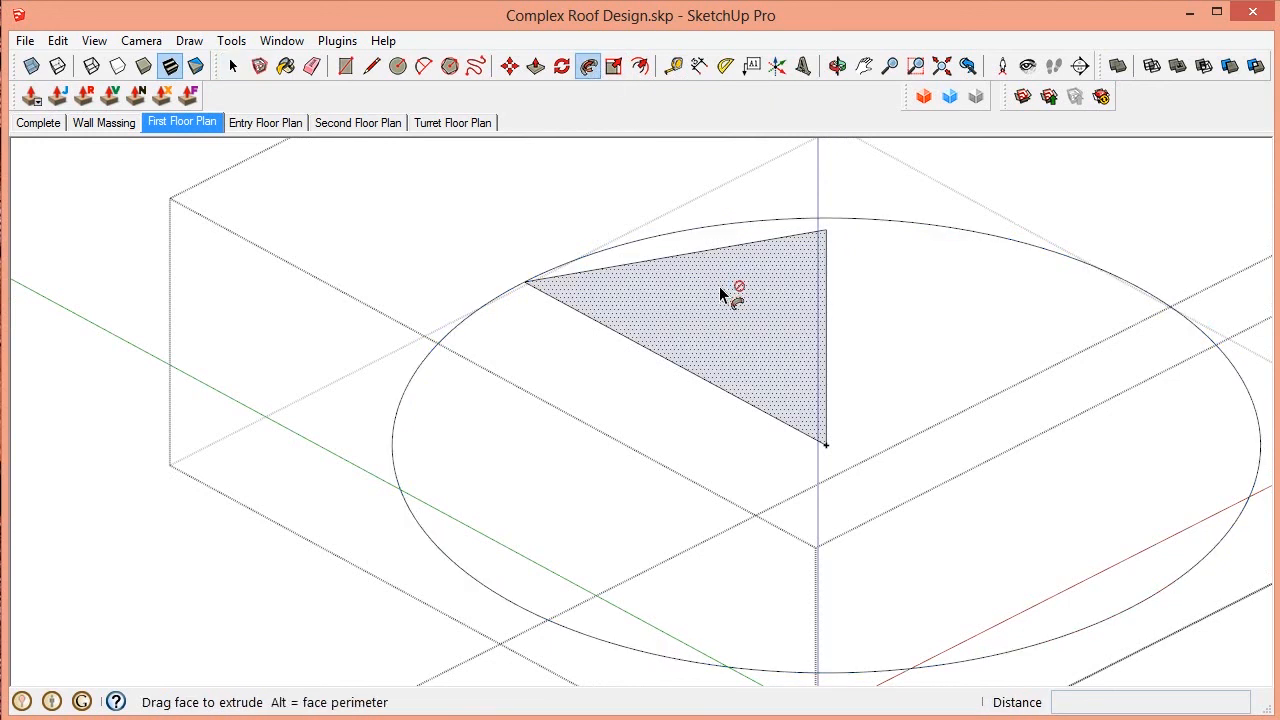
left_click(732, 296)
Step: Inspect the overlapping faces at the cone's apex and turn on the display of hidden geometry
middle_click_drag(845, 412, 565, 532)
scroll(849, 360, "up", 5)
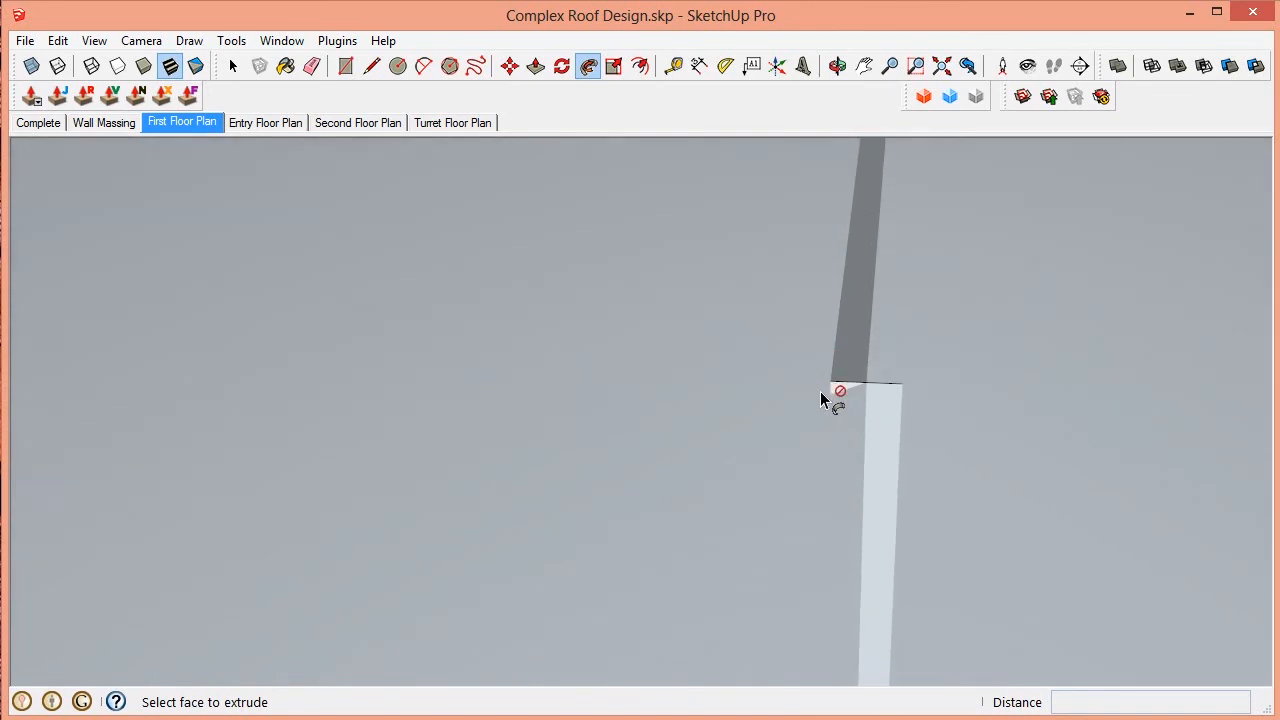
middle_click_drag(829, 394, 1014, 337)
scroll(1005, 328, "down", 2)
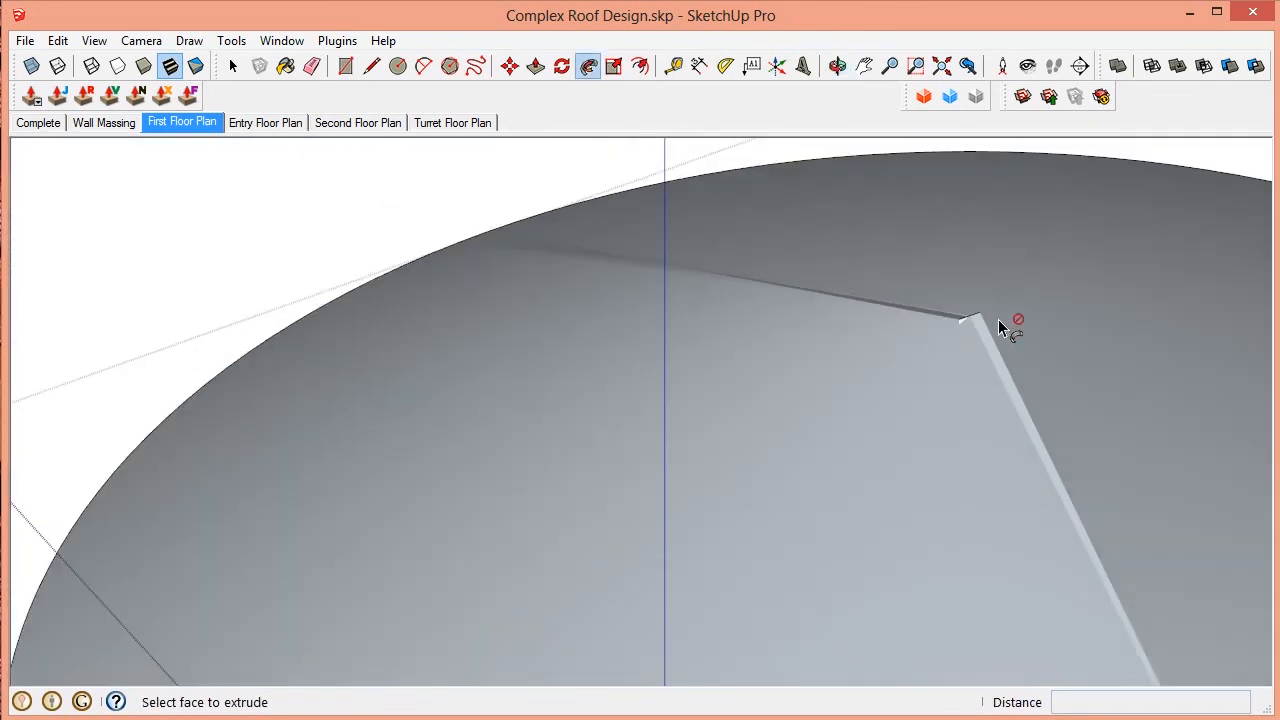
scroll(775, 385, "down", 3)
key("space")
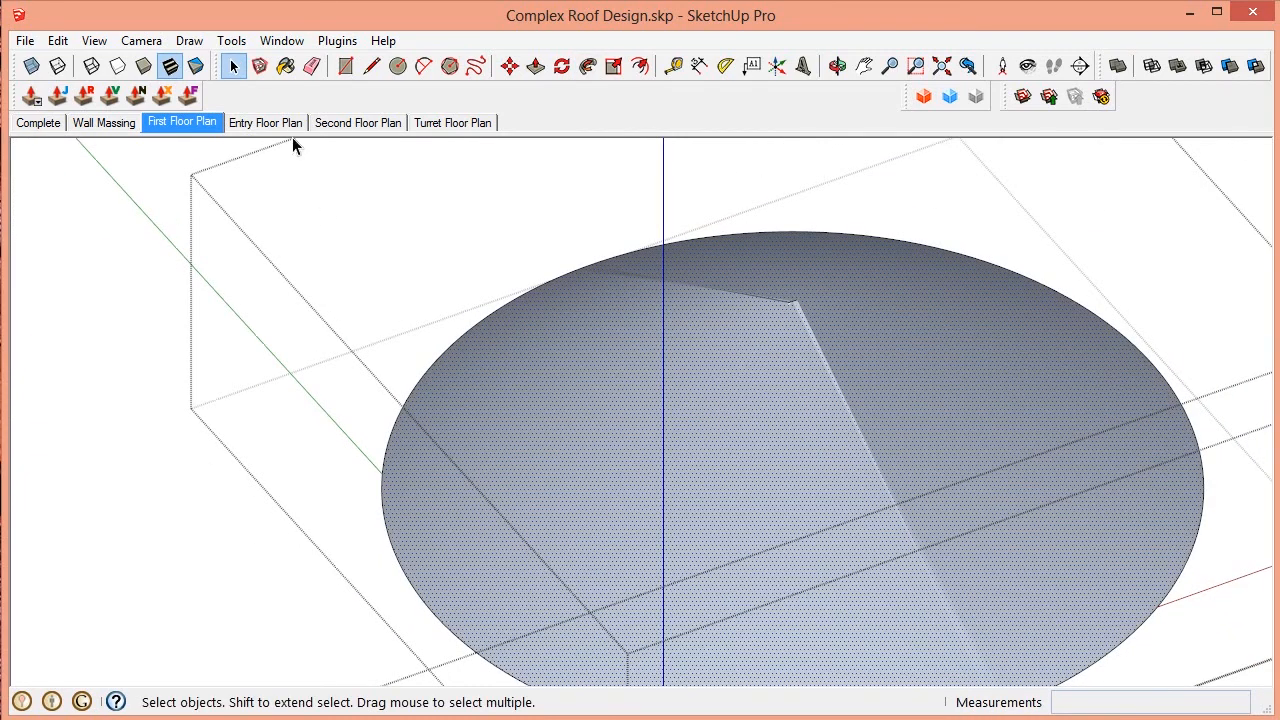
left_click(94, 40)
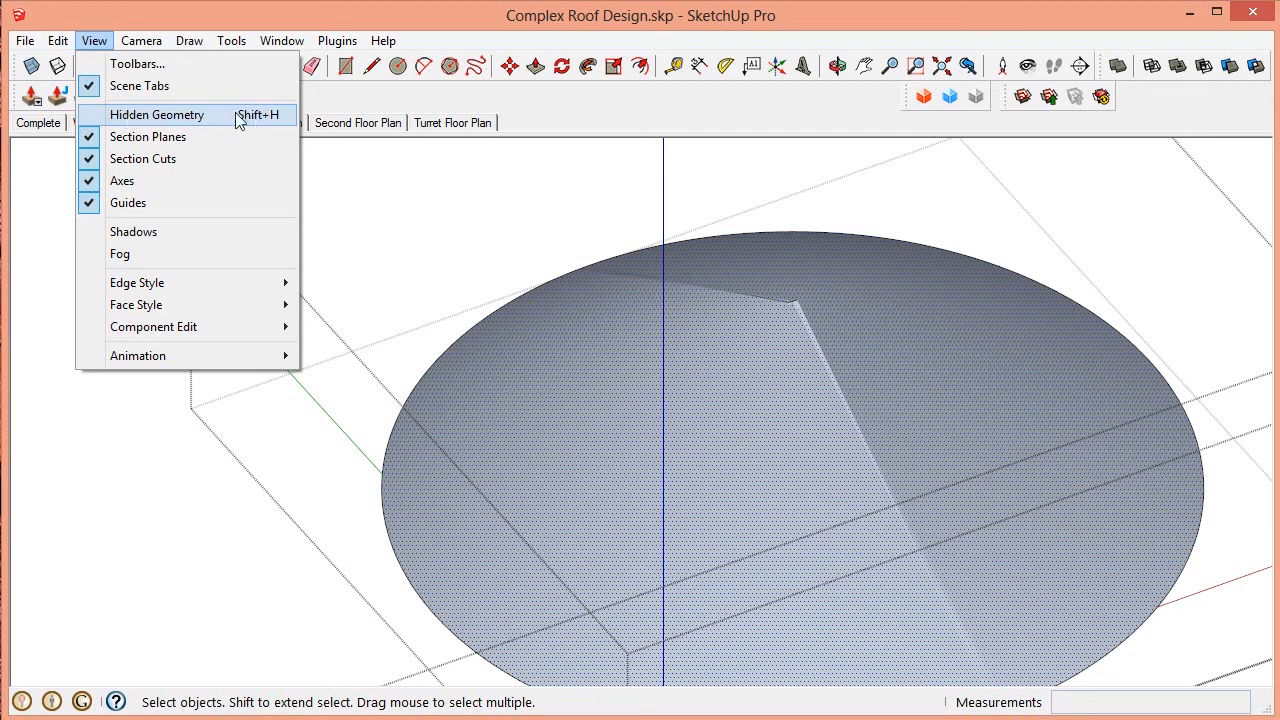
left_click(179, 116)
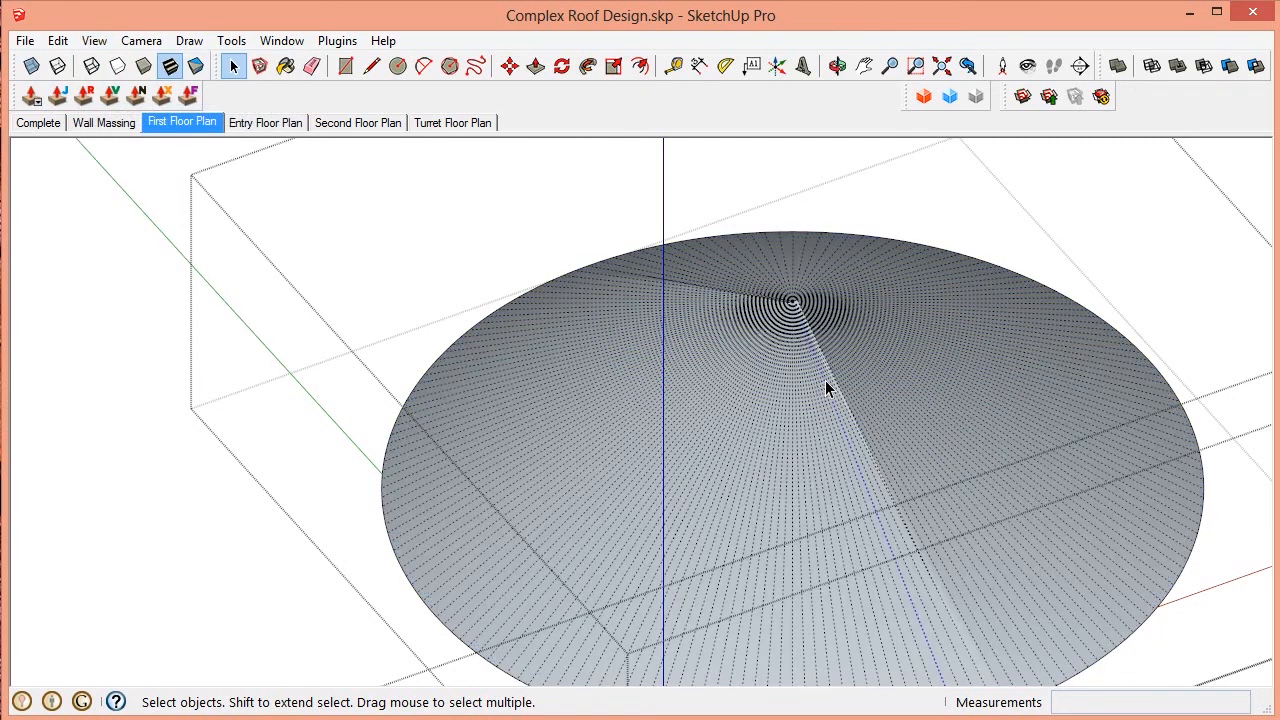
Step: Erase the edges of the stray sliver faces on one side of the cone's apex
scroll(827, 380, "up", 6)
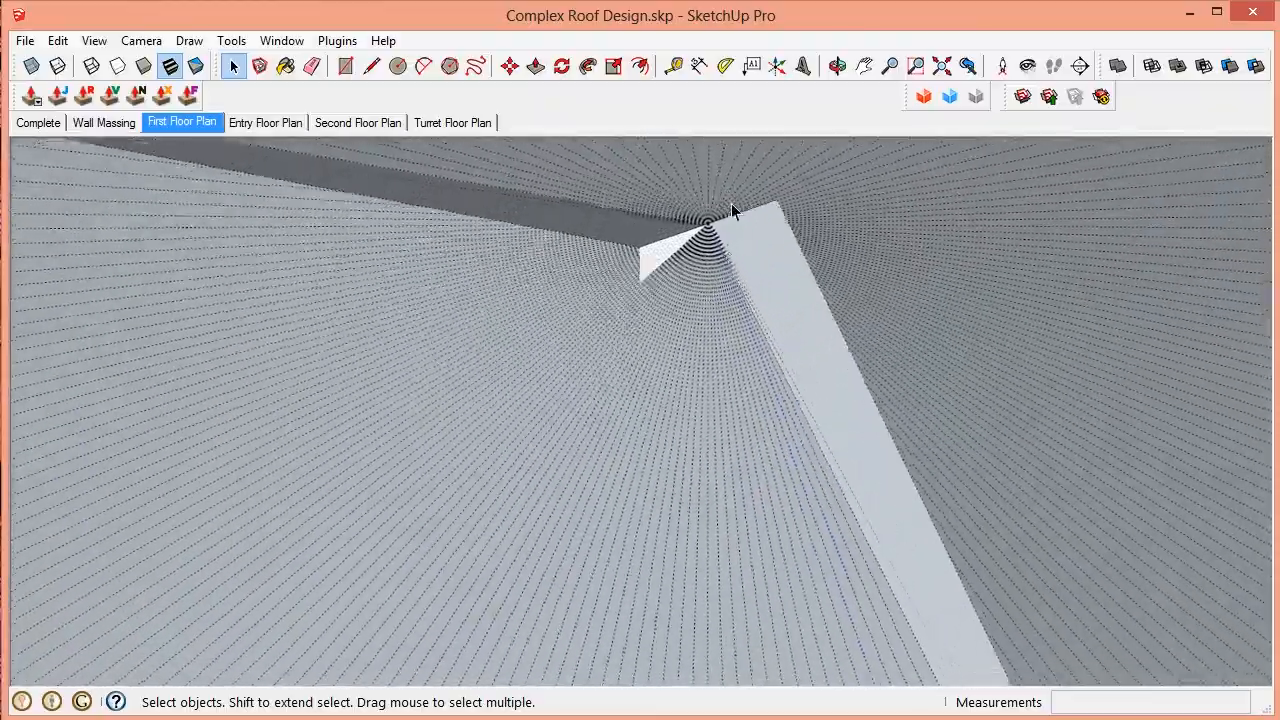
middle_click_drag(729, 209, 309, 291)
scroll(765, 300, "up", 3)
scroll(768, 252, "up", 2)
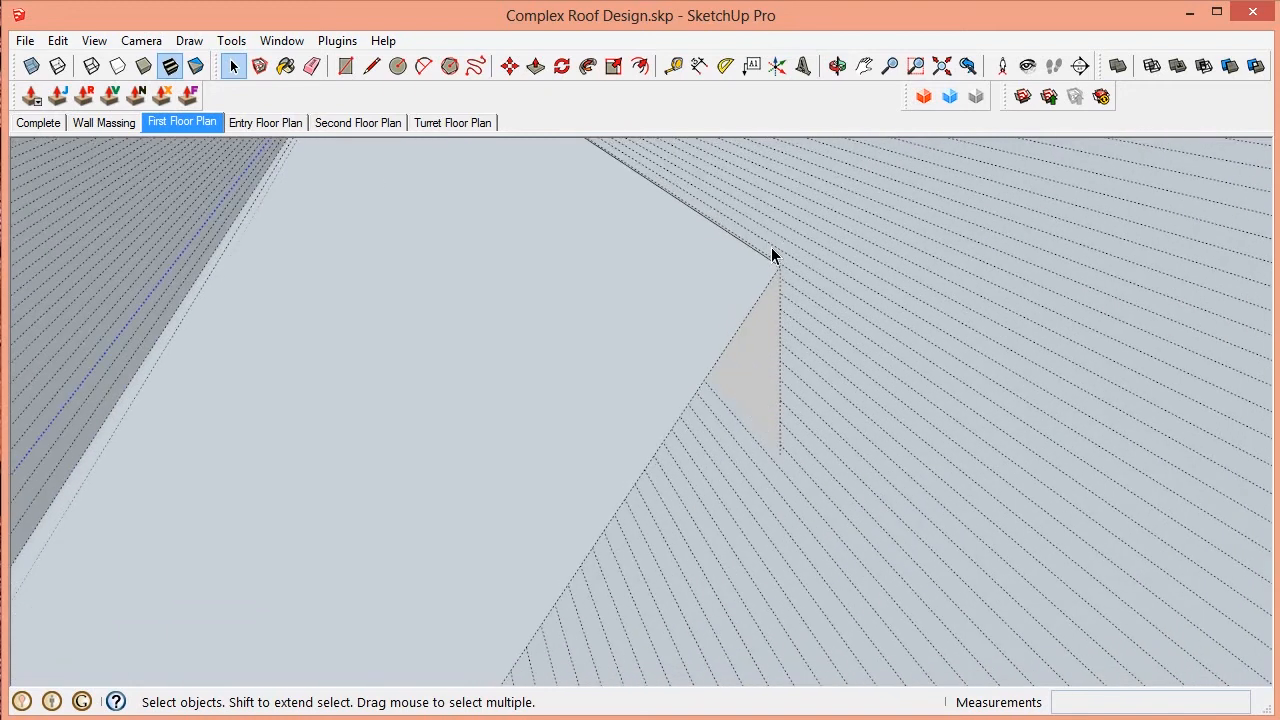
mouse_move(771, 257)
middle_mouse_down()
mouse_move(731, 280)
mouse_move(731, 294)
middle_mouse_up()
key("e")
left_click(769, 303)
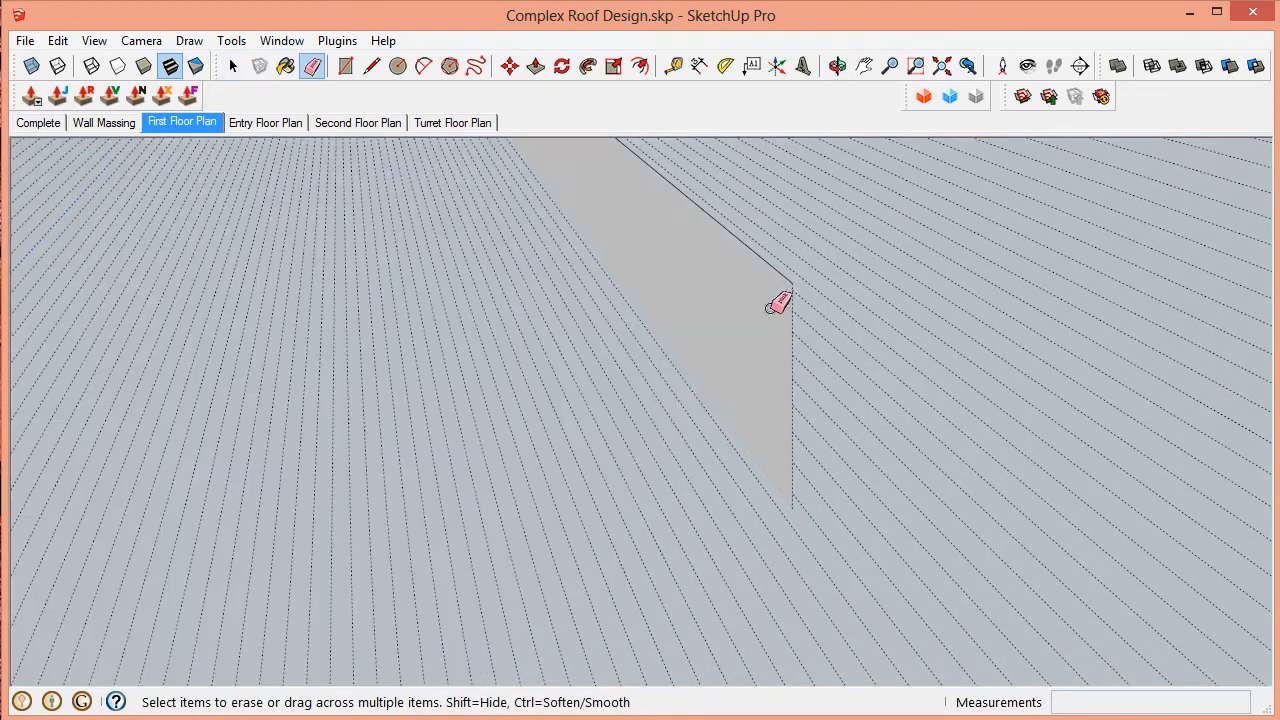
scroll(799, 306, "up", 2)
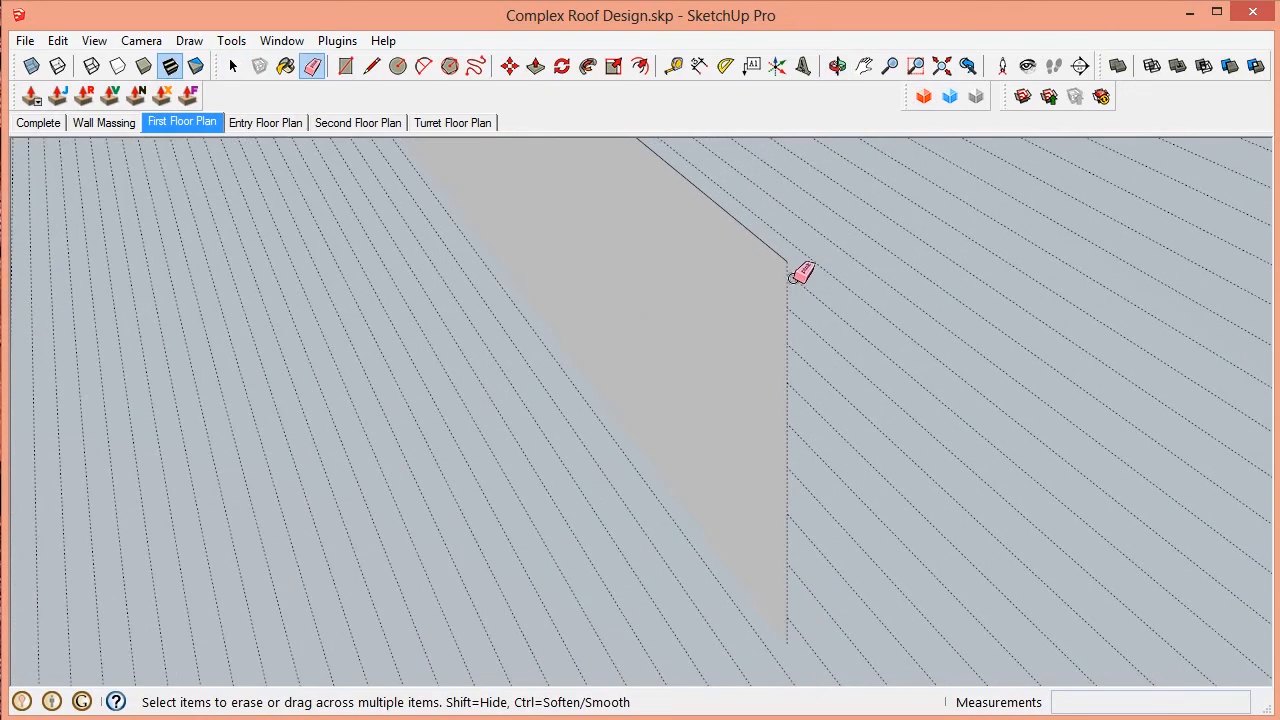
left_click(785, 293)
scroll(803, 257, "up", 1)
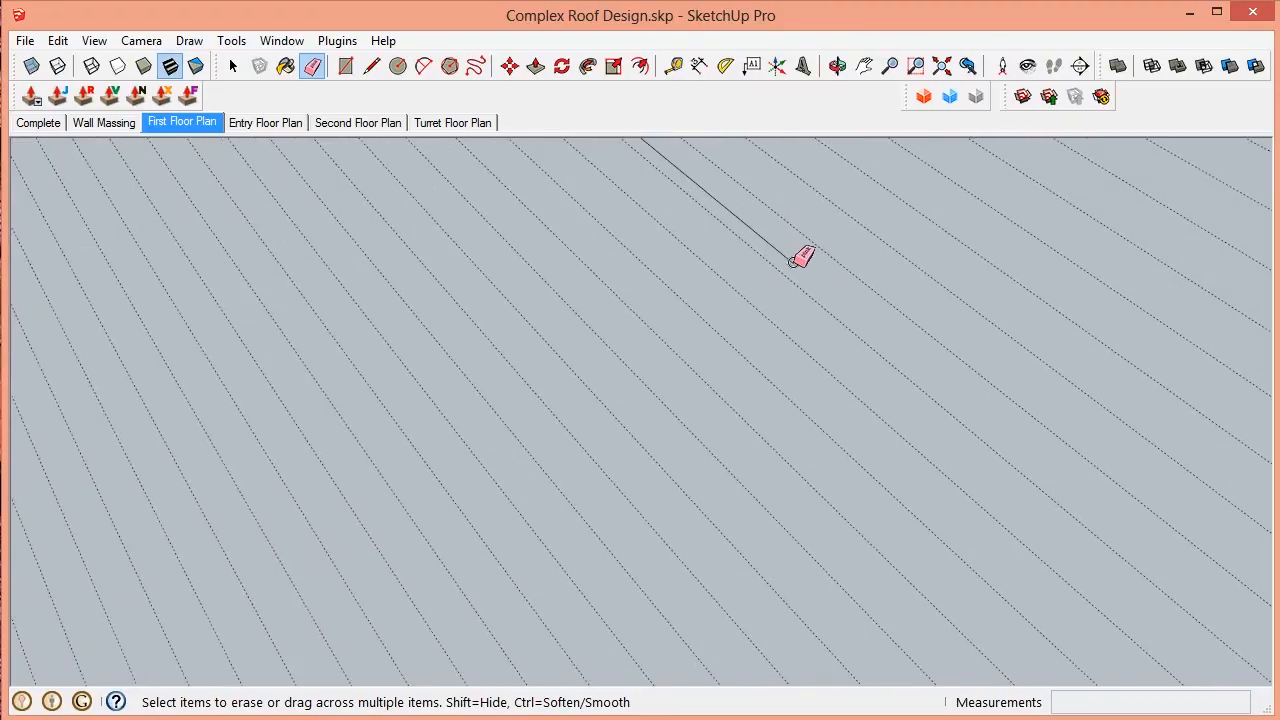
left_click(795, 260)
Step: Erase the remaining stray strip and its leftover edges on the other side of the cone's apex
scroll(761, 418, "down", 4)
scroll(740, 416, "down", 2)
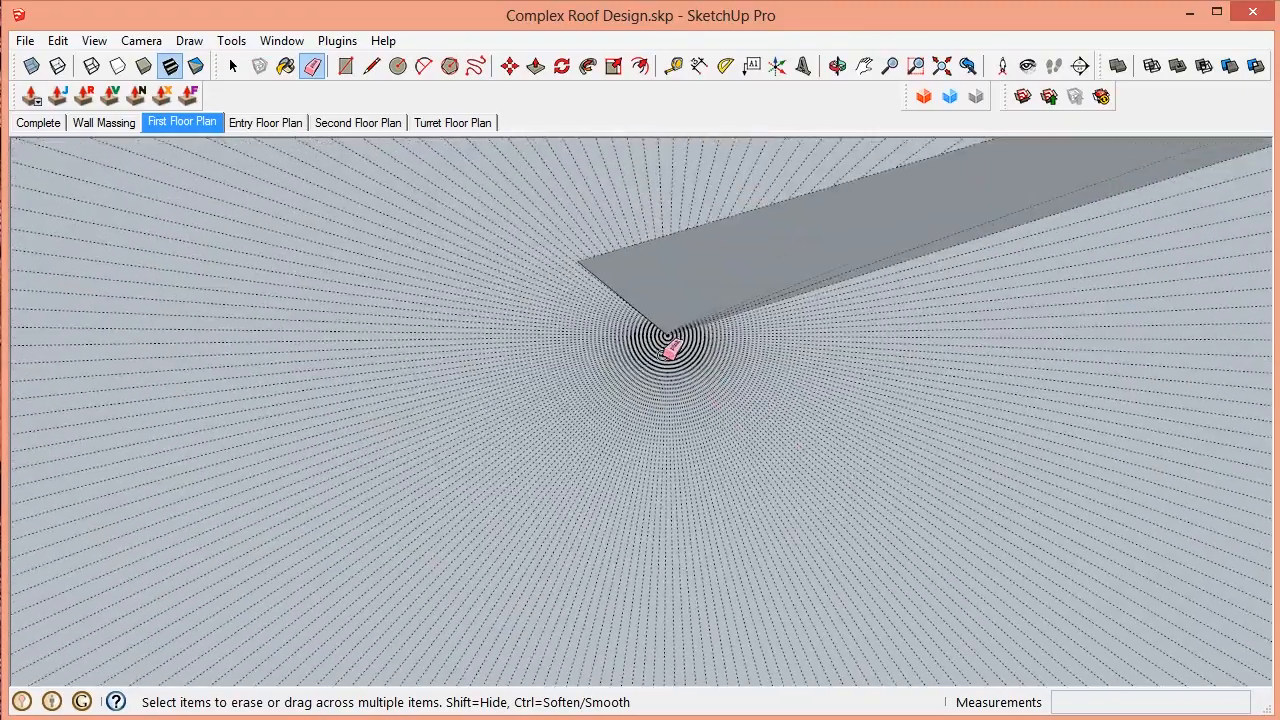
middle_click_drag(671, 346, 1148, 370)
scroll(474, 414, "up", 5)
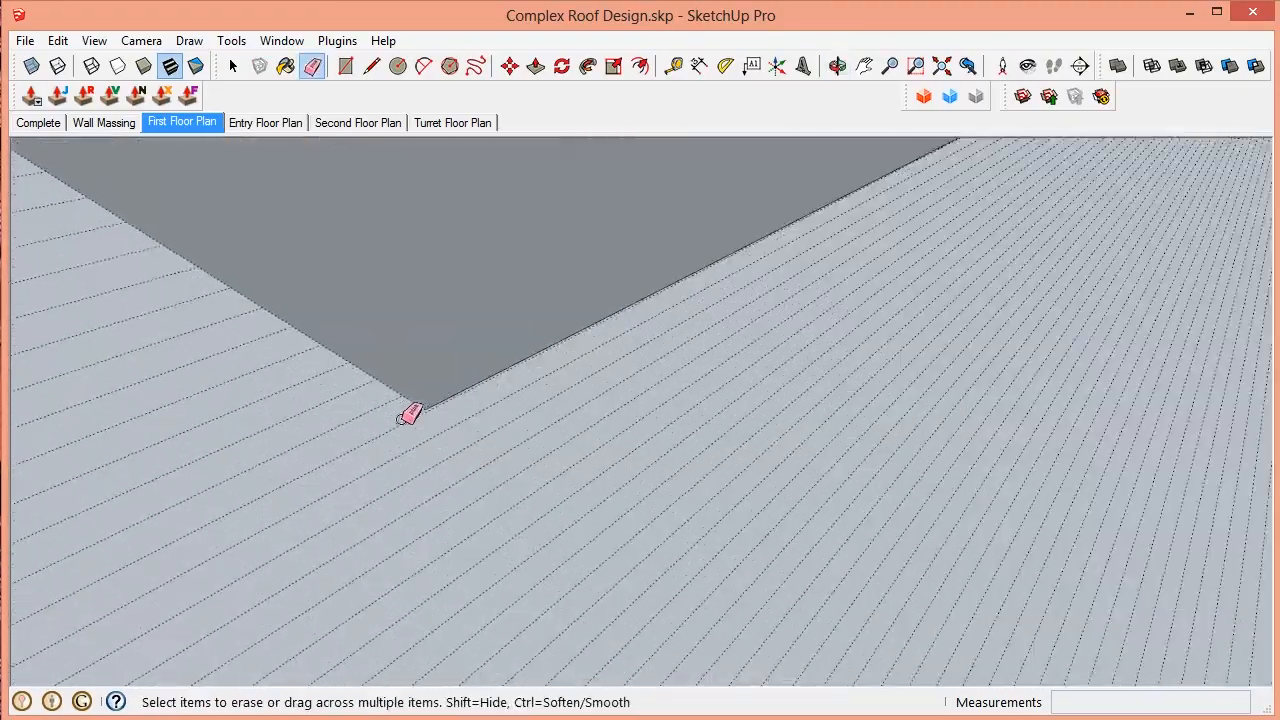
left_click(440, 375)
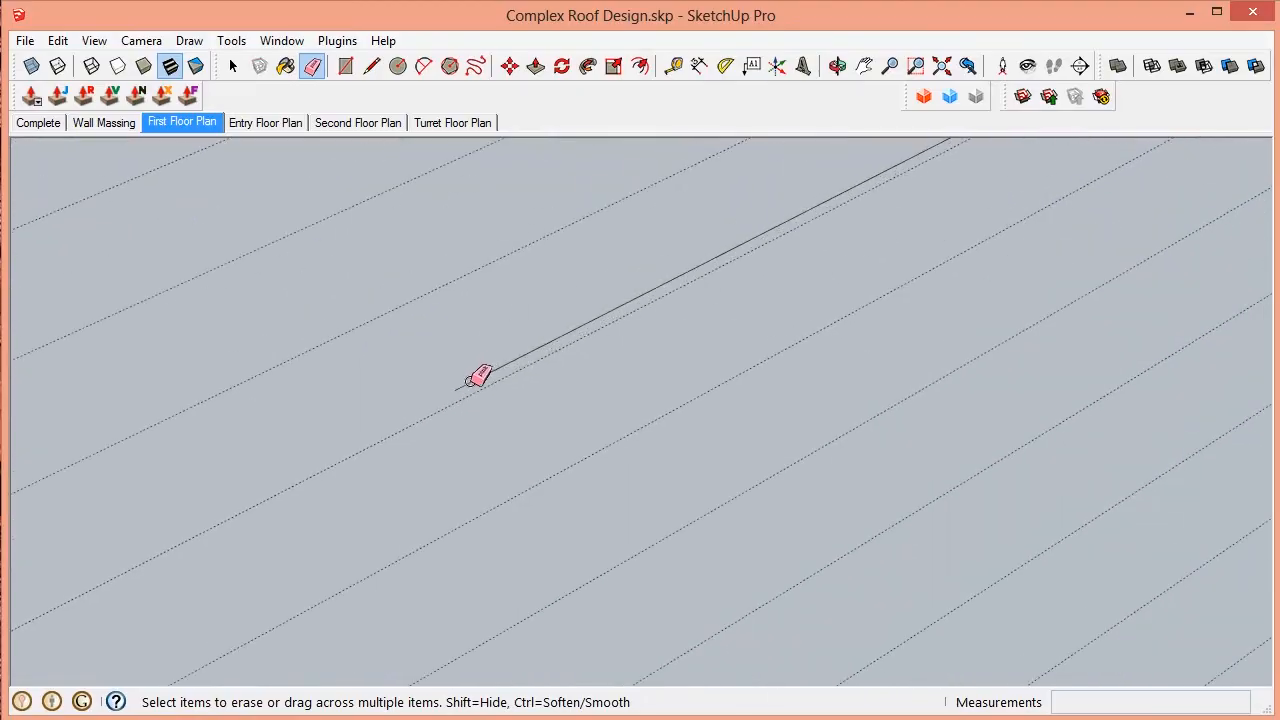
mouse_move(466, 374)
left_mouse_down()
mouse_move(489, 366)
mouse_move(368, 485)
left_mouse_up()
scroll(560, 451, "down", 6)
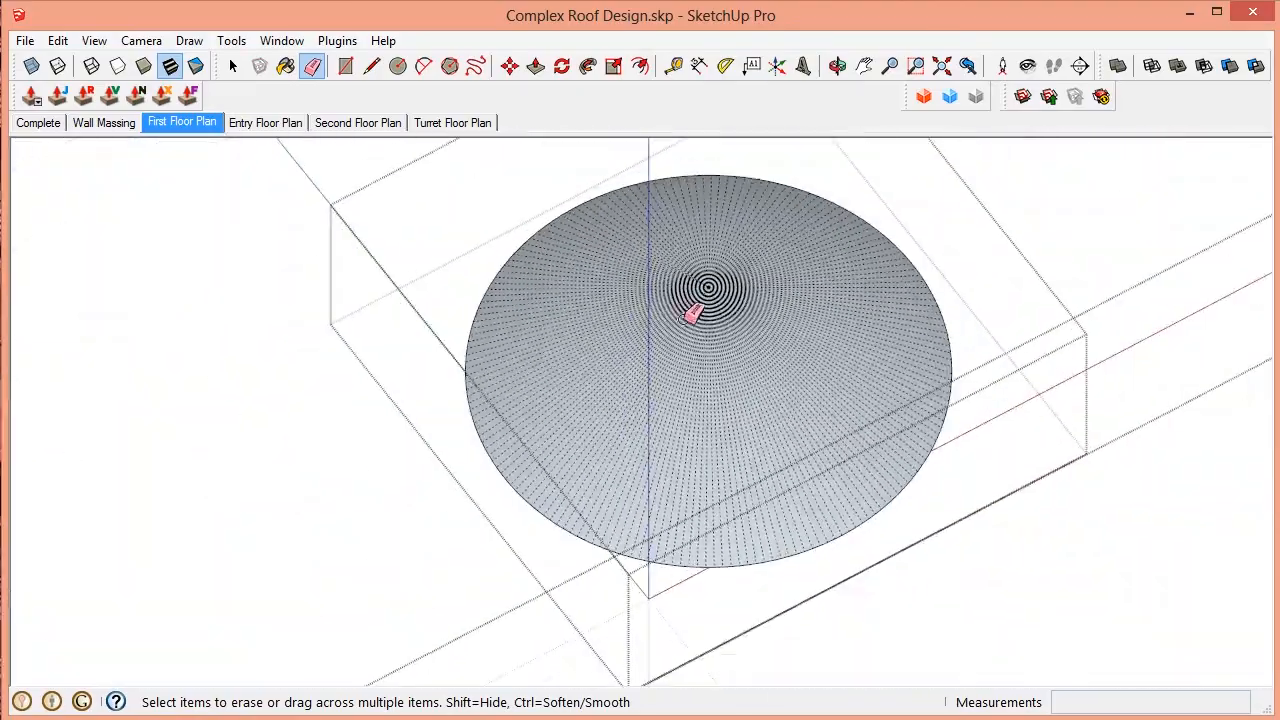
Step: Turn off the display of hidden geometry so the cone is shown as one smooth surface
mouse_move(784, 430)
middle_mouse_down()
mouse_move(771, 457)
mouse_move(715, 226)
middle_mouse_up()
scroll(865, 447, "up", 3)
key("space")
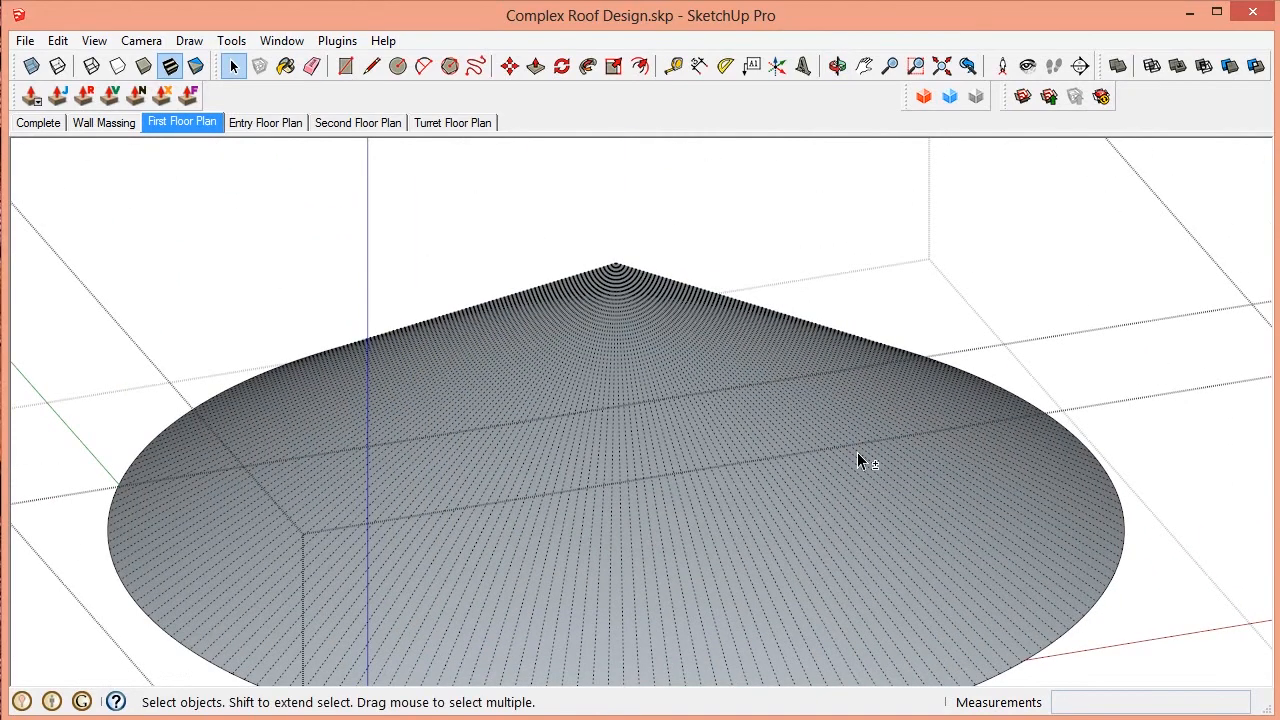
key("shift+h")
scroll(857, 460, "down", 4)
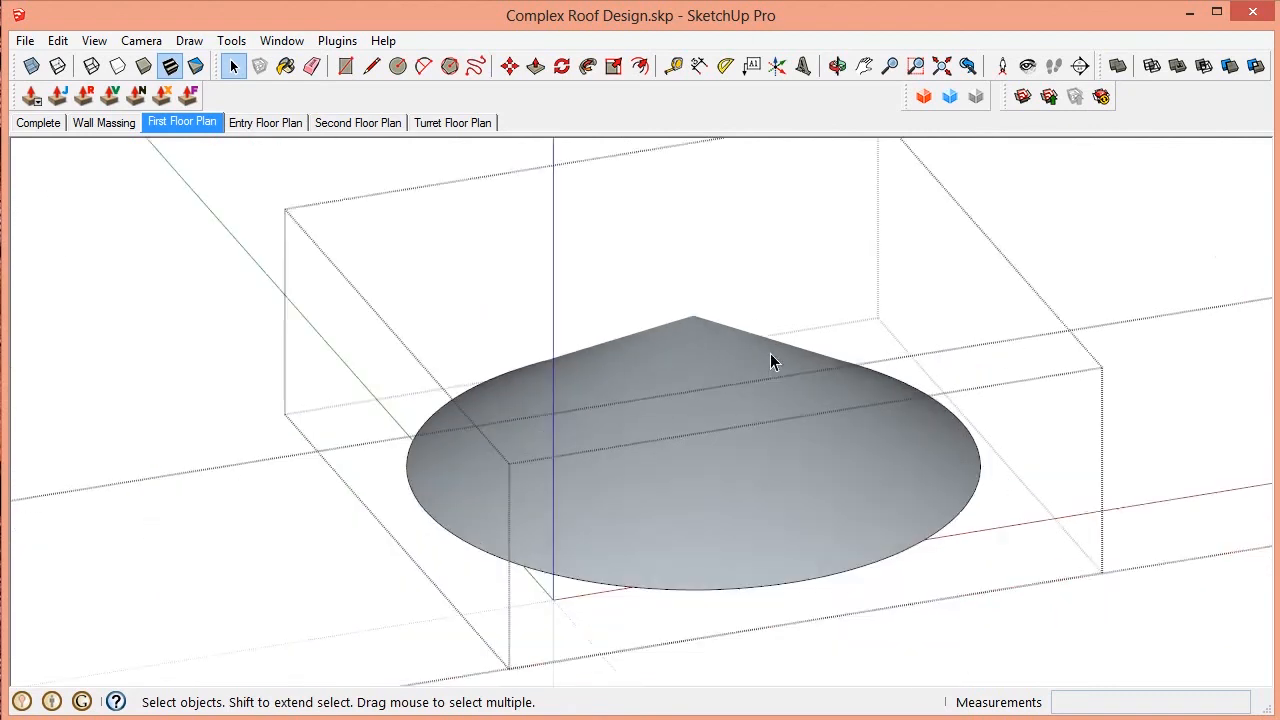
Step: Delete the flat circular face on the underside of the turret cone
middle_click_drag(809, 457, 589, 234)
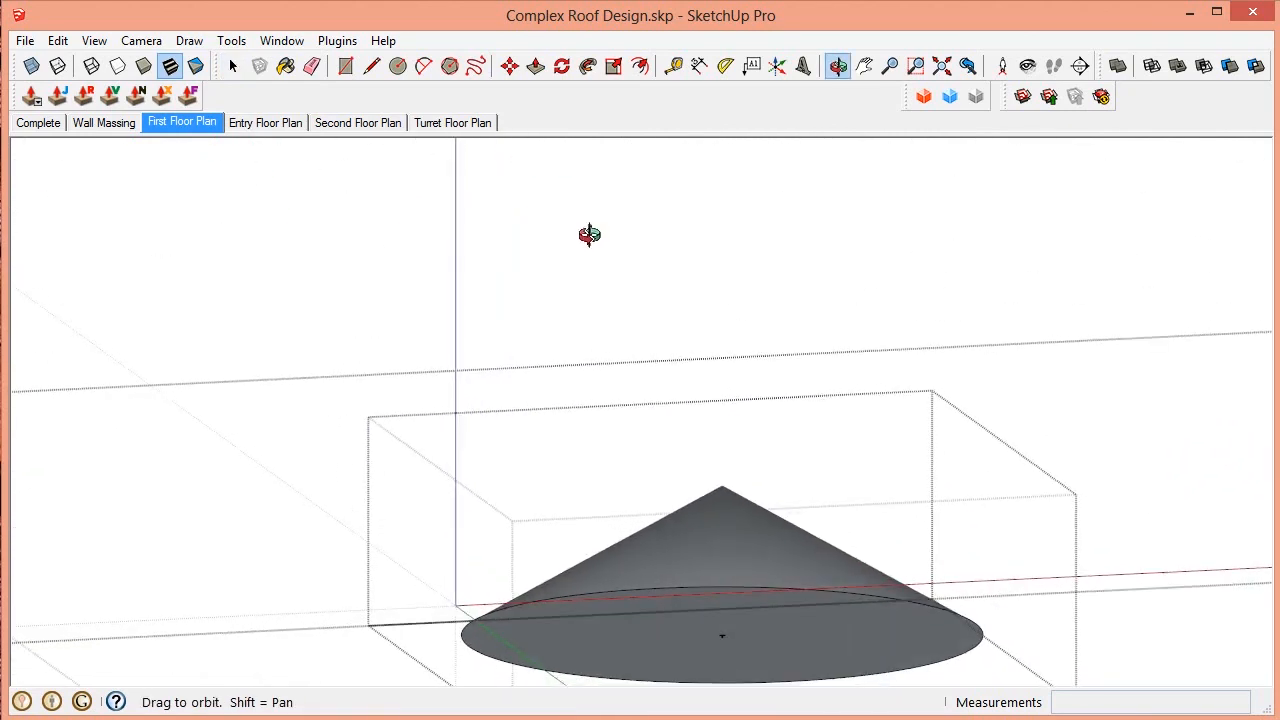
scroll(860, 655, "down", 2)
middle_click_drag(857, 678, 823, 630, "shift")
scroll(784, 590, "up", 1)
left_click(702, 598)
scroll(702, 598, "up", 4)
middle_click_drag(702, 598, 683, 514)
scroll(742, 582, "down", 3)
key("Delete")
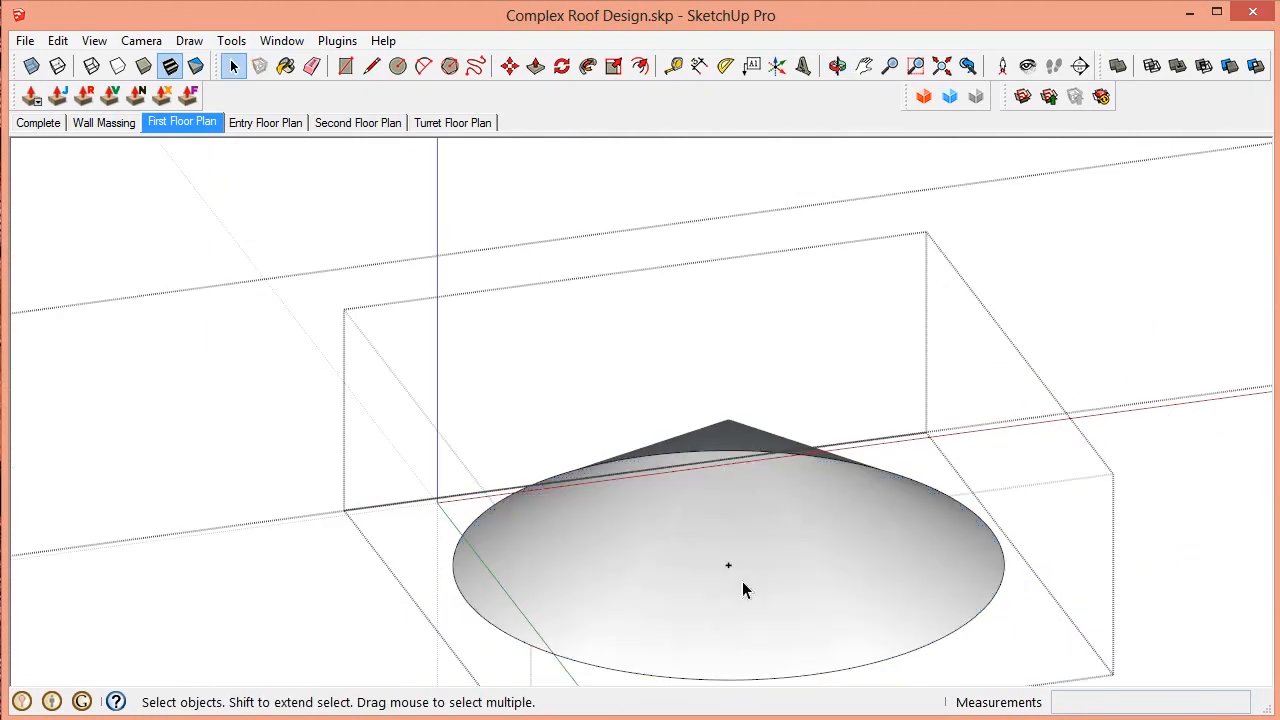
Step: Unhide the main roof so it is shown together with the turret cone
key("e")
key("space")
mouse_move(760, 551)
middle_mouse_down()
mouse_move(739, 548)
mouse_move(749, 674)
mouse_move(745, 524)
middle_mouse_up()
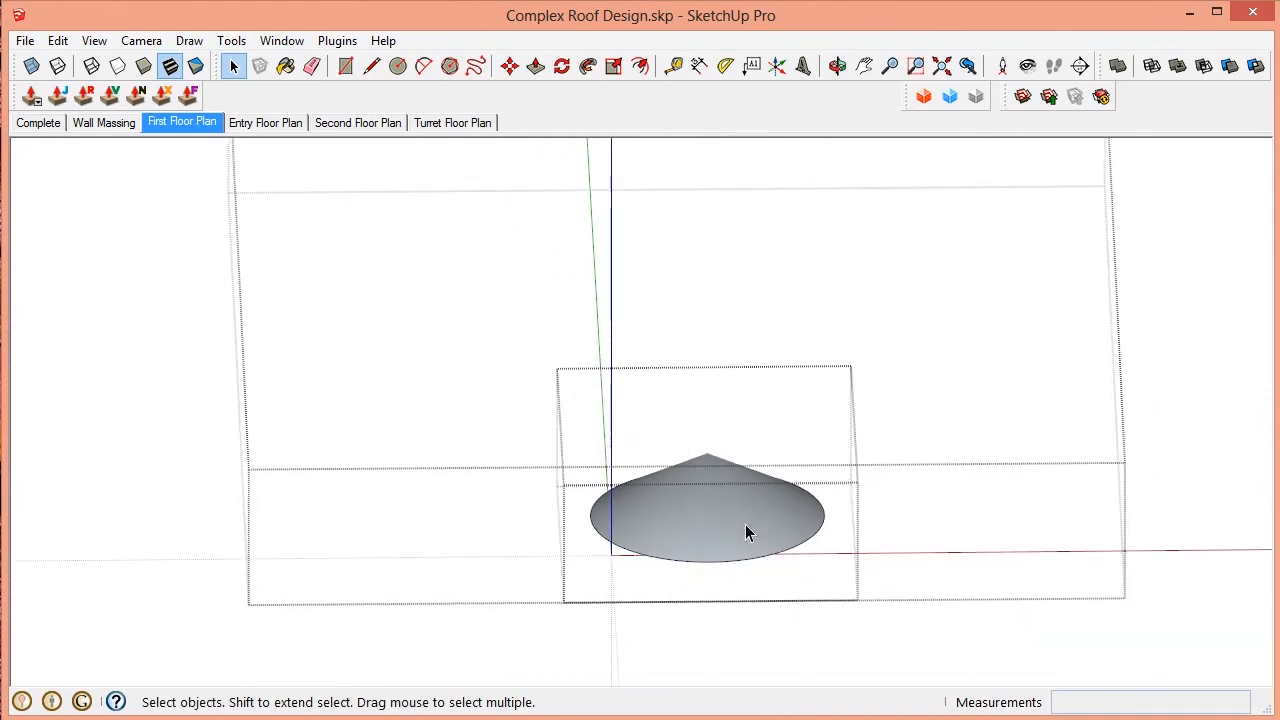
key("ctrl+shift+h")
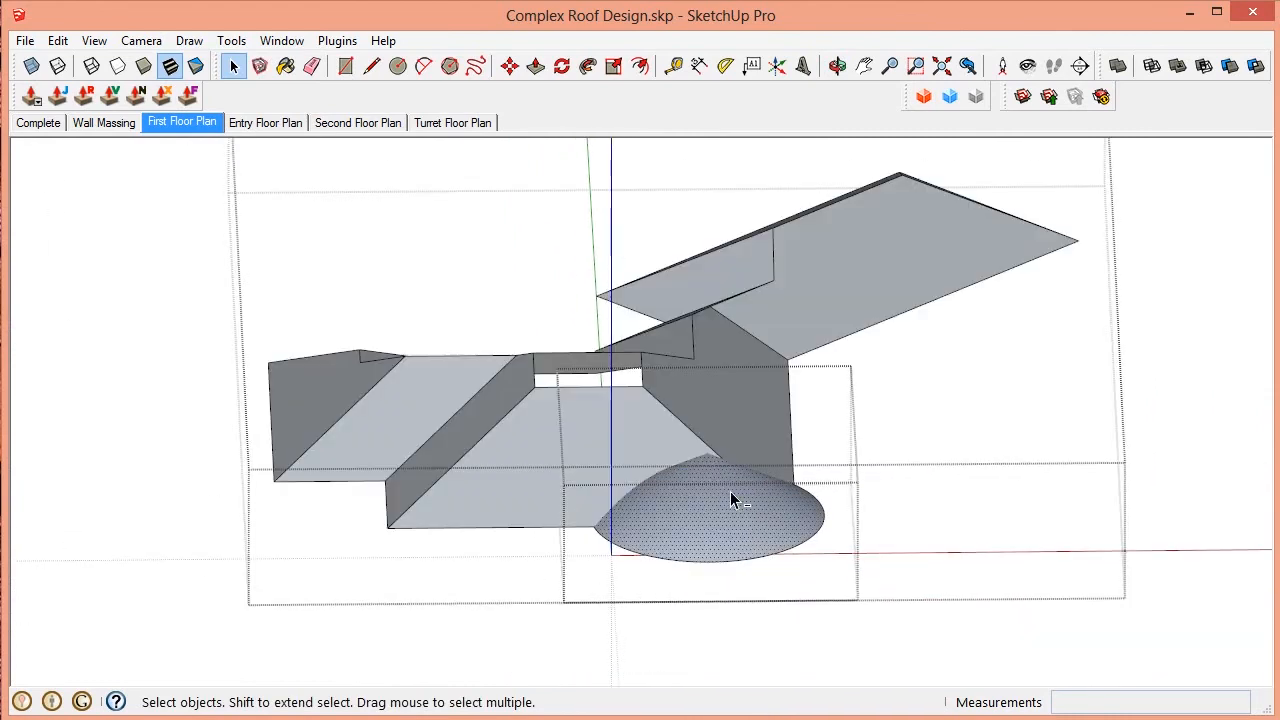
Step: Examine where the turret cone meets the main roof planes
mouse_move(730, 491)
middle_mouse_down()
mouse_move(380, 486)
mouse_move(23, 394)
mouse_move(537, 476)
mouse_move(880, 429)
mouse_move(1043, 440)
mouse_move(1020, 526)
mouse_move(920, 565)
mouse_move(794, 537)
mouse_move(771, 503)
mouse_move(429, 514)
mouse_move(367, 549)
mouse_move(620, 250)
mouse_move(843, 29)
mouse_move(1014, 246)
mouse_move(982, 330)
mouse_move(843, 414)
mouse_move(597, 514)
mouse_move(529, 603)
mouse_move(803, 206)
mouse_move(683, 380)
mouse_move(749, 363)
mouse_move(596, 386)
mouse_move(237, 266)
mouse_move(531, 143)
mouse_move(494, 291)
mouse_move(261, 254)
mouse_move(766, 283)
middle_mouse_up()
scroll(794, 537, "up", 5)
scroll(677, 374, "up", 4)
scroll(748, 328, "down", 5)
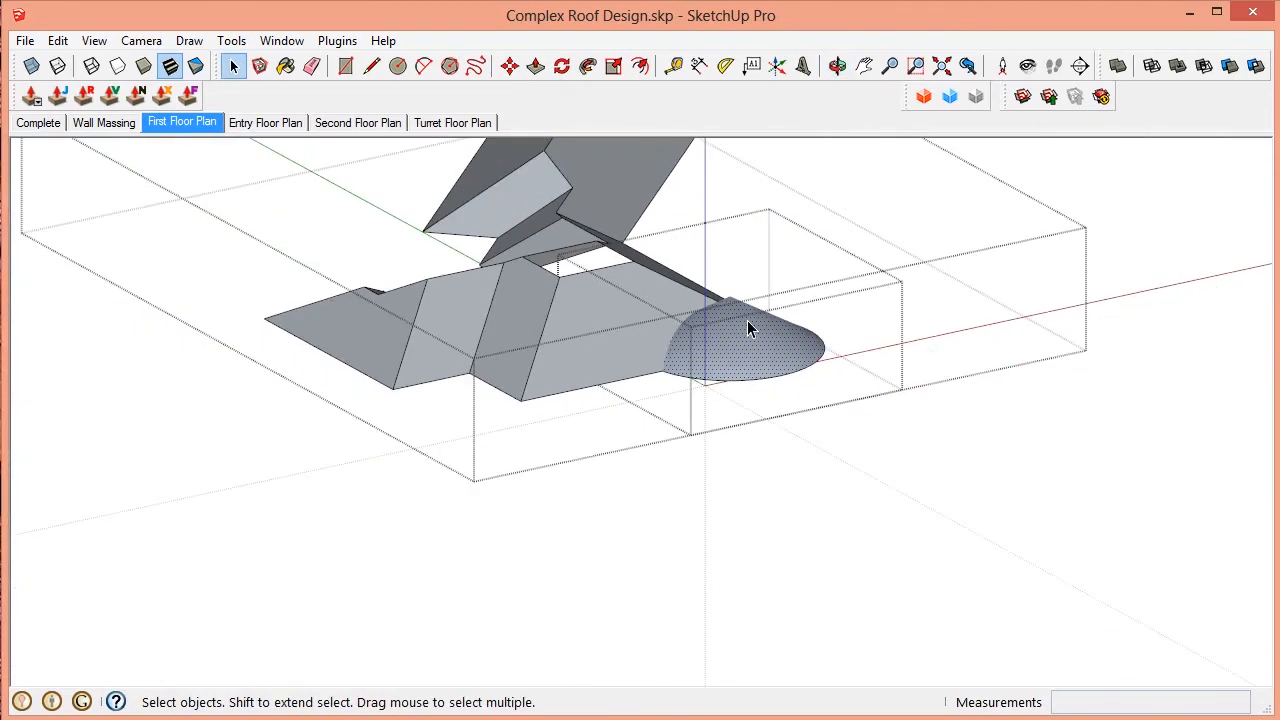
scroll(716, 390, "up", 6)
mouse_move(714, 337)
middle_mouse_down()
mouse_move(514, 354)
mouse_move(792, 388)
middle_mouse_up()
scroll(792, 388, "down", 2)
scroll(792, 388, "down", 2)
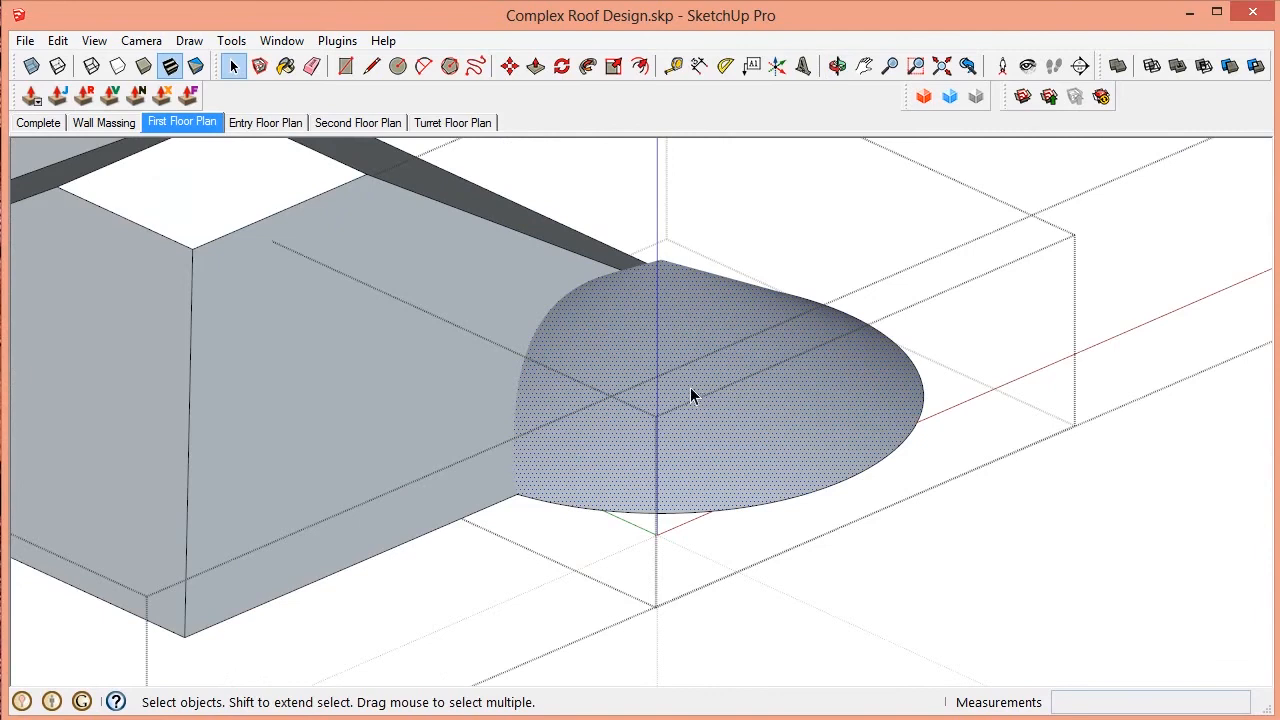
Step: Leave the turret group and explode both the turret cone group and the main roof group
key("Escape")
left_click(644, 363)
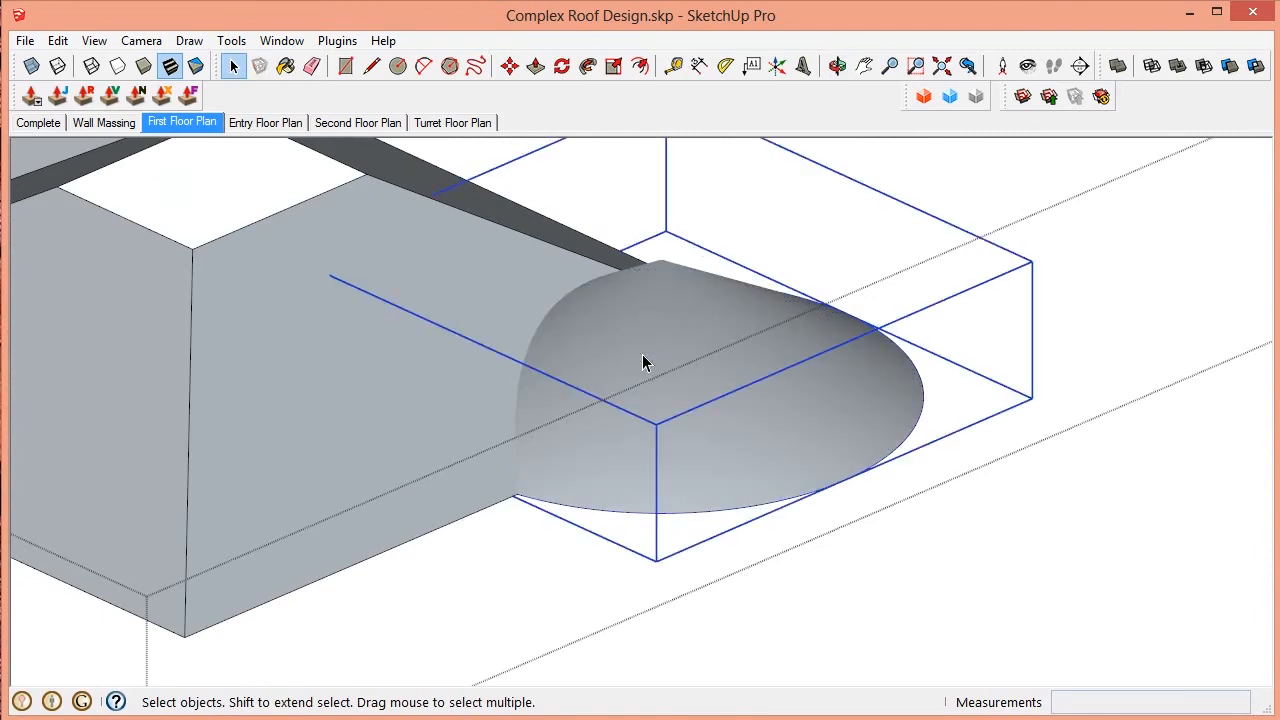
right_click(644, 363)
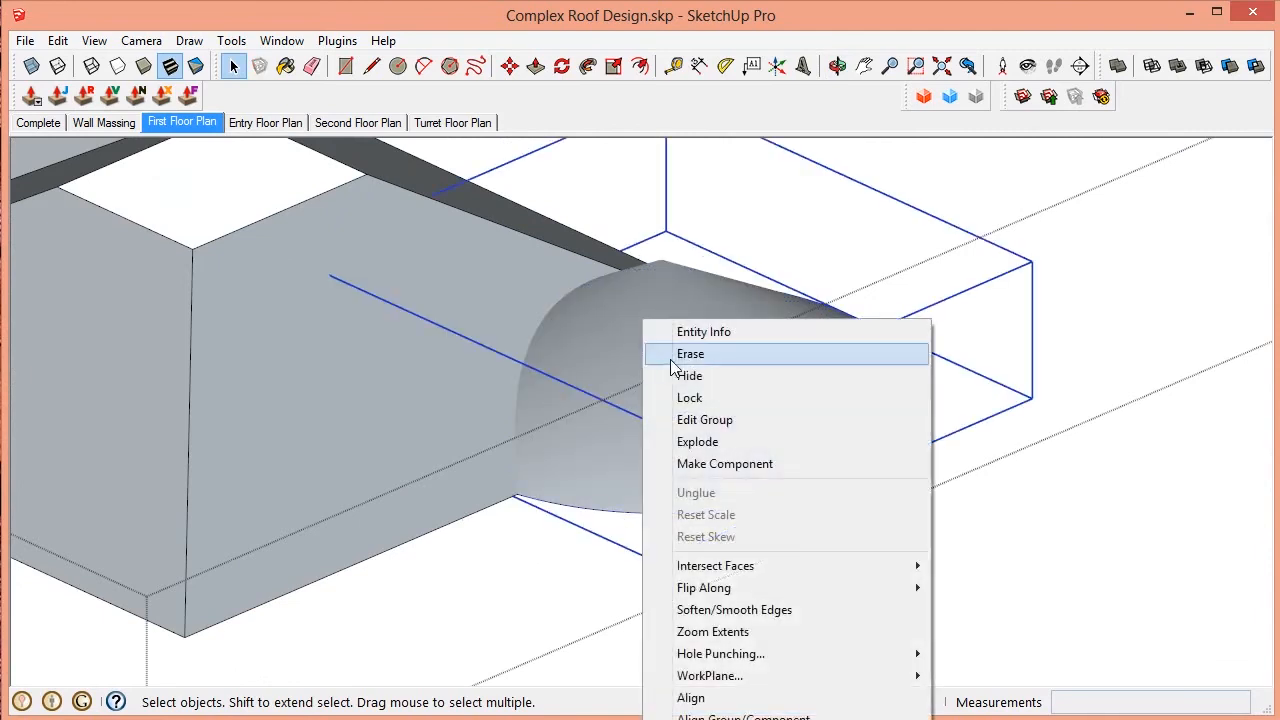
left_click(698, 442)
left_click(400, 350)
right_click(399, 340)
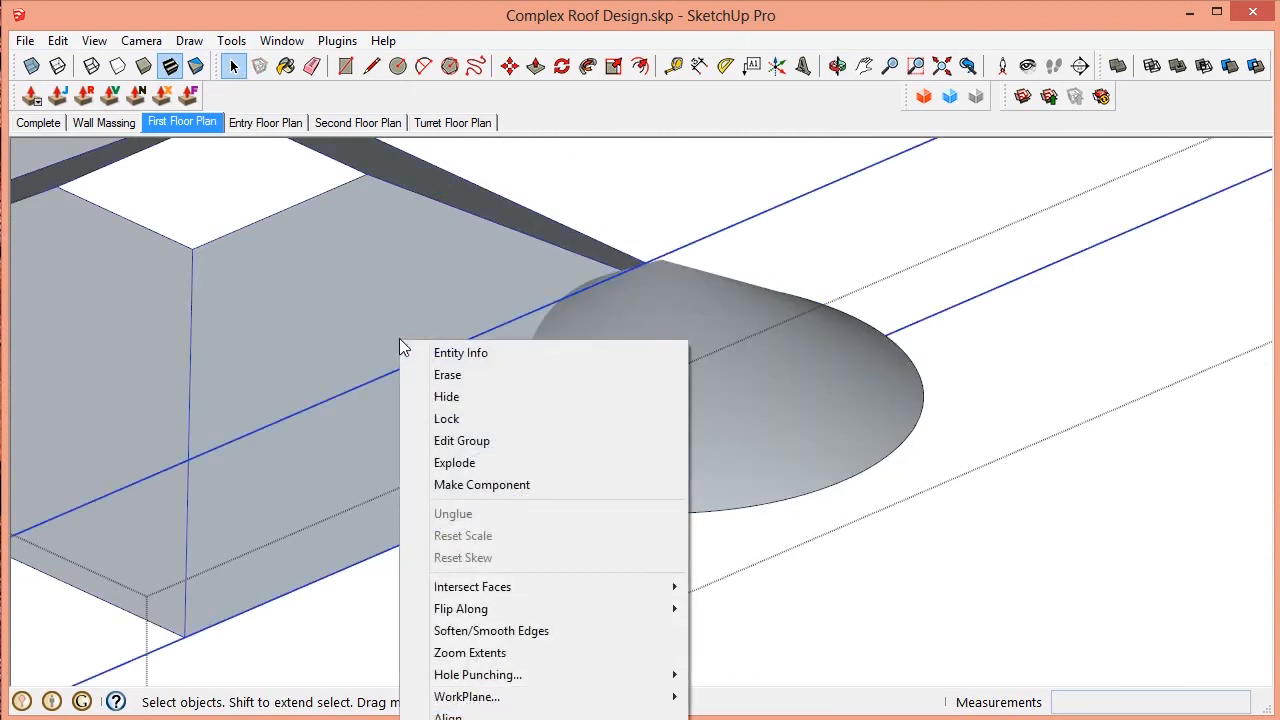
left_click(452, 462)
Step: Select all the connected cone and main roof geometry and intersect its faces with context
left_click(689, 356)
middle_click_drag(728, 394, 660, 447)
triple_click(798, 389)
scroll(782, 345, "up", 3)
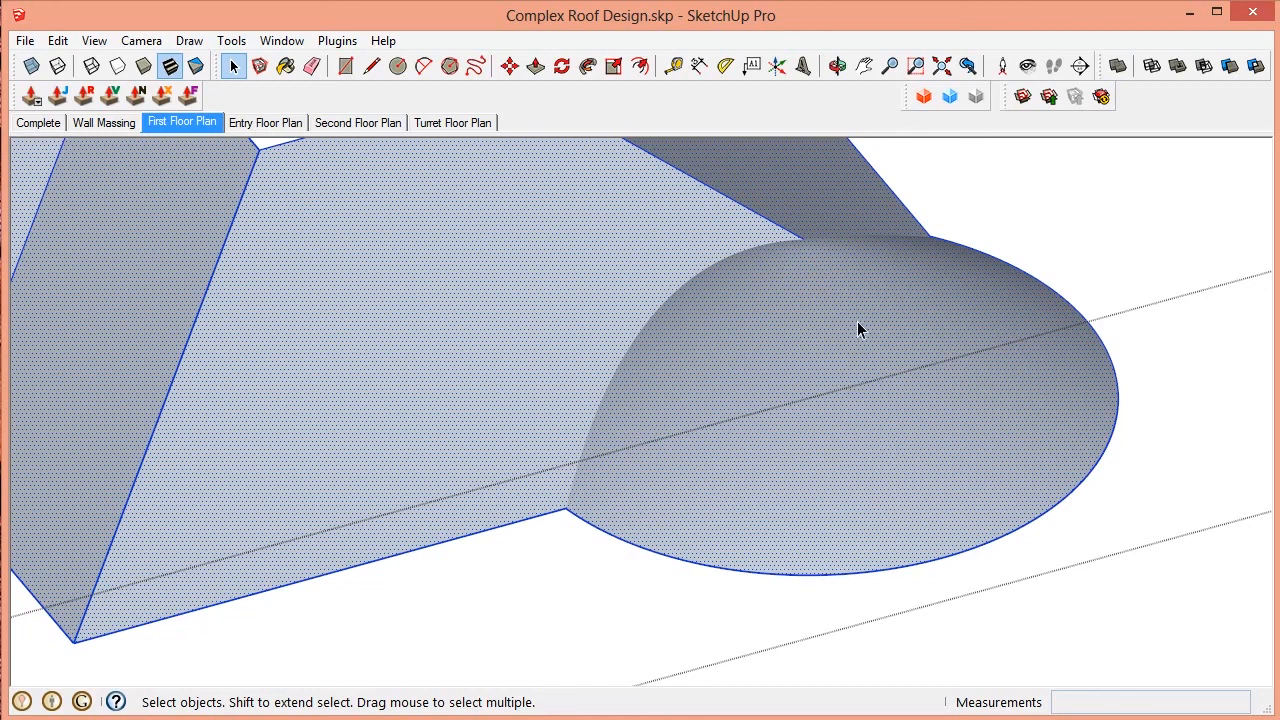
scroll(763, 315, "up", 2)
scroll(646, 478, "down", 3)
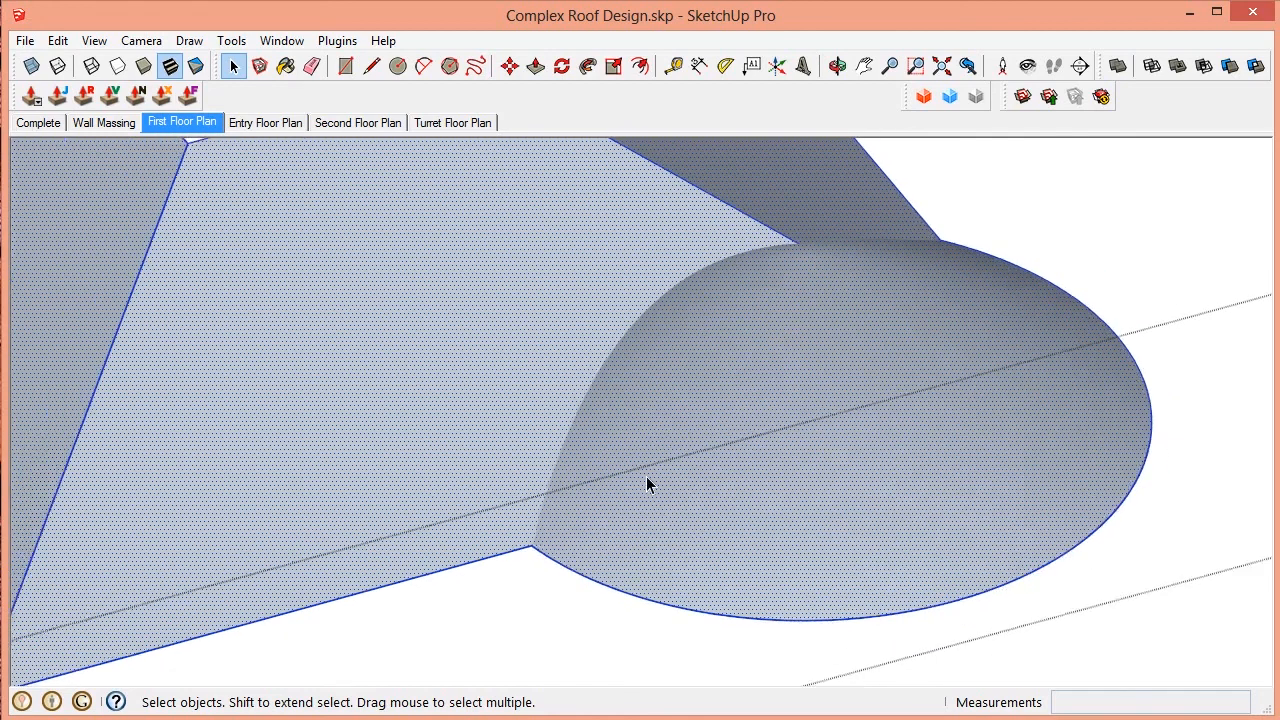
scroll(730, 320, "up", 5)
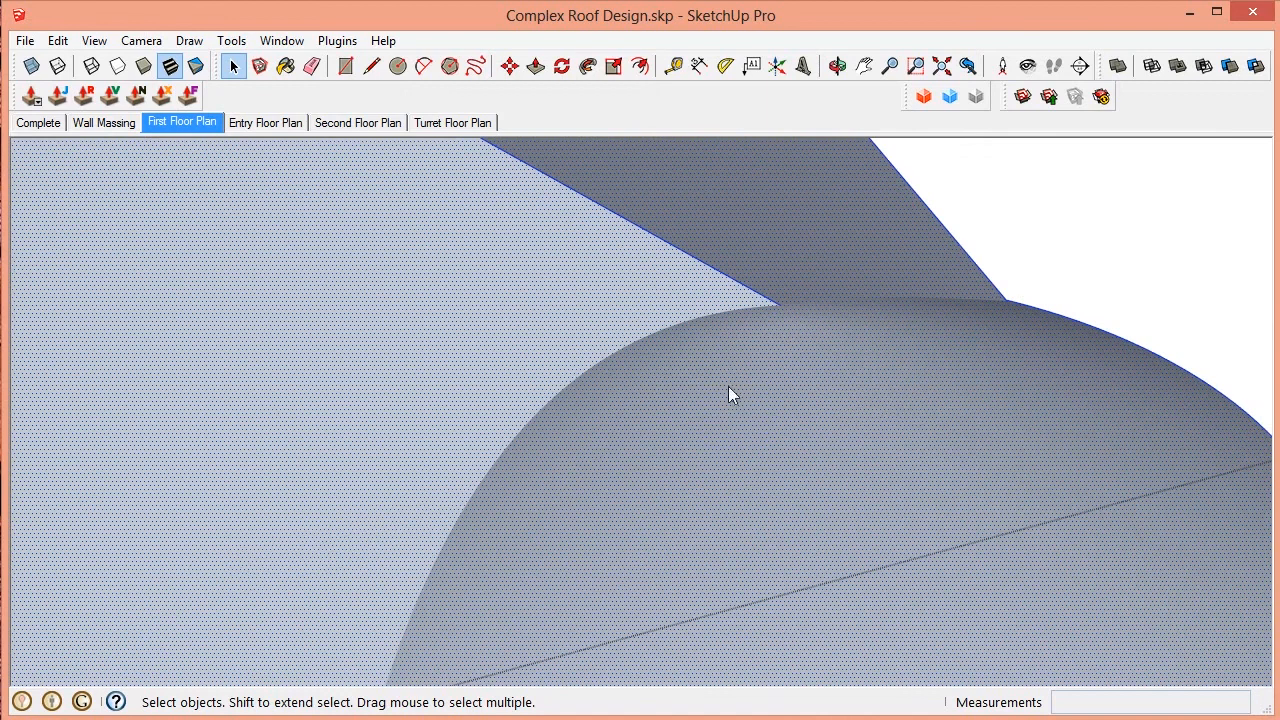
right_click(729, 387)
mouse_move(824, 444)
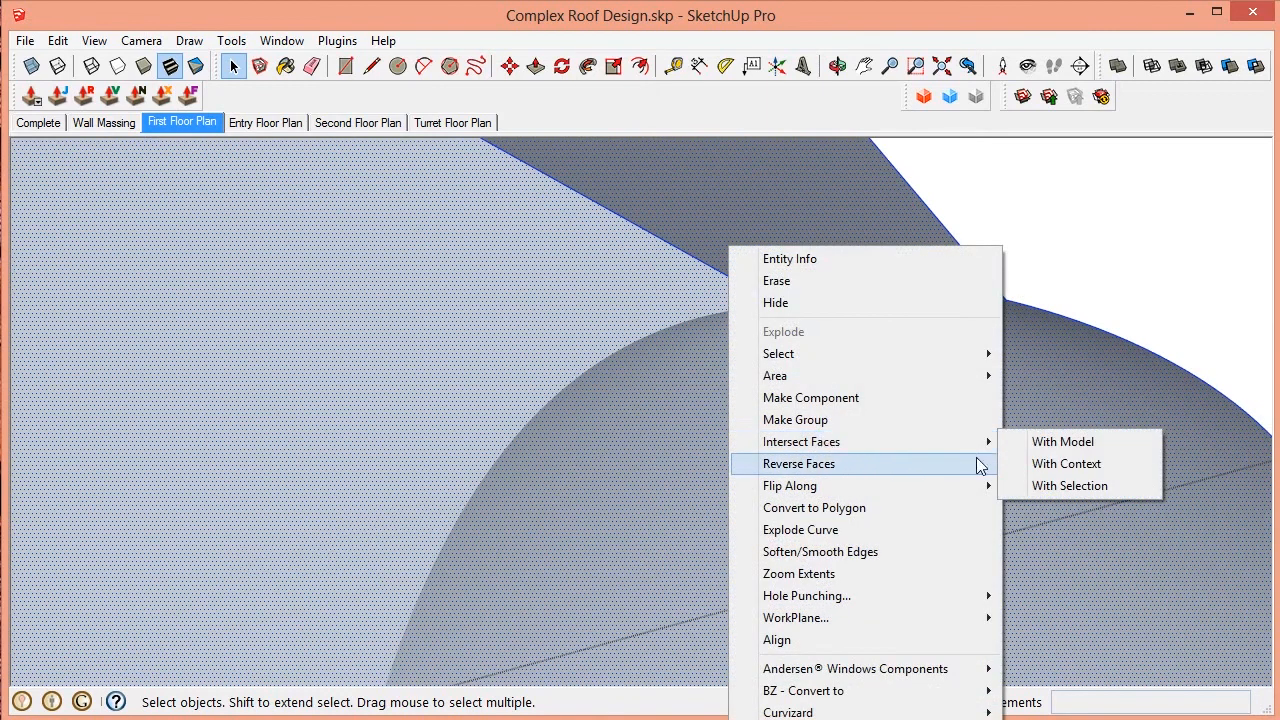
left_click(1094, 465)
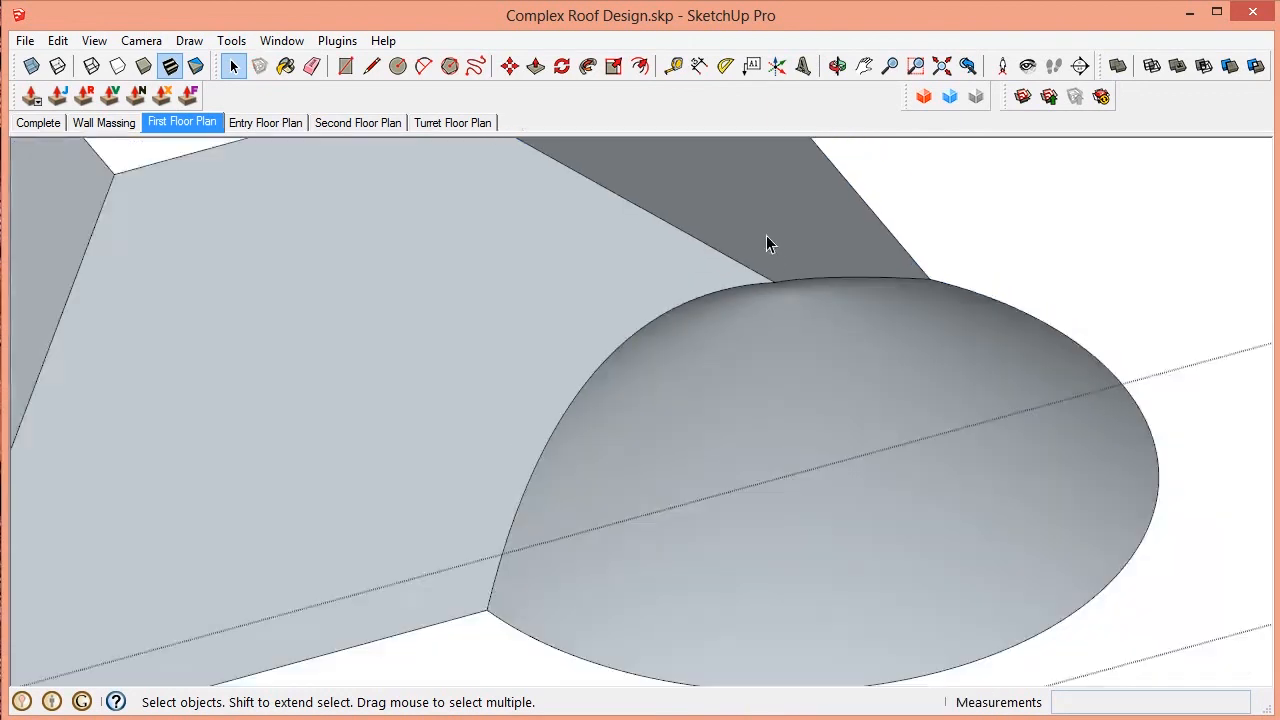
Step: Erase the cone's lower edge beneath the main roof to remove the part of the cone inside it
scroll(766, 236, "down", 2)
middle_click_drag(753, 335, 748, 387)
scroll(606, 343, "up", 7)
middle_click_drag(610, 344, 778, 10)
scroll(605, 191, "down", 6)
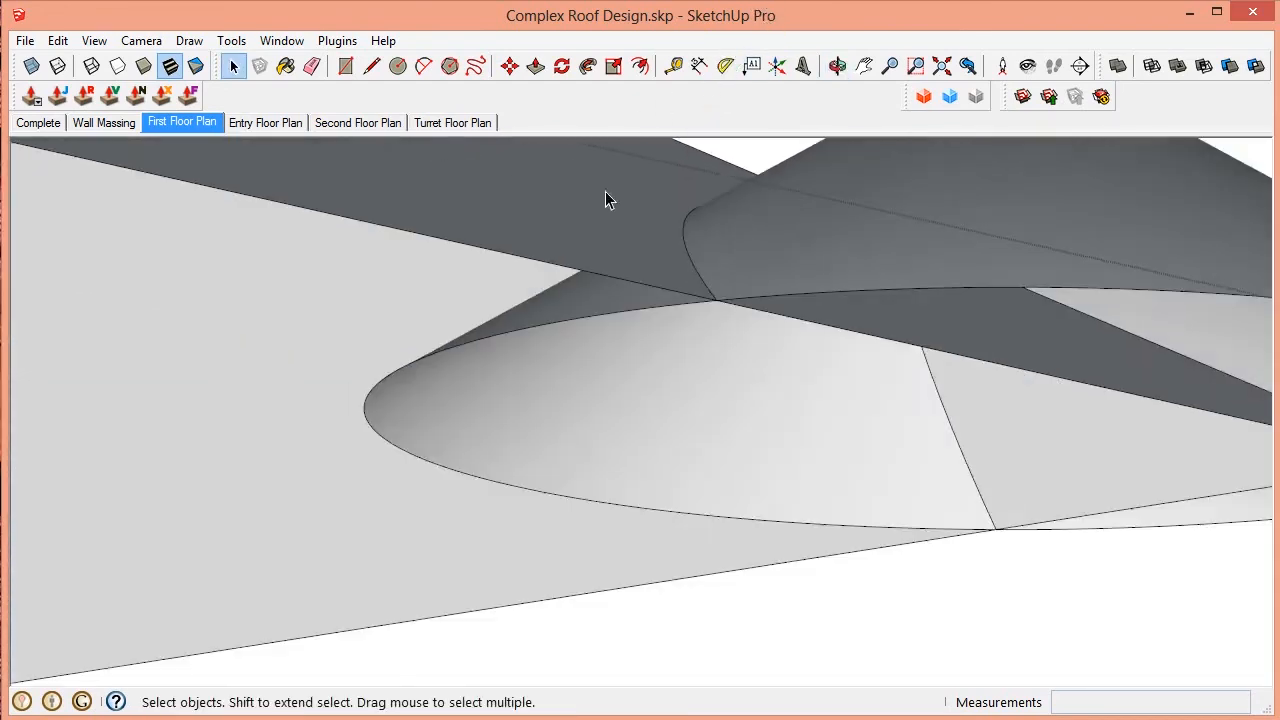
middle_click_drag(868, 318, 906, 300)
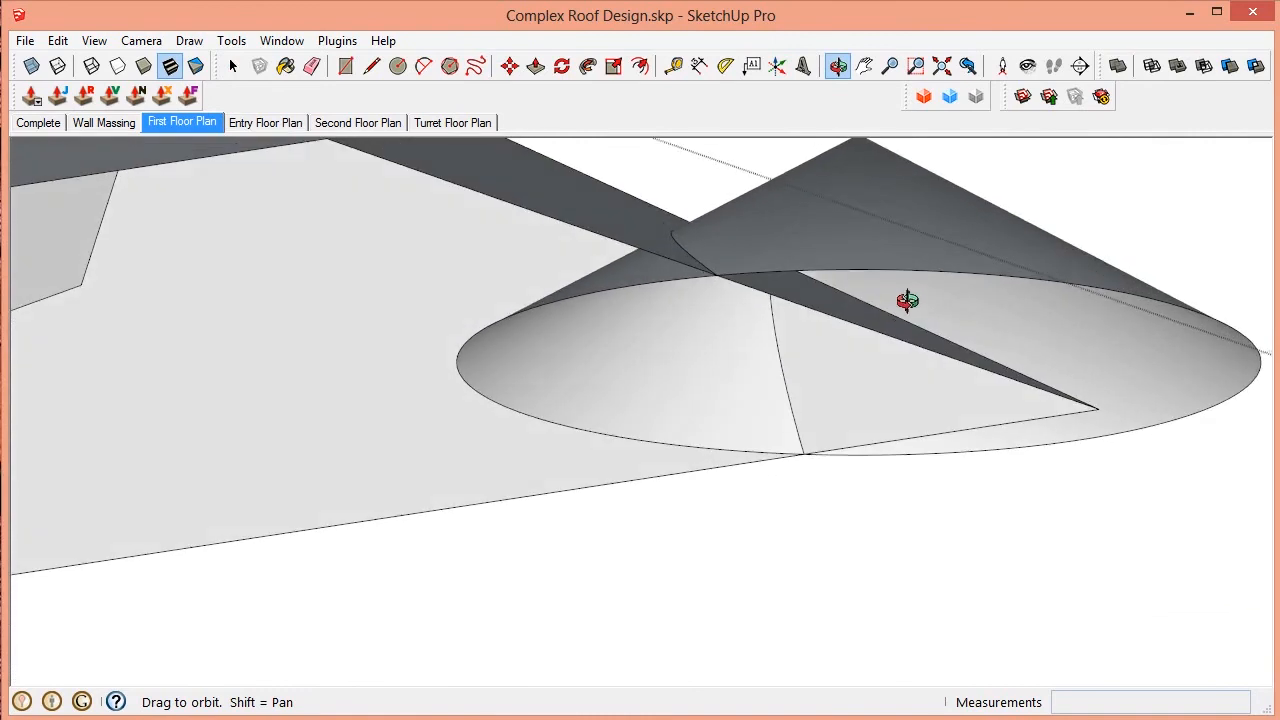
left_click(582, 433)
key("e")
left_click(580, 425)
left_click(510, 400)
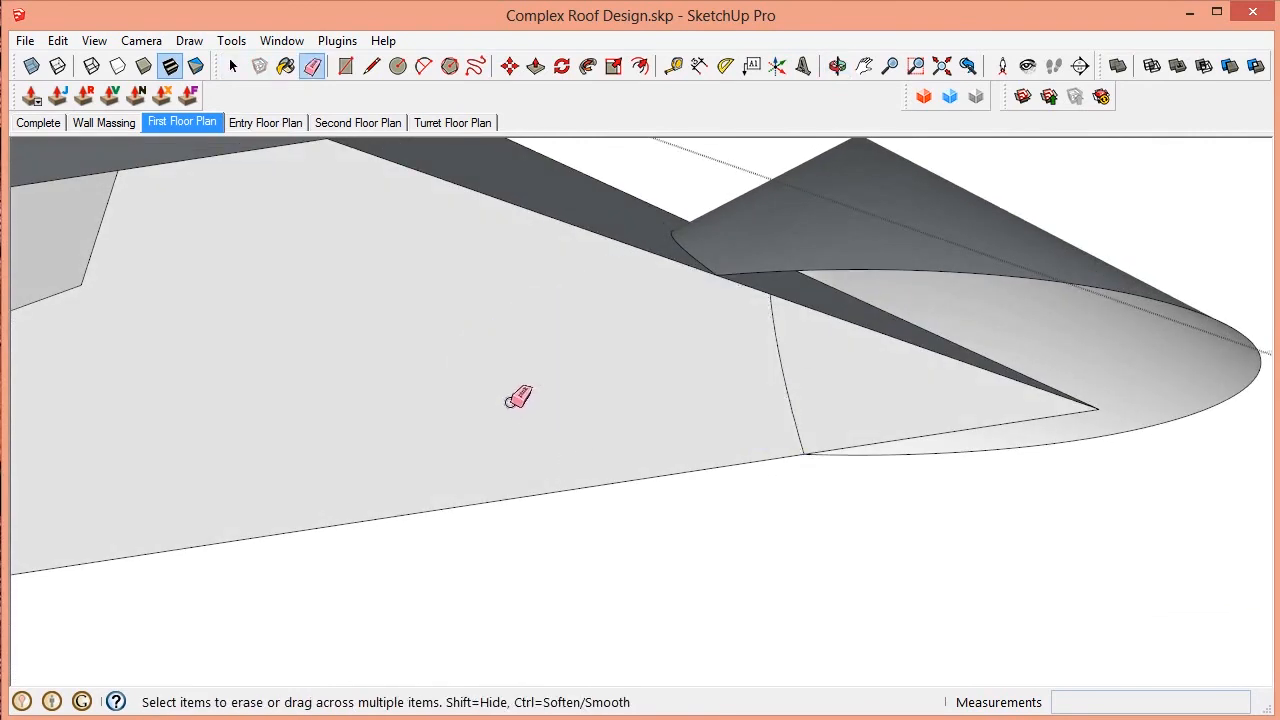
Step: Erase the corner of the main roof that projects beneath the turret cone
mouse_move(760, 343)
middle_mouse_down()
mouse_move(620, 386)
mouse_move(586, 371)
mouse_move(647, 292)
middle_mouse_up()
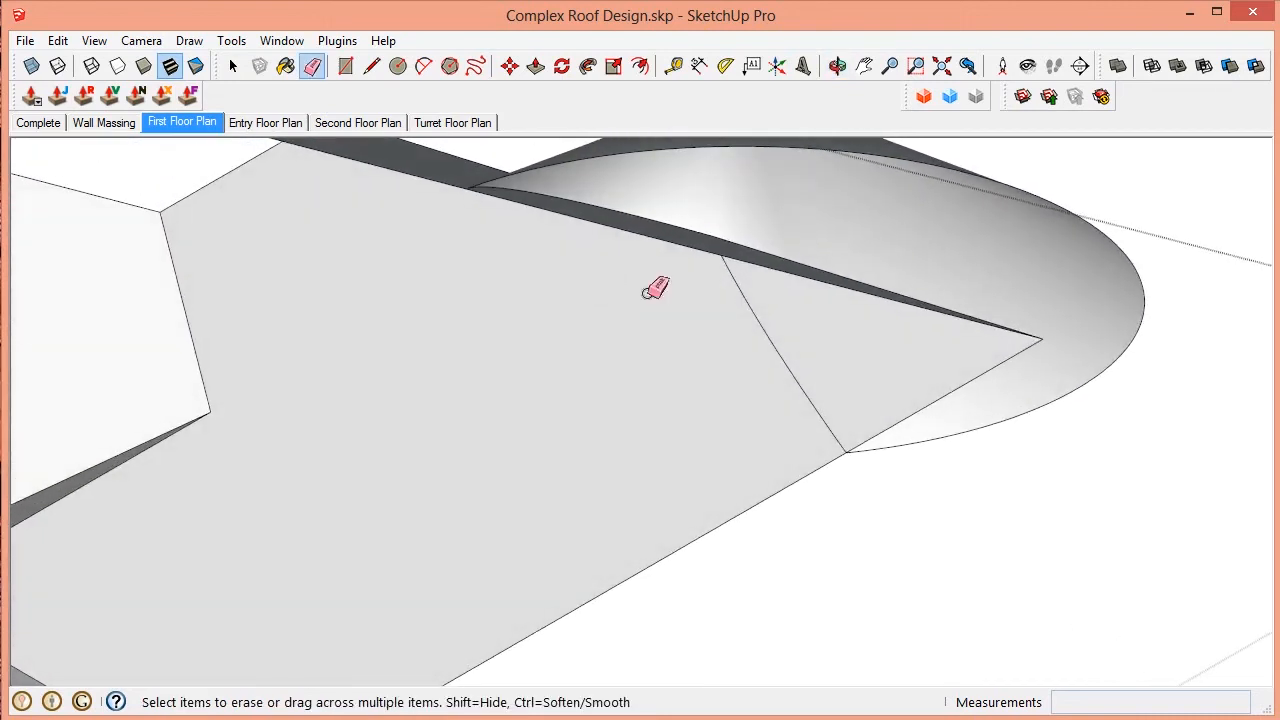
left_click_drag(1050, 323, 1034, 343)
mouse_move(1034, 343)
middle_mouse_down()
mouse_move(654, 216)
mouse_move(466, 371)
mouse_move(551, 674)
mouse_move(869, 517)
middle_mouse_up()
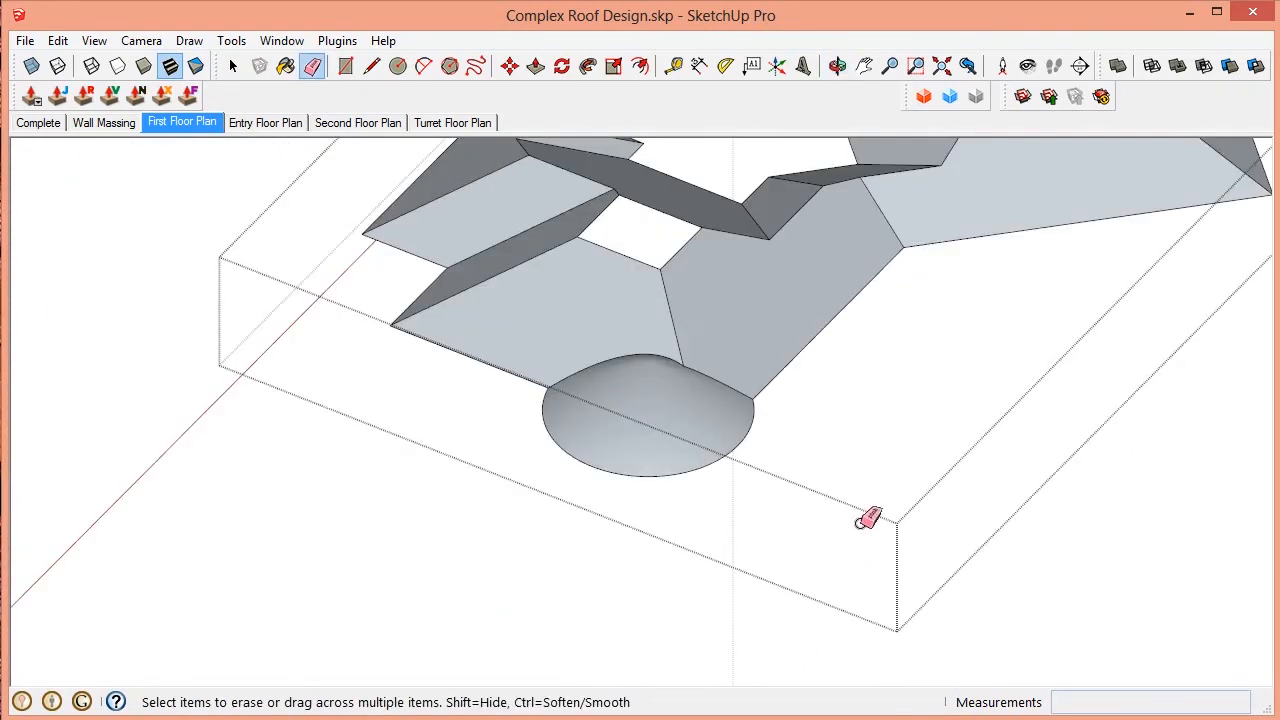
scroll(660, 385, "up", 3)
Step: Select all the connected main roof and cone geometry and reverse its faces
key("space")
left_click(709, 449)
middle_click_drag(709, 449, 1238, 6)
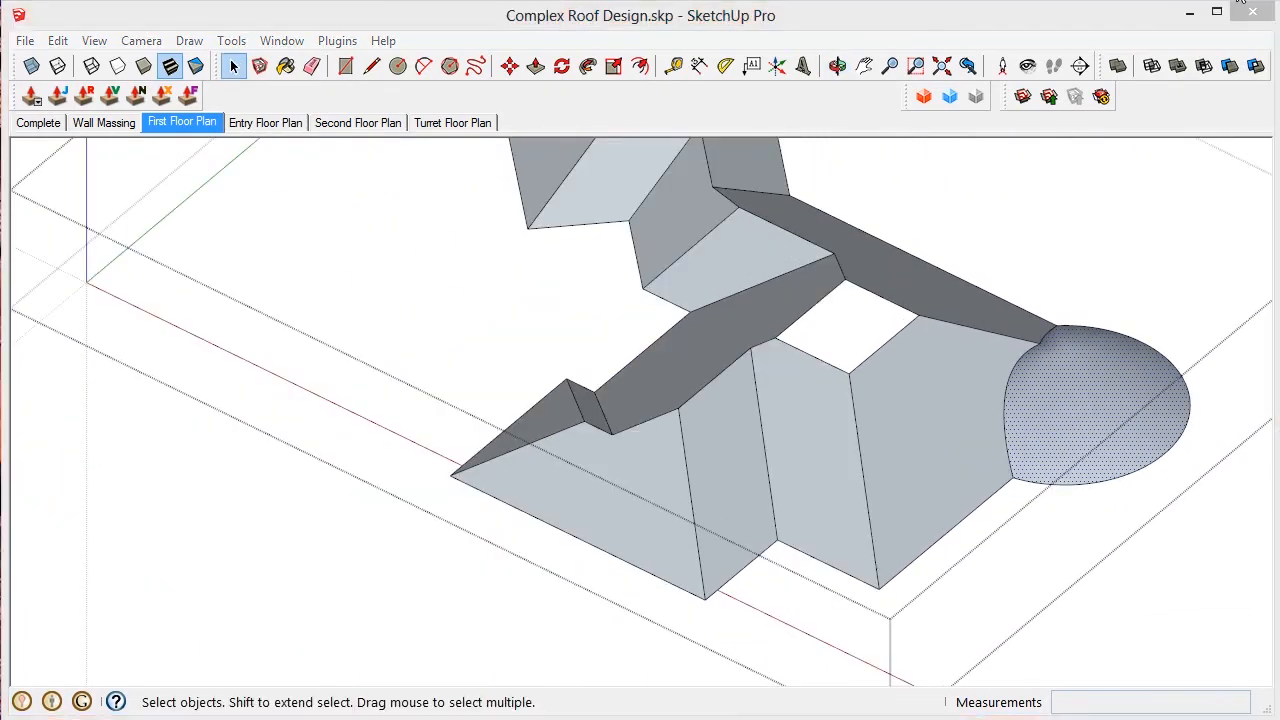
left_click(864, 521)
scroll(870, 501, "down", 4)
scroll(878, 503, "up", 4)
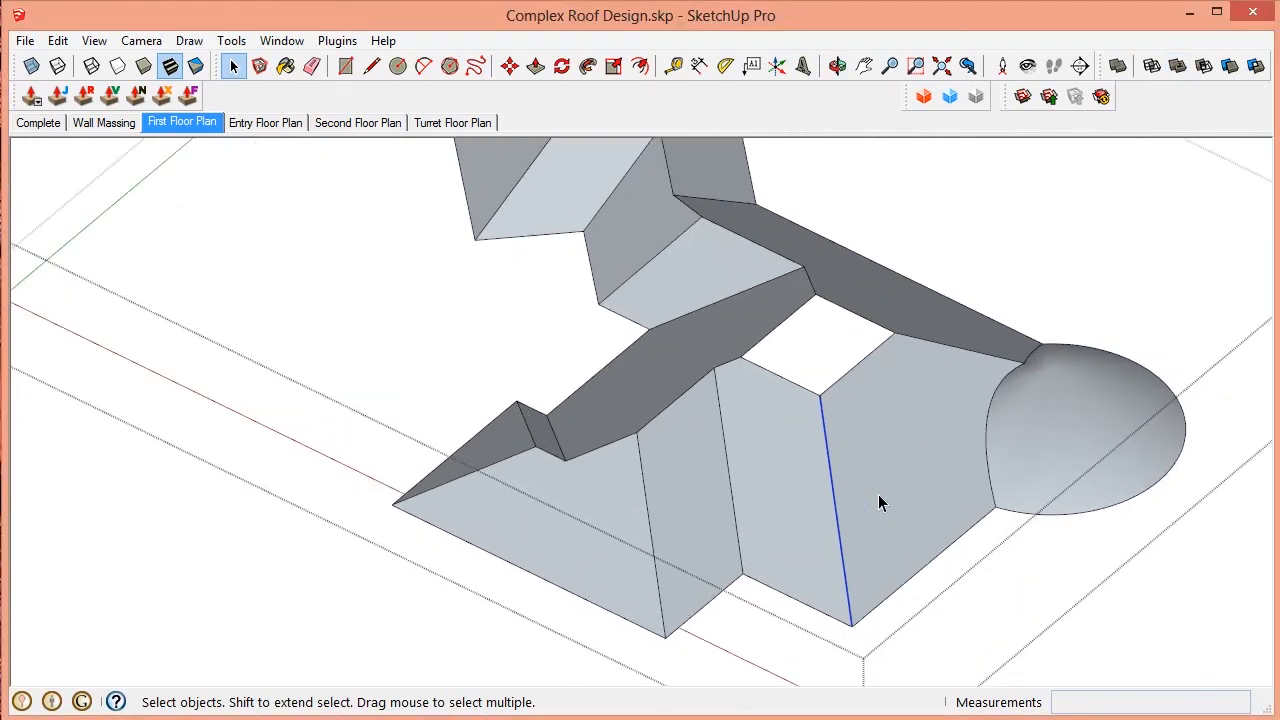
middle_click_drag(878, 483, 835, 487)
scroll(833, 483, "up", 3)
triple_click(785, 467)
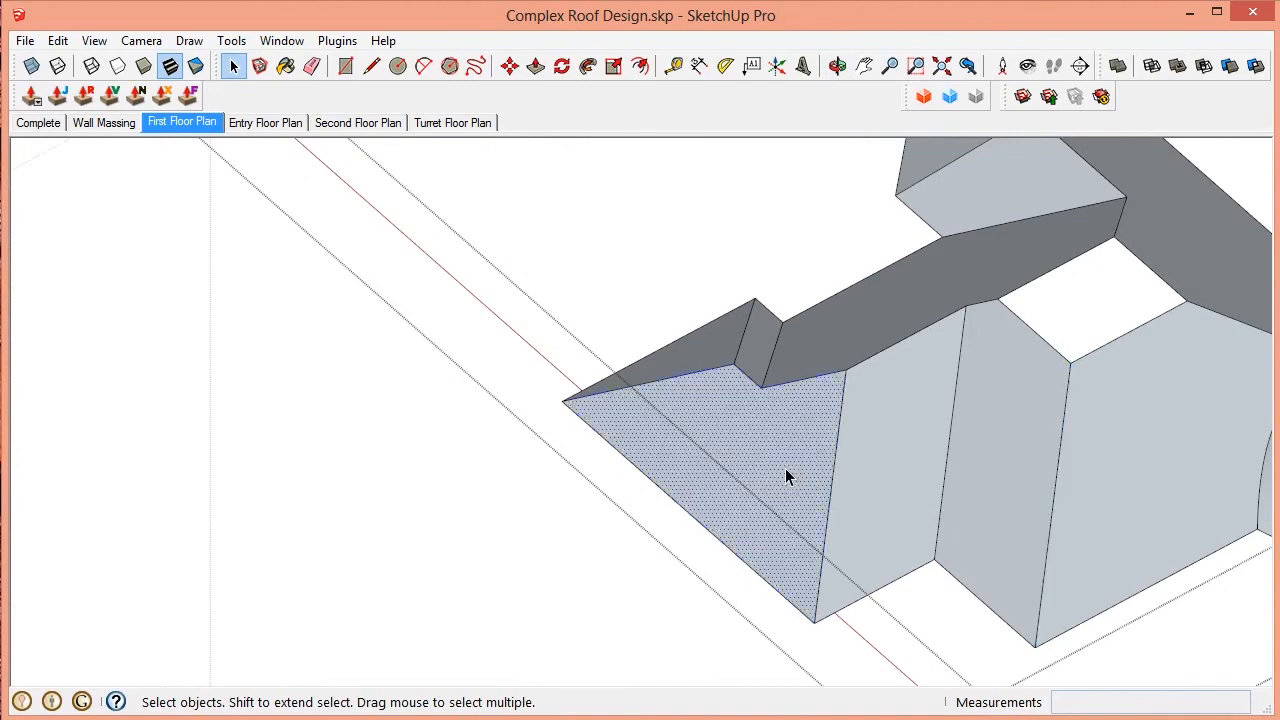
scroll(785, 467, "down", 2)
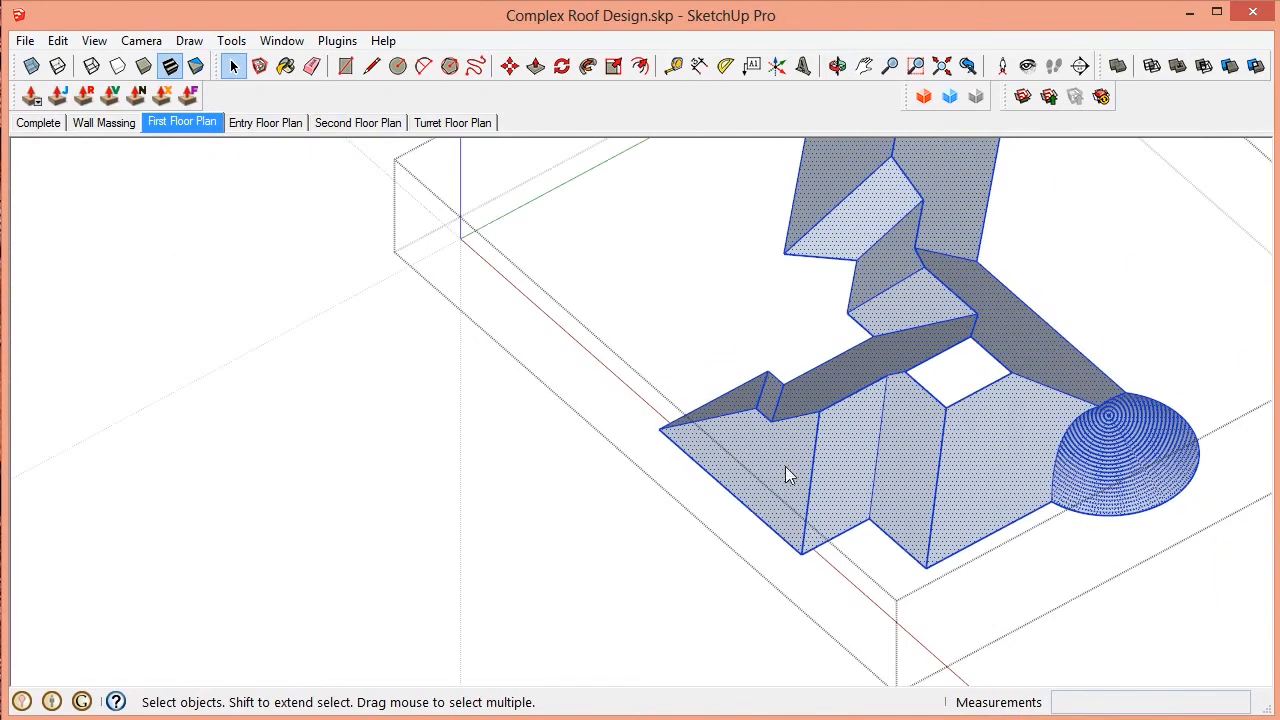
right_click(785, 467)
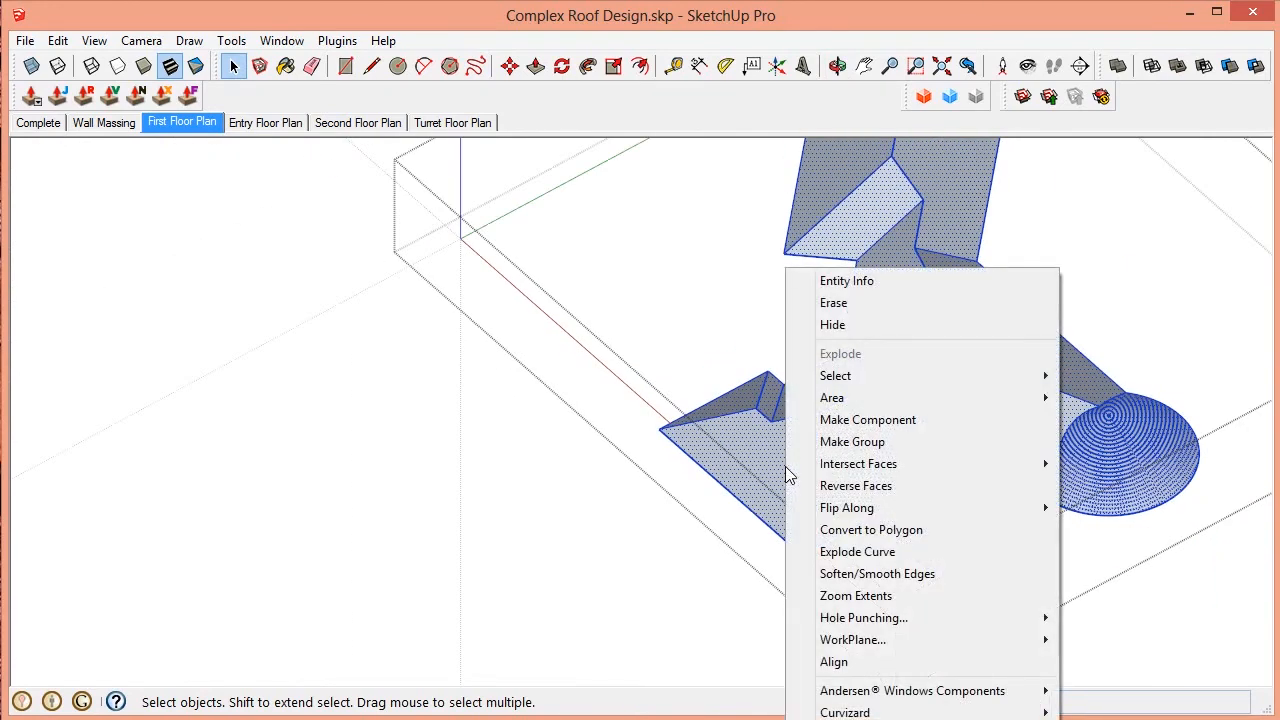
left_click(887, 487)
left_click(974, 453)
scroll(1075, 408, "up", 2)
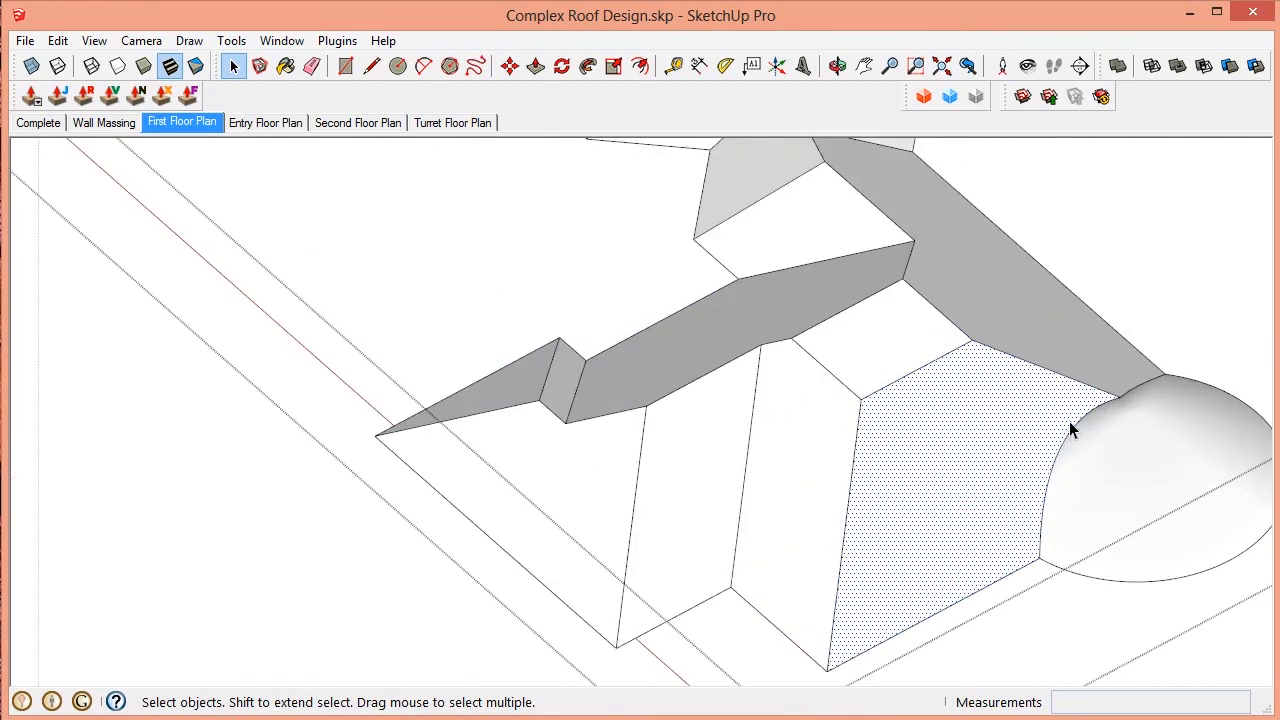
middle_click_drag(1069, 421, 1003, 371)
scroll(899, 505, "down", 3)
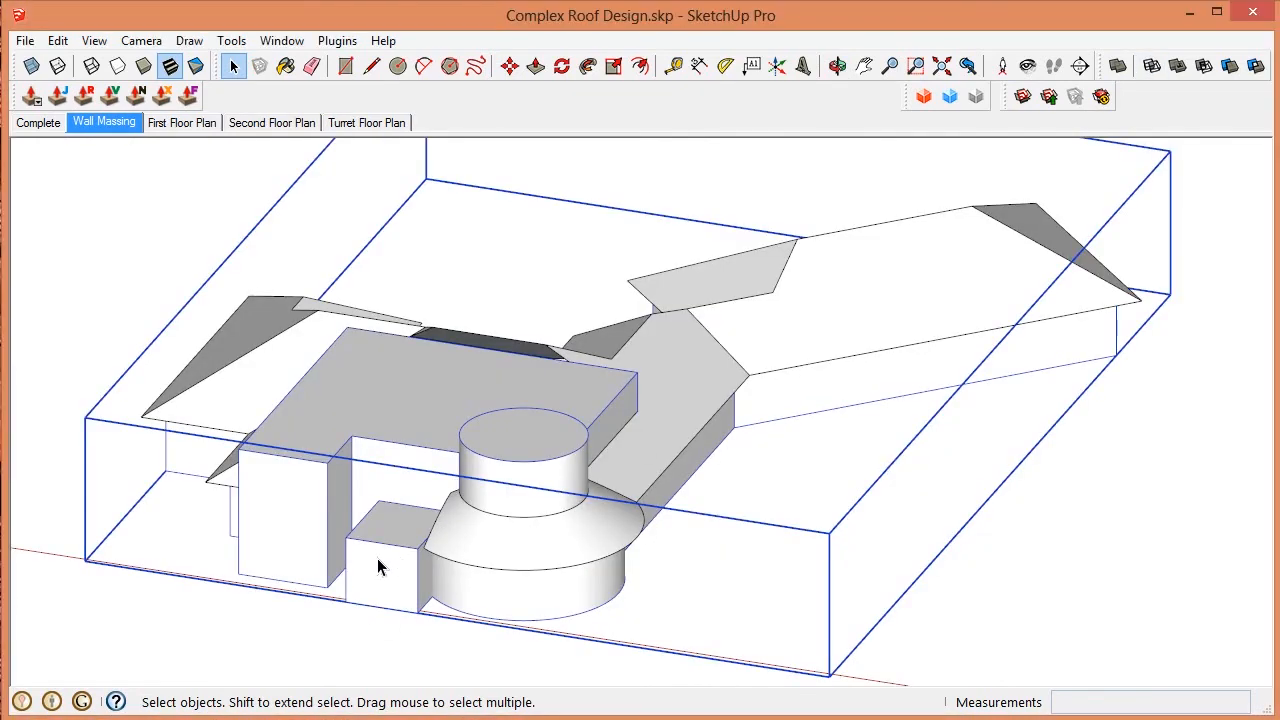
Step: Open the Wall Massing group for editing at the small entry block beside the turret
middle_click_drag(378, 563, 638, 590)
scroll(640, 585, "up", 5)
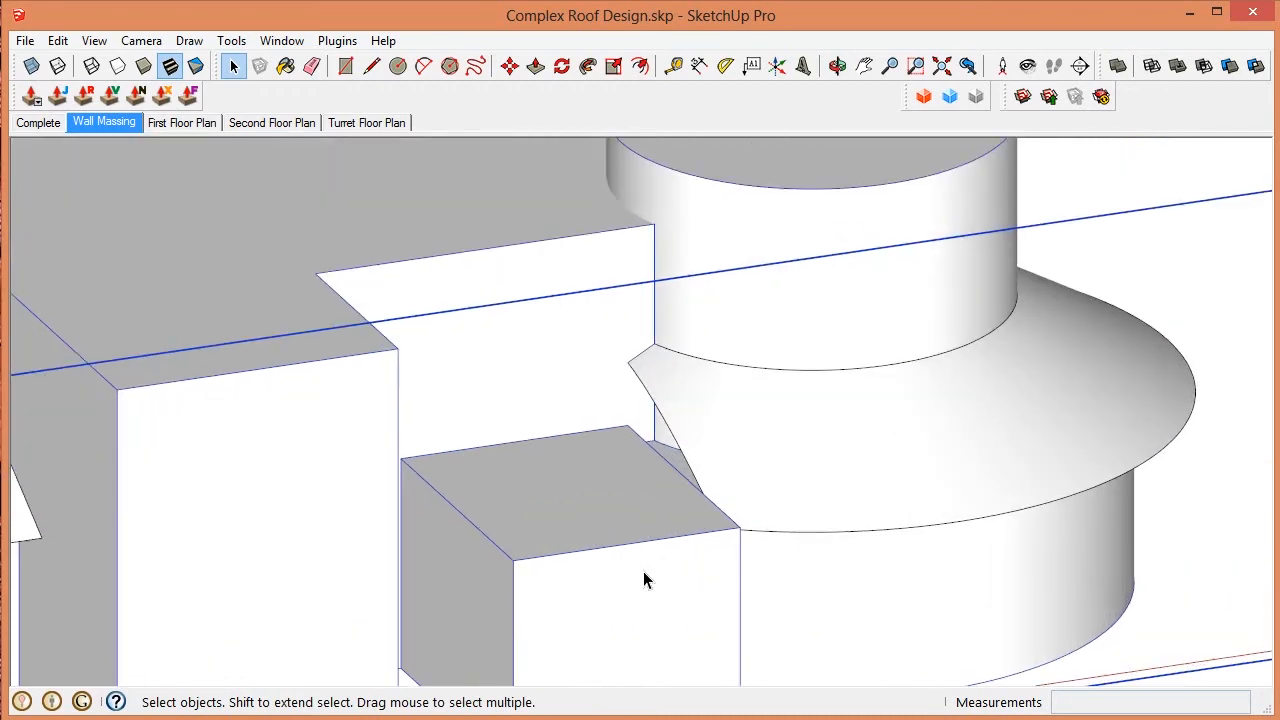
triple_click(602, 525)
scroll(568, 448, "down", 3)
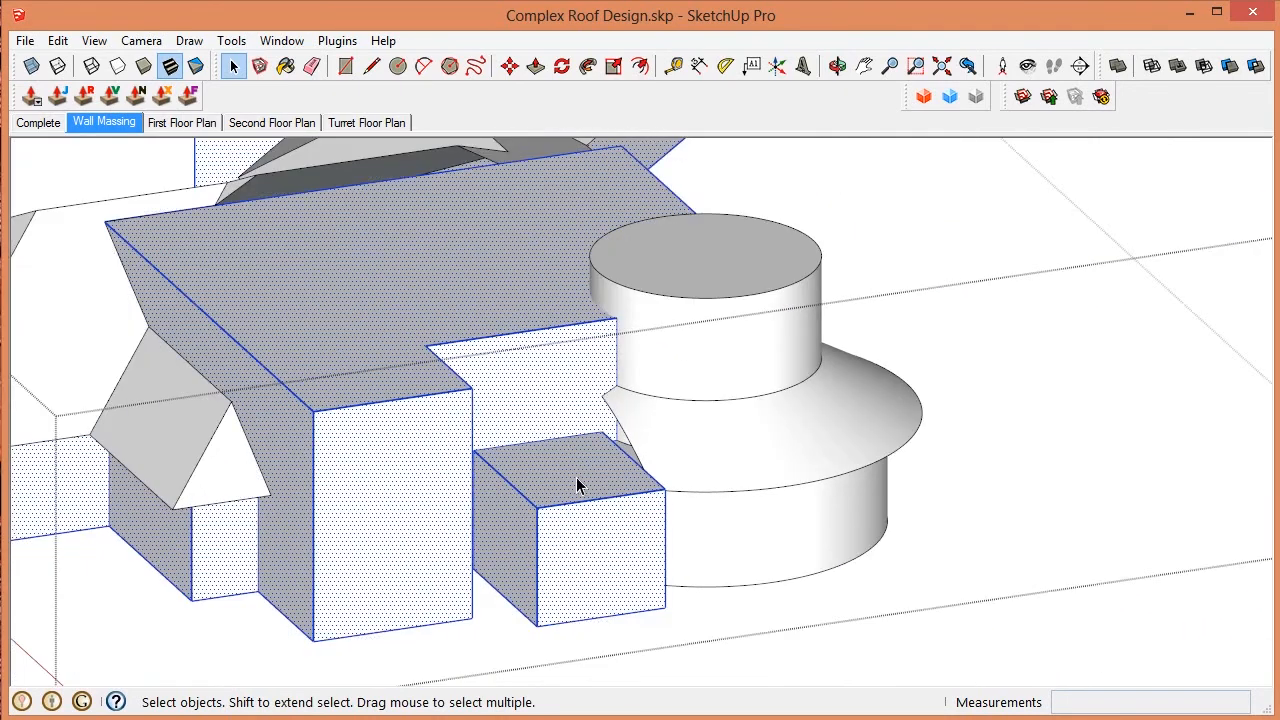
Step: Copy the entry block's top face about 49' 6" away into the open space in front of the building
left_click(580, 485)
middle_click_drag(580, 485, 553, 484)
scroll(553, 484, "up", 2)
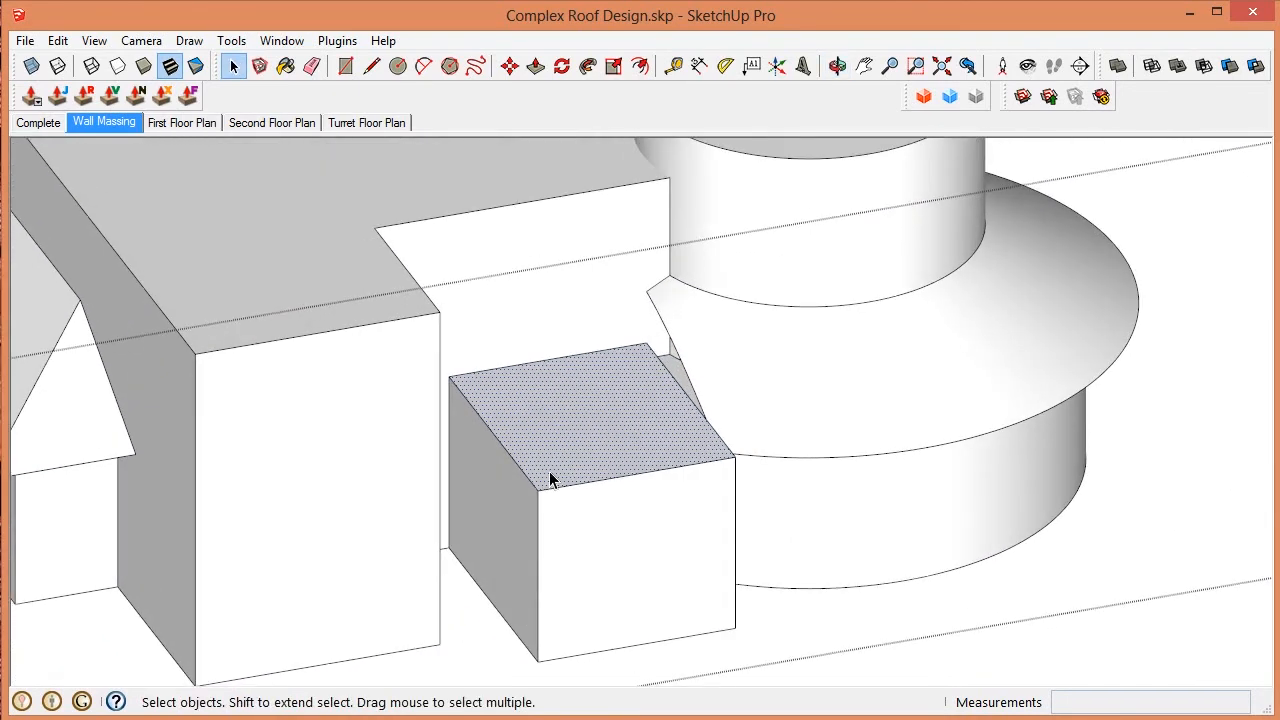
key("m")
key("ctrl")
left_click(538, 485)
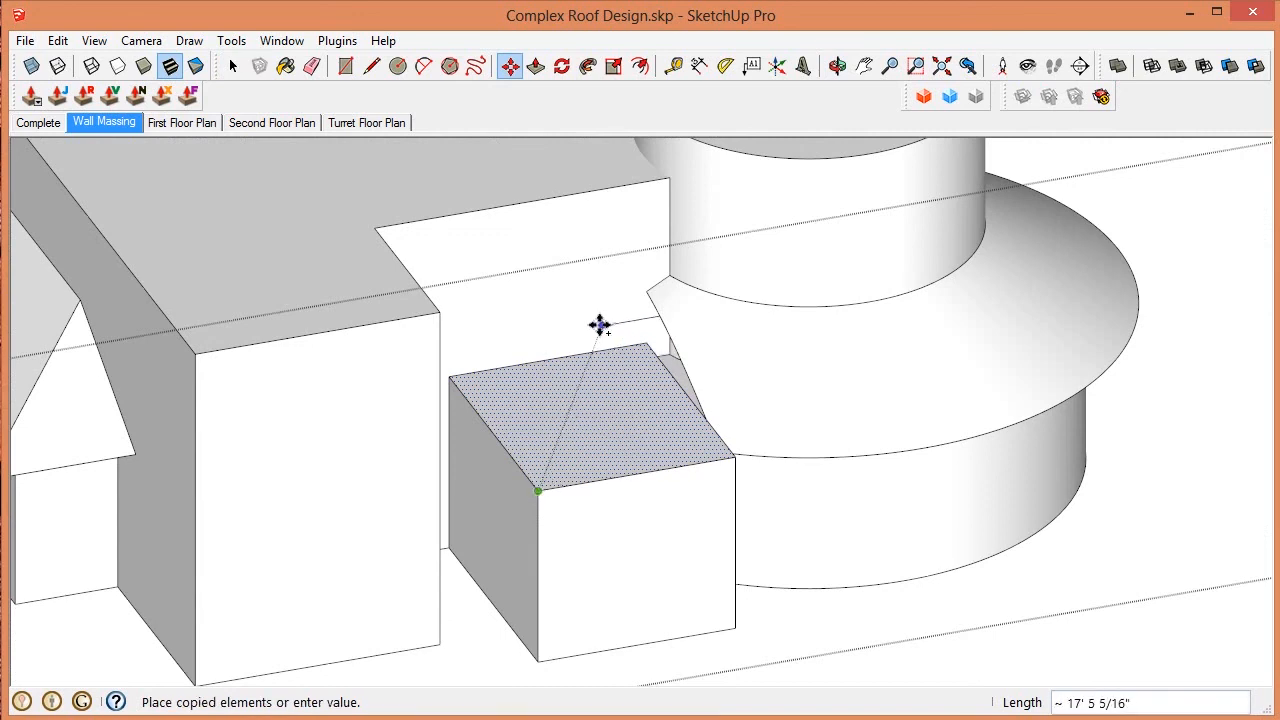
scroll(743, 594, "down", 3)
scroll(707, 583, "up", 2)
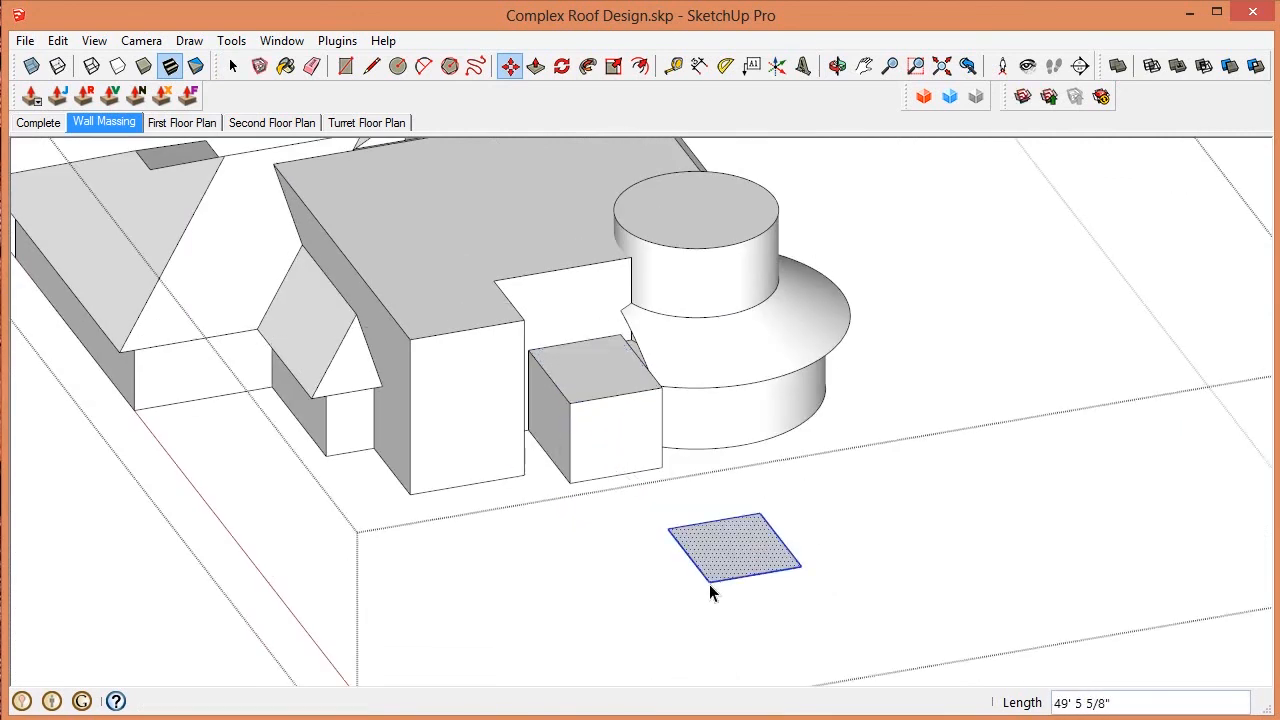
left_click(710, 592)
key("space")
scroll(743, 573, "up", 2)
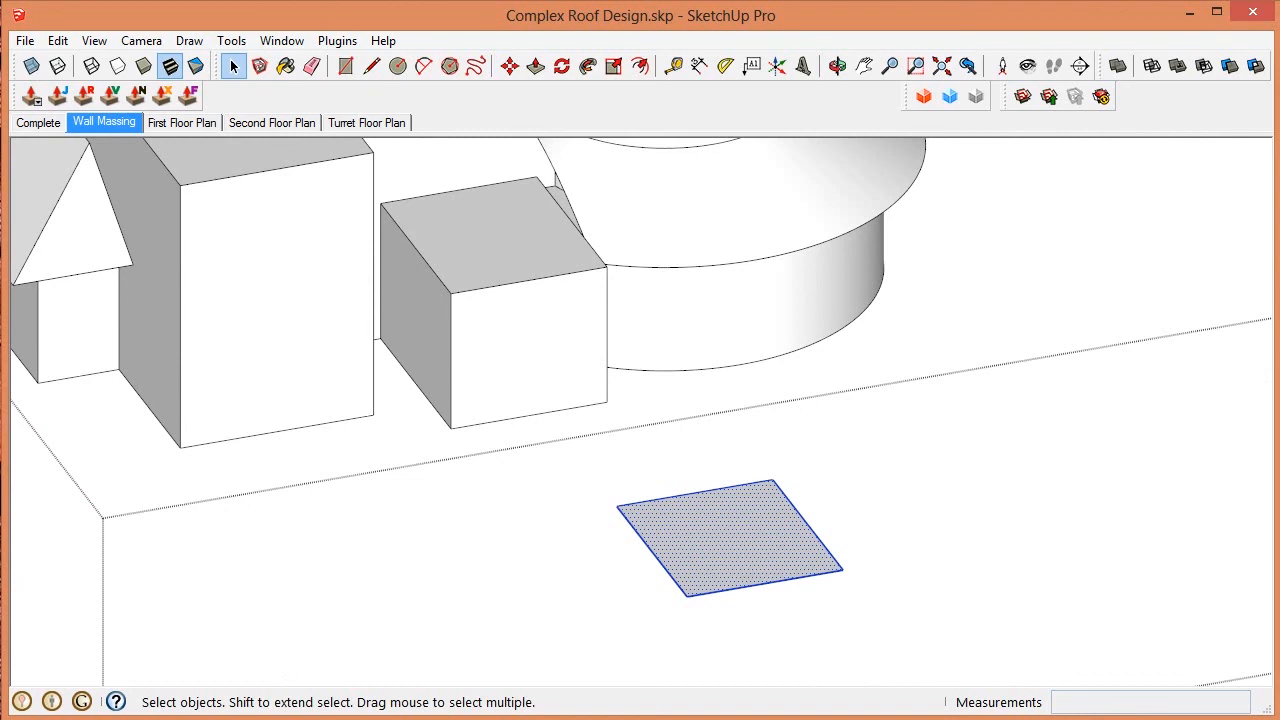
Step: Group the copied entry face and name the group Entry Roof Plan
right_click(755, 540)
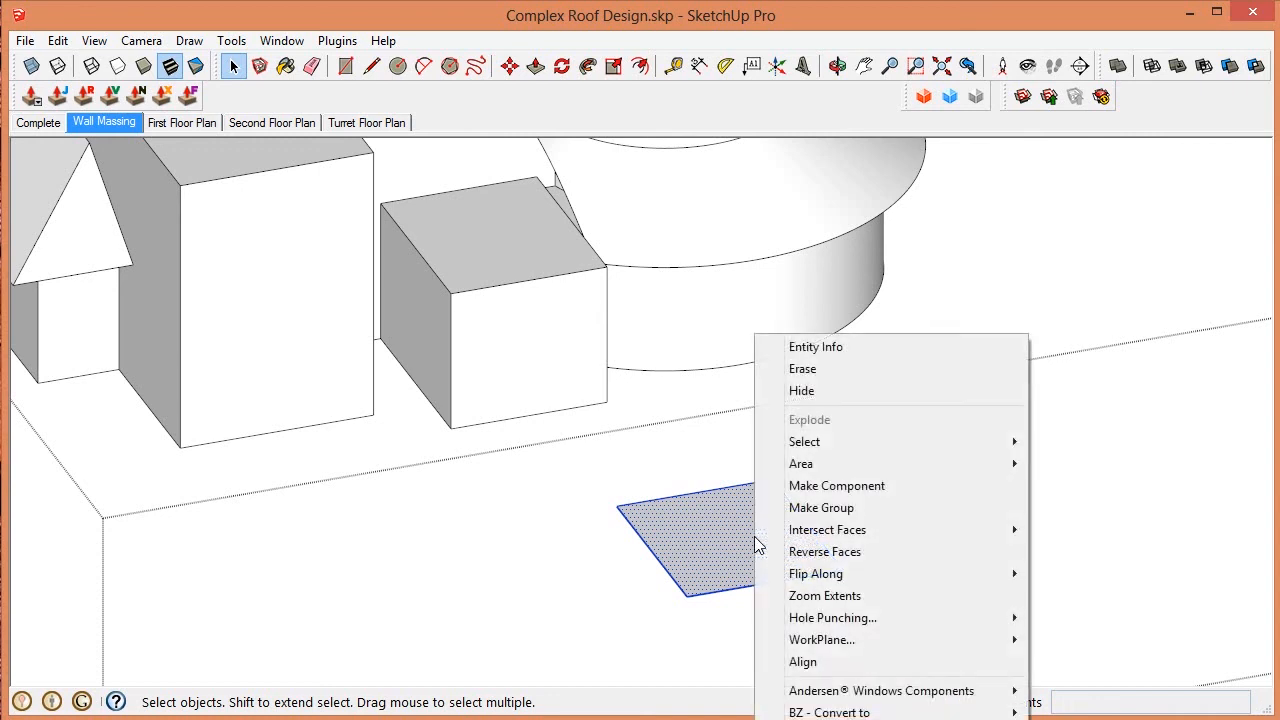
left_click(830, 547)
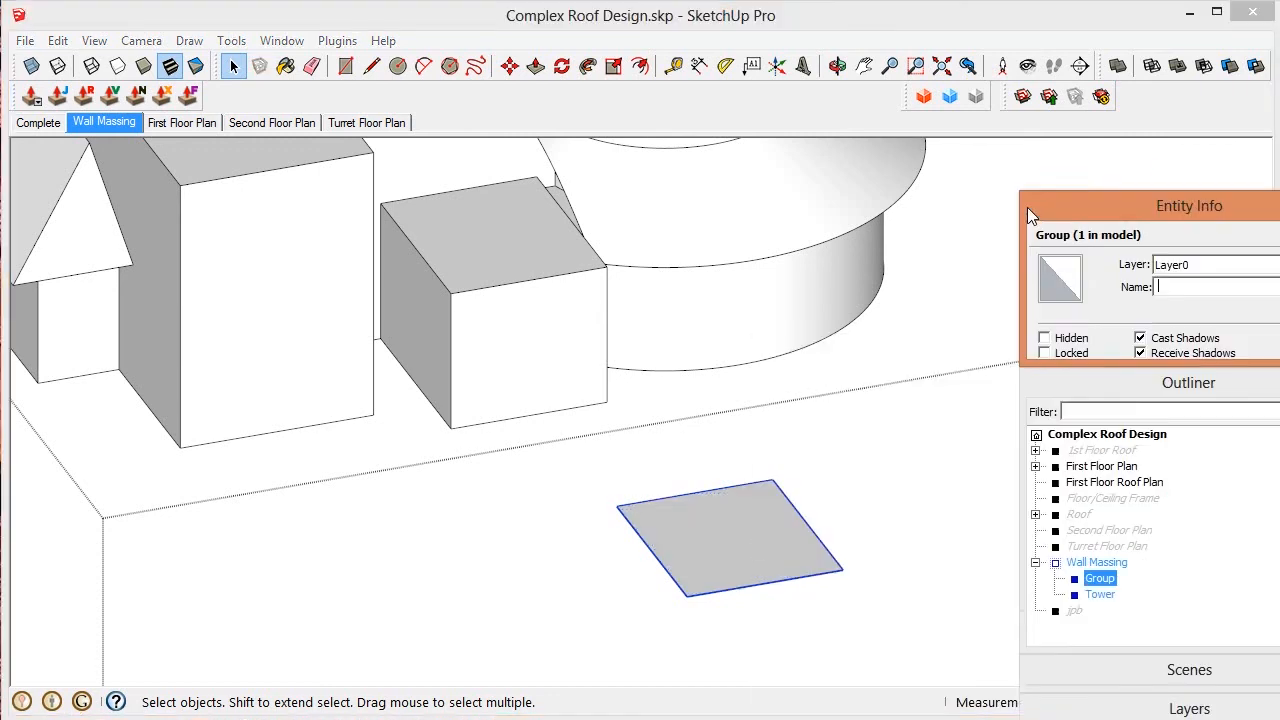
left_click_drag(1085, 83, 925, 129)
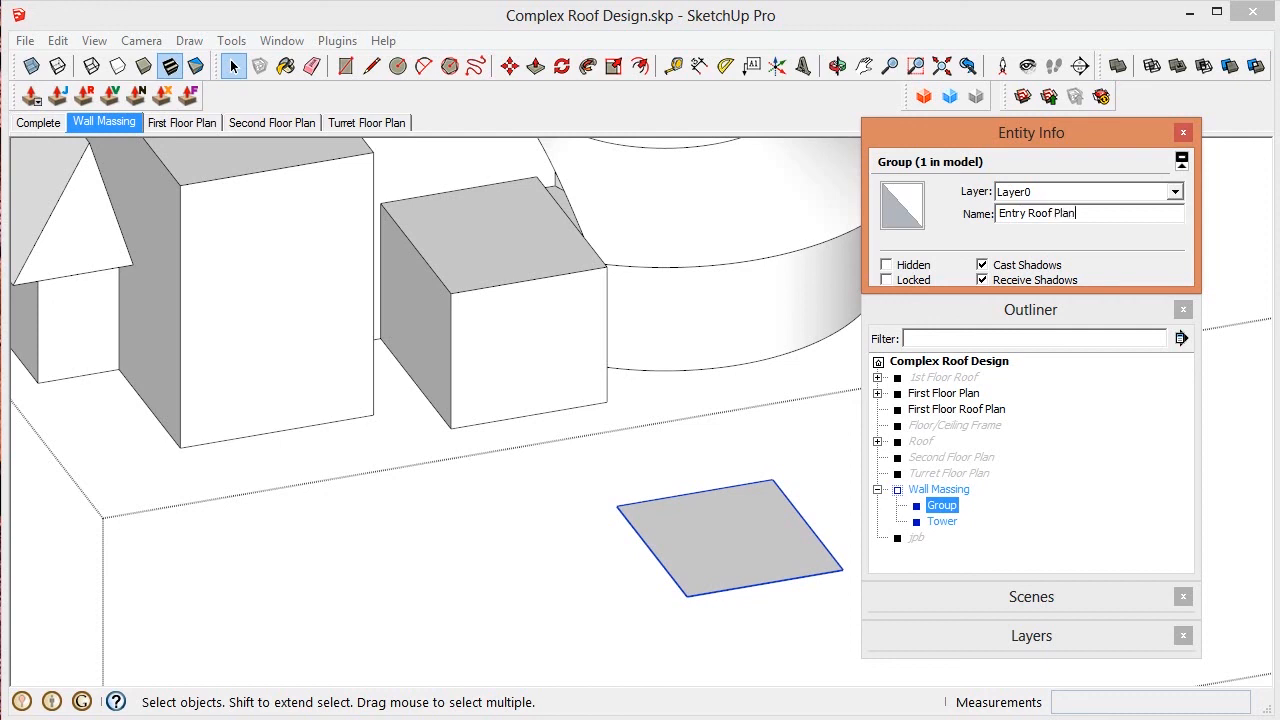
left_click_drag(1102, 139, 1279, 145)
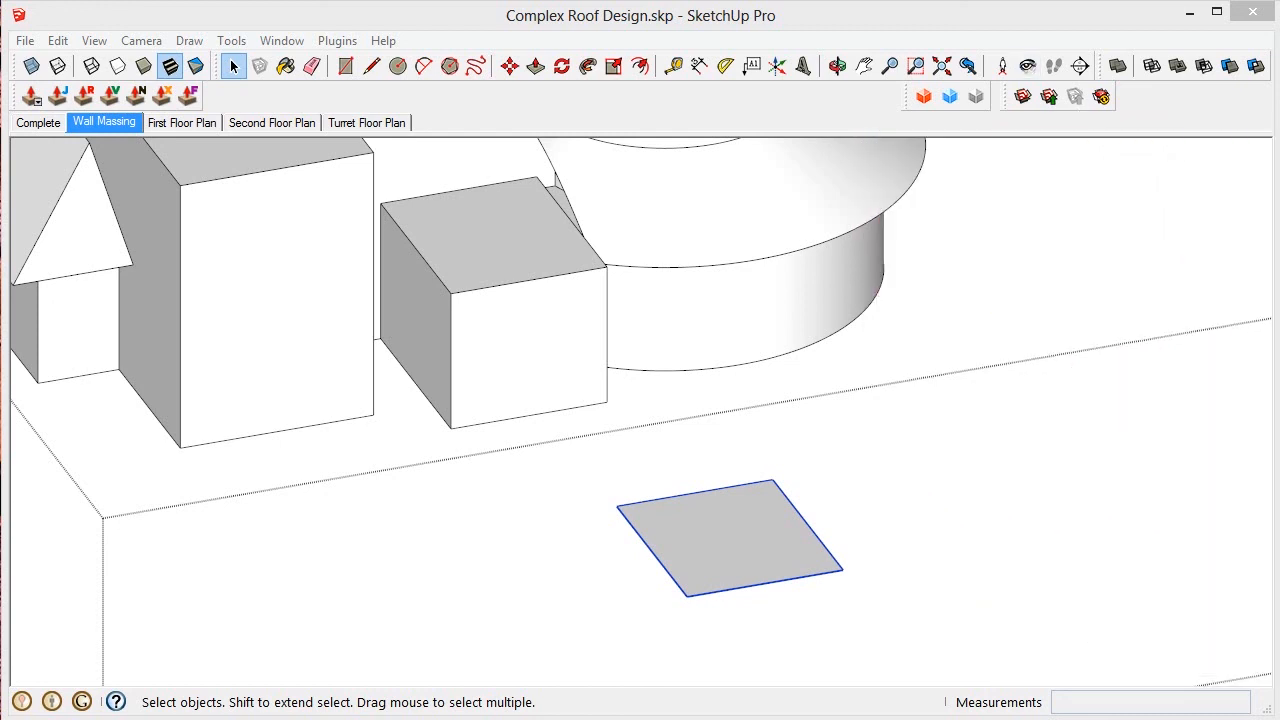
Step: Inside the Entry Roof Plan group, offset the face's outline outward by 36 inches for the overhang
double_click(710, 555)
left_click(710, 555)
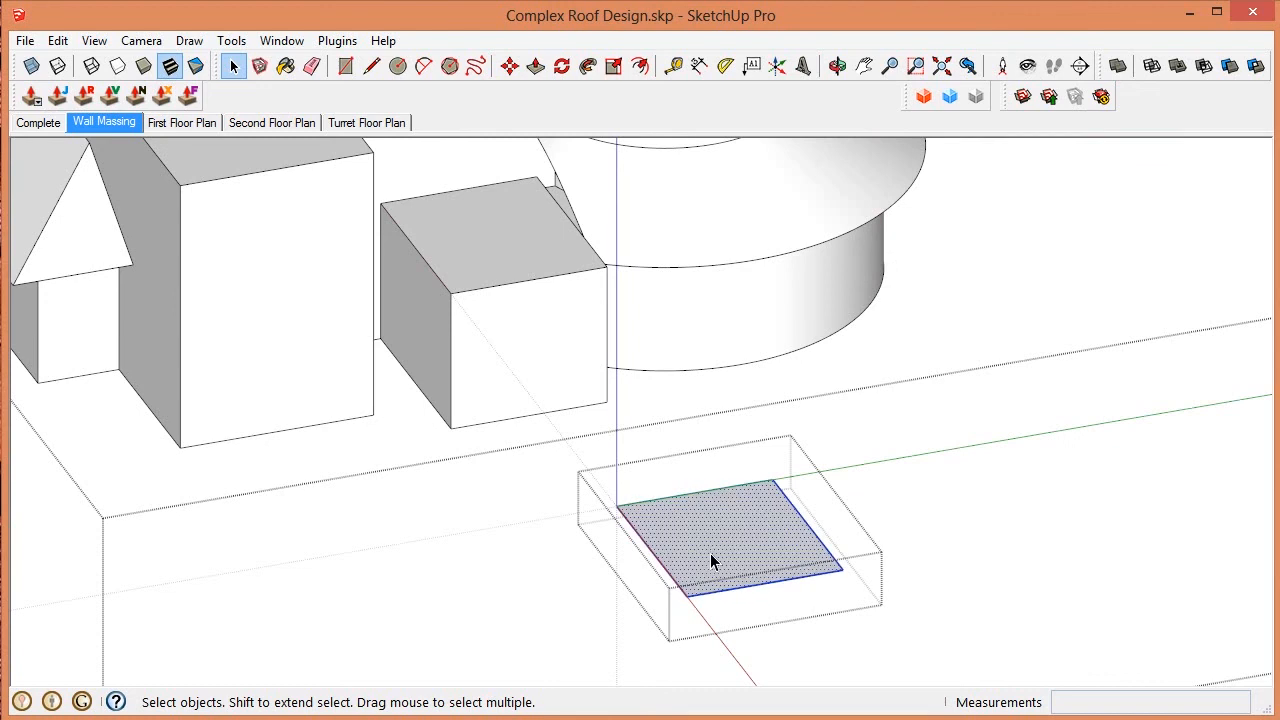
left_click(639, 68)
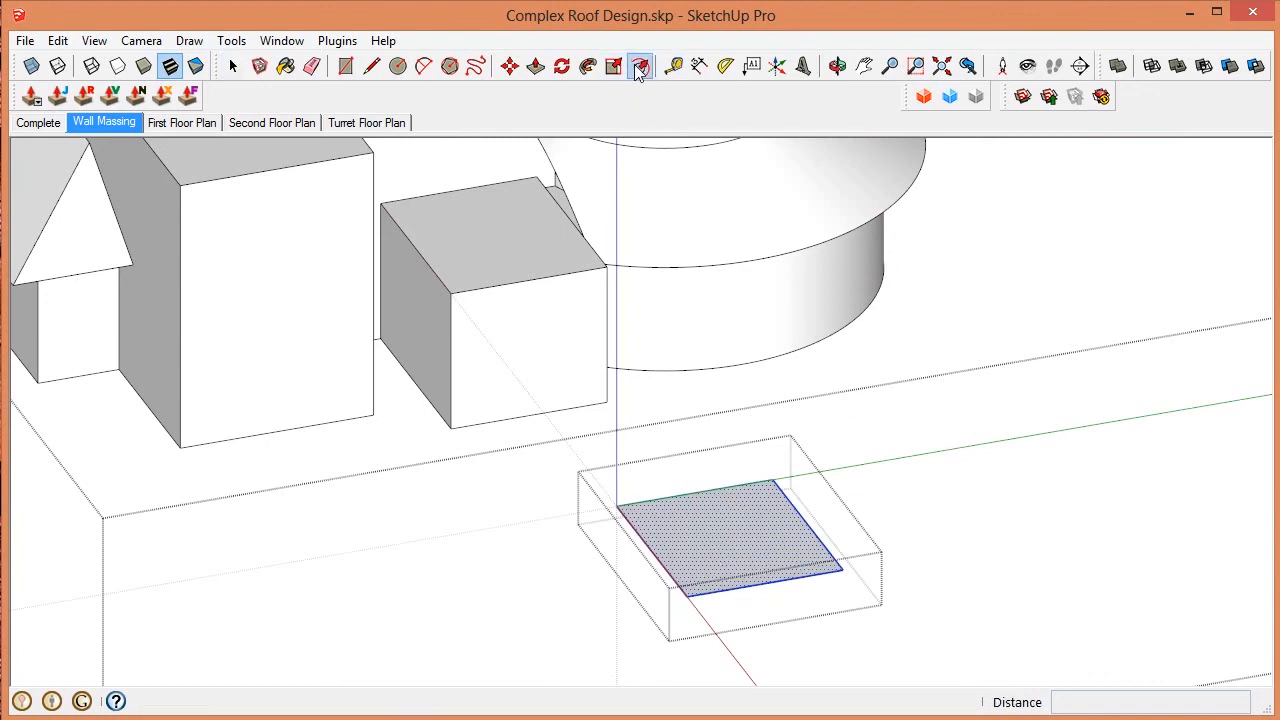
left_click(666, 572)
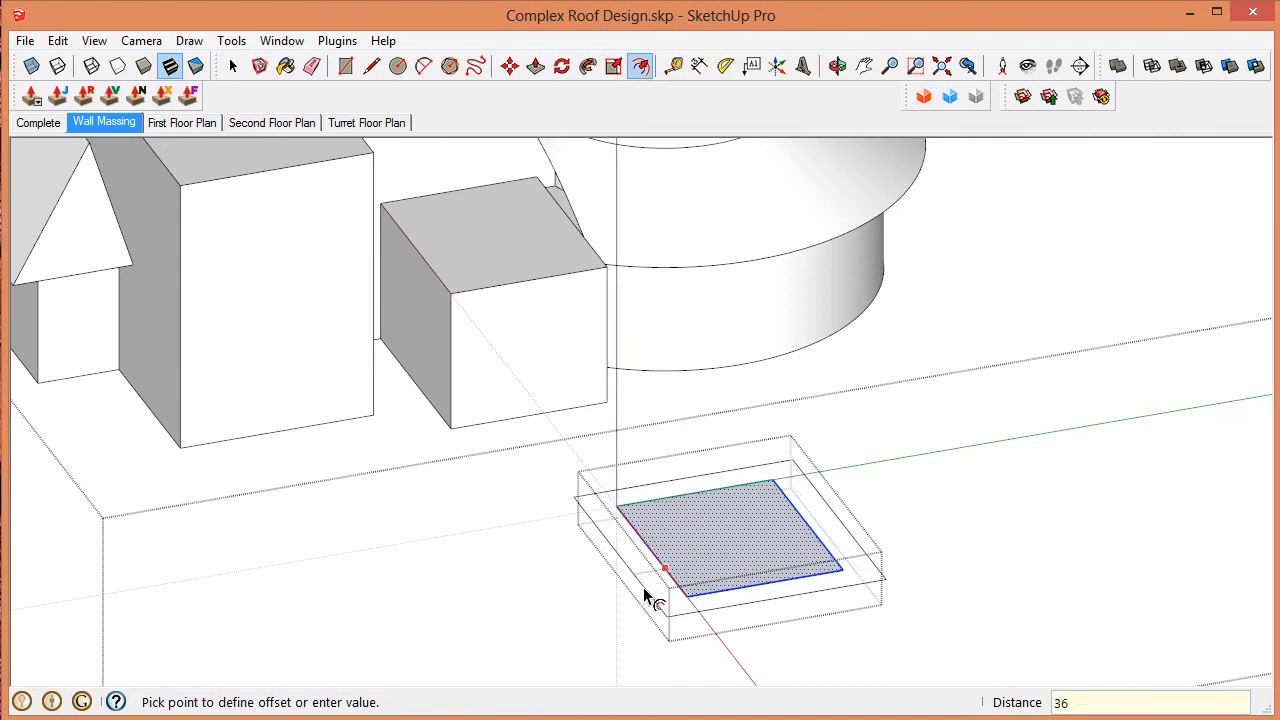
key("Return")
key("space")
scroll(715, 497, "up", 3)
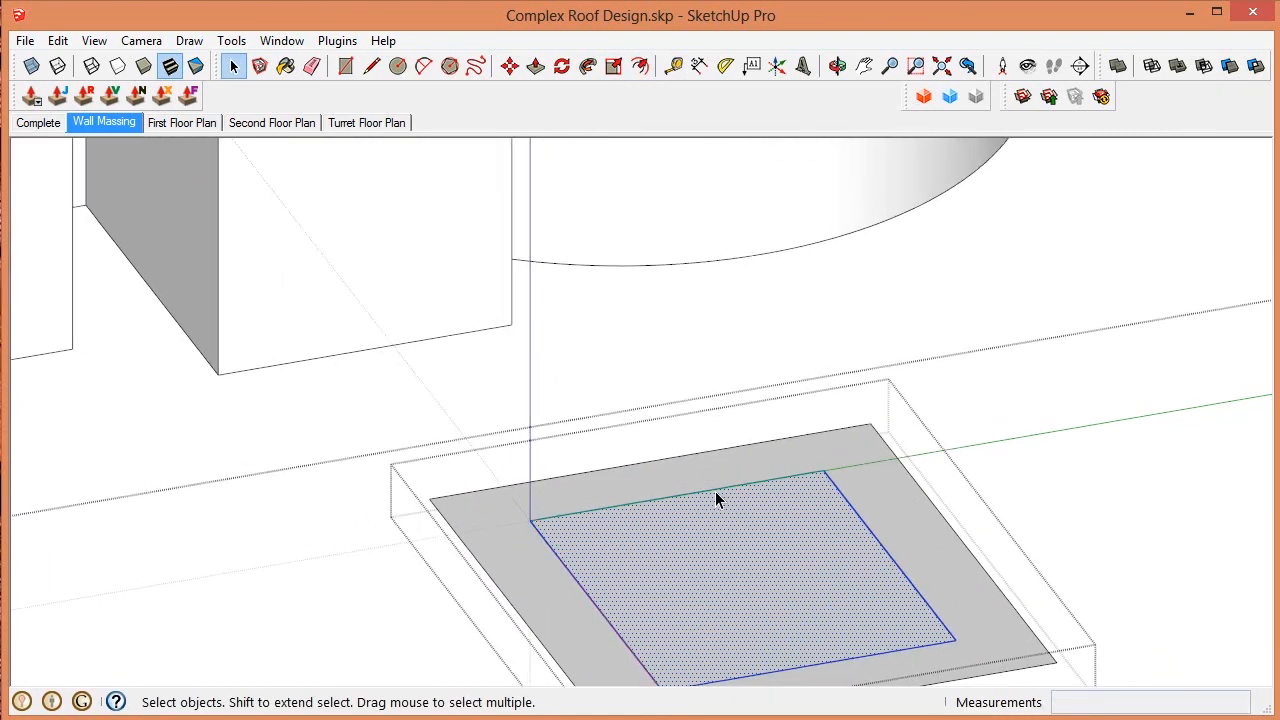
Step: Draw a line along the inner rectangle's rear edge across the full overhang and delete the strip and edges behind it
key("l")
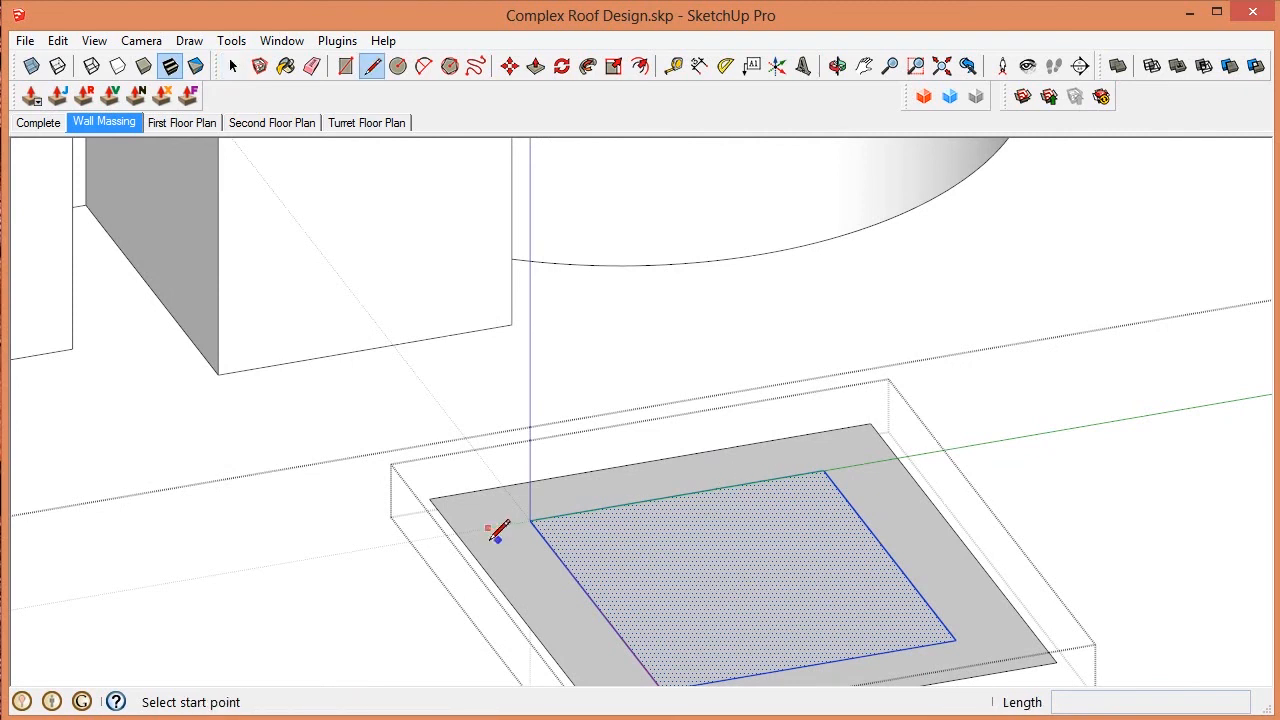
left_click(455, 531)
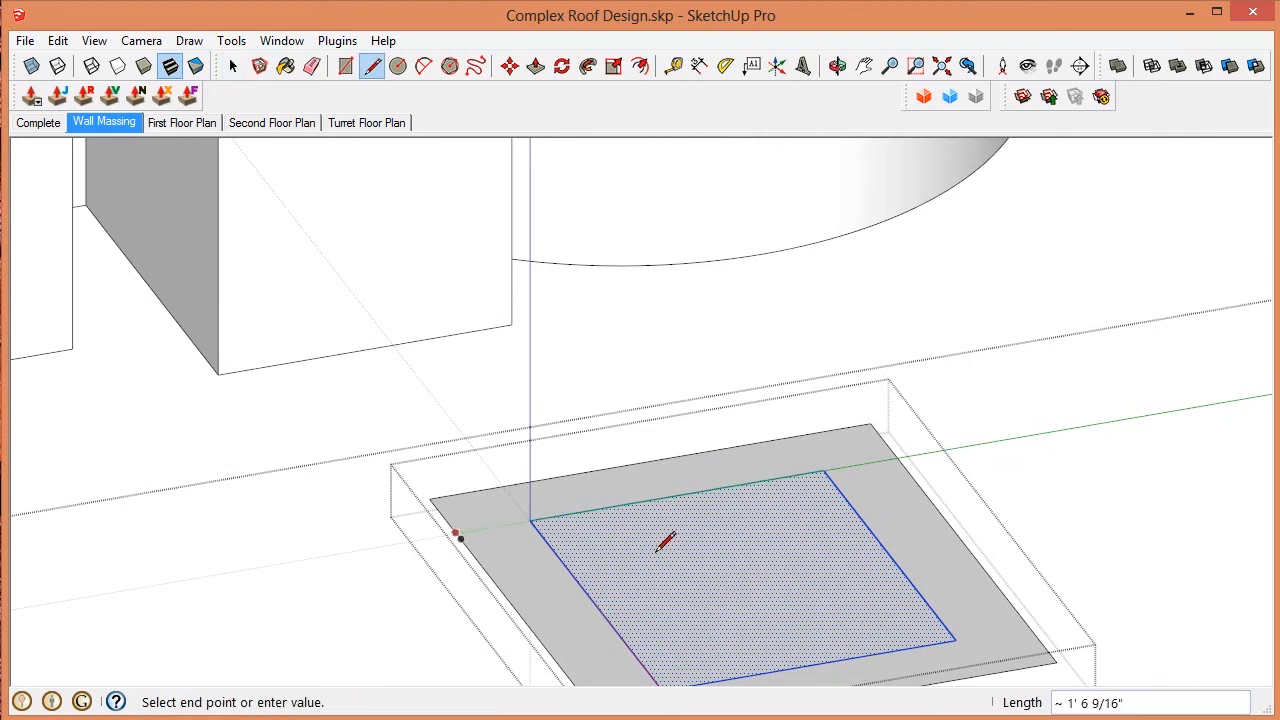
left_click(897, 455)
scroll(900, 450, "down", 4)
middle_click_drag(903, 443, 846, 529)
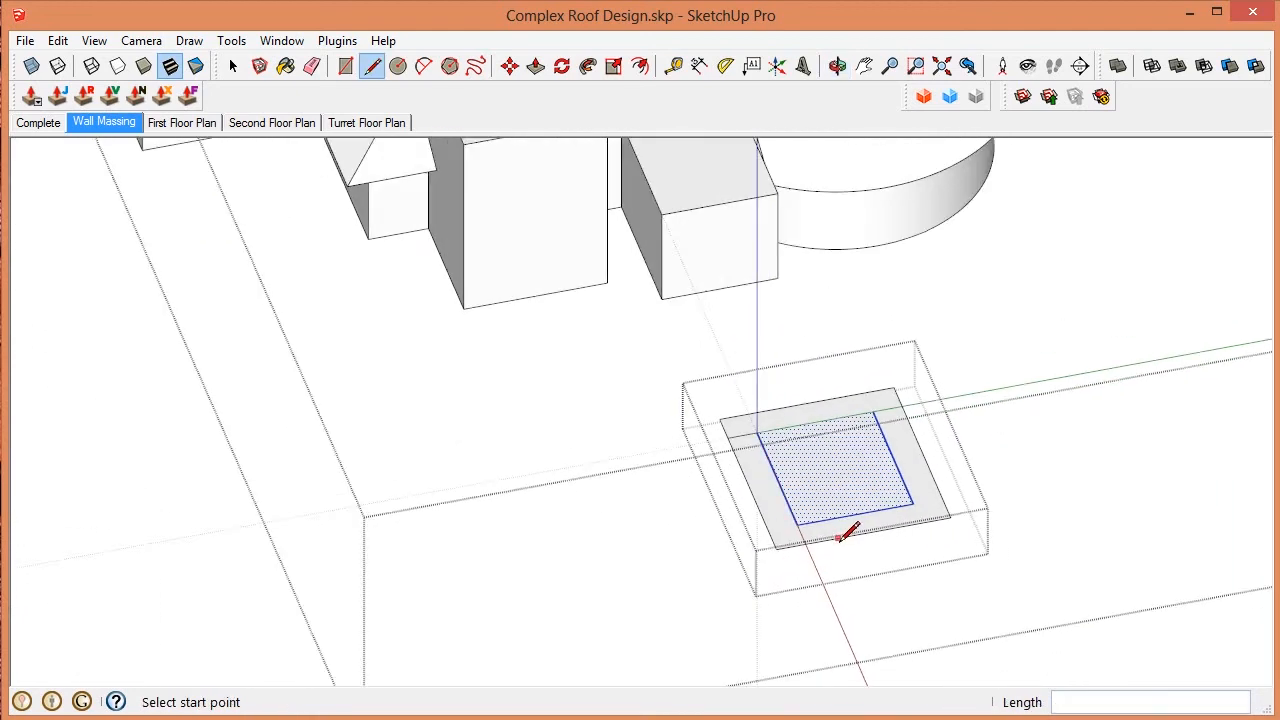
key("space")
scroll(913, 374, "up", 4)
left_click(655, 428)
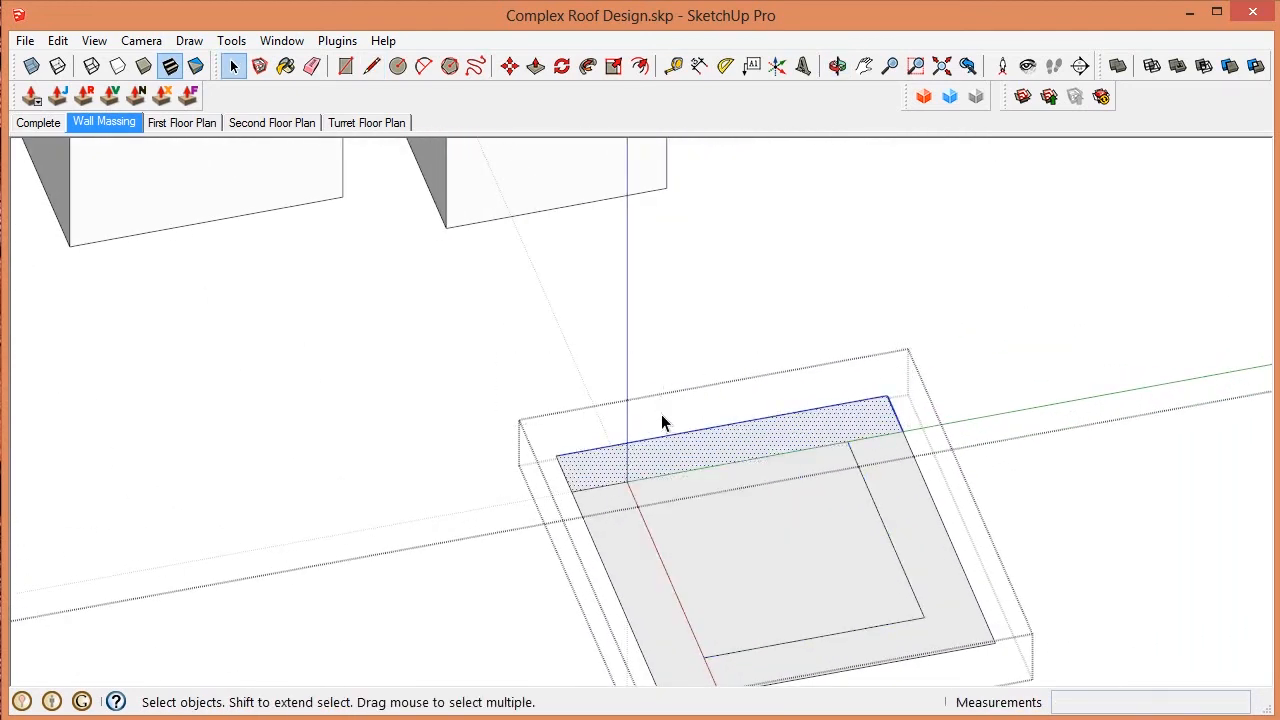
key("Delete")
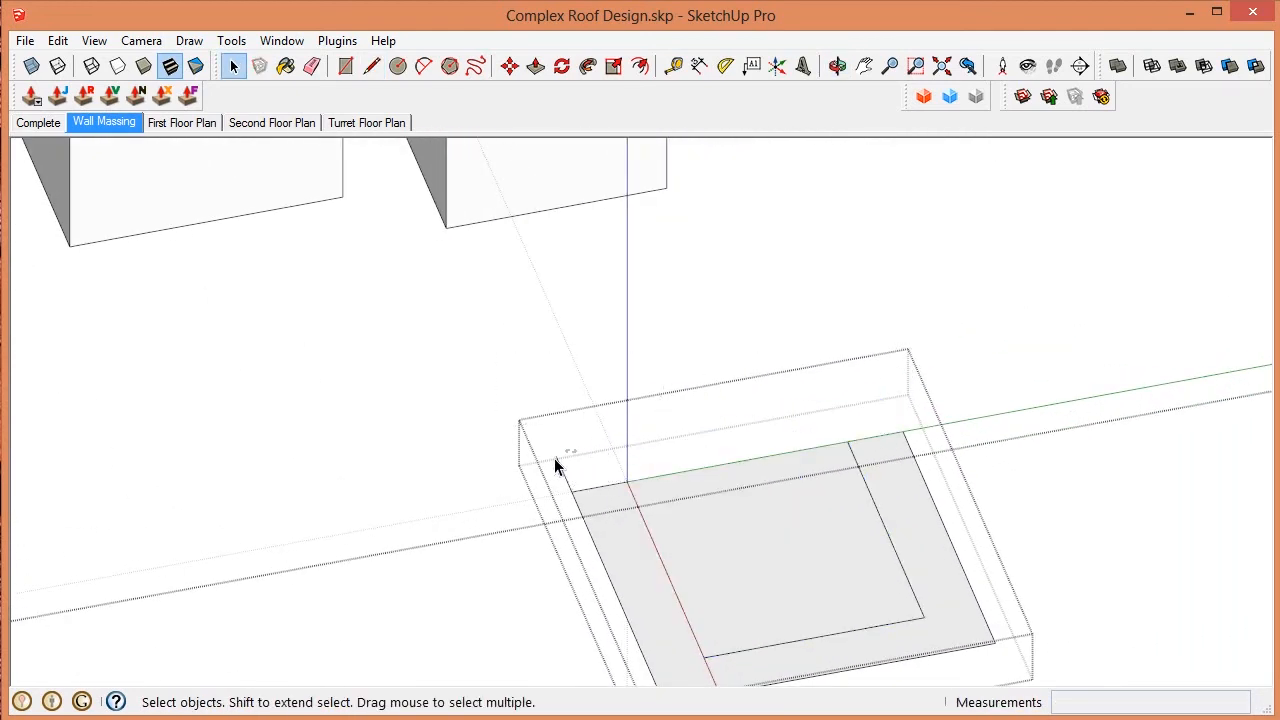
scroll(740, 490, "down", 3)
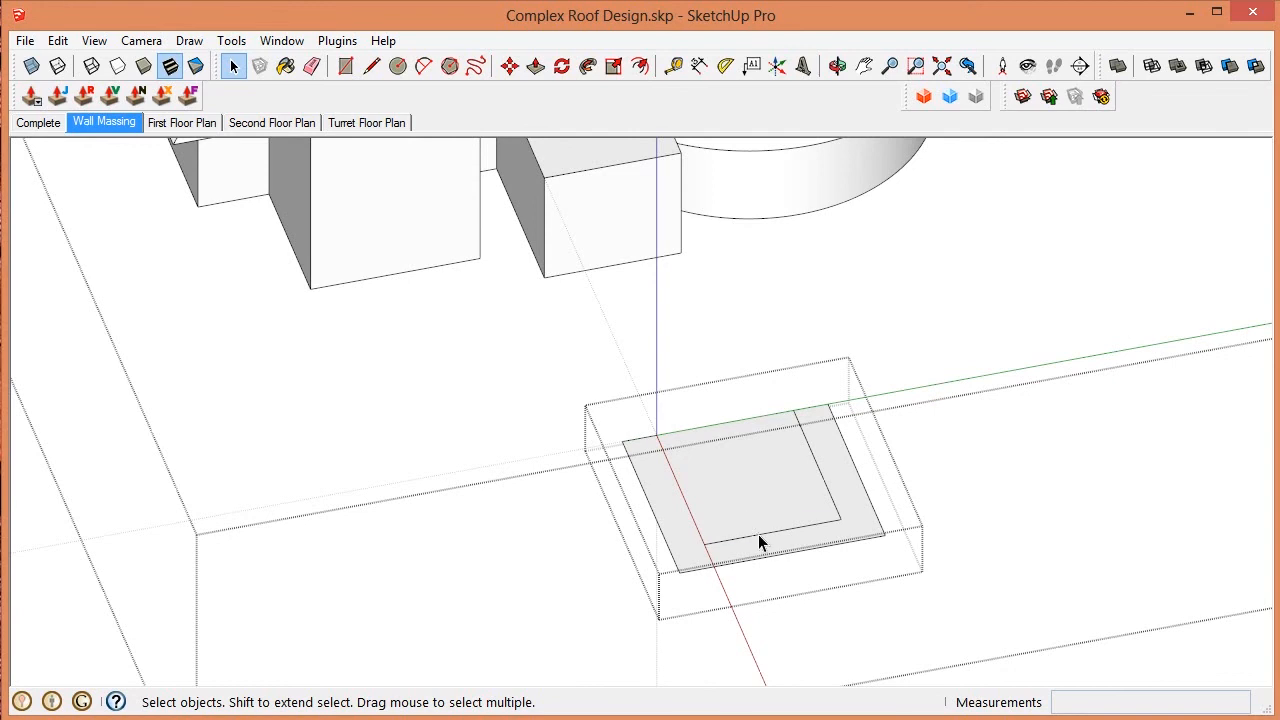
Step: Erase the remaining inner rectangle edges so the entry overhang becomes one single face
left_click(758, 534)
key("e")
left_click_drag(831, 500, 830, 518)
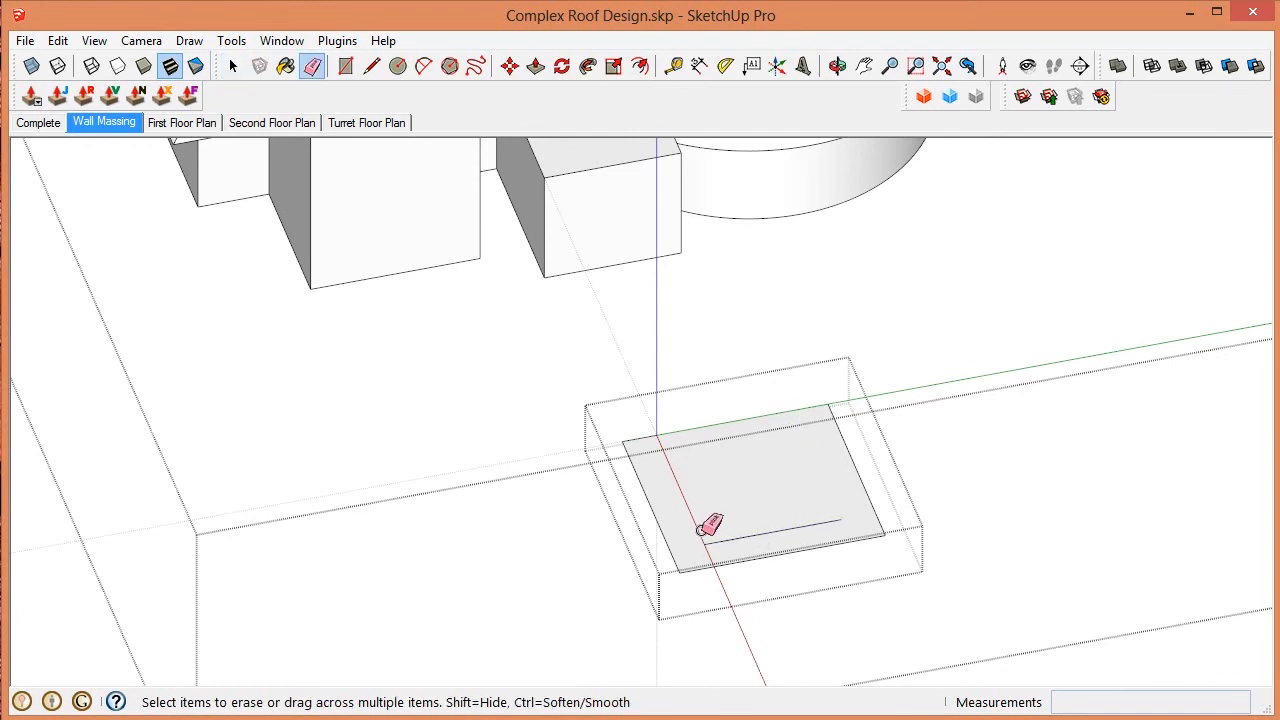
left_click(733, 540)
Step: Push/Pull the entry overhang face upward about 12 feet into a box
key("space")
left_click(740, 524)
middle_click_drag(741, 518, 877, 416)
scroll(800, 453, "down", 3)
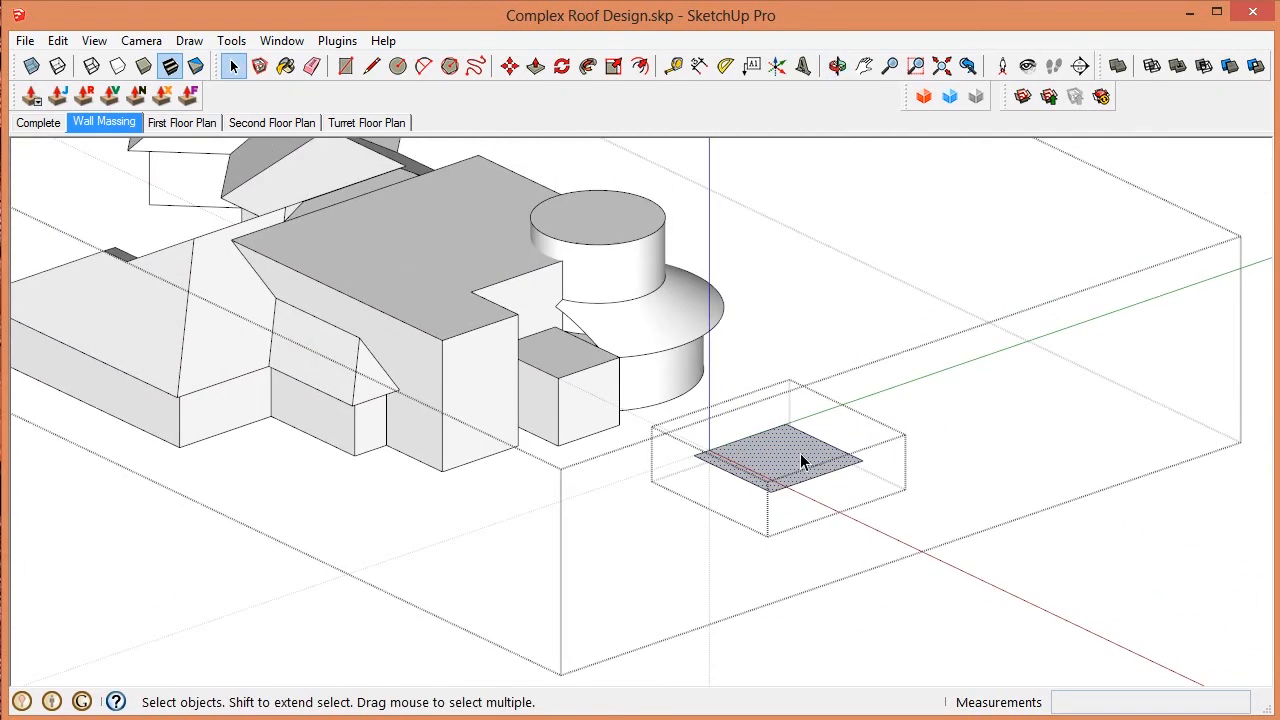
scroll(789, 446, "up", 4)
scroll(790, 448, "down", 2)
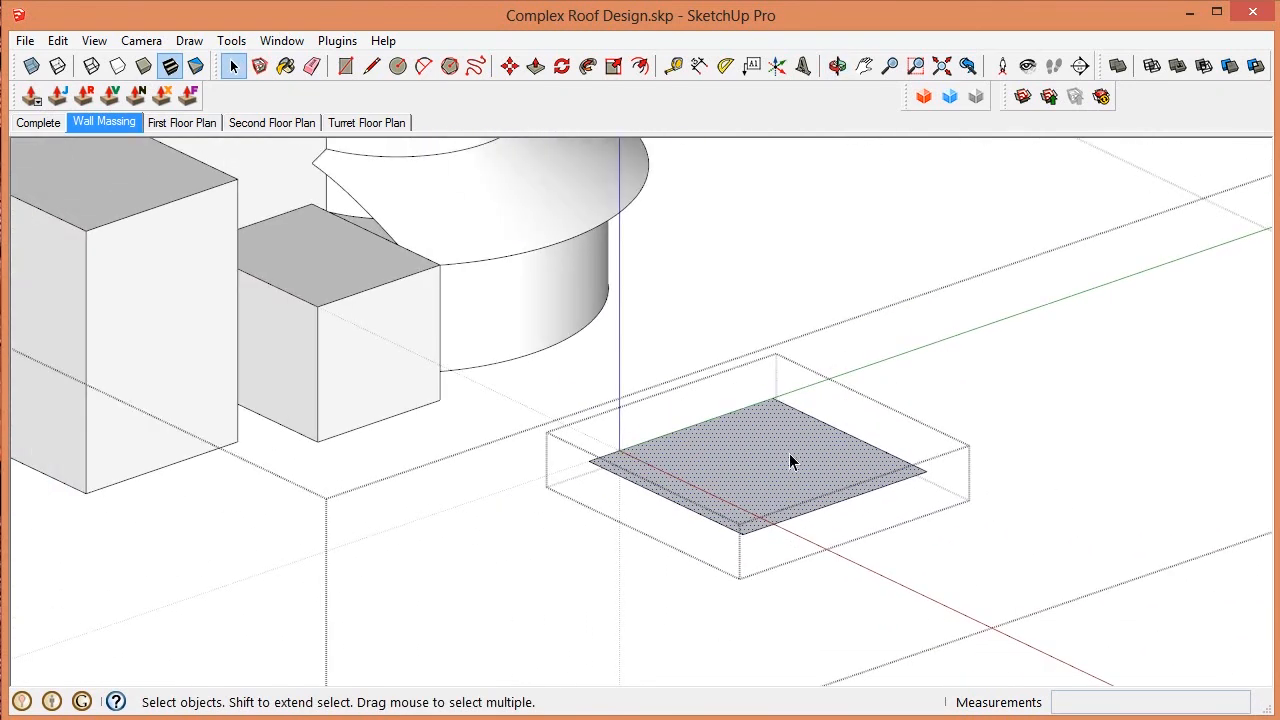
middle_click_drag(779, 474, 718, 482)
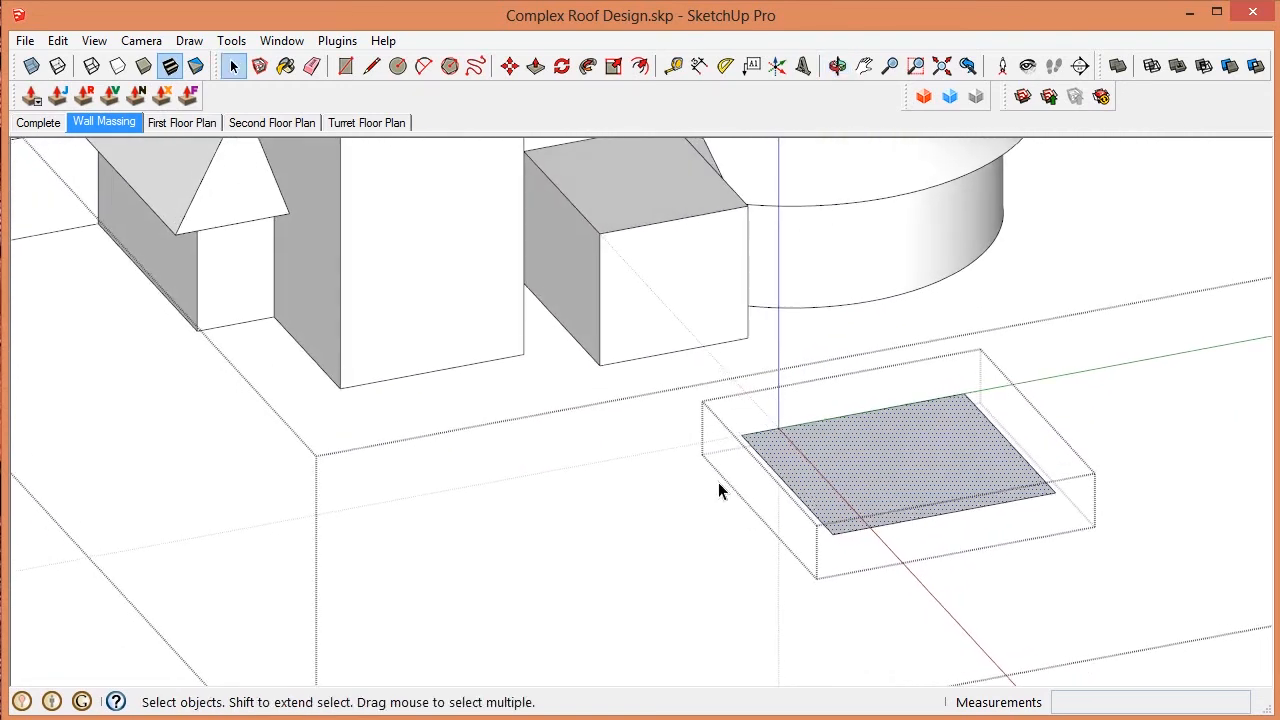
key("p")
left_click(905, 470)
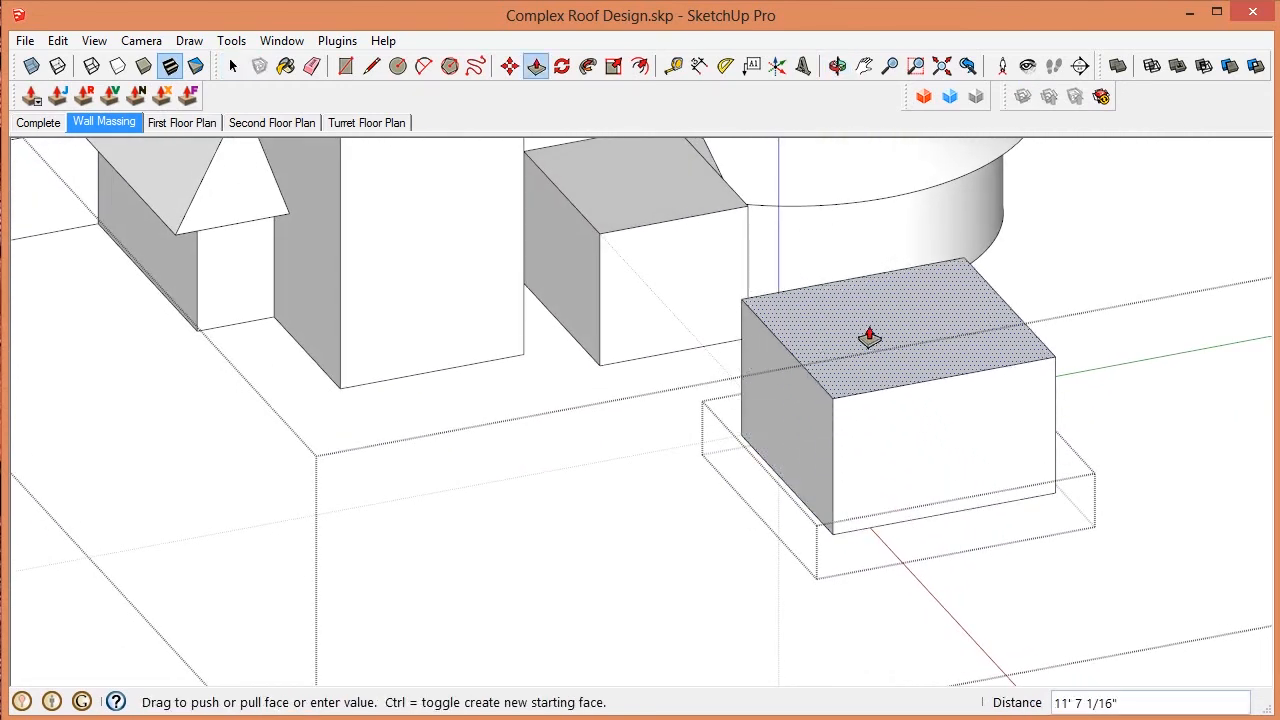
left_click(866, 328)
Step: Place a vertical guide through the midpoint of the box's front face, parallel to its side edge
key("t")
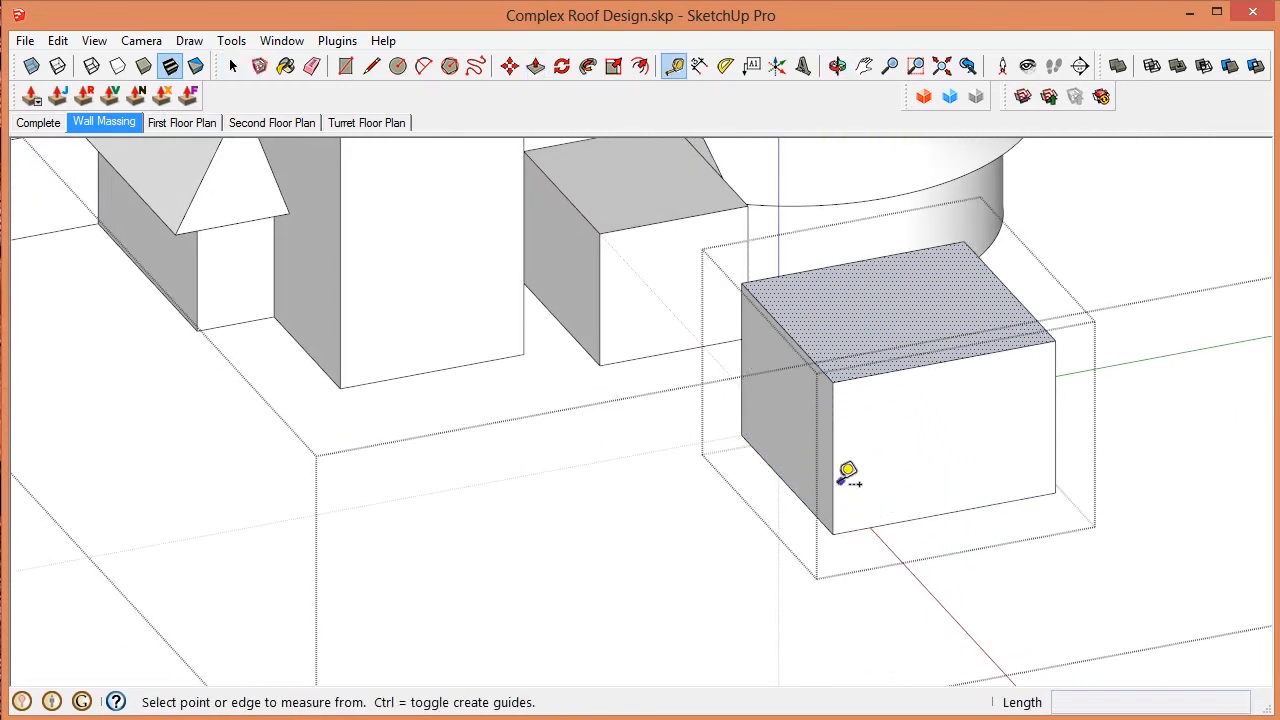
left_click(833, 480)
left_click(958, 345)
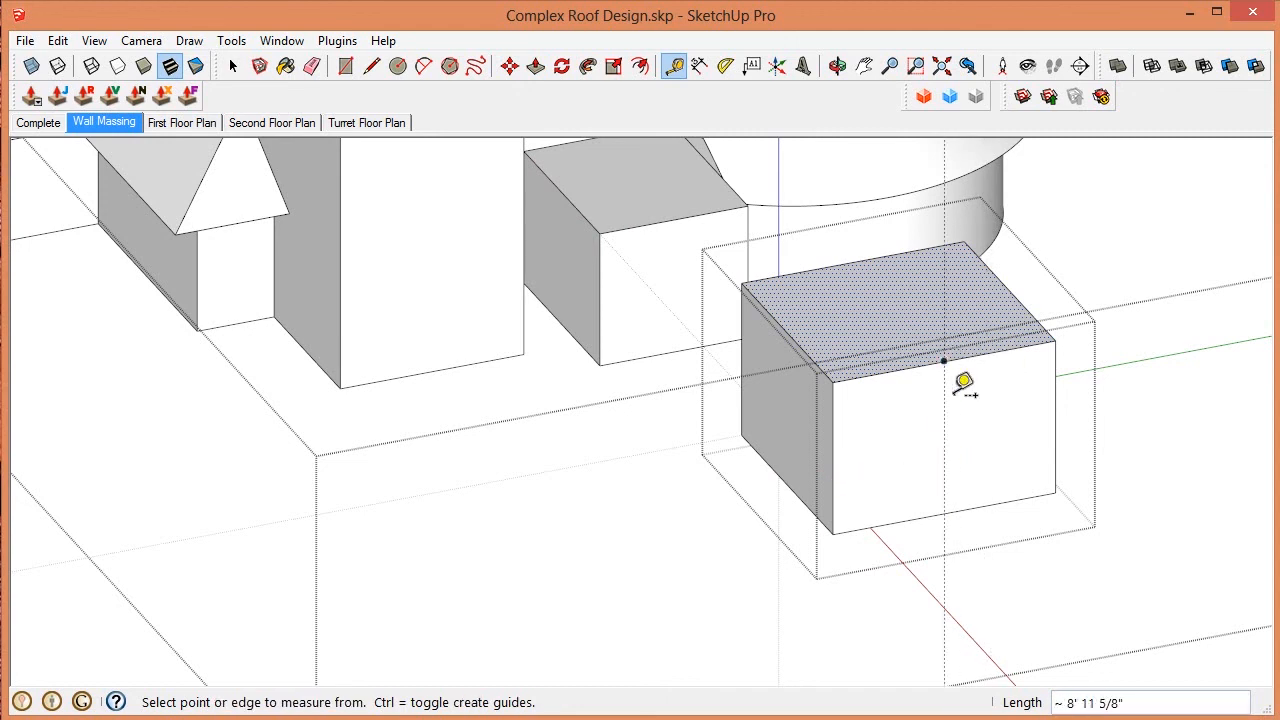
Step: Create an angled 12:12 roof-pitch guide on the box's front face, starting from its lower left corner
mouse_move(983, 434)
middle_mouse_down()
mouse_move(920, 449)
mouse_move(980, 380)
mouse_move(967, 420)
middle_mouse_up()
scroll(967, 420, "up", 4)
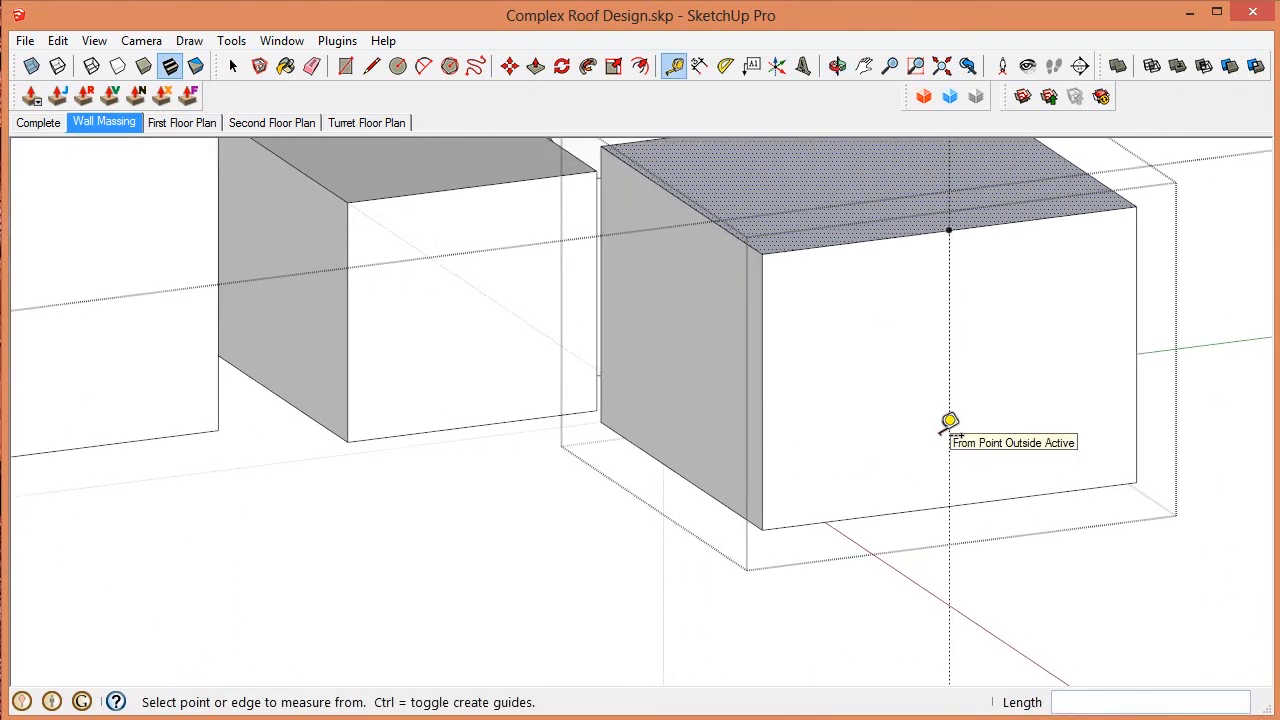
left_click(728, 68)
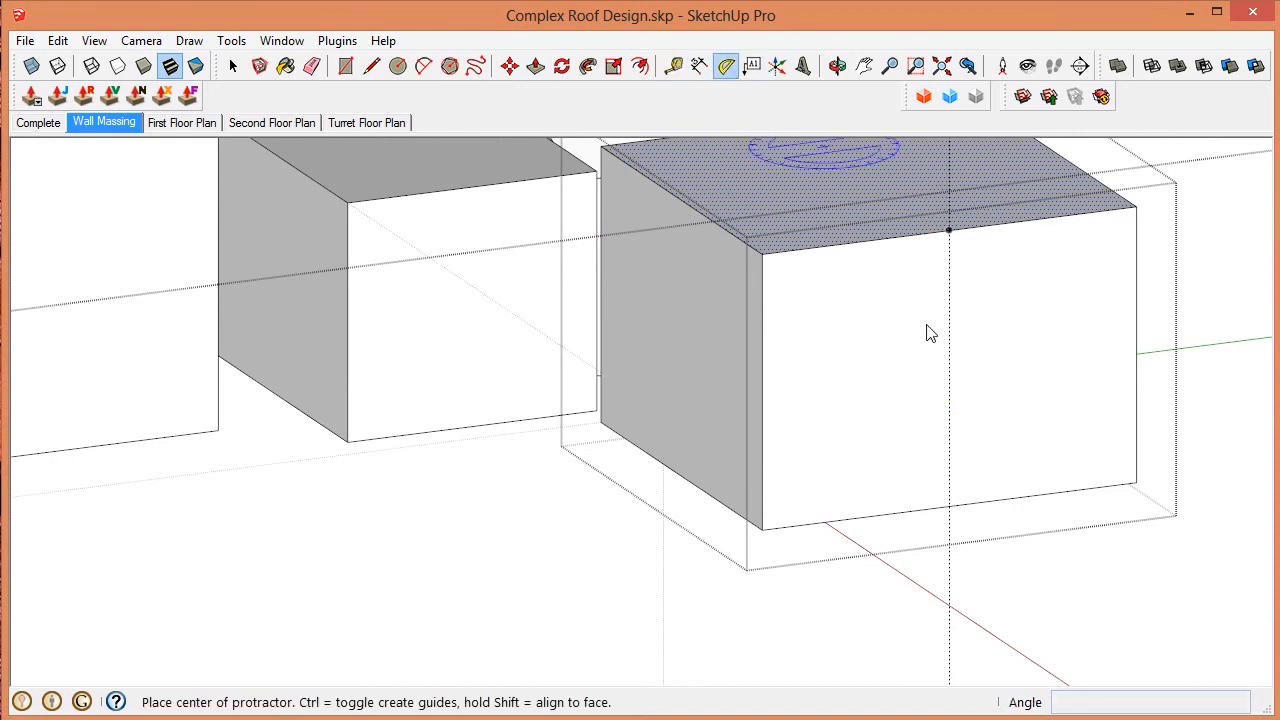
left_click(762, 531)
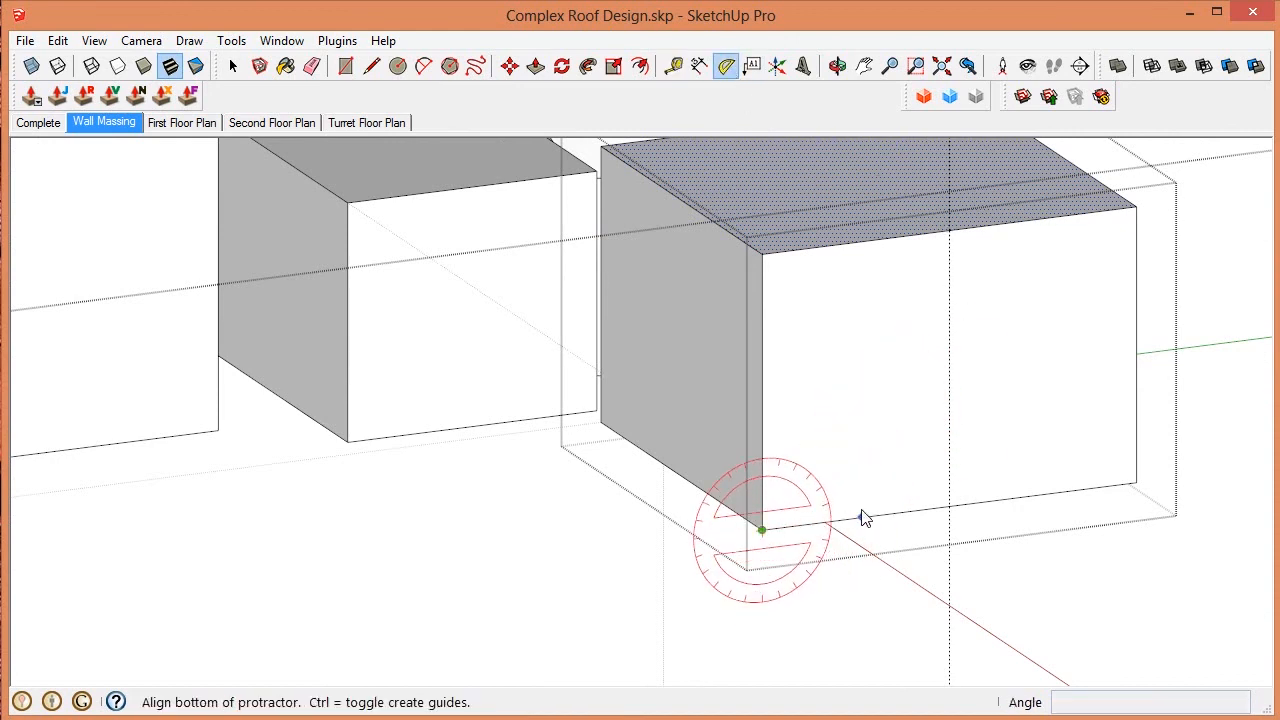
left_click(867, 516)
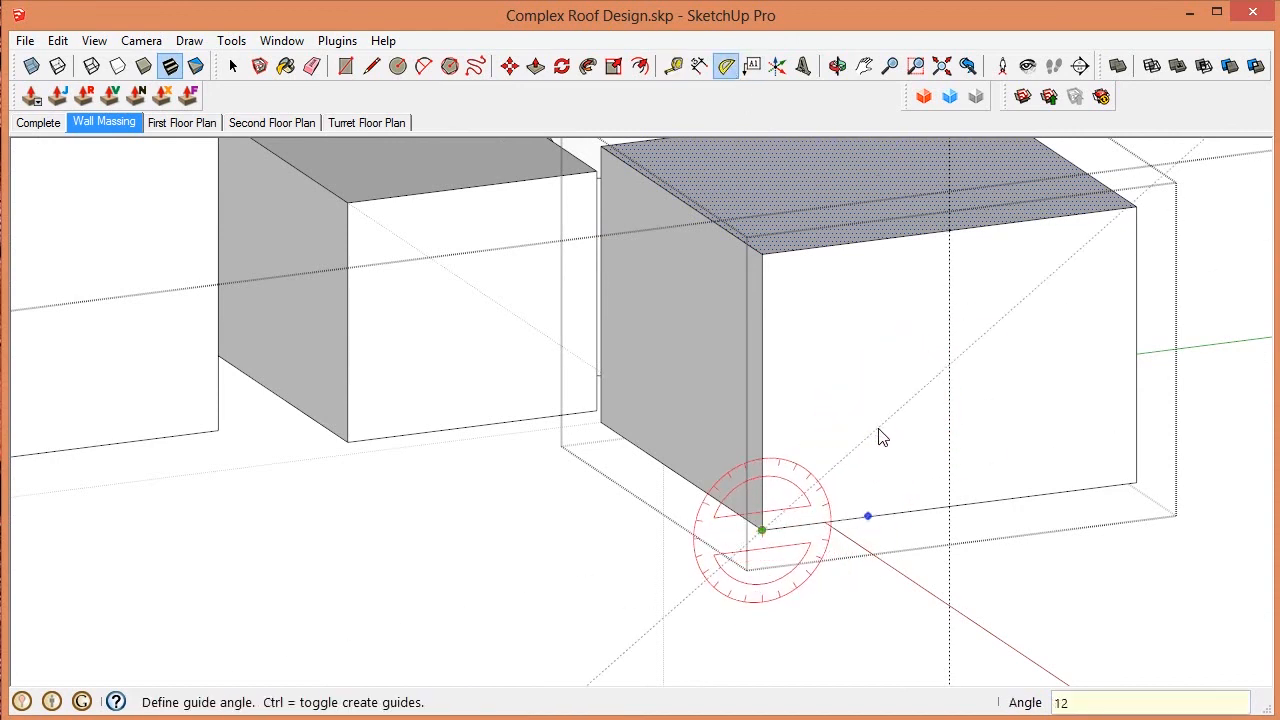
type("12:12")
key("Return")
Step: Draw a half-gable triangle on the front face along the pitch guide to the vertical guide and down to the base edge
key("l")
left_click(763, 528)
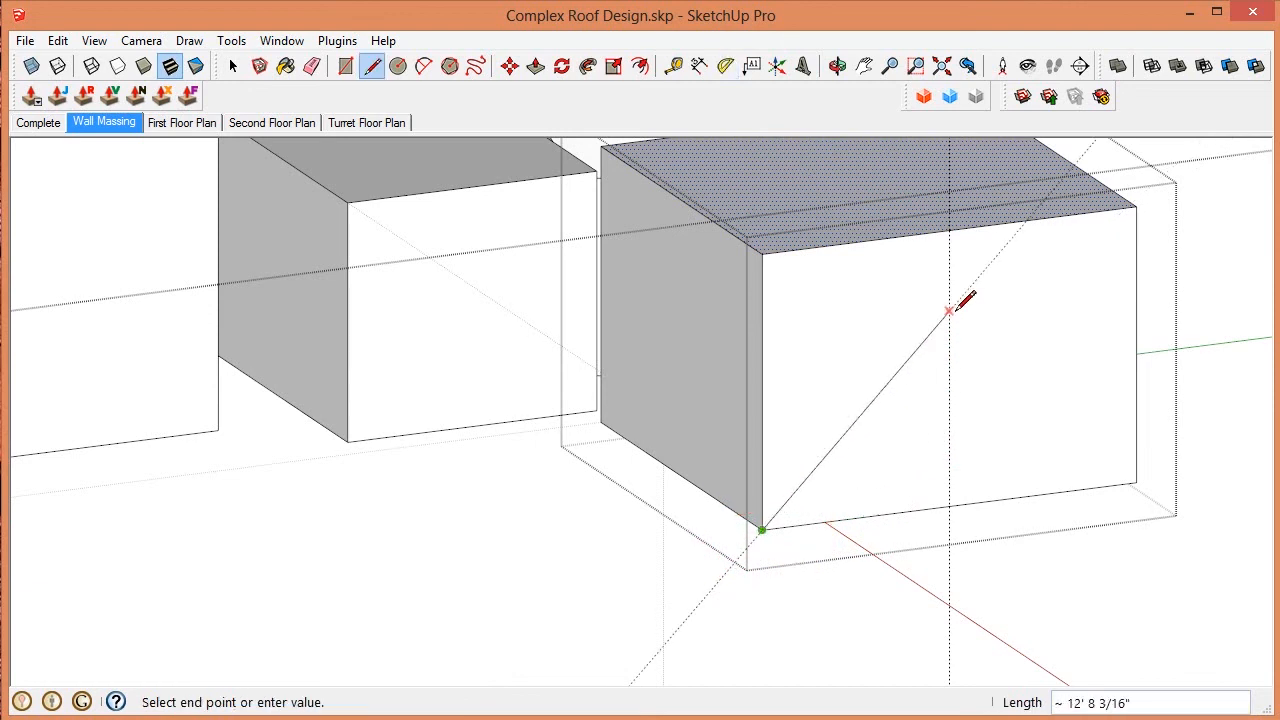
left_click(948, 311)
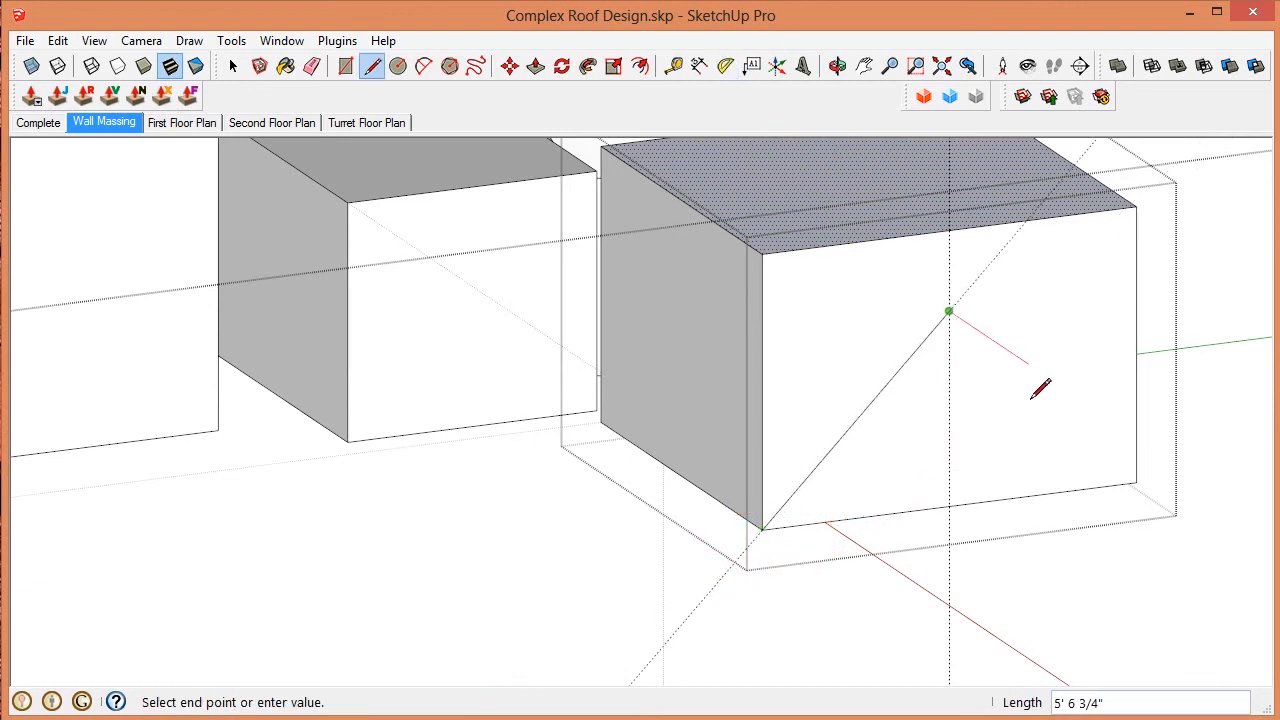
left_click(948, 505)
Step: Delete the upper box faces, edges and guides, keeping only the base face and the triangular profile
scroll(955, 500, "down", 4)
middle_click_drag(950, 505, 1274, 500)
scroll(1274, 493, "down", 5)
key("space")
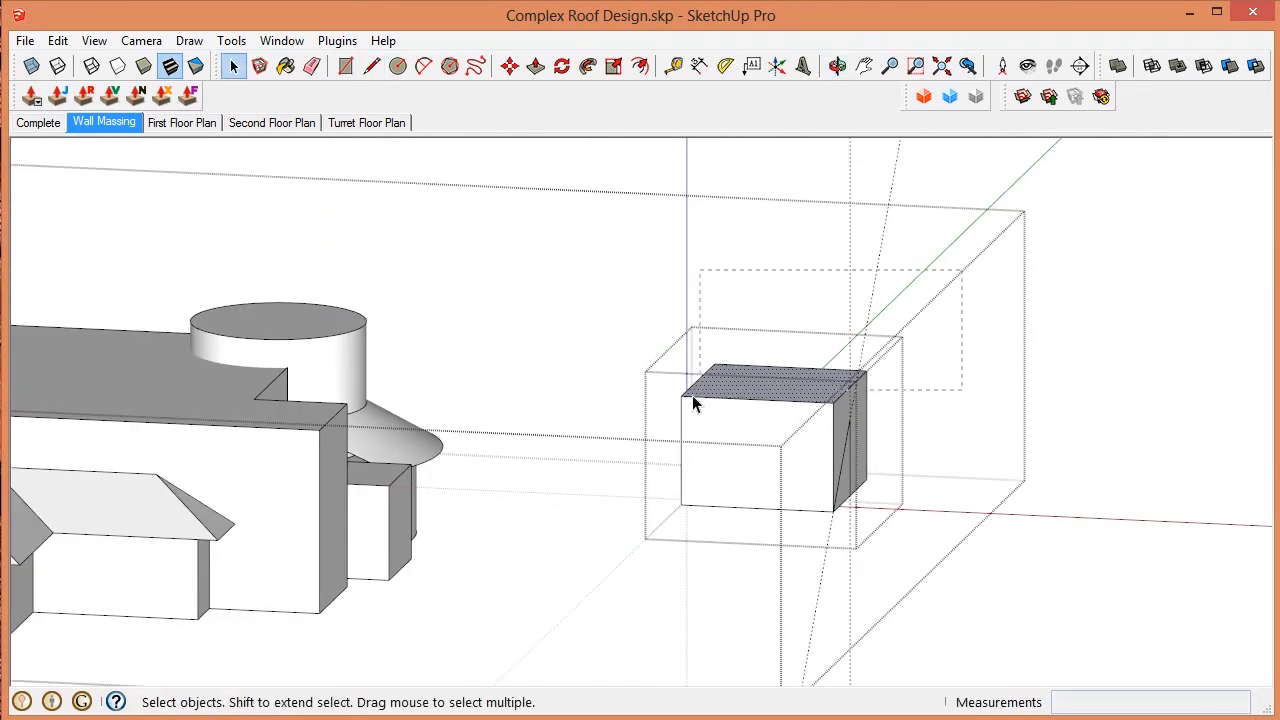
left_click_drag(693, 401, 660, 415)
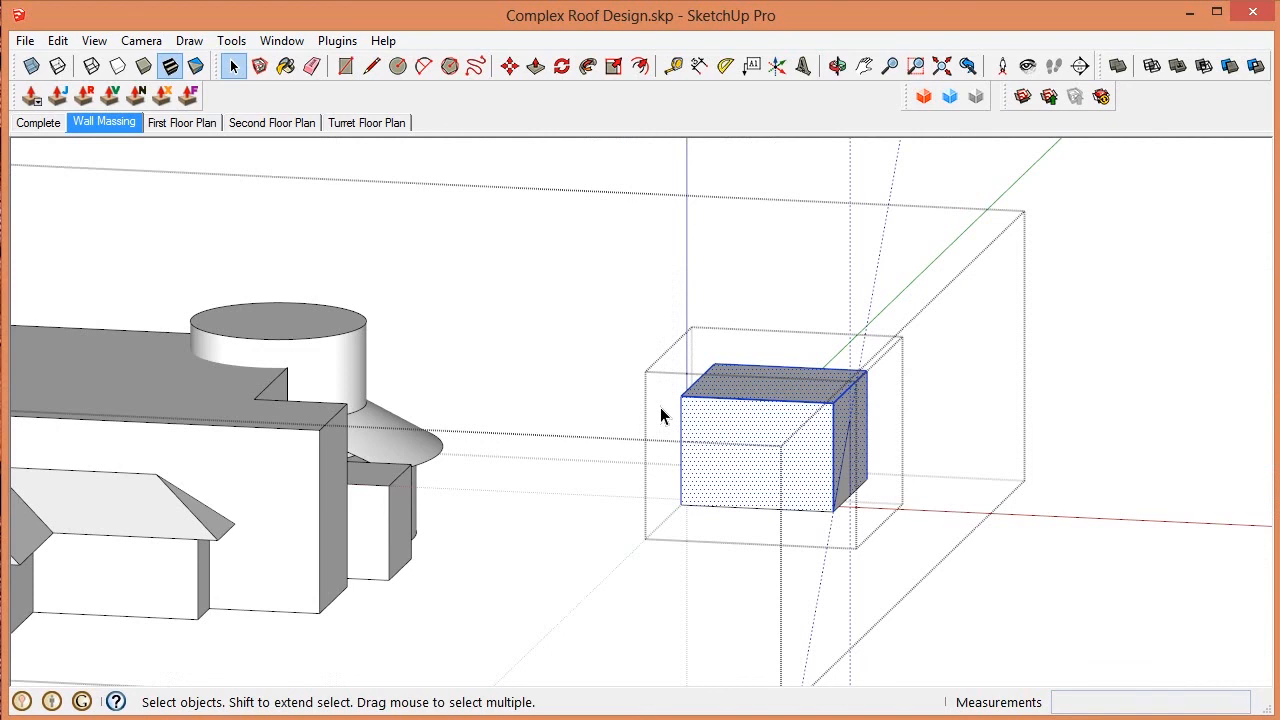
key("Delete")
Step: Select the triangular profile with its bounding edges and make it a group
middle_click_drag(660, 415, 523, 557)
scroll(613, 550, "up", 3)
middle_click_drag(614, 551, 668, 577)
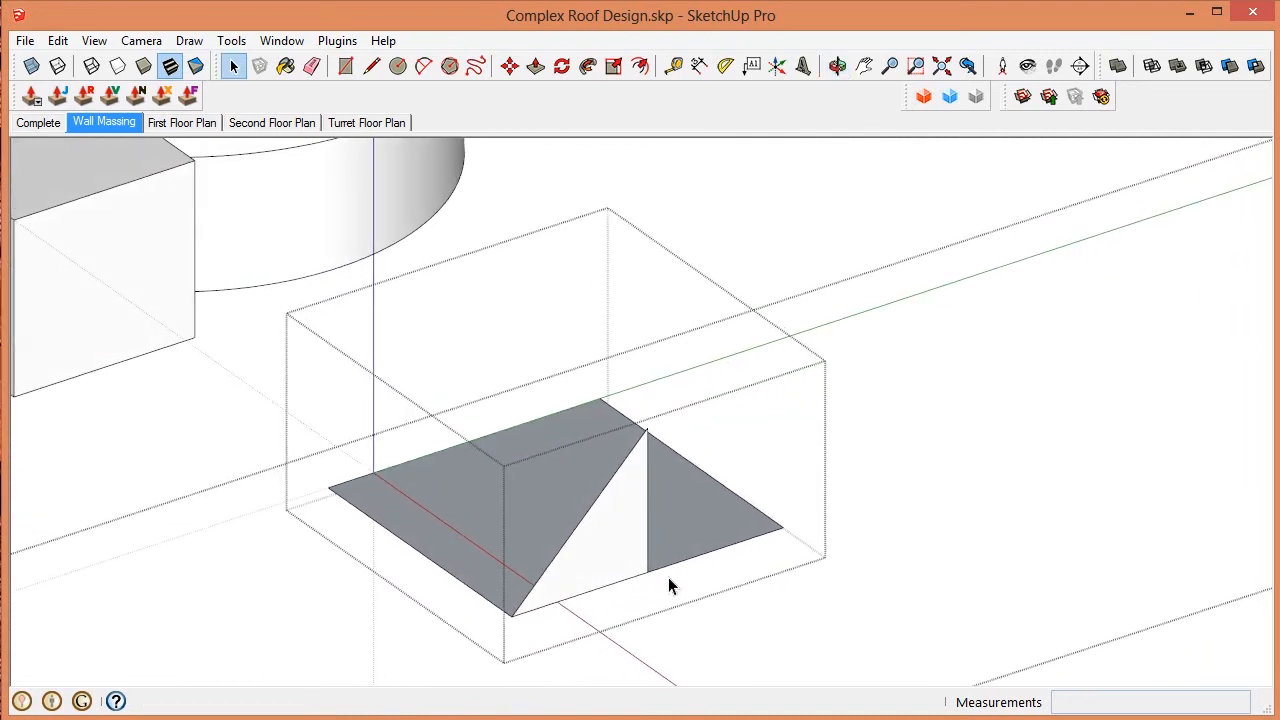
scroll(622, 558, "up", 3)
left_click(622, 558)
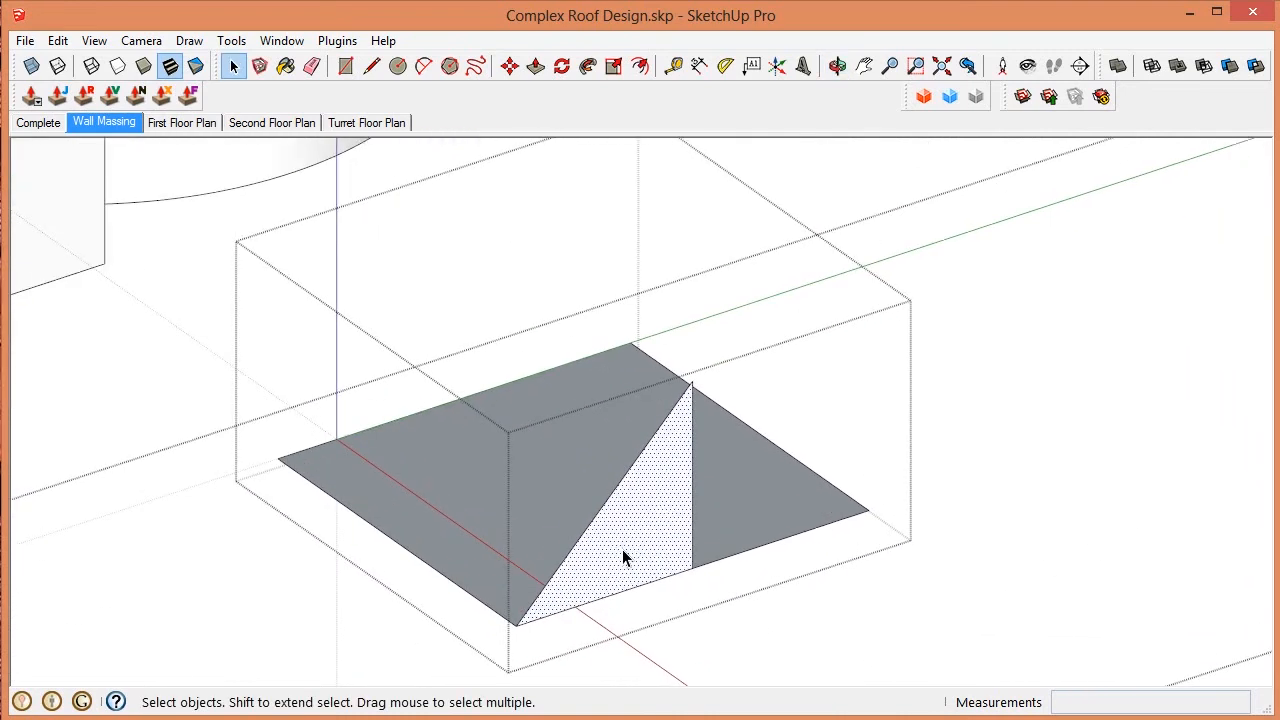
double_click(622, 558)
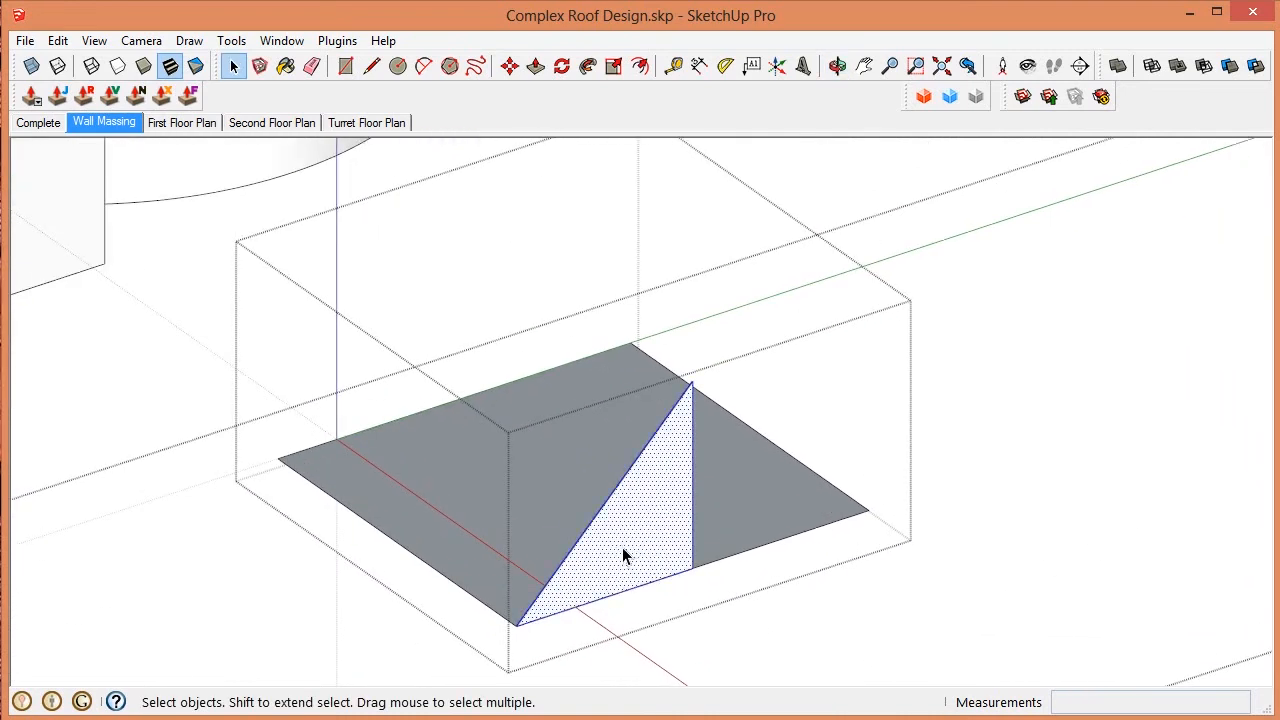
key("g")
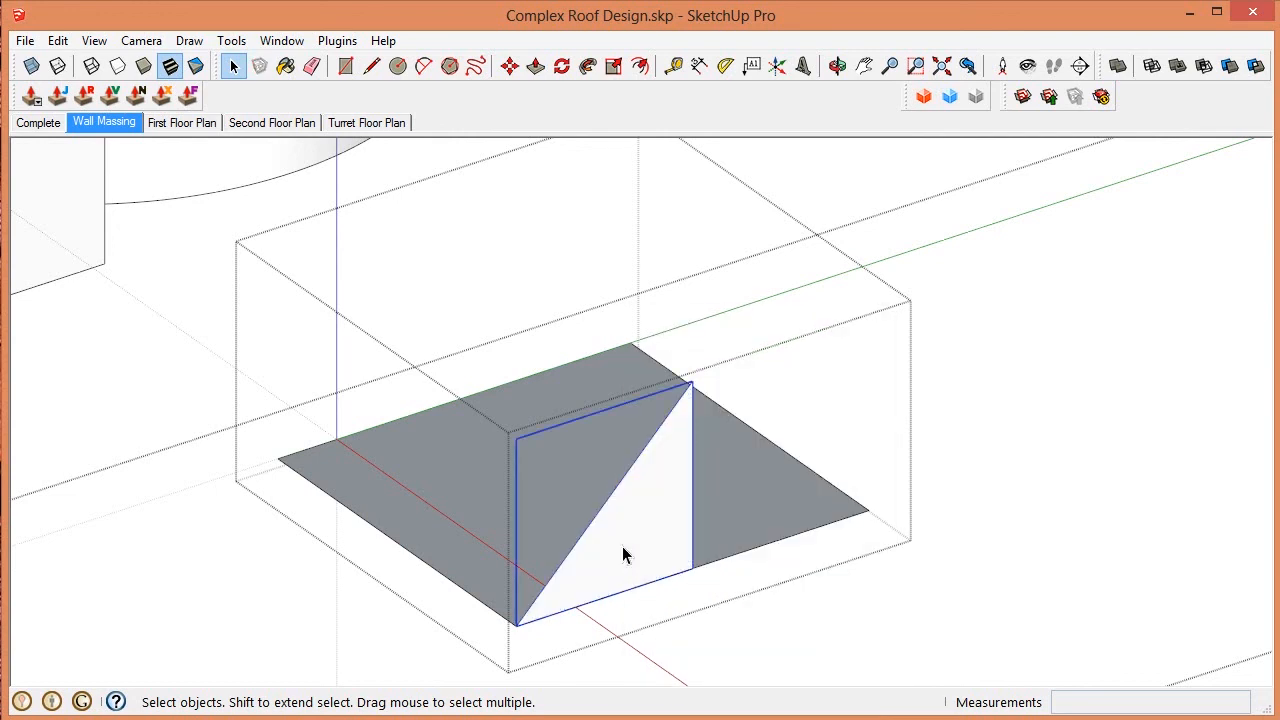
Step: Move the triangle group from the front corner to the rear corner of the base face's side edge and explode it
key("m")
left_click(517, 622)
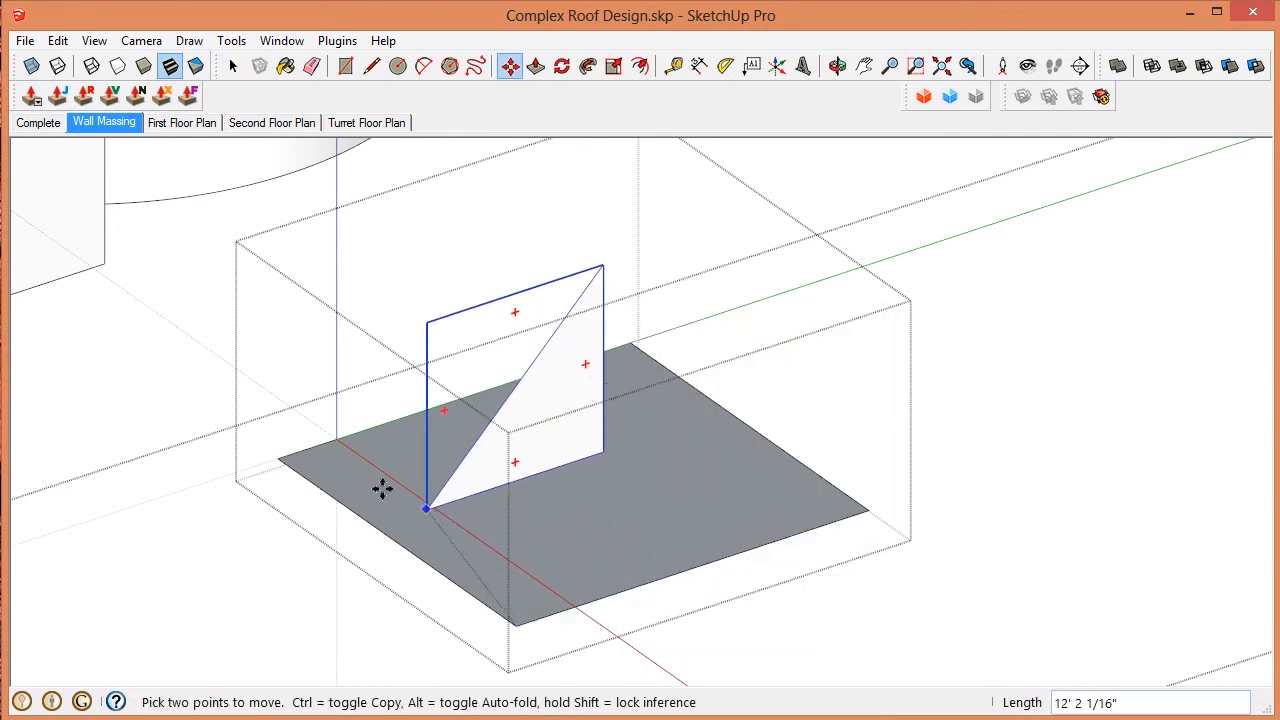
left_click(277, 458)
key("space")
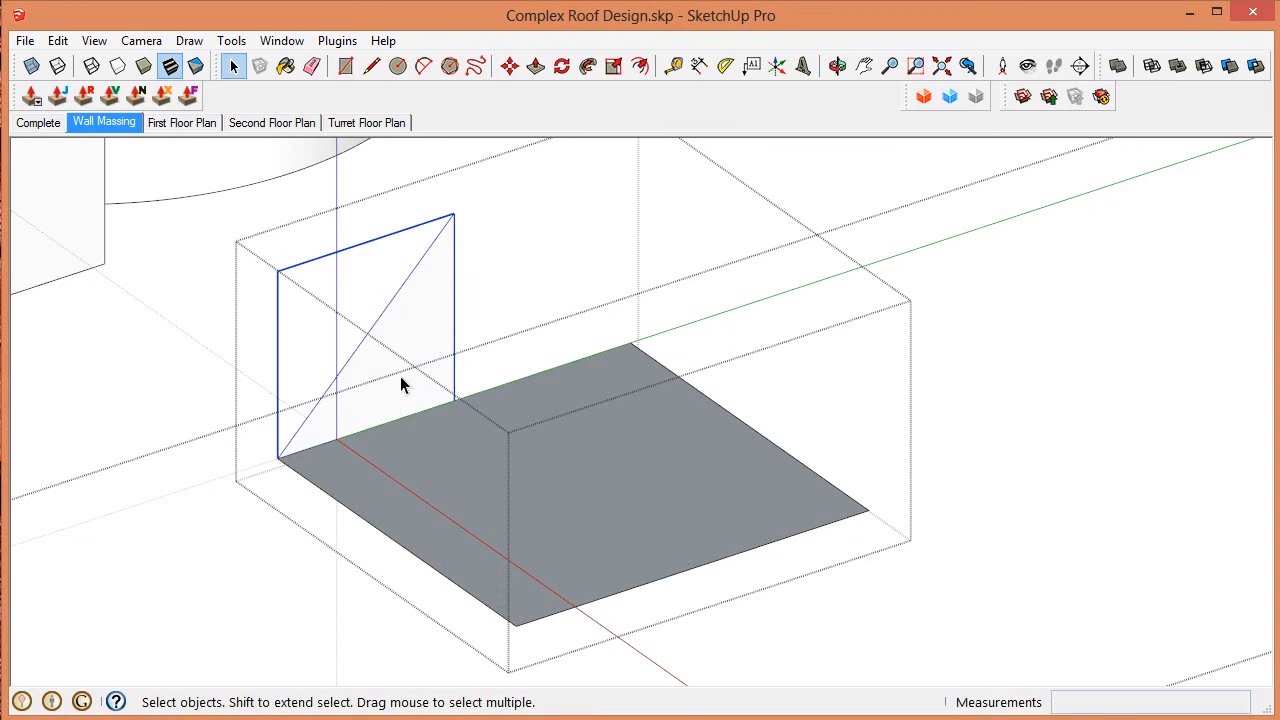
right_click(399, 374)
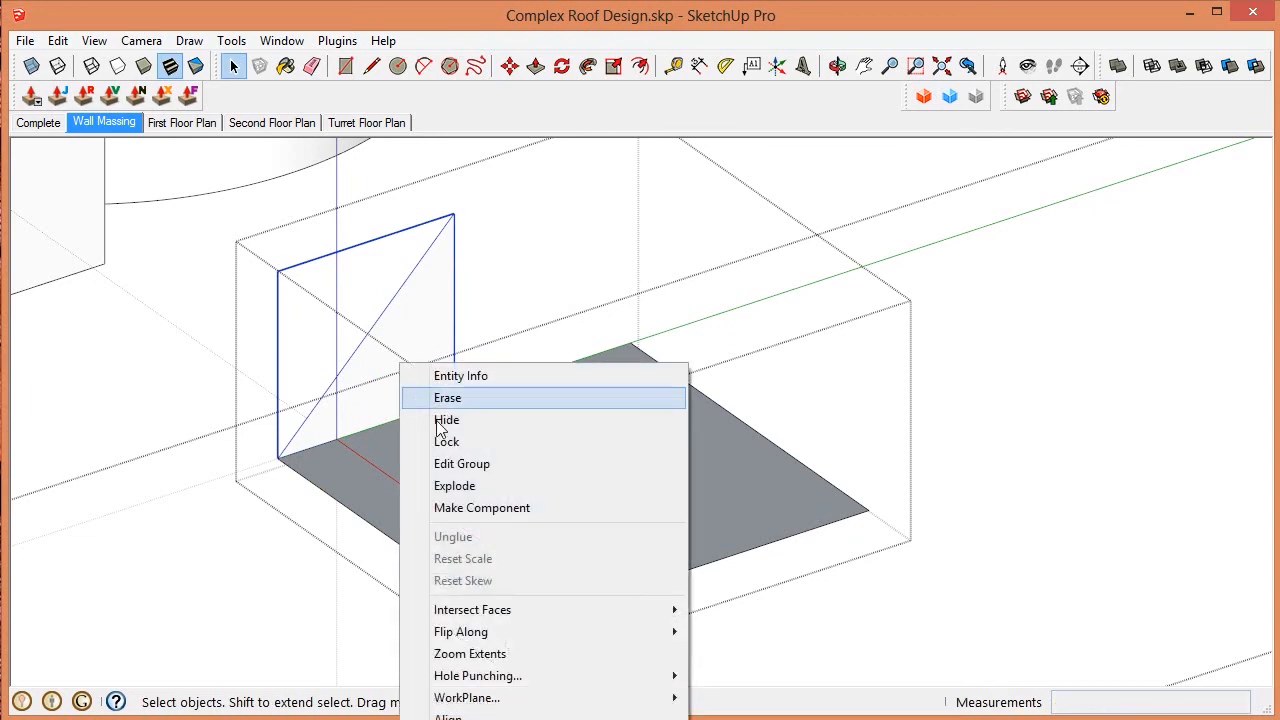
left_click(455, 486)
Step: Sweep the triangular profile with Follow Me along the side and front edges of the base face to form the hipped entry roof
scroll(640, 385, "down", 1)
scroll(478, 500, "up", 2)
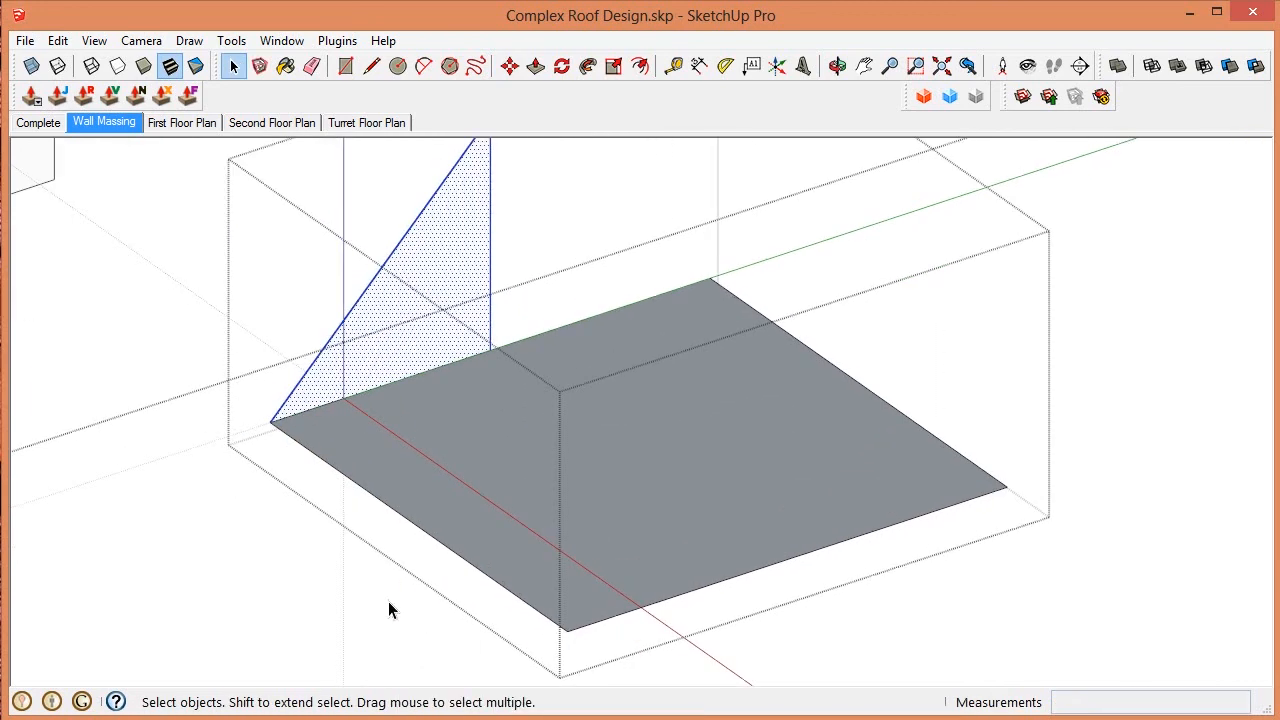
left_click(457, 555)
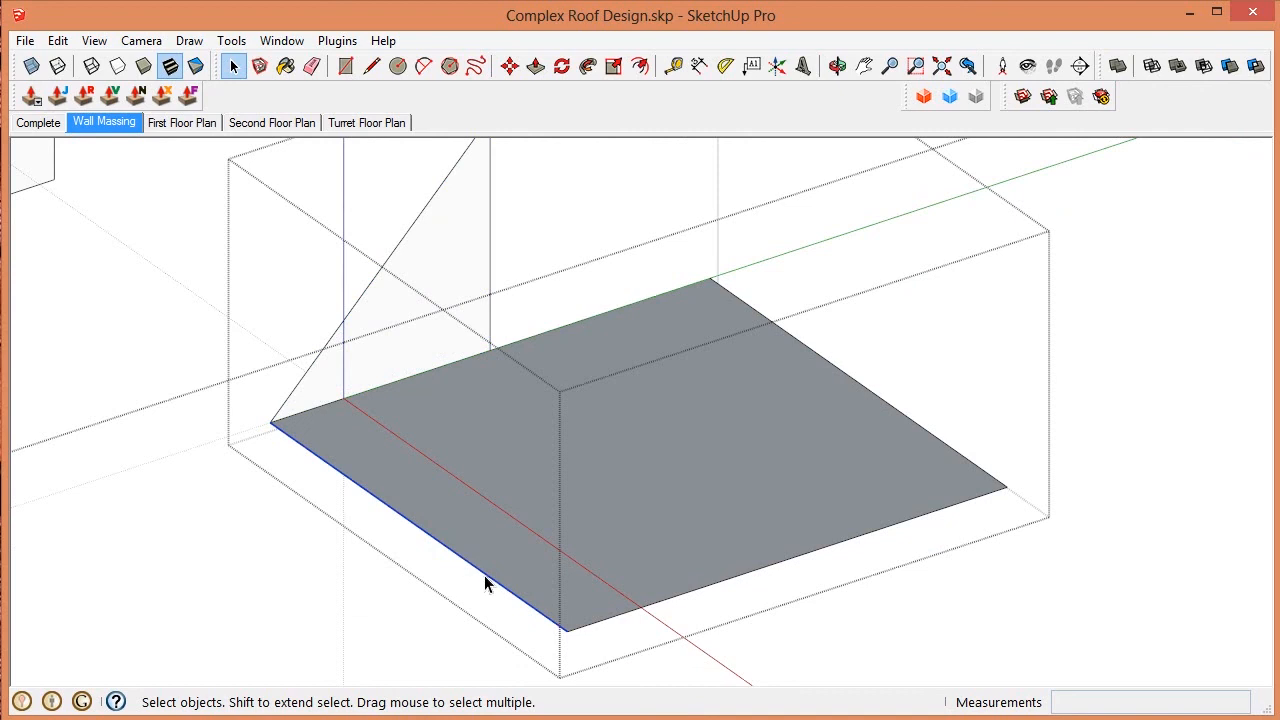
left_click(593, 623, "shift")
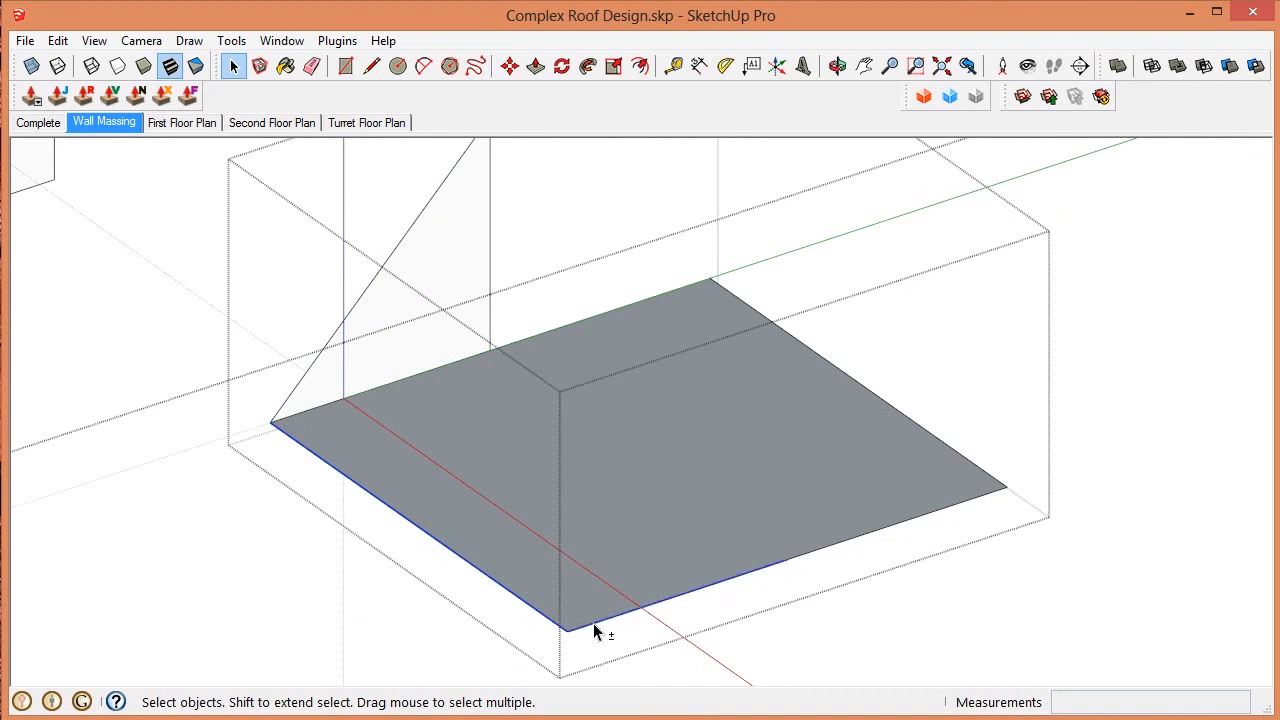
left_click(963, 457, "shift")
scroll(892, 461, "down", 2)
middle_click_drag(611, 374, 686, 420)
scroll(686, 418, "up", 4)
scroll(652, 403, "down", 3)
middle_click_drag(614, 373, 714, 429)
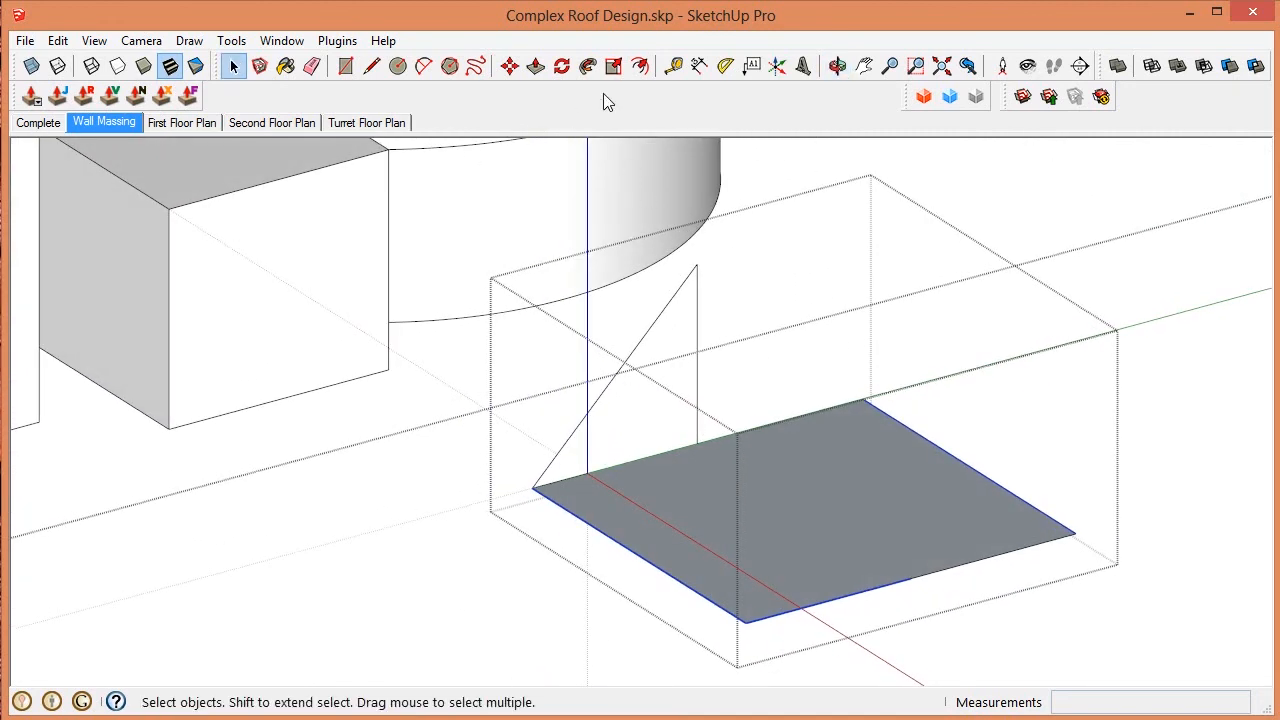
left_click(590, 66)
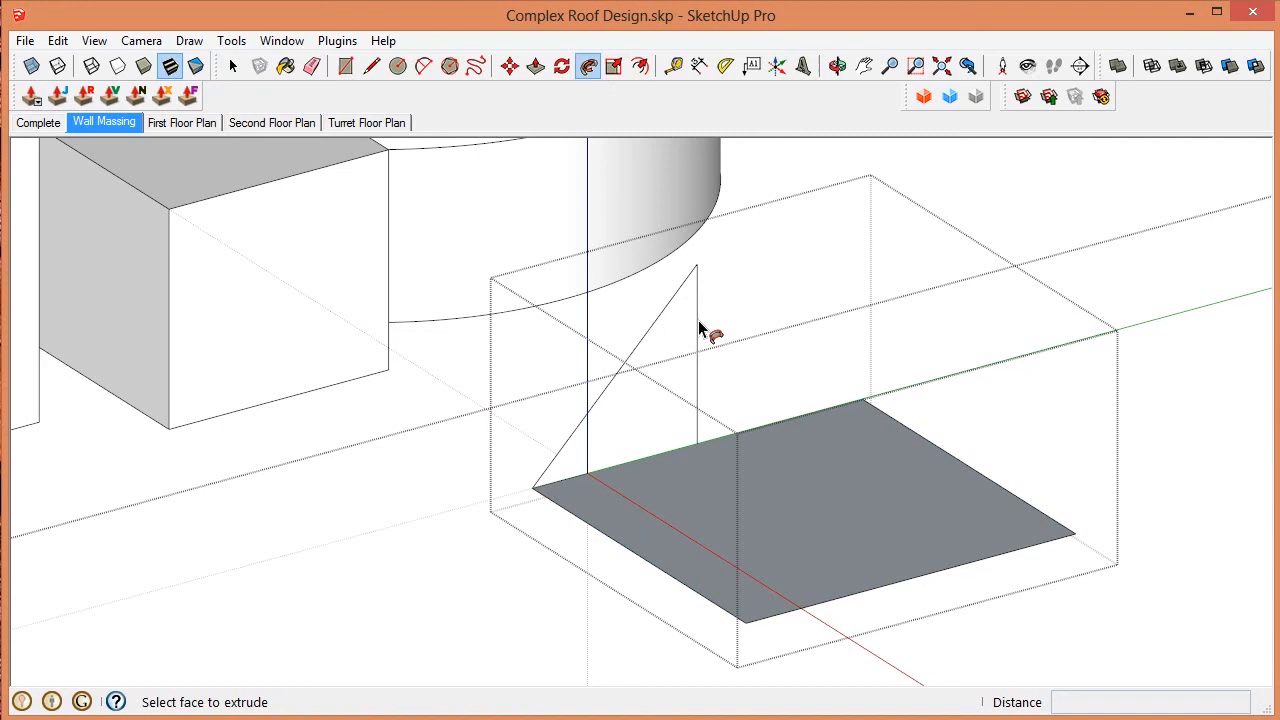
left_click(659, 385)
left_click(749, 418)
left_click_drag(603, 437, 604, 494)
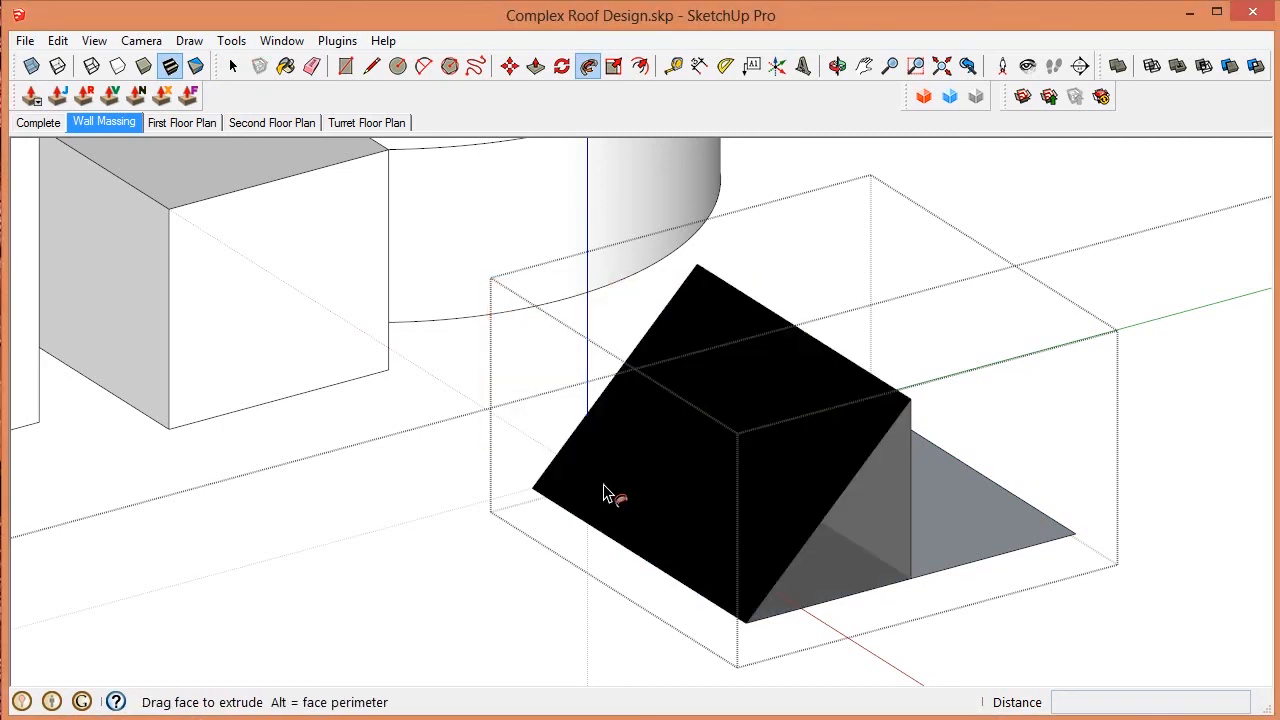
middle_click_drag(1046, 526, 603, 506)
scroll(606, 503, "down", 5)
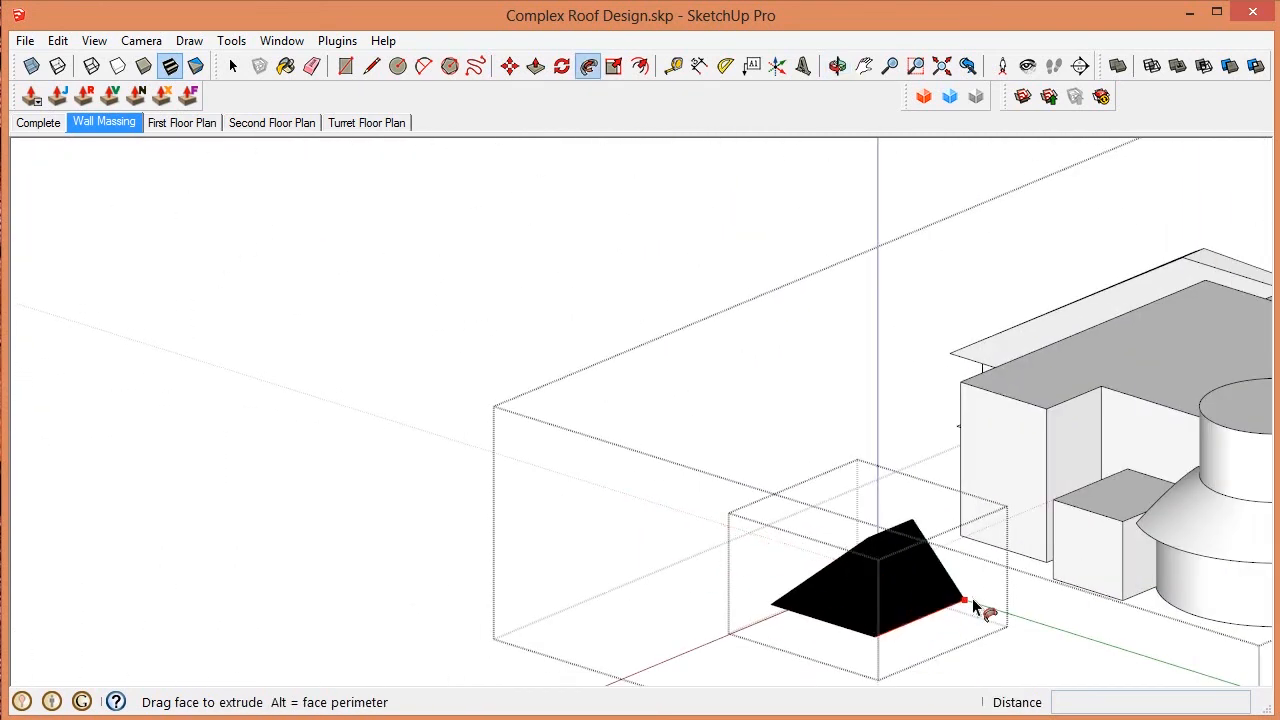
left_click(979, 605)
Step: Select all of the entry roof's connected geometry, reverse its faces and close the group
key("space")
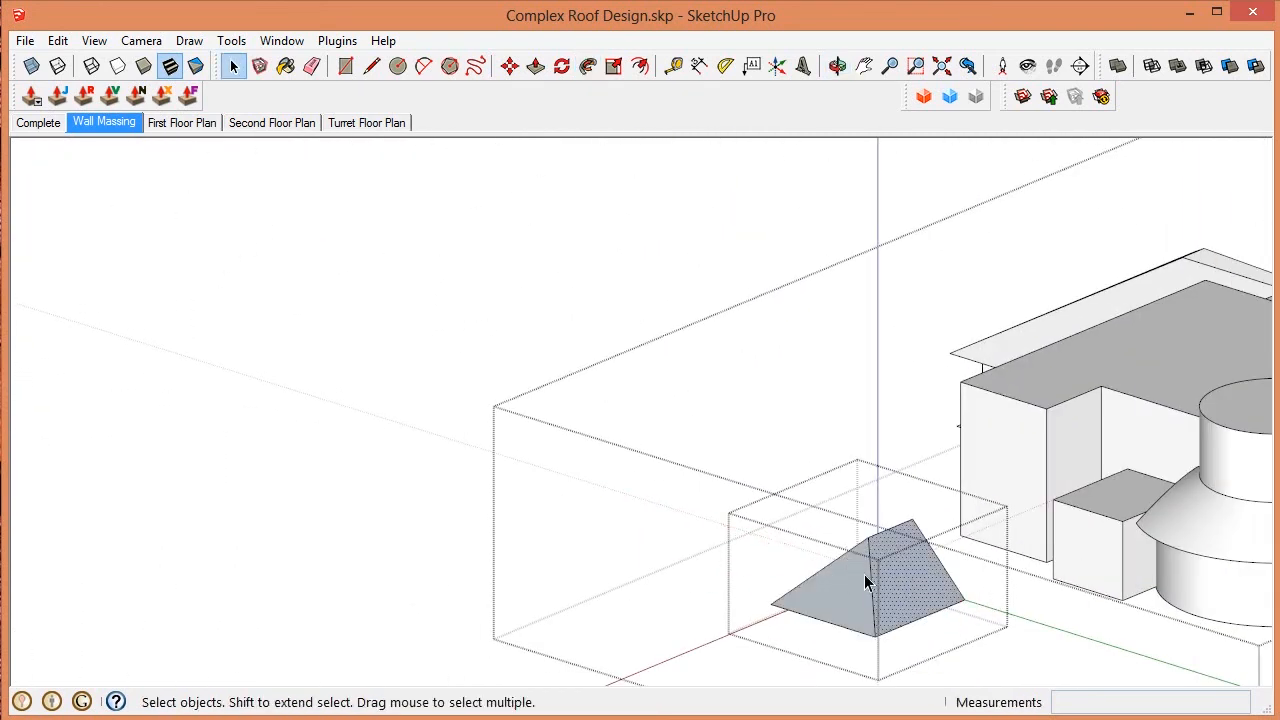
middle_click_drag(866, 583, 1228, 539)
left_click(1080, 462)
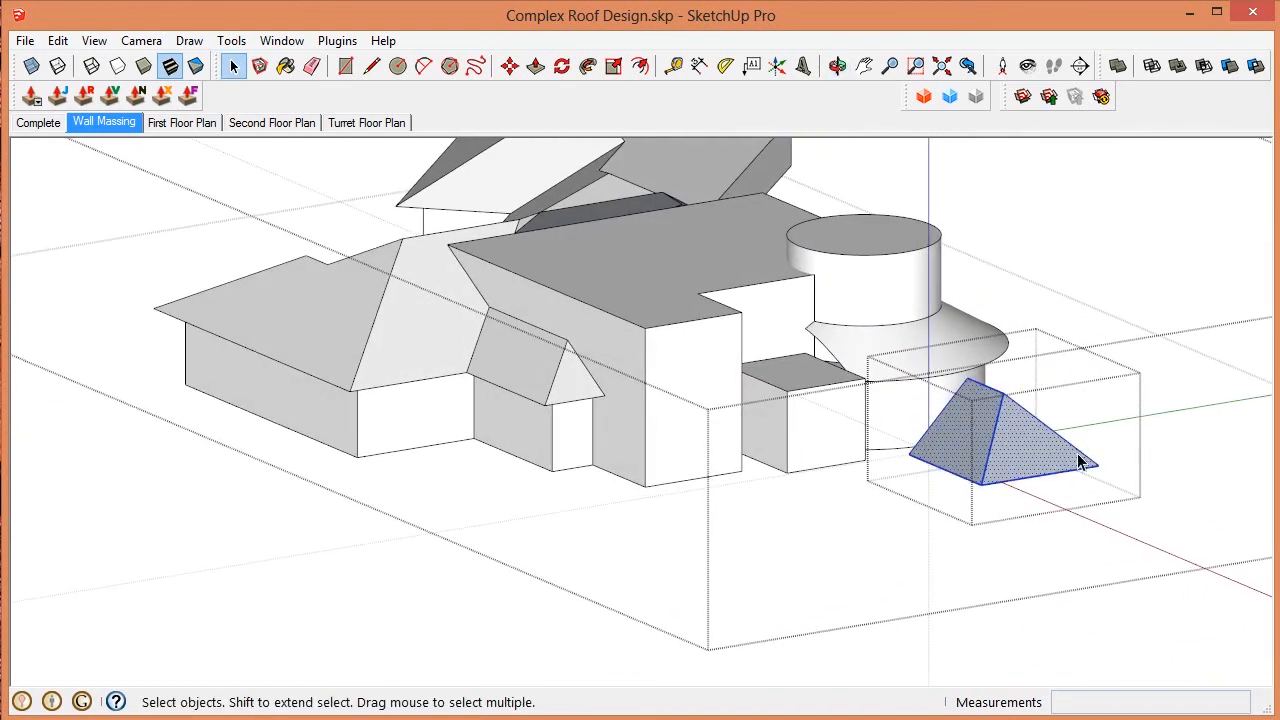
scroll(1005, 437, "up", 3)
right_click(1005, 437)
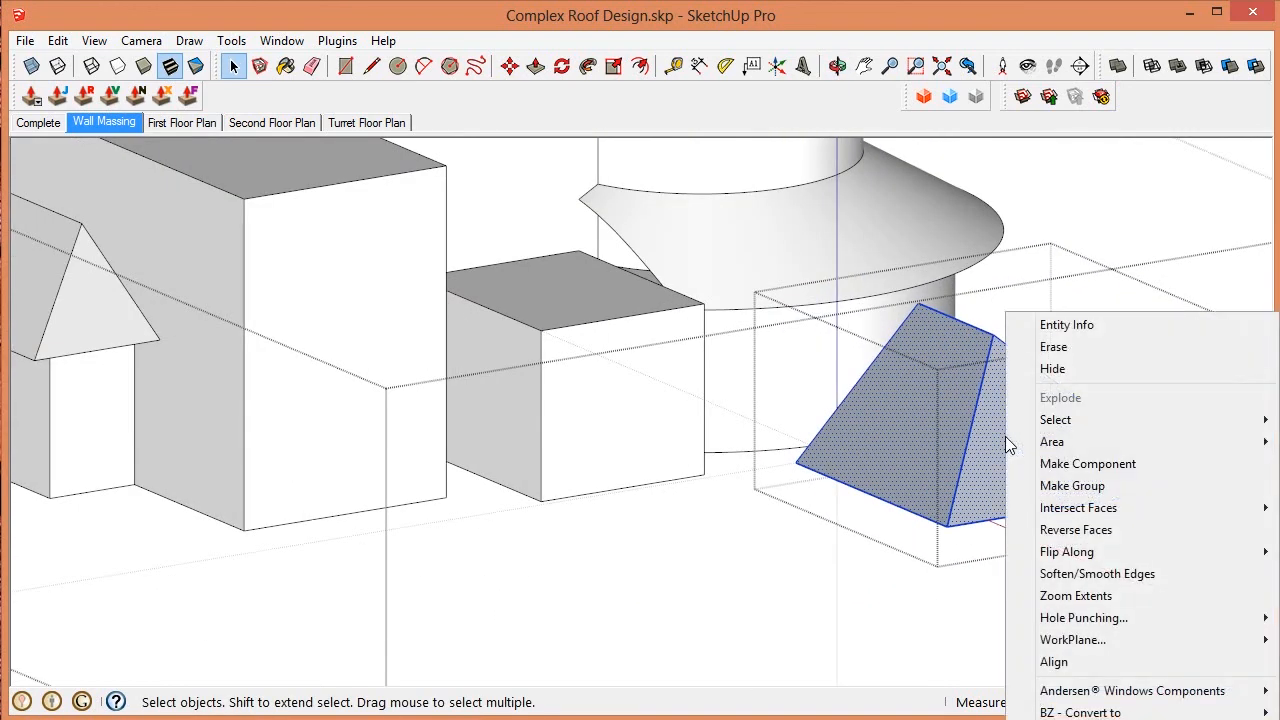
left_click(1076, 531)
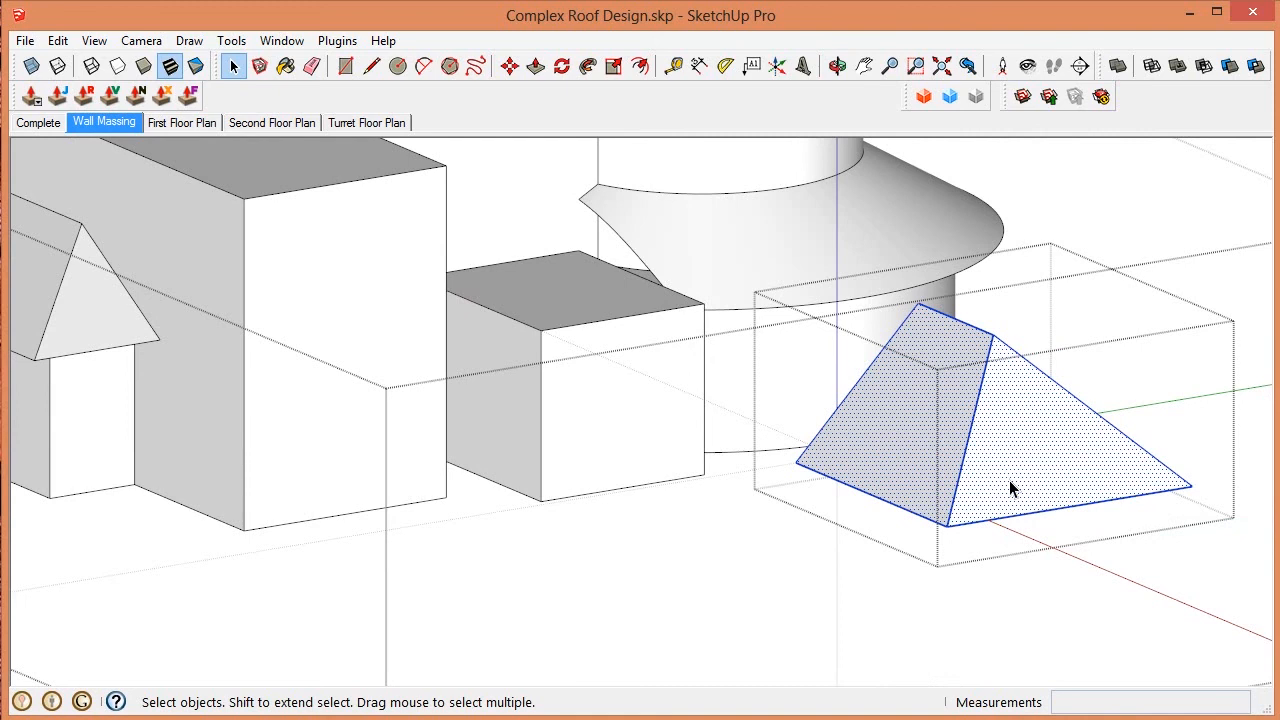
key("Escape")
Step: Reopen the entry roof group and erase the leftover interior faces and vertical edges beneath the sloped roof faces
left_click(1005, 476)
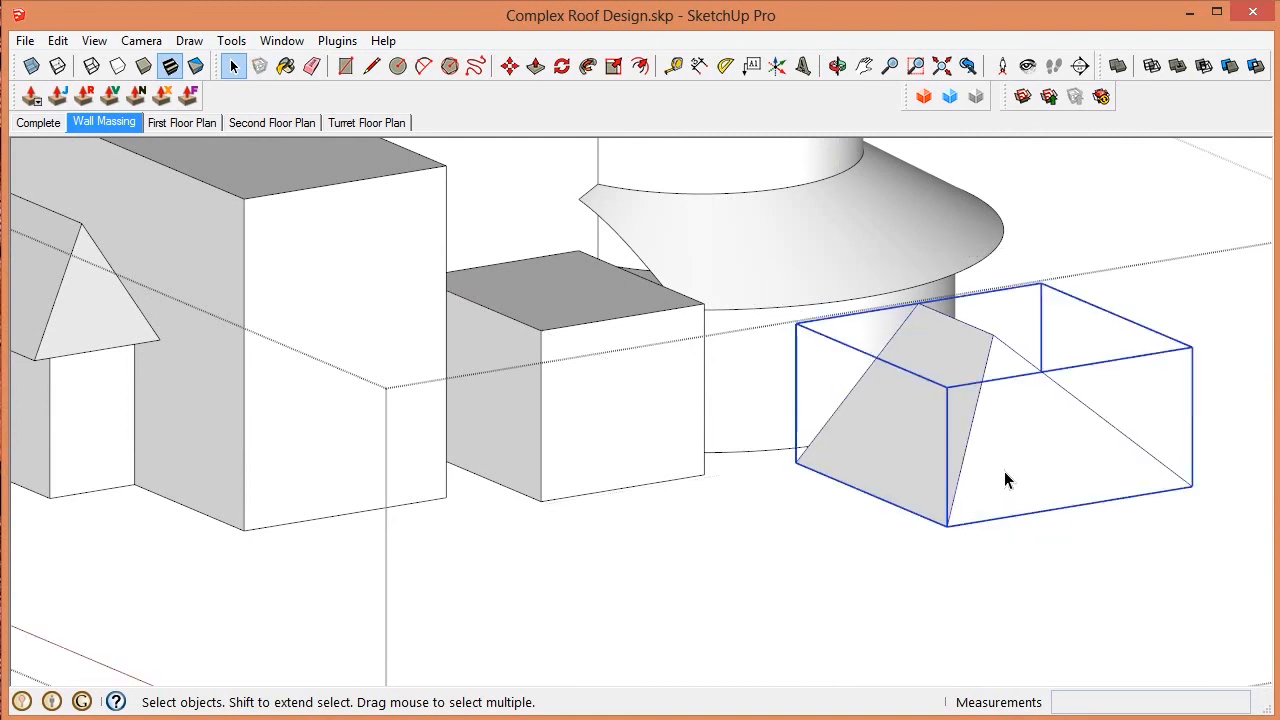
scroll(1005, 469, "down", 3)
middle_click_drag(1005, 468, 1017, 337)
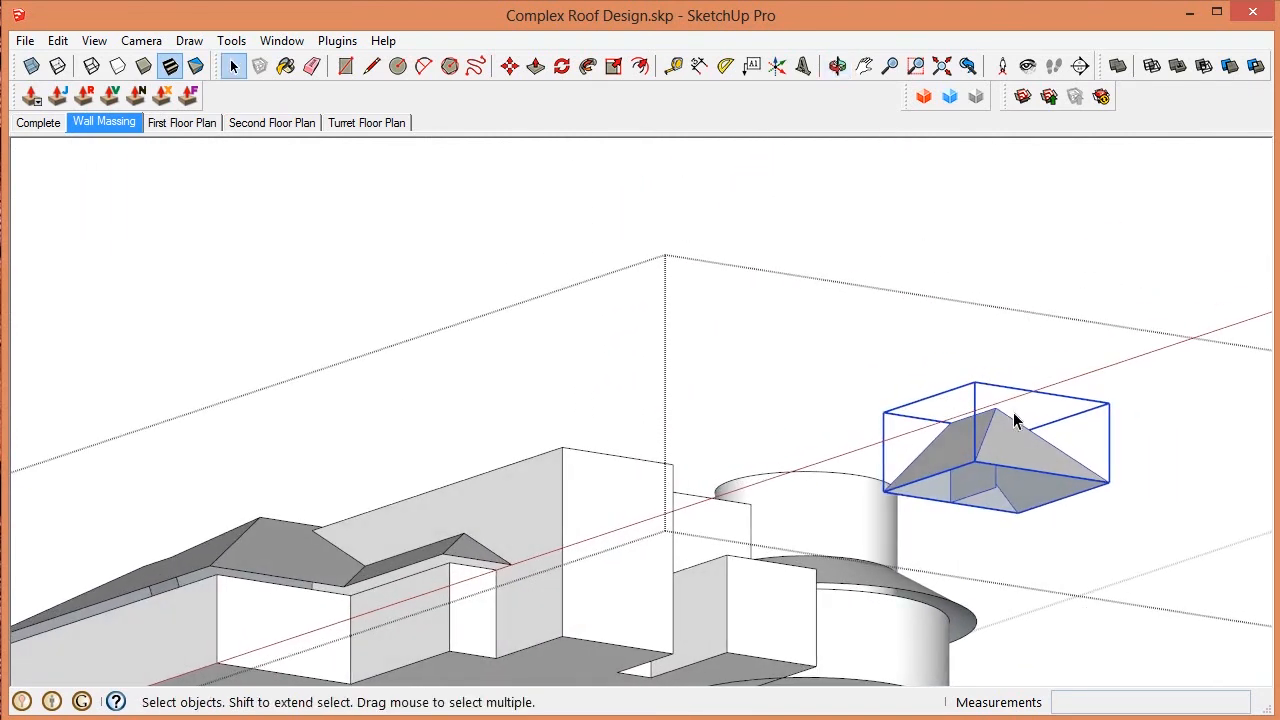
scroll(971, 514, "up", 5)
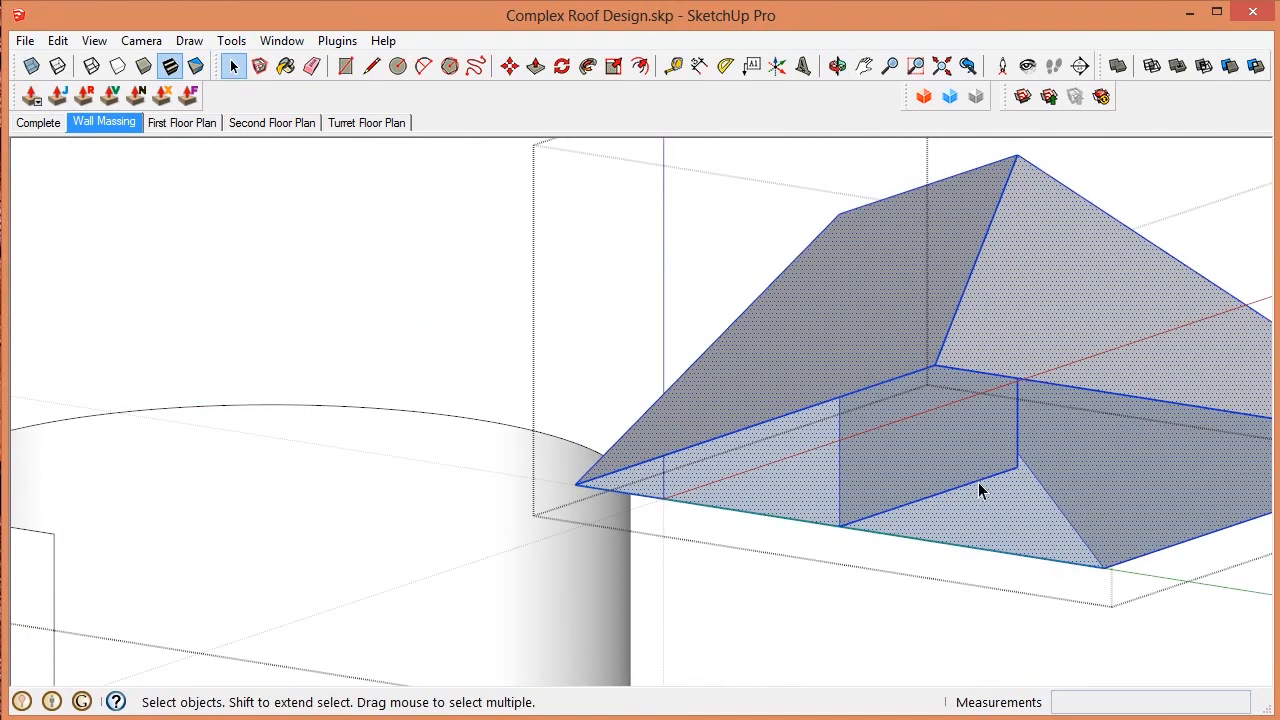
left_click(976, 484)
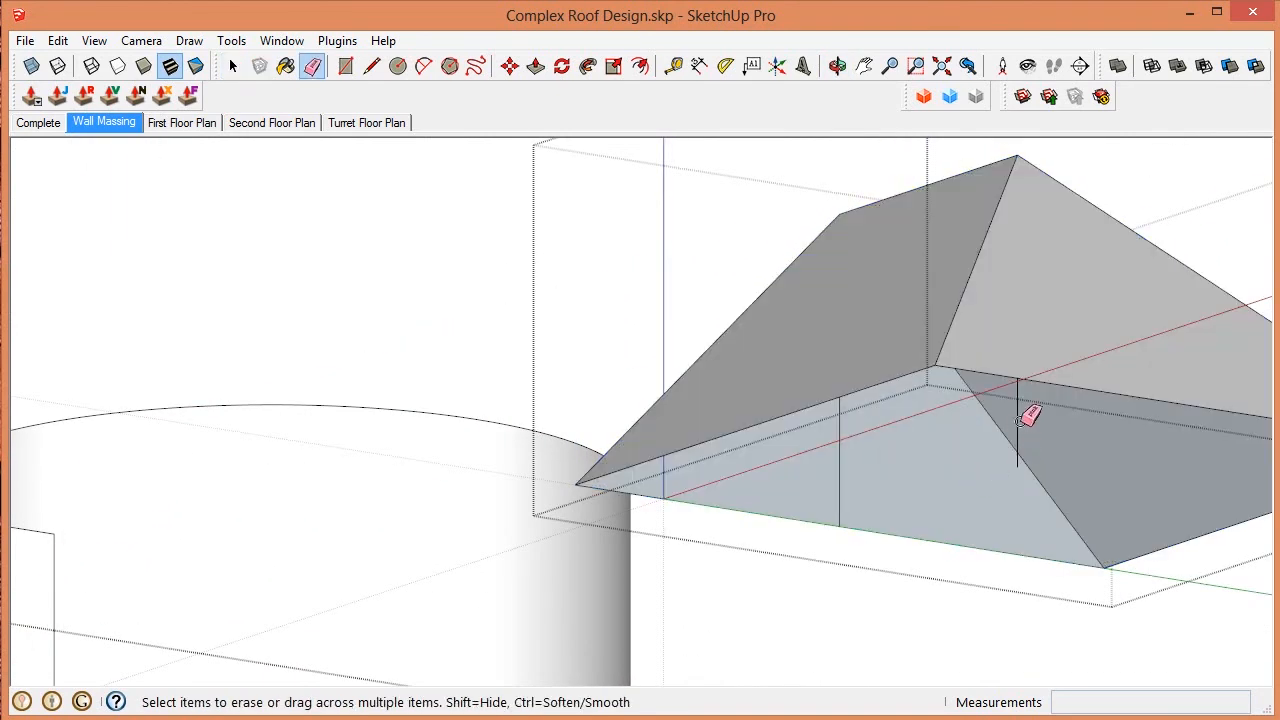
left_click(840, 528)
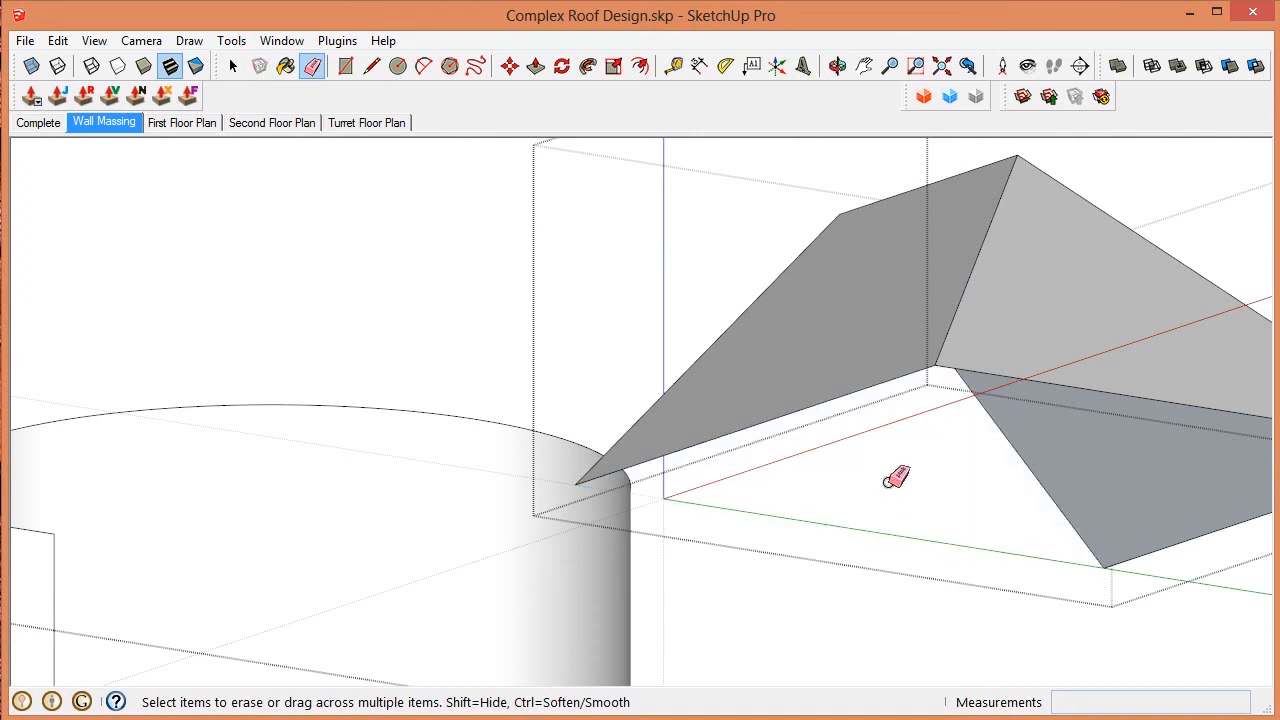
Step: Draw a line between the two open base corners of the entry roof to close its bottom face
mouse_move(888, 479)
middle_mouse_down()
mouse_move(854, 355)
mouse_move(766, 397)
mouse_move(880, 546)
mouse_move(848, 447)
middle_mouse_up()
key("l")
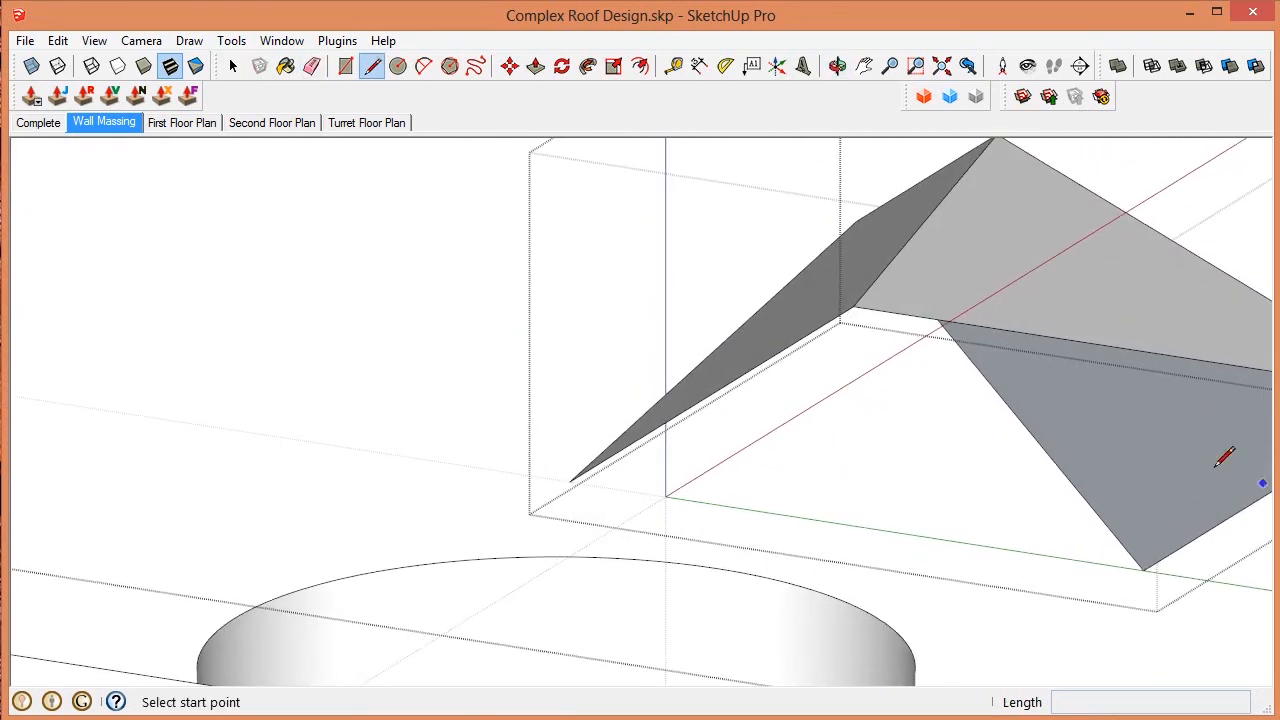
left_click(569, 481)
scroll(569, 481, "down", 3)
left_click(931, 519)
key("space")
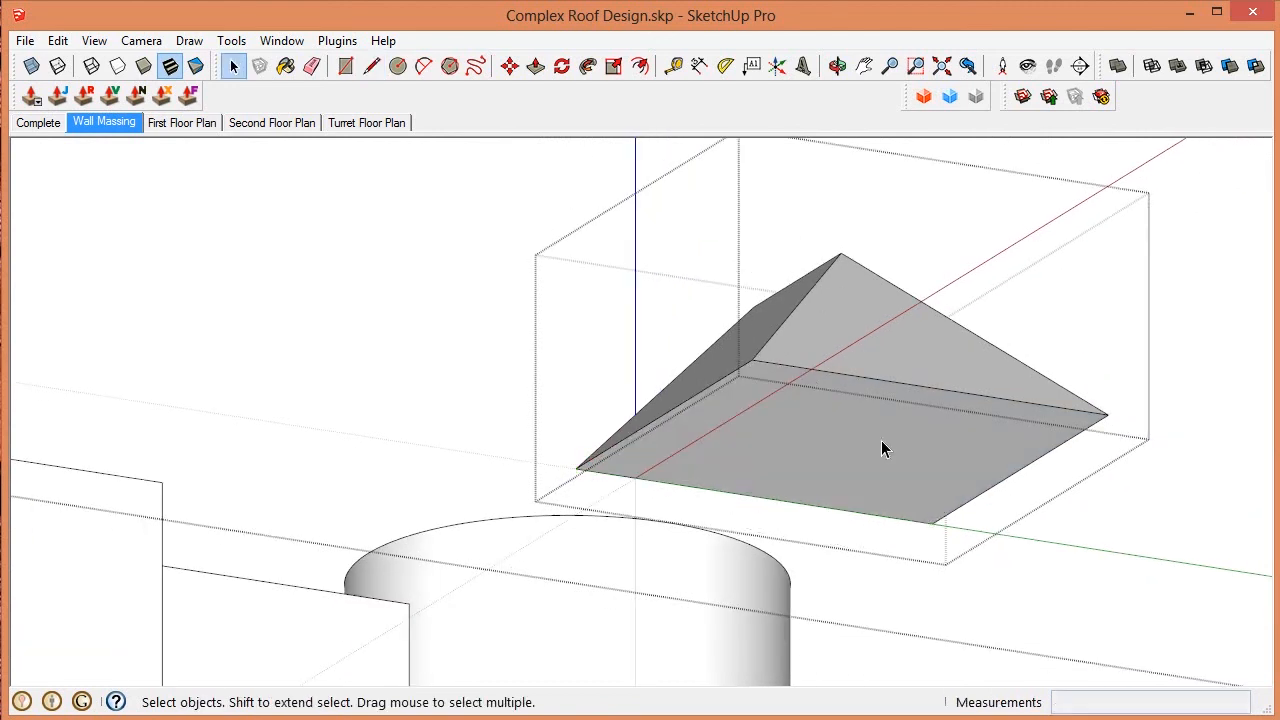
Step: Offset the entry roof's bottom face outline inward by 36 inches to mark the wall line
scroll(792, 262, "down", 2)
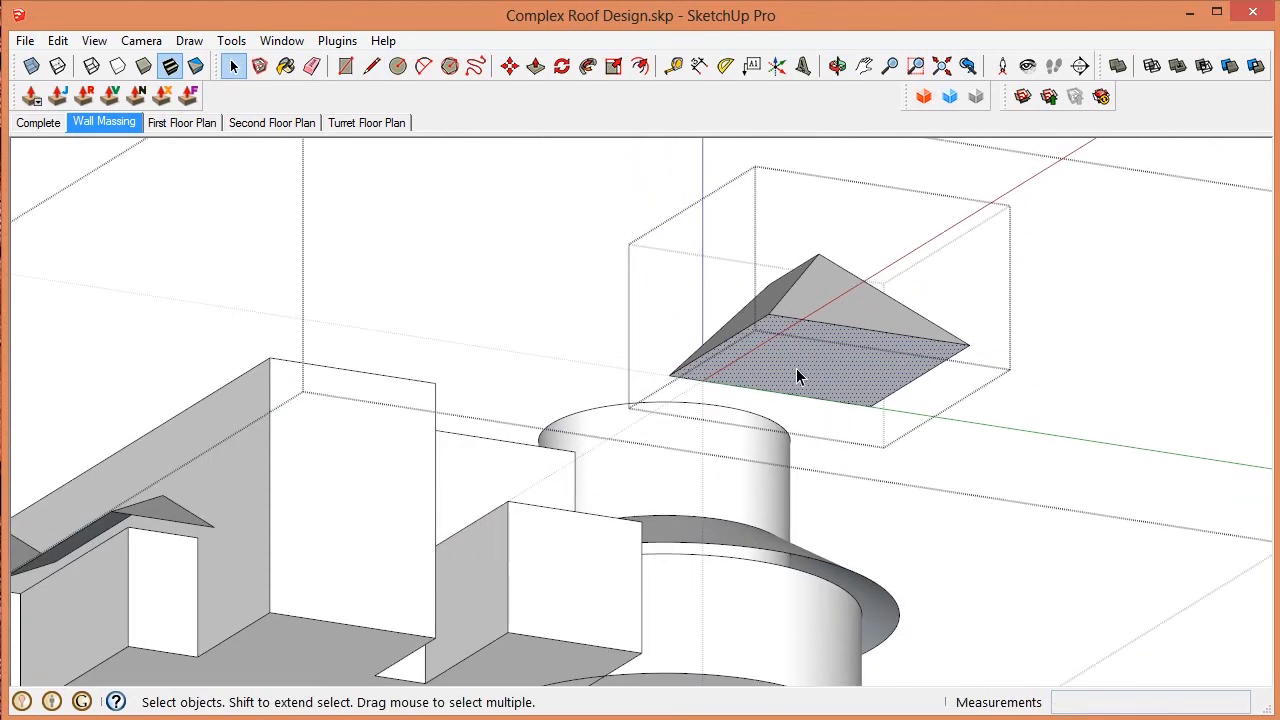
scroll(792, 388, "up", 1)
scroll(819, 369, "up", 2)
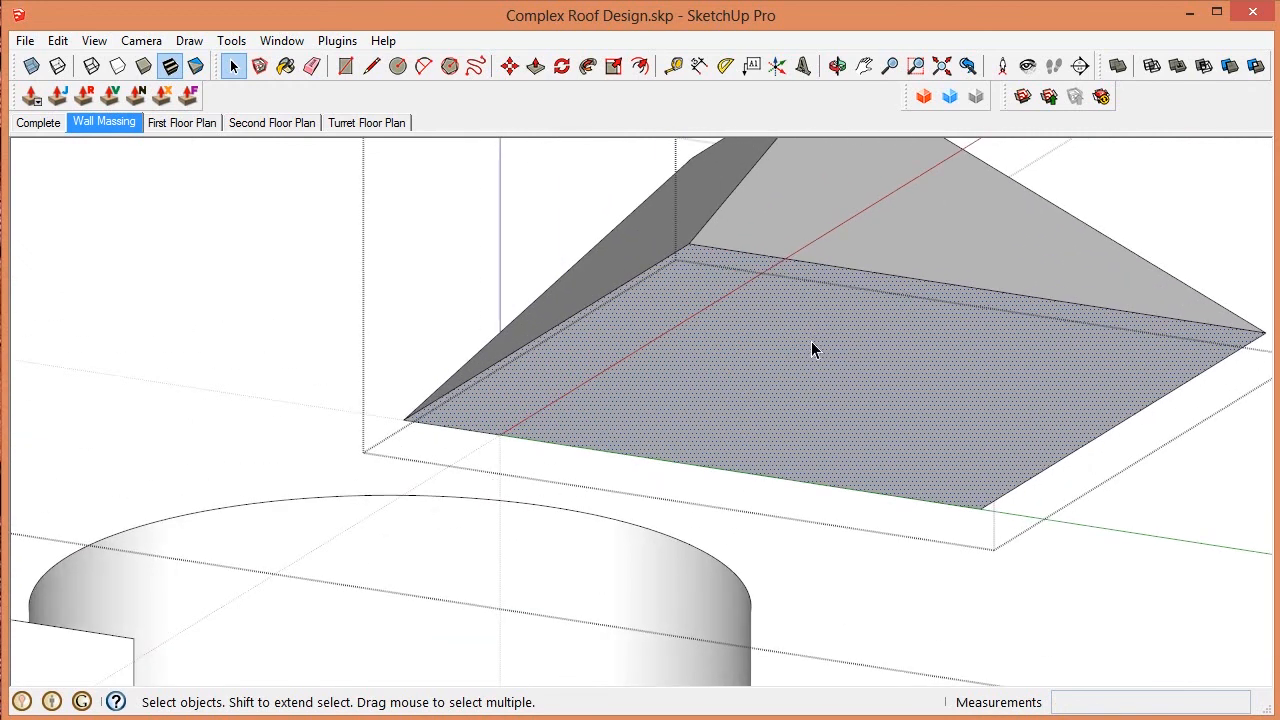
left_click(640, 66)
left_click(934, 297)
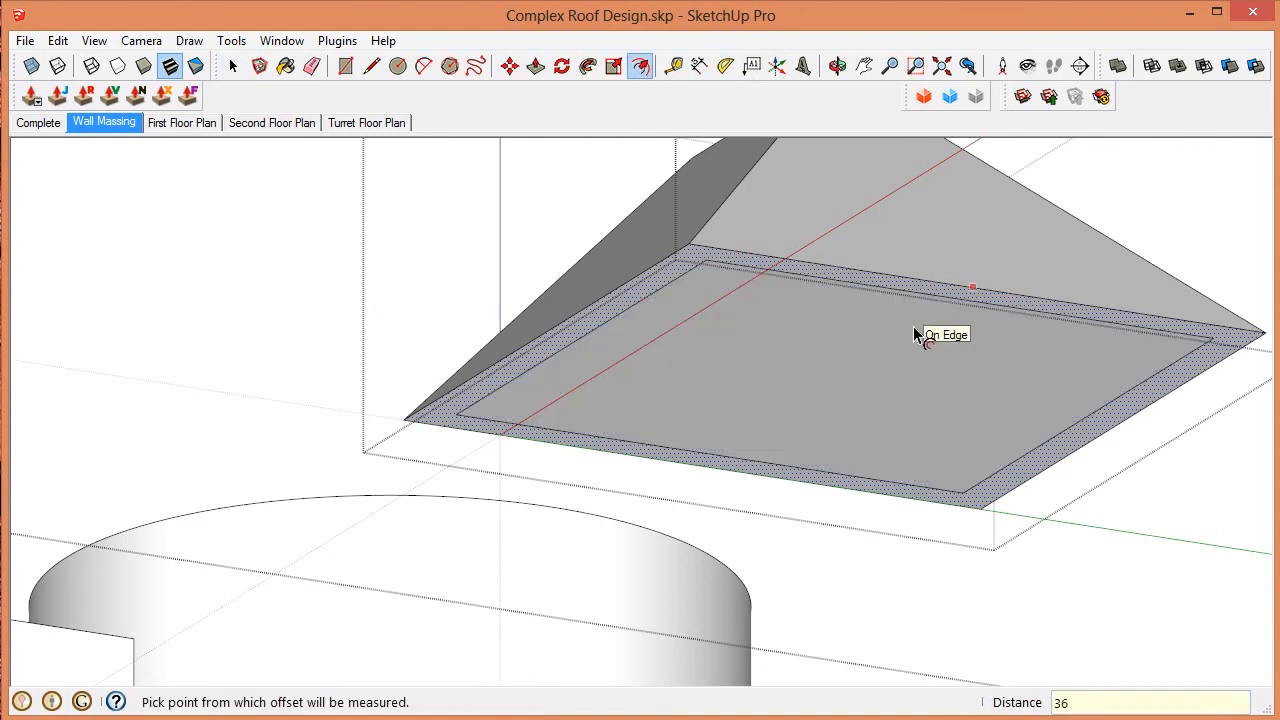
type("36")
key("Return")
key("space")
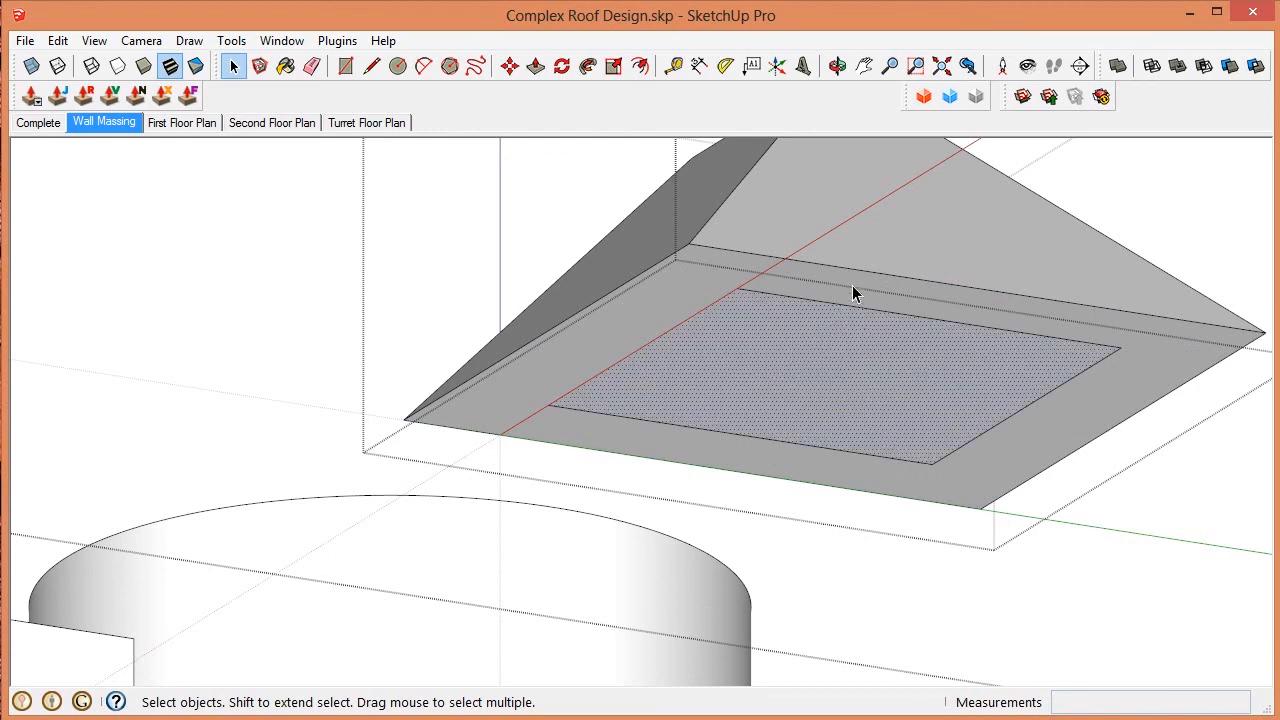
Step: Close the entry roof group and move it by its offset rectangle's corner onto the matching top corner of the entry wall block
middle_click_drag(852, 293, 800, 410)
scroll(800, 412, "down", 2)
key("Escape")
left_click(885, 243)
middle_click_drag(889, 249, 886, 163)
scroll(820, 180, "up", 6)
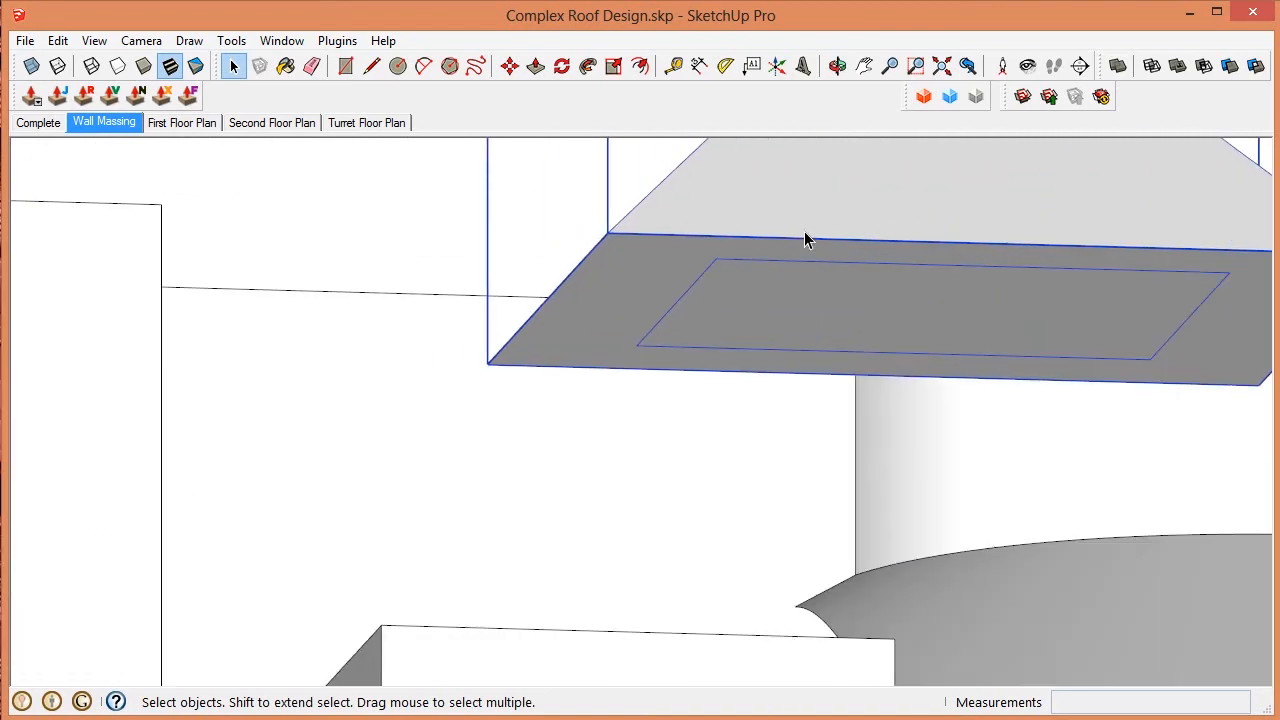
key("m")
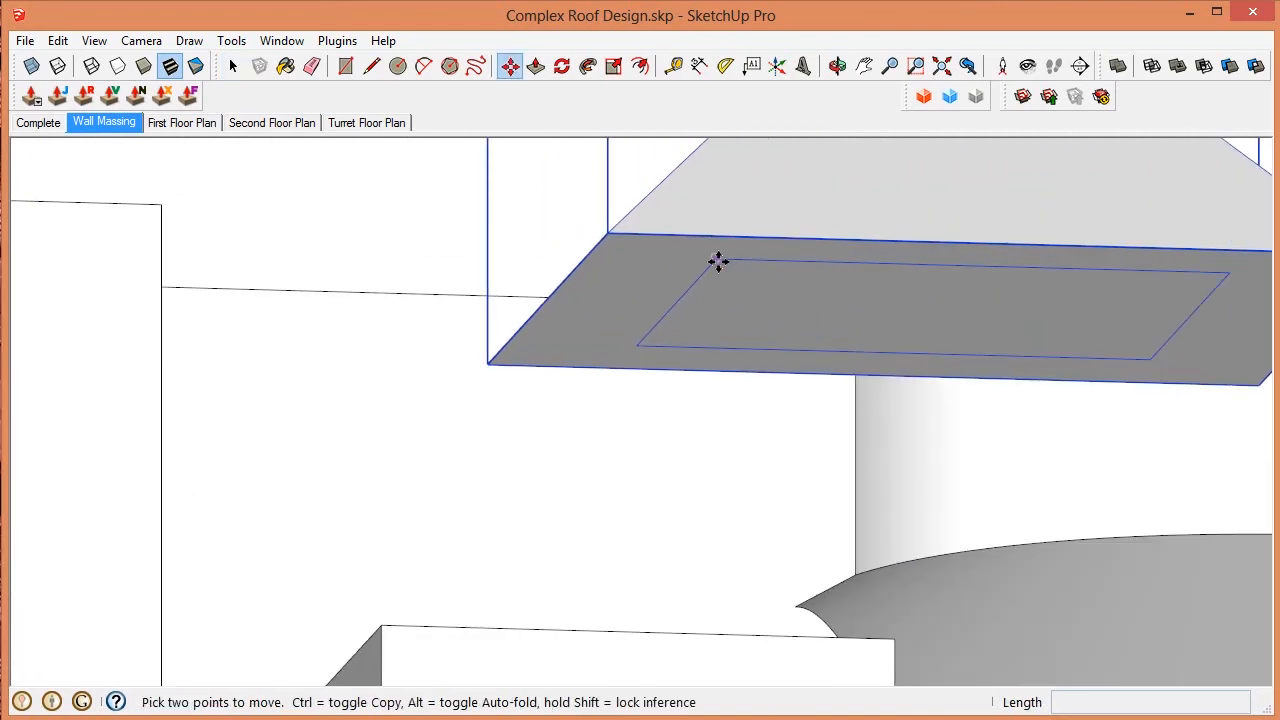
scroll(748, 217, "down", 1)
left_click(748, 217)
scroll(748, 217, "down", 3)
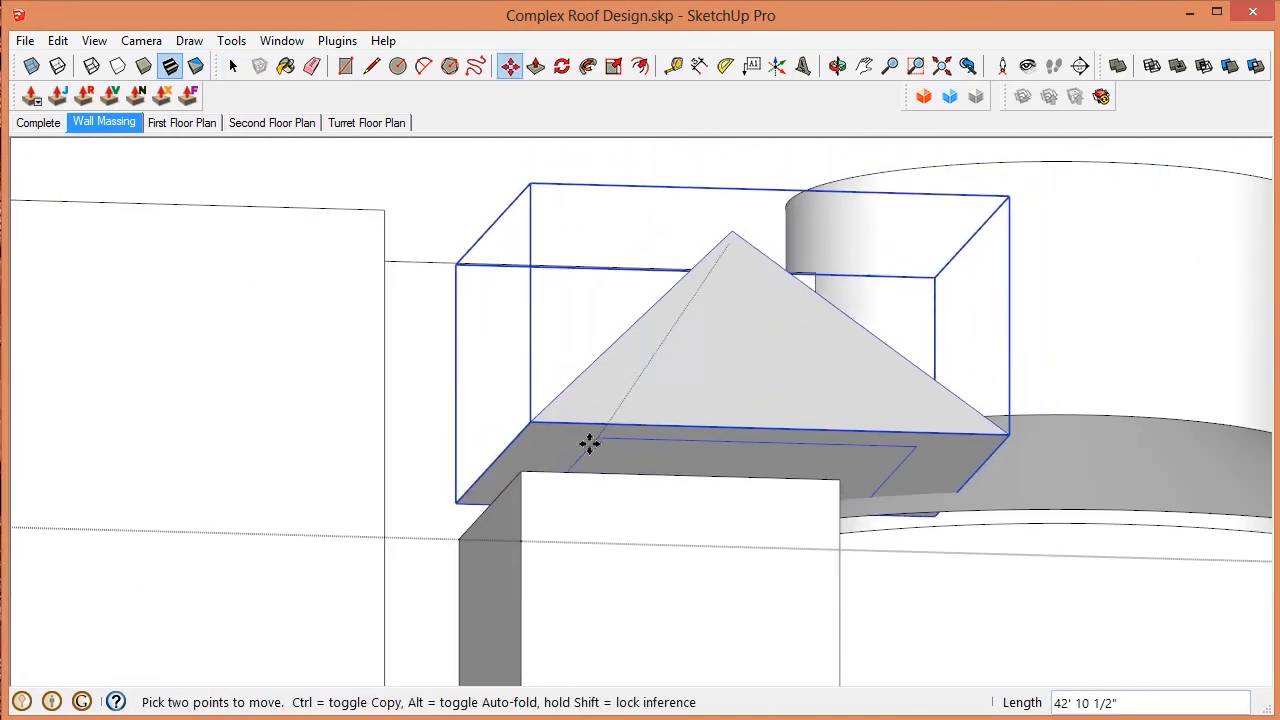
left_click(519, 478)
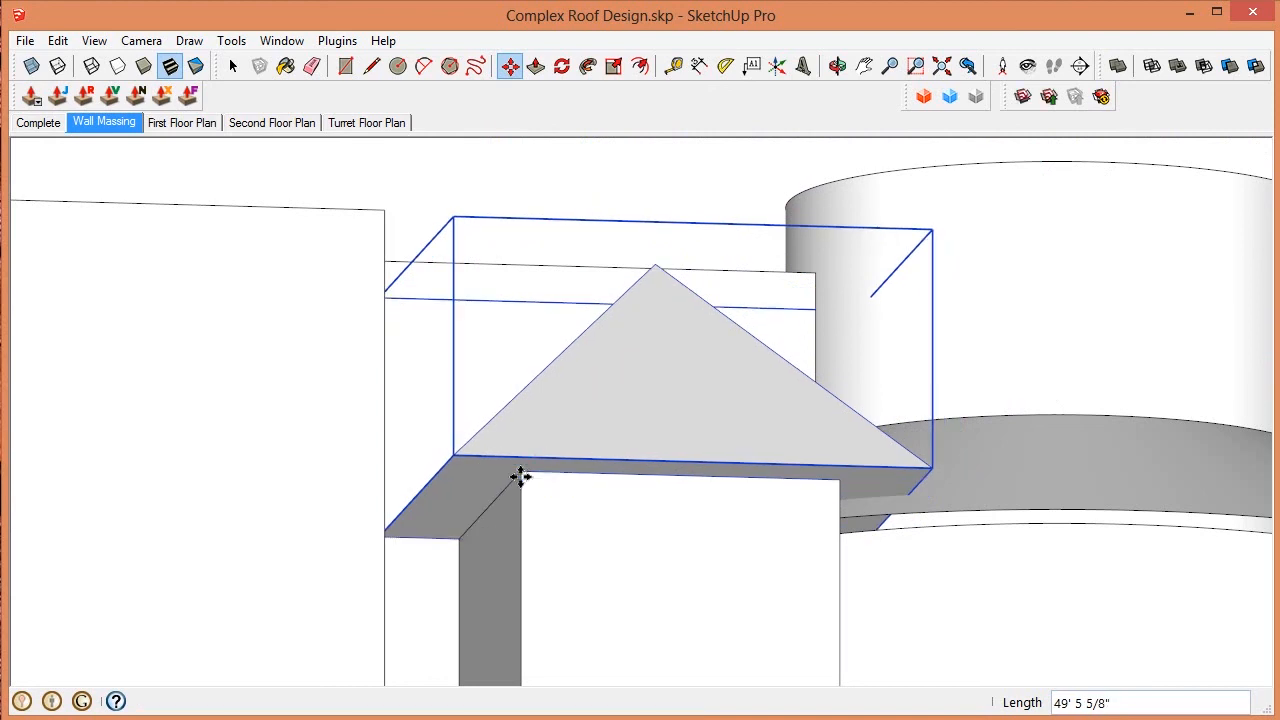
Step: Inside the entry roof group, delete the overhang face and the inner offset rectangle with its edges, and close the group
middle_click_drag(617, 446, 626, 408)
key("space")
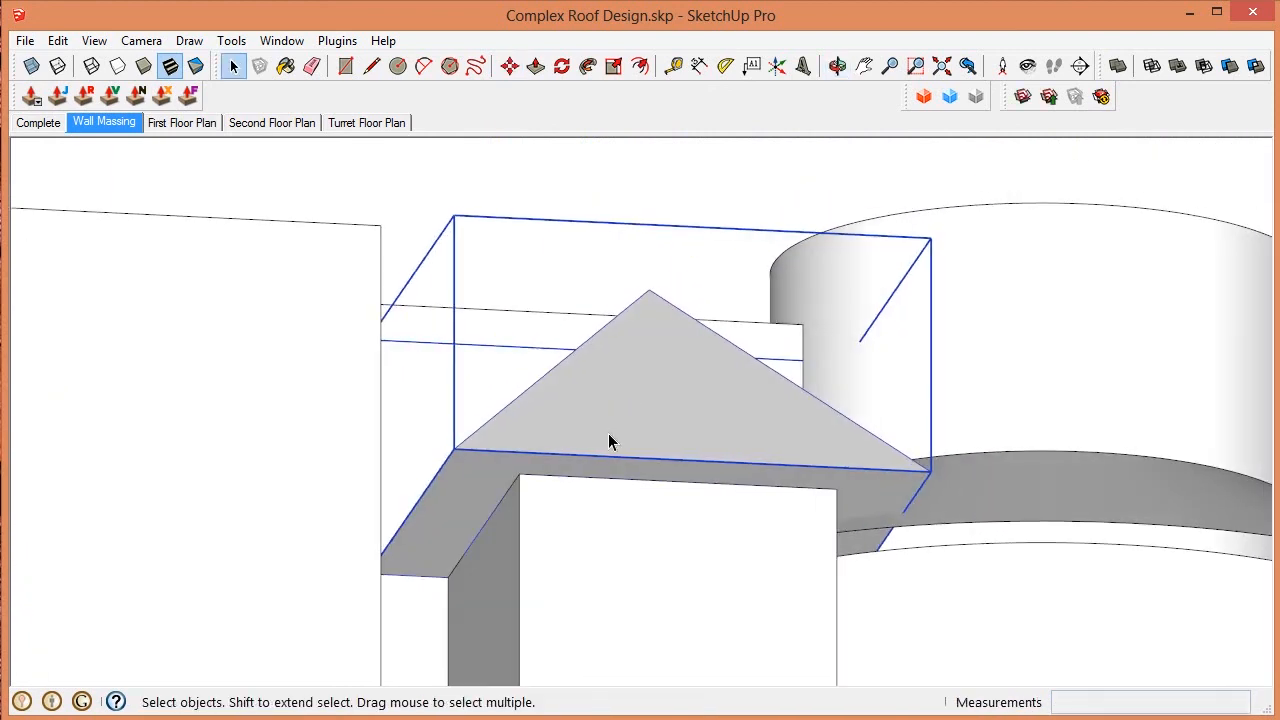
double_click(566, 468)
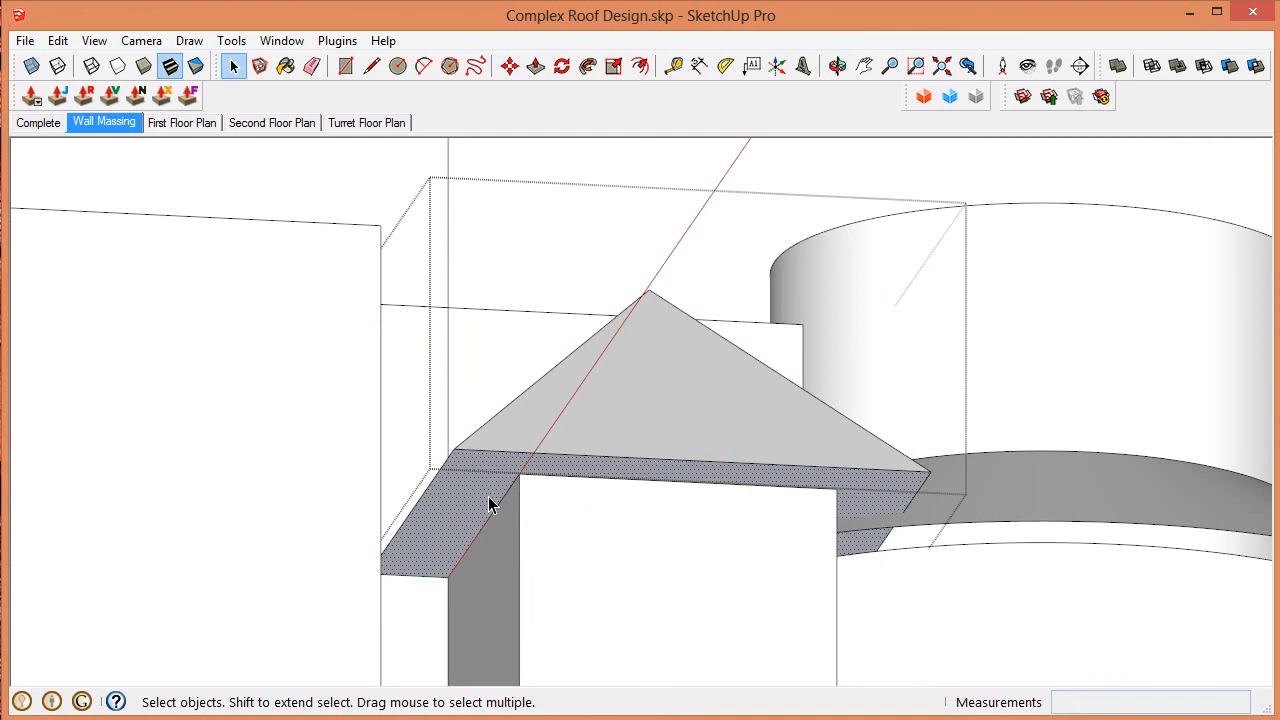
key("Delete")
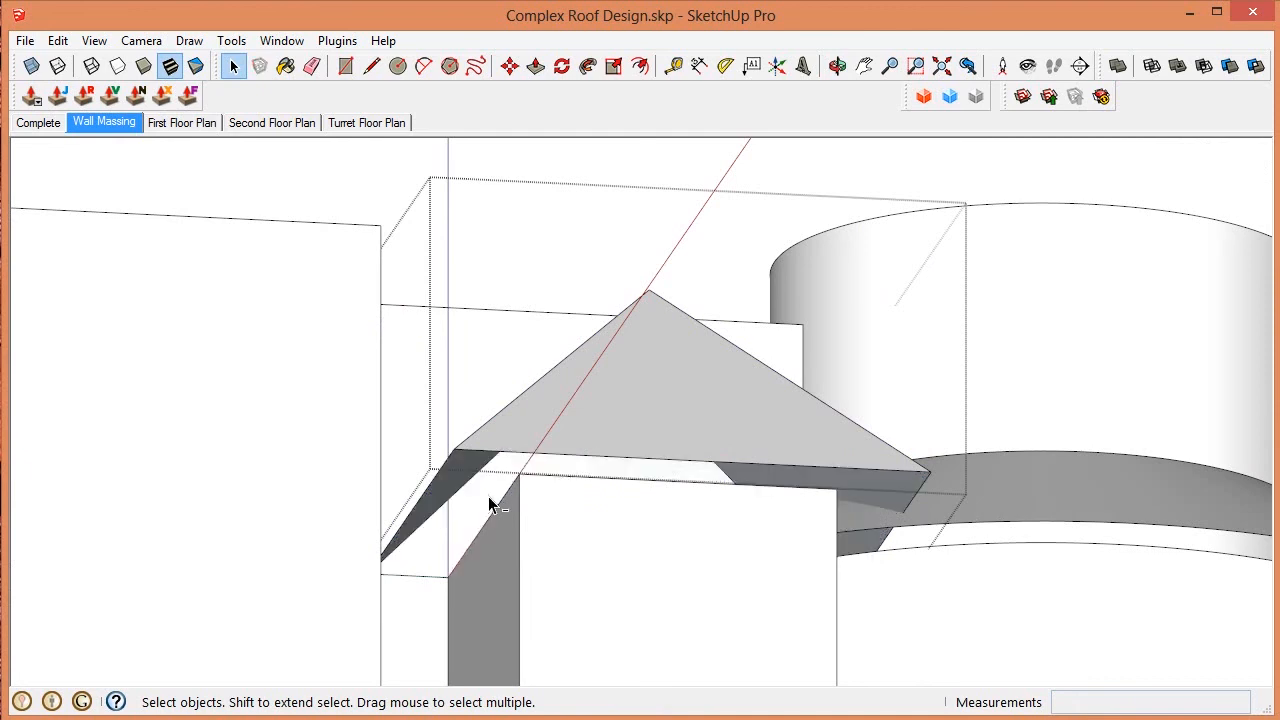
key("ctrl+shift+h")
left_click(612, 527)
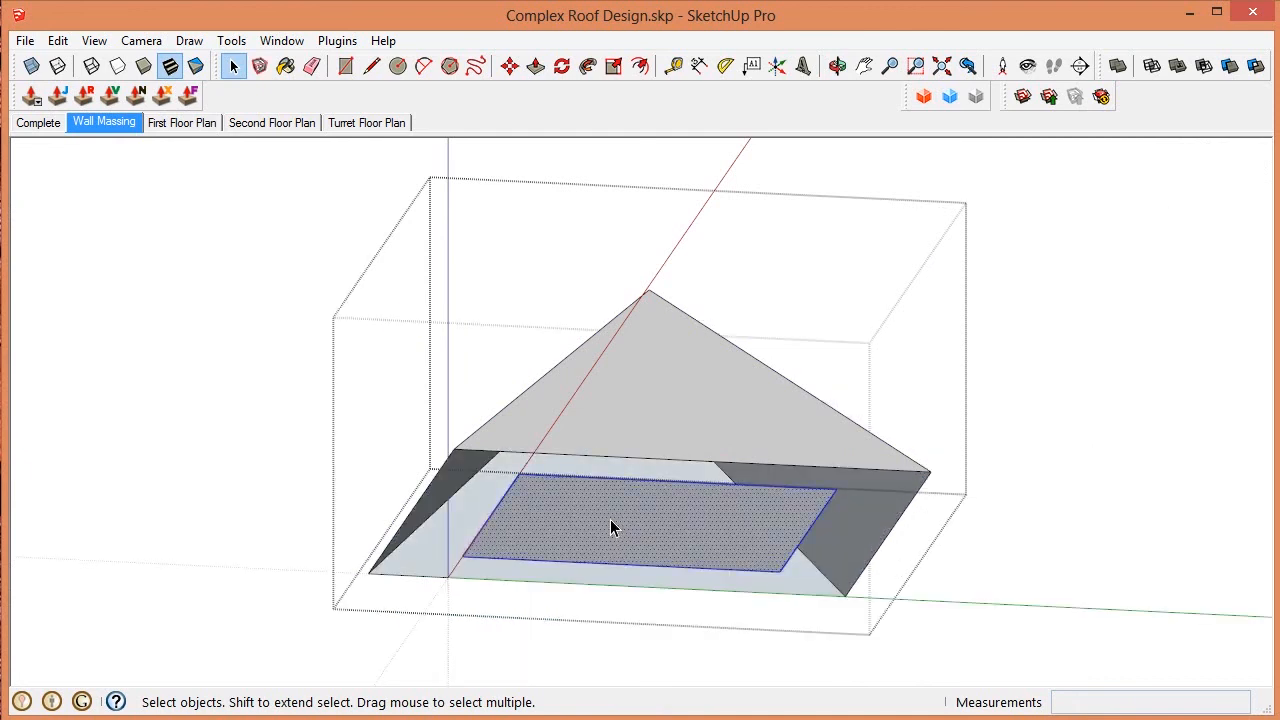
key("Delete")
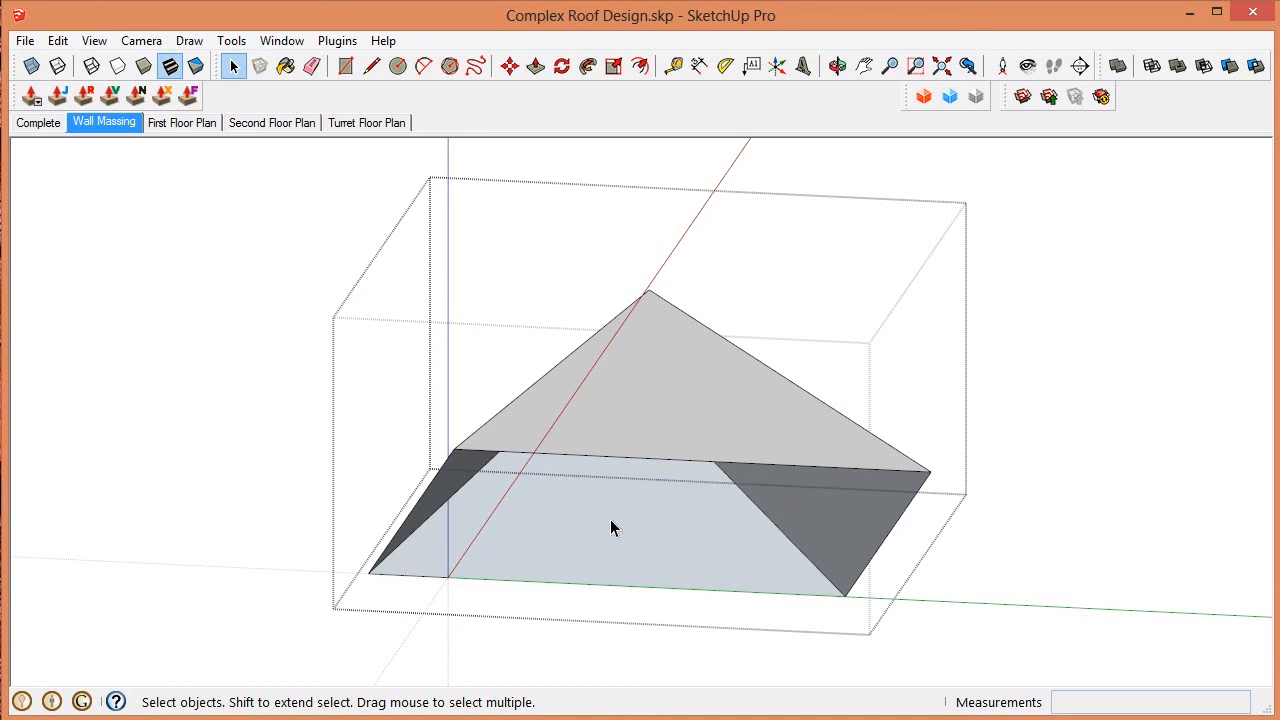
key("Escape")
Step: Move the Entry Roof Plan group from Wall Massing into the First Floor Roof Plan group and explode it there
scroll(640, 436, "down", 5)
middle_click_drag(639, 436, 532, 667)
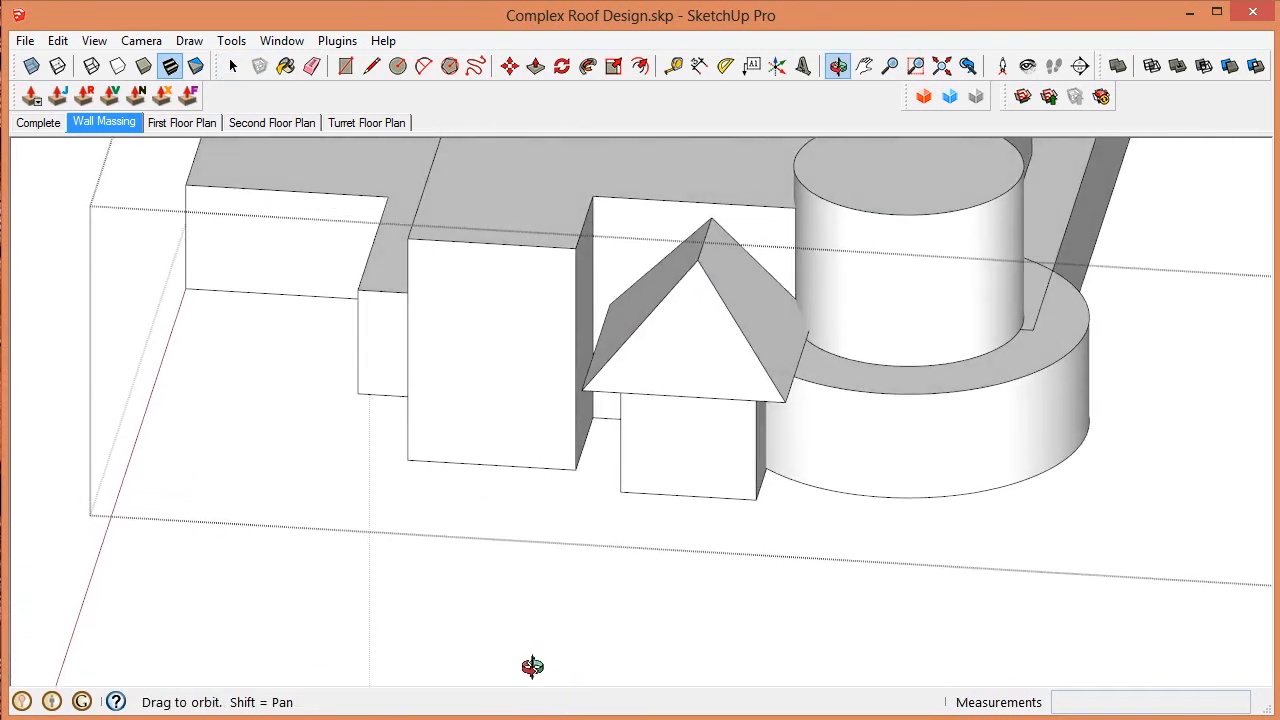
scroll(610, 565, "down", 1)
scroll(835, 330, "up", 7)
mouse_move(836, 330)
middle_mouse_down()
mouse_move(863, 323)
mouse_move(838, 334)
middle_mouse_up()
scroll(666, 432, "down", 7)
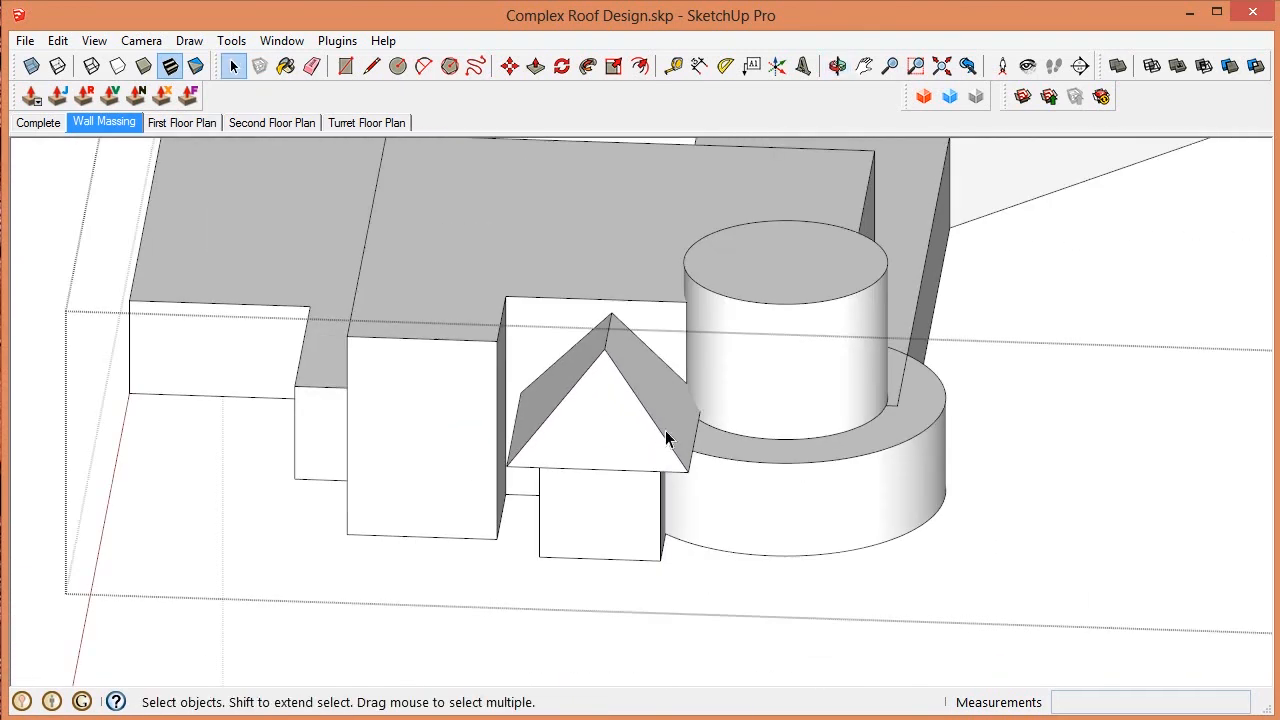
middle_click_drag(679, 405, 628, 398)
left_click(628, 398)
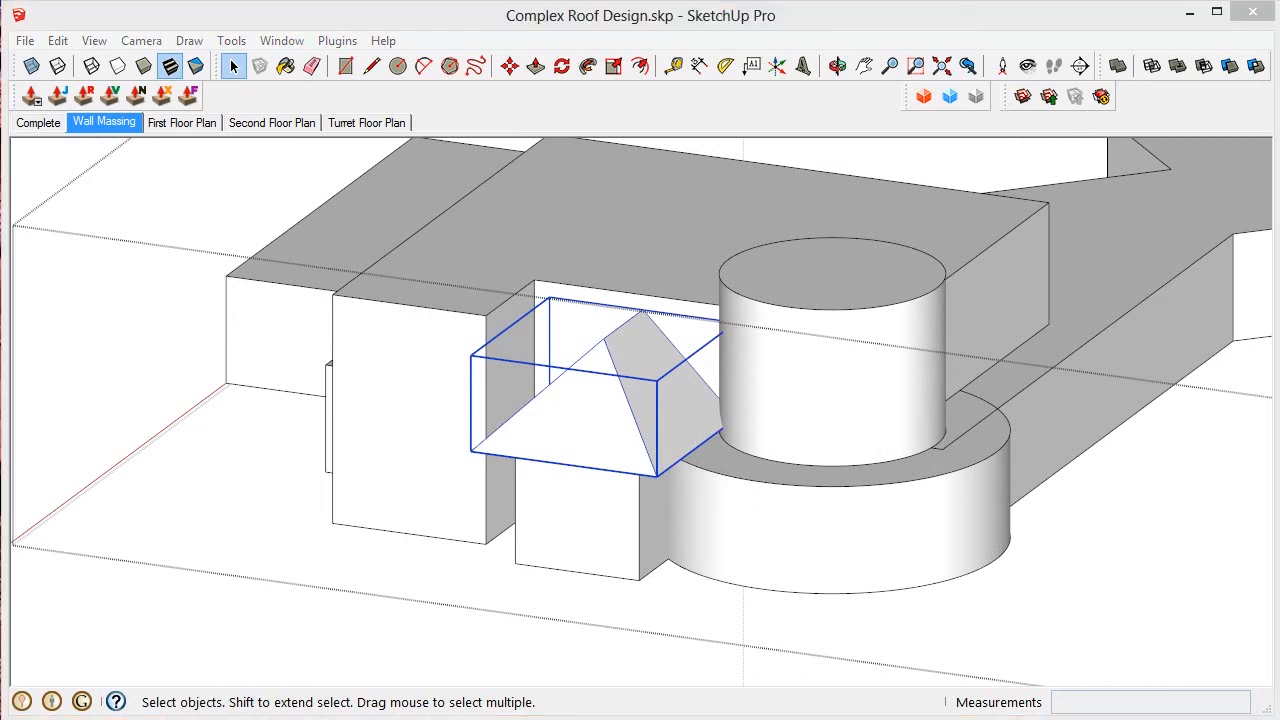
left_click_drag(1279, 120, 969, 110)
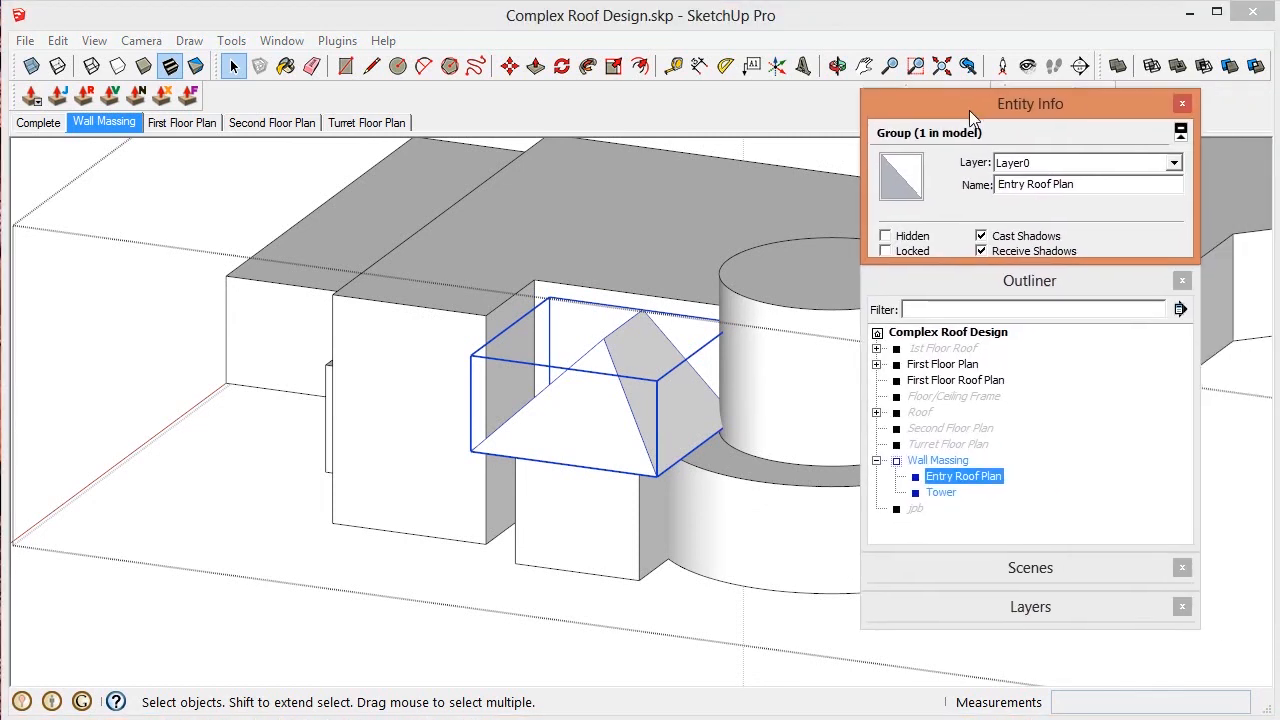
left_click(959, 478)
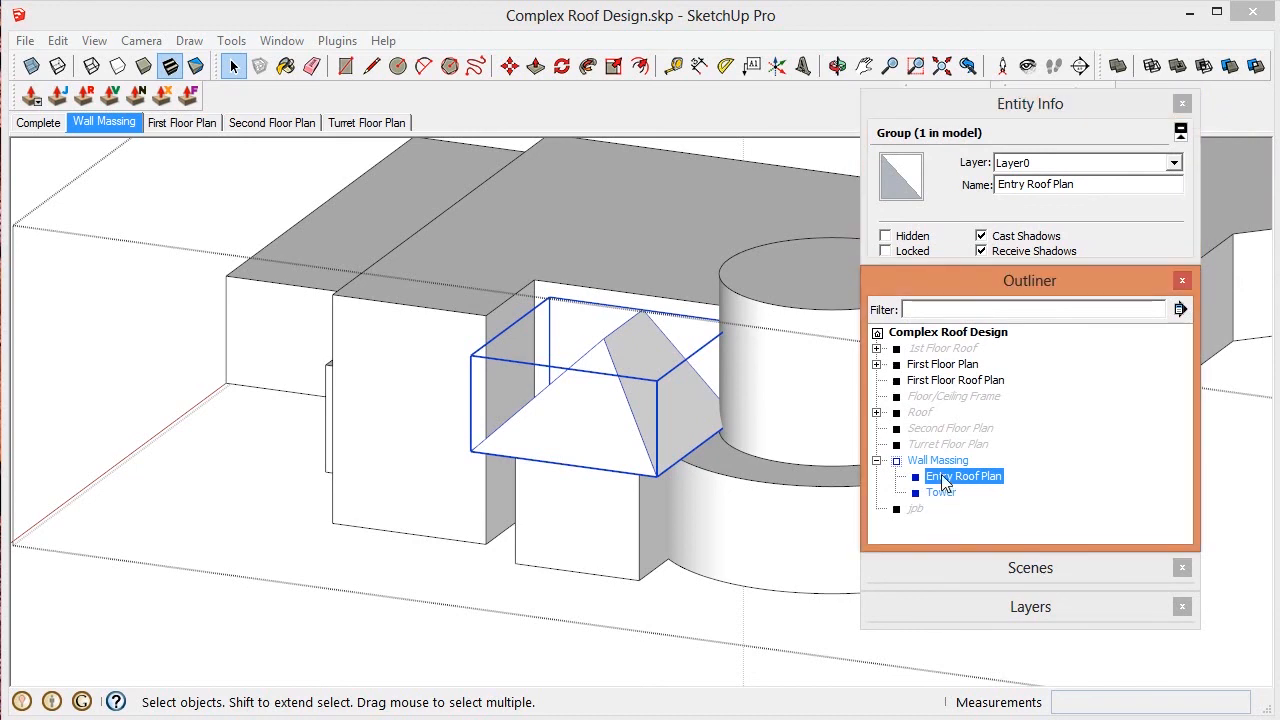
left_click_drag(943, 482, 965, 384)
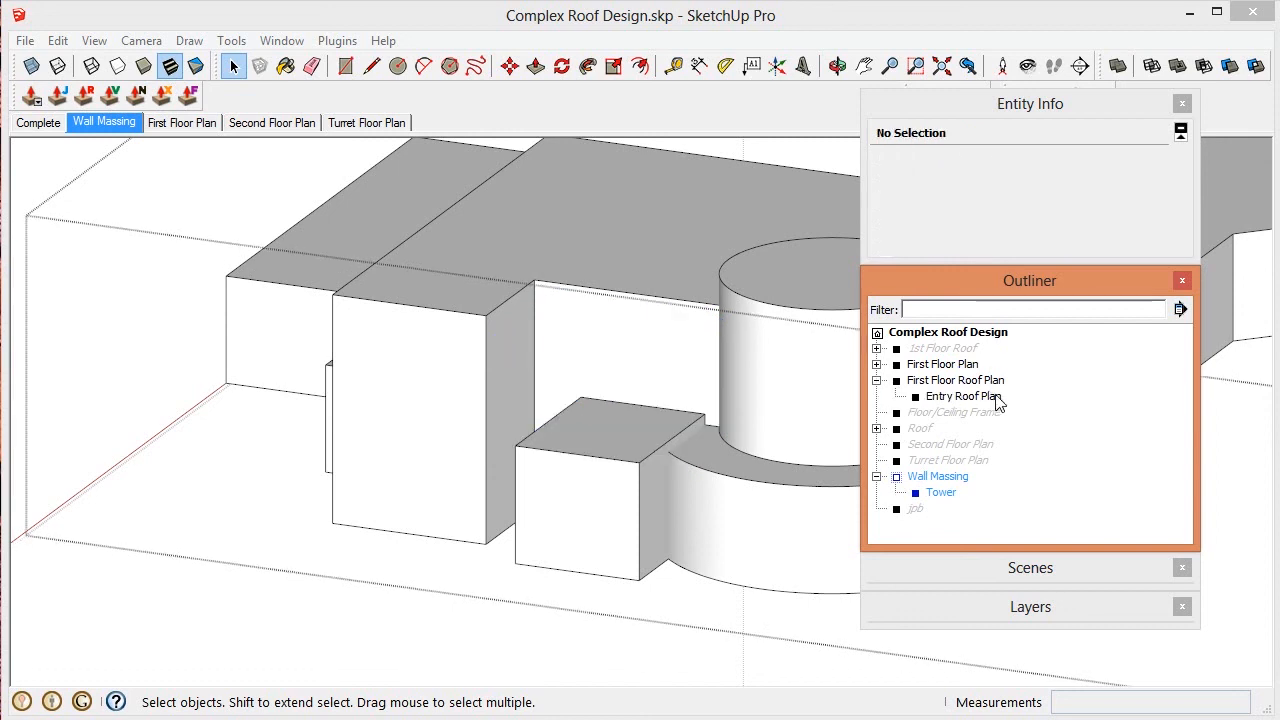
right_click(968, 362)
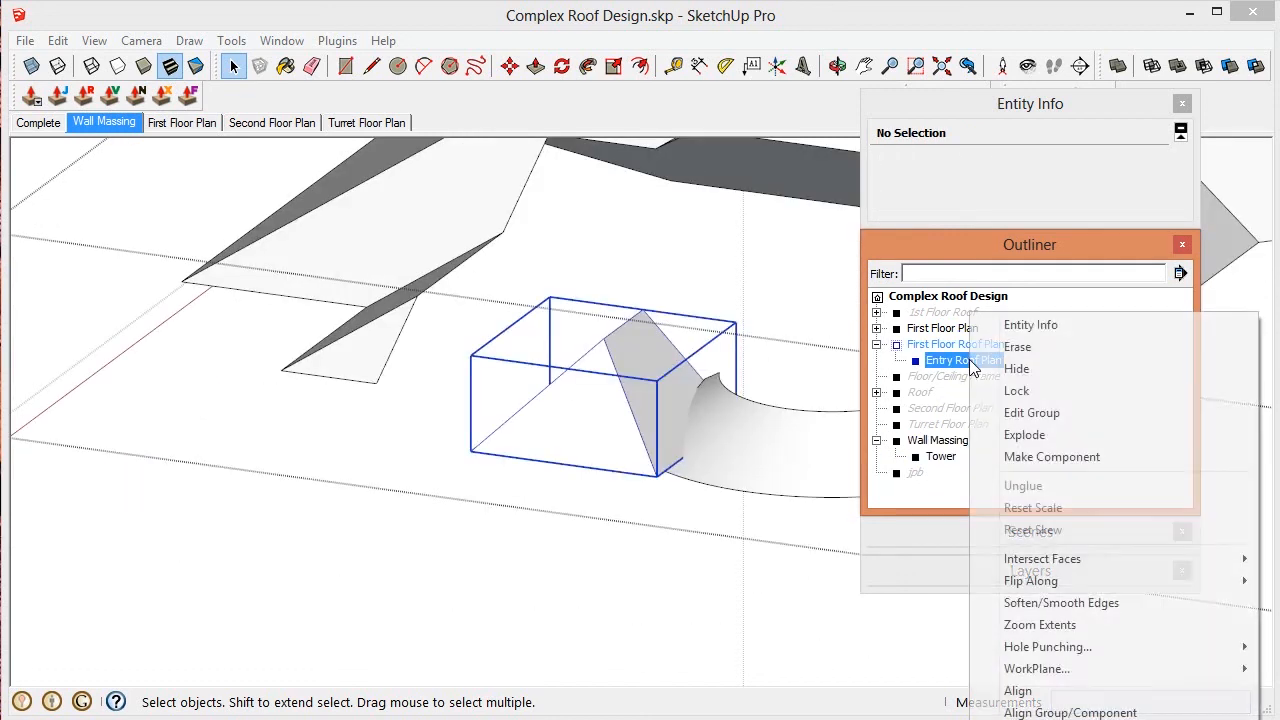
left_click(1025, 435)
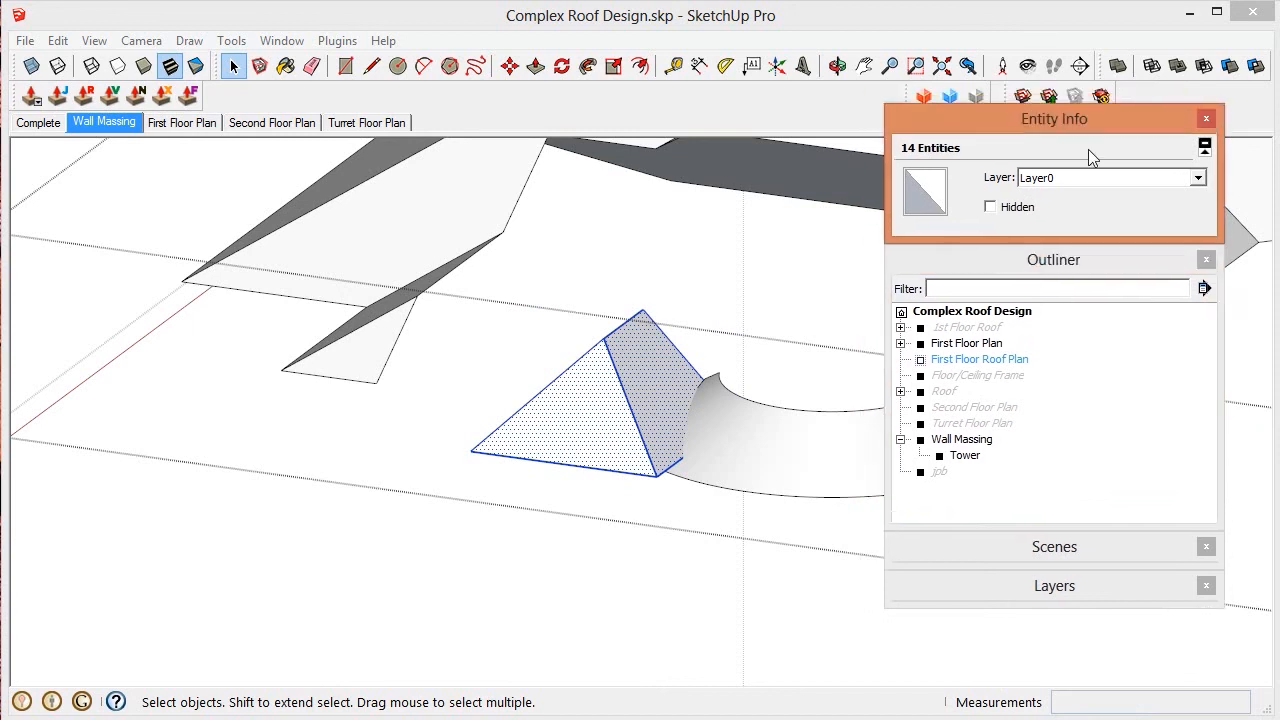
Step: Select all connected first floor roof geometry and intersect its faces so the entry roof and the curved turret roof share an edge
left_click(745, 446)
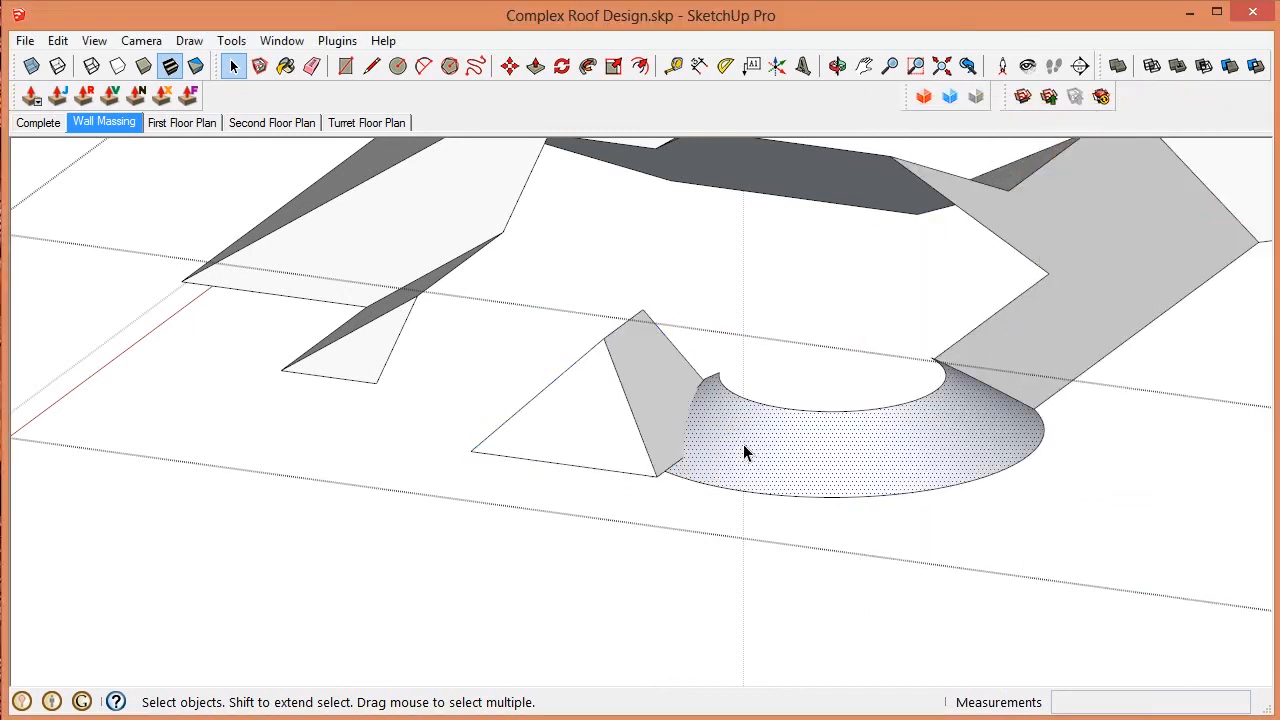
middle_click_drag(743, 449, 779, 508)
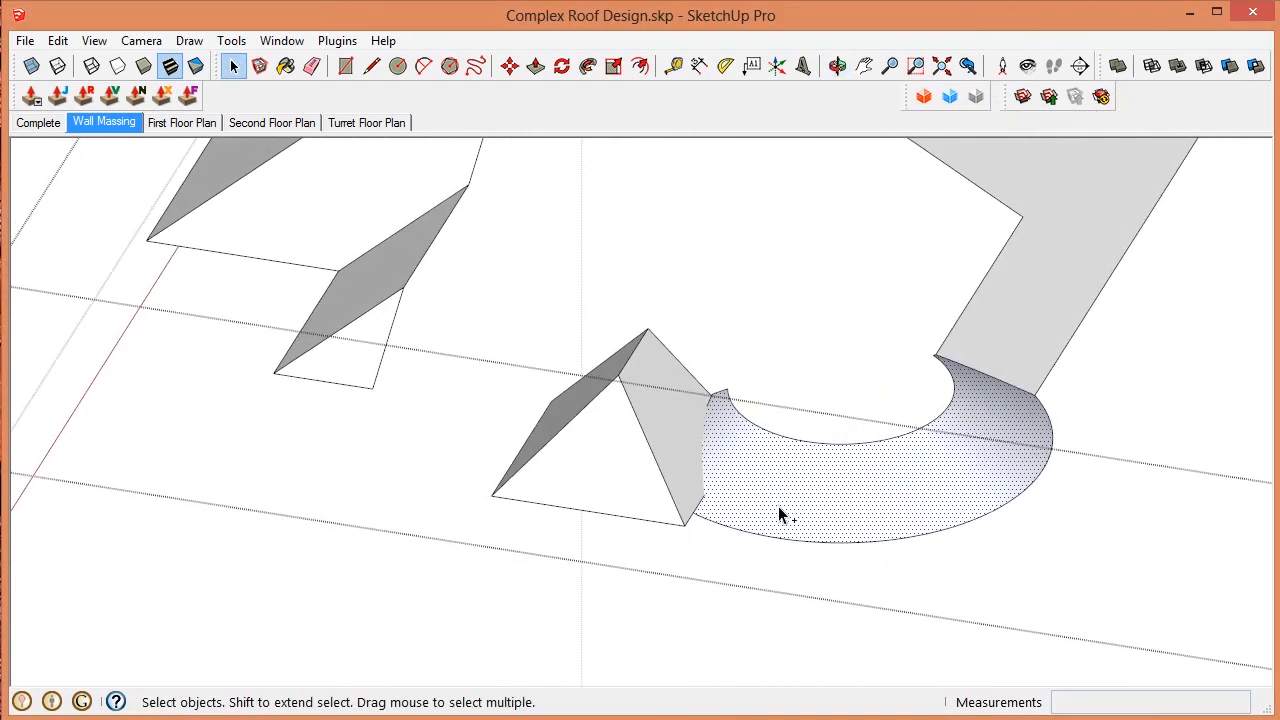
triple_click(781, 514)
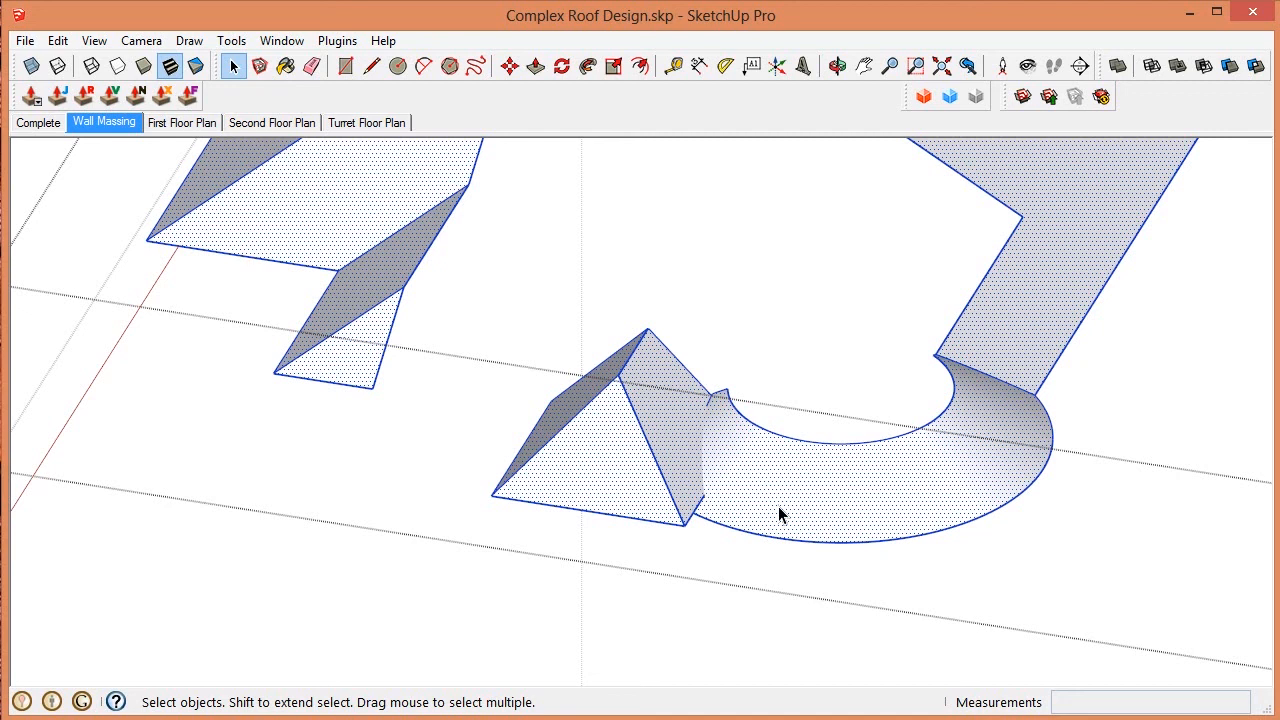
key("ctrl+t")
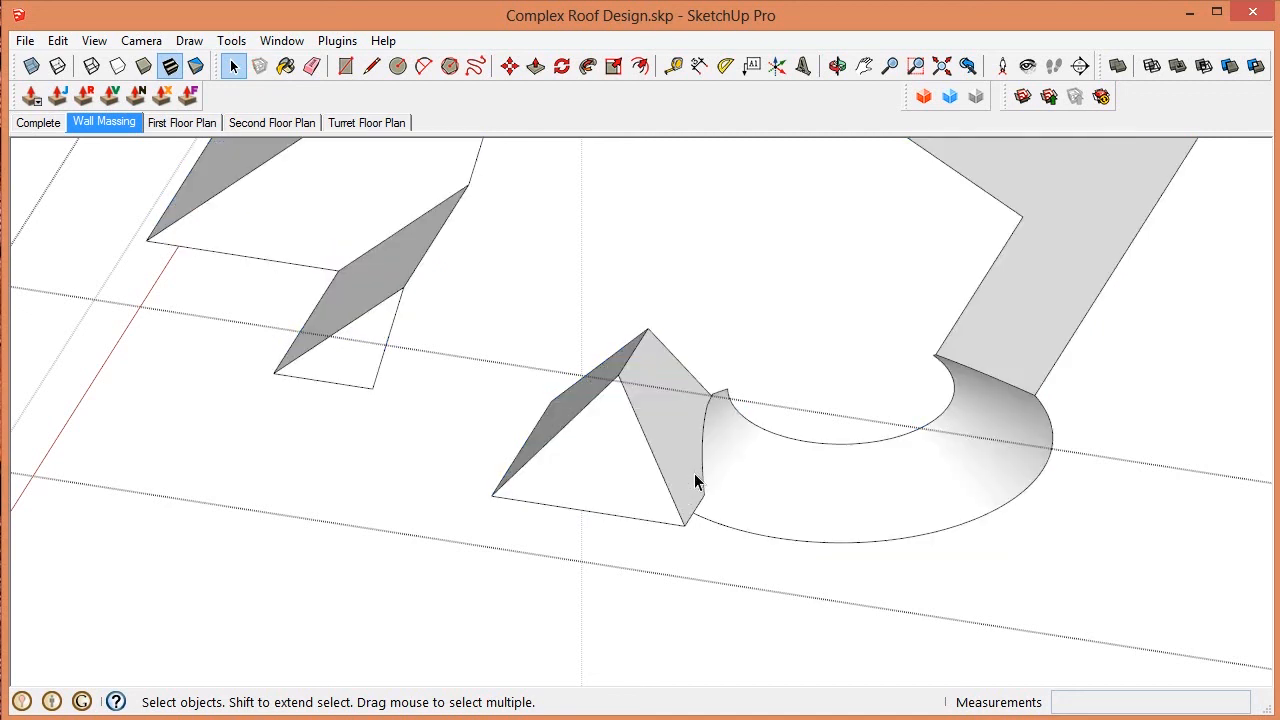
Step: Examine the joint between the entry roof slope and the curved turret roof, checking both faces near the corner gap
middle_click_drag(698, 475, 712, 341)
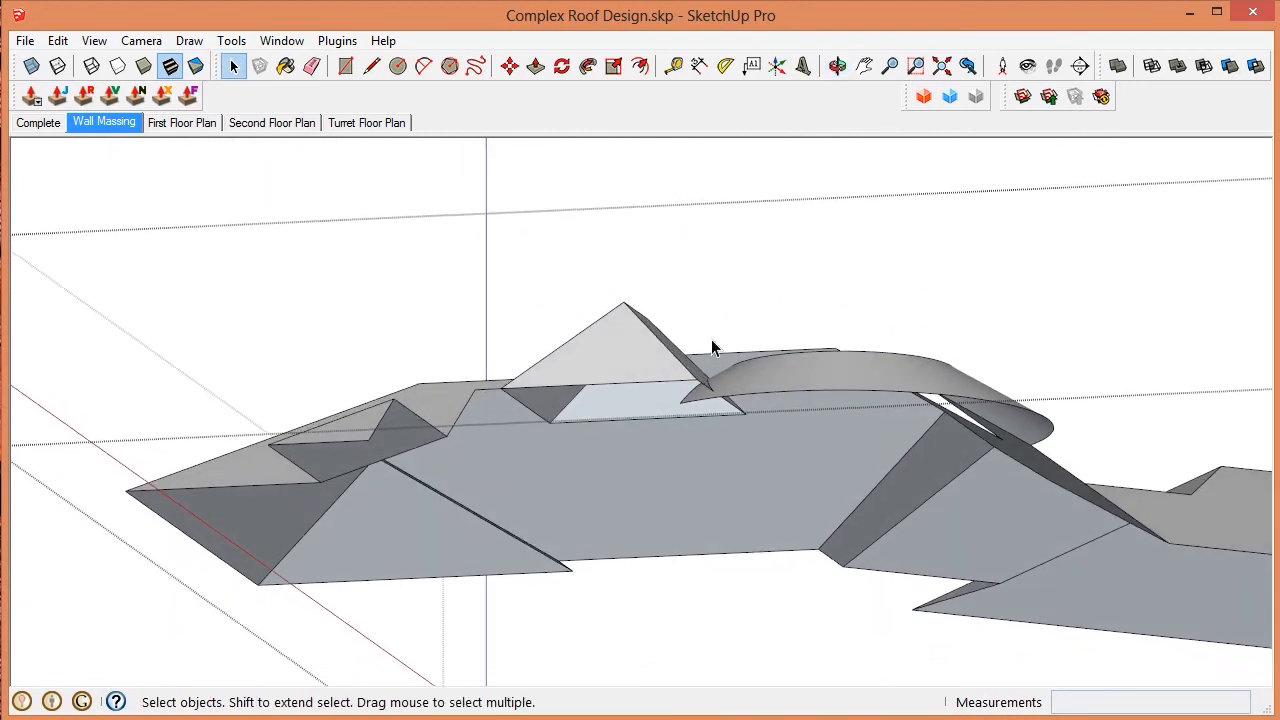
scroll(712, 347, "up", 5)
middle_click_drag(720, 414, 768, 436)
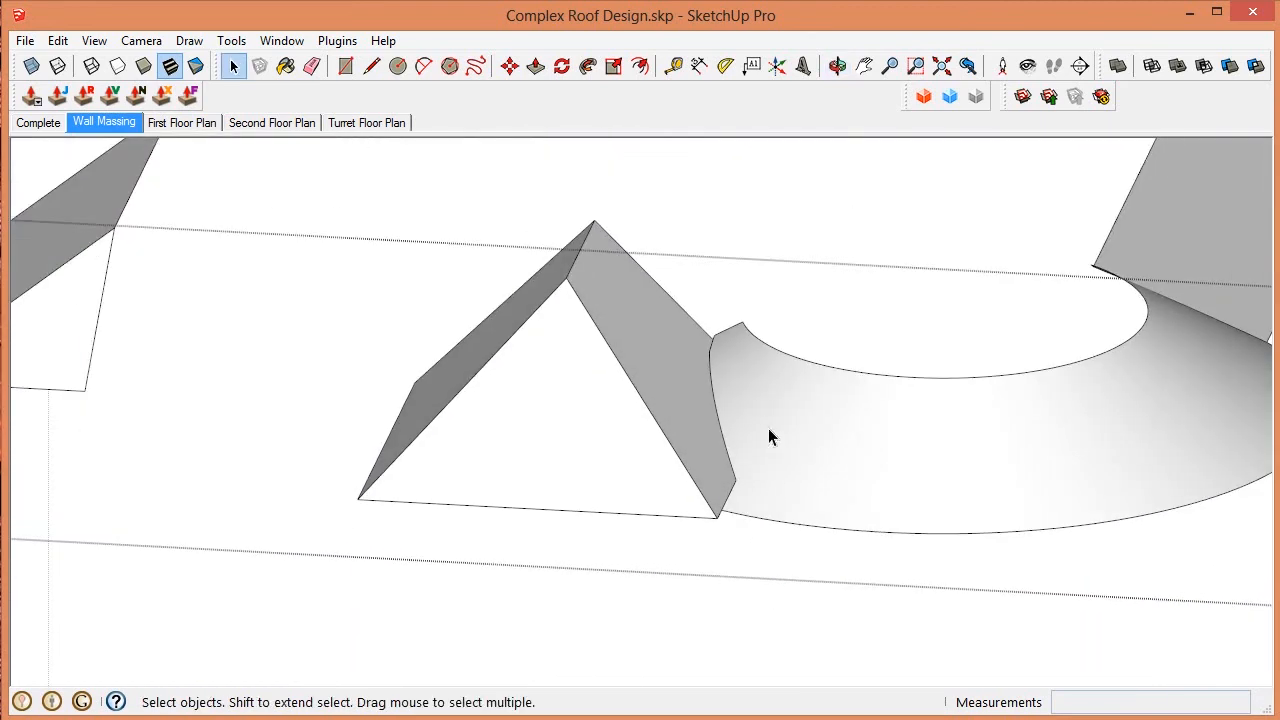
scroll(717, 333, "up", 3)
middle_click_drag(717, 333, 1150, 530)
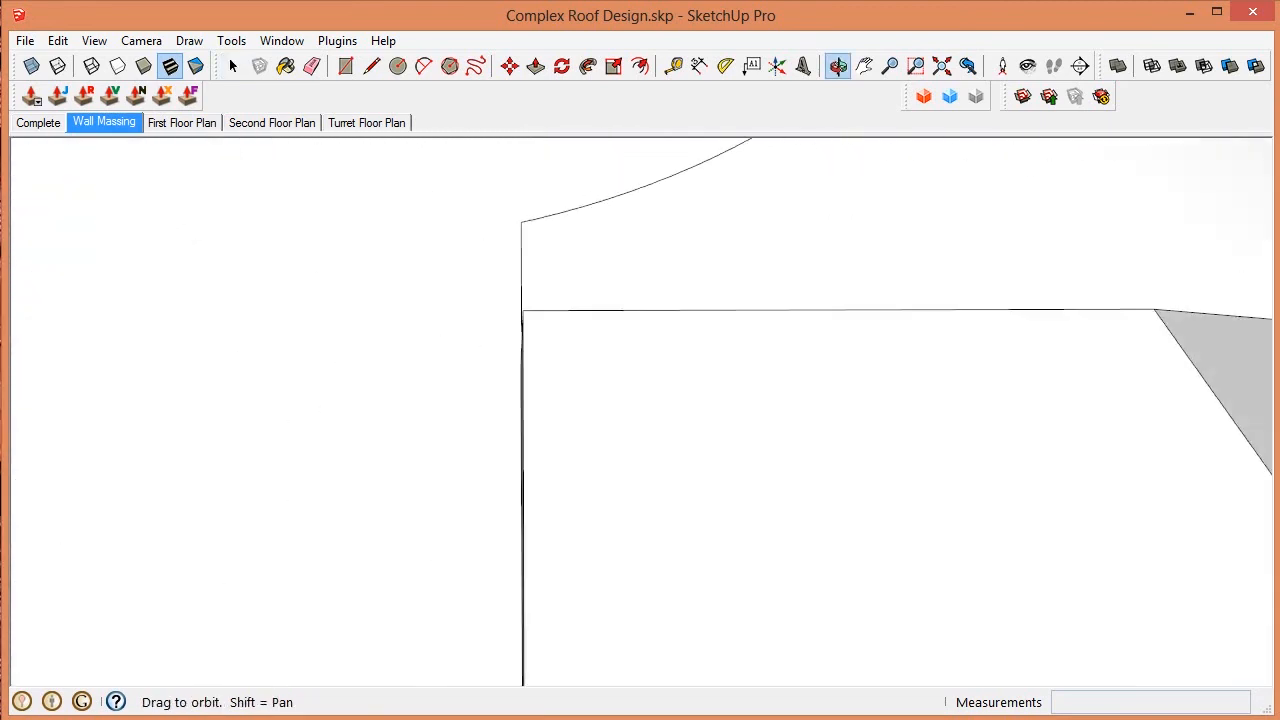
middle_click_drag(1270, 515, 883, 406)
scroll(745, 373, "down", 4)
scroll(743, 340, "up", 4)
scroll(721, 393, "up", 3)
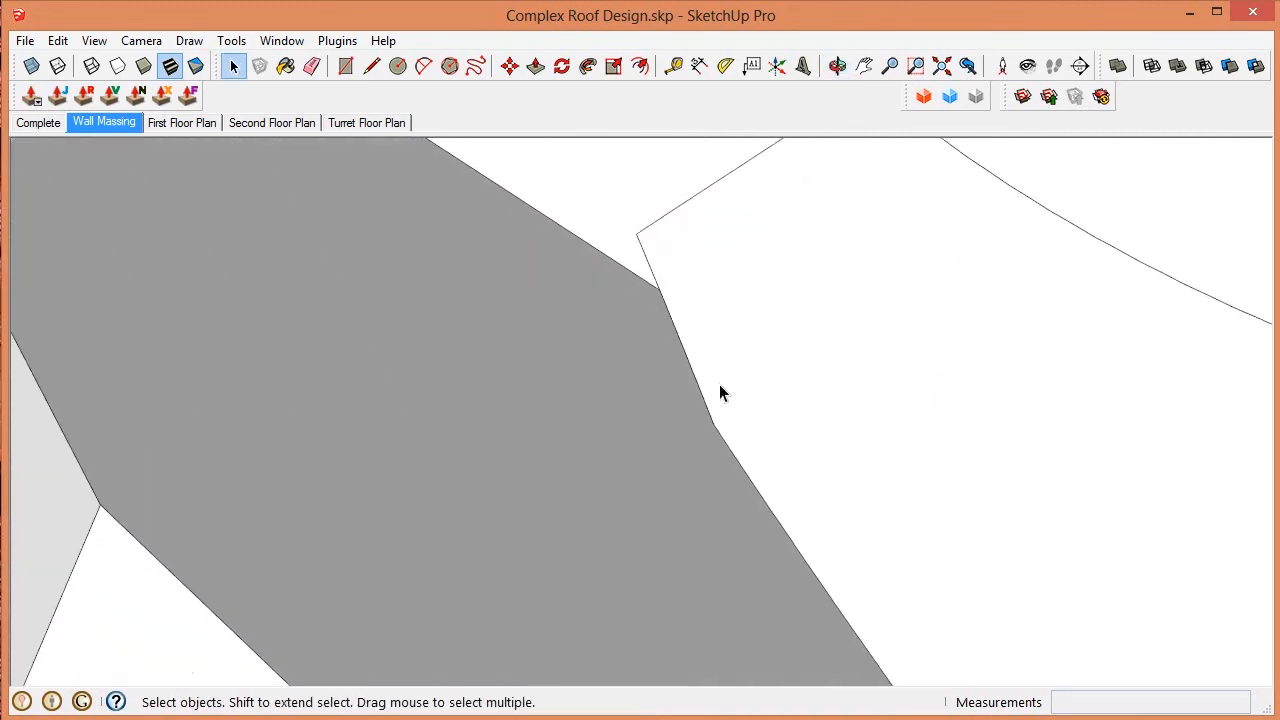
scroll(705, 380, "up", 2)
left_click(745, 380)
middle_click_drag(745, 380, 813, 340)
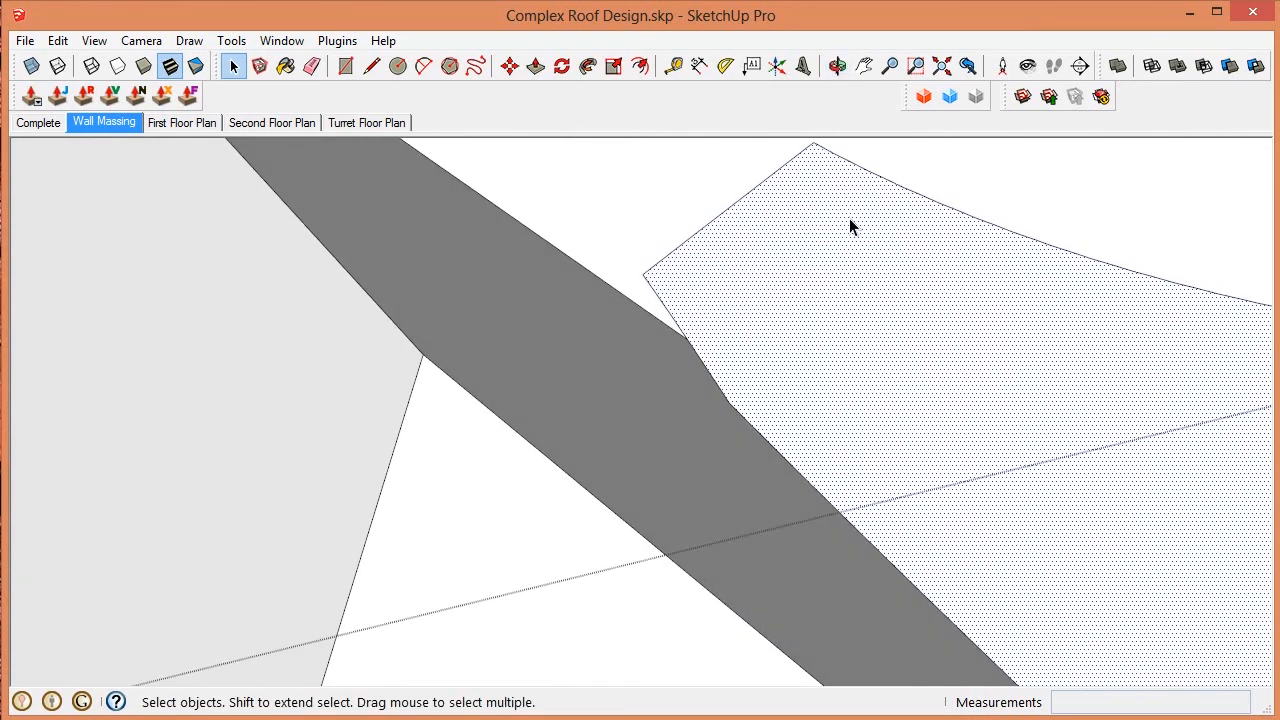
scroll(868, 226, "down", 2)
middle_click_drag(850, 261, 764, 311)
left_click(674, 360)
scroll(690, 360, "down", 2)
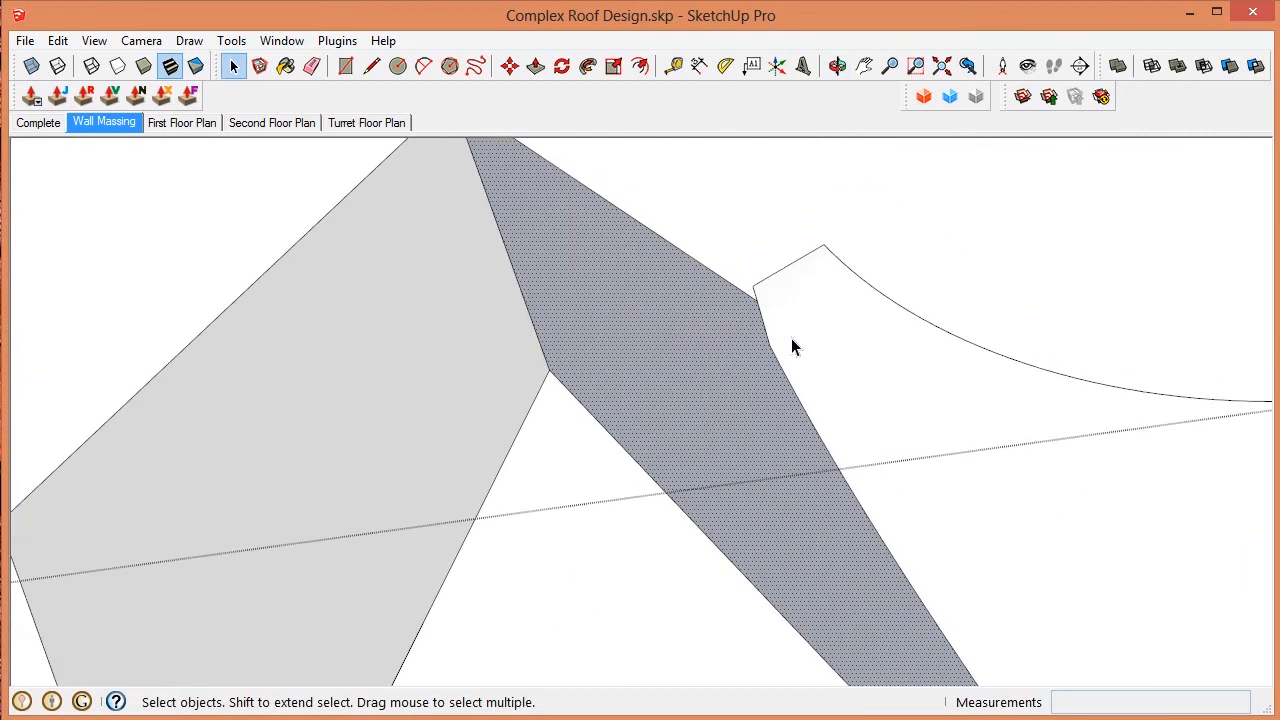
middle_click_drag(795, 352, 953, 306)
scroll(810, 292, "up", 2)
middle_click_drag(846, 277, 929, 416)
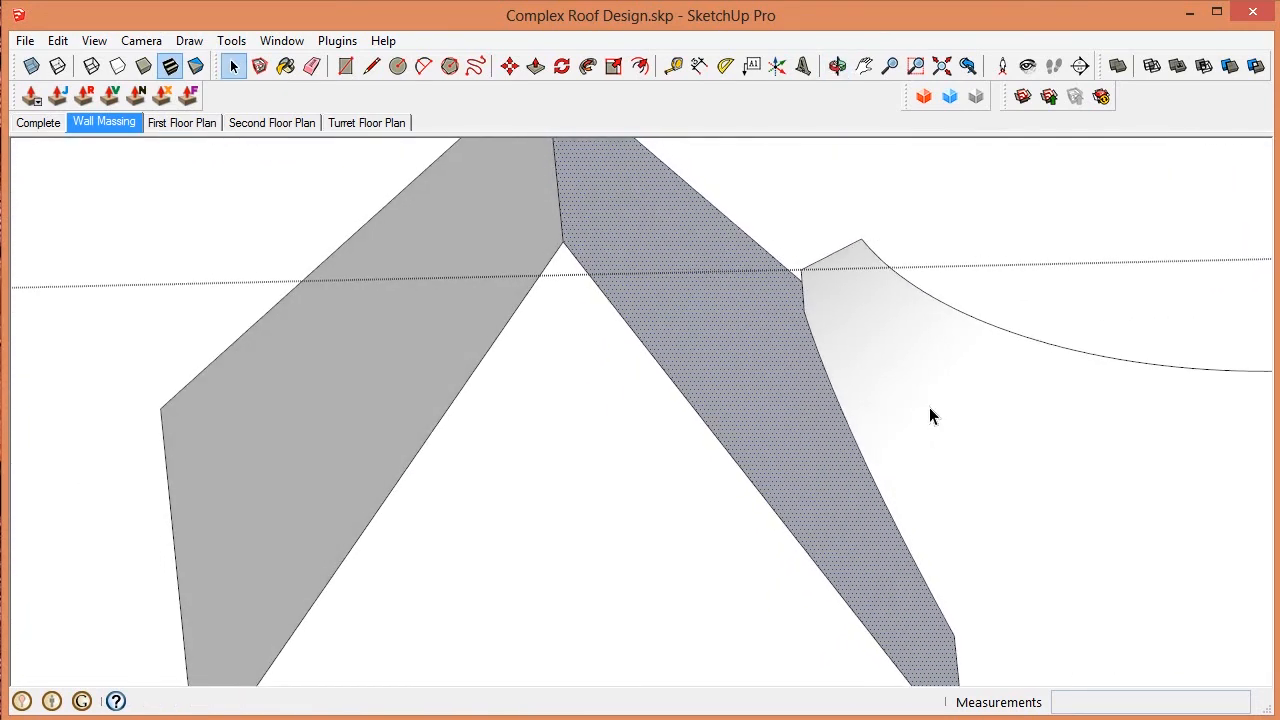
Step: Show hidden geometry and draw a line over one facet edge of the curved roof, from its inner arc to the entry roof
scroll(670, 232, "up", 3)
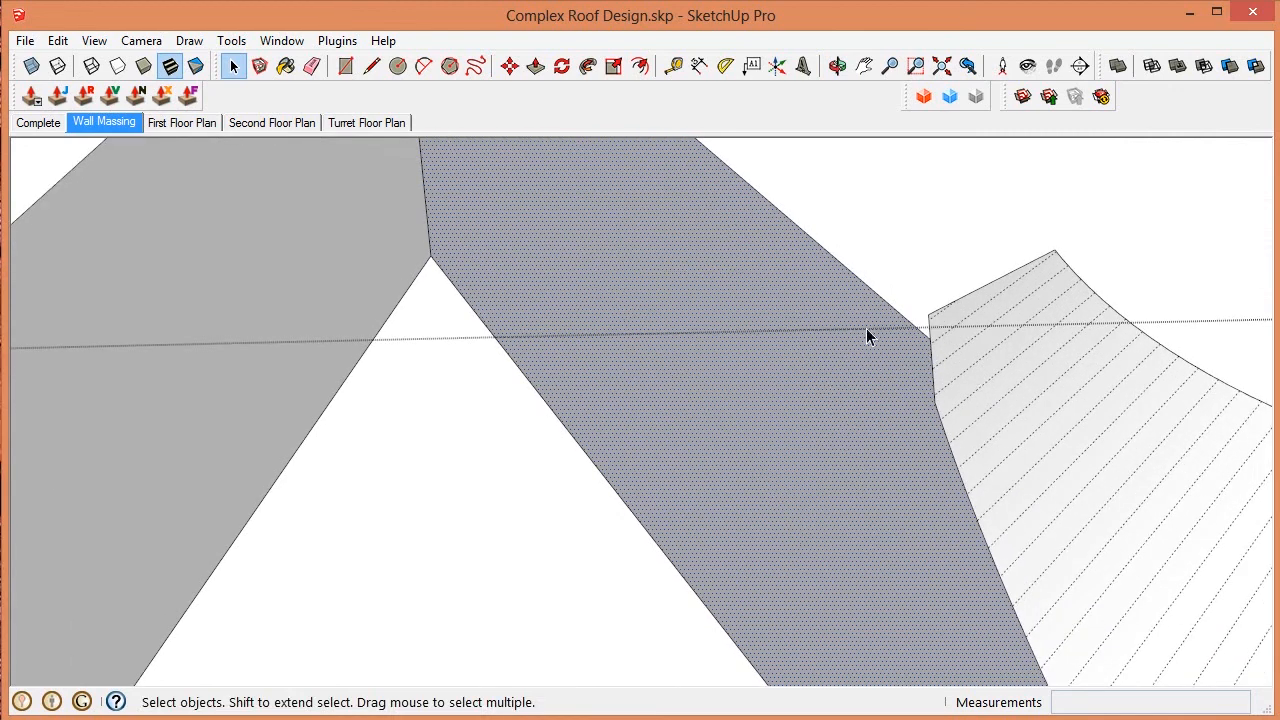
middle_click_drag(1000, 352, 1054, 420)
scroll(887, 403, "down", 3)
scroll(968, 317, "up", 4)
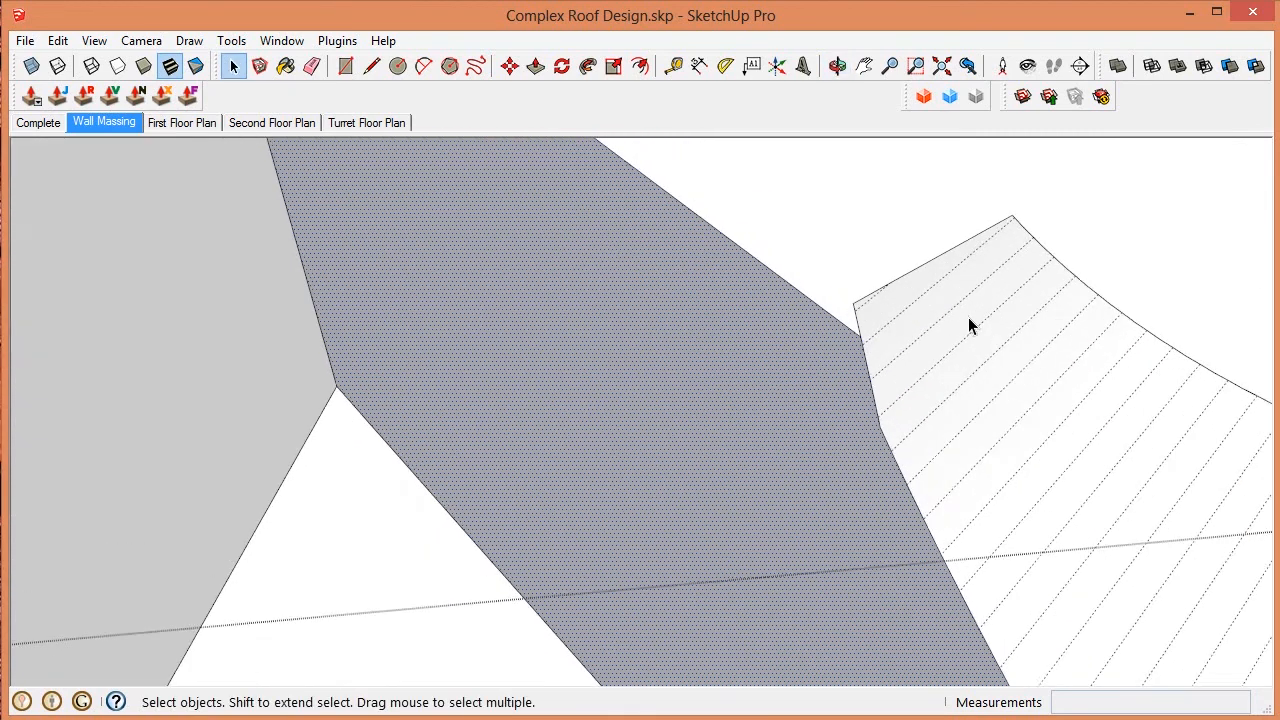
scroll(968, 318, "up", 1)
key("l")
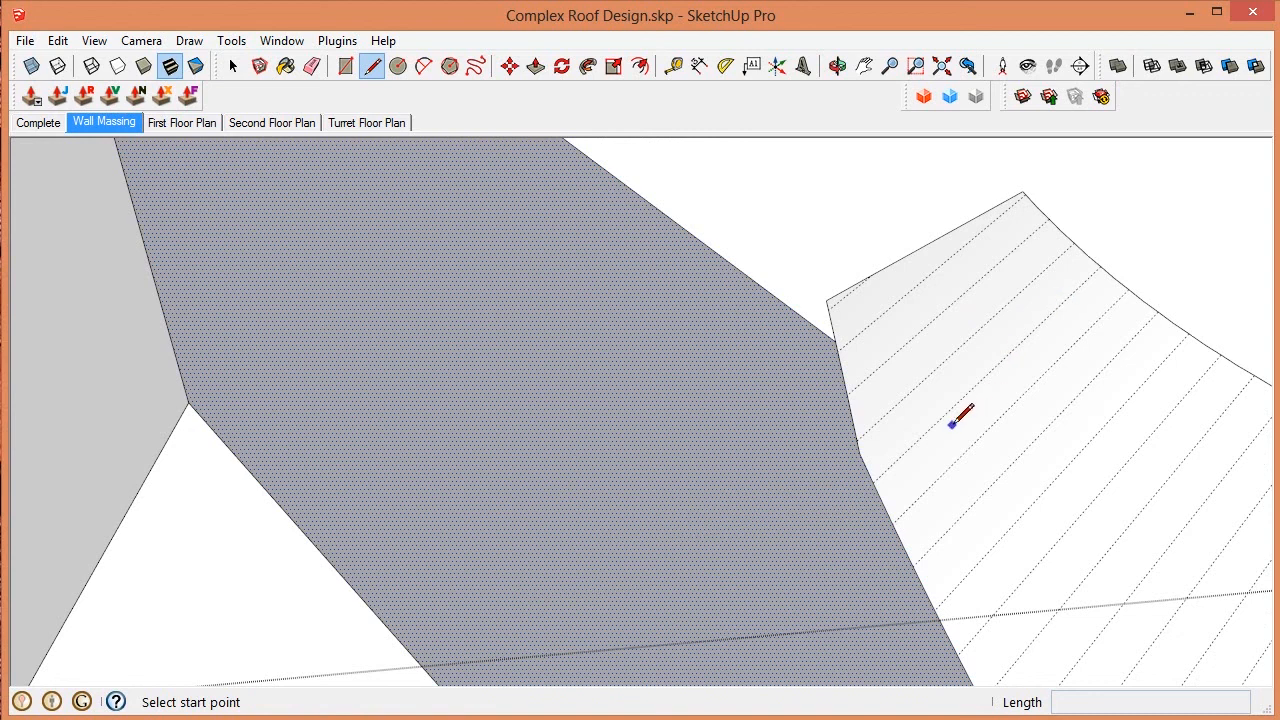
scroll(1077, 256, "up", 1)
left_click(1078, 236)
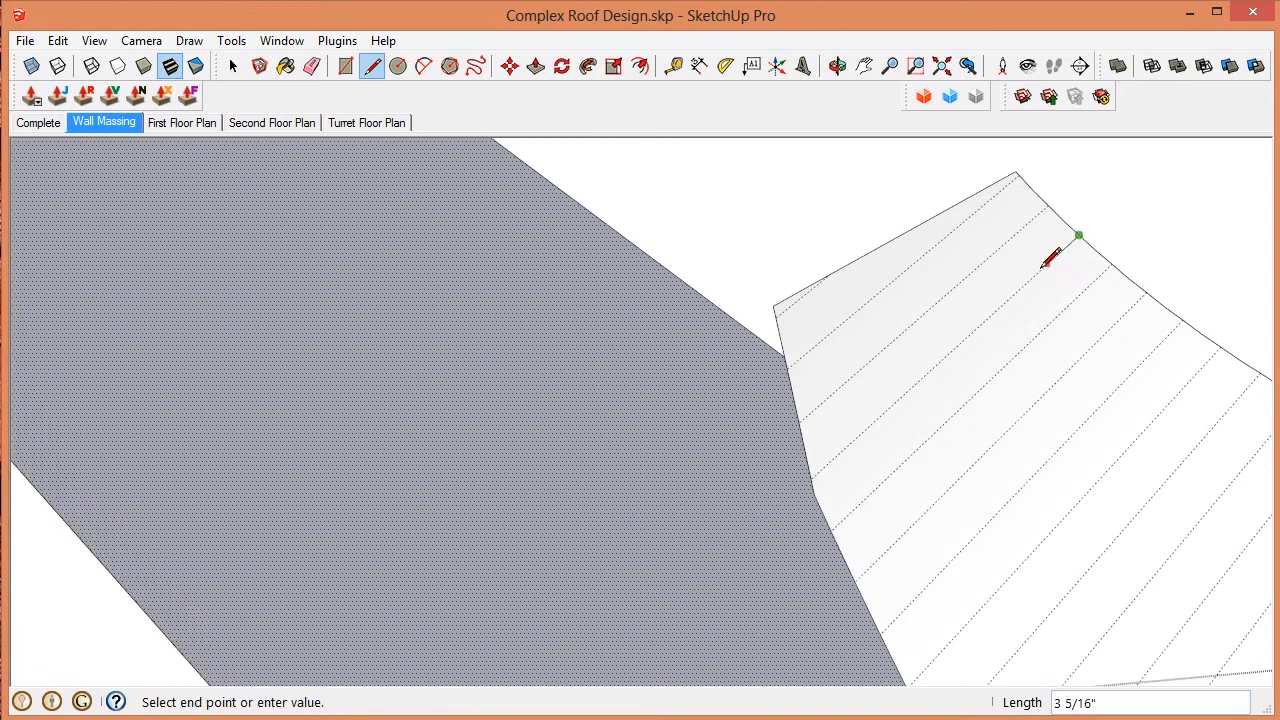
left_click(806, 482)
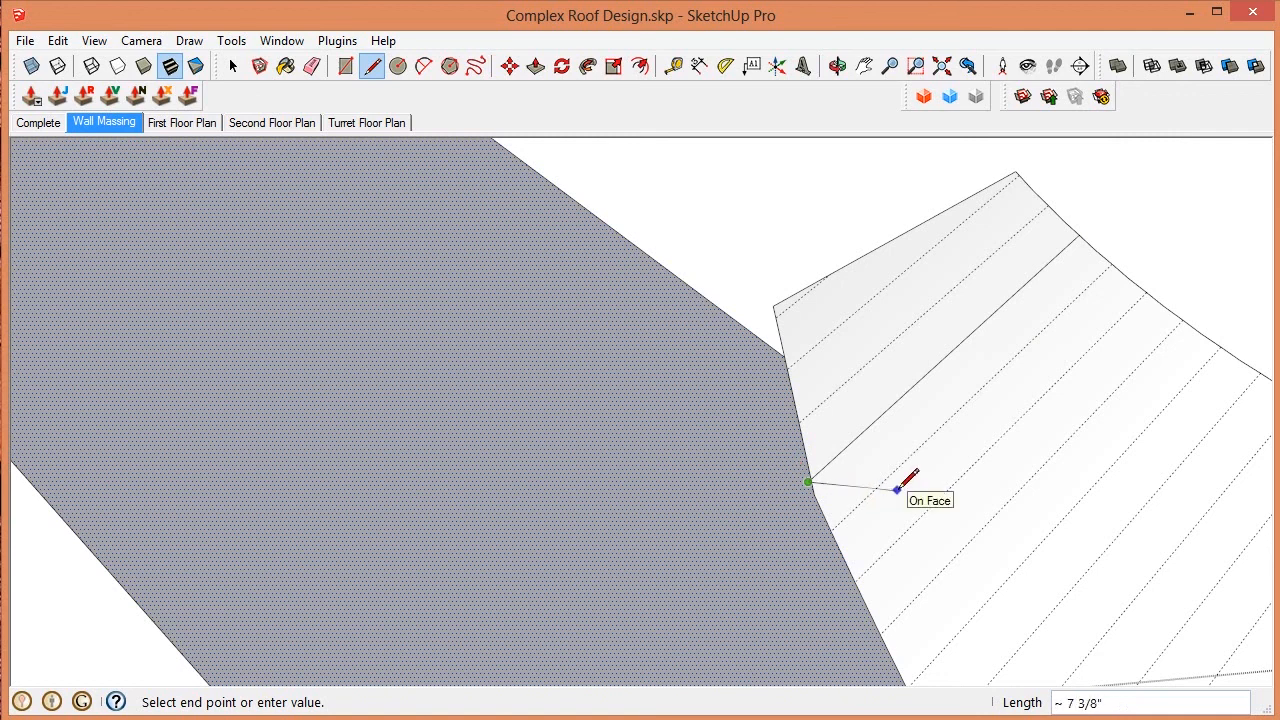
key("Escape")
Step: Trace the remaining facet edges toward the curved roof's end, extending the outermost lines beyond its edge onto the entry roof face
left_click(1047, 204)
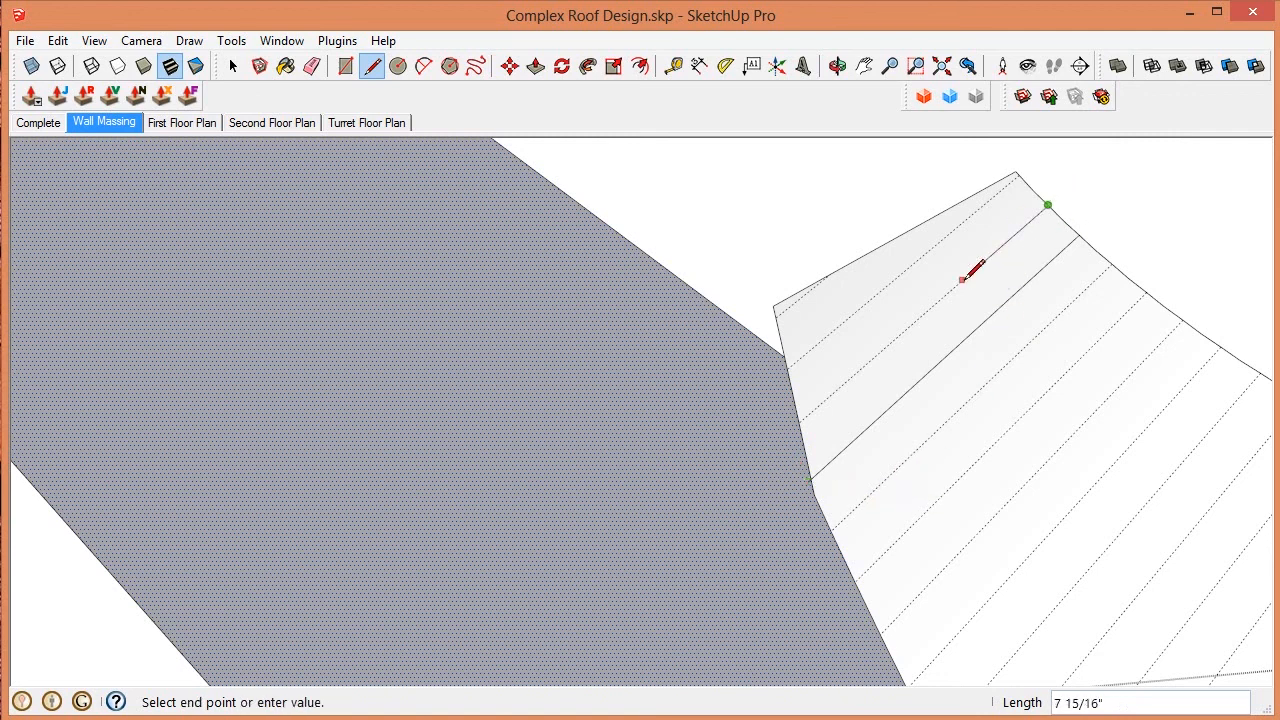
key("Escape")
scroll(1019, 174, "up", 2)
left_click(1019, 174)
left_click(634, 497)
key("Escape")
scroll(708, 330, "up", 2)
left_click(713, 391)
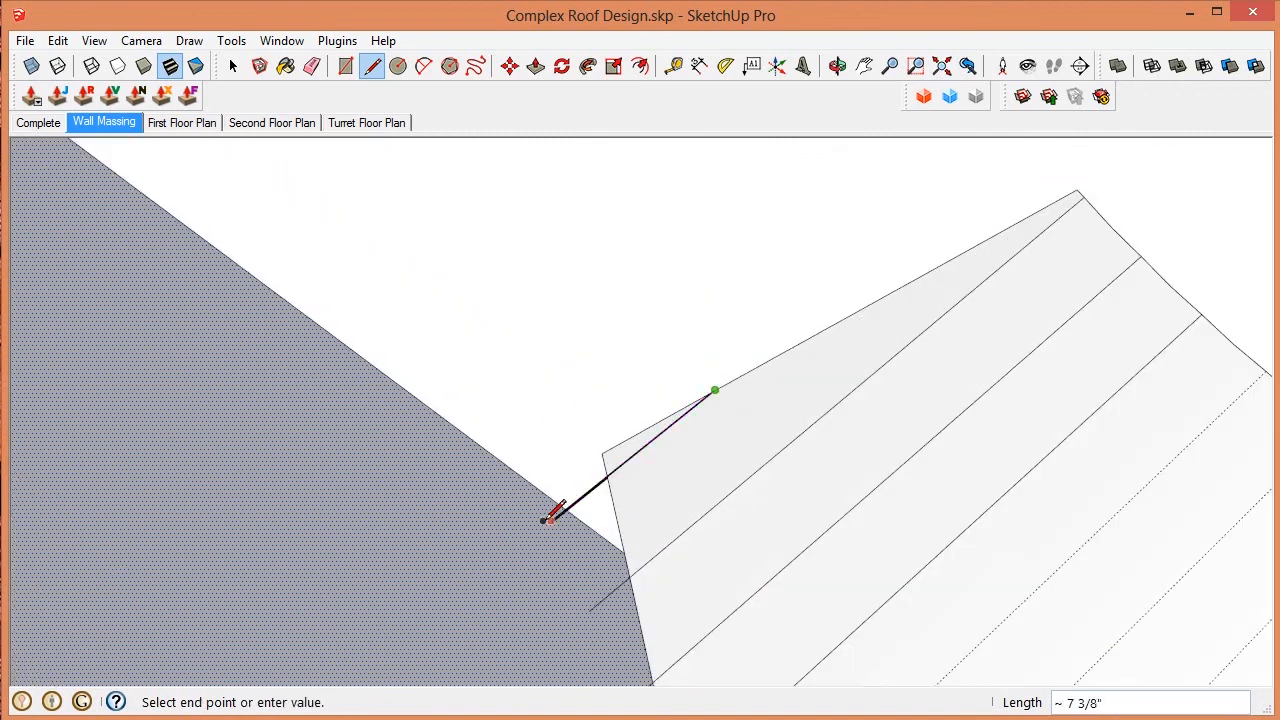
left_click(544, 521)
key("space")
Step: Extend the curved roof's sloped end edge in a straight line to the upper edge of the entry roof
scroll(543, 523, "down", 1)
key("l")
left_click(945, 275)
left_click(521, 481)
scroll(527, 525, "up", 2)
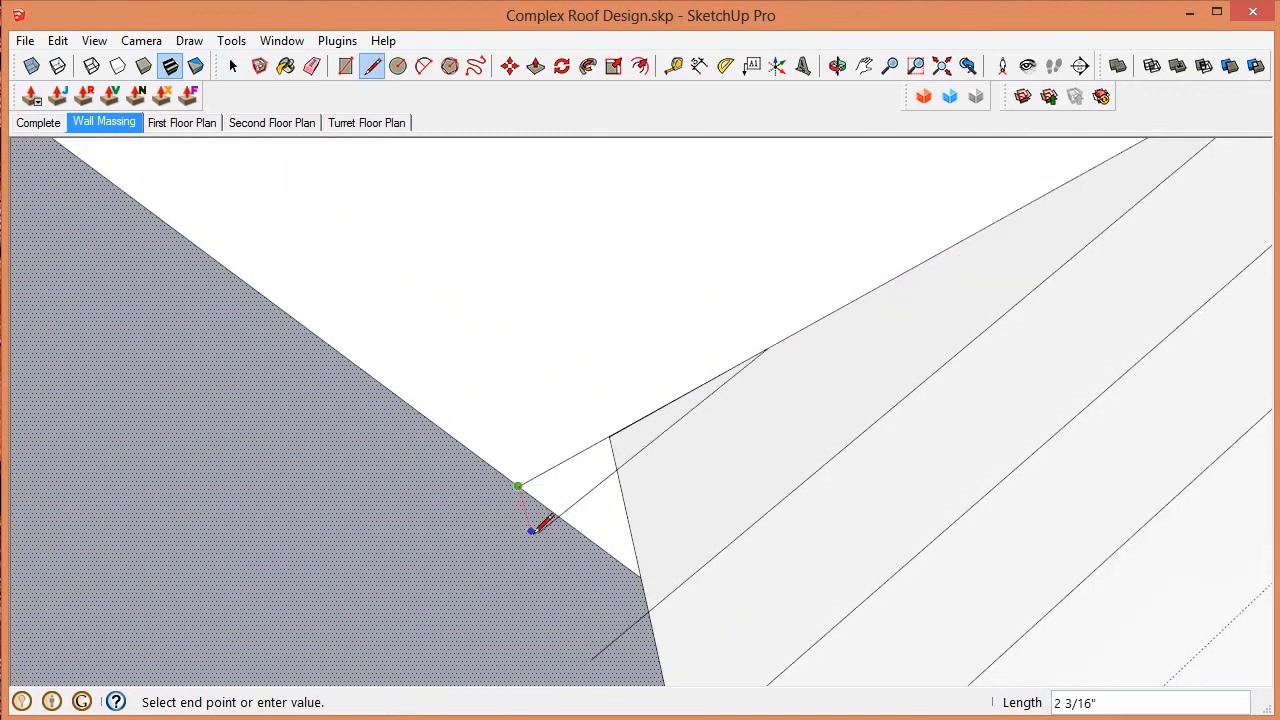
scroll(531, 530, "up", 1)
Step: Connect the extended line ends along the entry roof face to fill the gap with facet faces down to the existing intersection
left_click(531, 532)
left_click(531, 532)
scroll(596, 396, "down", 3)
left_click(612, 474)
left_click(612, 474)
scroll(610, 482, "up", 1)
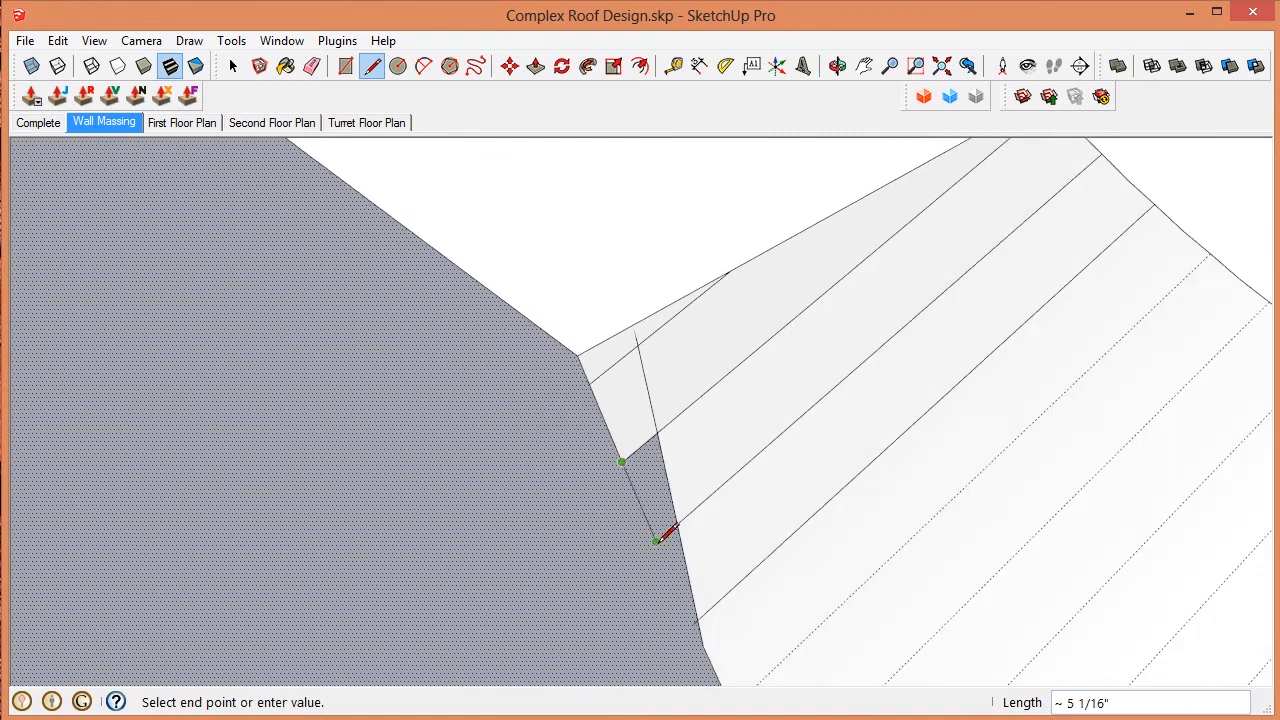
left_click(657, 540)
left_click(642, 455)
left_click(684, 543)
scroll(645, 425, "down", 2)
scroll(661, 467, "up", 2)
left_click(654, 491)
left_click(694, 583)
scroll(655, 522, "up", 1)
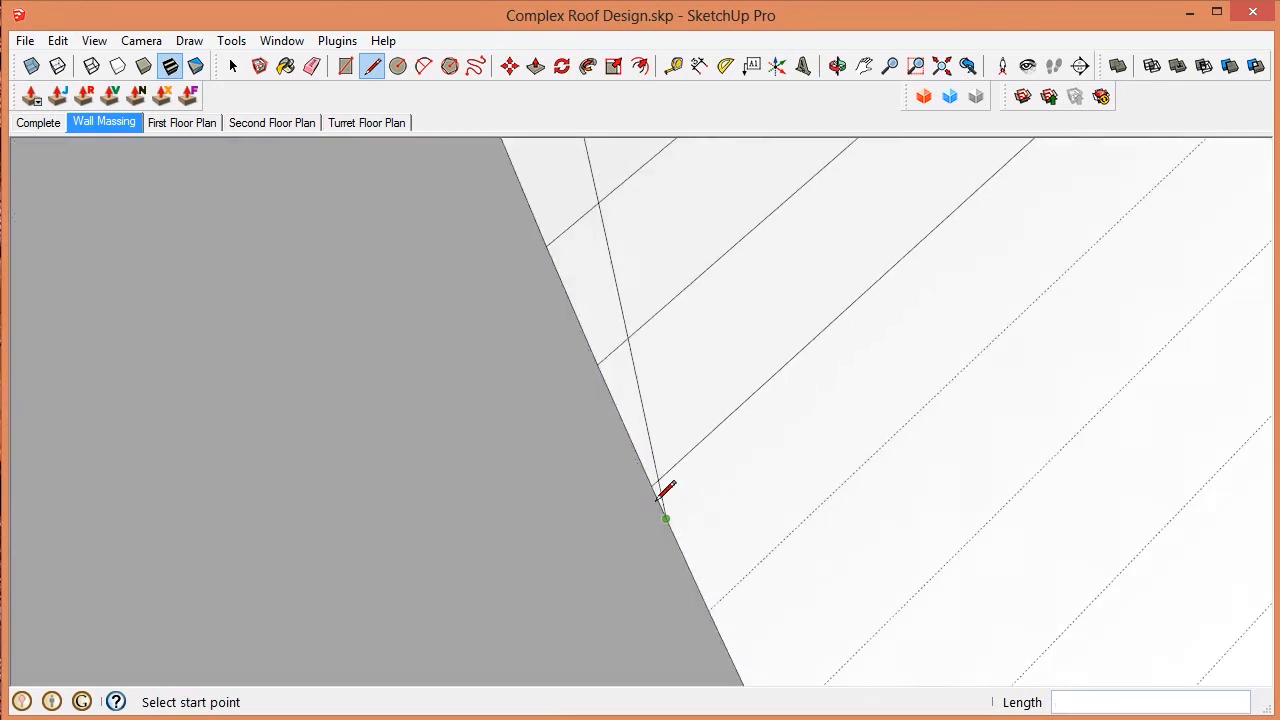
Step: Erase the curved roof's old end edge and leftover segments crossing the newly filled facets
key("e")
scroll(740, 384, "down", 1)
left_click(731, 382)
scroll(748, 393, "down", 2)
scroll(722, 275, "up", 3)
left_click(724, 274)
left_click(716, 250)
scroll(717, 335, "down", 4)
key("space")
Step: Compare a traced facet edge with a neighbouring original one, checking its Soft and Smooth settings in Entity Info
scroll(829, 375, "up", 3)
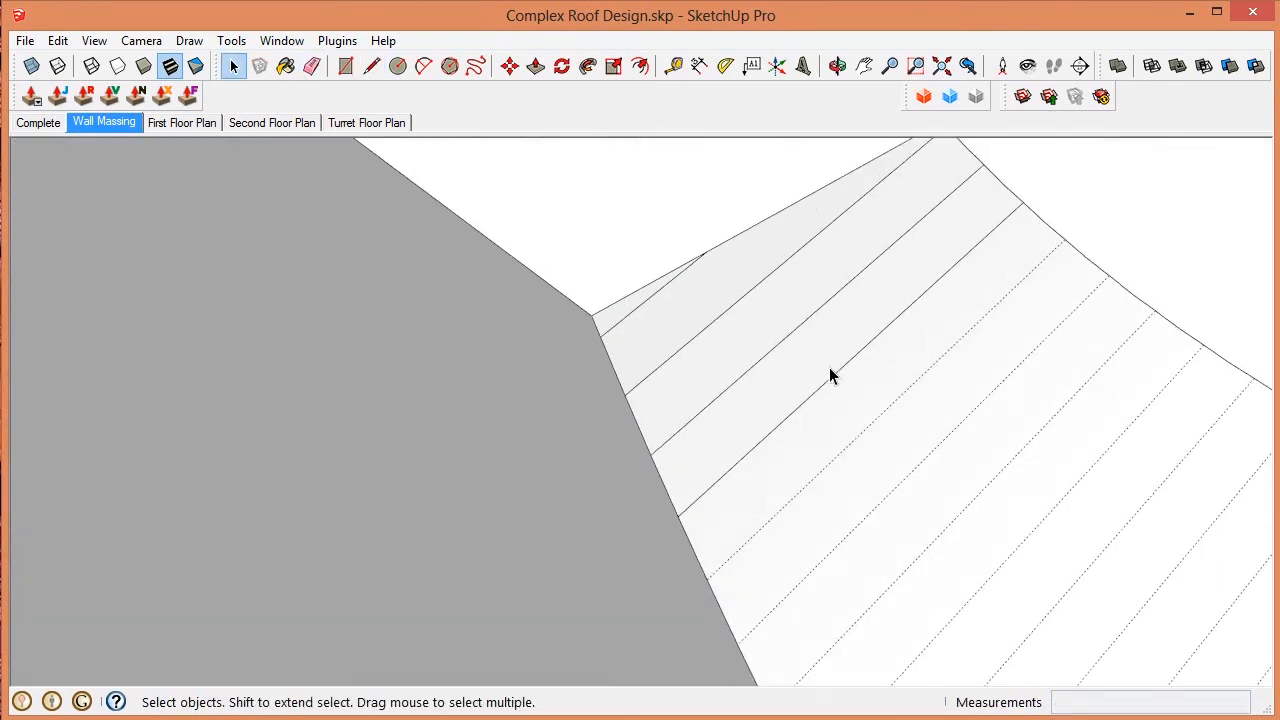
left_click(829, 386)
scroll(898, 376, "down", 2)
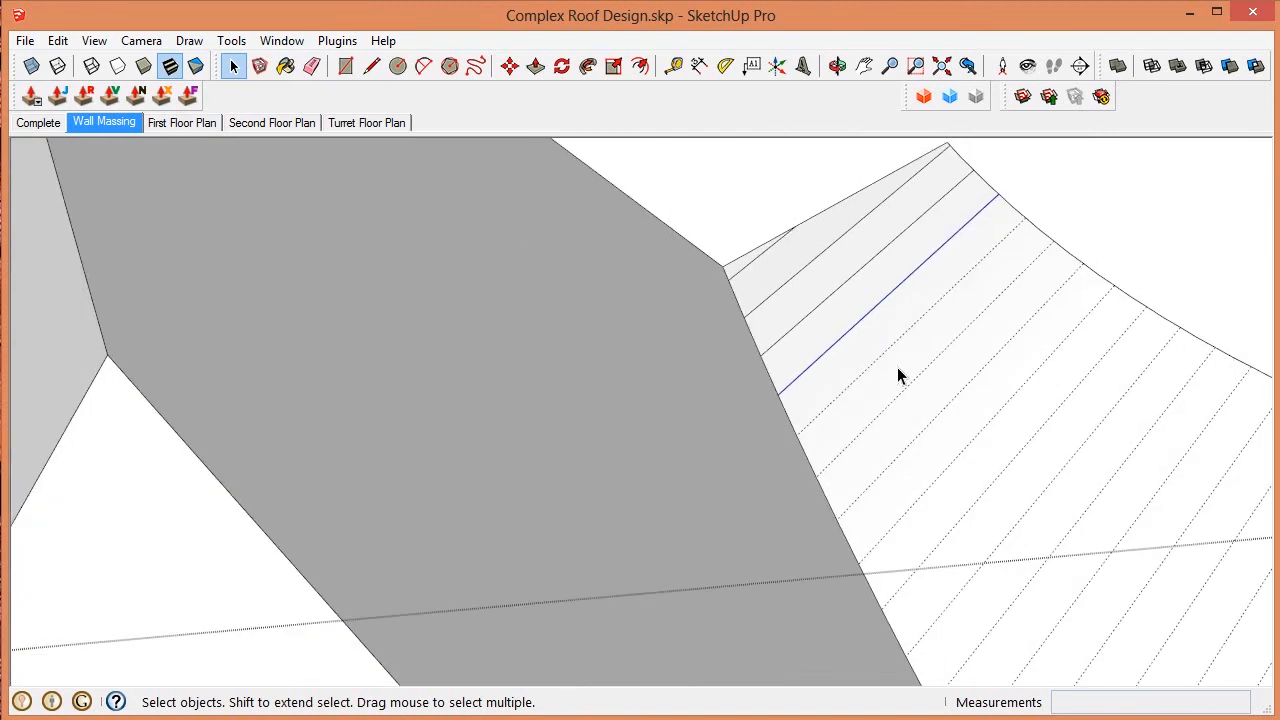
middle_click_drag(900, 363, 890, 290)
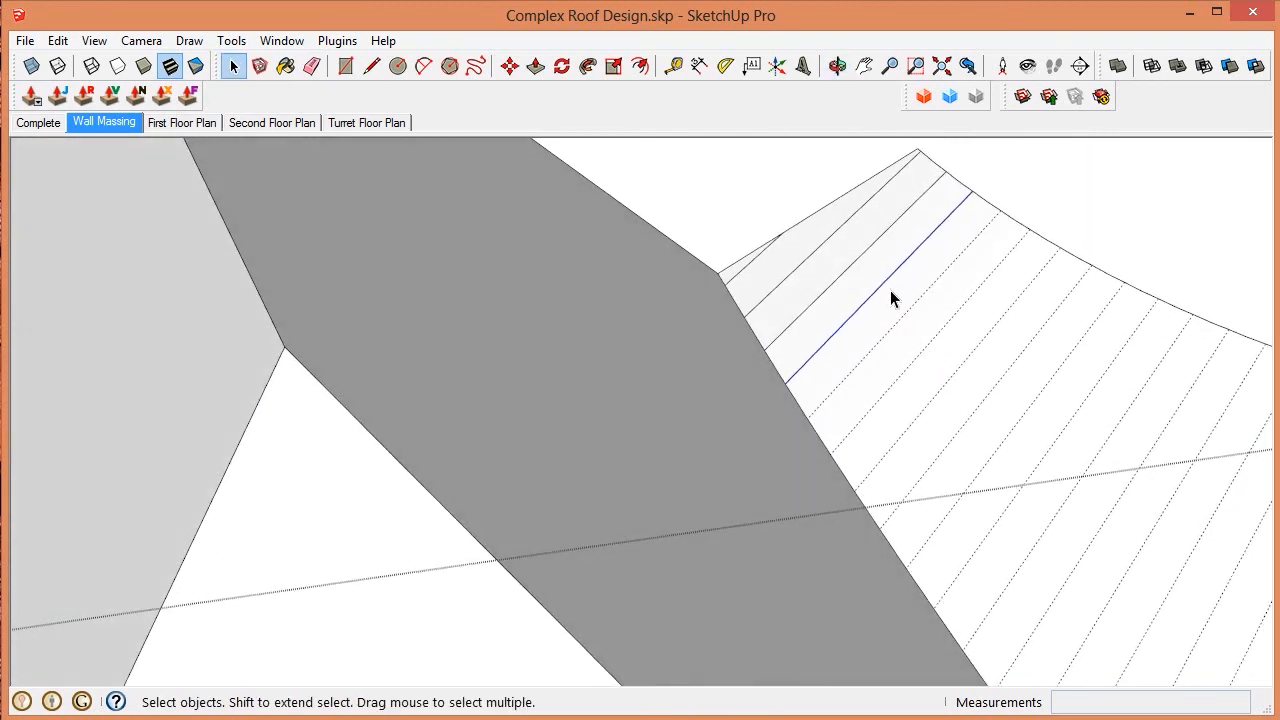
scroll(888, 280, "up", 2)
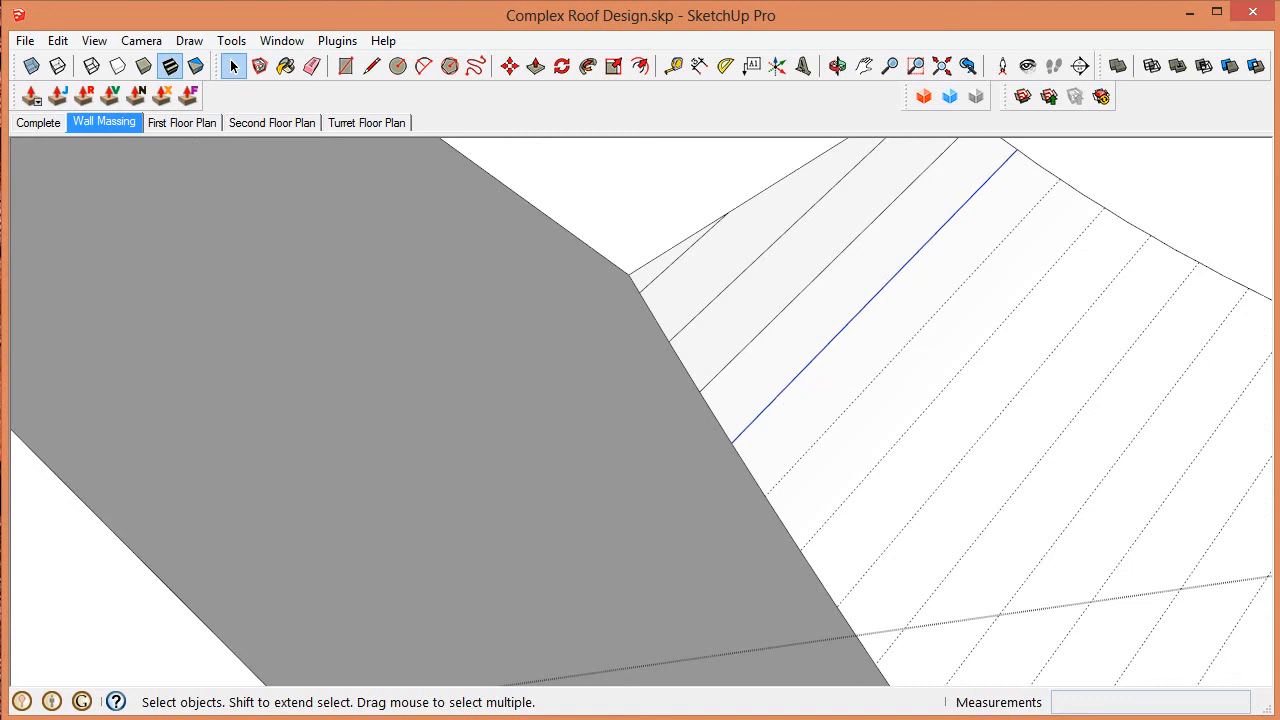
left_click_drag(1229, 227, 424, 157)
left_click(878, 374)
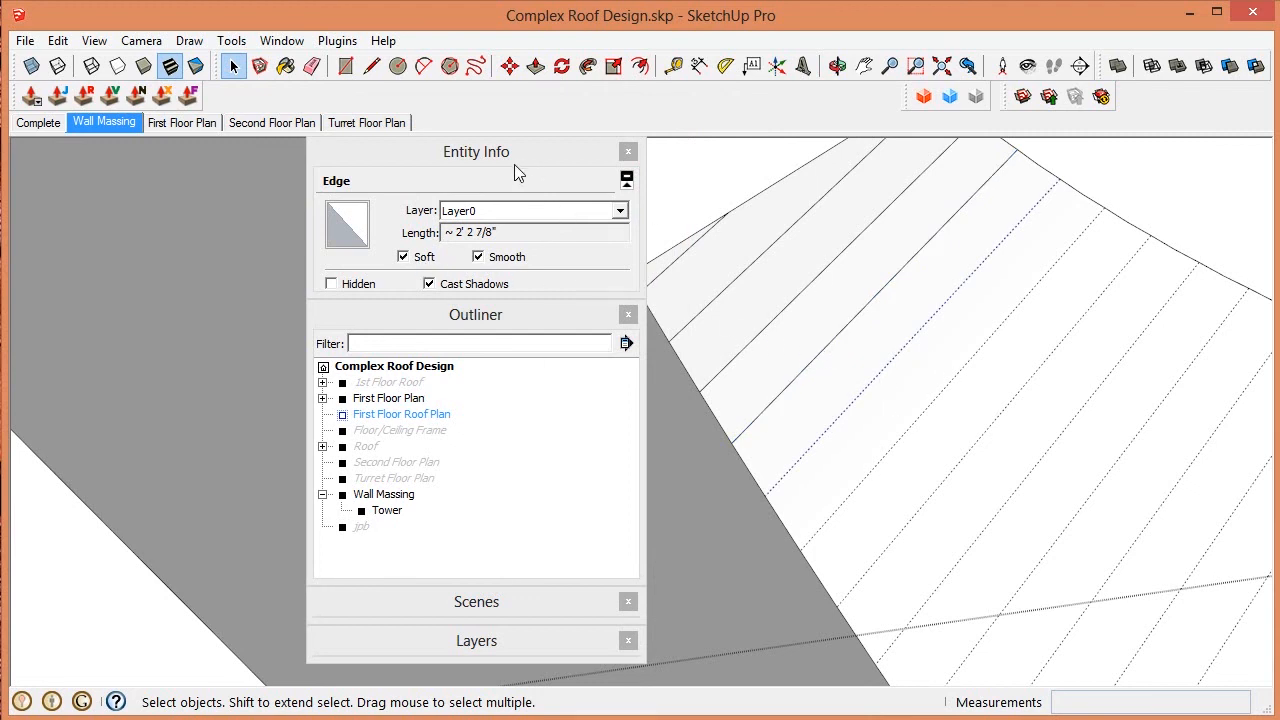
left_click_drag(515, 166, 450, 178)
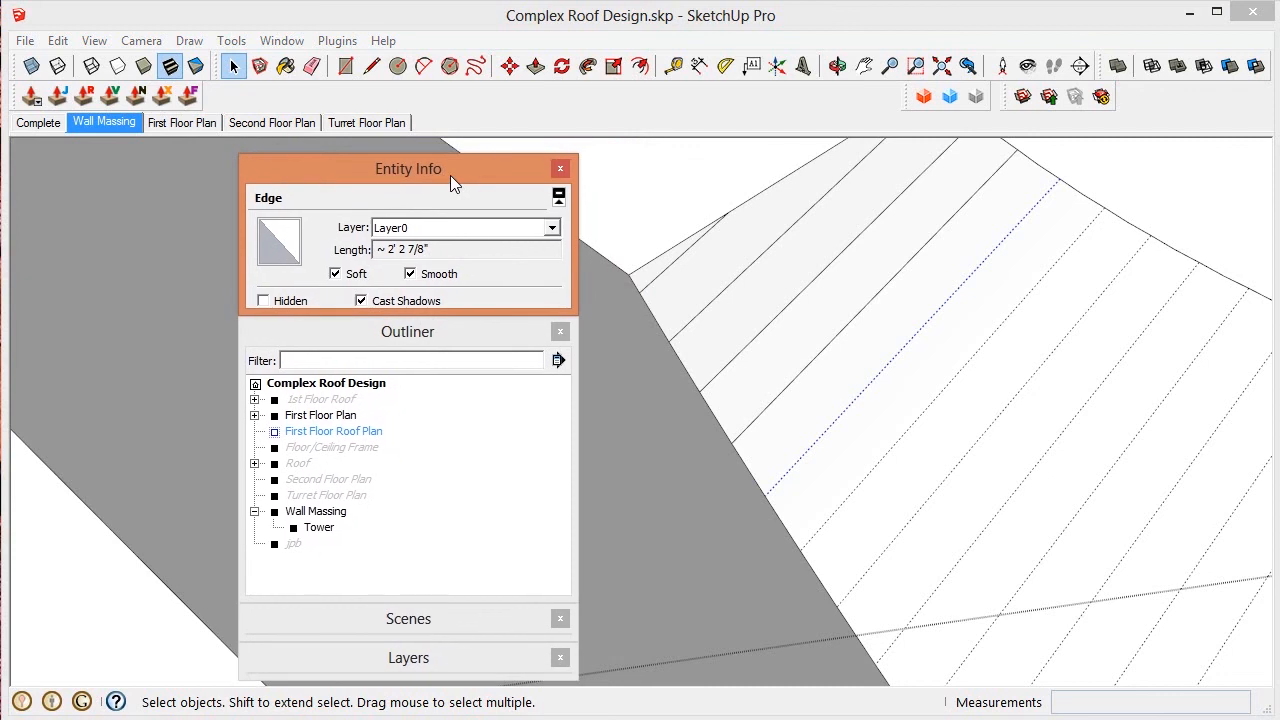
Step: Soften and smooth the four traced facet edges of the curved roof with the Eraser
left_click(801, 386)
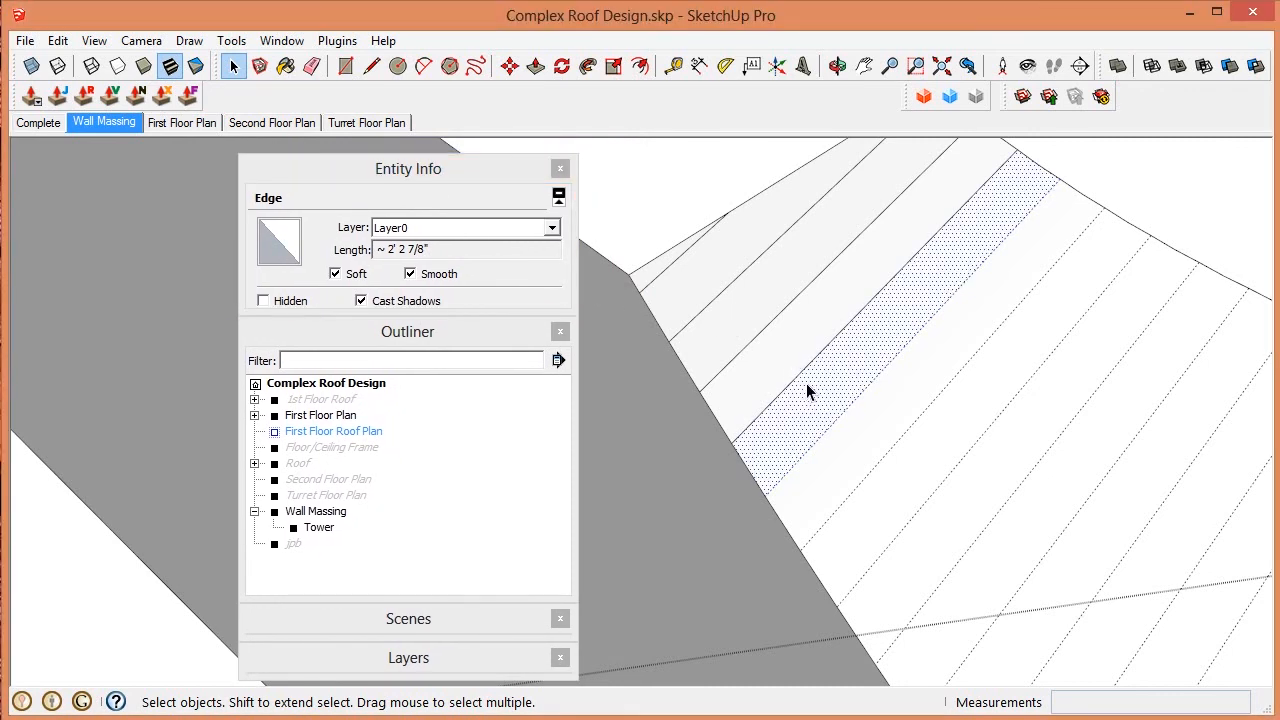
key("e")
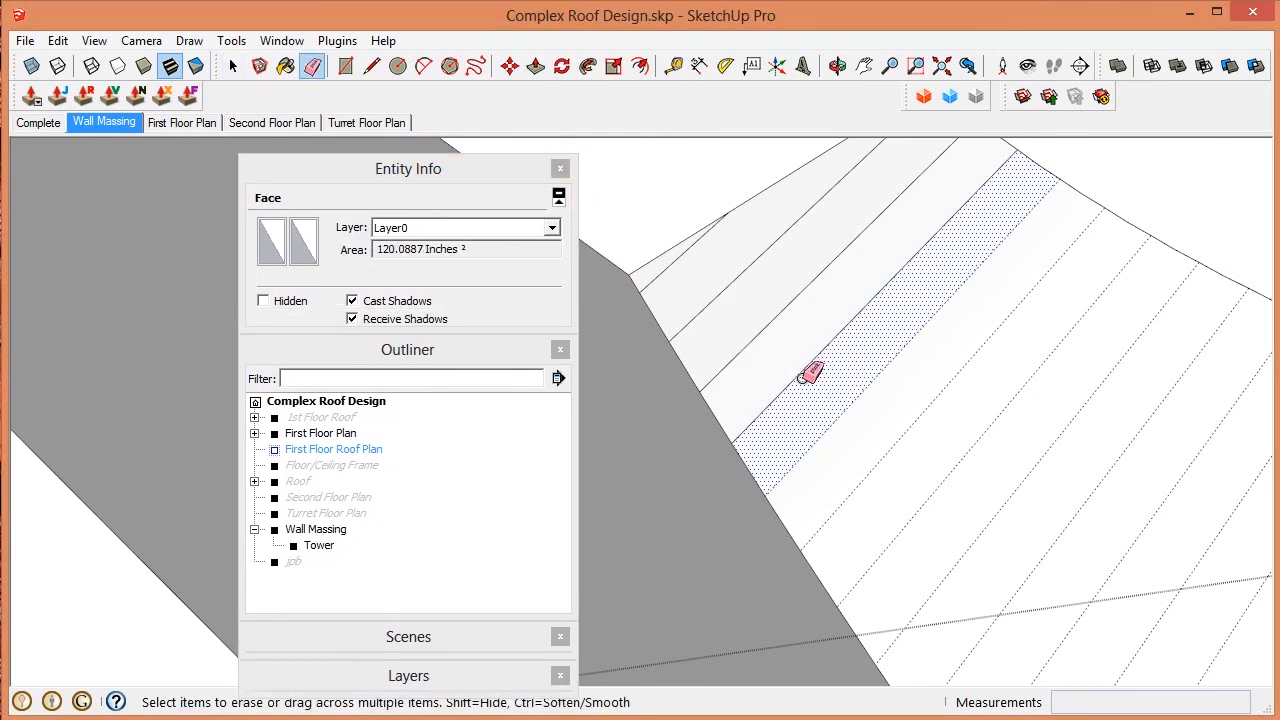
left_click(798, 378, "ctrl")
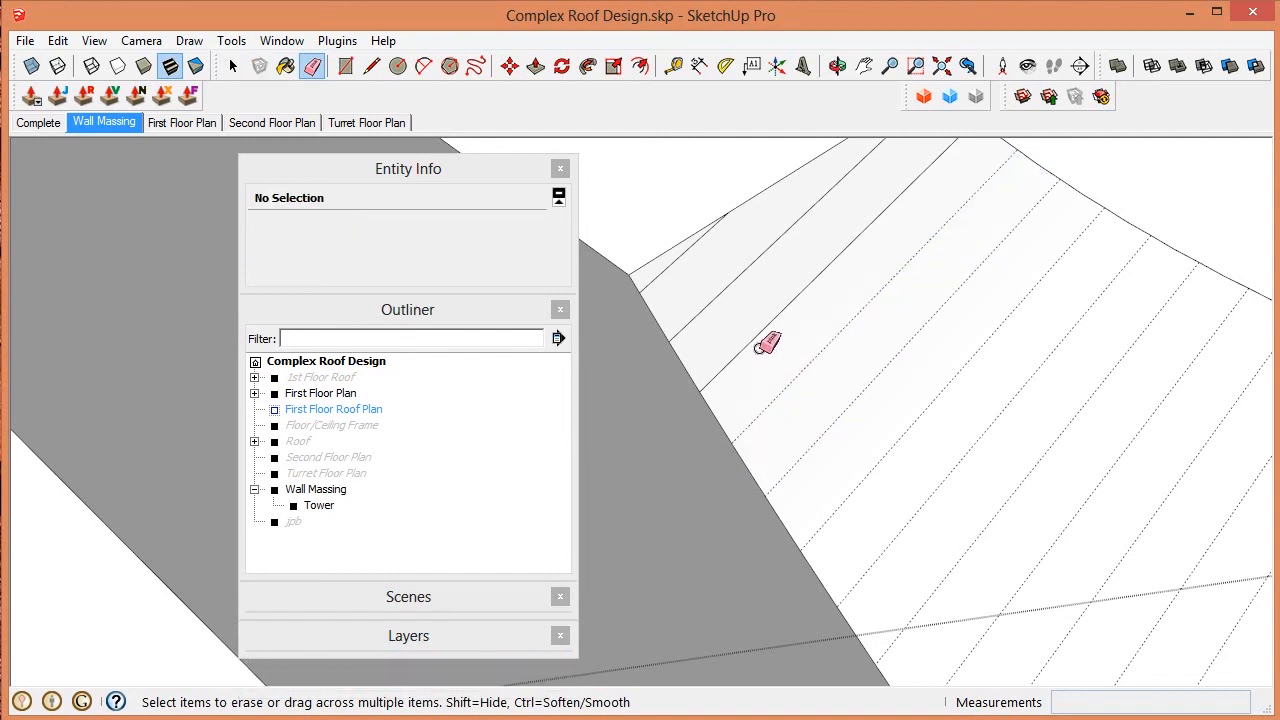
left_click_drag(768, 343, 660, 270, "ctrl")
key("space")
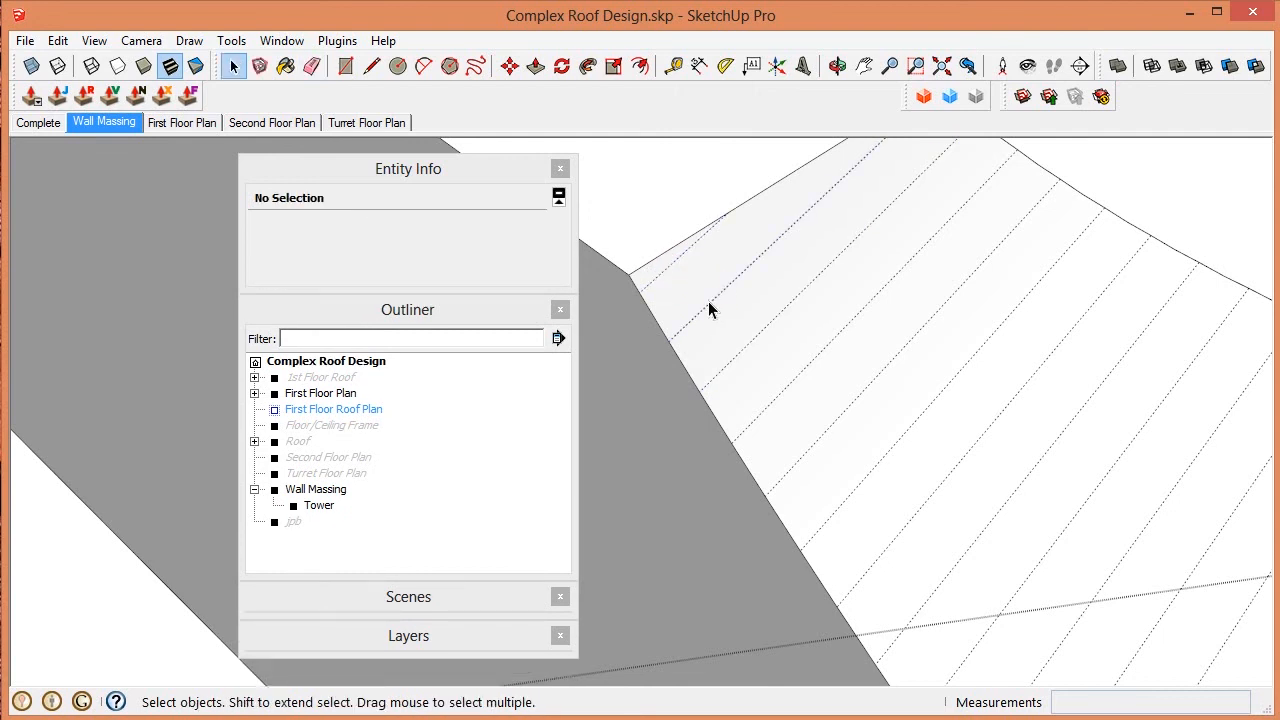
Step: Check a softened facet edge's properties, move the info panels out of the way and turn off hidden geometry
left_click(708, 311)
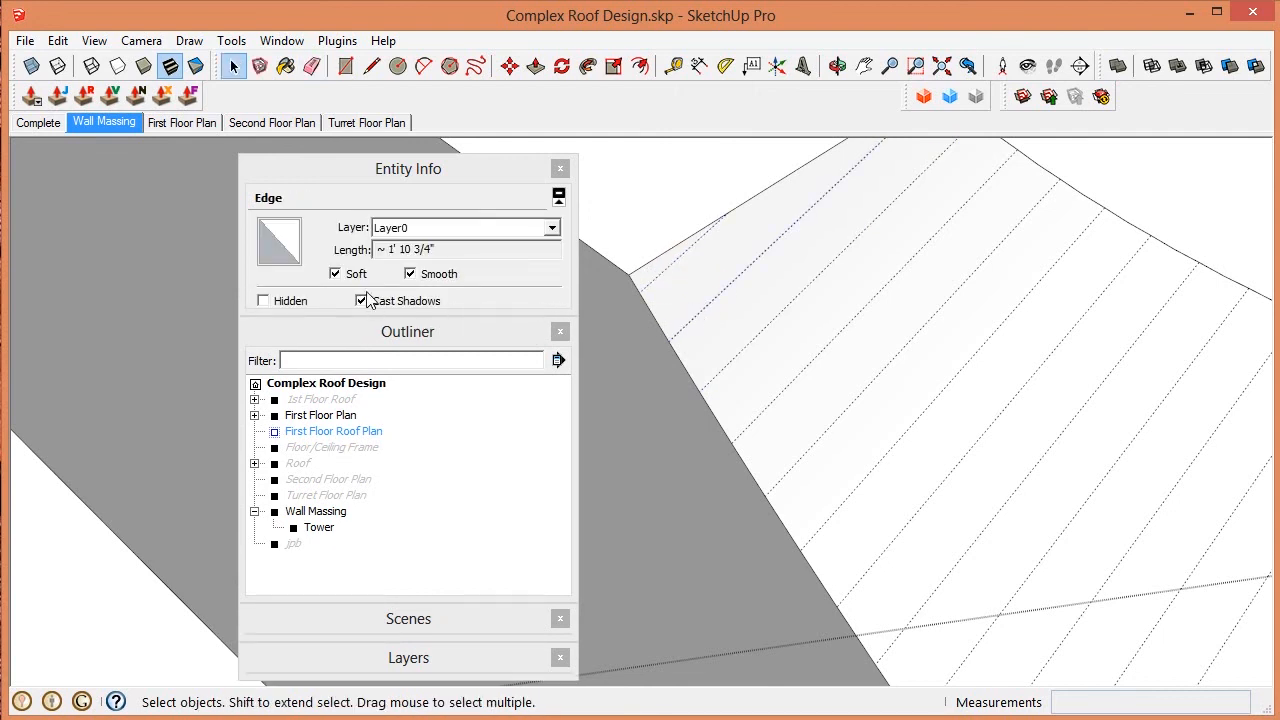
left_click_drag(480, 172, 1279, 250)
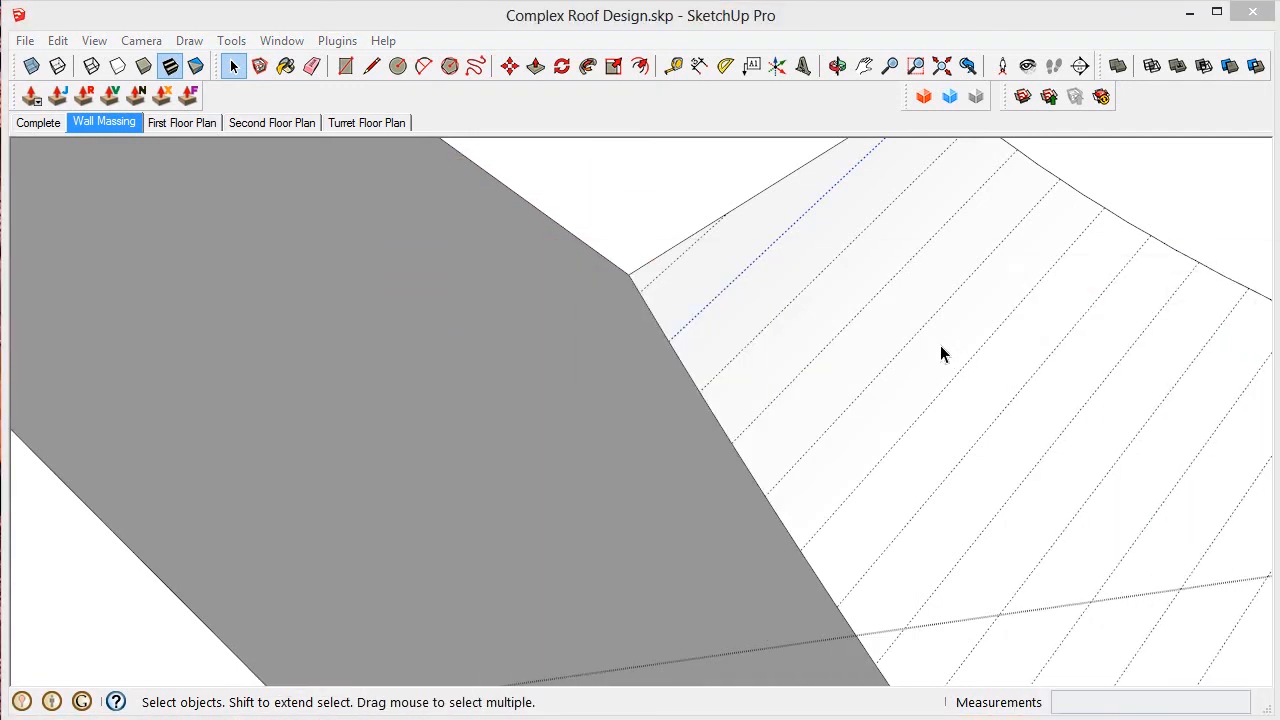
scroll(940, 352, "down", 8)
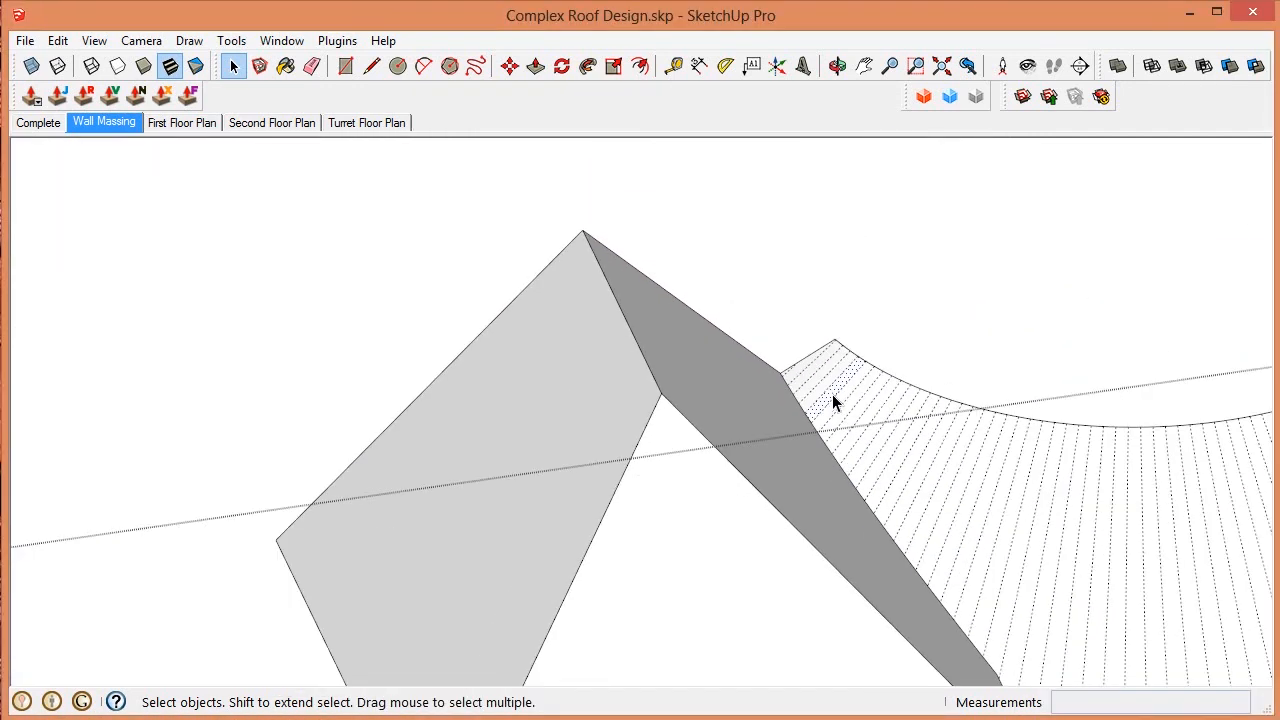
left_click(832, 394)
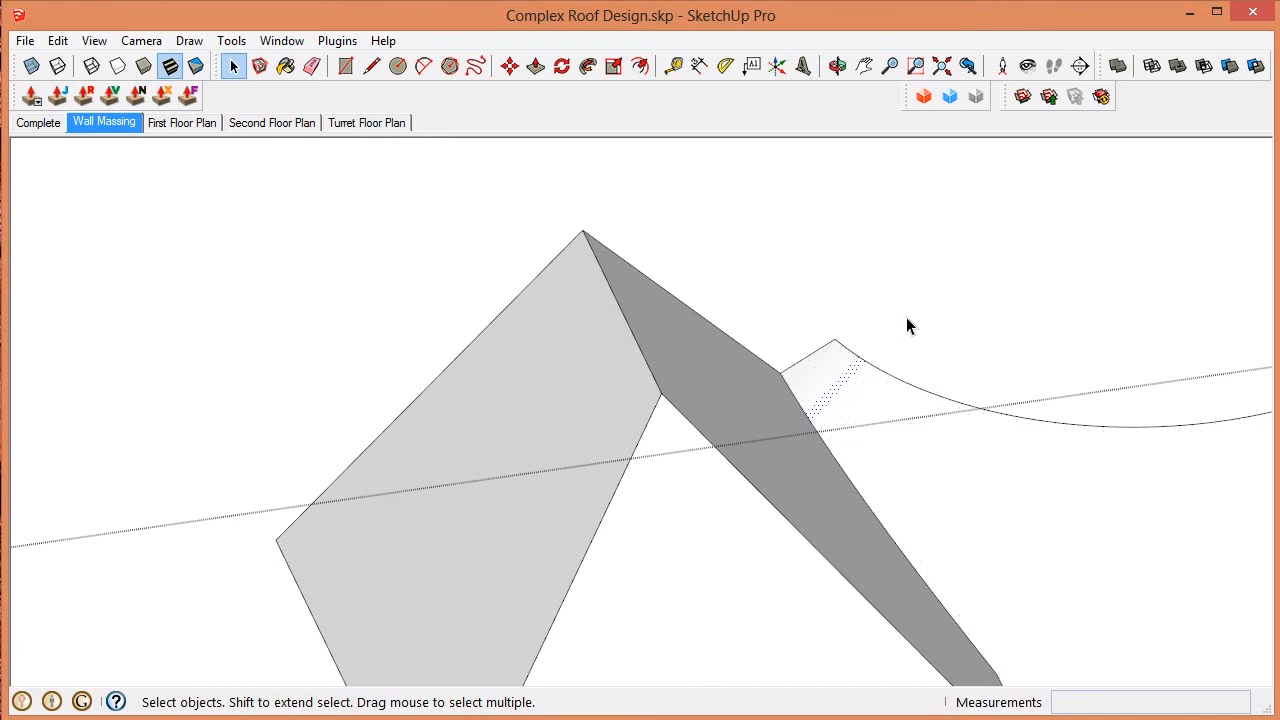
Step: Examine the roofs from below and above where the end of the curved roof projects beneath the entry roof
middle_click_drag(886, 309, 995, 16)
left_click_drag(1090, 119, 886, 165)
middle_click_drag(886, 165, 888, 174)
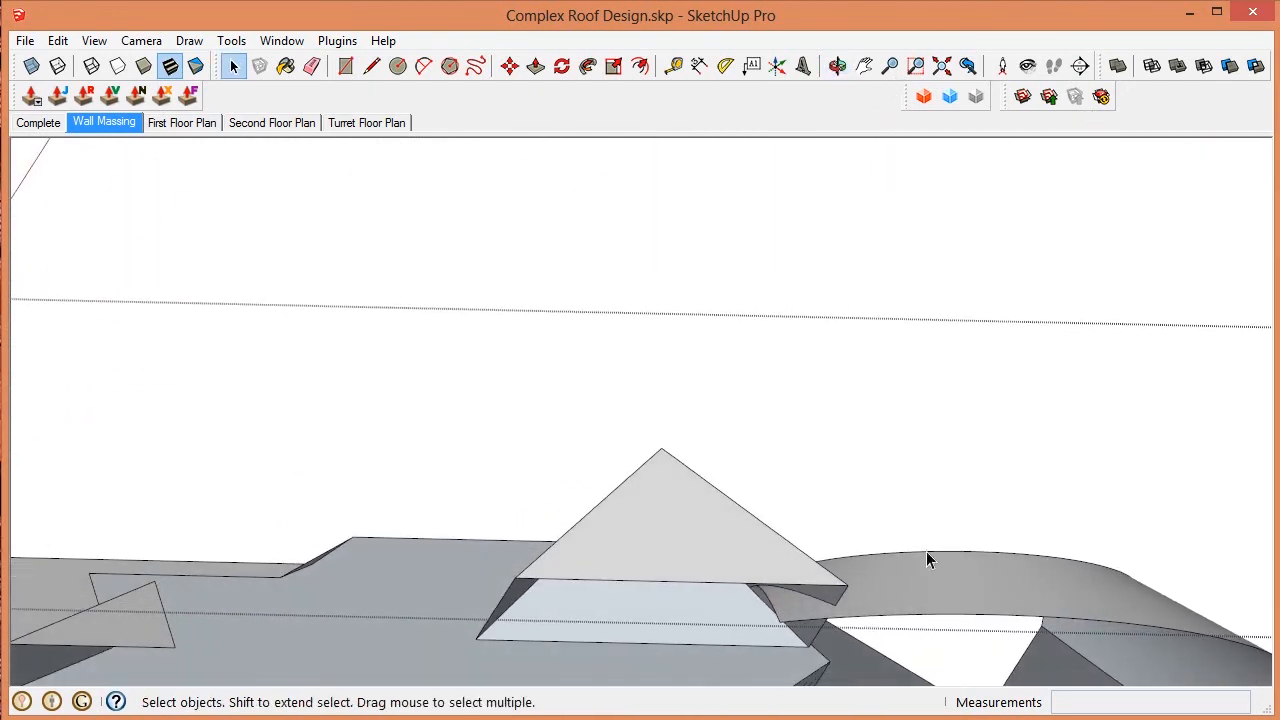
scroll(862, 612, "down", 6)
scroll(854, 614, "up", 7)
middle_click_drag(854, 612, 851, 579)
scroll(857, 591, "down", 5)
scroll(866, 583, "up", 6)
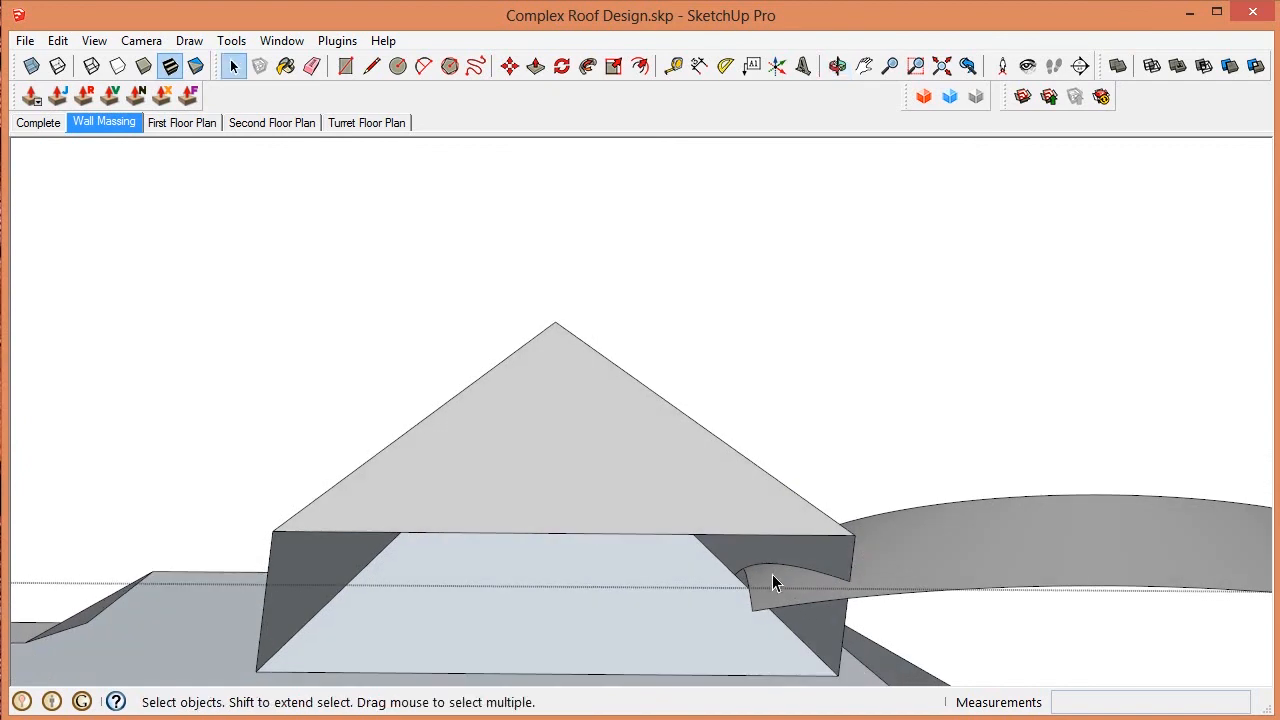
scroll(851, 526, "down", 5)
middle_click_drag(851, 526, 814, 690)
scroll(810, 668, "down", 3)
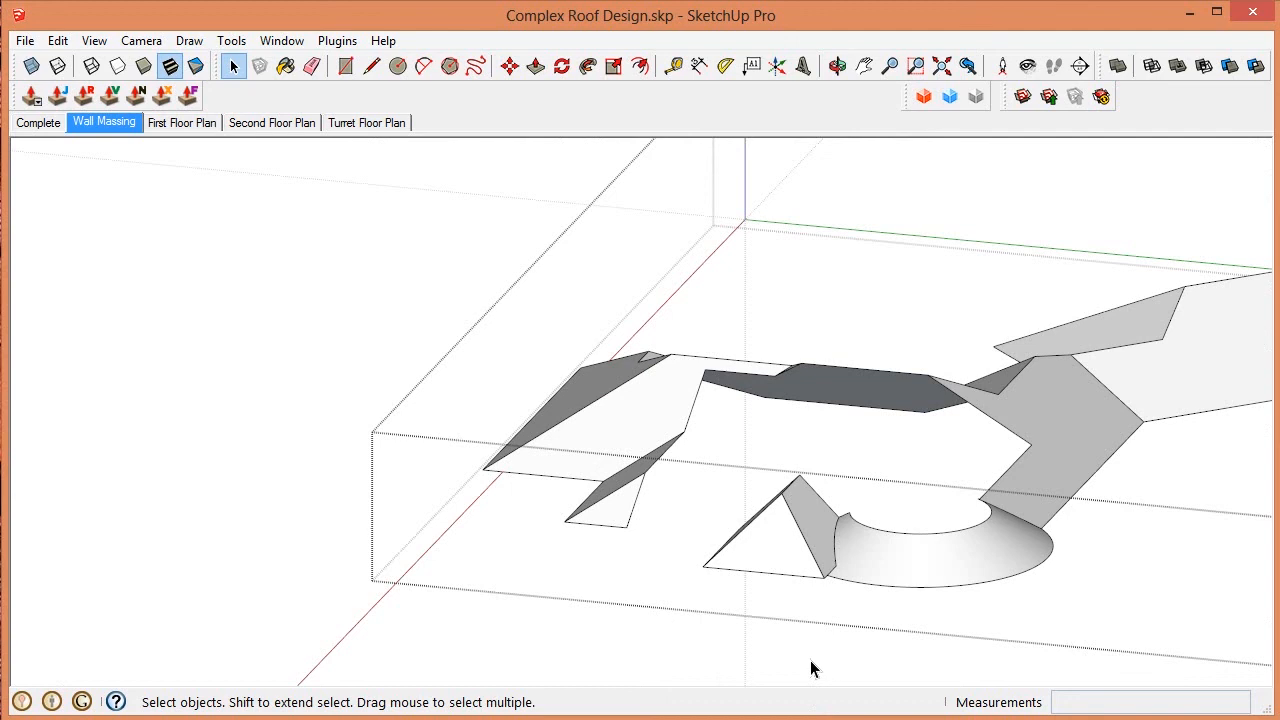
Step: Show the rest of the model and examine where the curved roof overlaps the entry roof beside the turret wall
key("i")
middle_click_drag(916, 544, 909, 491)
scroll(1096, 554, "up", 4)
scroll(897, 563, "up", 3)
mouse_move(897, 563)
middle_mouse_down()
mouse_move(973, 570)
mouse_move(1049, 614)
mouse_move(1006, 657)
mouse_move(931, 686)
mouse_move(933, 572)
mouse_move(1006, 517)
mouse_move(1006, 571)
mouse_move(877, 414)
mouse_move(942, 341)
mouse_move(986, 414)
mouse_move(991, 497)
mouse_move(921, 553)
mouse_move(895, 490)
middle_mouse_up()
scroll(895, 488, "down", 2)
scroll(877, 572, "up", 6)
mouse_move(877, 574)
middle_mouse_down()
mouse_move(918, 541)
mouse_move(876, 553)
middle_mouse_up()
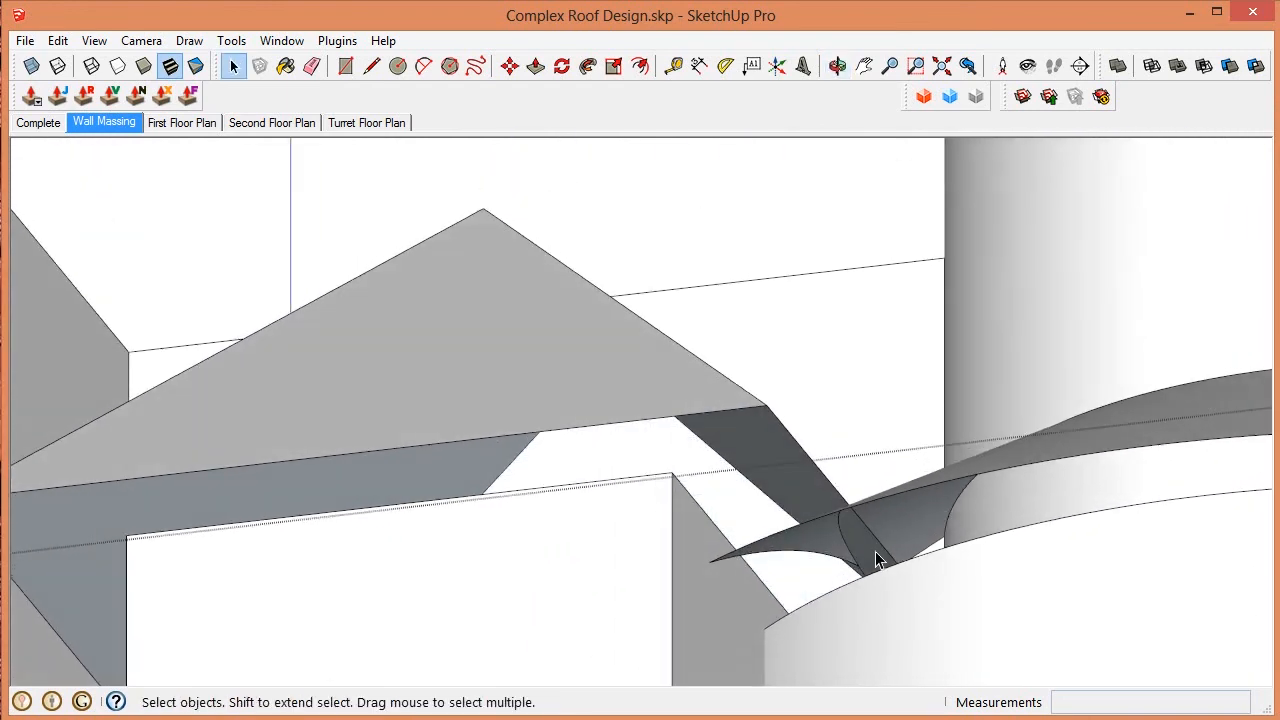
Step: Examine the joint between the curved roof and the entry roof from below and from the side
scroll(740, 610, "down", 3)
middle_click_drag(759, 582, 851, 557)
scroll(811, 583, "up", 5)
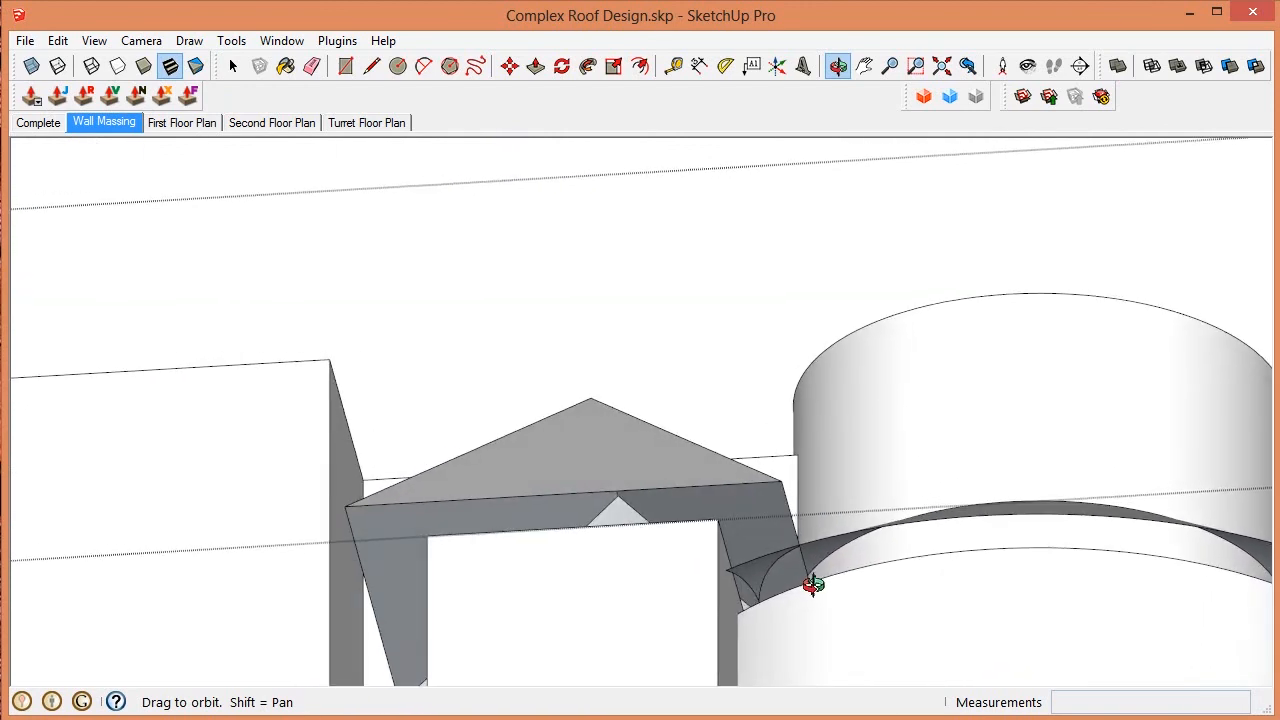
left_click(753, 567)
middle_click_drag(754, 566, 710, 600)
middle_click_drag(711, 455, 689, 471)
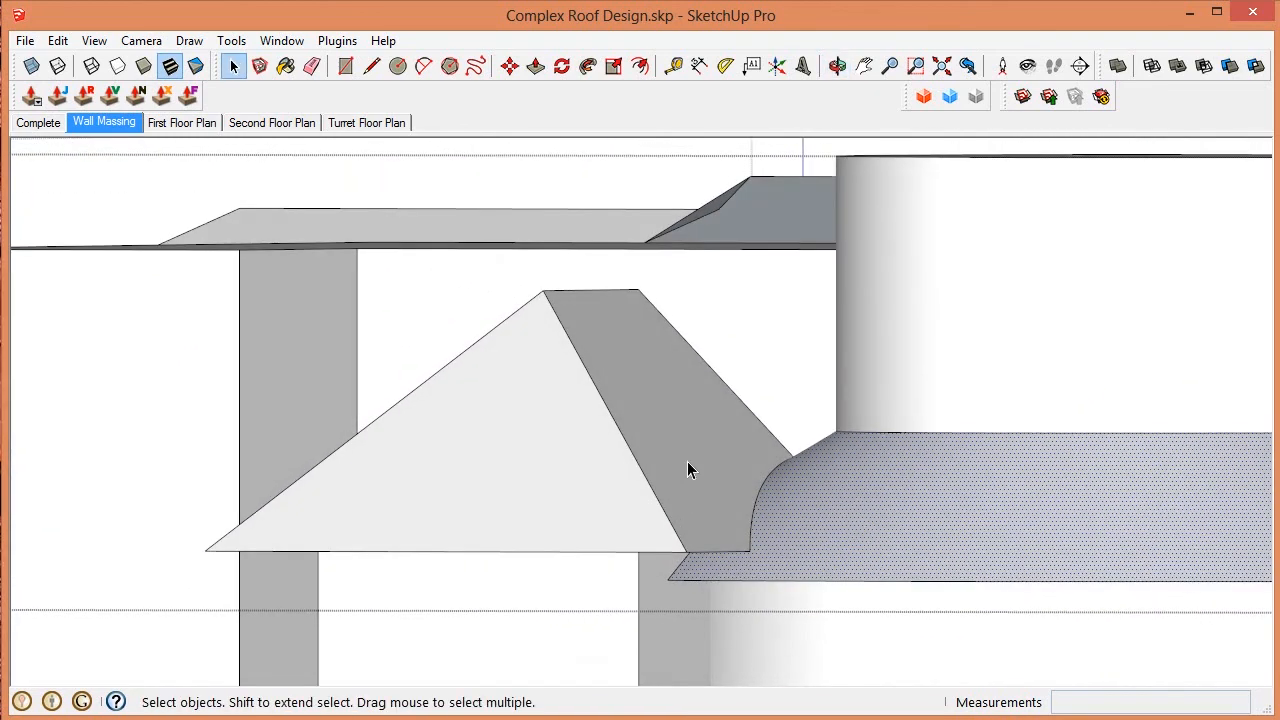
scroll(871, 523, "up", 3)
scroll(878, 510, "down", 2)
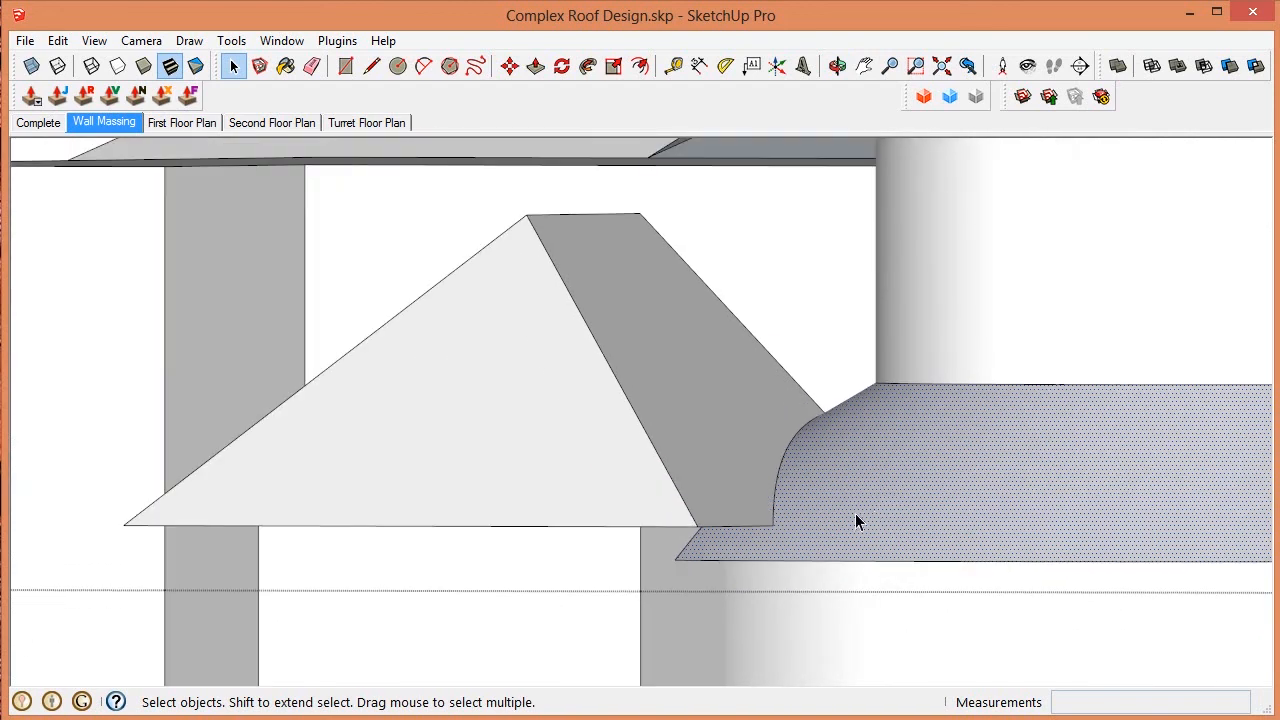
Step: Examine the whole house massing from above and the curved turret roof beside the entry roof
scroll(866, 510, "down", 4)
middle_click_drag(877, 508, 806, 571)
scroll(876, 503, "down", 4)
scroll(806, 571, "down", 3)
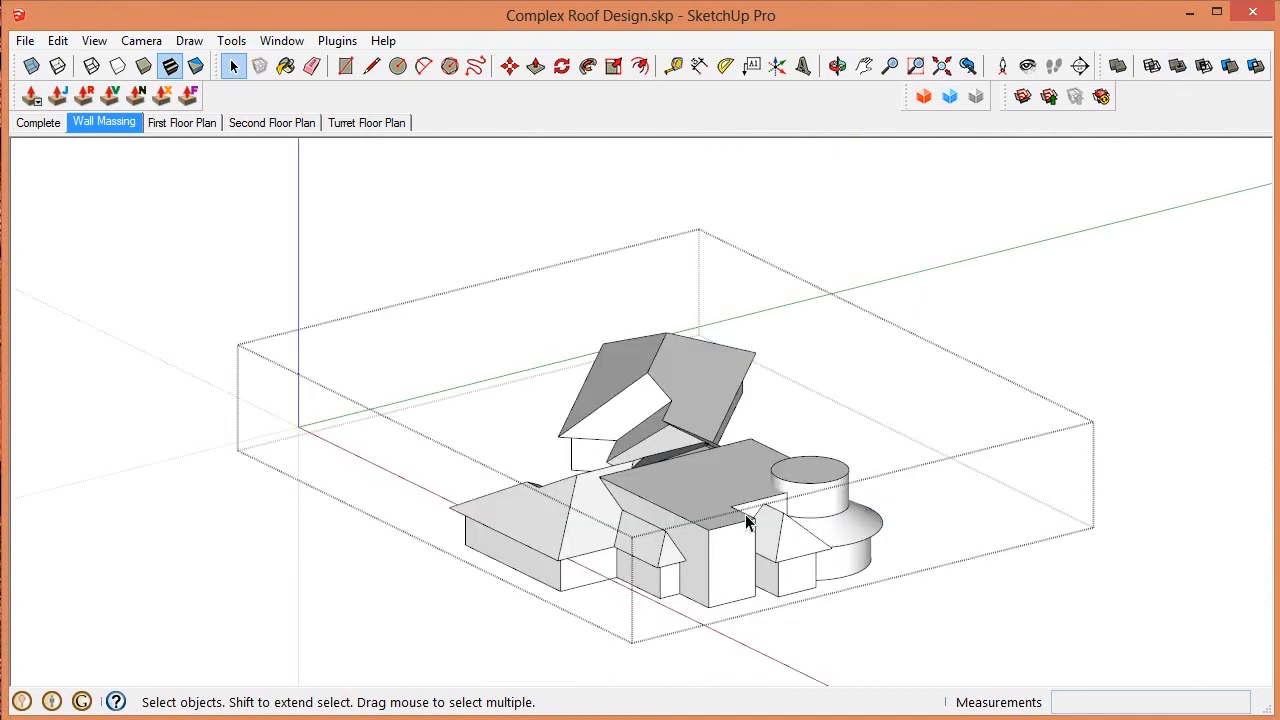
scroll(745, 516, "up", 4)
middle_click_drag(745, 516, 580, 531)
scroll(805, 534, "down", 3)
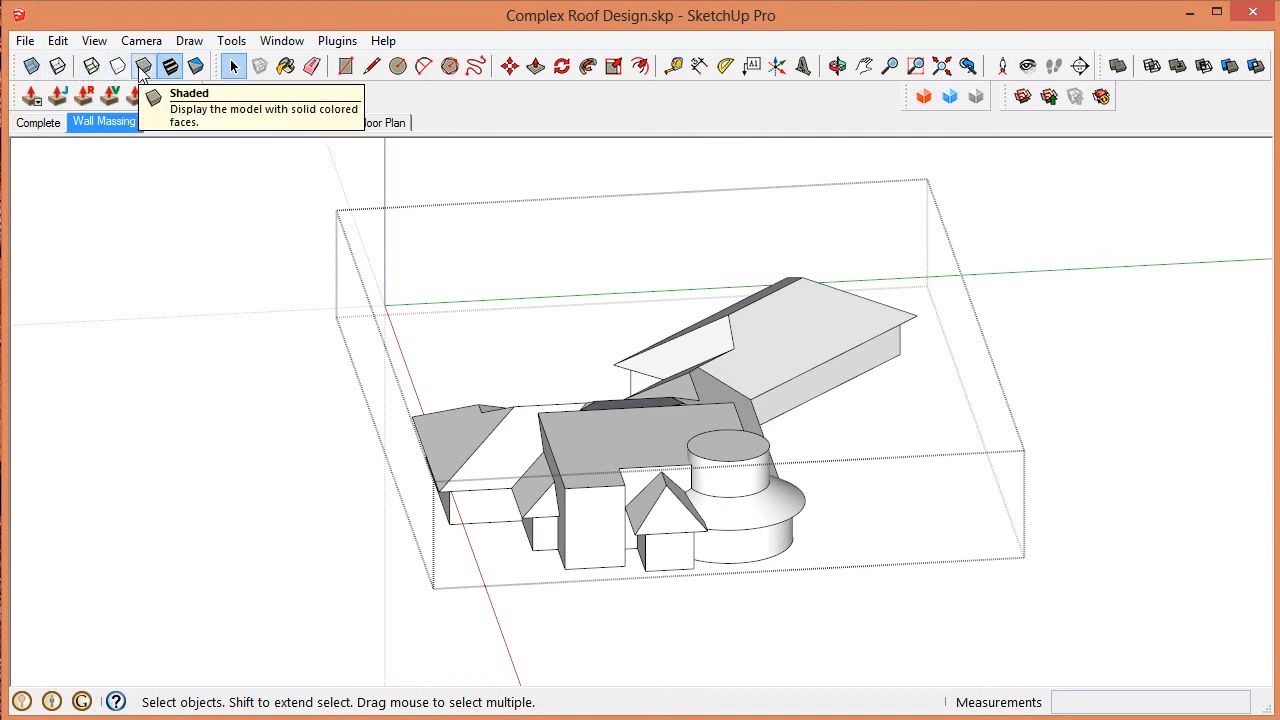
left_click(742, 525)
scroll(742, 525, "up", 5)
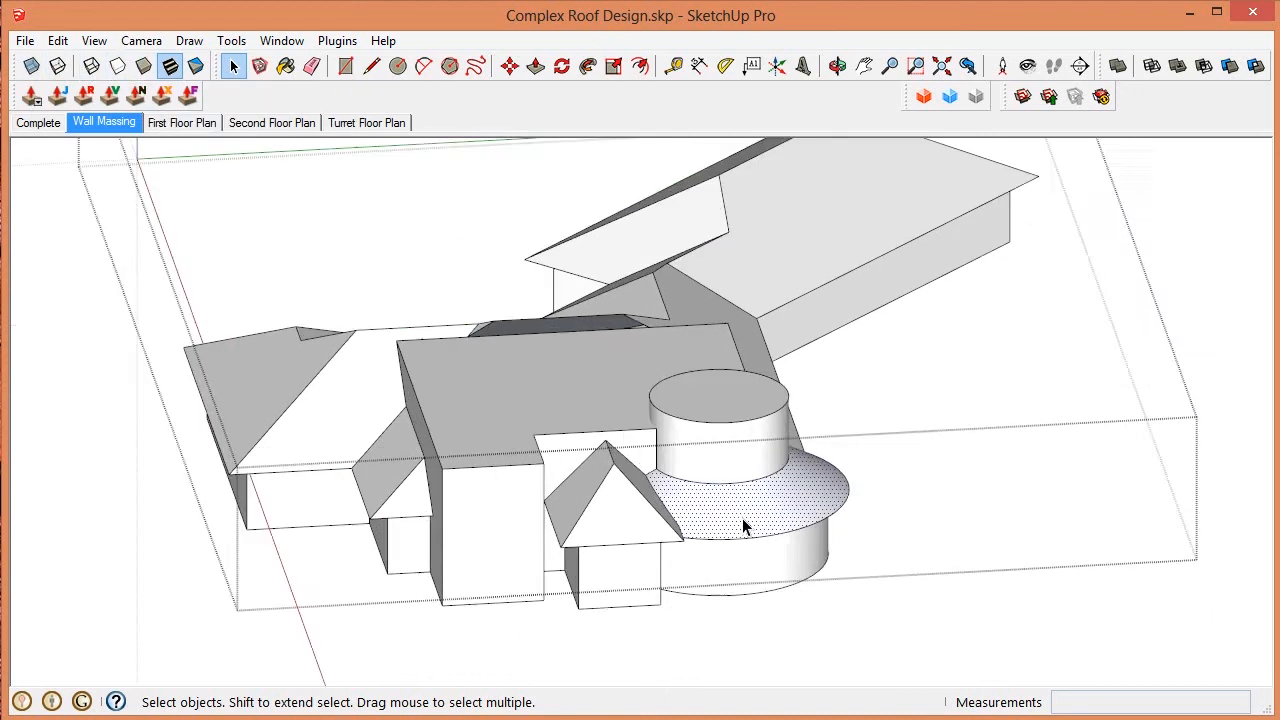
mouse_move(743, 523)
middle_mouse_down()
mouse_move(514, 511)
mouse_move(776, 515)
mouse_move(666, 506)
mouse_move(766, 551)
mouse_move(878, 421)
mouse_move(894, 502)
middle_mouse_up()
scroll(780, 515, "up", 4)
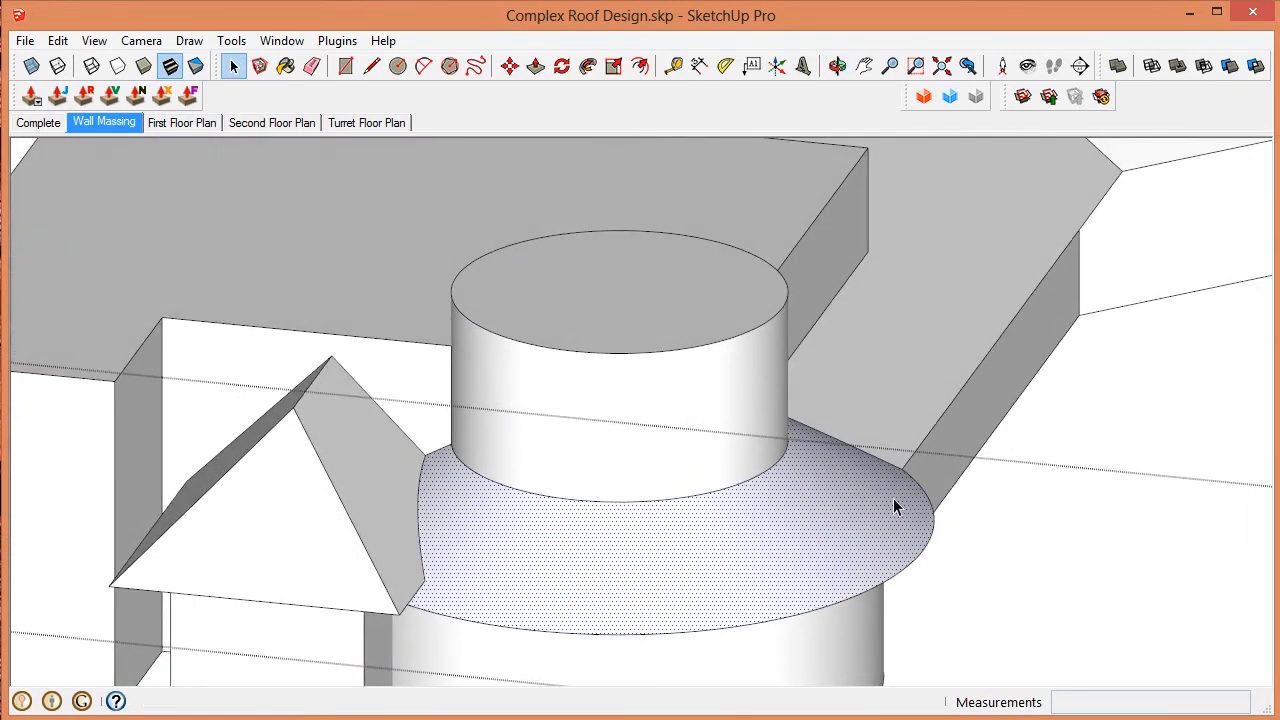
Step: Inspect the joint between the entry and curved roofs in X-ray display and return to the opaque display
left_click(31, 67)
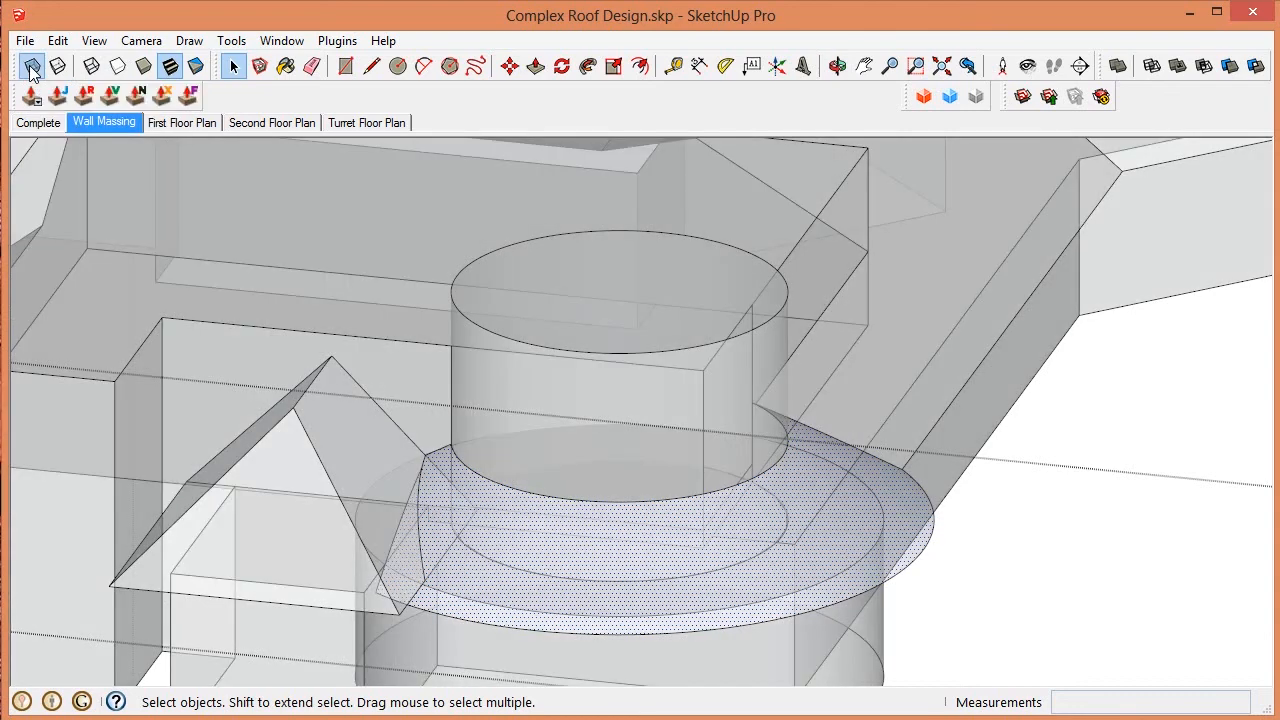
scroll(640, 438, "down", 5)
scroll(630, 415, "up", 5)
middle_click_drag(626, 402, 423, 360)
scroll(534, 289, "up", 5)
middle_click_drag(534, 289, 735, 337)
scroll(735, 337, "down", 5)
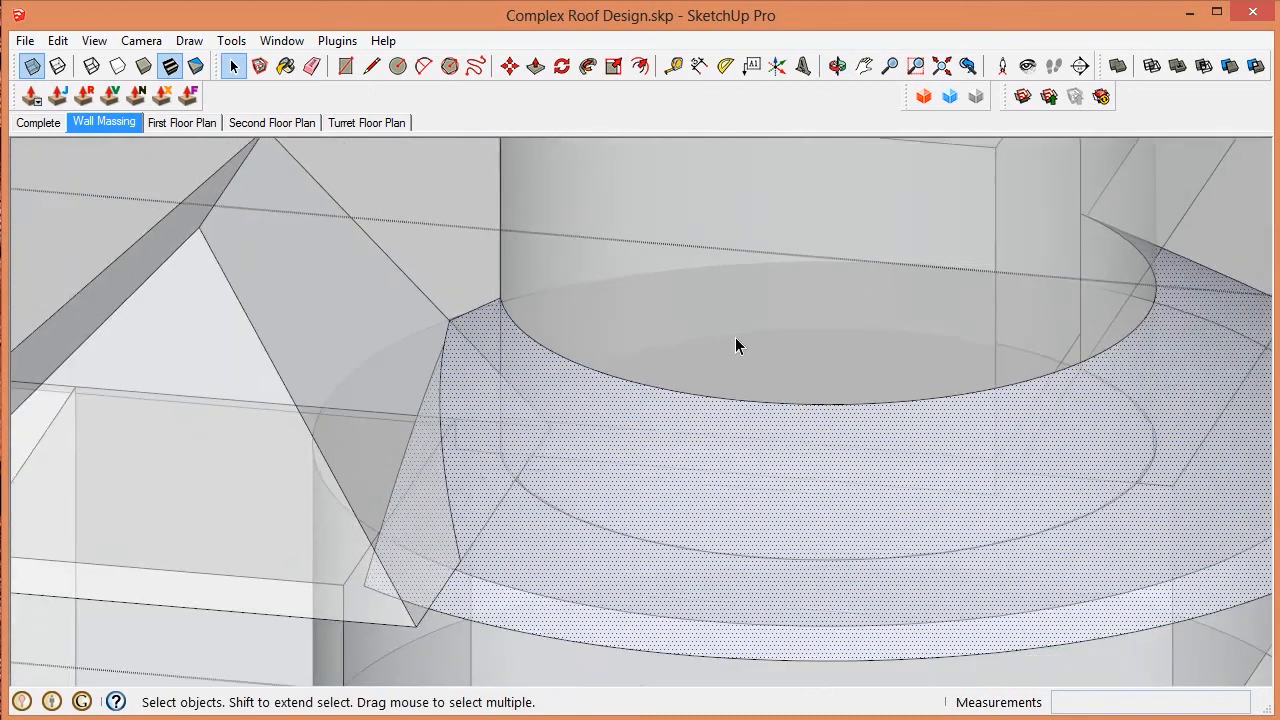
left_click(31, 66)
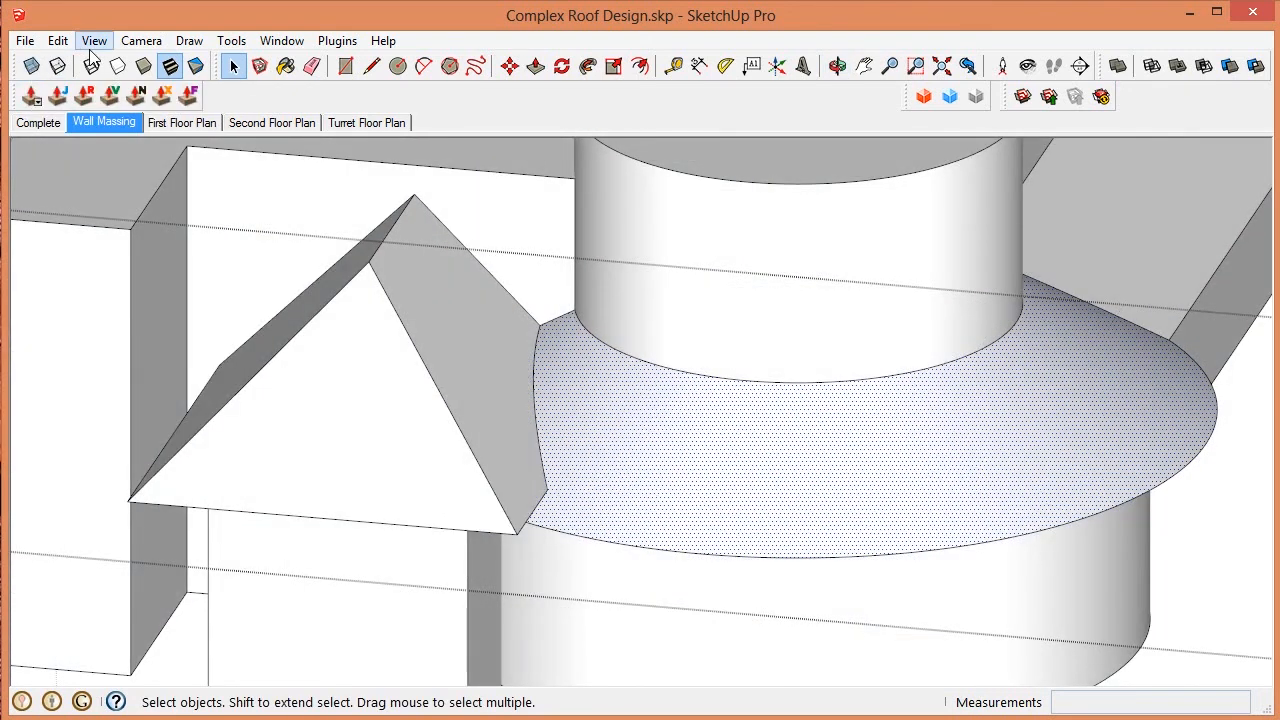
Step: Look up the Styles entry in the list of available toolbars and close the list
left_click(94, 40)
left_click(112, 62)
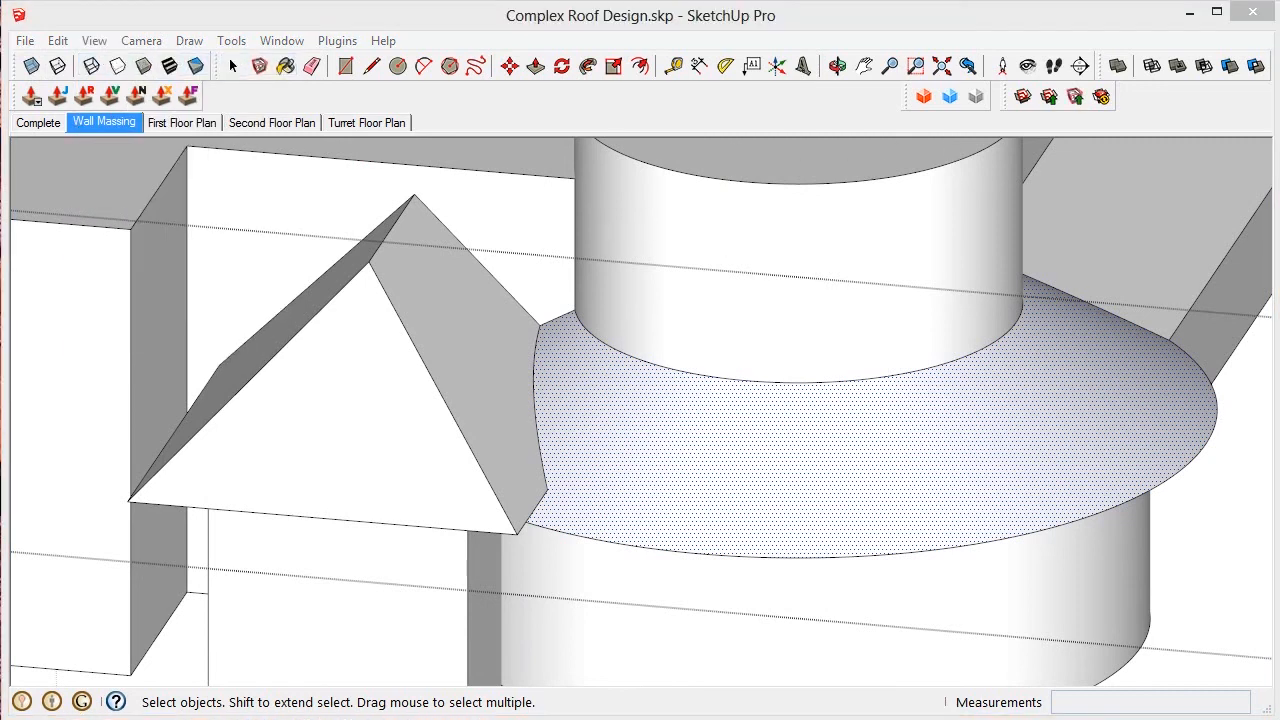
left_click_drag(929, 168, 751, 215)
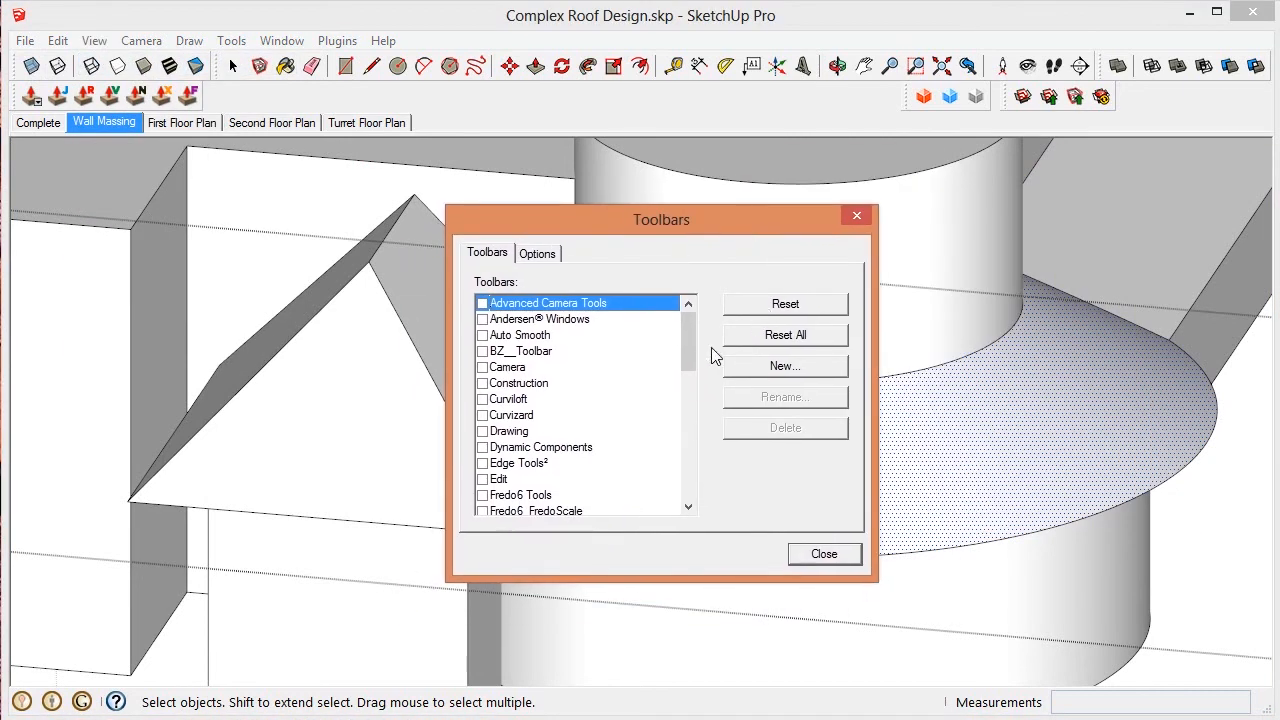
left_click_drag(693, 342, 686, 449)
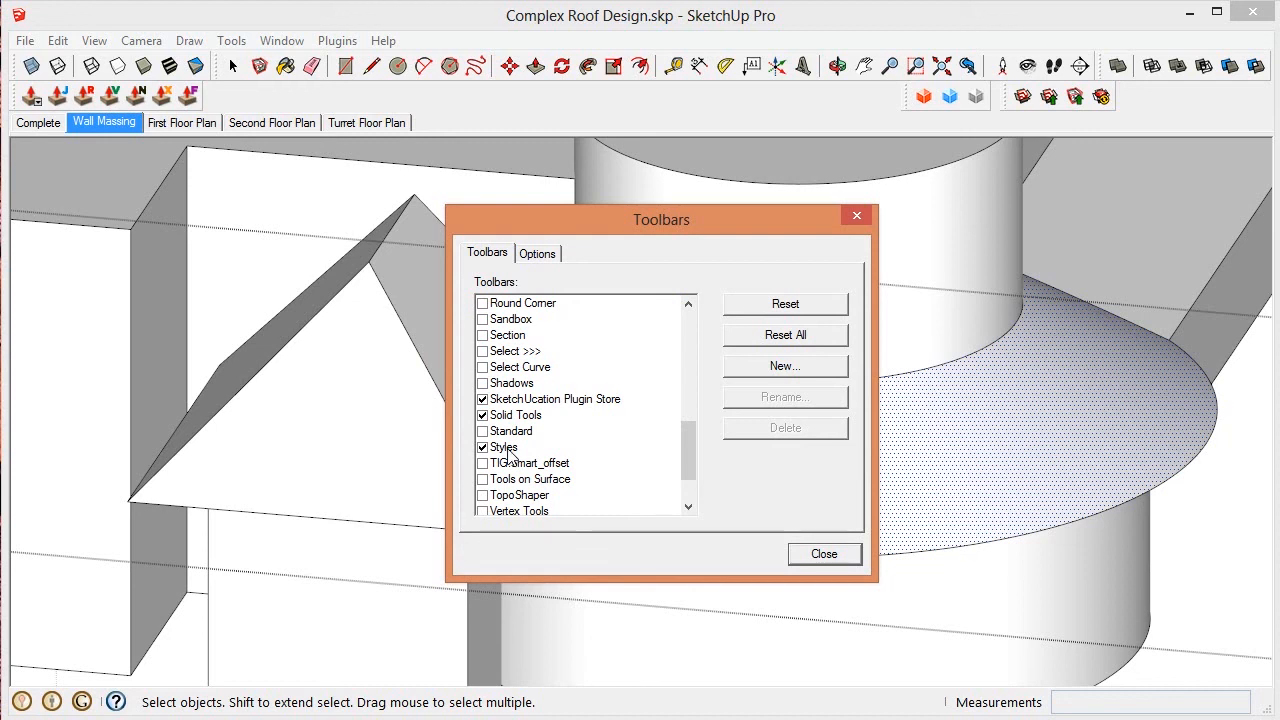
left_click(846, 555)
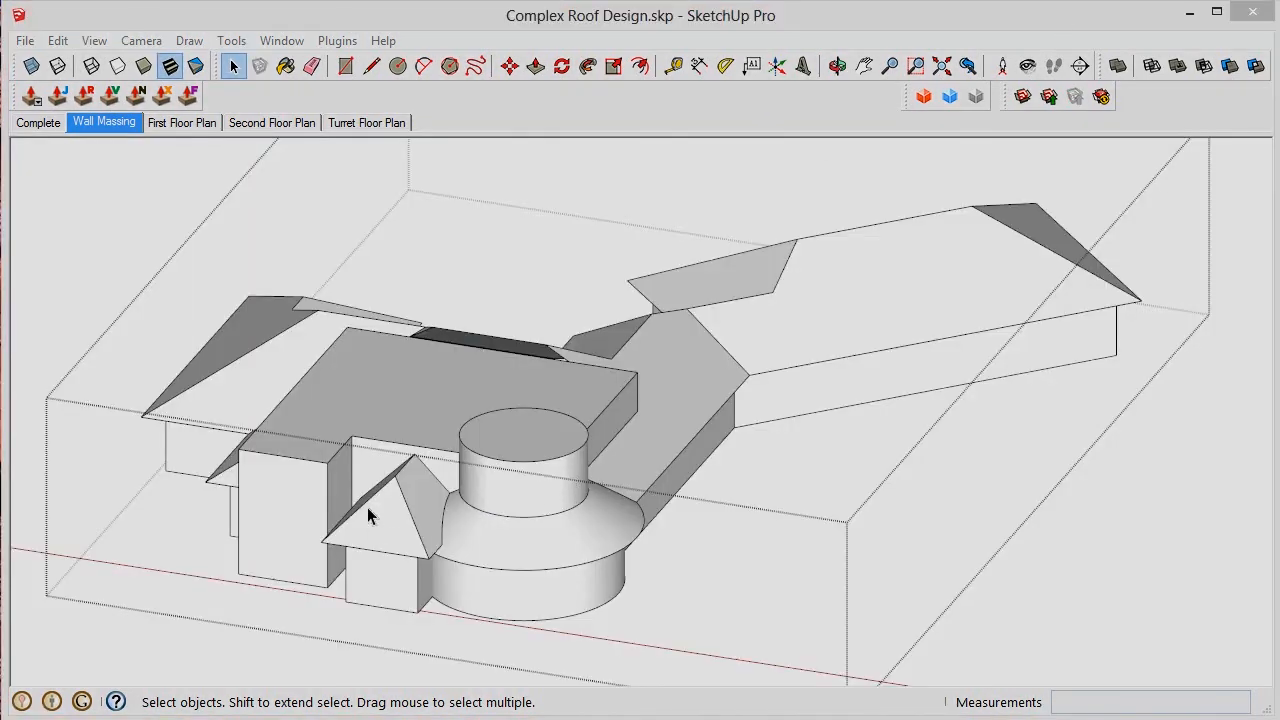
Step: Copy the top face of the second floor walls to an empty spot about 98' 1" away from the house
left_click(406, 414)
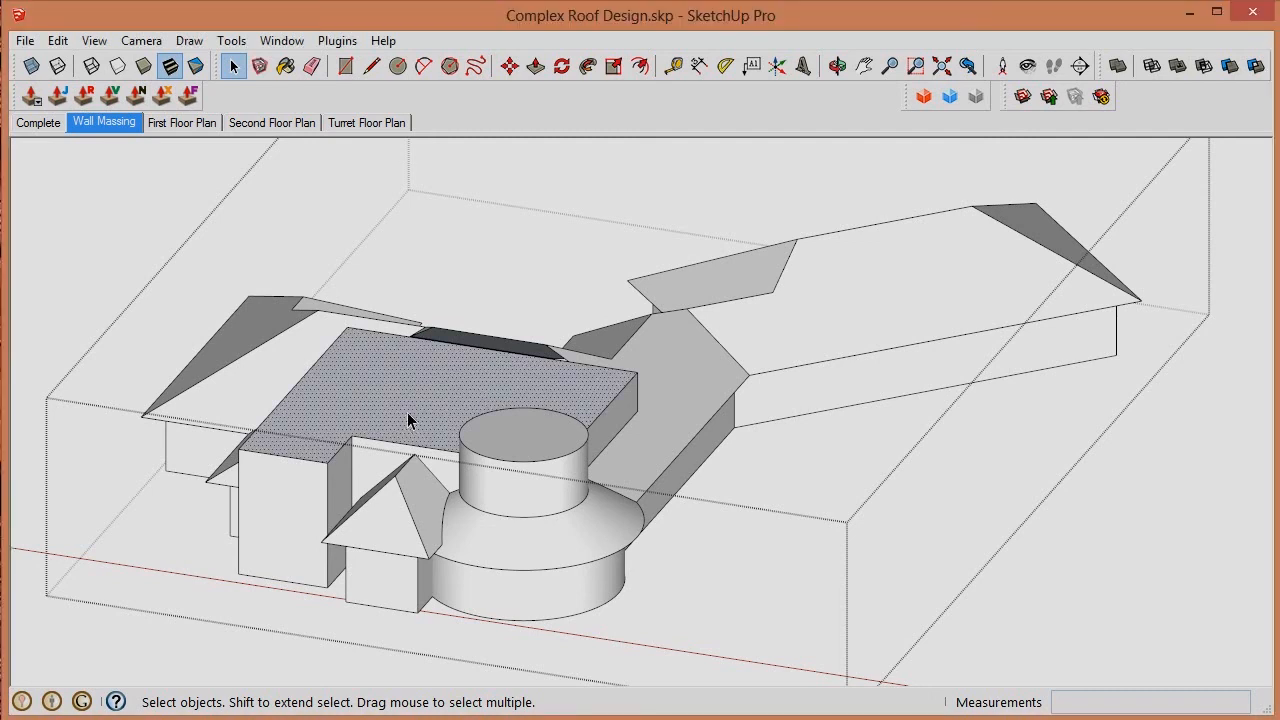
key("h")
key("h")
key("m")
scroll(323, 471, "up", 4)
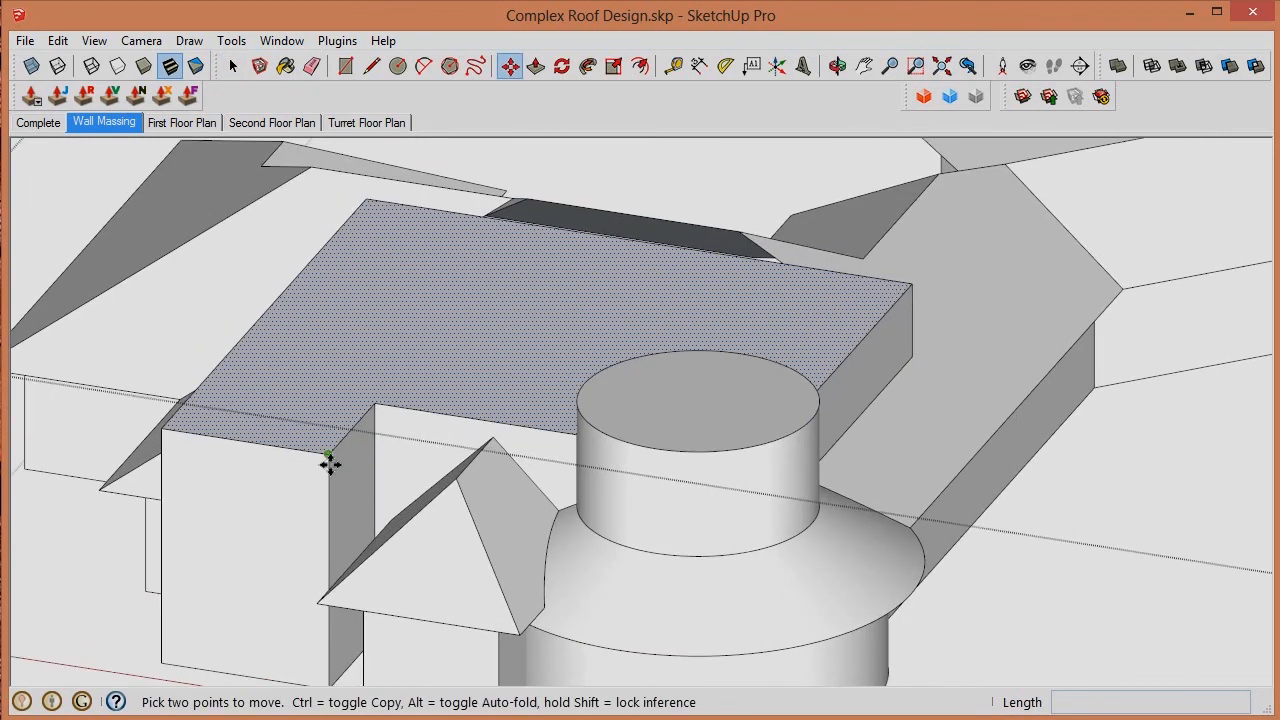
key("ctrl")
left_click(330, 466)
scroll(330, 466, "down", 3)
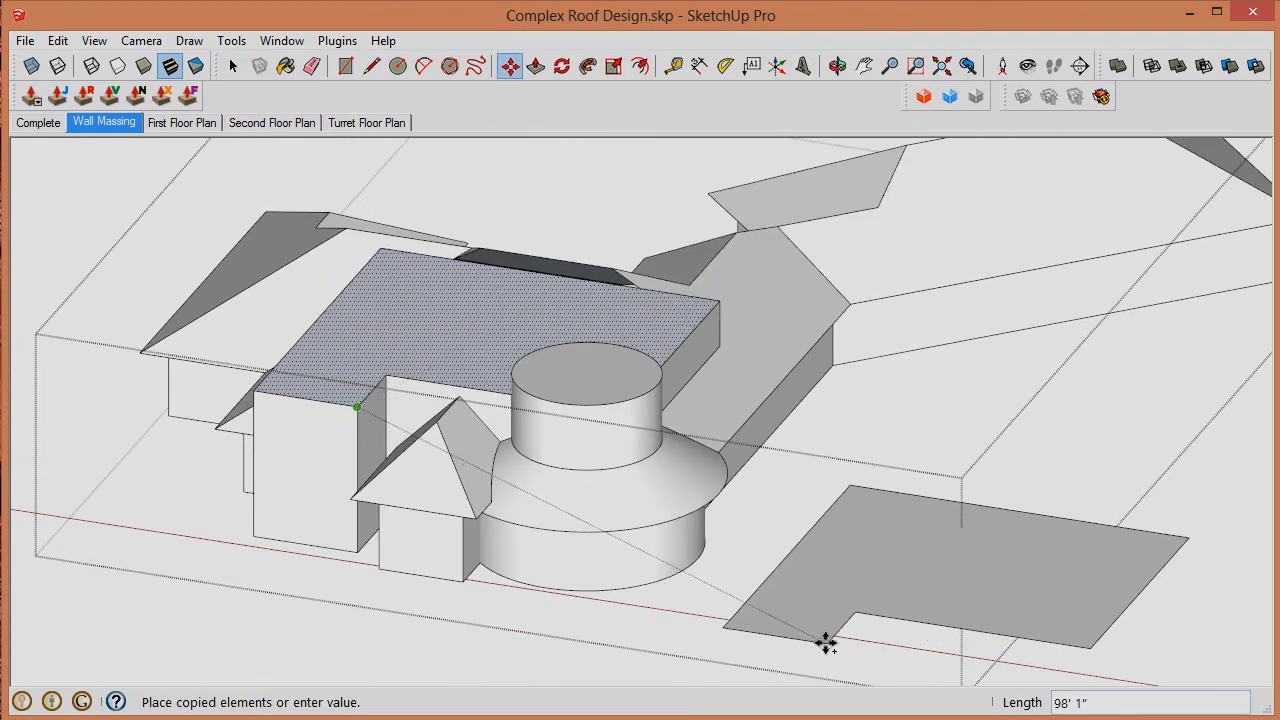
left_click(825, 643)
Step: Group the copied face, name it Second Floor Roof Plan and take it out of the Wall Massing group in the Outliner
right_click(887, 579)
key("g")
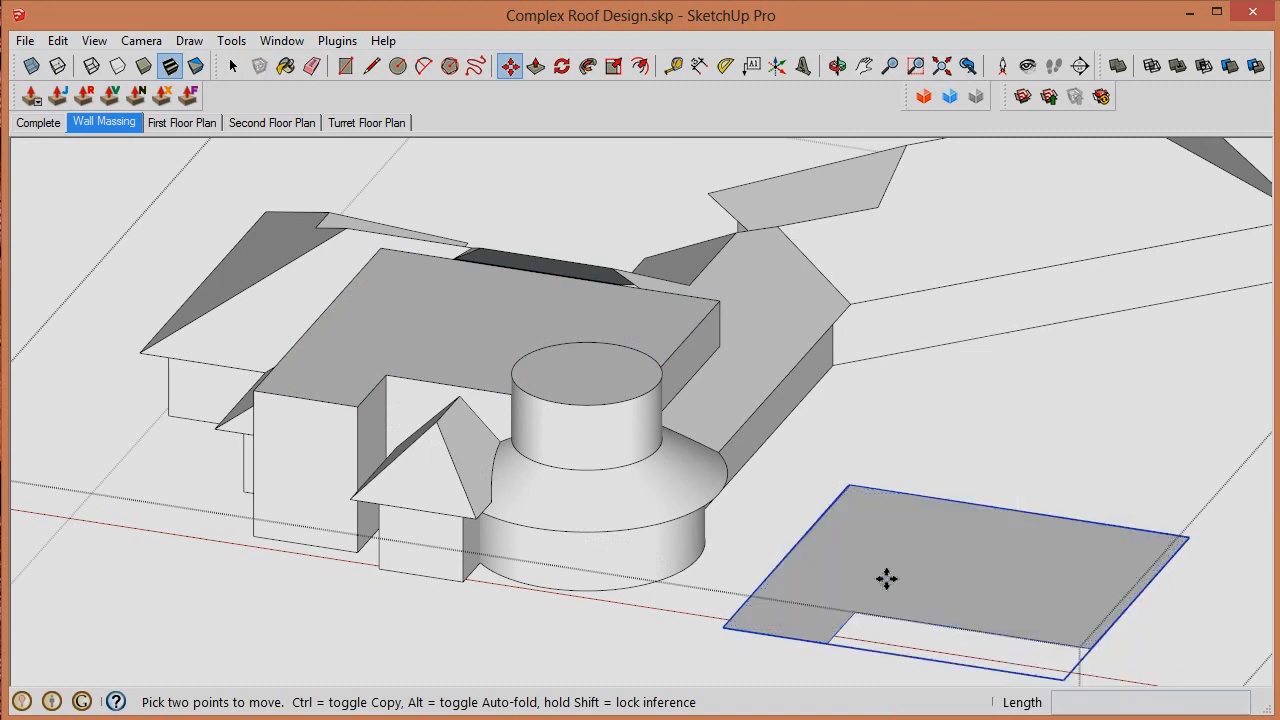
left_click_drag(1279, 95, 562, 131)
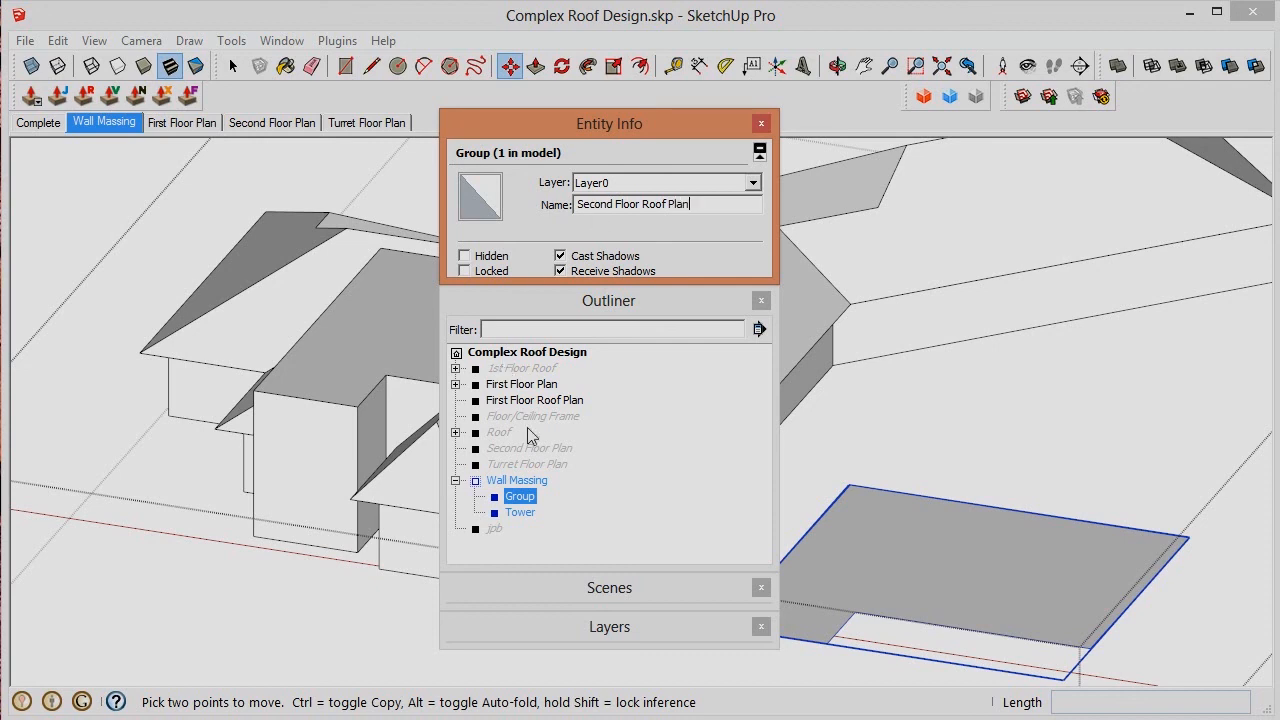
left_click(517, 500)
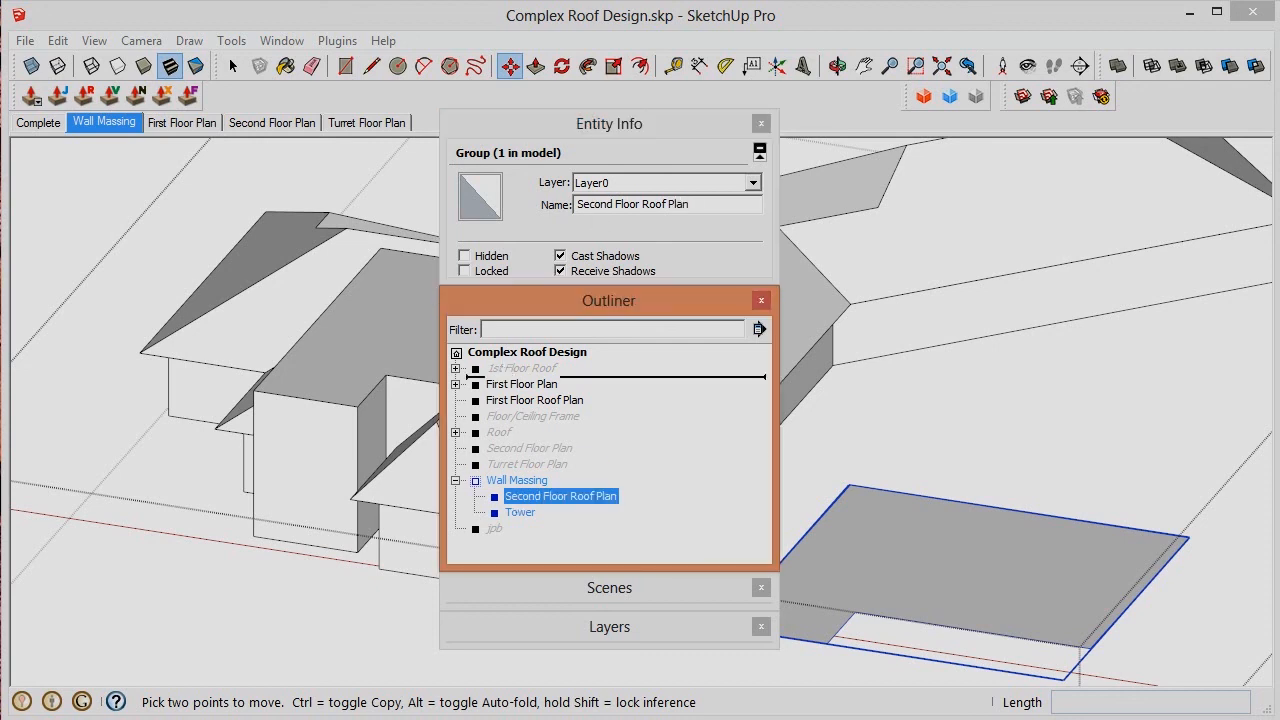
left_click_drag(517, 350, 517, 356)
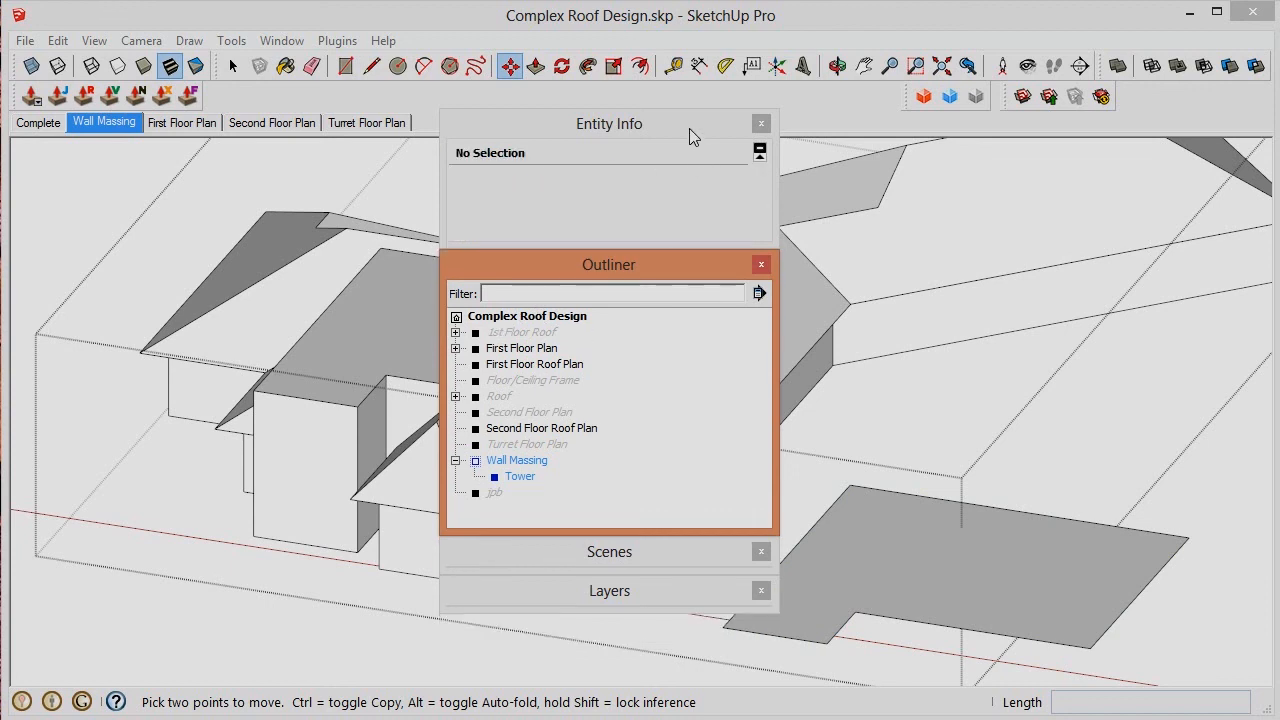
left_click_drag(689, 128, 1279, 230)
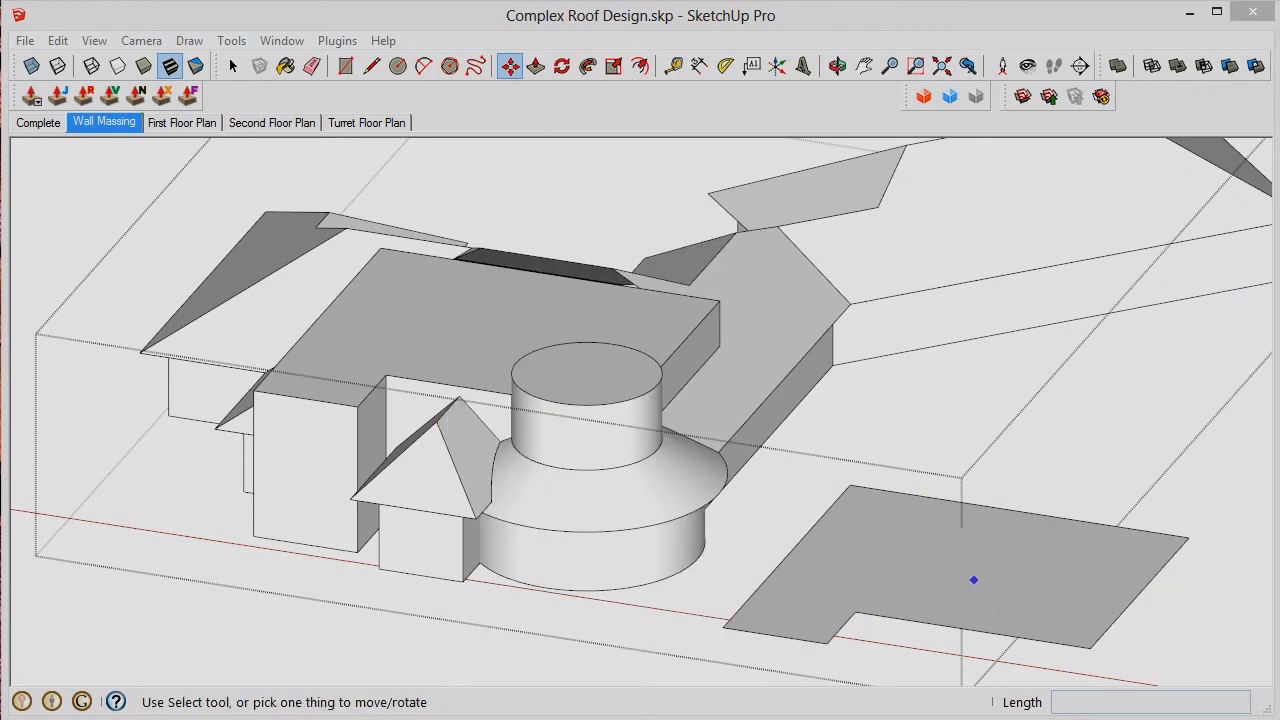
Step: Move the Second Floor Roof Plan group back onto the top of the second floor walls by its matching corner
key("space")
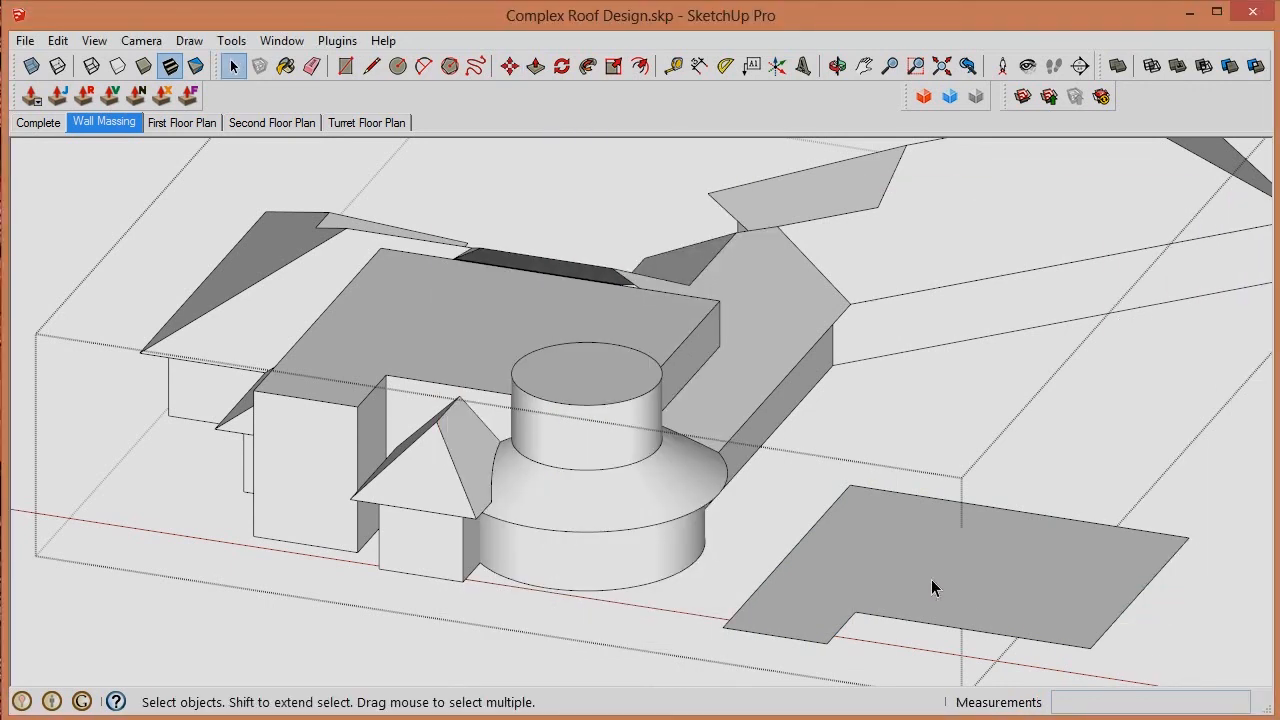
left_click(941, 590)
key("m")
left_click(829, 645)
left_click(358, 406)
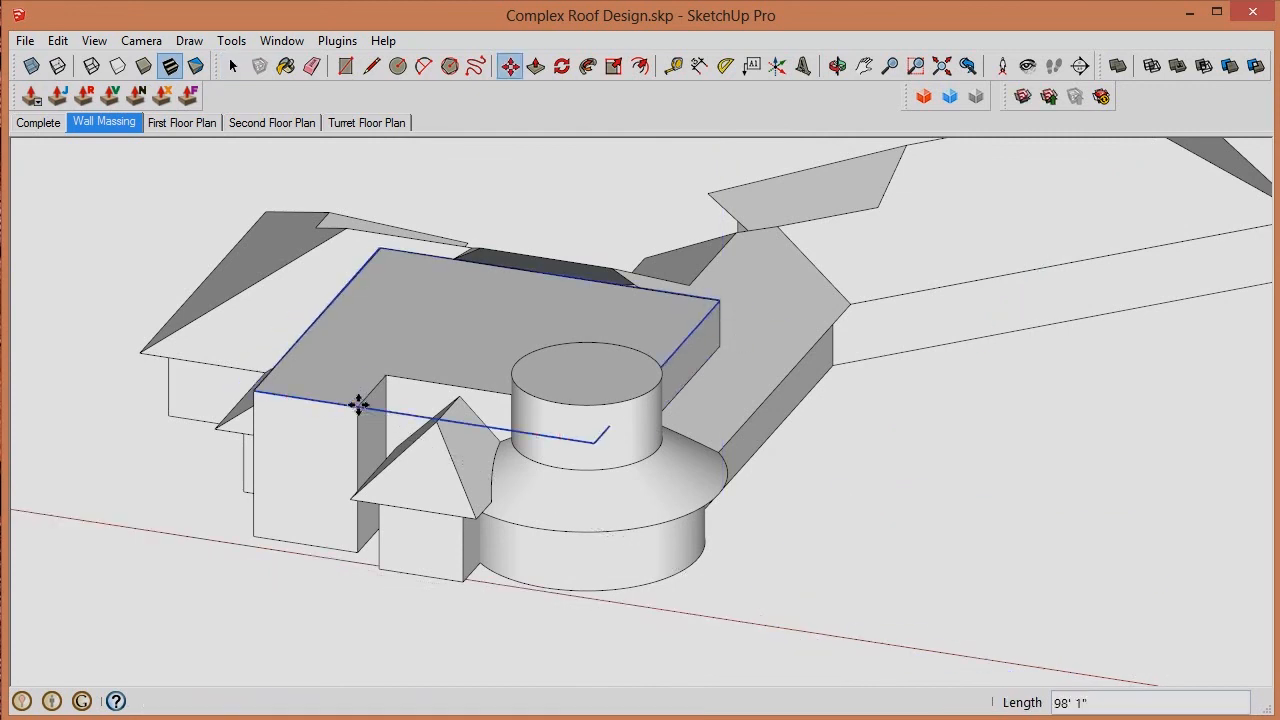
Step: Open the Second Floor Roof Plan group, hide the rest of the model and offset its outline outward for the overhang
key("space")
double_click(358, 371)
left_click(358, 371)
key("i")
key("f")
left_click(703, 380)
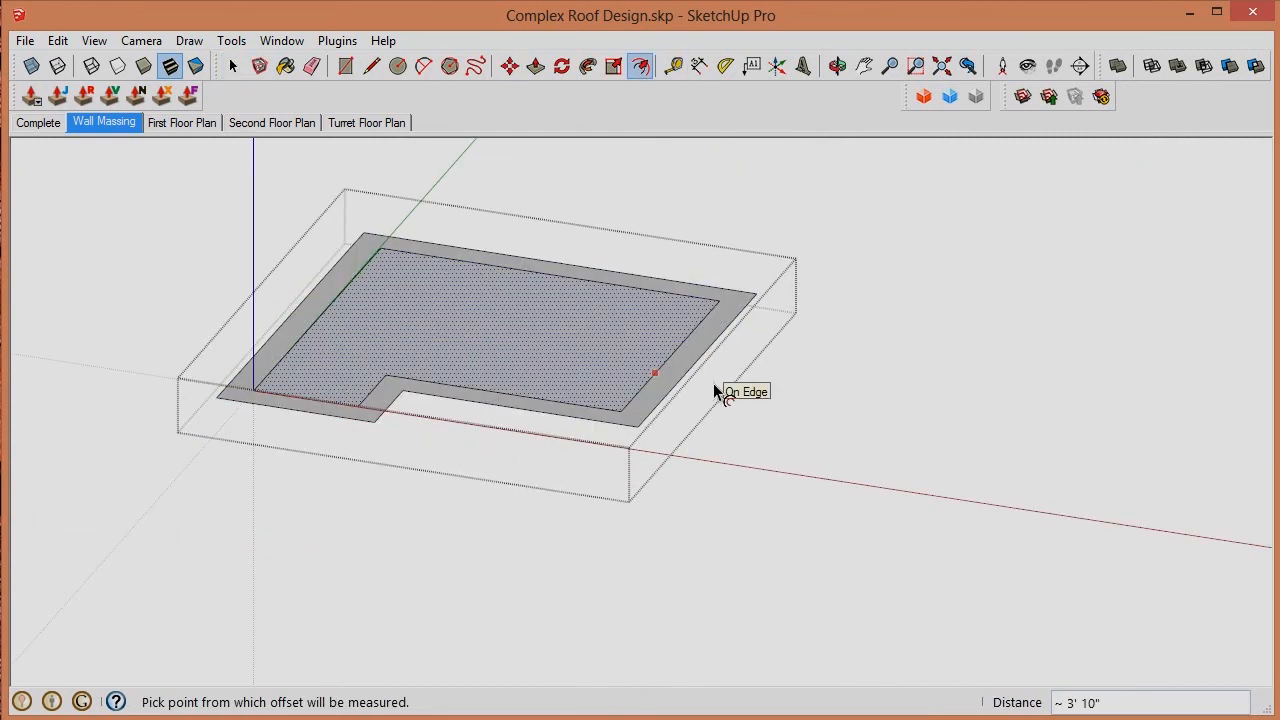
left_click(720, 391)
Step: Delete the inner wall outline so that only the overhang outline bounds the roof plan face
key("space")
scroll(614, 400, "up", 5)
key("e")
left_click(600, 425)
key("space")
triple_click(648, 411)
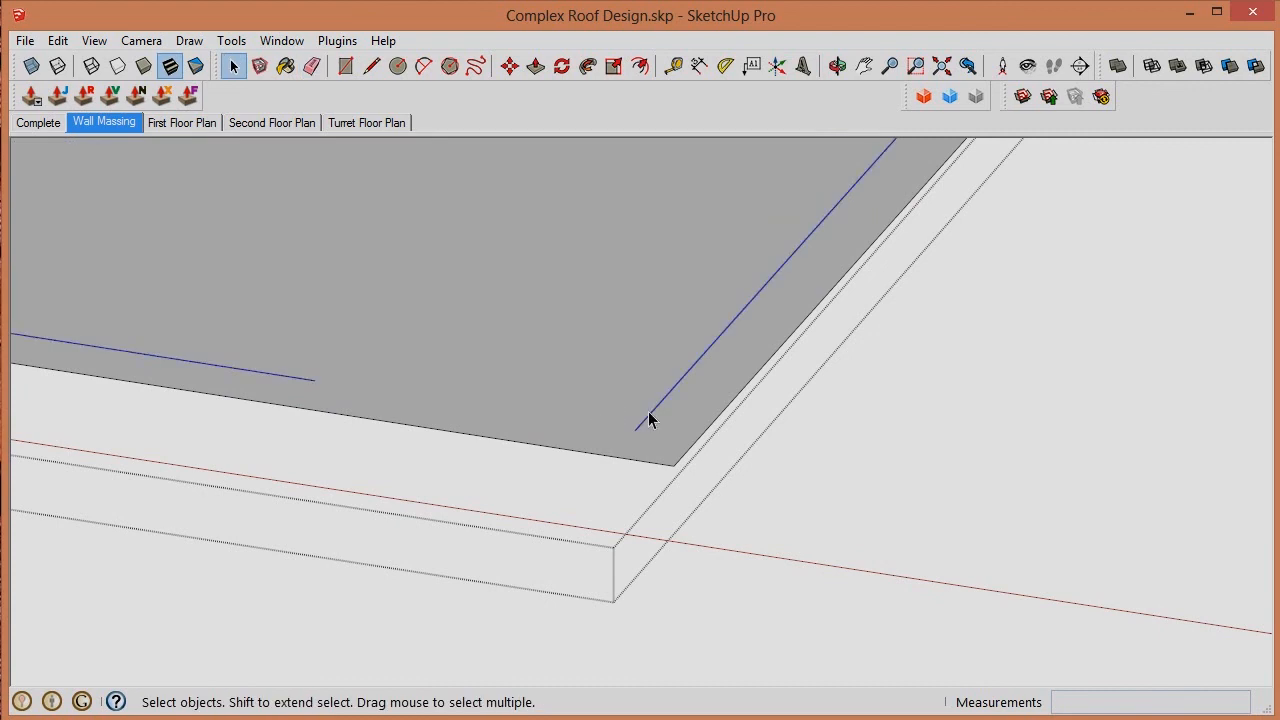
key("Delete")
Step: Extrude the second floor roof plan upward into a block and erase the extra vertical edge on its side
left_click(648, 411)
middle_click_drag(648, 411, 798, 334)
key("p")
left_click(755, 343)
left_click(746, 233)
key("e")
left_click(731, 324)
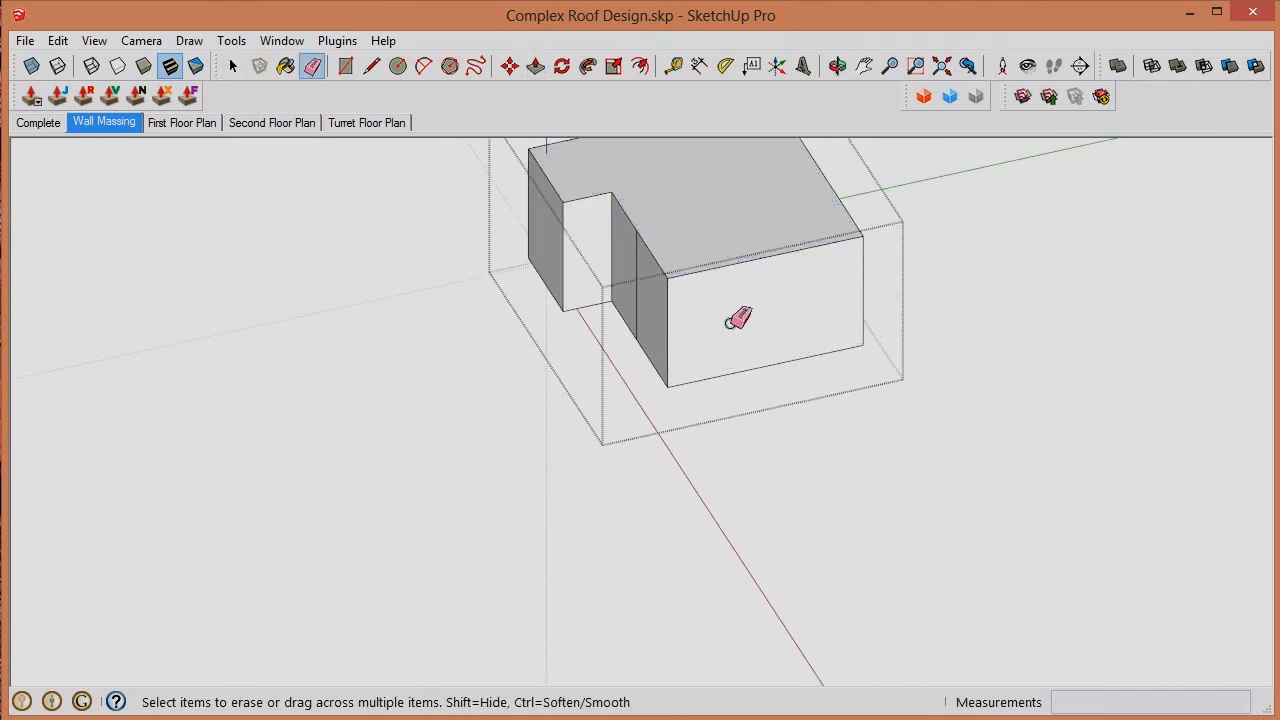
left_click(637, 300)
Step: Place a vertical guide through the midpoint of the lower edge of the block's end face
key("space")
left_click(762, 275)
scroll(762, 272, "up", 4)
key("t")
scroll(764, 247, "up", 3)
left_click(764, 247)
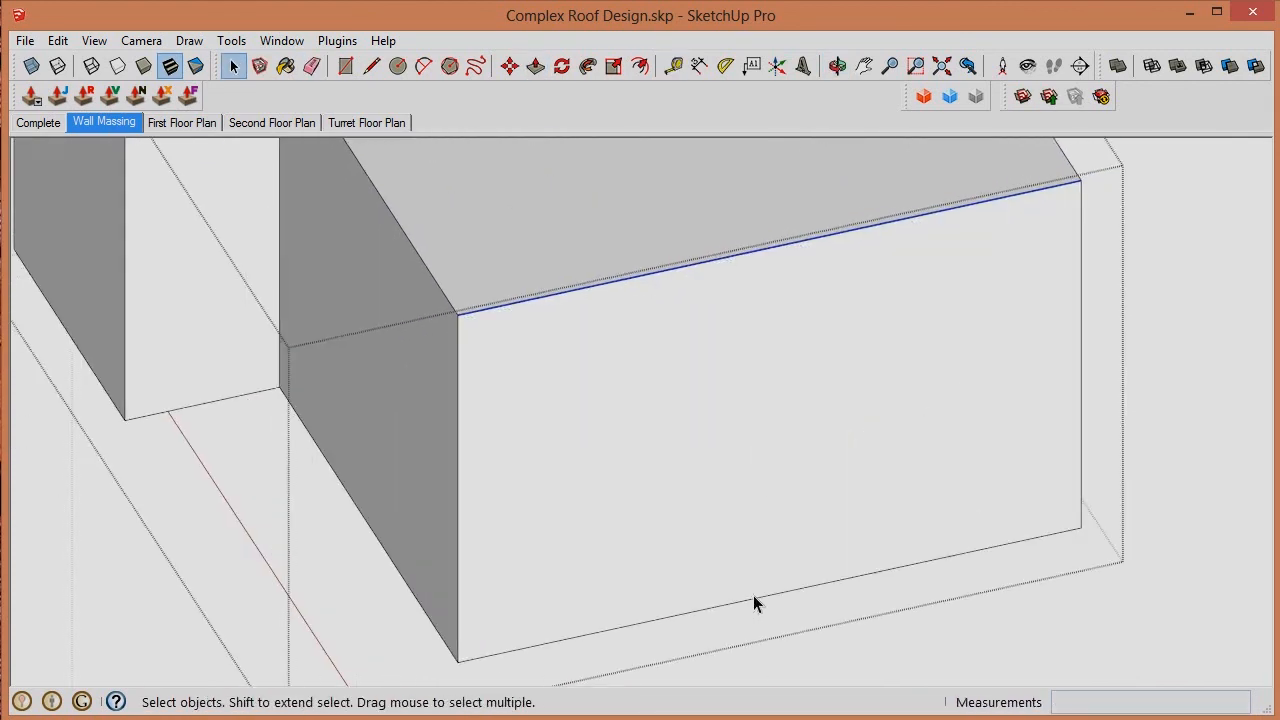
left_click(753, 596)
scroll(830, 560, "down", 2)
key("t")
left_click(580, 509)
left_click(791, 582)
Step: Add an angled roof pitch guide from the end face's lower corner and draw the triangular half-gable profile up to the centre guide
left_click(727, 66)
left_click(579, 628)
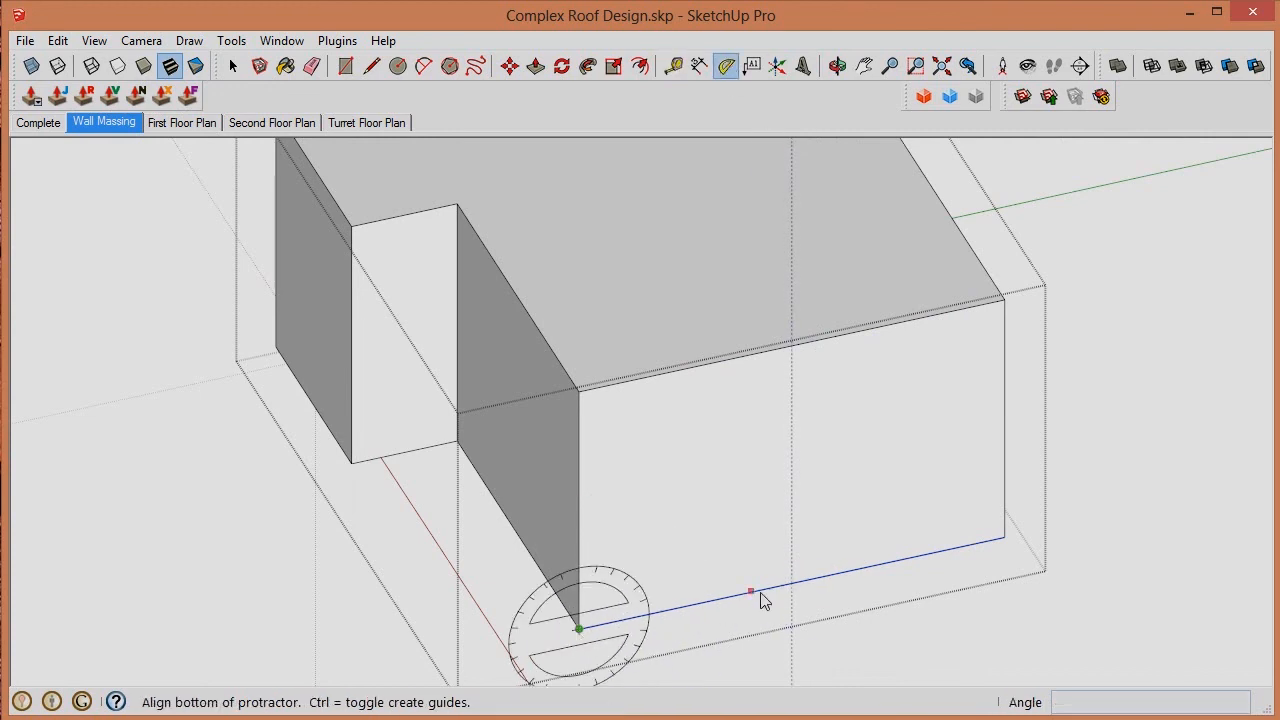
left_click(791, 582)
key("l")
left_click(579, 628)
left_click(791, 397)
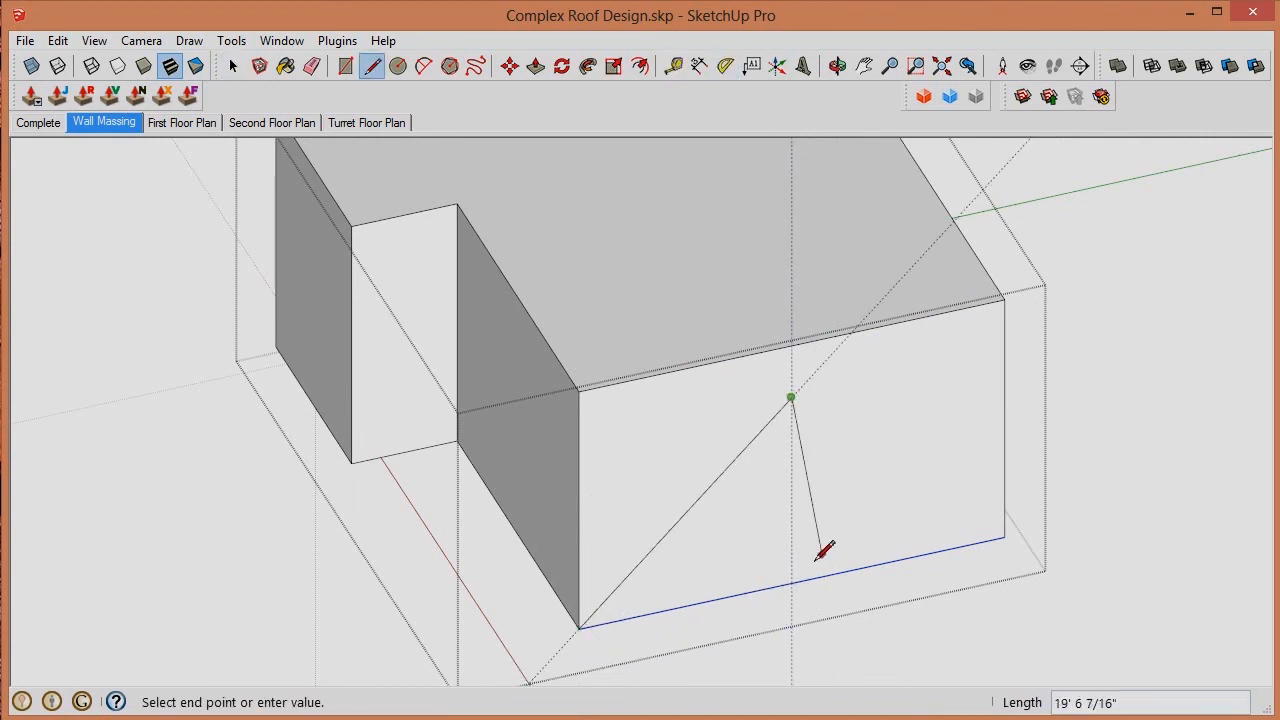
left_click(791, 582)
Step: Delete the block and guides except the base and triangular profile, and sweep the profile around the base with Follow Me
key("space")
left_click(757, 538)
scroll(840, 476, "down", 4)
mouse_move(843, 477)
middle_mouse_down()
mouse_move(741, 341)
mouse_move(517, 334)
mouse_move(647, 527)
middle_mouse_up()
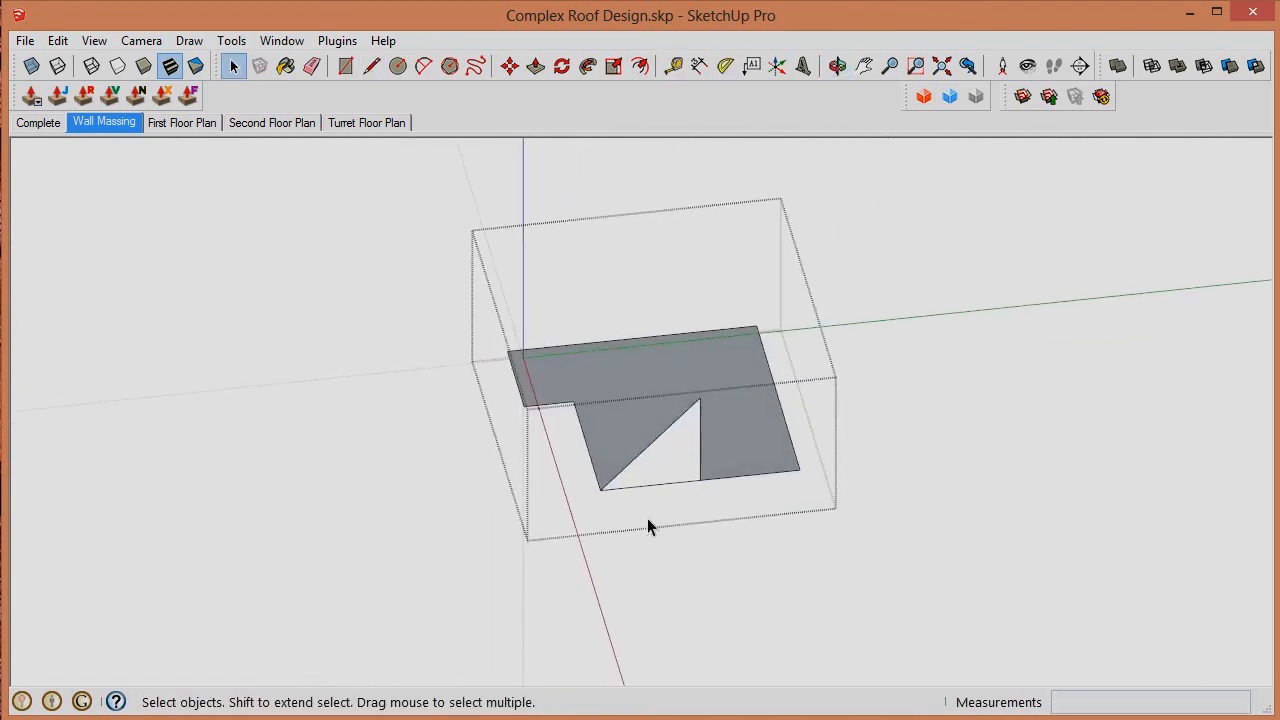
left_click(588, 66)
left_click(671, 442)
Step: Delete the surplus swept surfaces that project above the hipped roof at the narrow front wing
key("space")
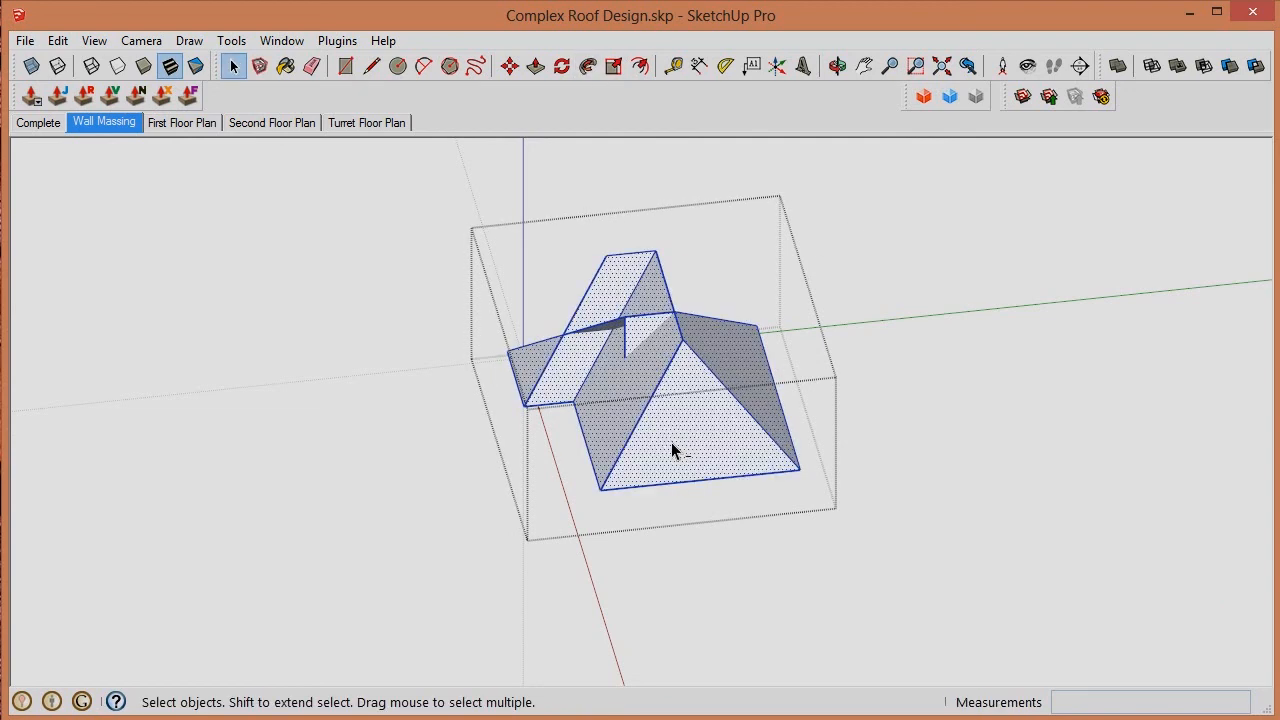
left_click(671, 442)
middle_click_drag(671, 442, 760, 300)
key("e")
scroll(677, 206, "down", 3)
key("space")
left_click_drag(700, 193, 526, 281)
mouse_move(650, 336)
middle_mouse_down()
mouse_move(1169, 409)
mouse_move(1022, 466)
mouse_move(954, 234)
mouse_move(609, 386)
mouse_move(766, 360)
mouse_move(263, 280)
mouse_move(574, 380)
middle_mouse_up()
key("Delete")
Step: Erase the leftover edges on the second floor roof and finish editing its group
key("e")
left_click(569, 387)
left_click(573, 352)
left_click_drag(492, 351, 438, 352)
mouse_move(438, 352)
middle_mouse_down()
mouse_move(611, 380)
mouse_move(628, 441)
middle_mouse_up()
scroll(628, 441, "down", 3)
key("space")
left_click(649, 419)
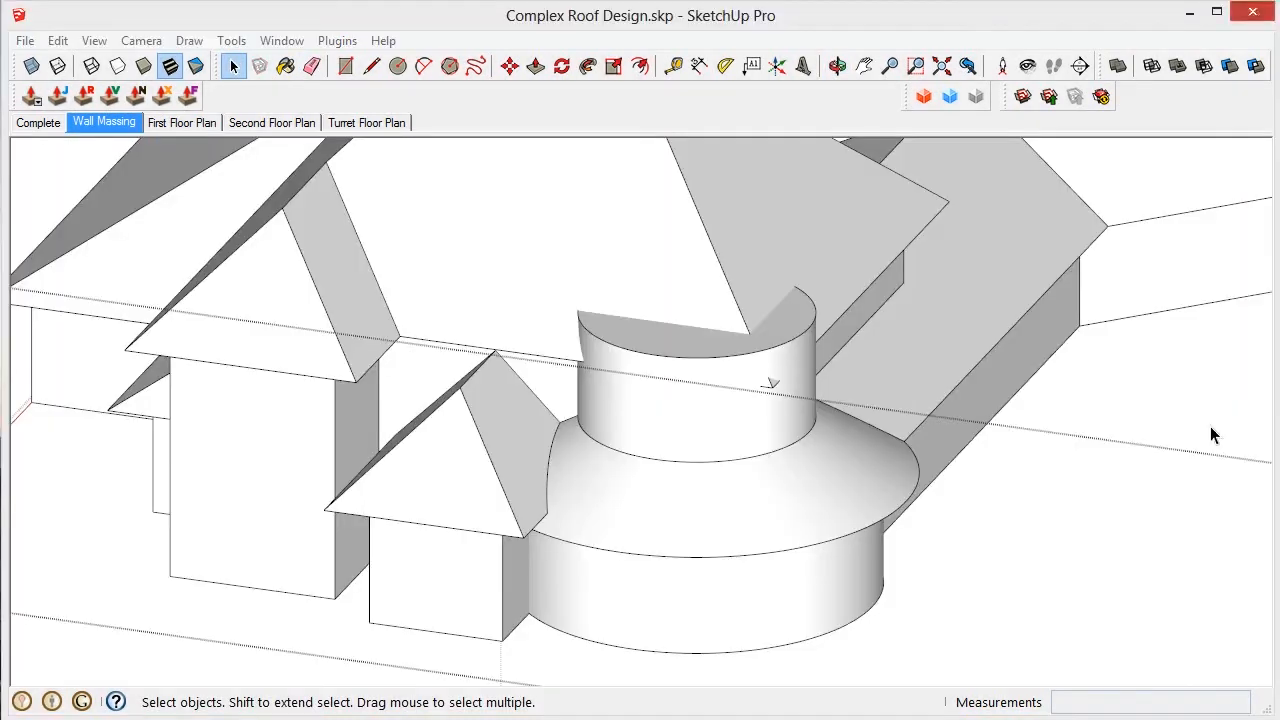
Step: Open the Tower group for editing and select the top face of the turret
left_click(652, 350)
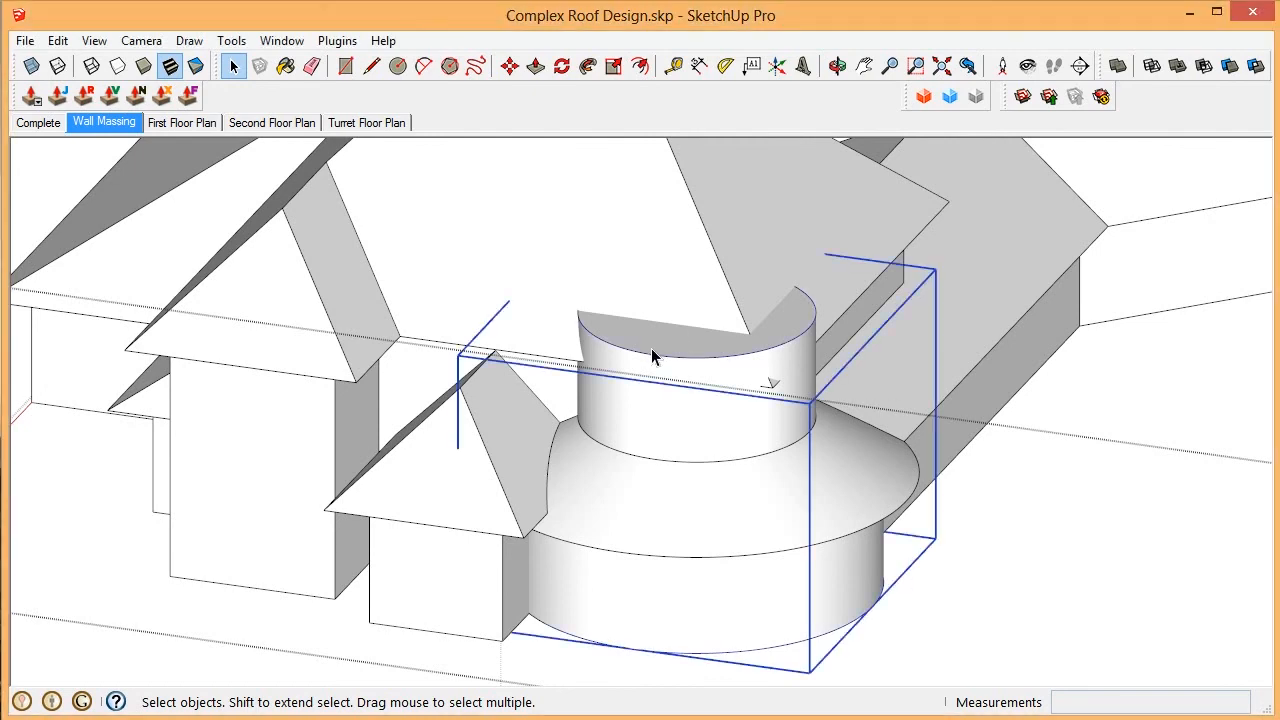
scroll(652, 350, "up", 4)
double_click(653, 347)
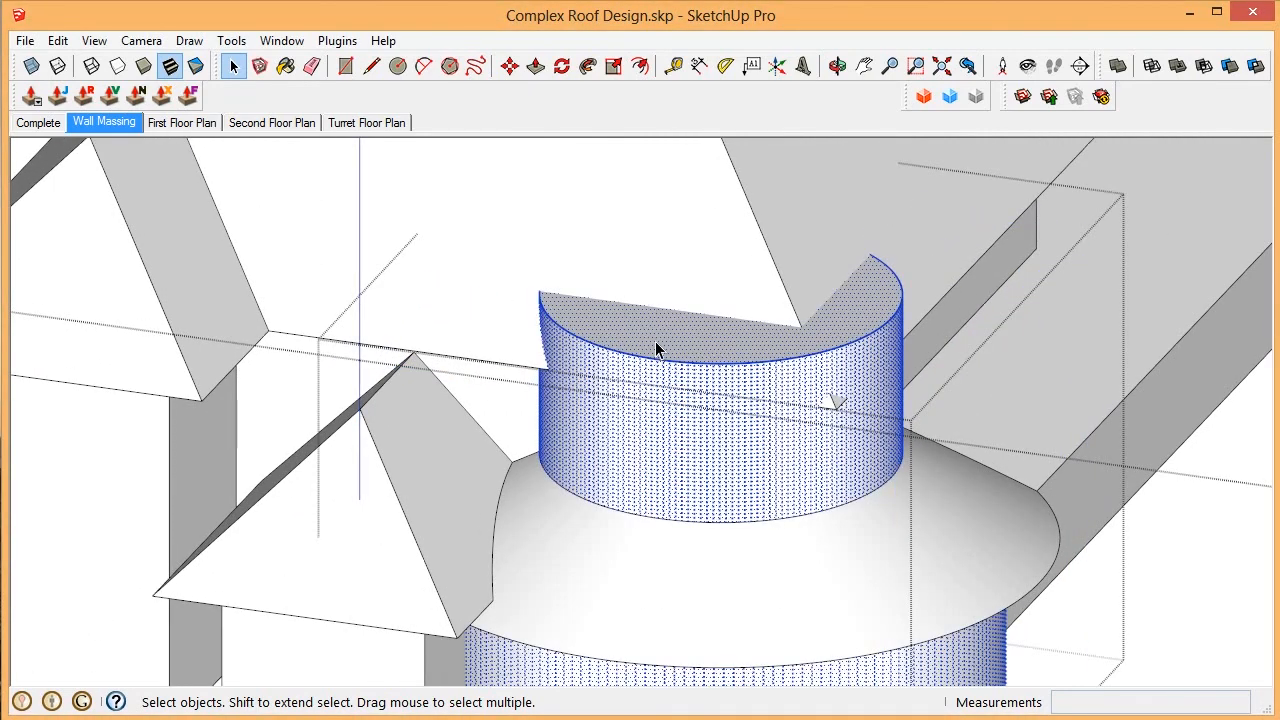
left_click(656, 347)
scroll(655, 341, "down", 3)
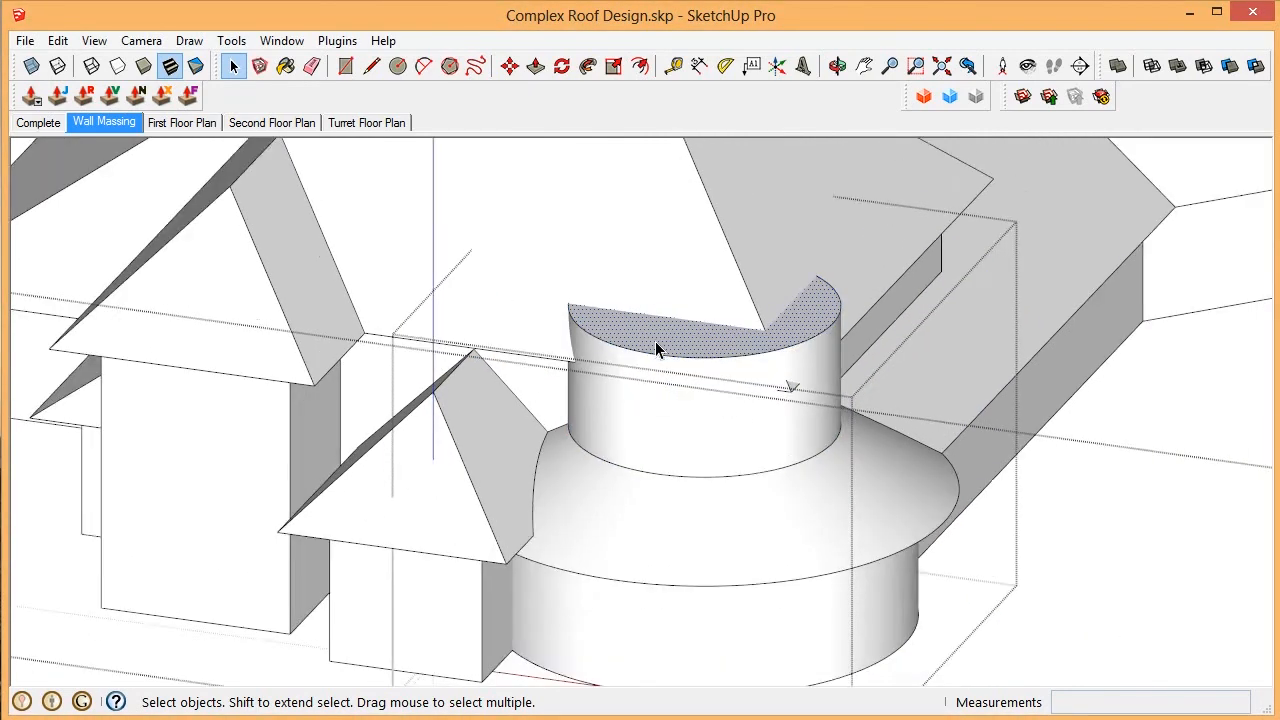
Step: Hide the rest of the model to isolate the tower, and add a center point to its top face
key("ctrl+shift+h")
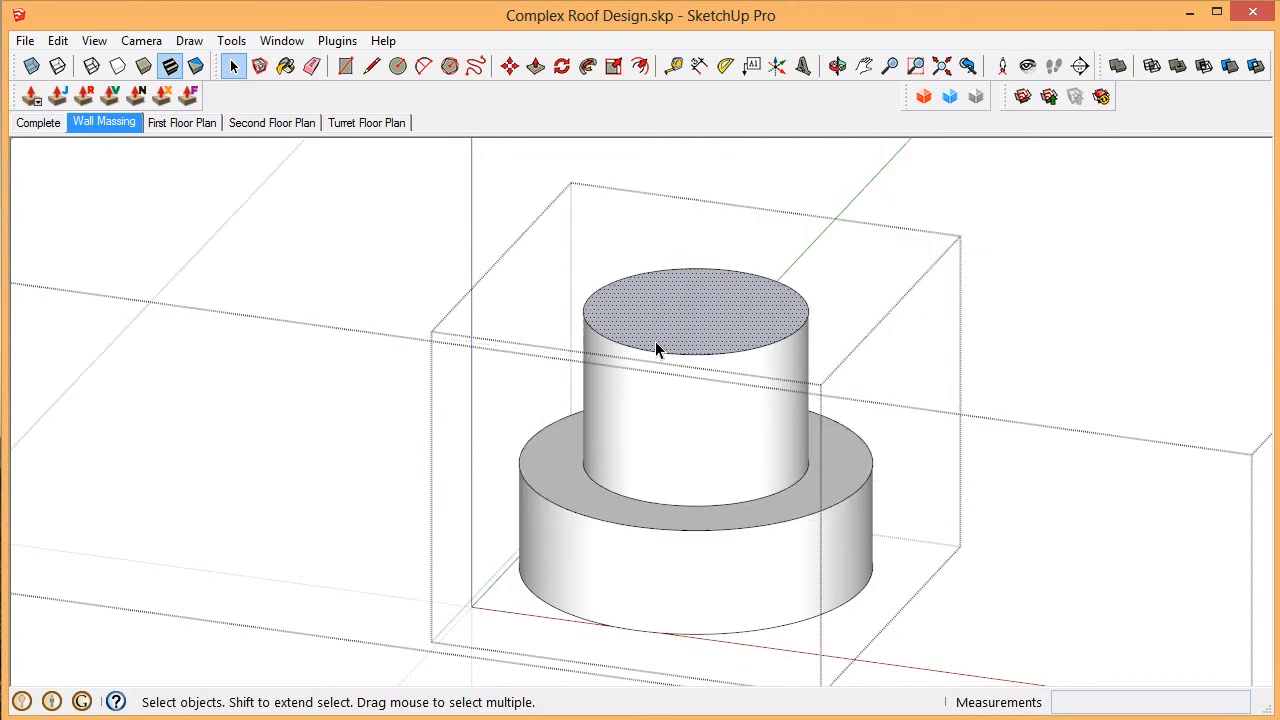
left_click(337, 42)
left_click(388, 152)
Step: Copy the tower's circular top face straight up by about 5' 7"
scroll(706, 324, "up", 2)
key("m")
left_click(730, 338)
key("ctrl")
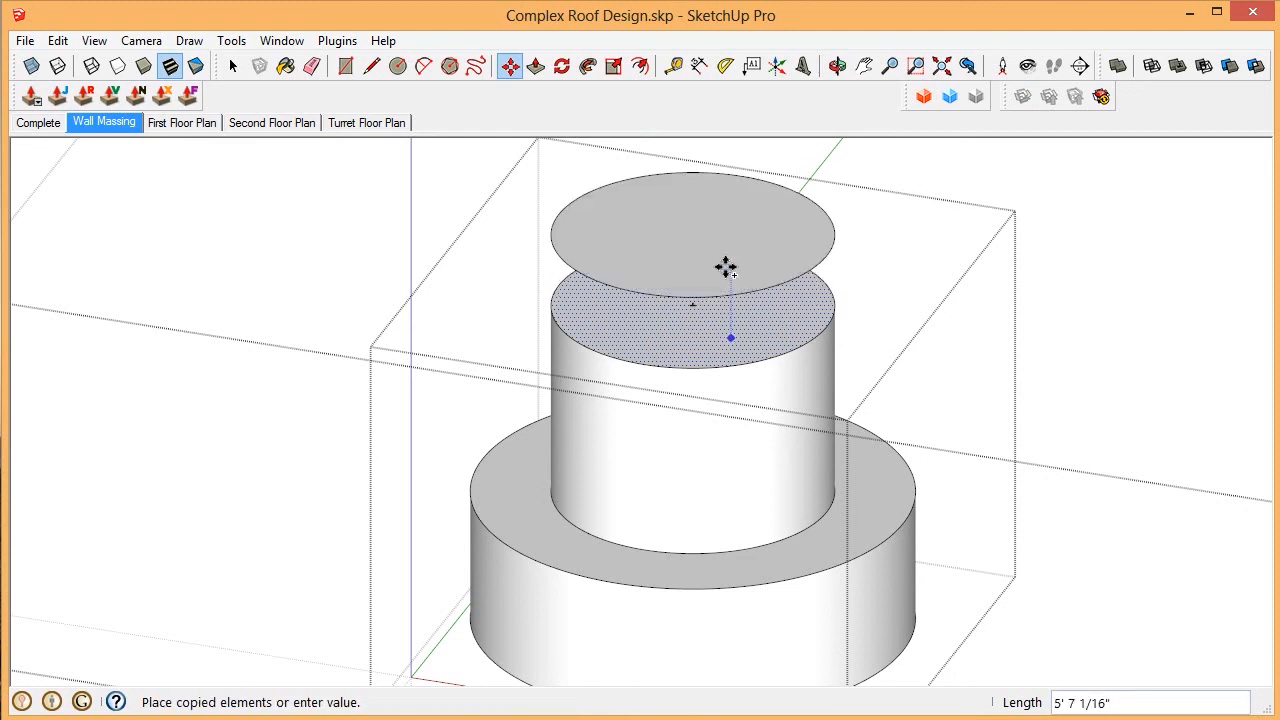
left_click(726, 268)
Step: Group the copied circular face, name the group Tower Roof, and open it for editing in isolation
key("space")
left_click(703, 262)
left_click_drag(1279, 250, 1031, 128)
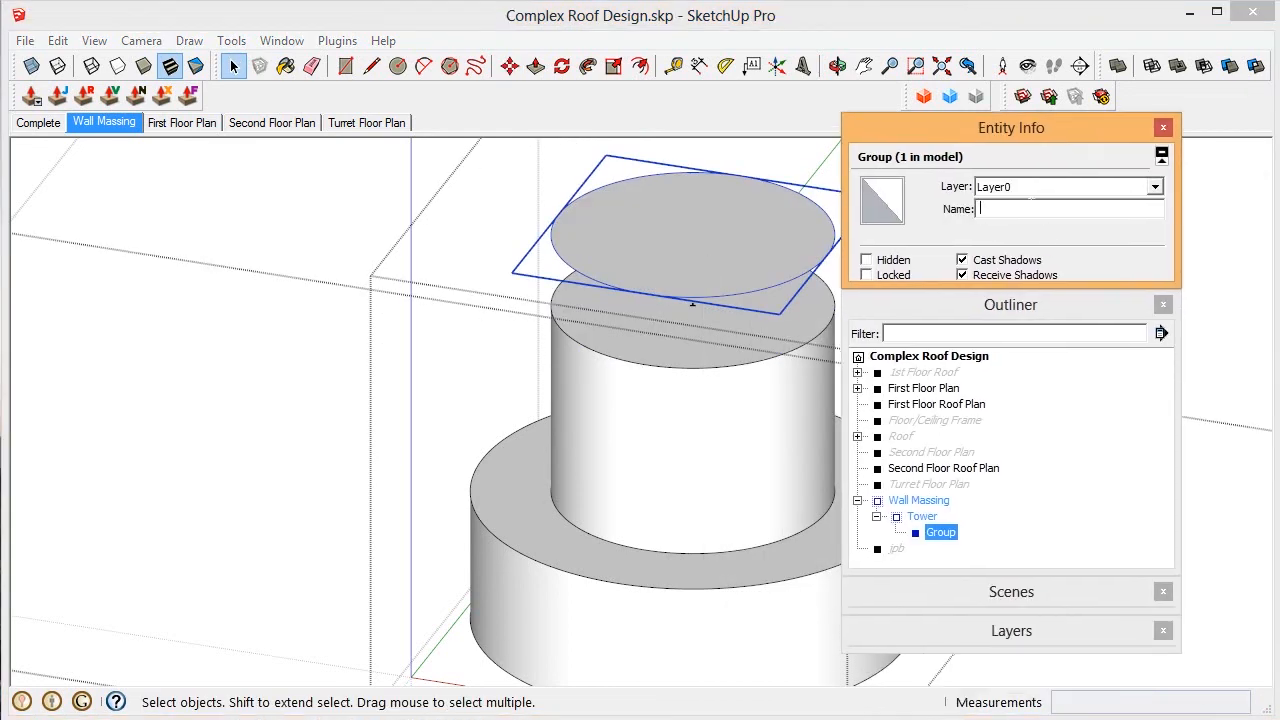
left_click(937, 534)
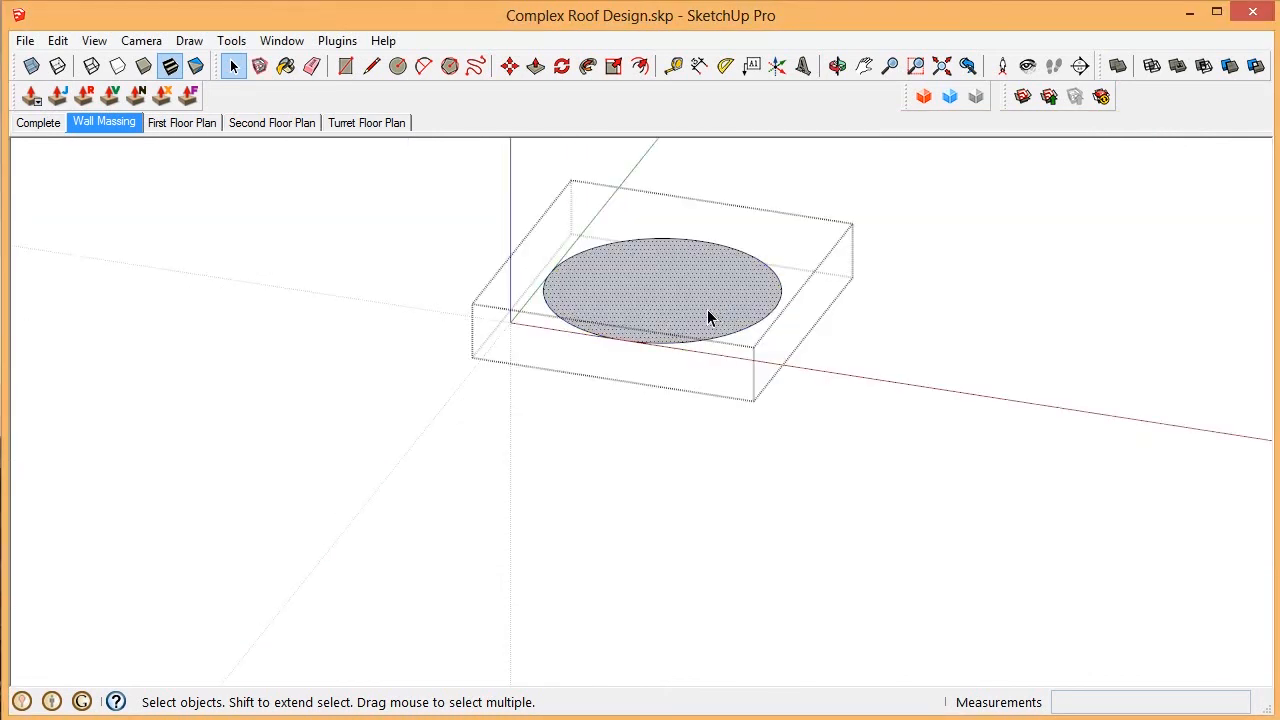
Step: Add a center point to the circular roof face and offset its edge outward by 36"
middle_click_drag(707, 309, 660, 335)
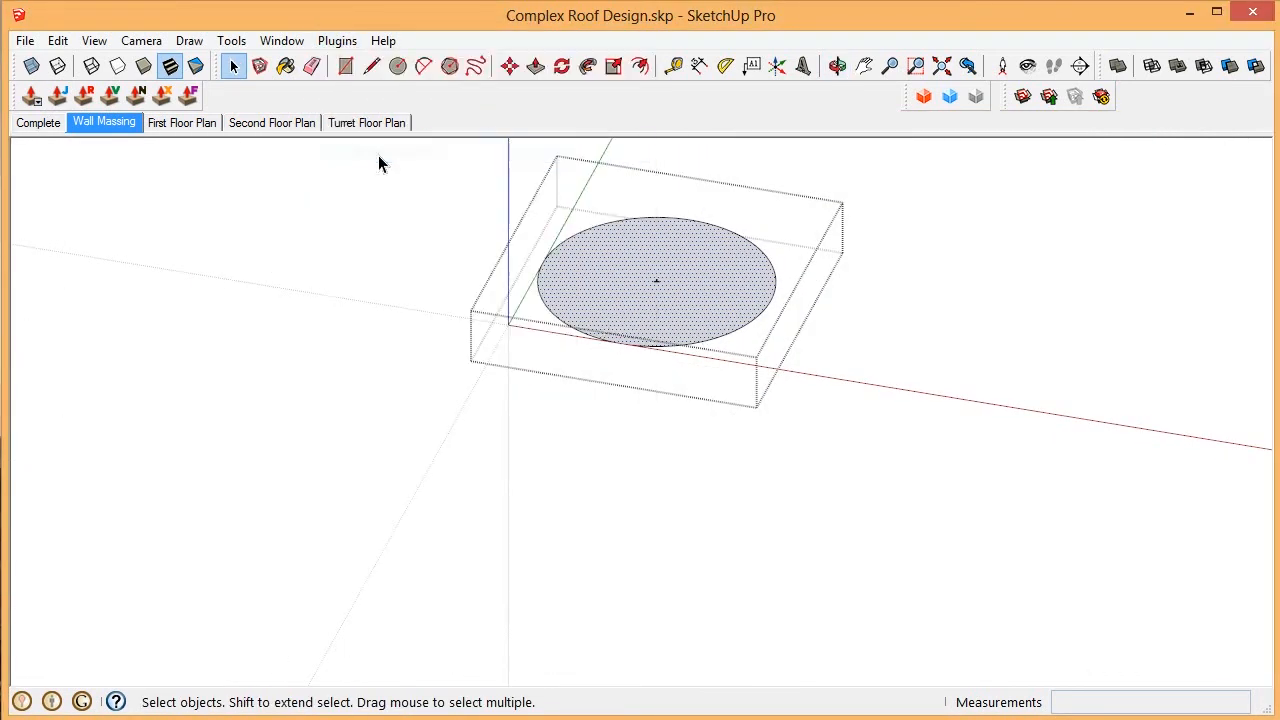
middle_click_drag(699, 310, 874, 171)
key("f")
left_click(805, 432)
type("3")
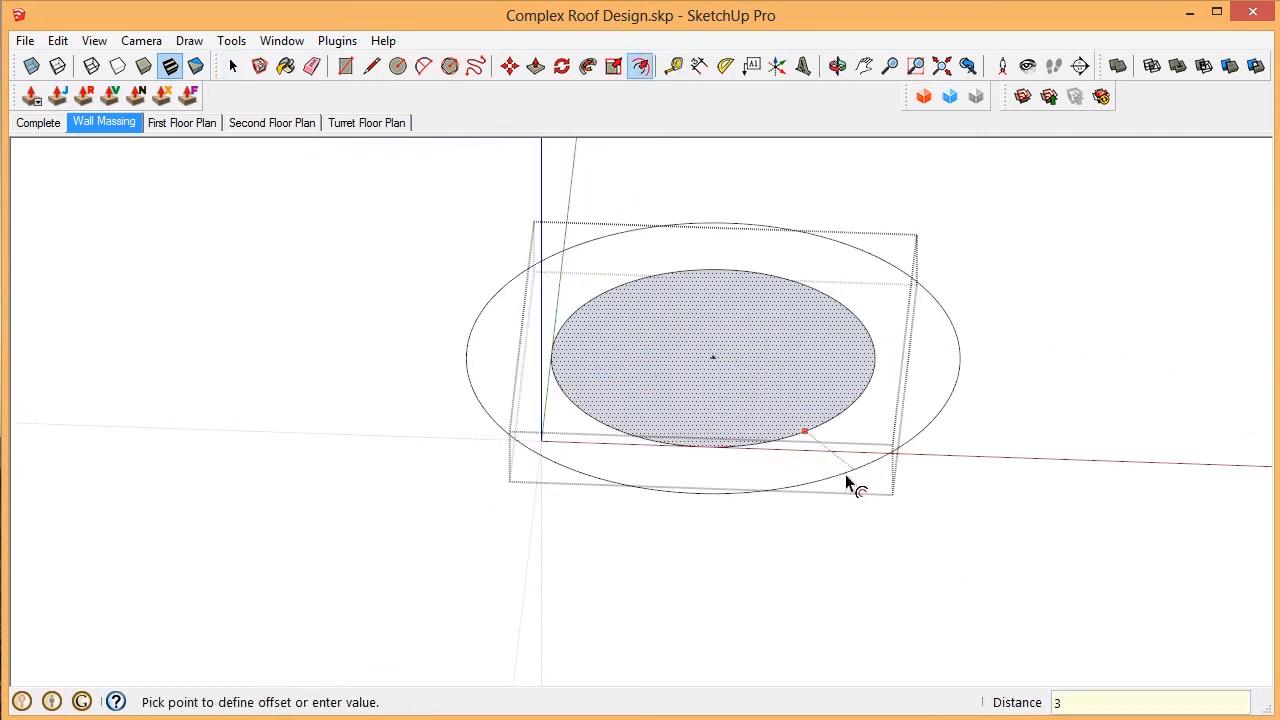
type("6")
key("Return")
Step: Delete the original inner circle, leaving only the larger offset outline
key("space")
left_click(811, 429)
key("Delete")
Step: Place a guide through the circle's center parallel to the green axis and draw a line along it across the whole circle
key("t")
left_click(567, 220)
left_click(713, 357)
key("l")
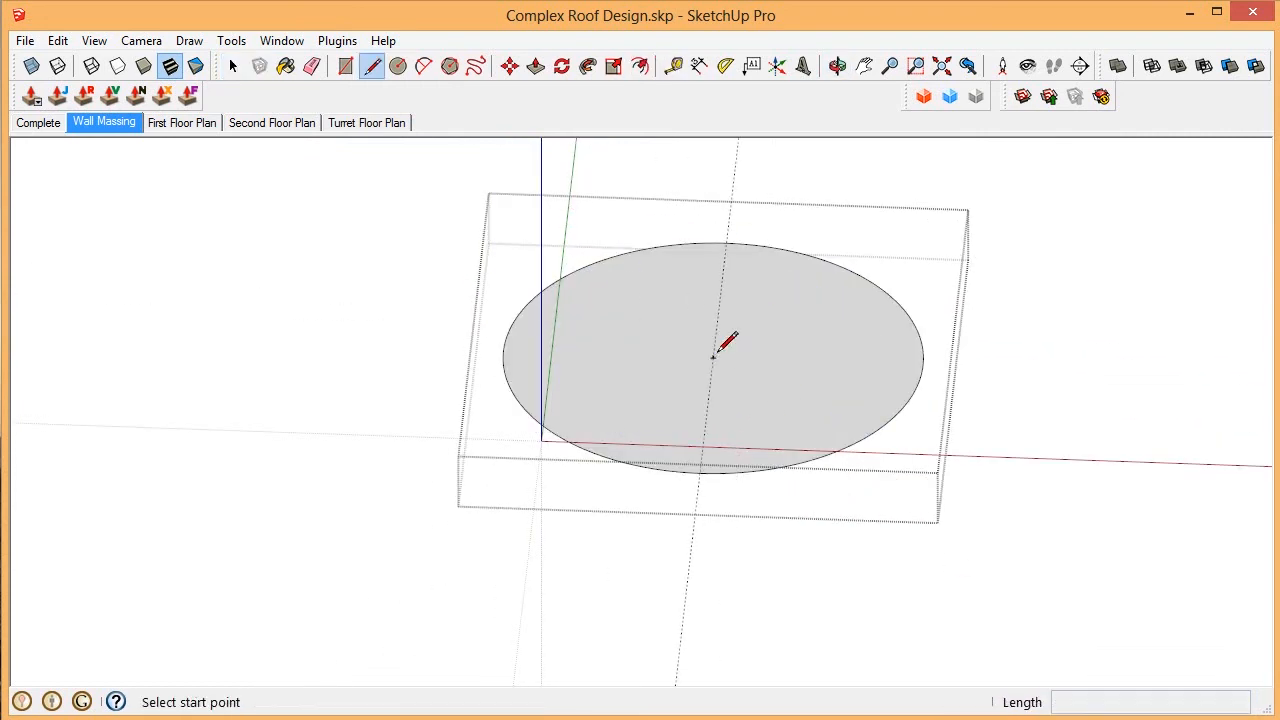
left_click(727, 231)
left_click(697, 499)
Step: Push/Pull one half of the circle upward by about 15' 3"
key("space")
left_click(740, 404)
key("p")
left_click(740, 403)
left_click(717, 208)
Step: Create a protractor guide at a 12:12 slope on the flat vertical face, starting from its lower corner at the circle's edge
middle_click_drag(495, 360, 705, 311)
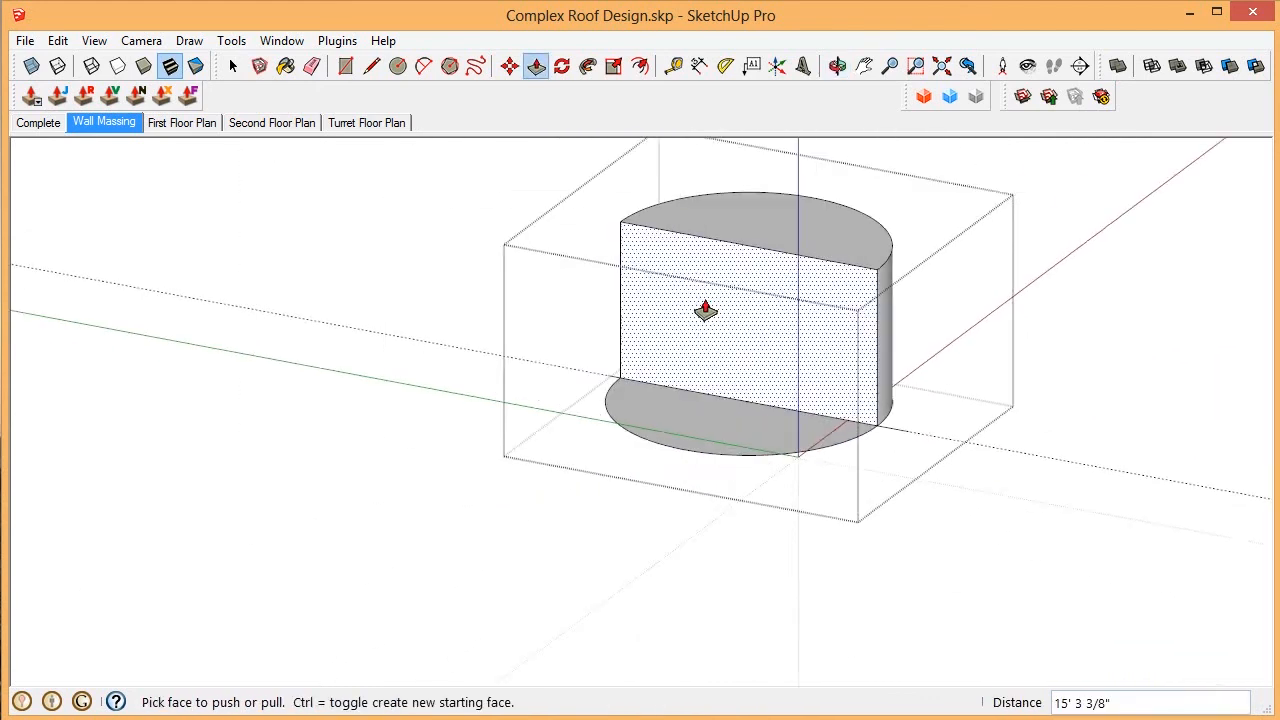
scroll(670, 265, "up", 3)
key("shift+t")
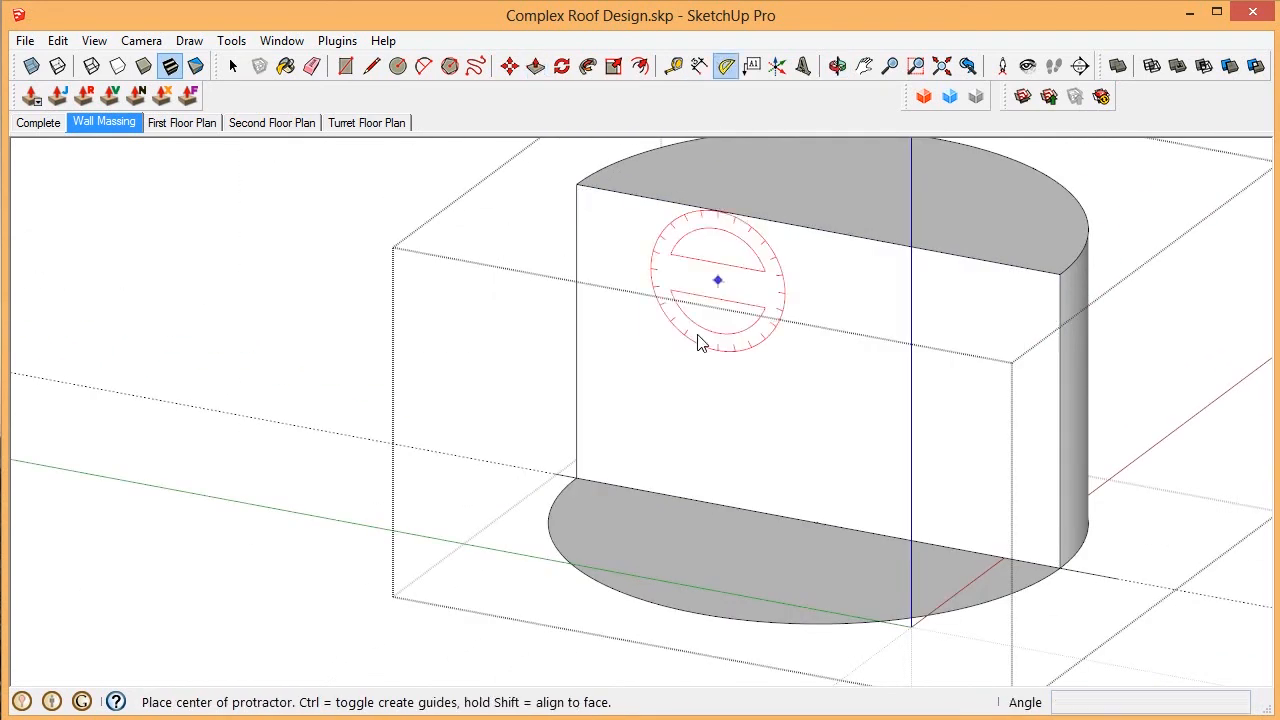
left_click(578, 479)
left_click(724, 504)
type("12:12")
key("Return")
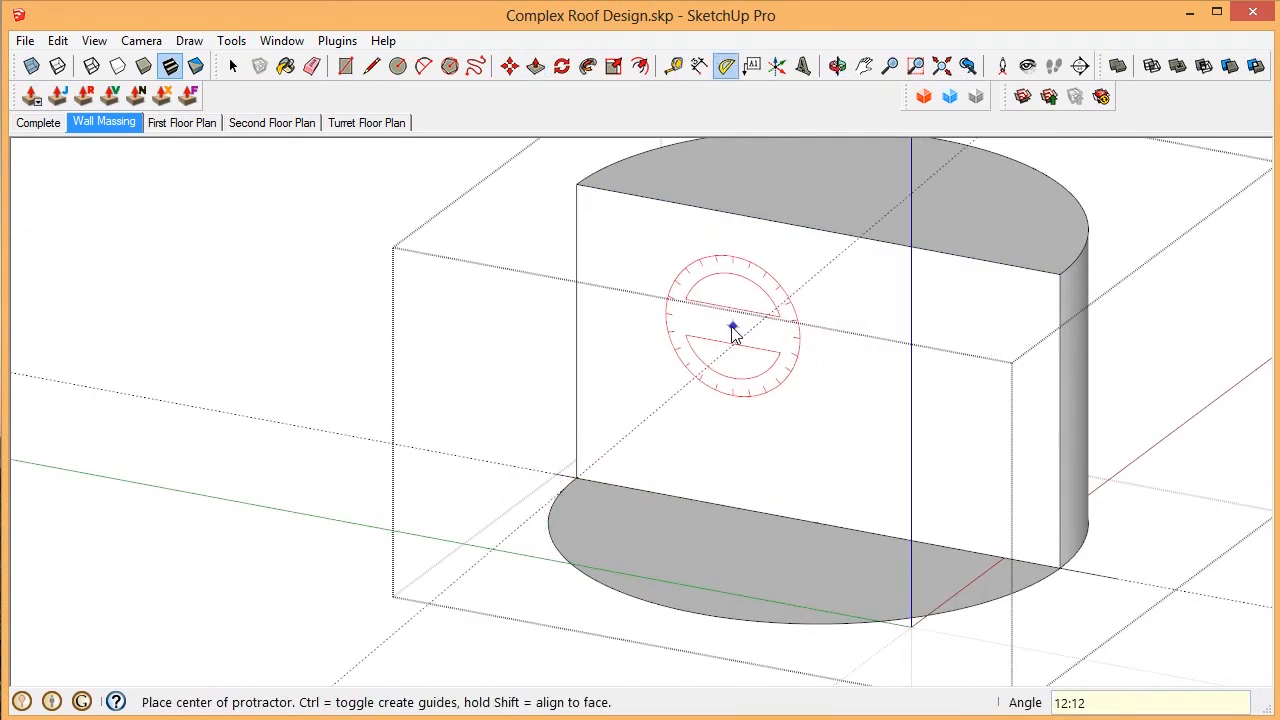
Step: Draw the triangular half-profile of the roof from the circle's edge to its center along the 12:12 guide
key("l")
left_click(818, 522)
left_click(577, 478)
Step: Remove the extruded half-cylinder, leftover base face and extra lines, keeping only the triangular profile and the circle
key("space")
left_click(735, 430)
middle_click_drag(735, 430, 500, 385)
key("F4")
left_click_drag(1112, 200, 731, 260)
scroll(972, 603, "up", 3)
key("e")
left_click_drag(918, 545, 985, 574)
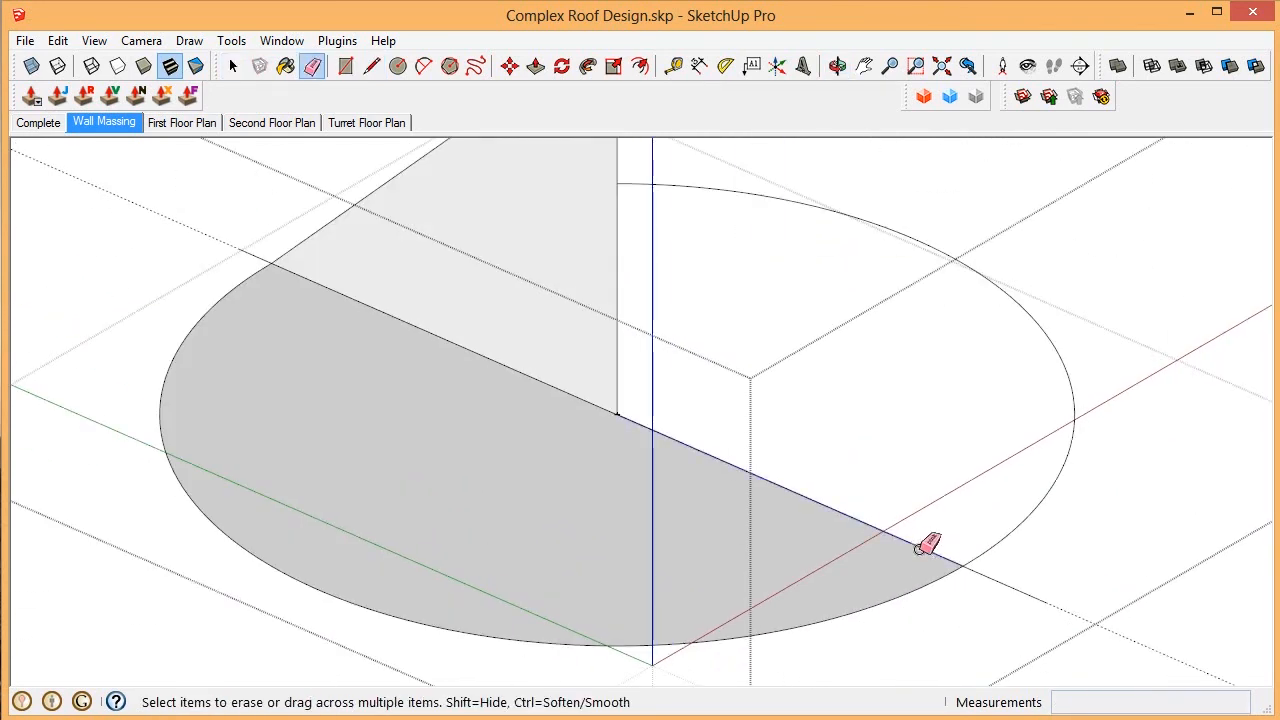
scroll(551, 382, "up", 4)
left_click(551, 385)
Step: Sweep the triangular profile around the circle with Follow Me to form a conical roof
scroll(510, 335, "down", 4)
key("space")
left_click(790, 585)
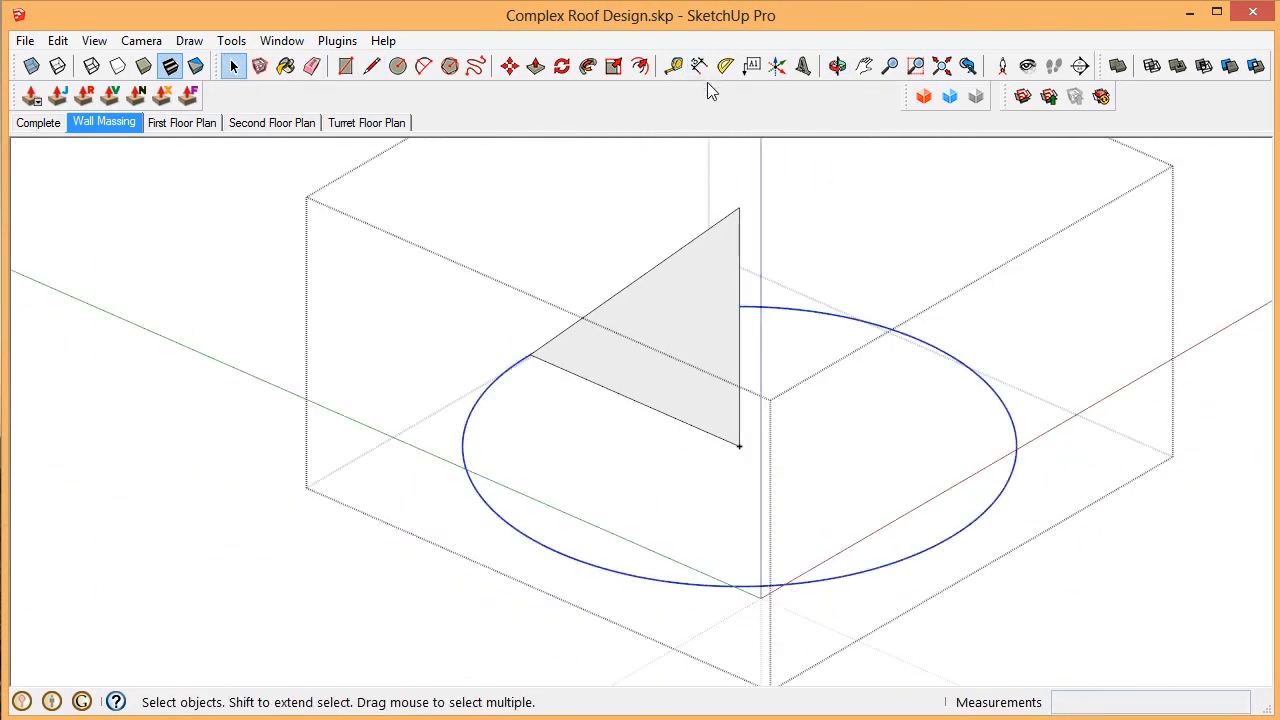
left_click(588, 66)
left_click(700, 322)
Step: Erase the stray geometry at the apex of the cone
key("space")
left_click(764, 352)
scroll(764, 352, "up", 4)
middle_click_drag(766, 345, 830, 380)
scroll(790, 262, "up", 1)
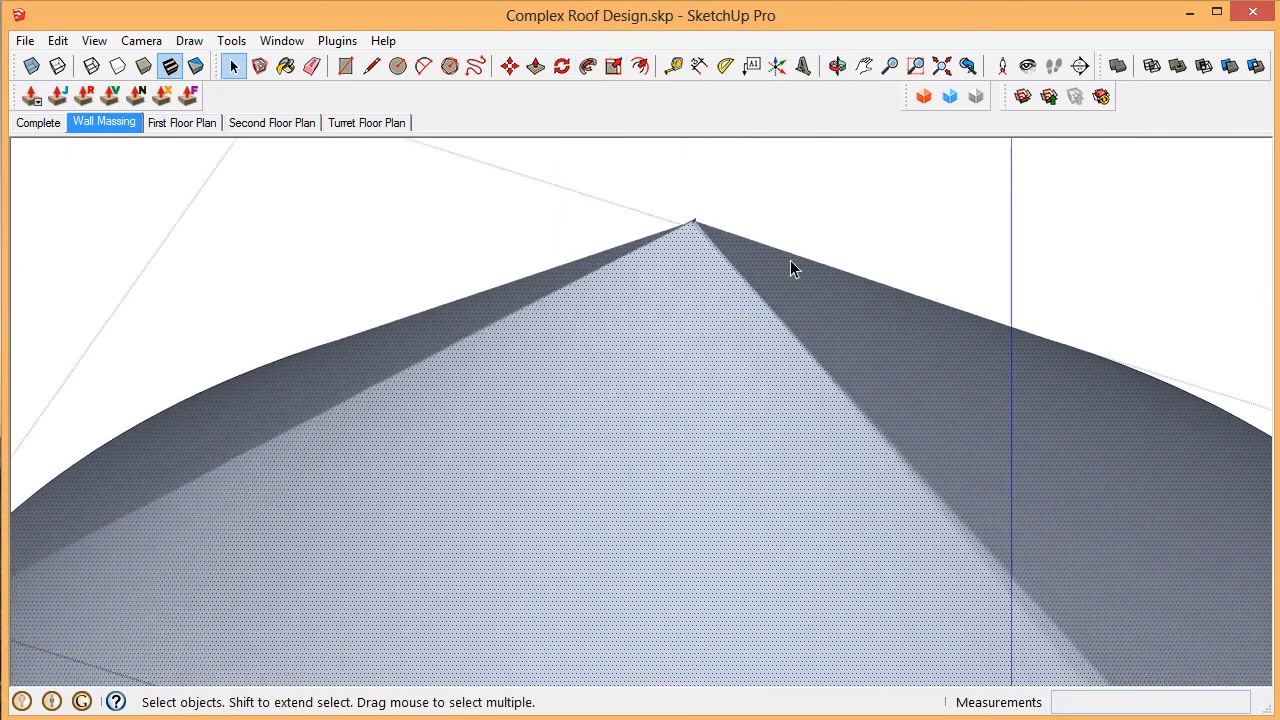
scroll(705, 230, "up", 3)
middle_click_drag(712, 240, 637, 266)
scroll(735, 212, "up", 3)
key("e")
left_click_drag(838, 174, 716, 281)
mouse_move(720, 278)
middle_mouse_down()
mouse_move(660, 340)
mouse_move(653, 381)
mouse_move(460, 154)
middle_mouse_up()
Step: Delete the circular face closing the underside of the cone
key("space")
scroll(648, 352, "down", 7)
scroll(560, 366, "up", 3)
left_click(552, 381)
key("Delete")
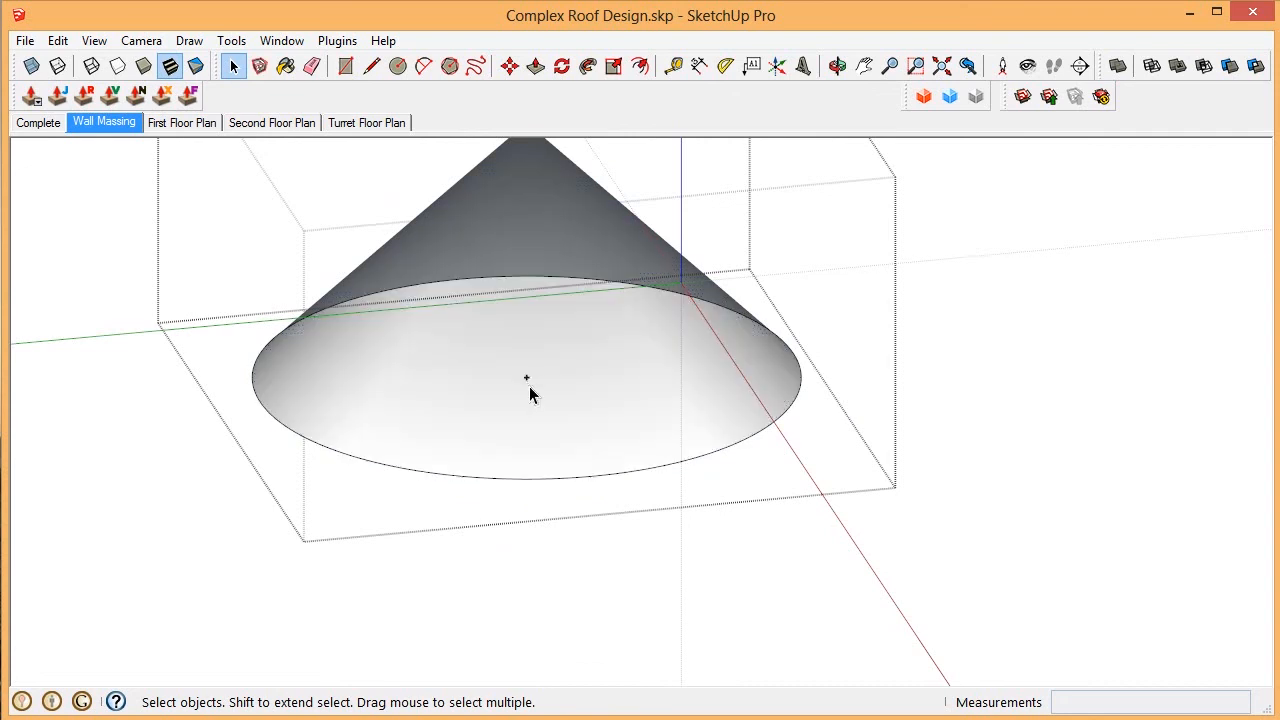
Step: Reverse the cone's surface so its front side faces outward
scroll(595, 358, "down", 4)
middle_click_drag(597, 361, 572, 490)
left_click(588, 251)
right_click(588, 251)
left_click(660, 447)
scroll(684, 496, "down", 4)
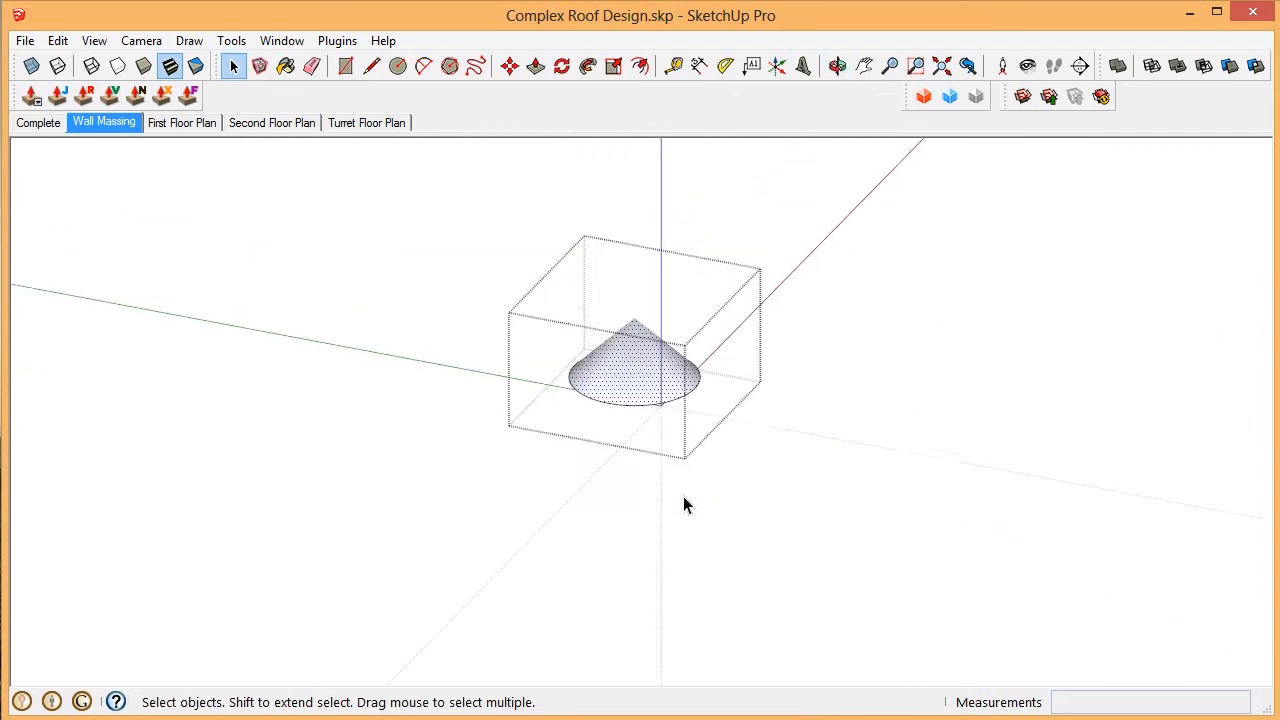
Step: Show the rest of the model again and nest the Tower Roof group inside the Second Floor Roof Plan group
key("shift+h")
scroll(629, 394, "up", 3)
middle_click_drag(629, 394, 380, 425)
scroll(690, 370, "up", 3)
left_click_drag(1279, 140, 1029, 97)
left_click(996, 453)
left_click_drag(1008, 458, 1003, 437)
double_click(1002, 420)
key("Escape")
middle_click_drag(900, 424, 860, 420)
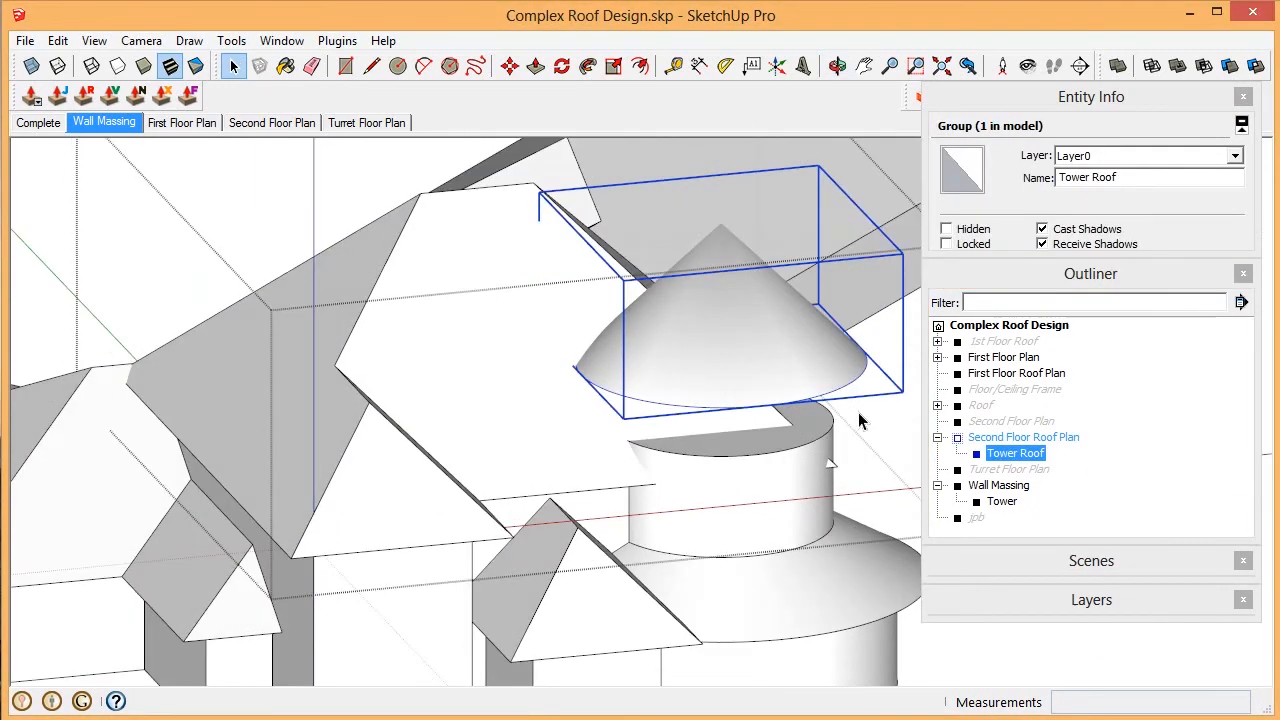
Step: Move the Tower Roof group vertically so that it sits on the top of the upper tower wall
scroll(858, 418, "up", 3)
key("m")
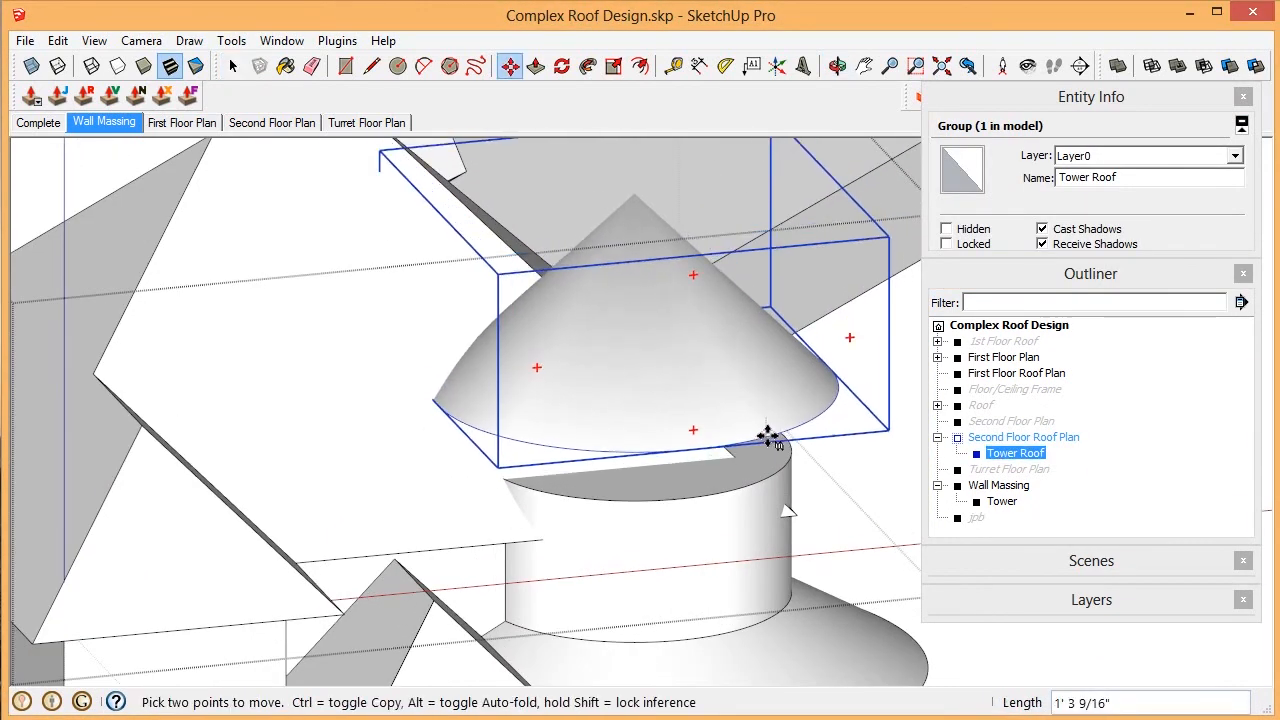
middle_click_drag(769, 437, 731, 391)
scroll(731, 391, "up", 5)
left_click(711, 377, "shift")
scroll(726, 251, "down", 2)
middle_click_drag(726, 251, 709, 457)
scroll(709, 457, "down", 7)
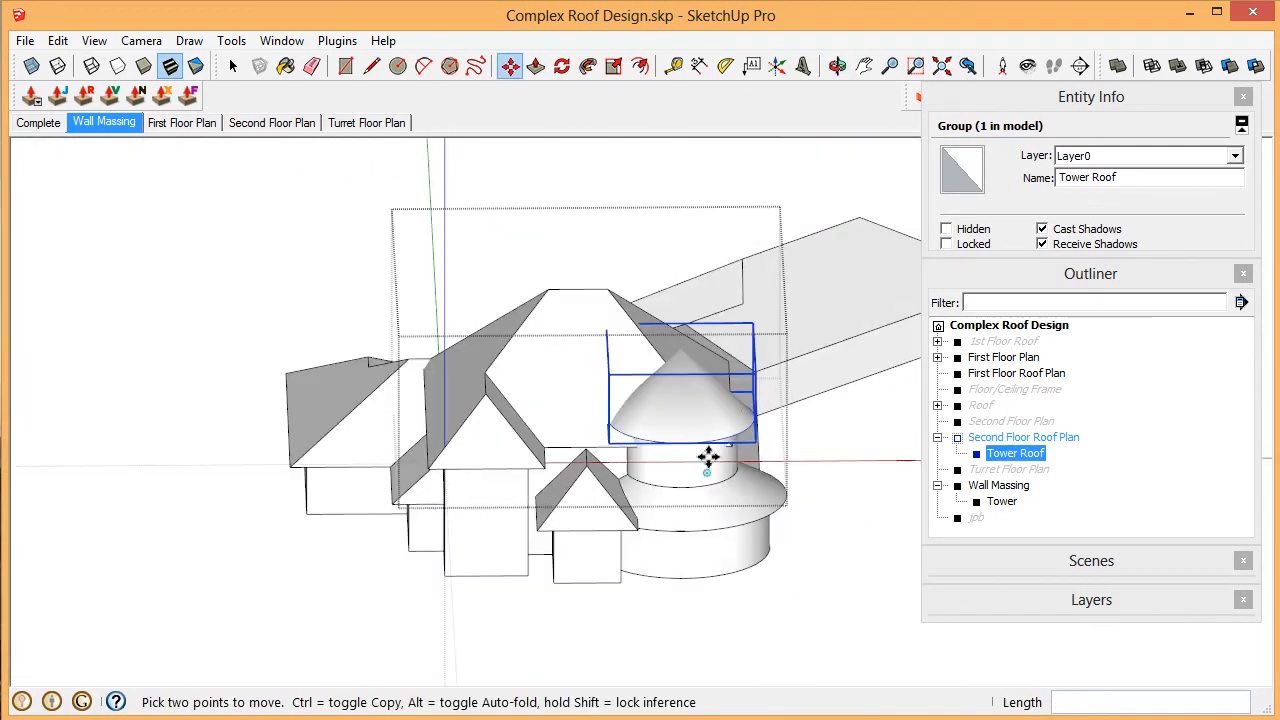
key("space")
left_click(700, 460)
Step: Rename the Second Floor Roof Plan group as Second Floor Roof Planes
middle_click_drag(500, 380, 670, 396)
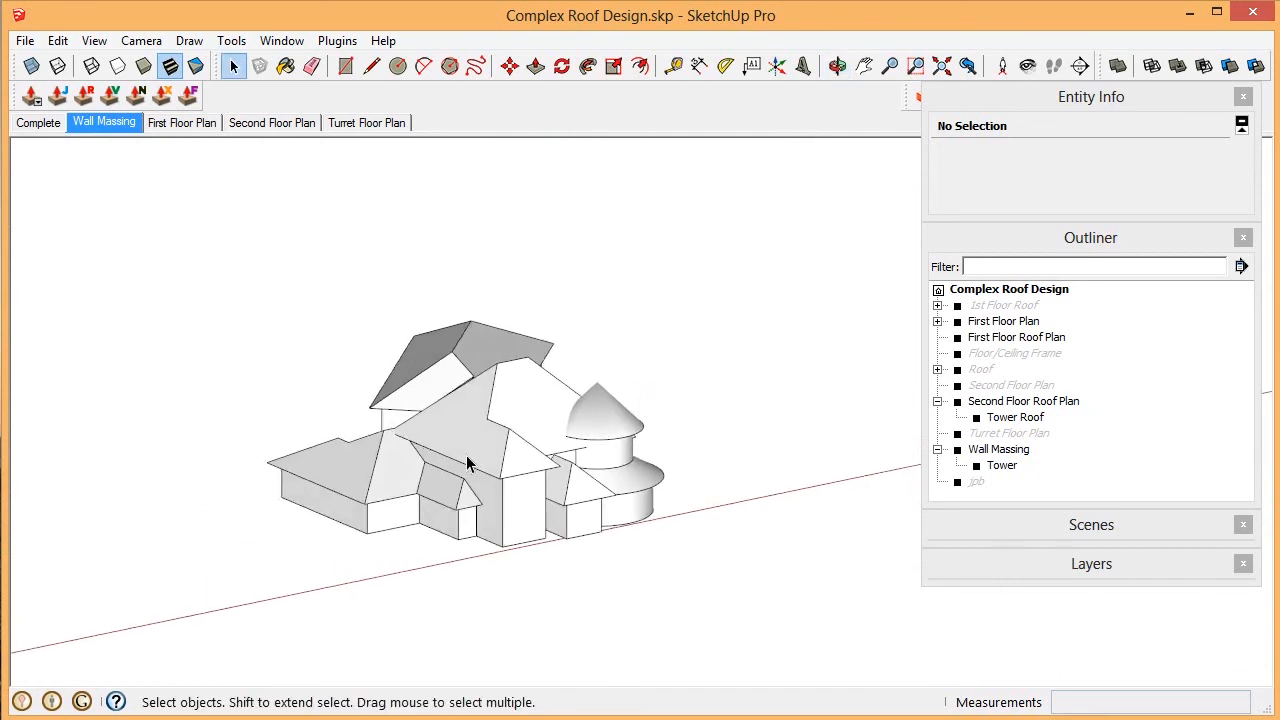
scroll(469, 463, "up", 4)
middle_click_drag(449, 457, 134, 518)
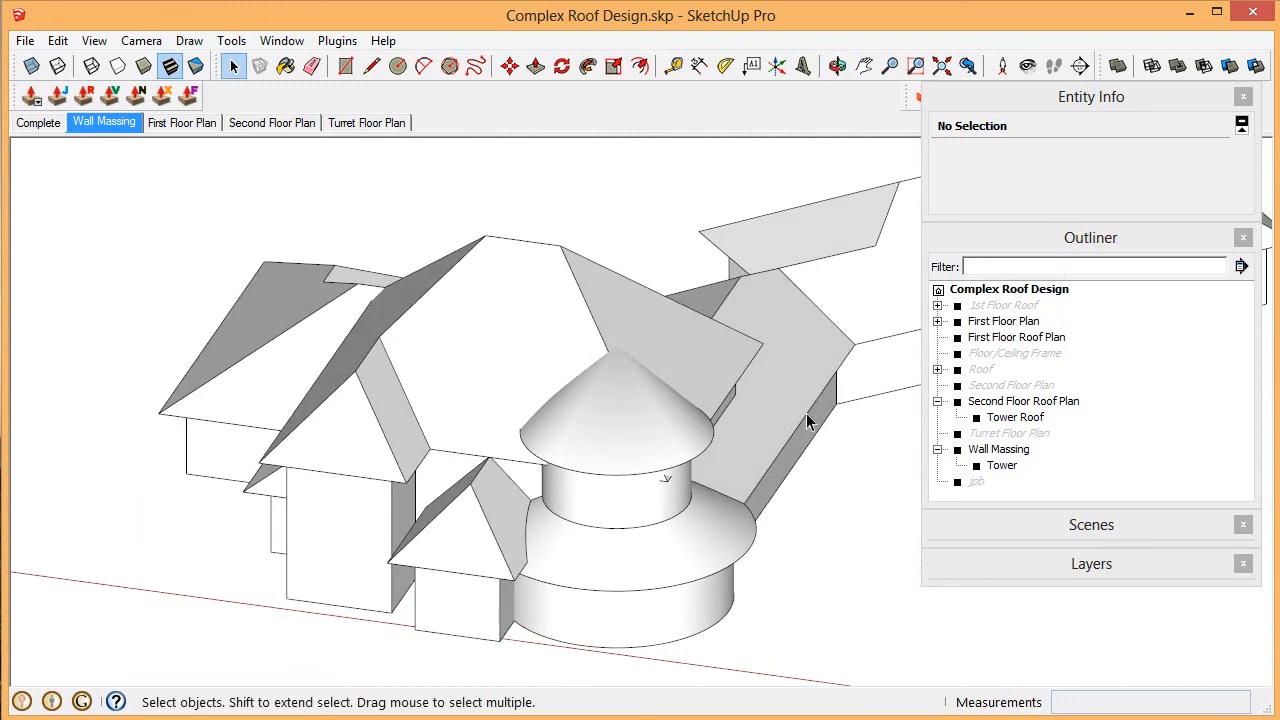
left_click(600, 455)
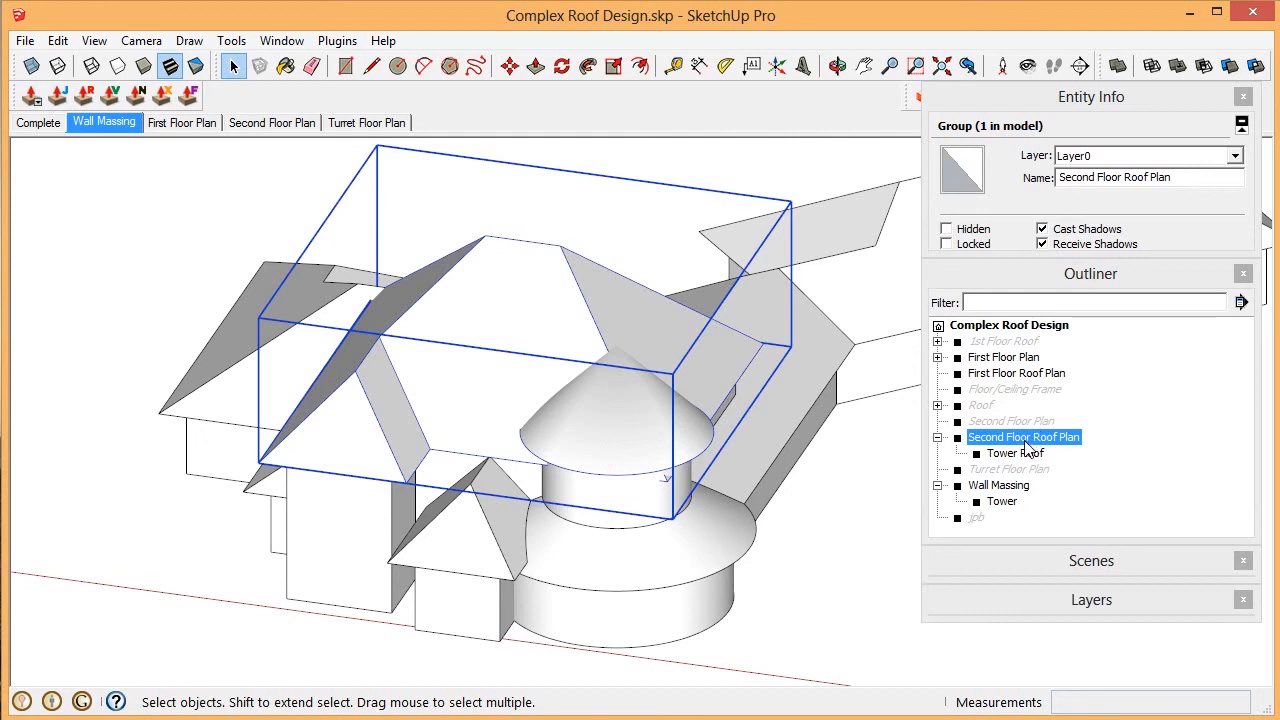
left_click(1174, 177)
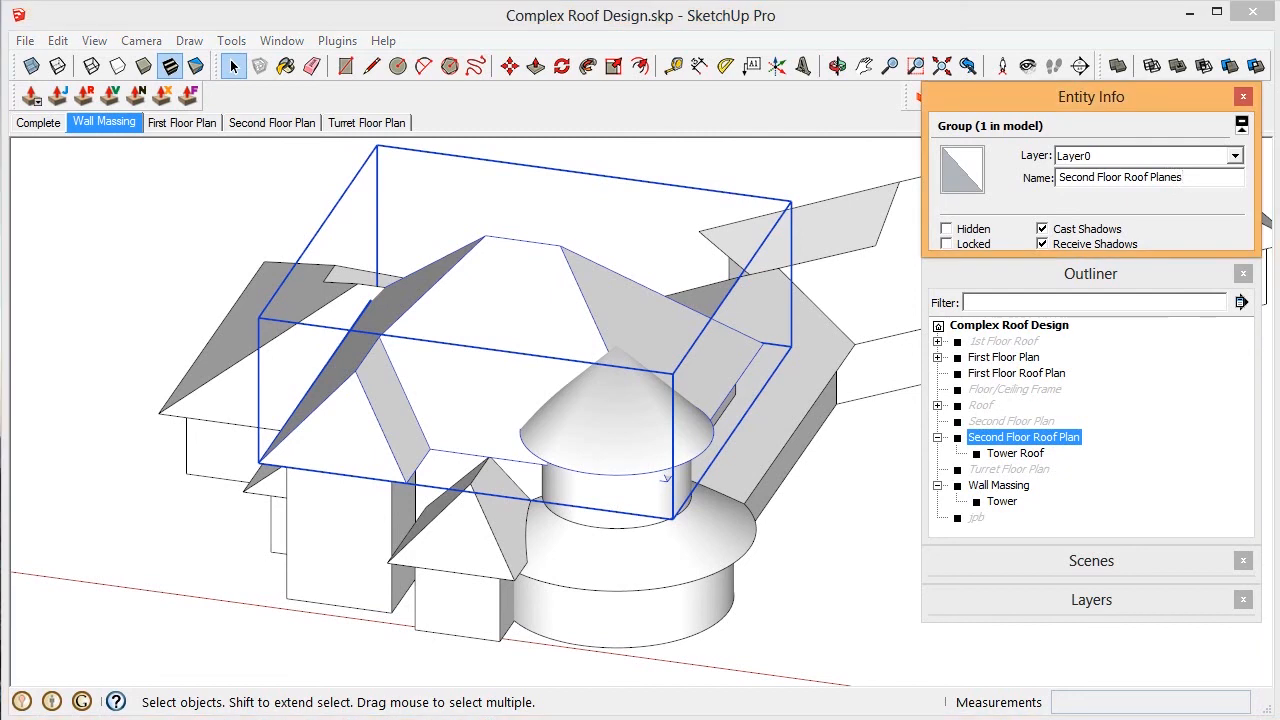
Step: Rename the nested Tower Roof group as Tower Roof Planes
left_click(1020, 455)
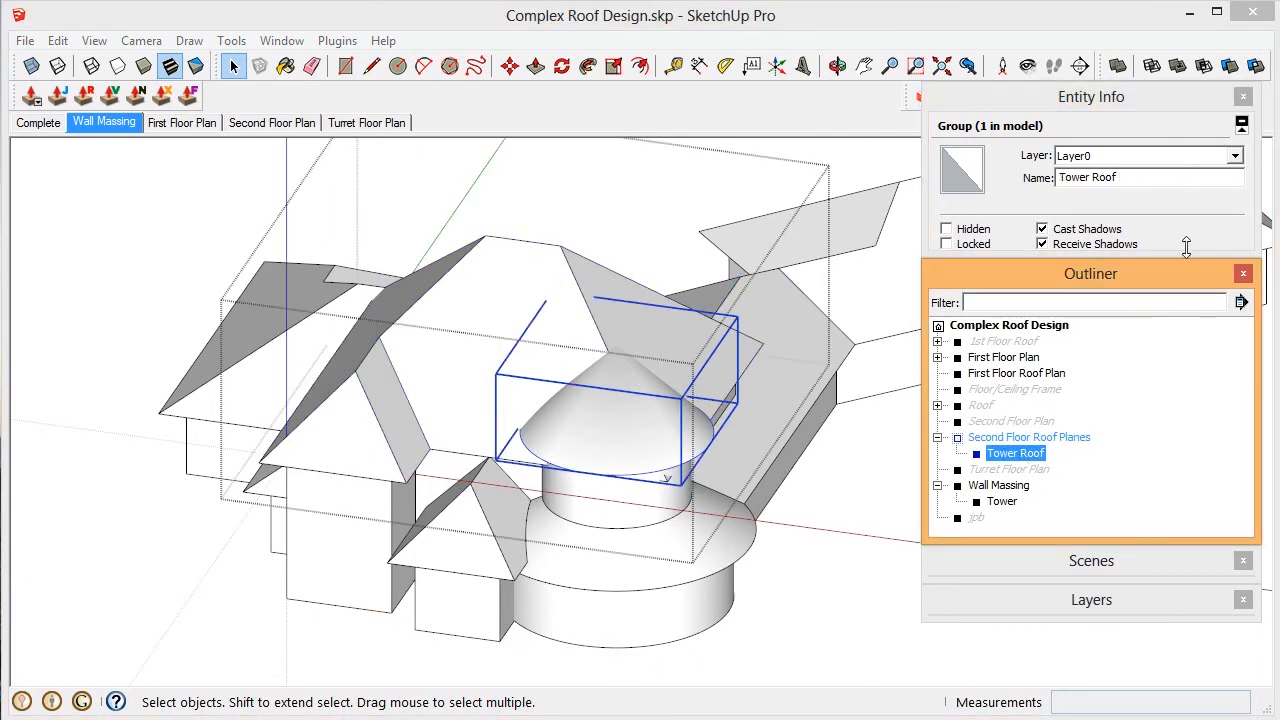
left_click(1176, 179)
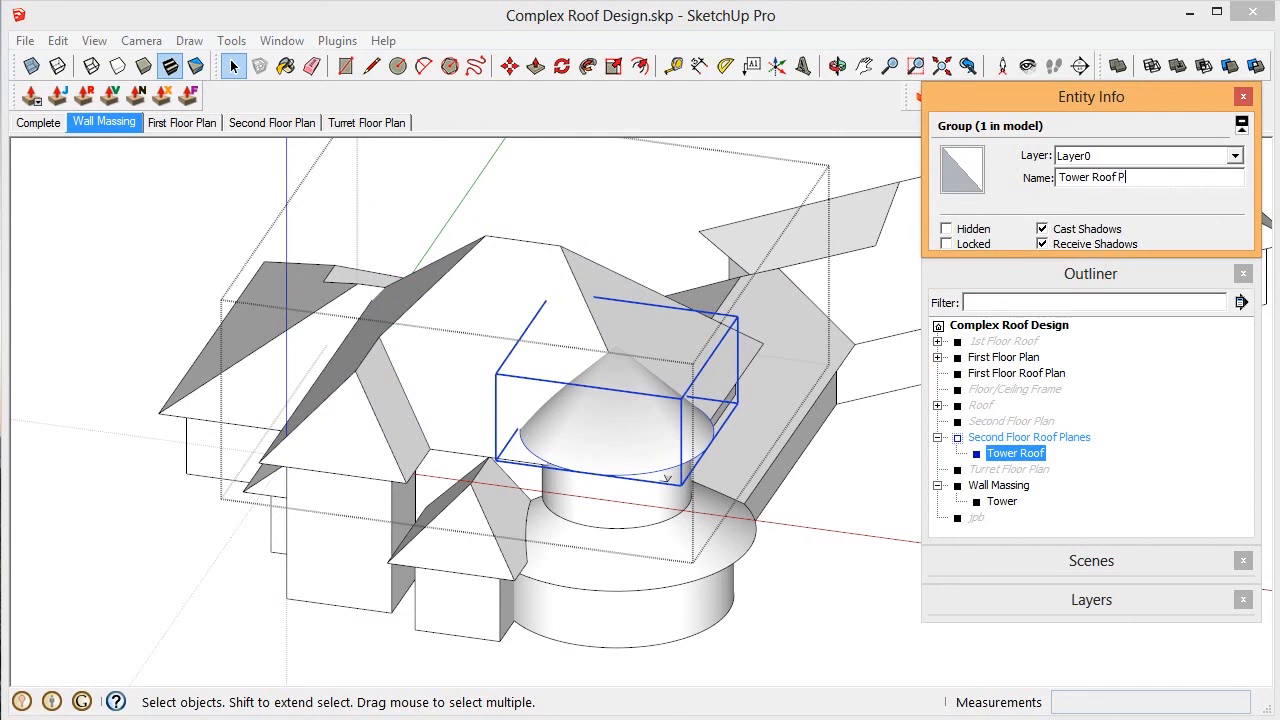
left_click(1018, 456)
Step: Rename the First Floor Roof Plan group as First Floor Roof Planes
left_click(1014, 358)
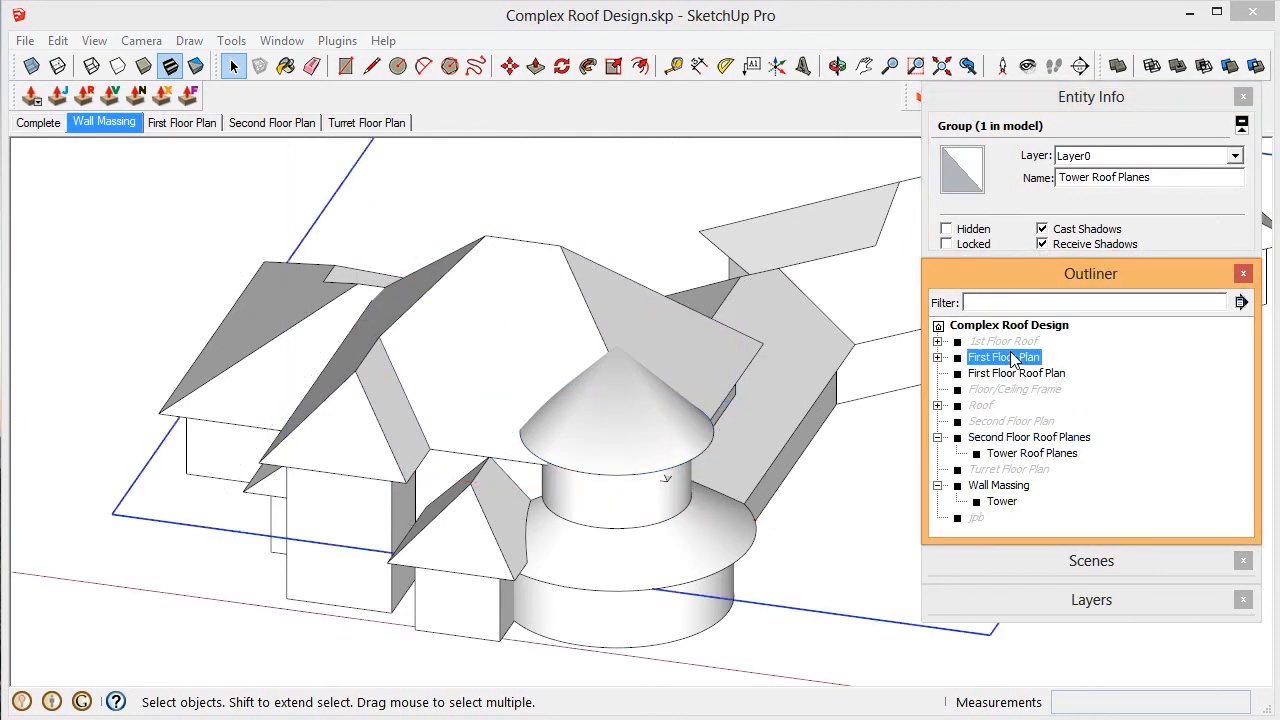
left_click(1016, 376)
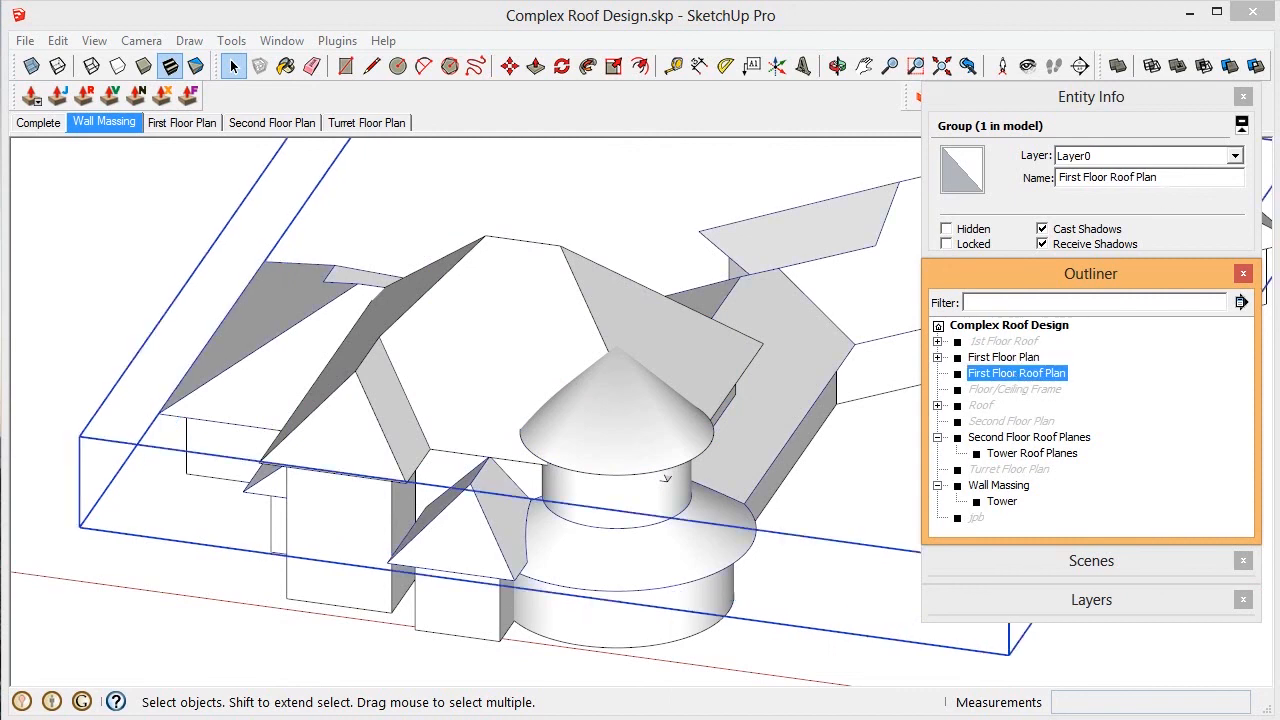
left_click(1172, 178)
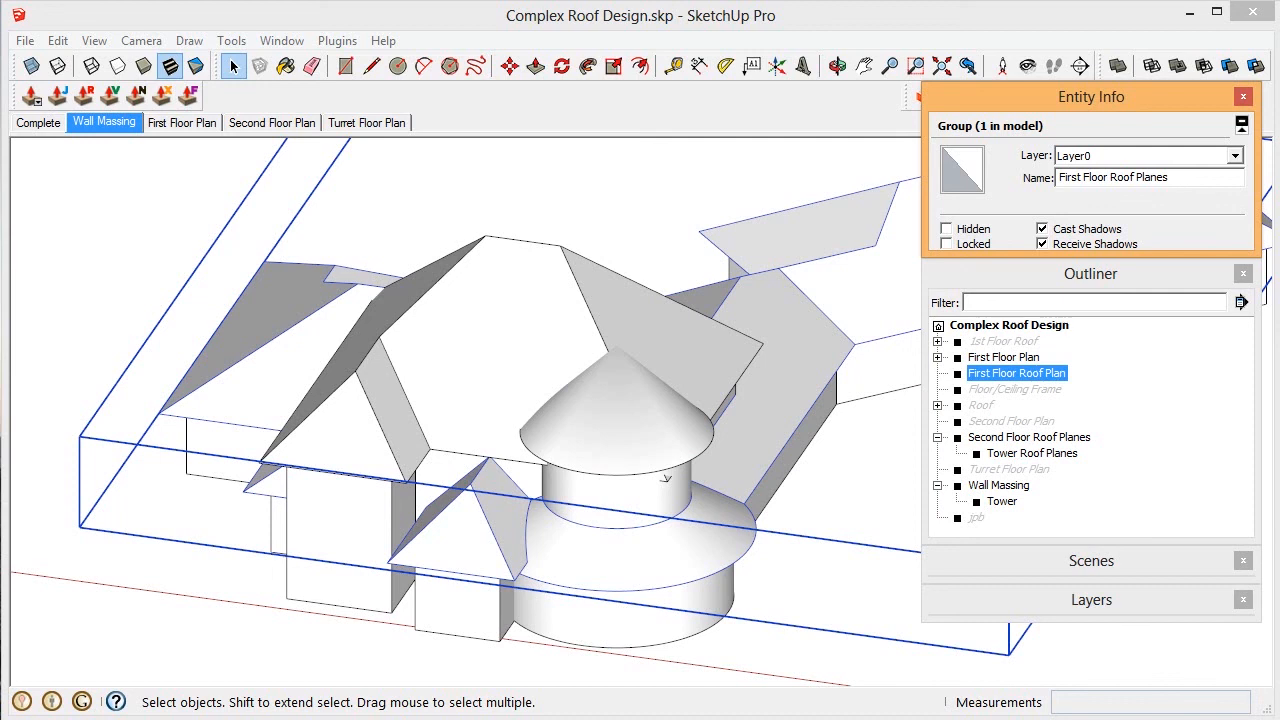
left_click(997, 380)
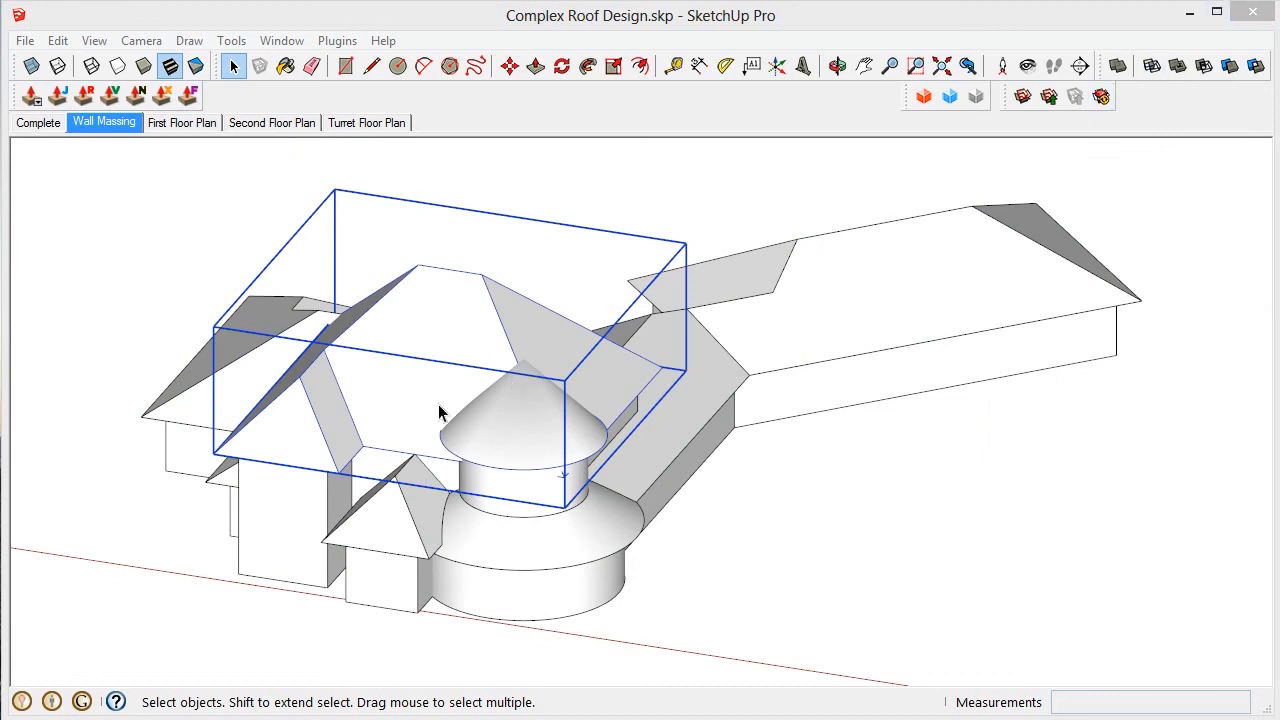
Step: Examine the junction where the second-floor roof's eave corner meets the peak of the first-floor hip roof
middle_click_drag(443, 423, 1117, 354)
scroll(658, 485, "up", 5)
middle_click_drag(500, 446, 623, 434)
scroll(640, 440, "down", 5)
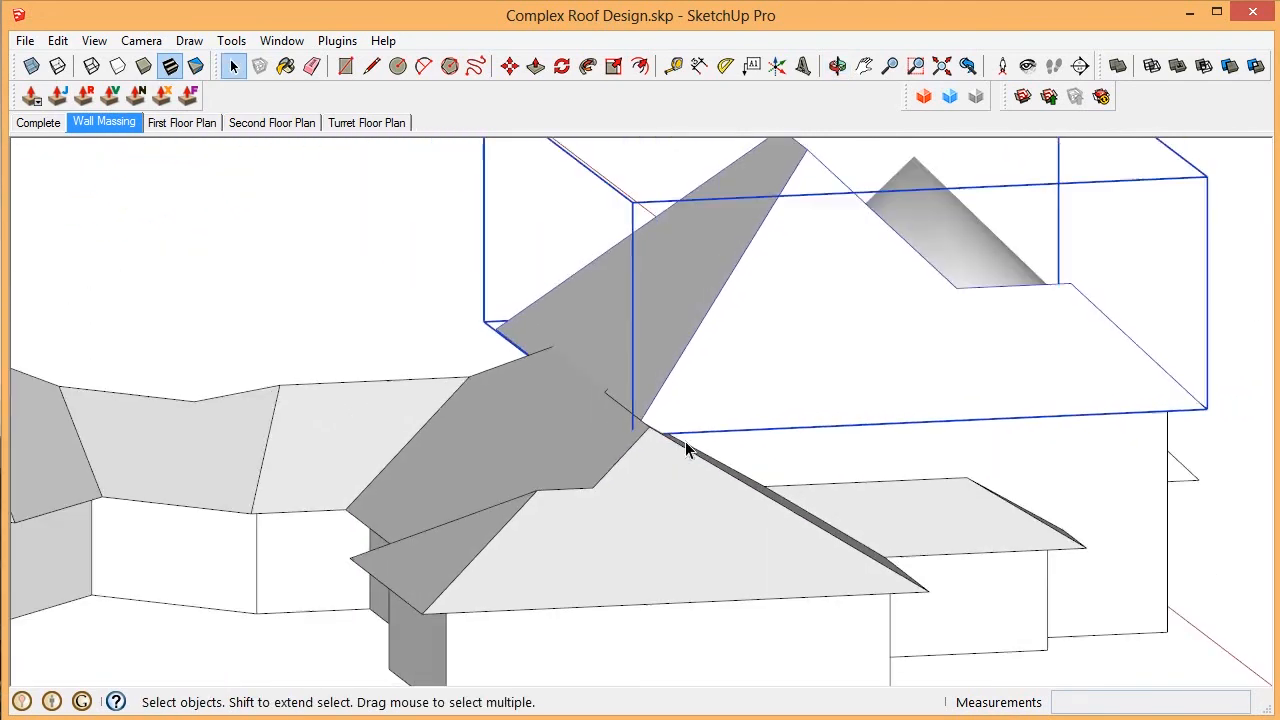
scroll(615, 450, "up", 5)
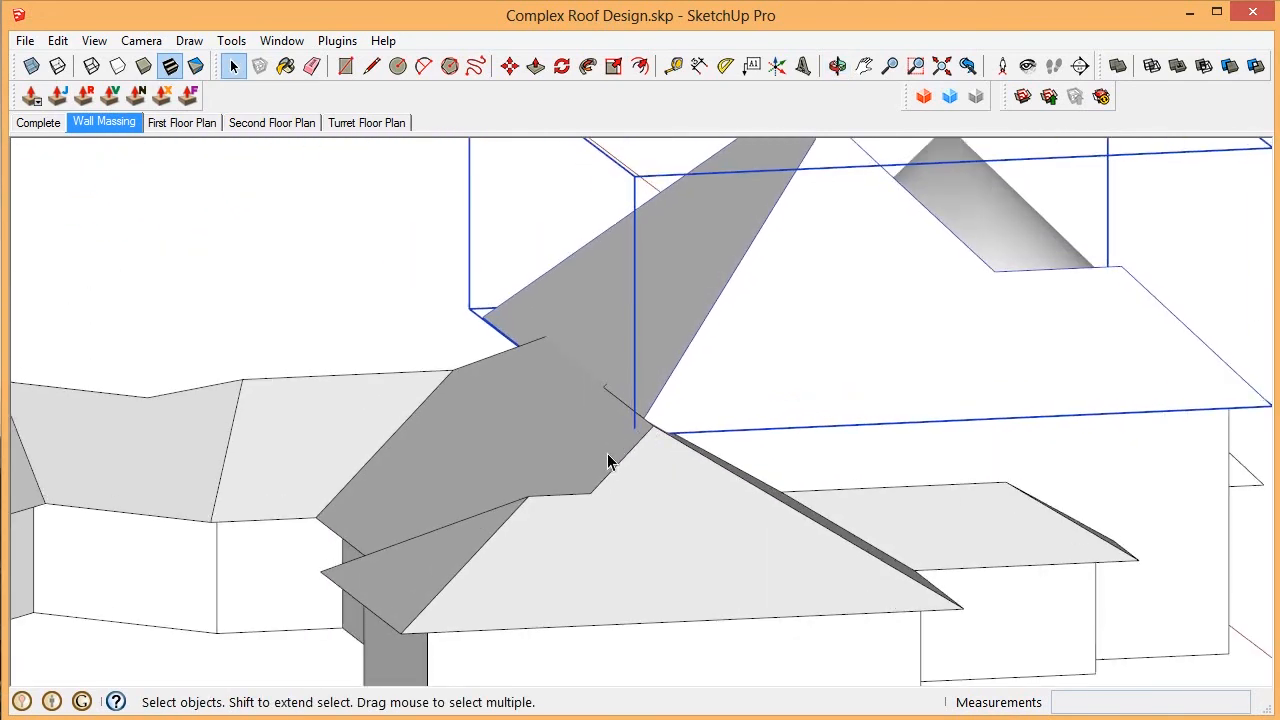
middle_click_drag(643, 394, 666, 413)
scroll(710, 357, "up", 2)
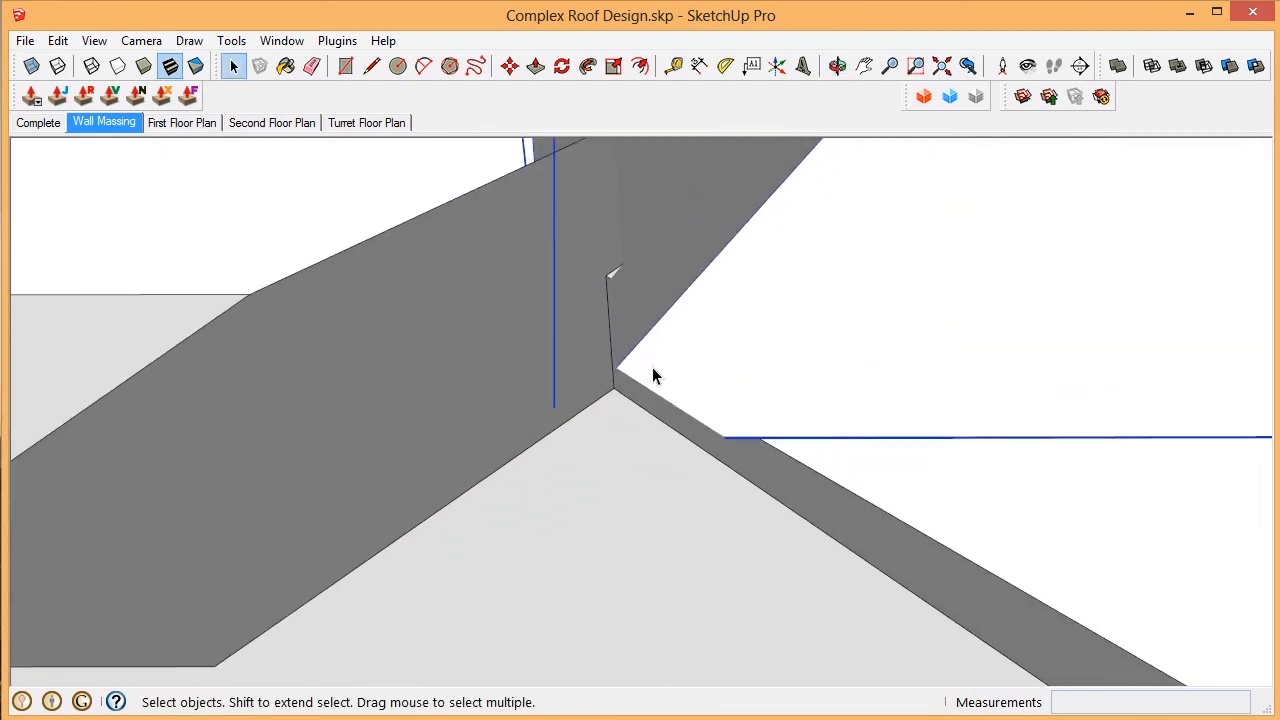
middle_click_drag(718, 362, 690, 361)
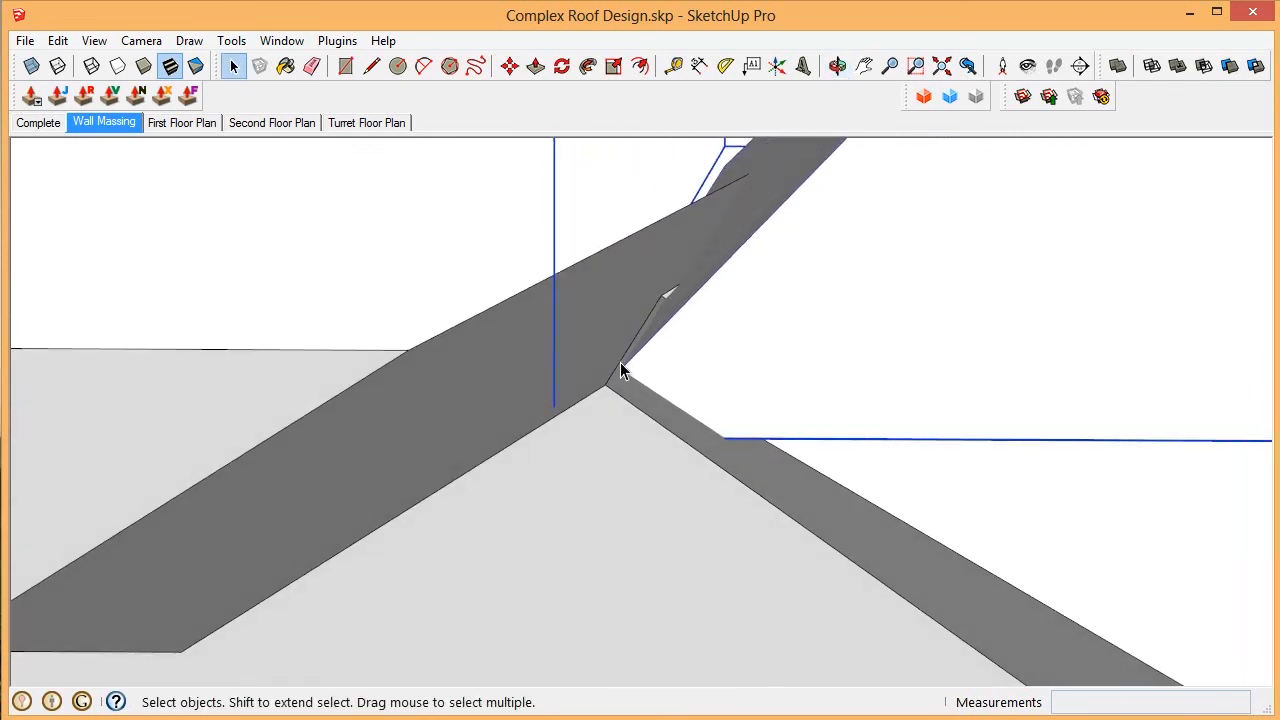
scroll(624, 362, "down", 5)
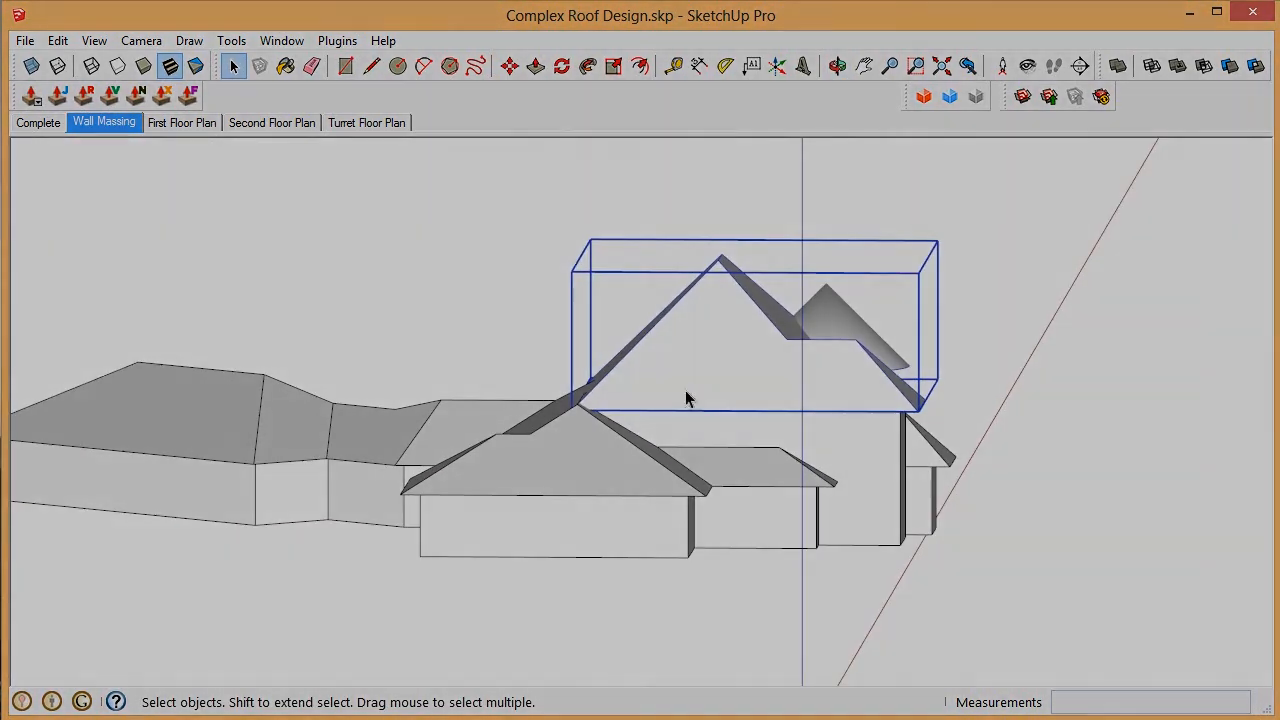
middle_click_drag(686, 395, 557, 403)
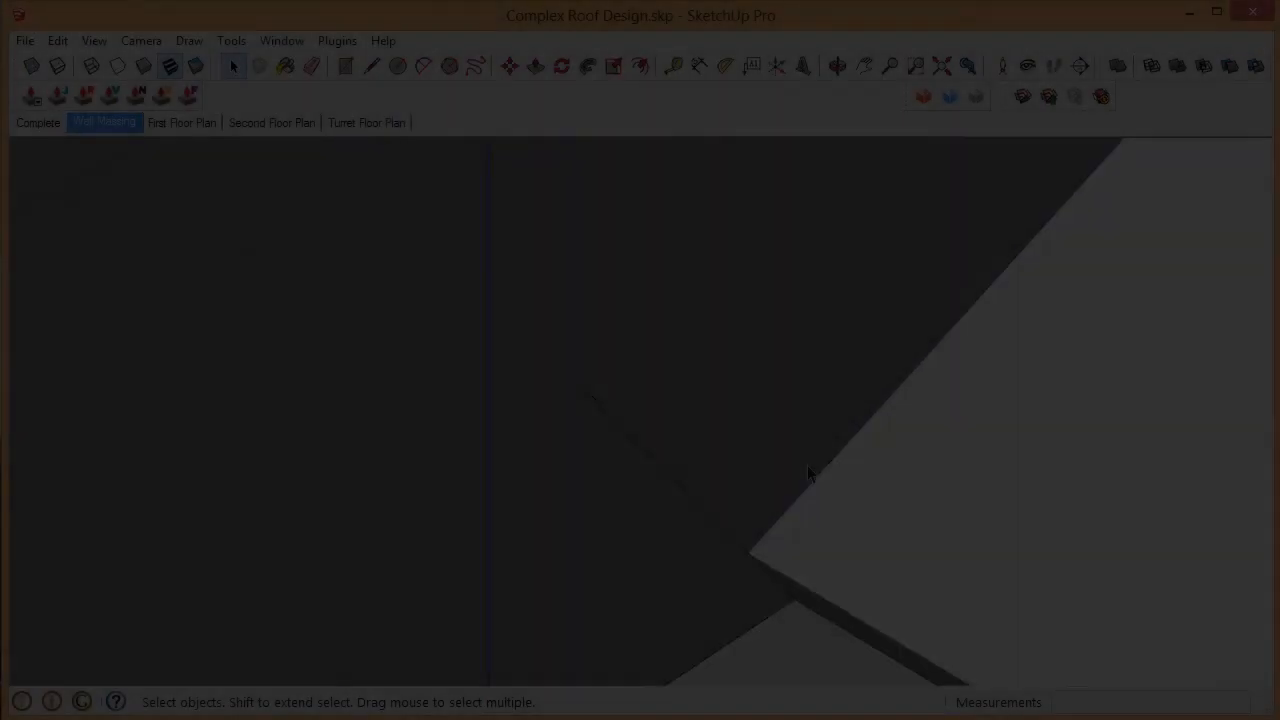
scroll(819, 443, "down", 6)
middle_click_drag(876, 443, 686, 513)
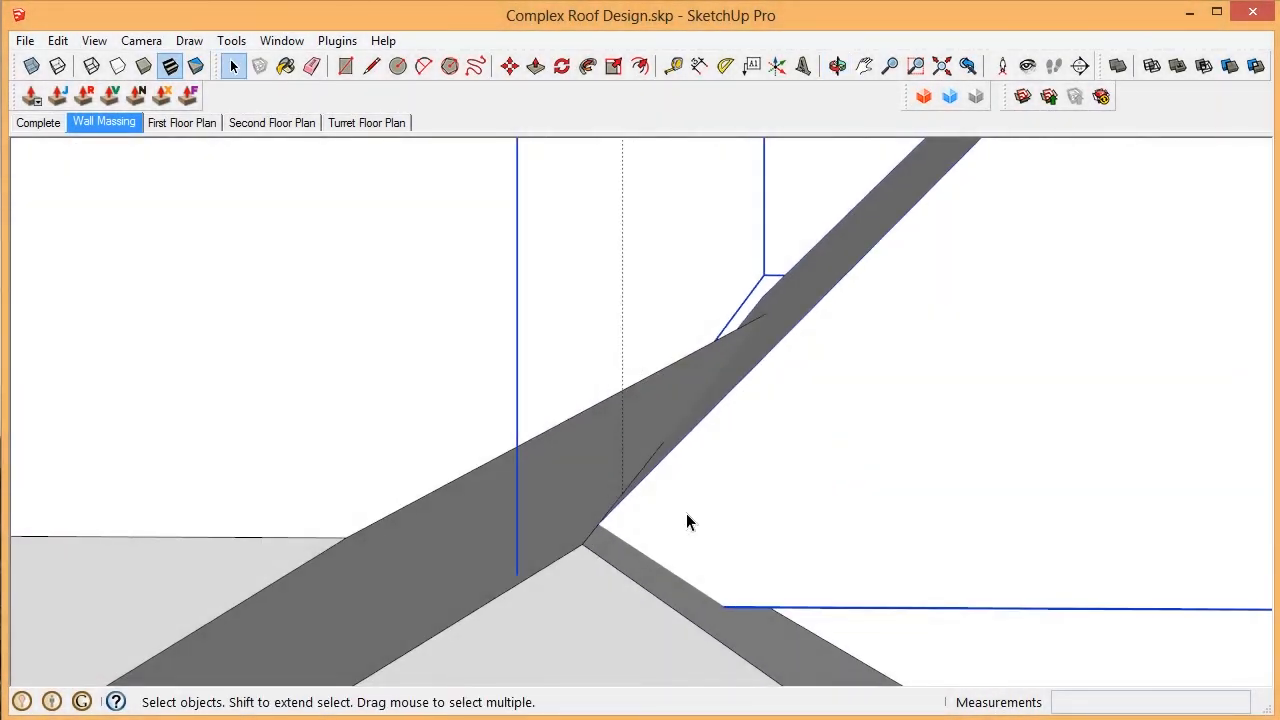
Step: Inspect the roof intersection up close from another angle and compare it with the whole house
scroll(534, 531, "up", 6)
middle_click_drag(519, 544, 526, 557)
scroll(808, 286, "down", 6)
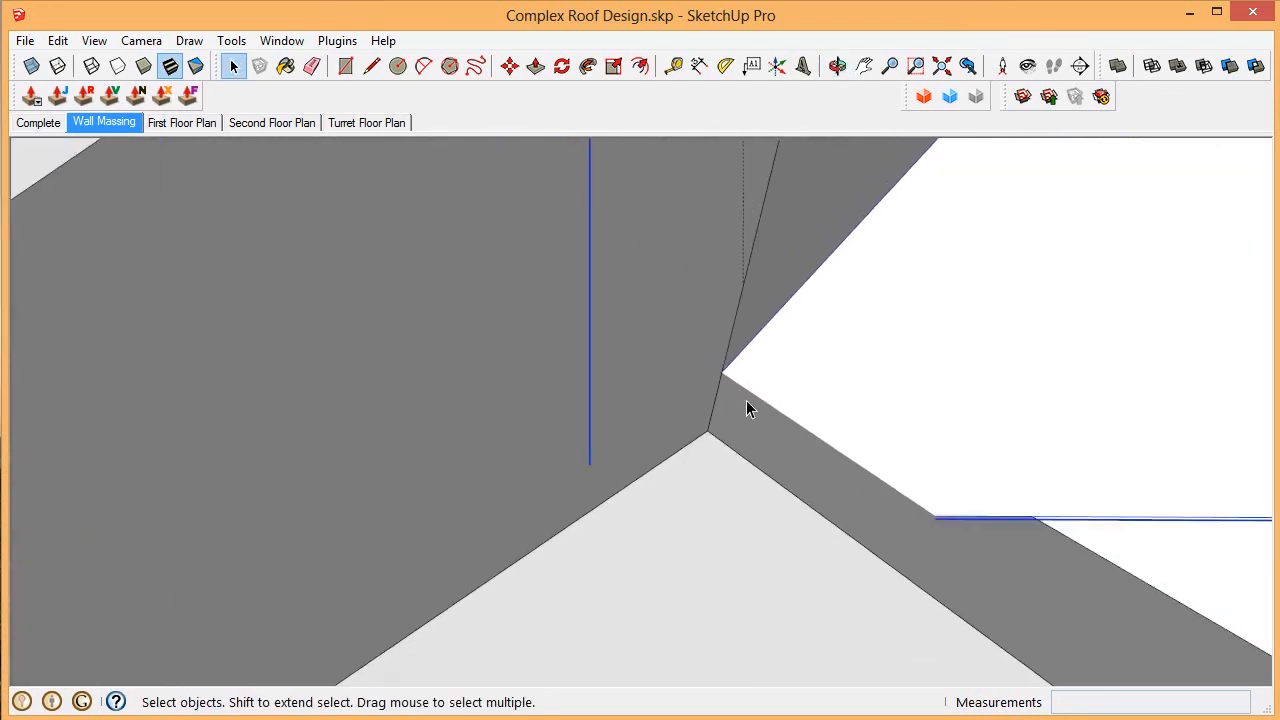
scroll(820, 435, "down", 6)
middle_click_drag(856, 408, 827, 418)
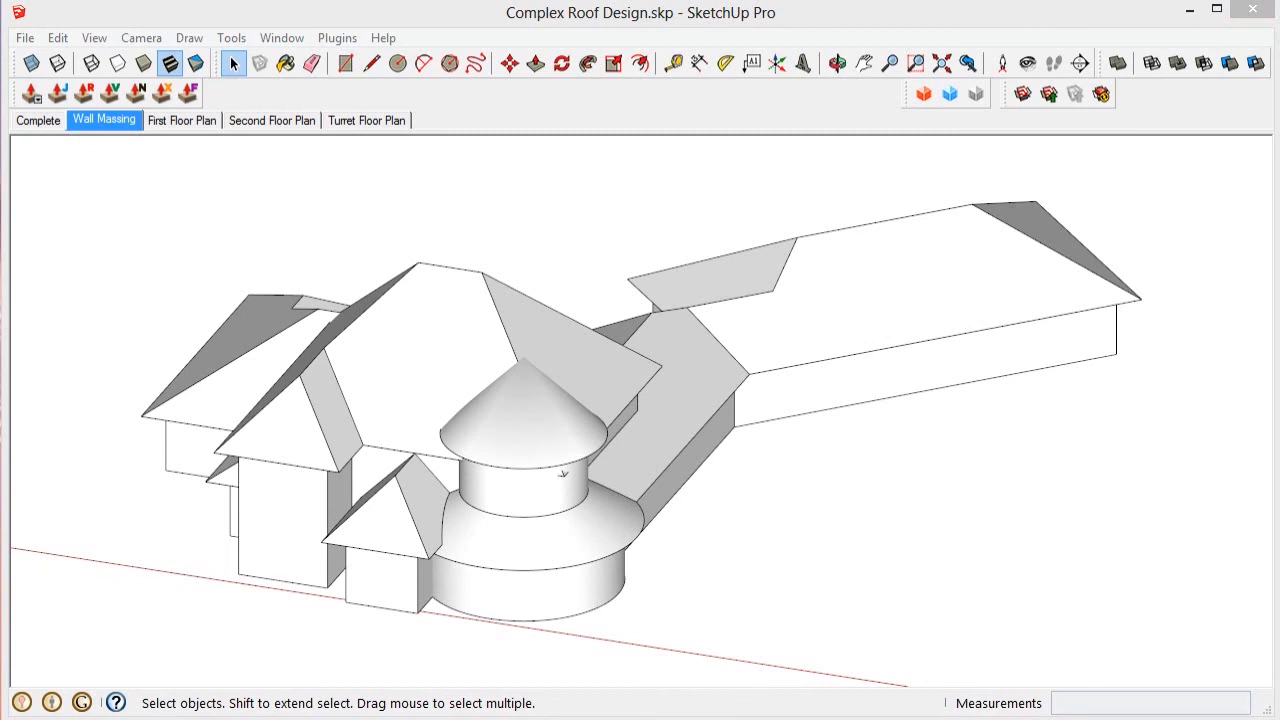
Step: Hide the First Floor Plan, Second Floor Roof Planes and Wall Massing groups
left_click_drag(1279, 192, 920, 190)
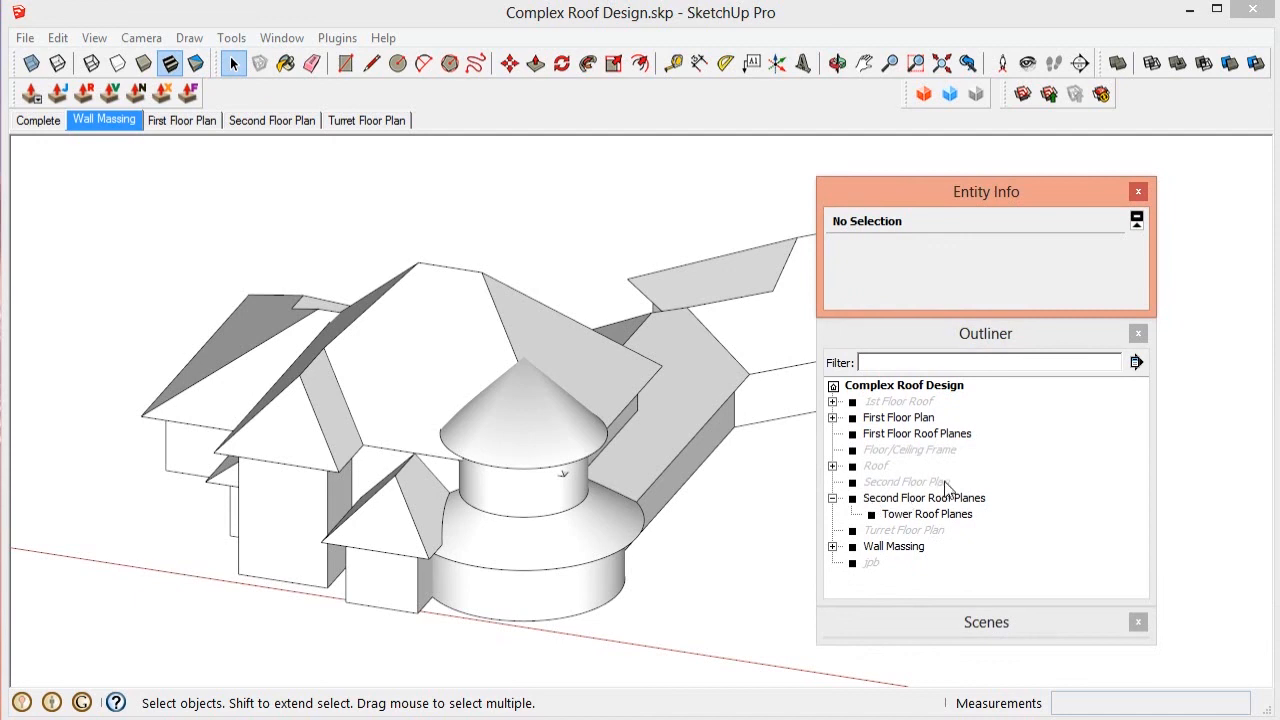
left_click(900, 418)
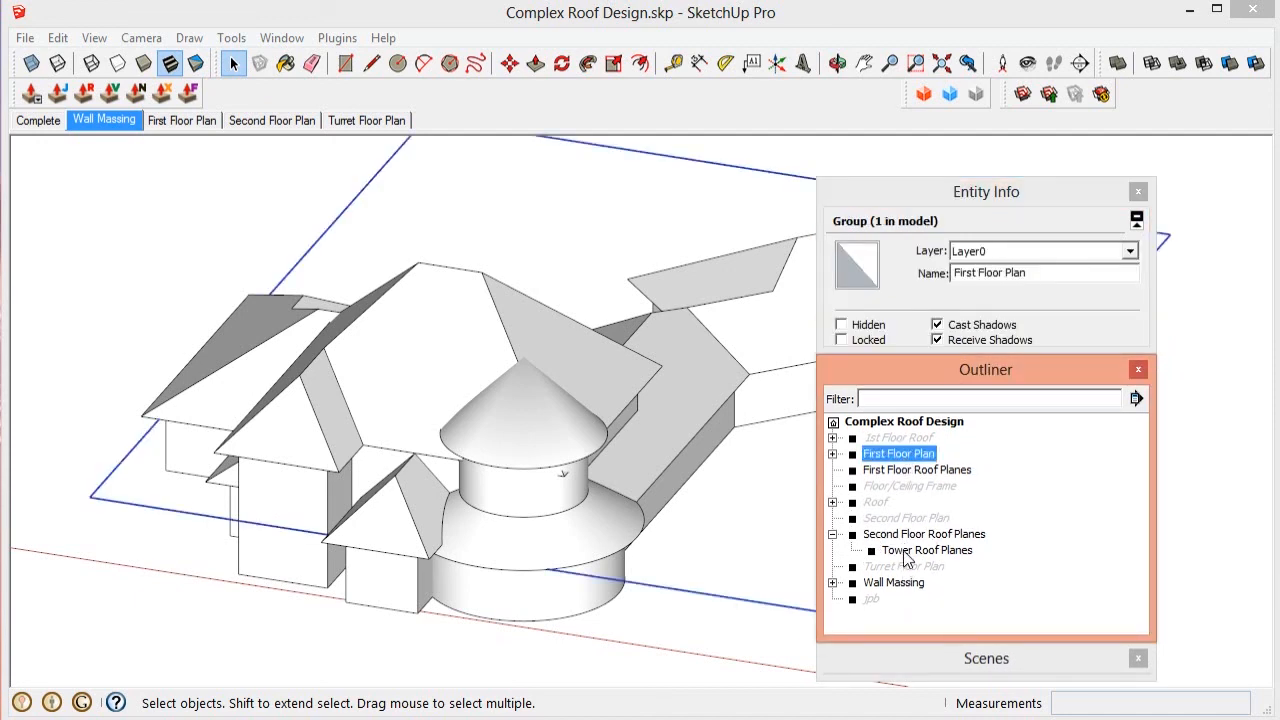
left_click(898, 536, "ctrl")
left_click(898, 583, "ctrl")
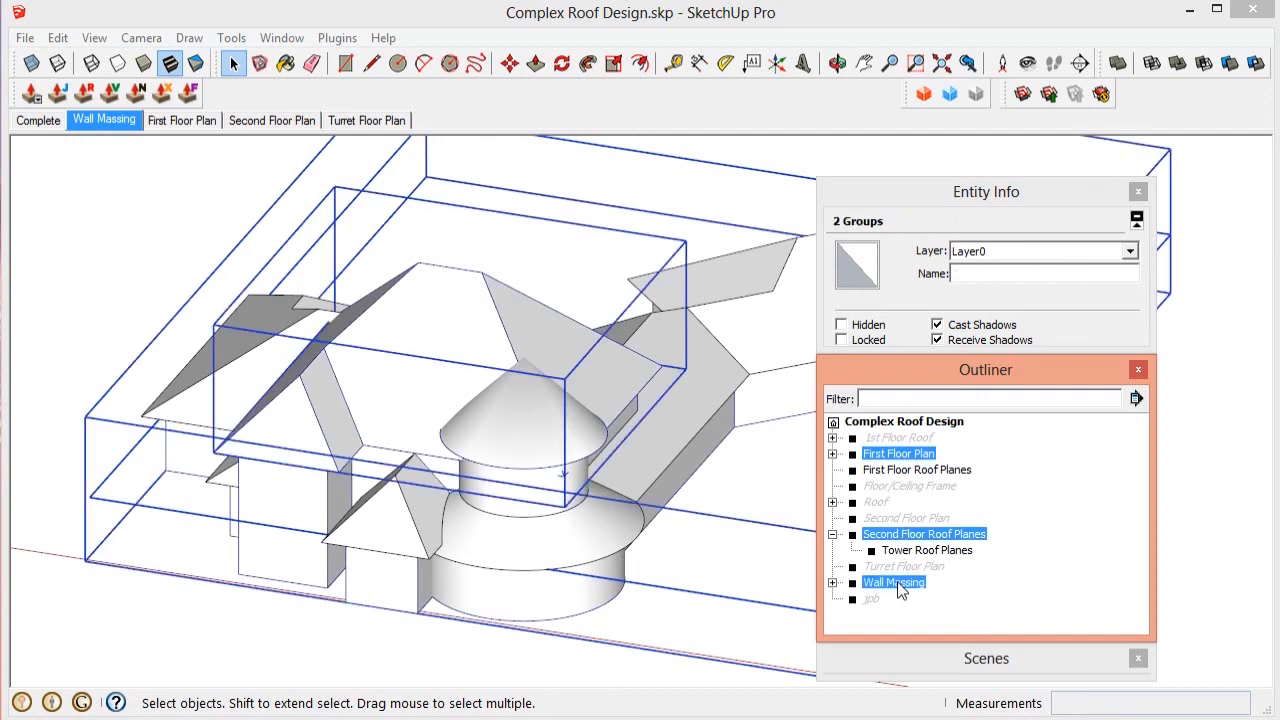
right_click(899, 585)
left_click(971, 396)
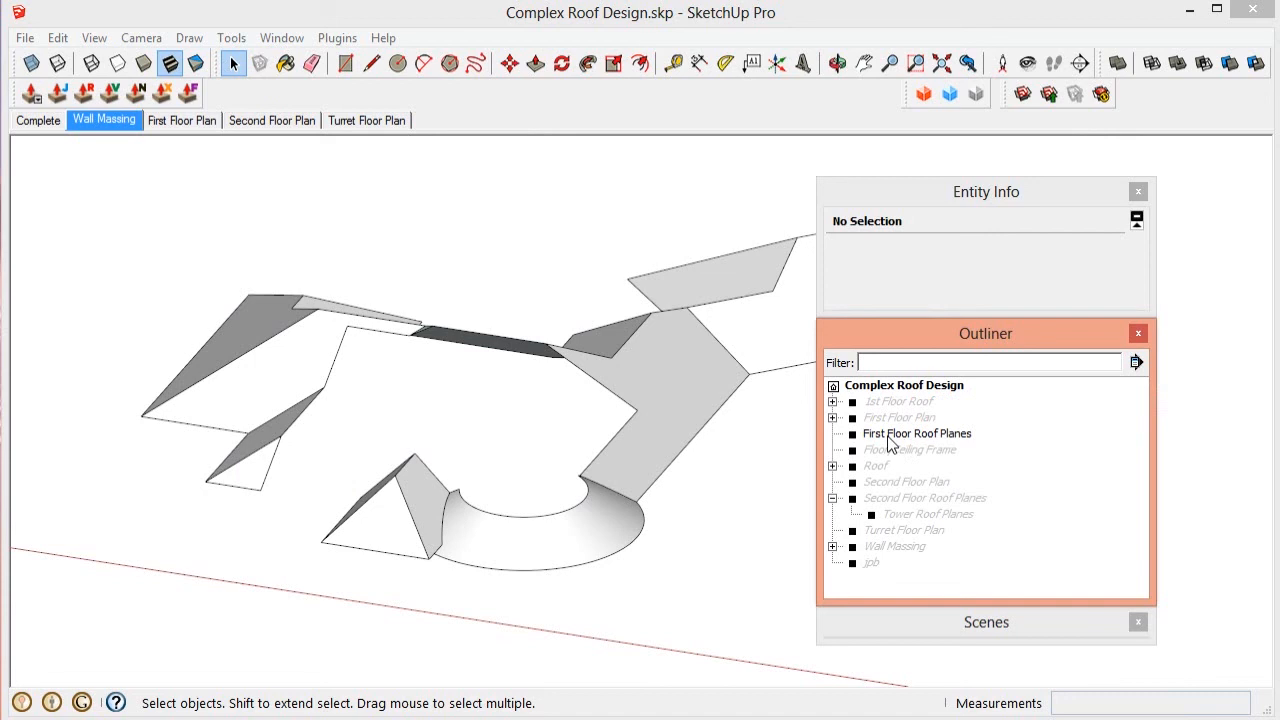
Step: Duplicate the First Floor Roof Planes group in place
left_click(887, 436)
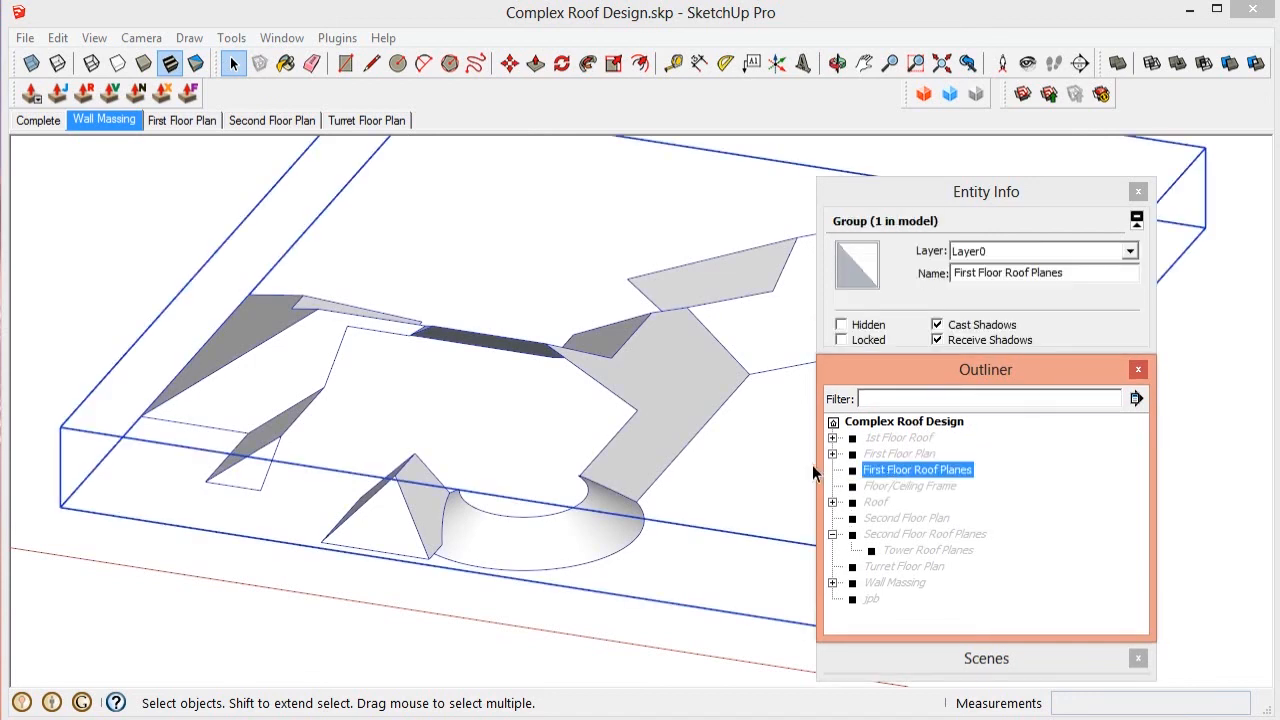
left_click(58, 40)
left_click(58, 38)
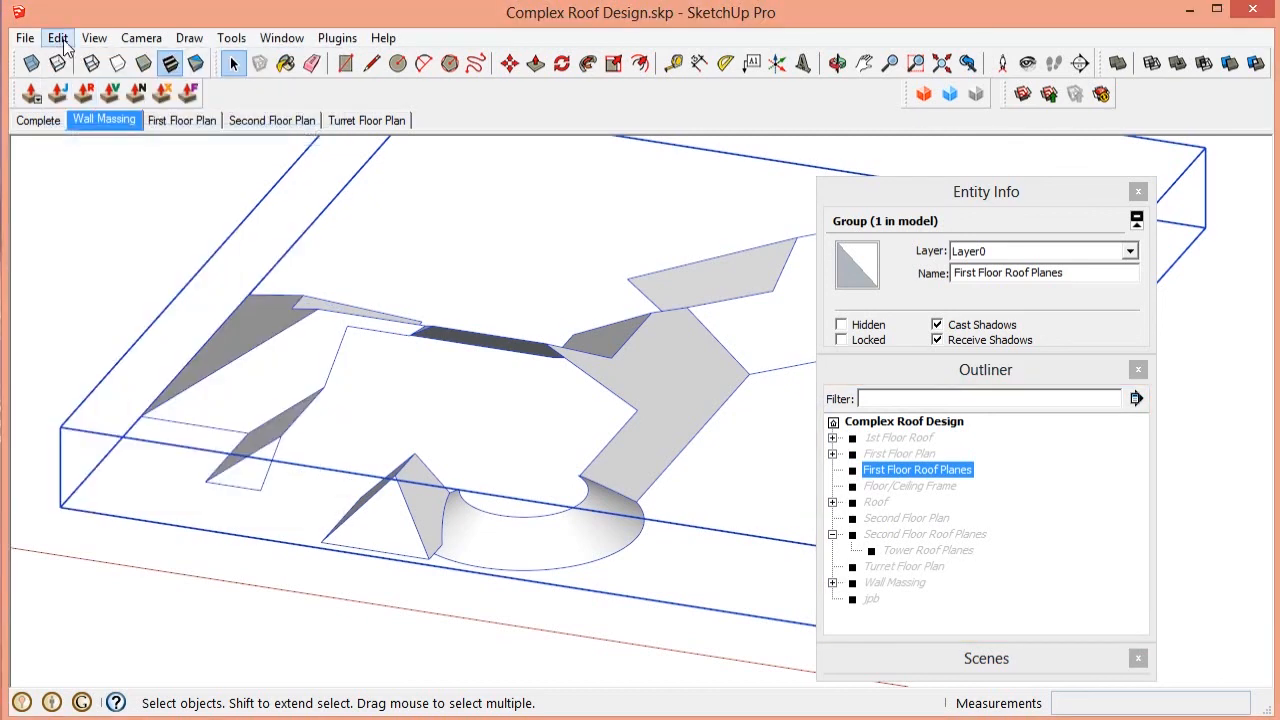
left_click(58, 38)
left_click(112, 178)
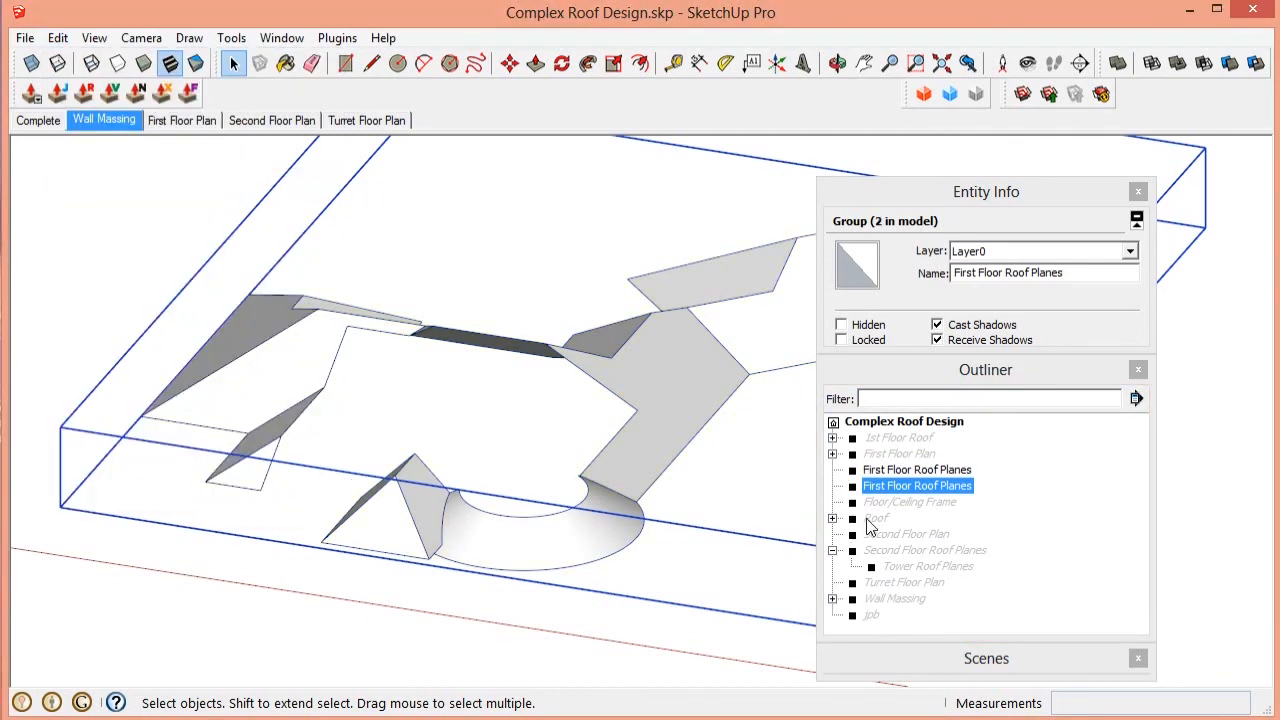
Step: Hide the duplicate First Floor Roof Planes group and select the one that is still visible
right_click(881, 487)
left_click(947, 370)
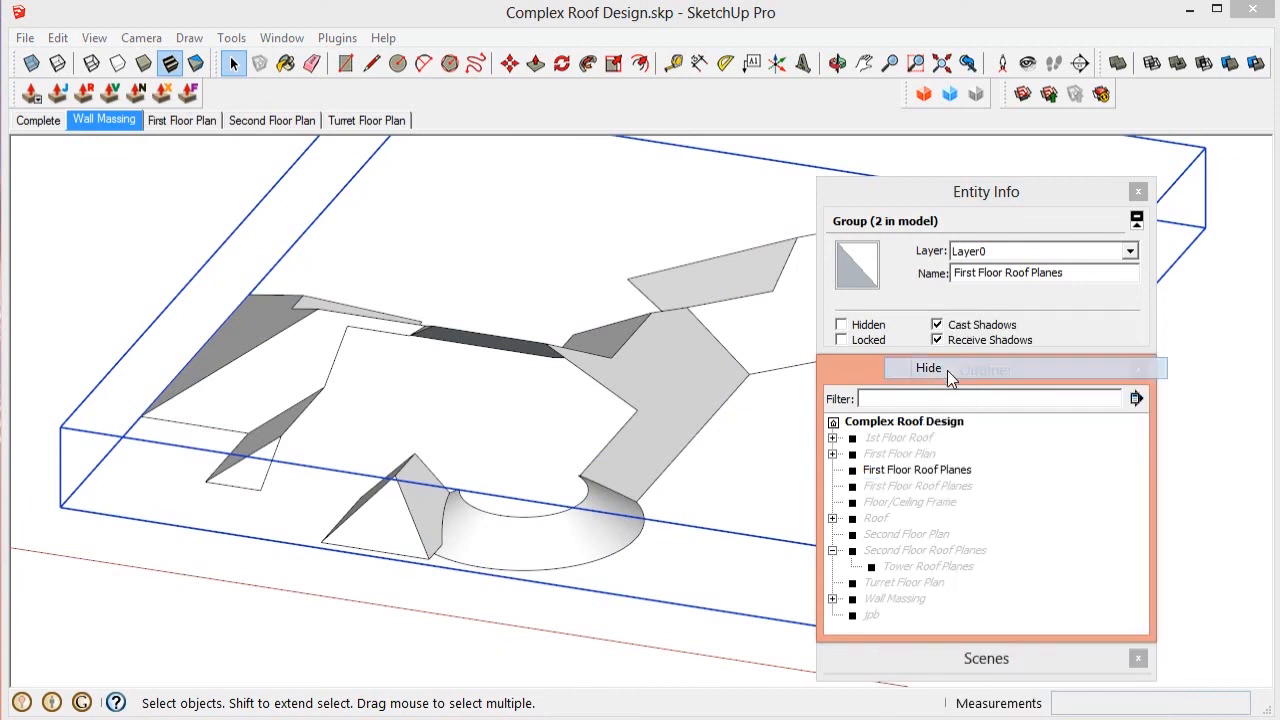
right_click(947, 370)
left_click(891, 436)
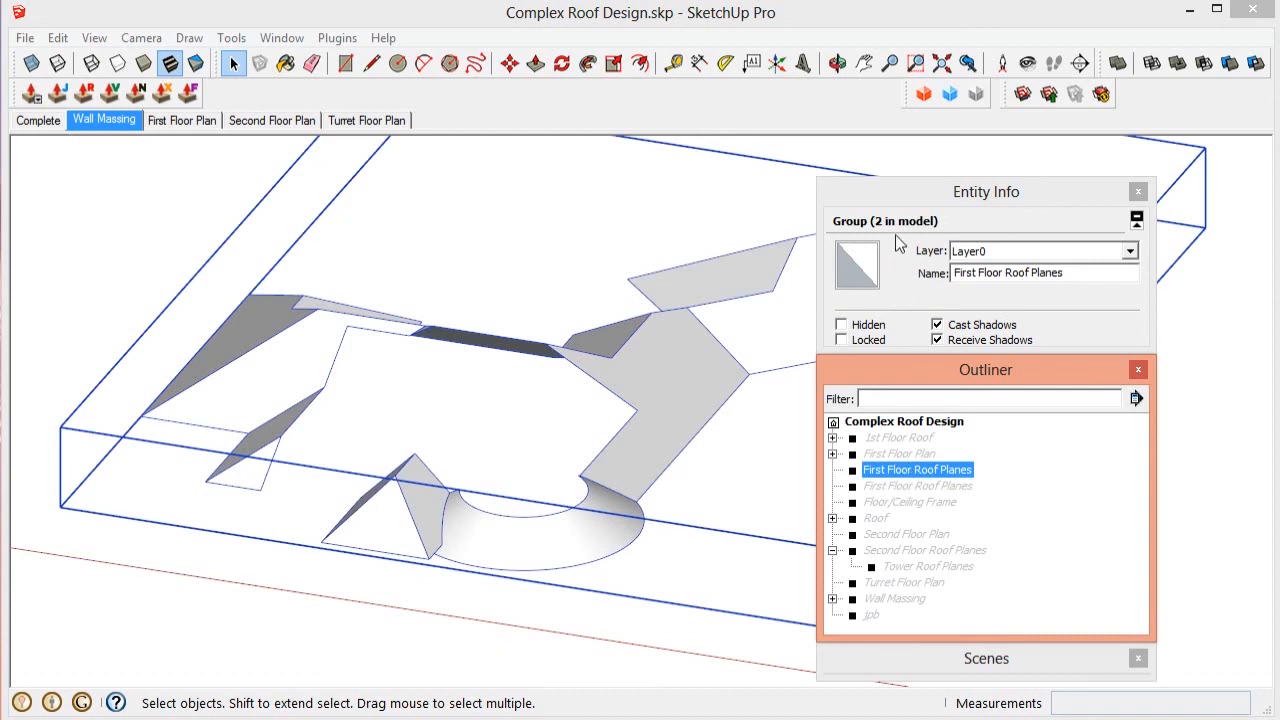
Step: Examine the isolated first-floor roof planes from all sides, including the edges where they meet
left_click_drag(926, 198, 1279, 205)
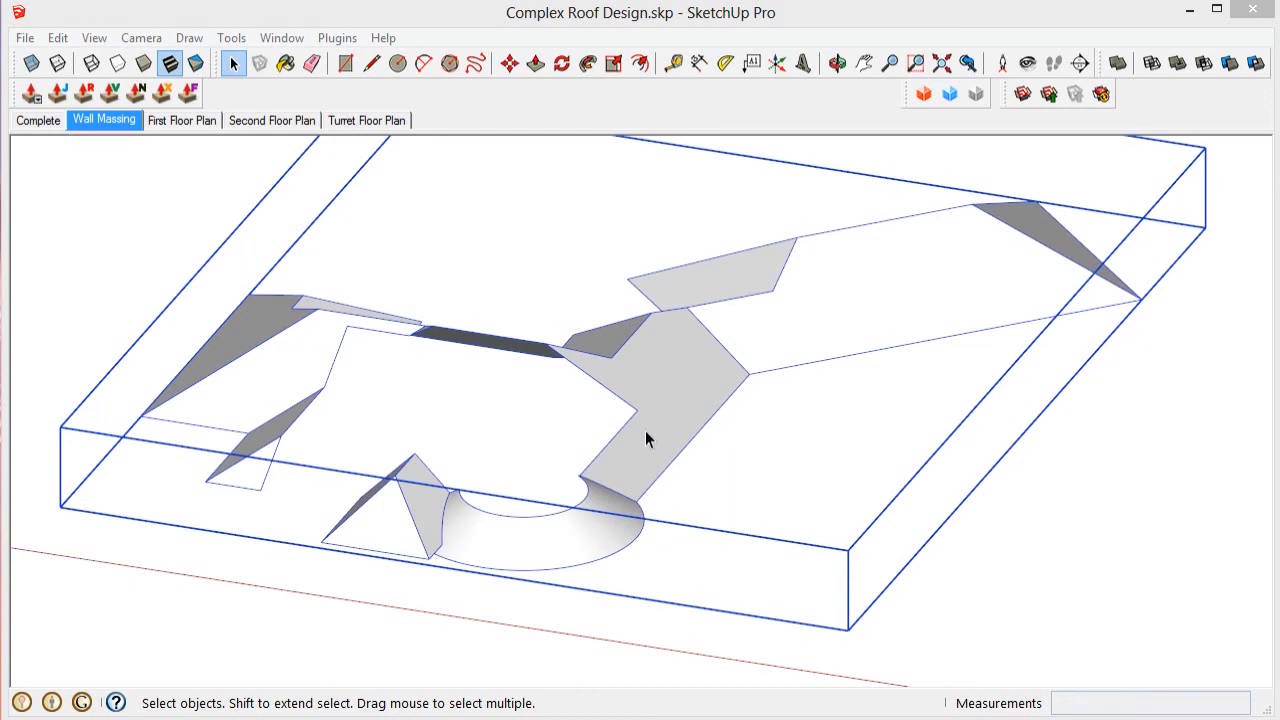
middle_click_drag(645, 438, 810, 313)
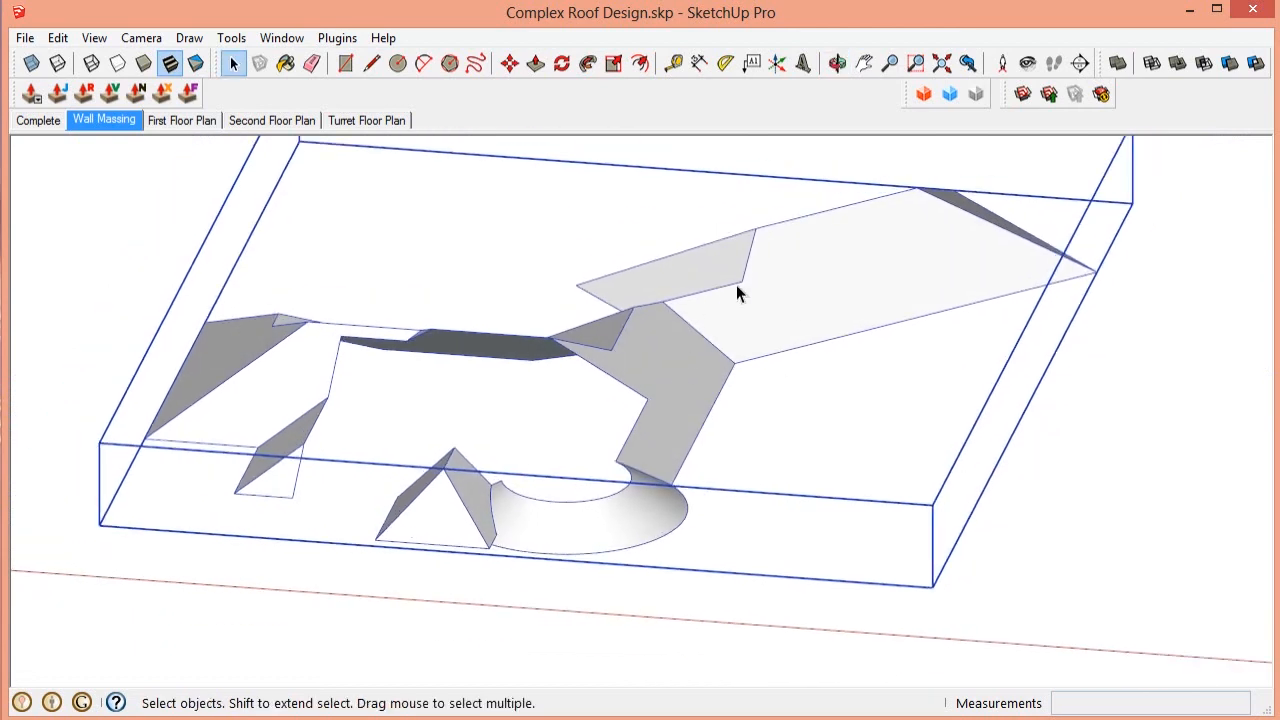
scroll(715, 320, "down", 2)
middle_click_drag(694, 351, 1046, 297)
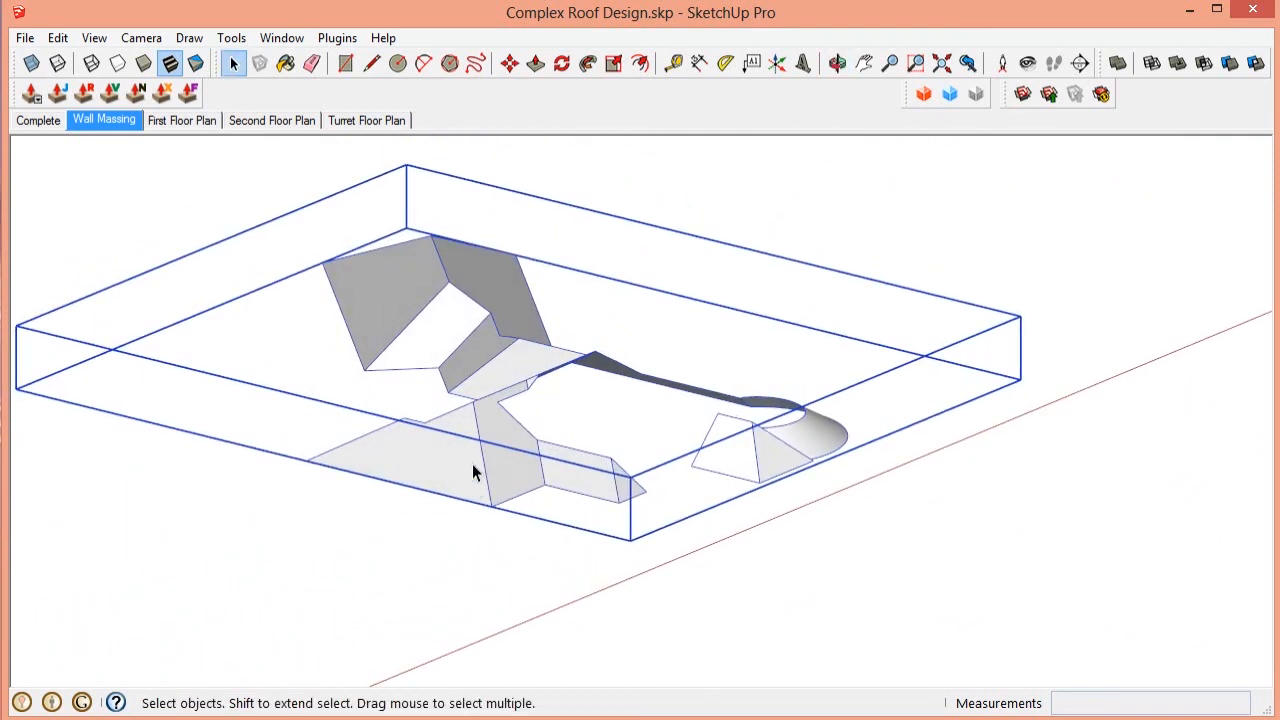
middle_click_drag(471, 469, 852, 440)
scroll(725, 480, "up", 4)
middle_click_drag(725, 480, 654, 557)
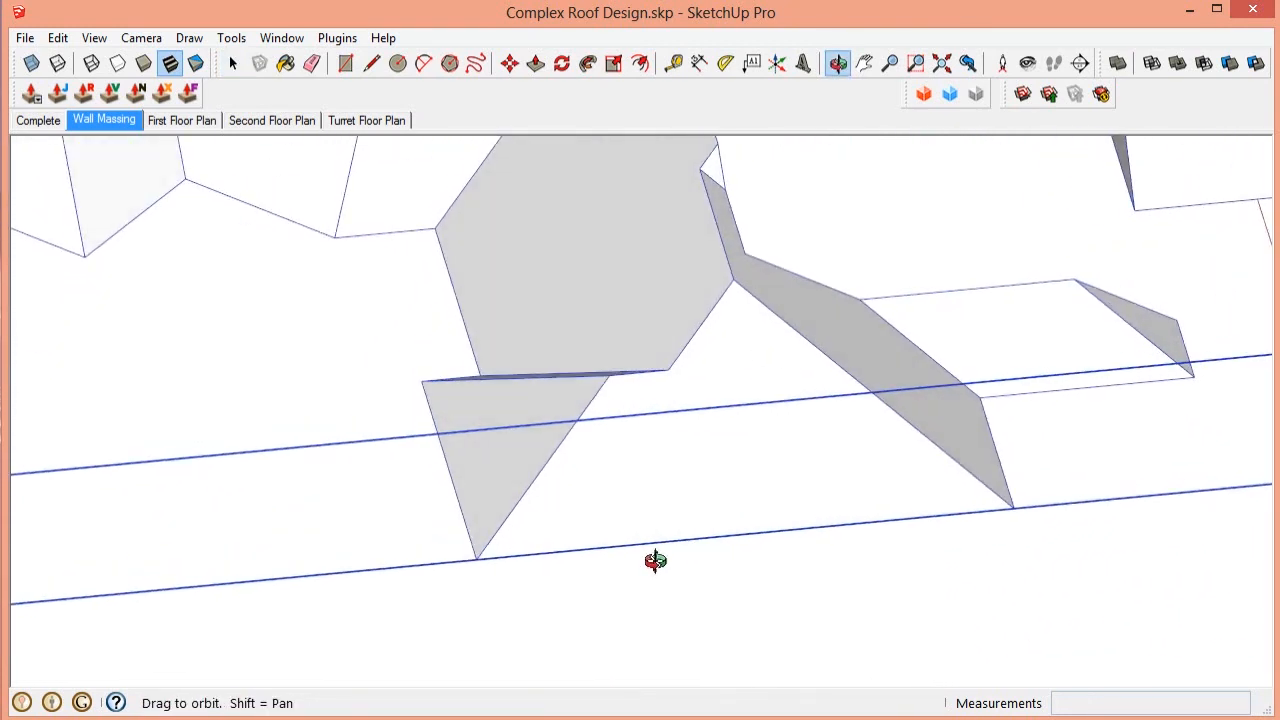
scroll(694, 523, "down", 4)
scroll(723, 420, "down", 5)
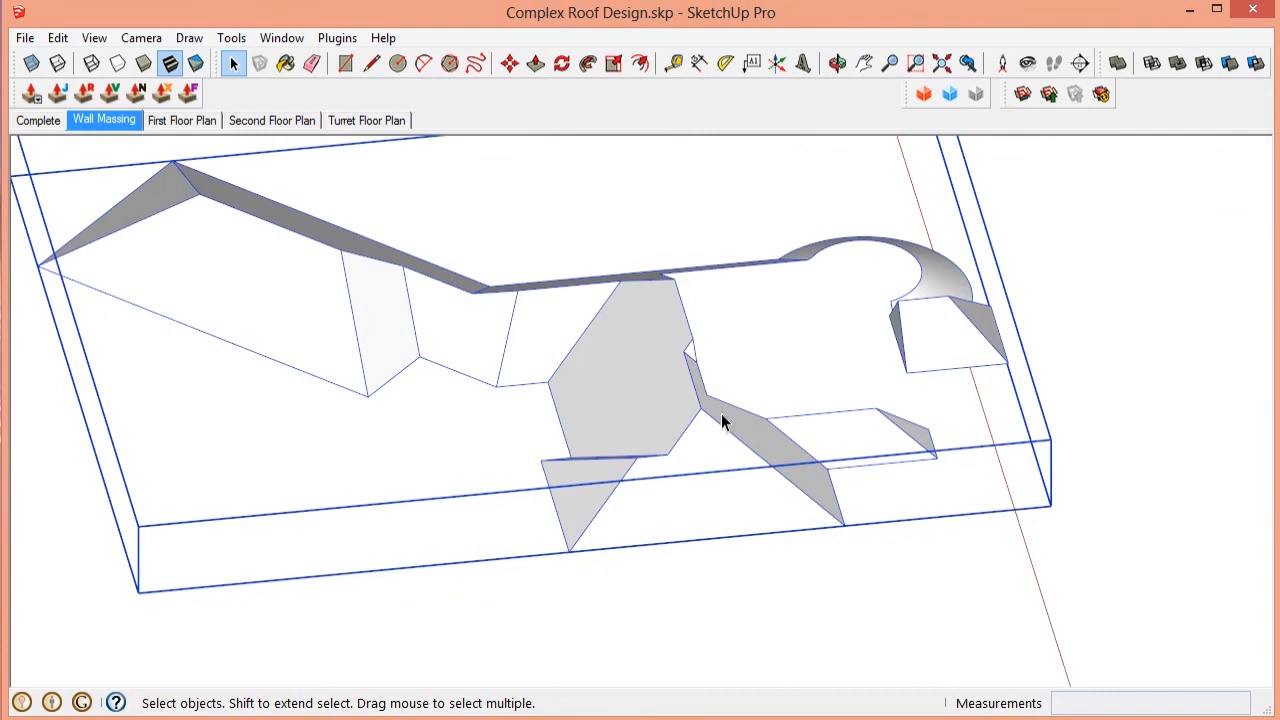
middle_click_drag(706, 463, 858, 405)
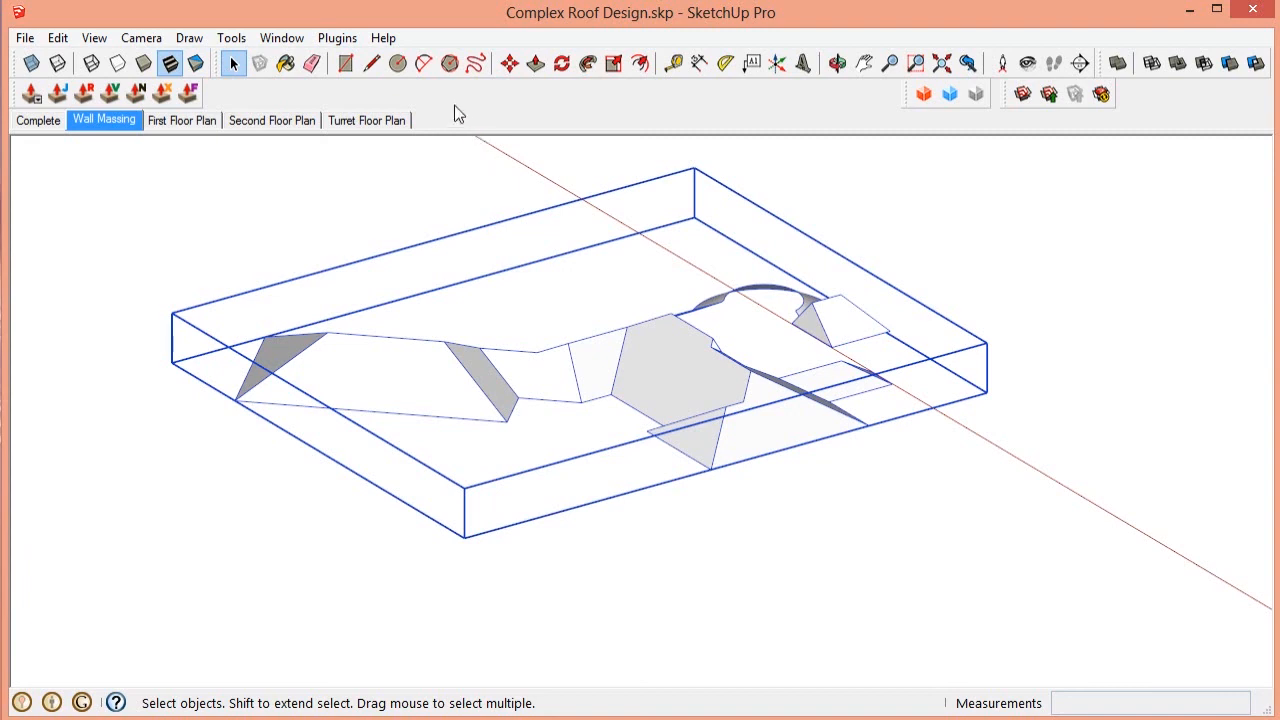
Step: Create a 50 x 50 ft work plane with a 5 ft grid, centred on the origin and aligned with the green axis
left_click(231, 38)
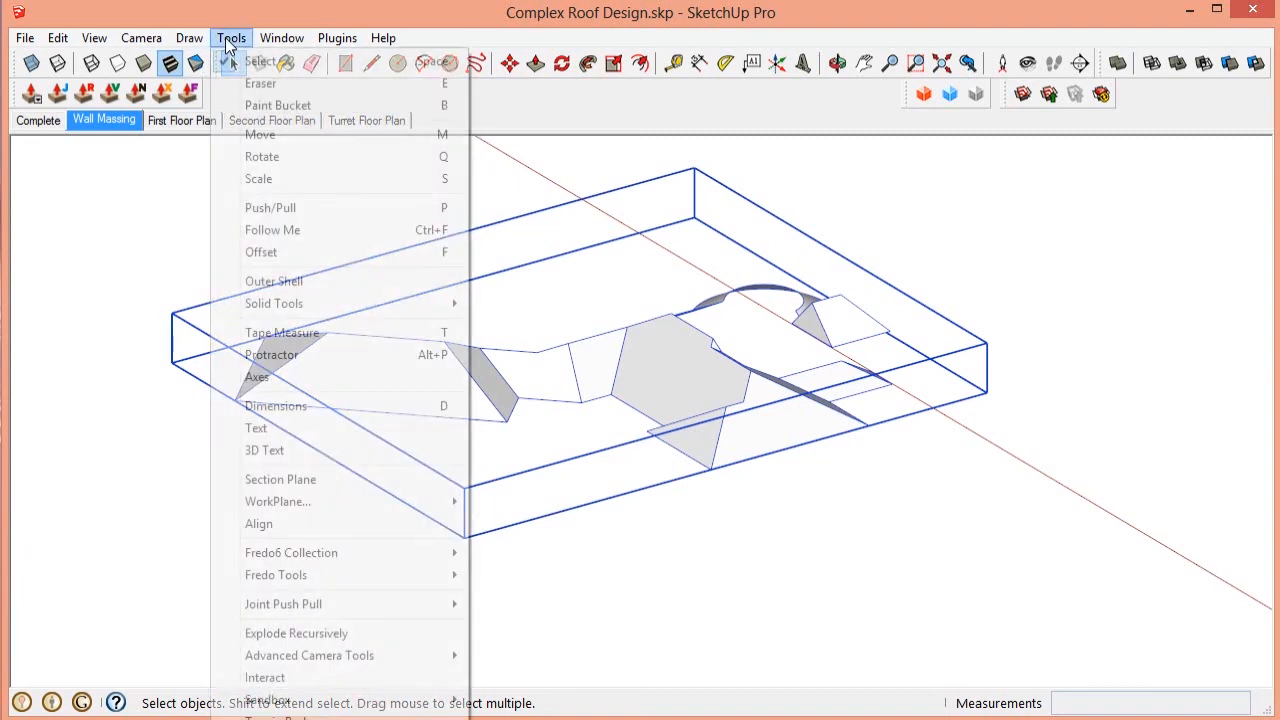
mouse_move(265, 505)
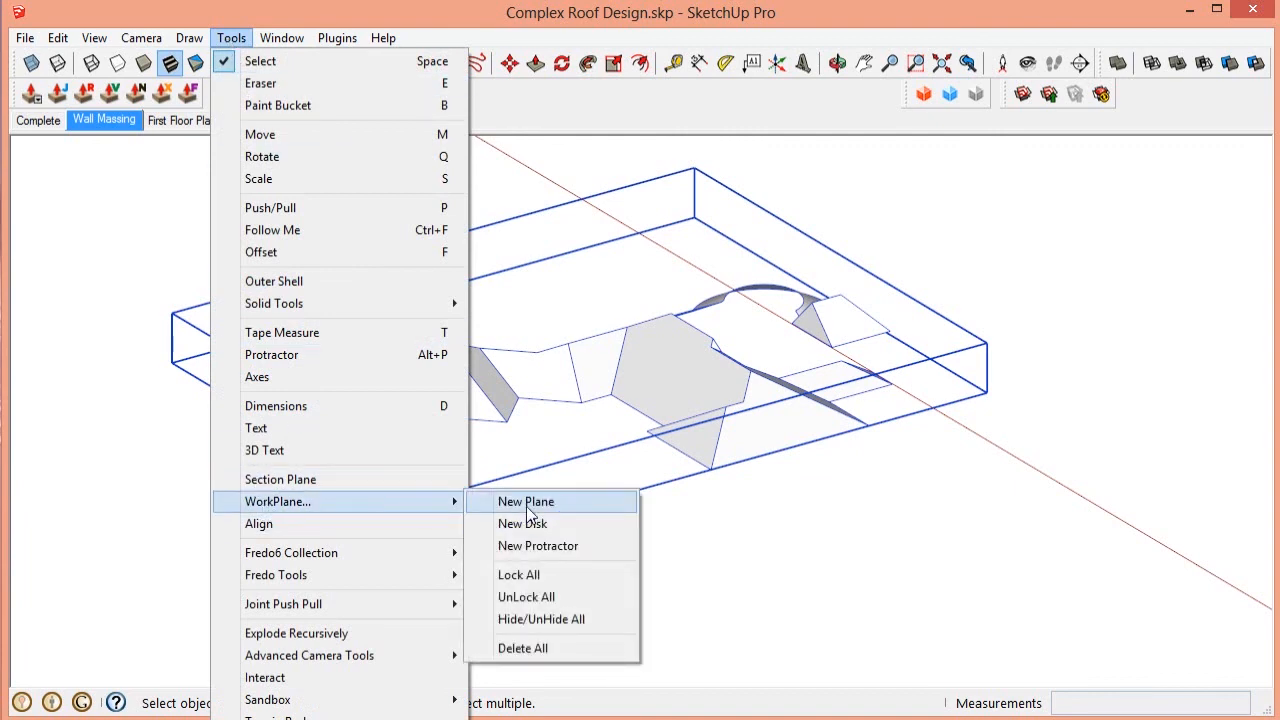
left_click(527, 503)
scroll(290, 400, "down", 5)
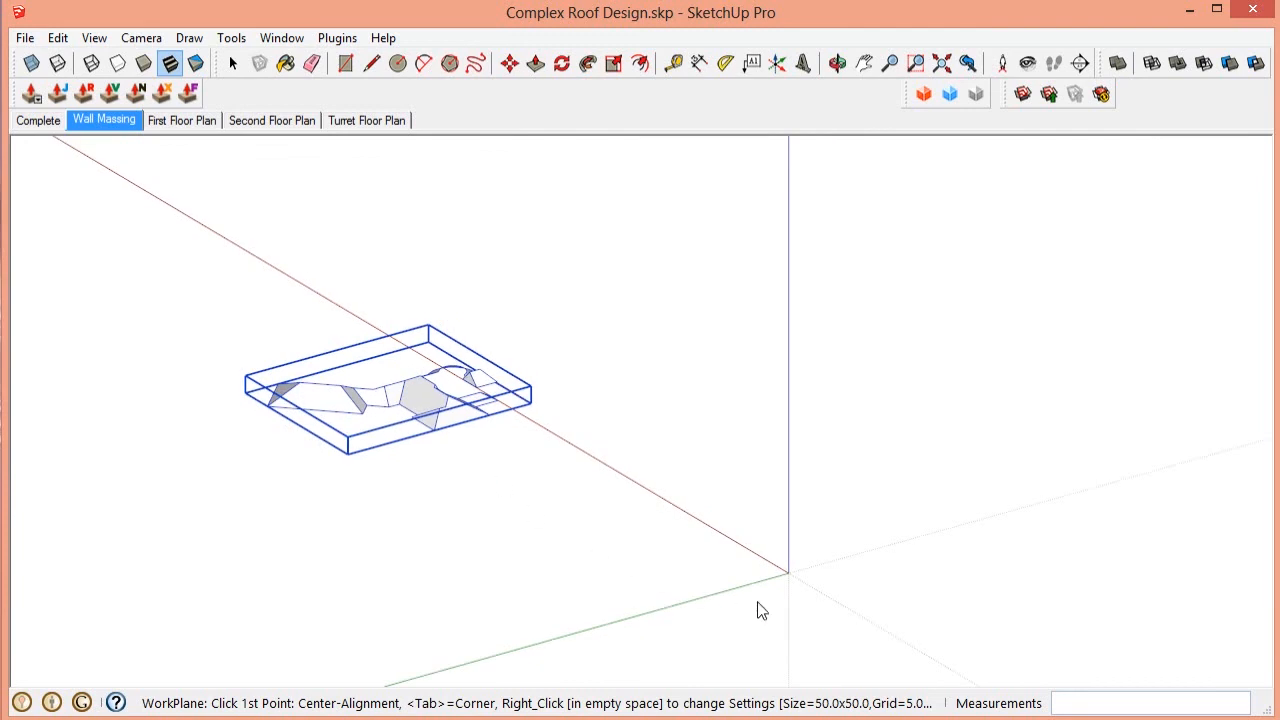
scroll(800, 600, "up", 4)
scroll(885, 545, "down", 3)
scroll(800, 560, "up", 3)
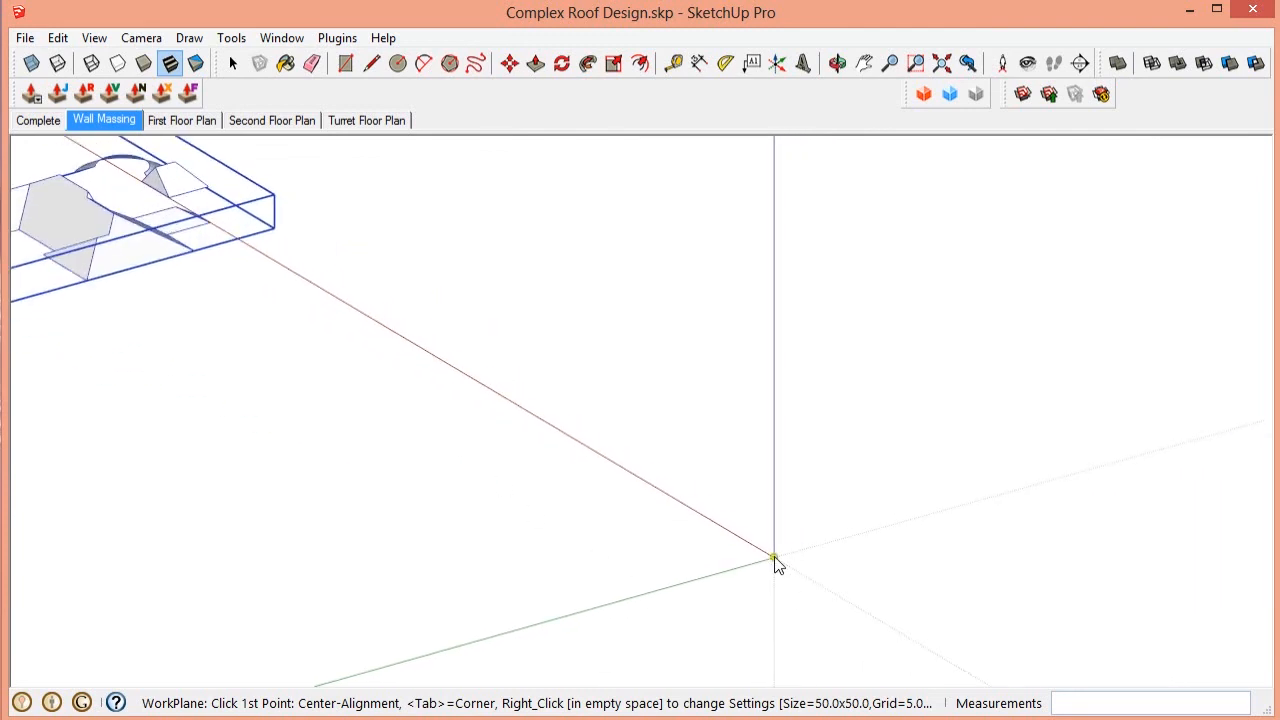
left_click(774, 558)
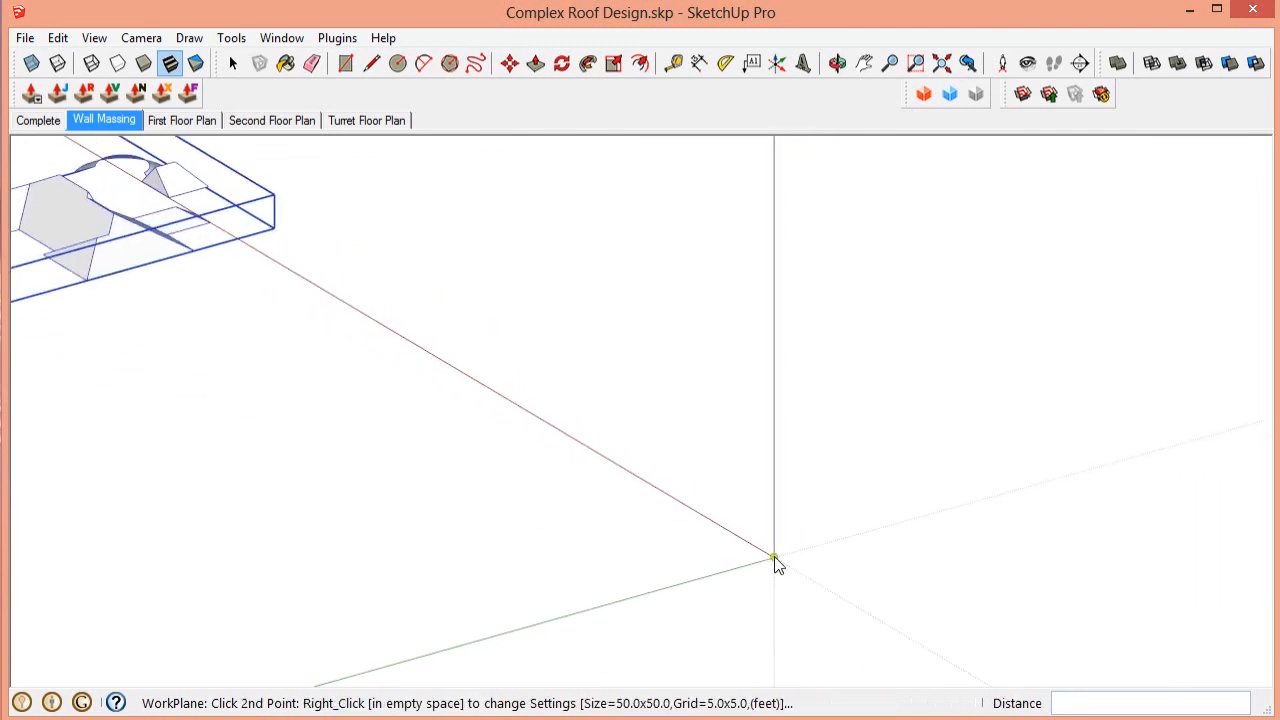
left_click(567, 618)
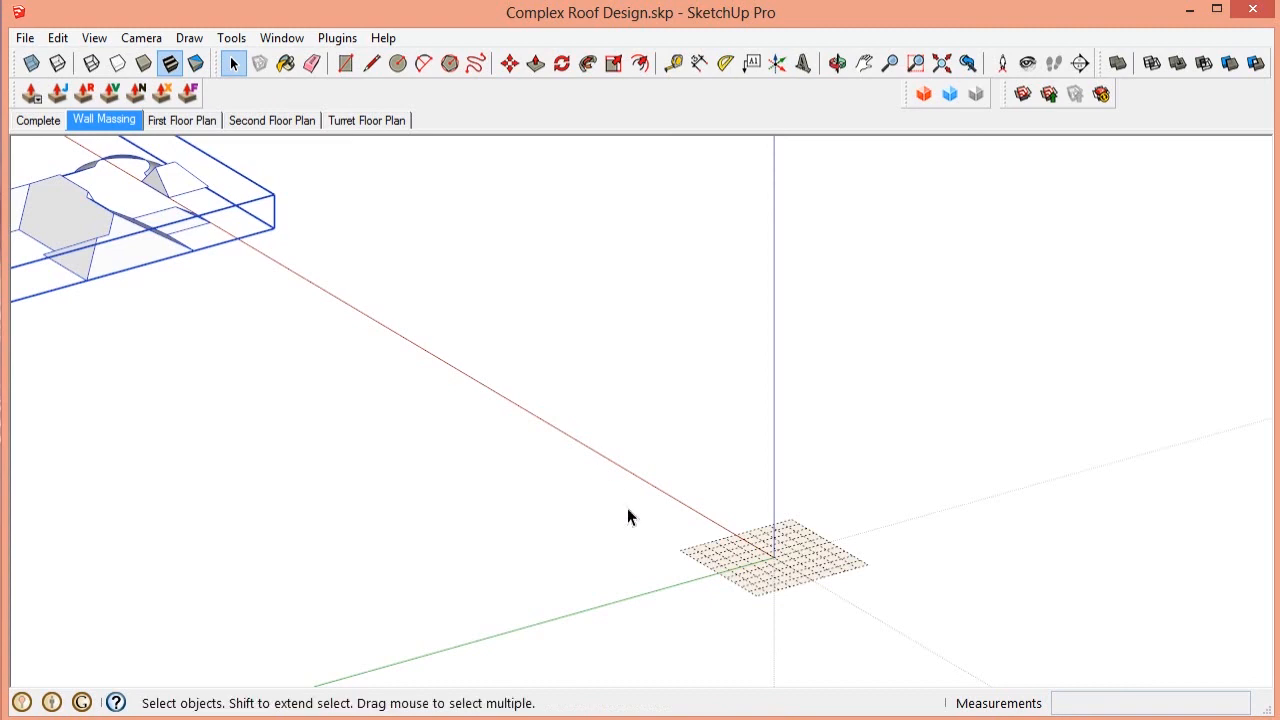
Step: Select the work plane and examine its position relative to the first-floor roof planes
left_click(802, 572)
key("o")
middle_click_drag(791, 576, 900, 474)
scroll(837, 541, "down", 3)
scroll(837, 541, "up", 4)
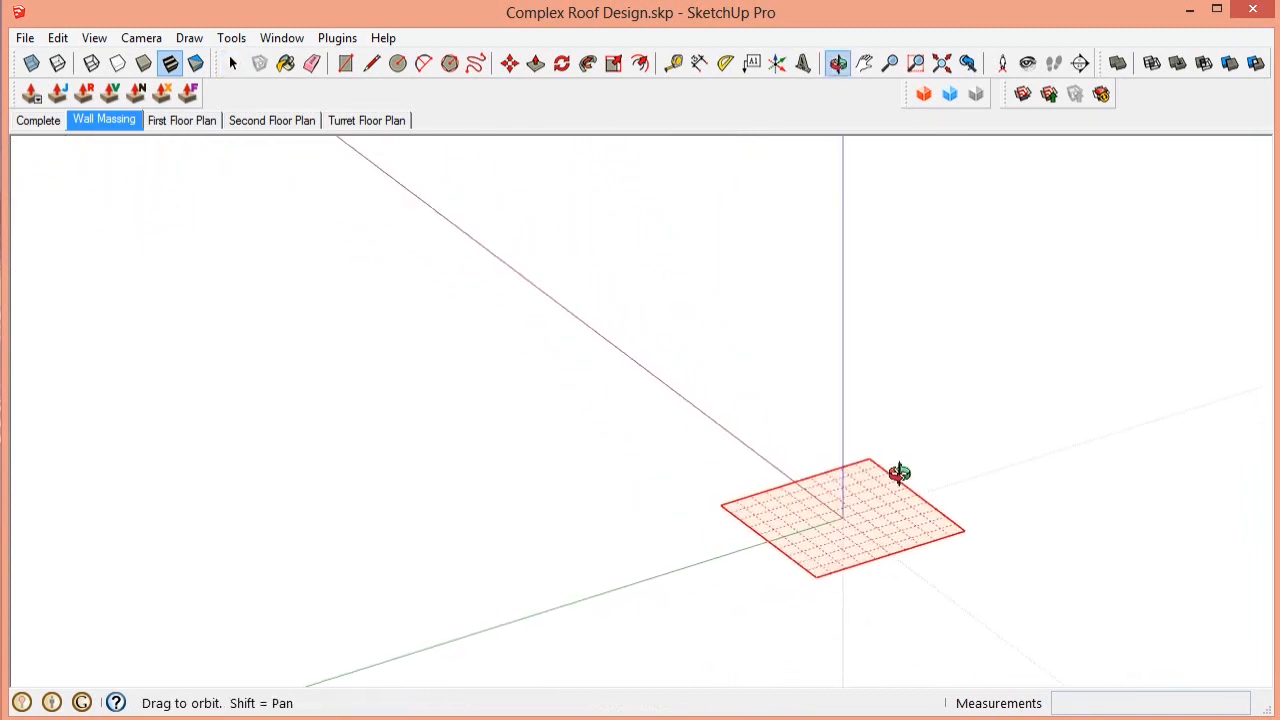
scroll(906, 526, "down", 5)
middle_click_drag(906, 526, 872, 614)
key("space")
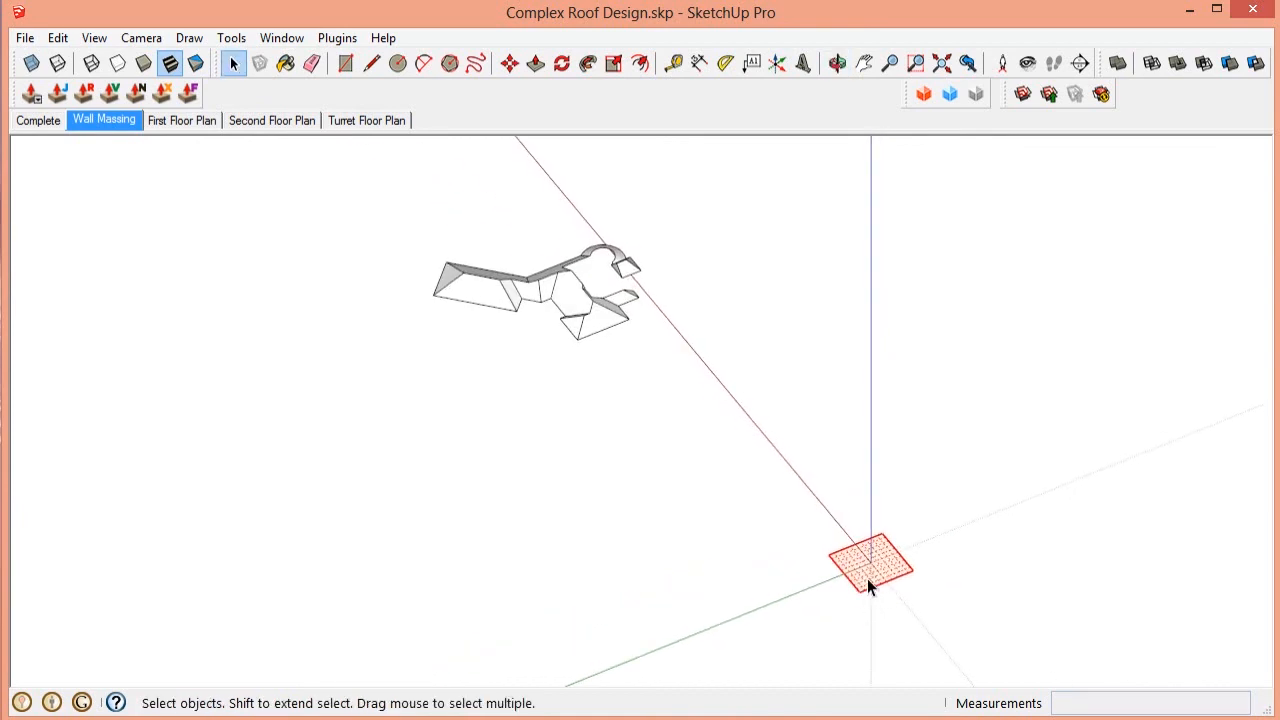
scroll(867, 580, "up", 4)
scroll(918, 488, "down", 2)
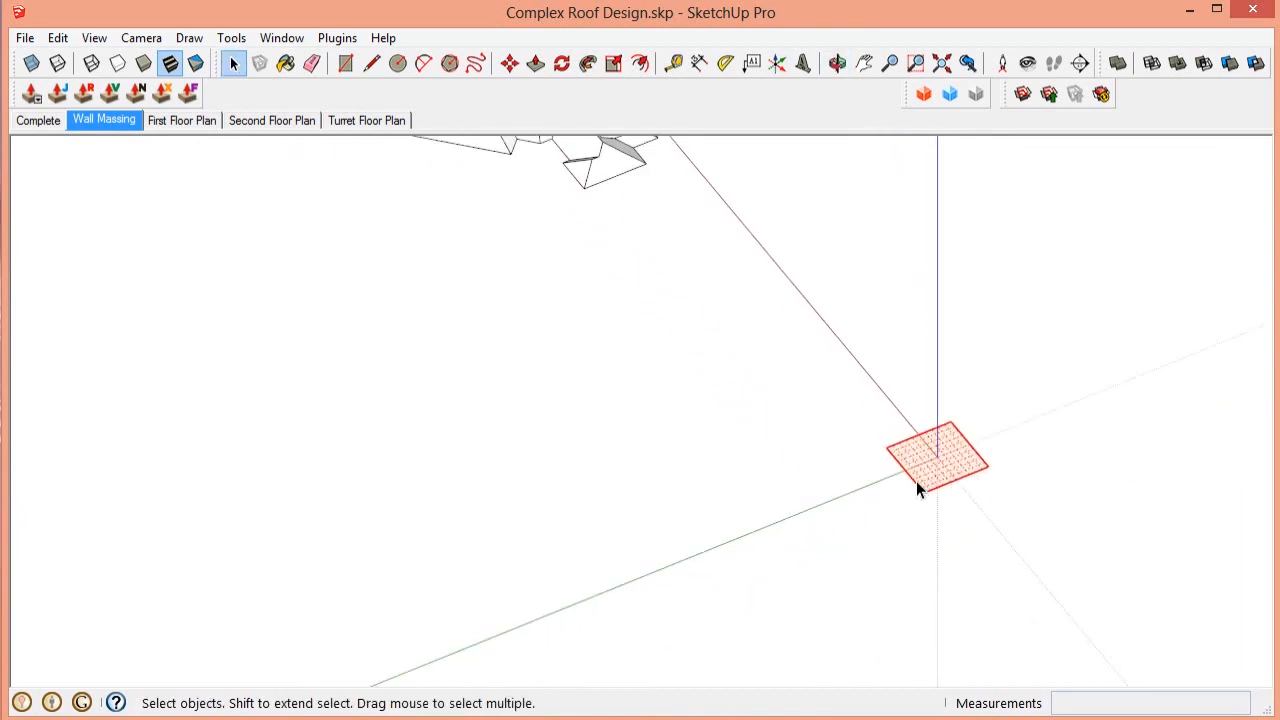
scroll(920, 474, "down", 2)
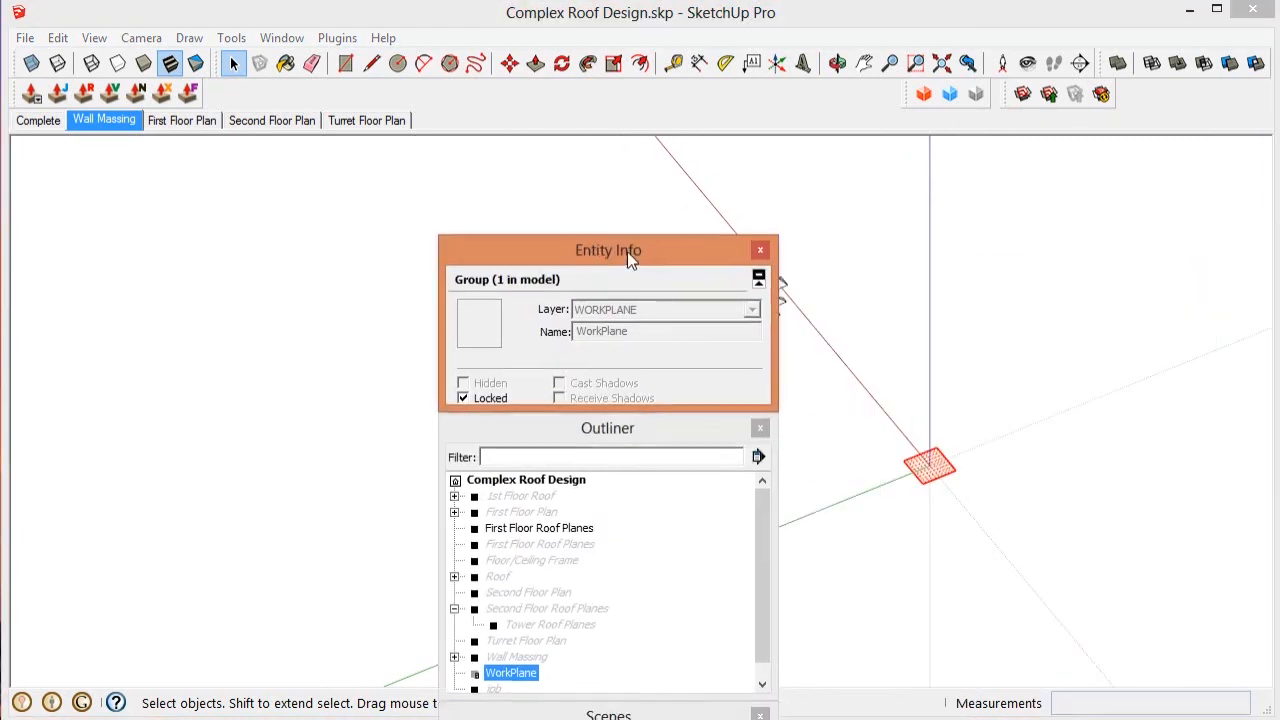
Step: Flatten the visible First Floor Roof Planes group onto the WorkPlane with the Flatten to Plane plugin
left_click_drag(631, 251, 437, 191)
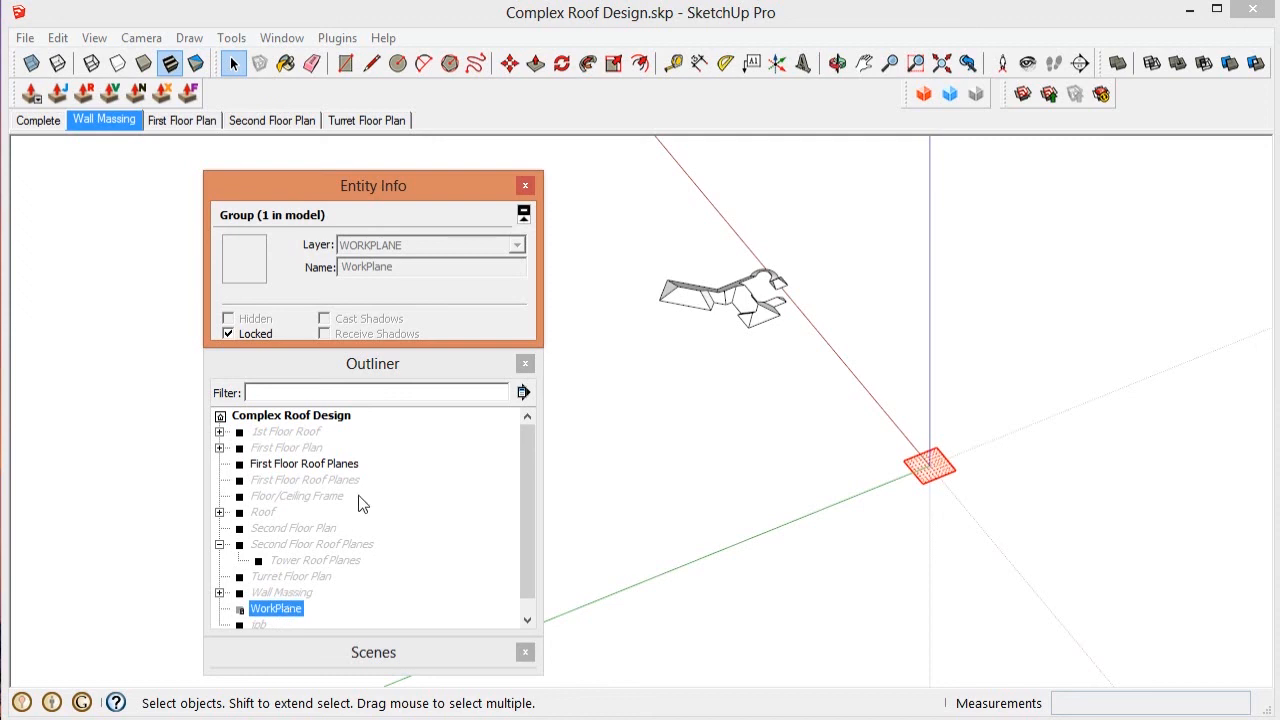
left_click(296, 466)
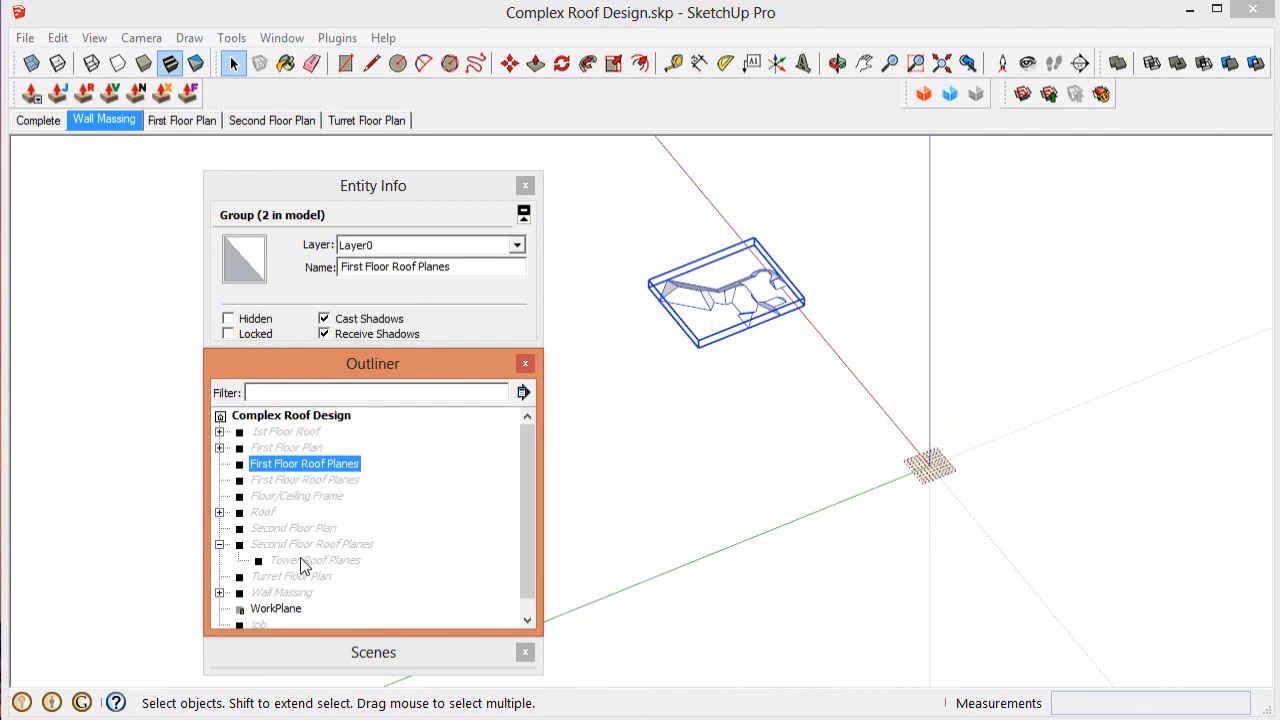
left_click(280, 612, "ctrl")
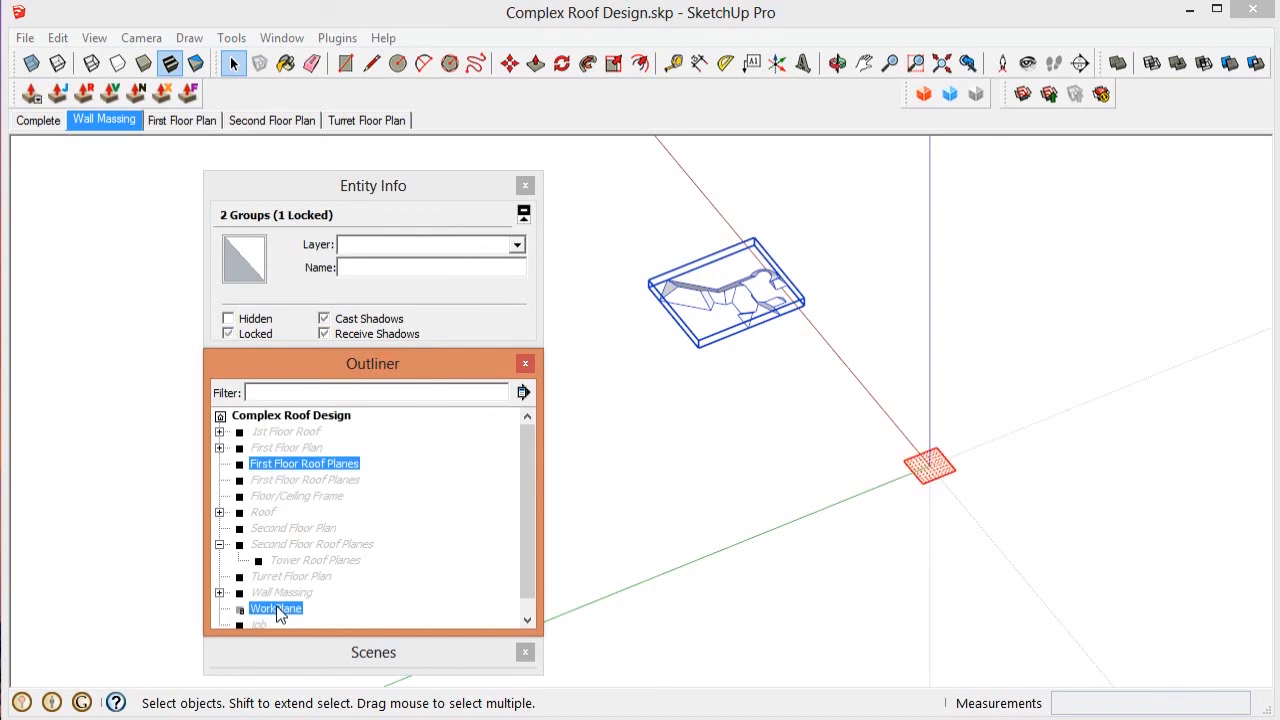
left_click(338, 40)
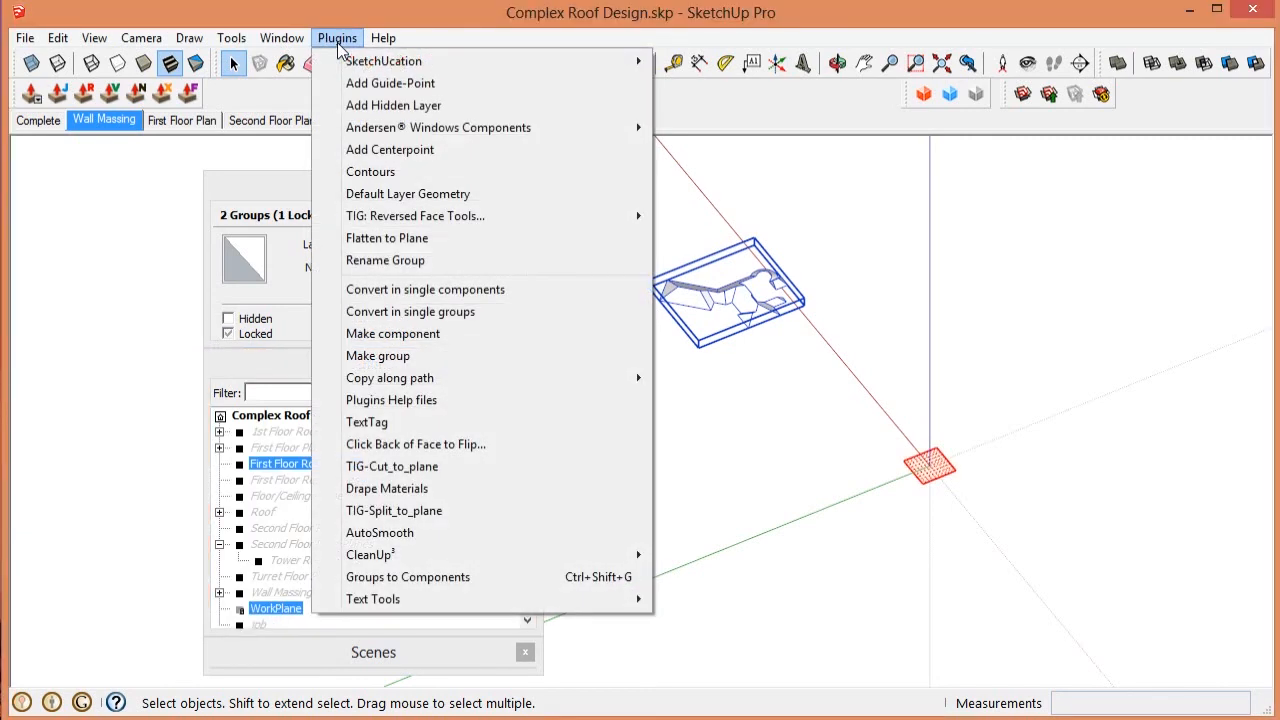
left_click(386, 238)
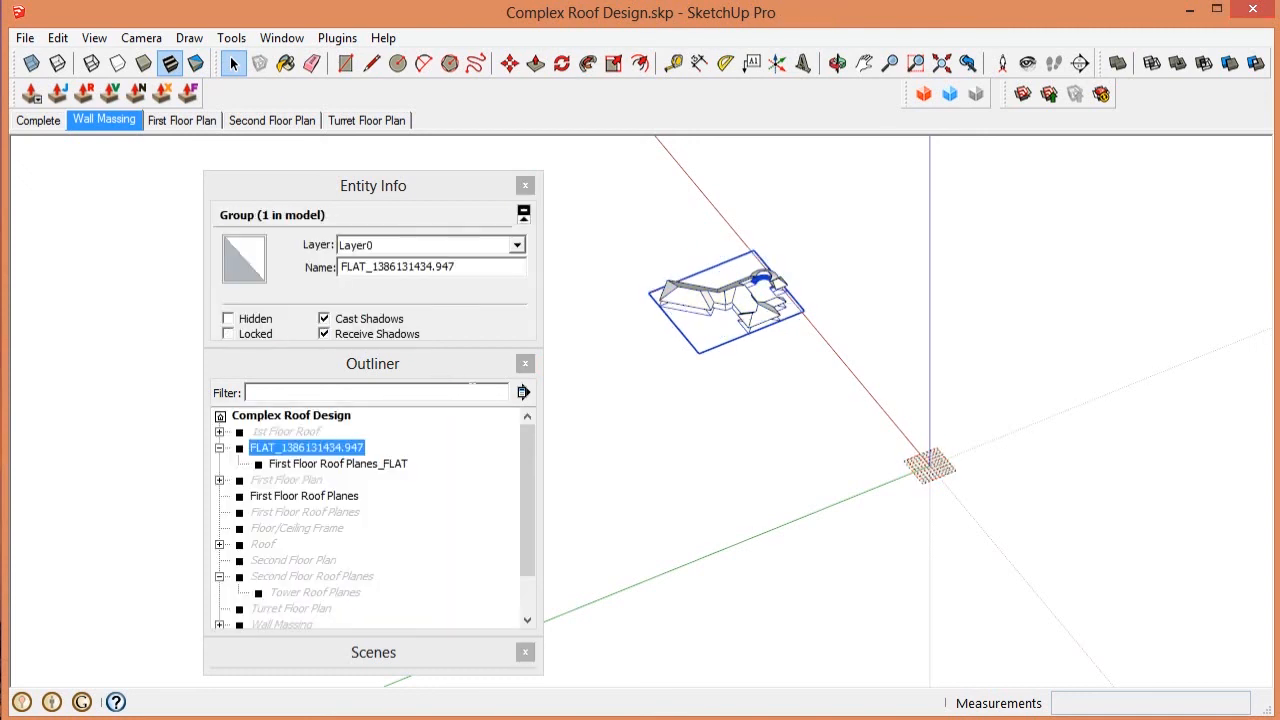
Step: Select the nested First Floor Roof Planes_FLAT group and examine the flattened outlines beneath the roof planes
left_click(297, 465)
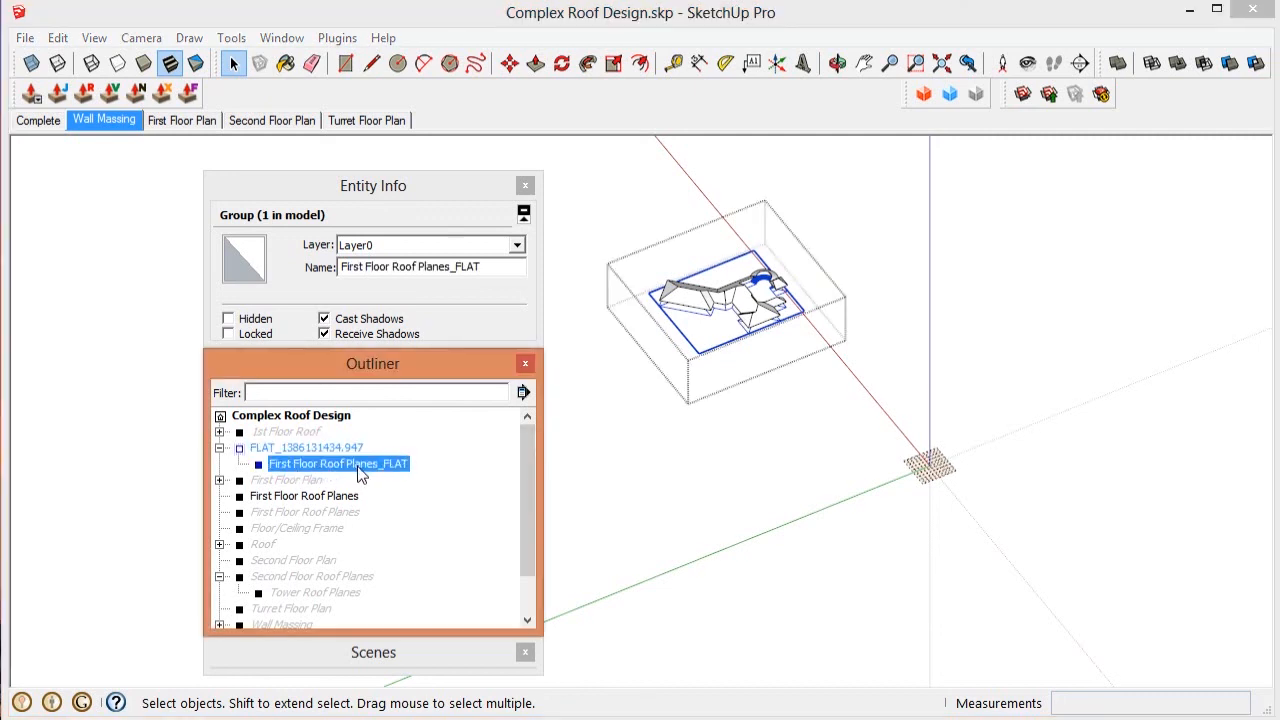
middle_click_drag(742, 335, 746, 205)
scroll(743, 314, "up", 9)
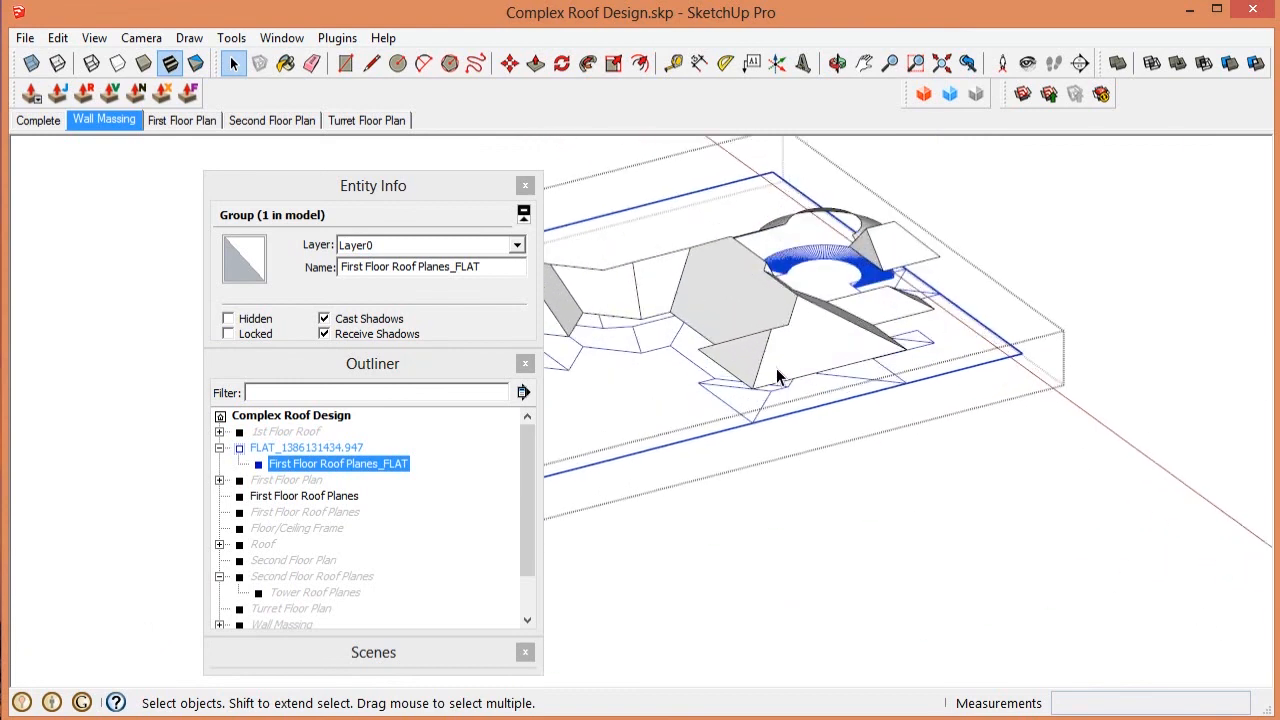
scroll(1049, 431, "down", 3)
scroll(1049, 431, "up", 3)
middle_click_drag(1049, 431, 829, 427)
scroll(1006, 409, "down", 10)
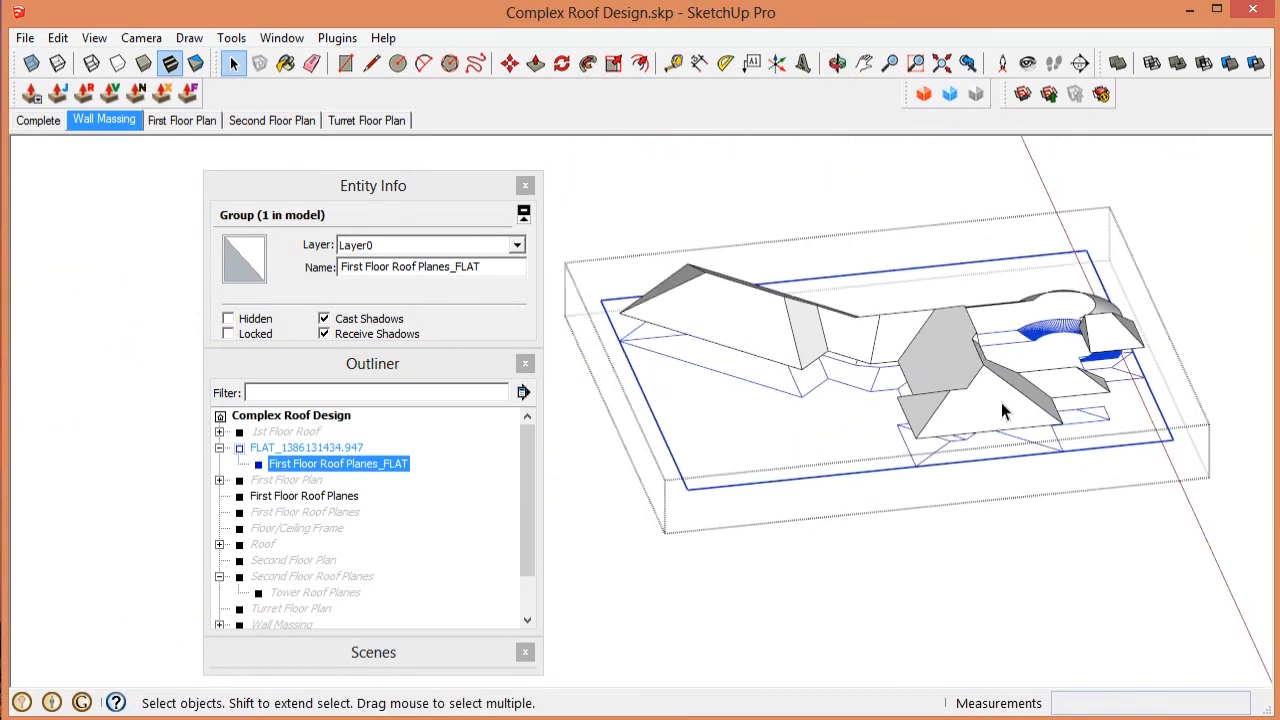
Step: Explode the outer FLAT group that contains First Floor Roof Planes_FLAT
left_click(322, 463)
left_click(298, 450)
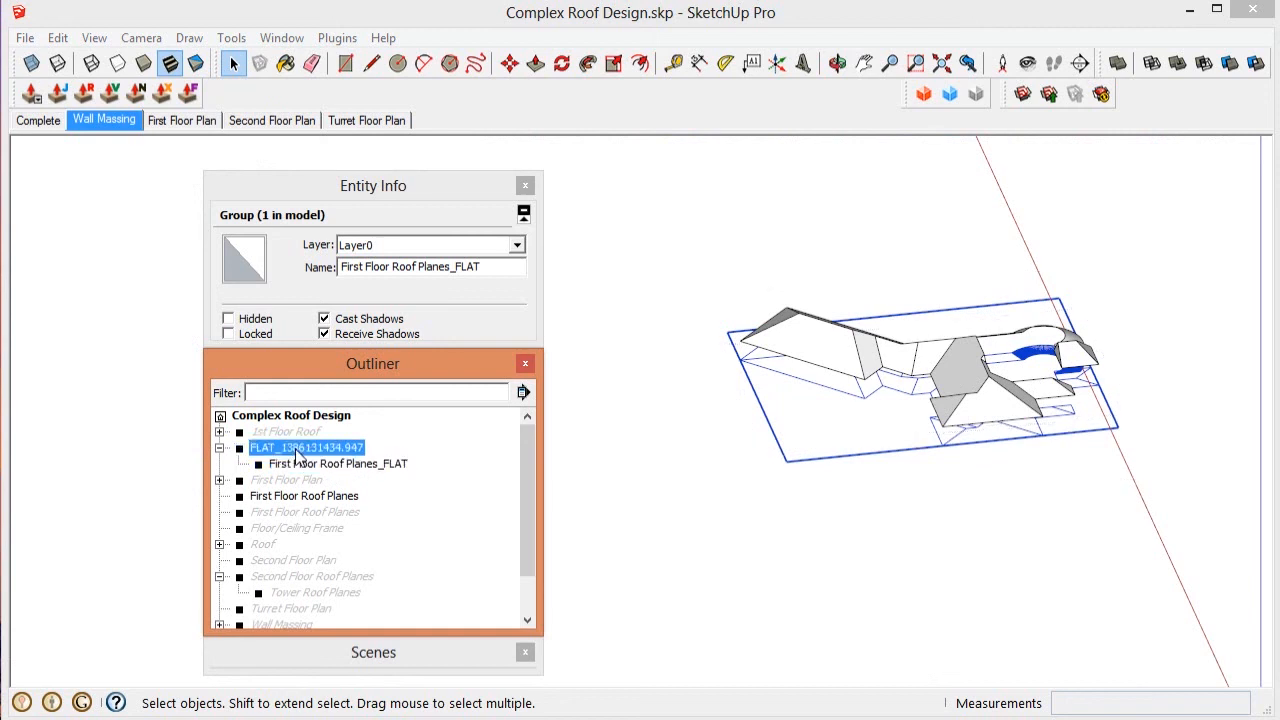
right_click(318, 449)
left_click(349, 475)
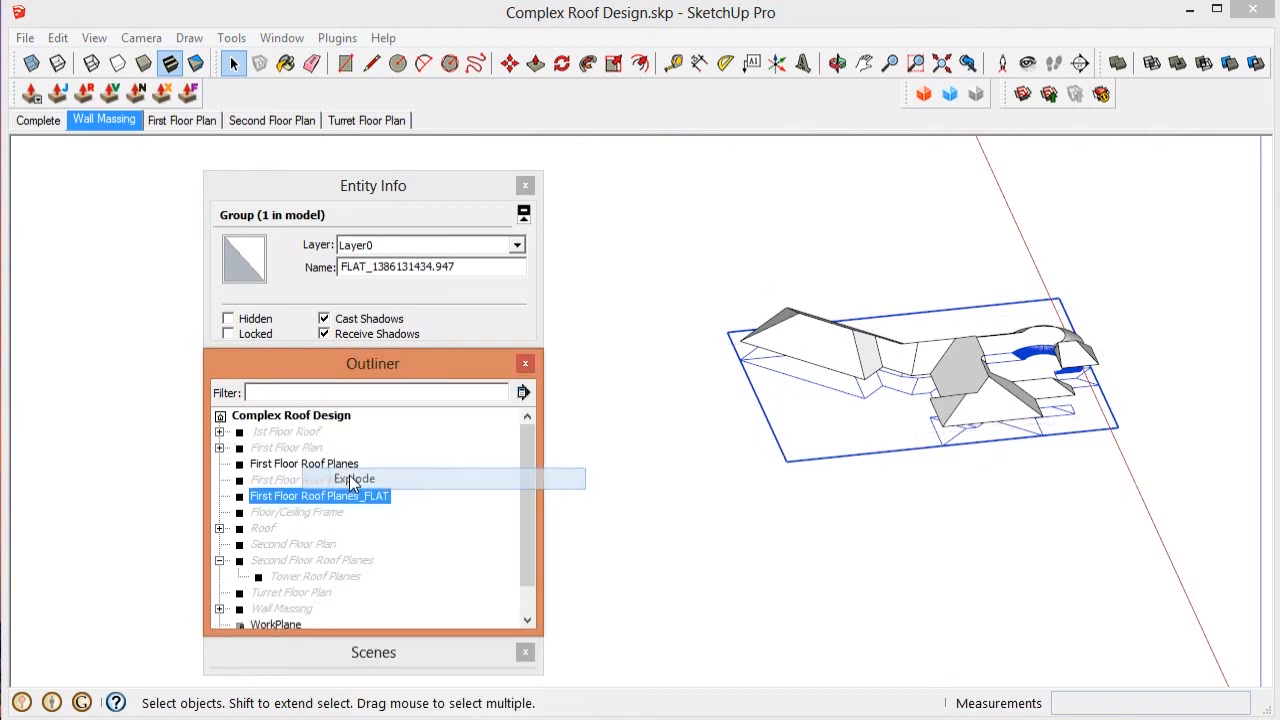
Step: Move the First Floor Roof Planes_FLAT group up so its front corner meets the matching lower corner of the roof planes
left_click(976, 438)
scroll(976, 438, "up", 5)
left_click(915, 461)
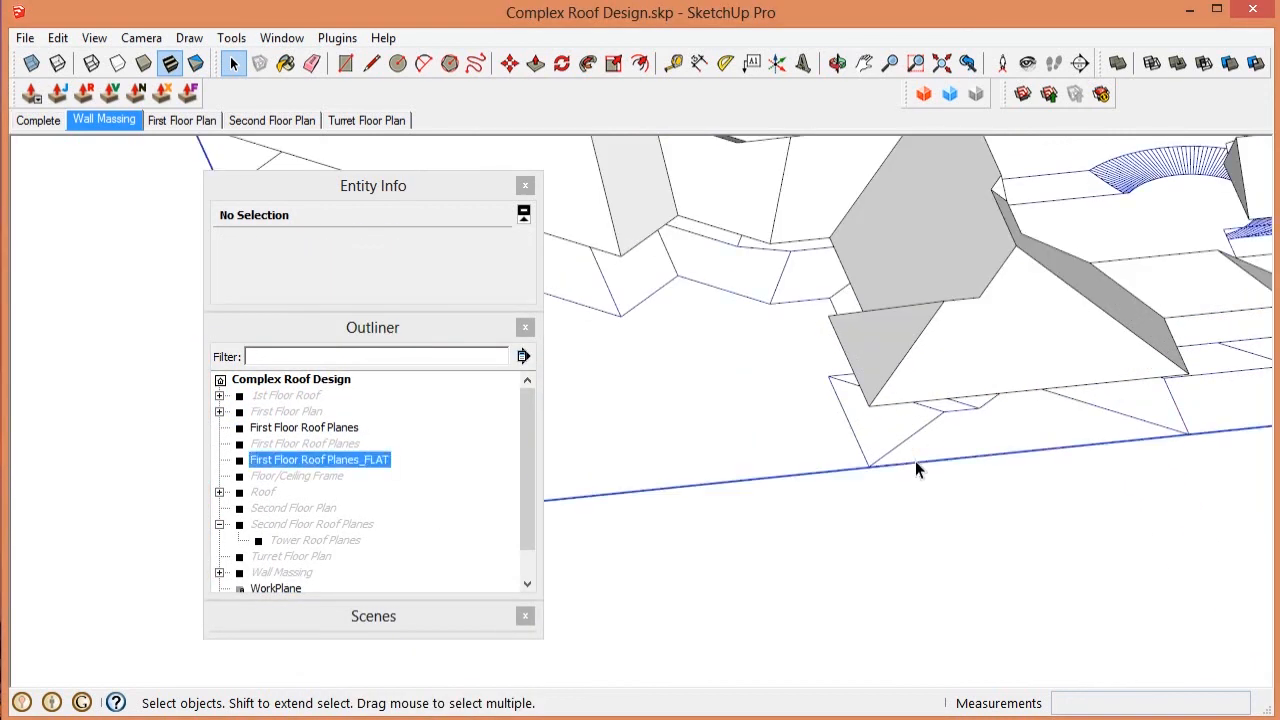
key("m")
scroll(845, 466, "up", 3)
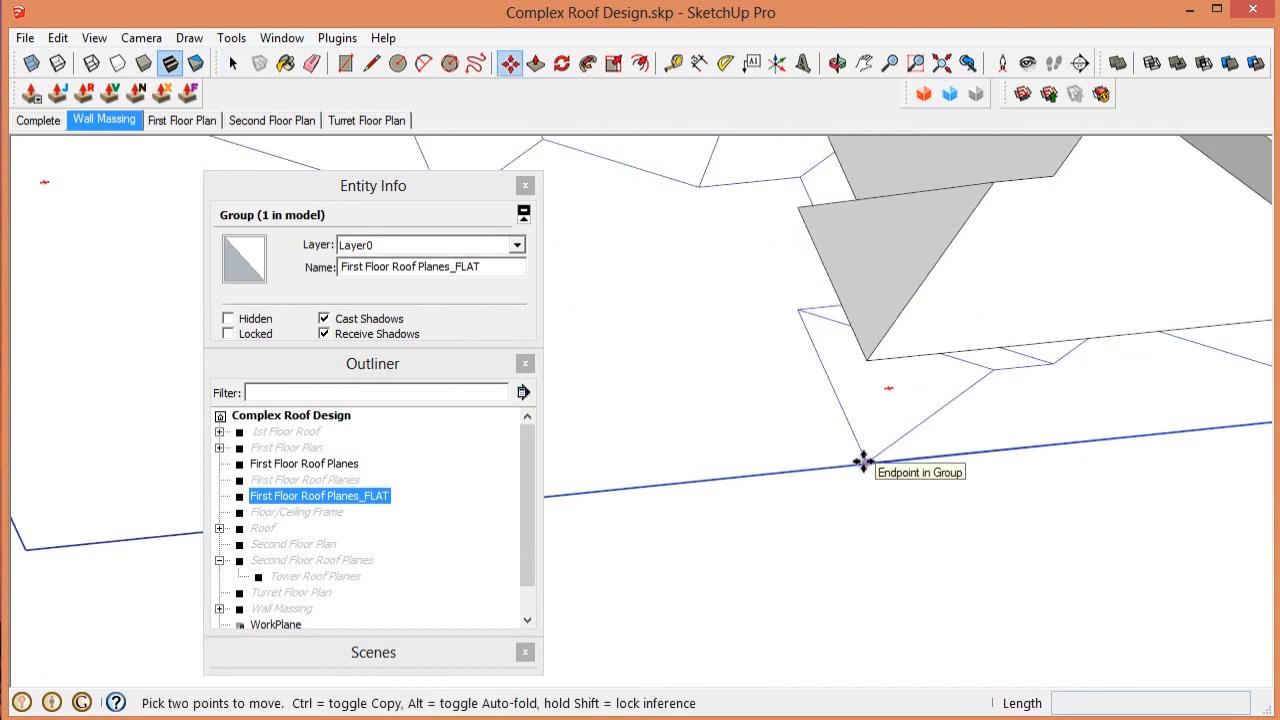
left_click(862, 461)
left_click(871, 357)
scroll(893, 382, "down", 5)
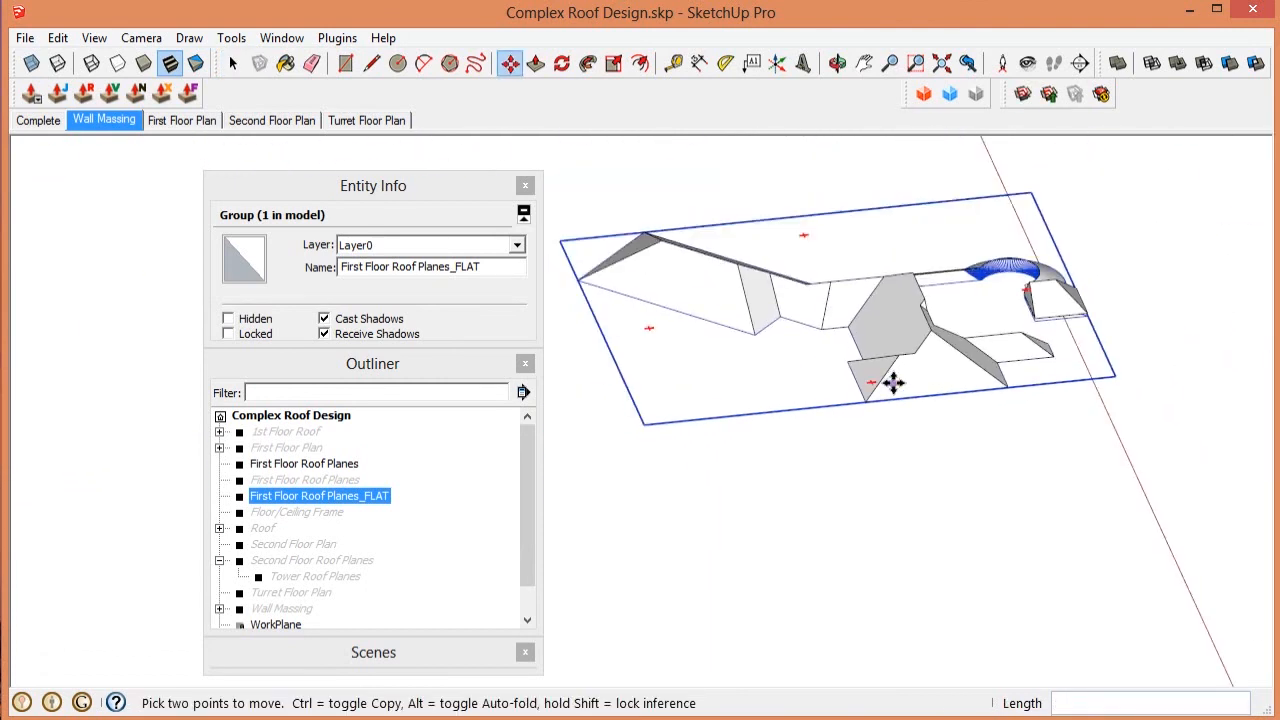
Step: Hide the visible First Floor Roof Planes group, leaving the flattened outlines displayed
key("space")
scroll(302, 512, "up", 1)
left_click(287, 466)
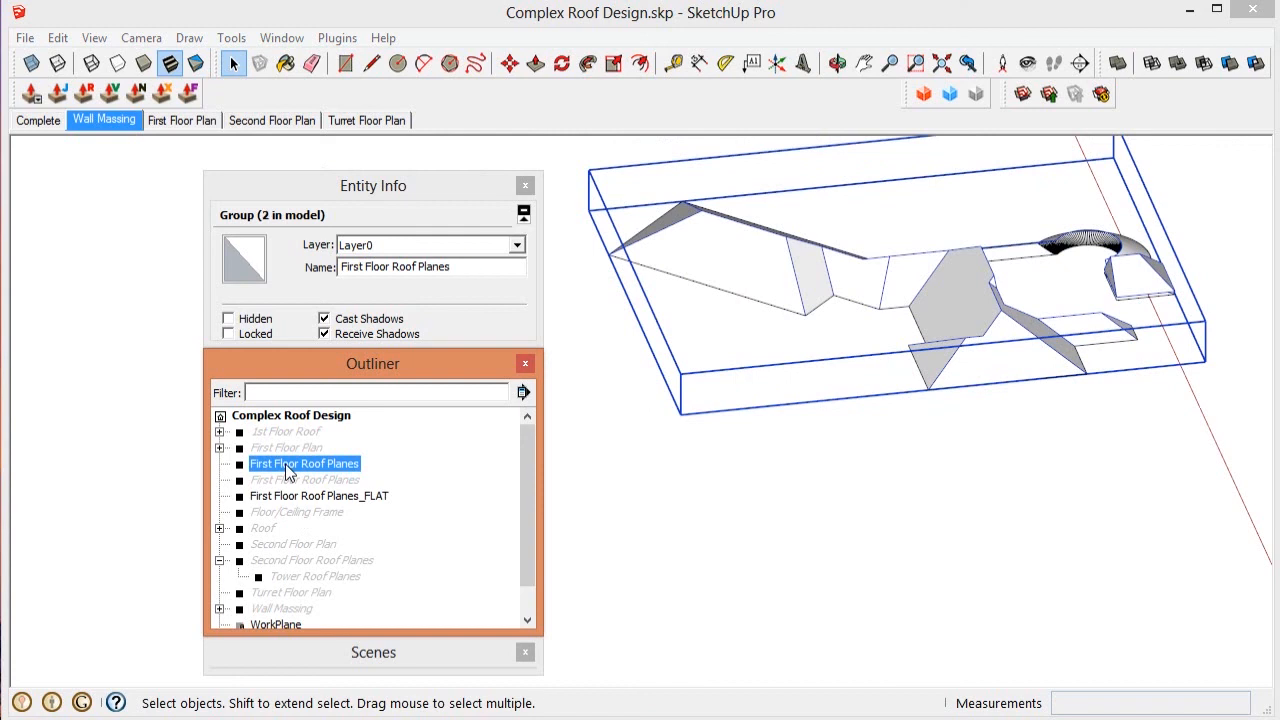
right_click(287, 466)
left_click(360, 369)
right_click(356, 369)
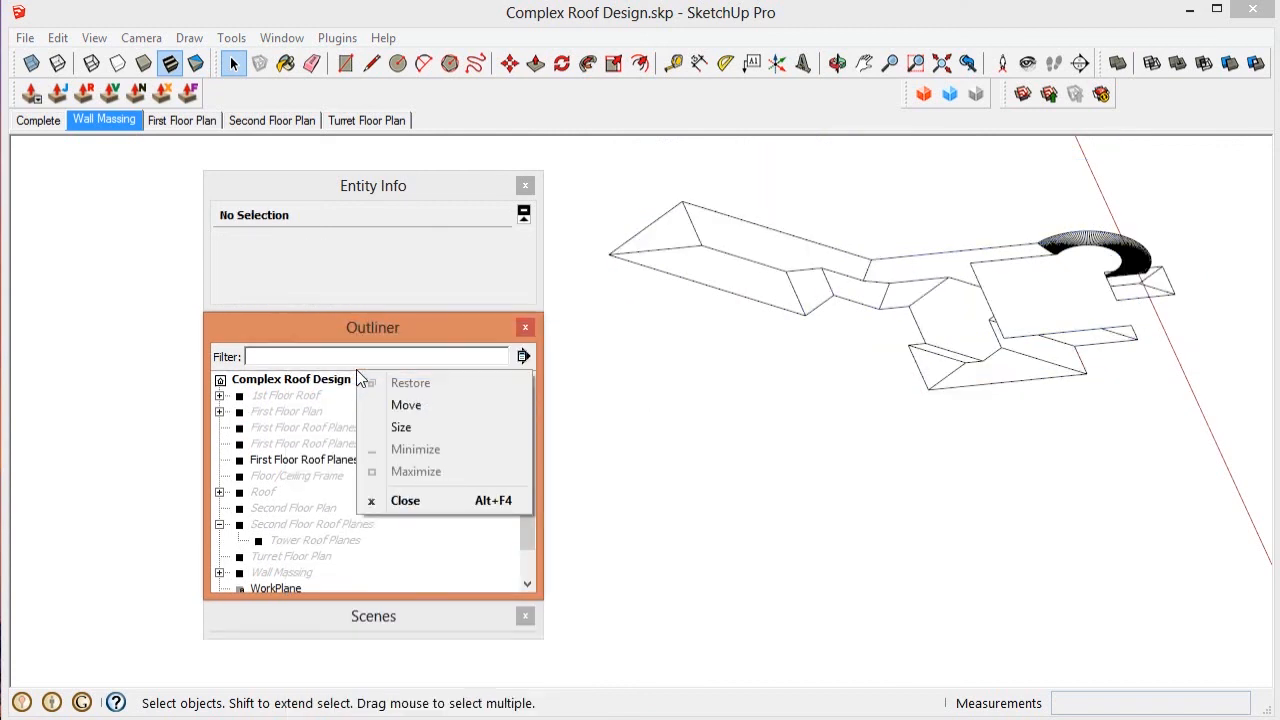
Step: Rename the First Floor Roof Planes_FLAT group as First Floor Roof Plan
left_click(279, 470)
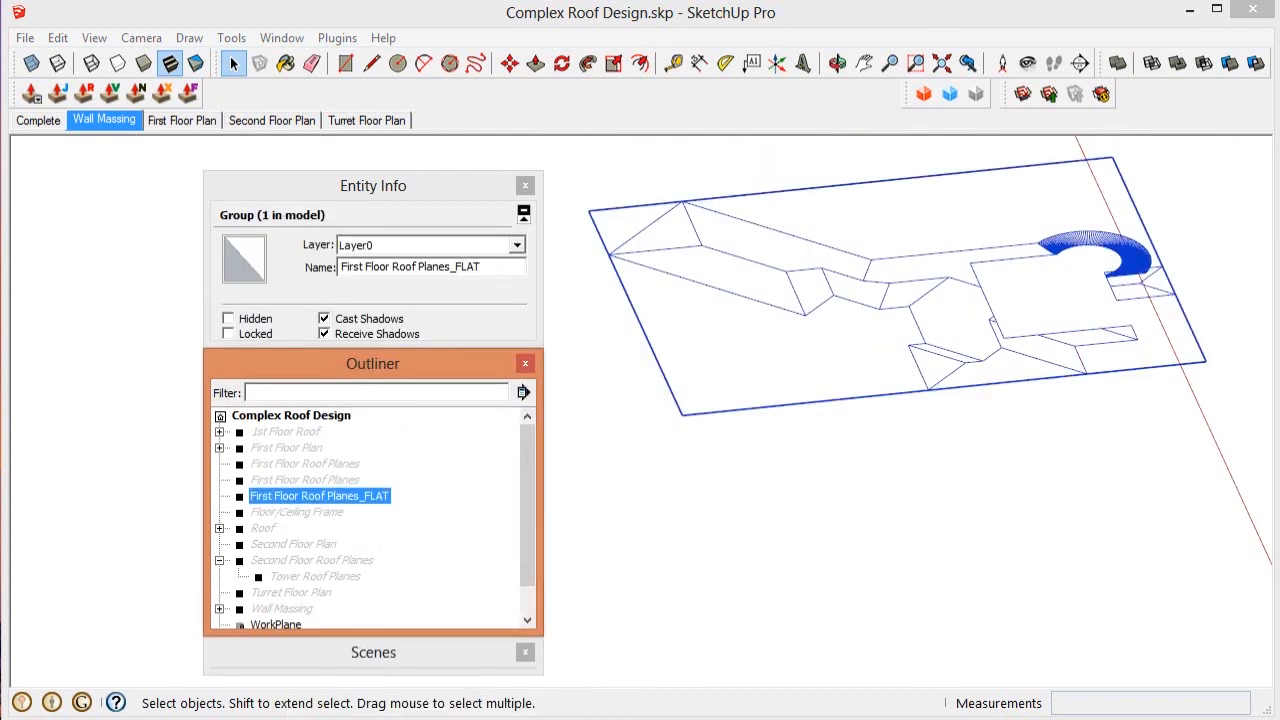
left_click_drag(483, 267, 464, 267)
key("BackSpace")
key("BackSpace")
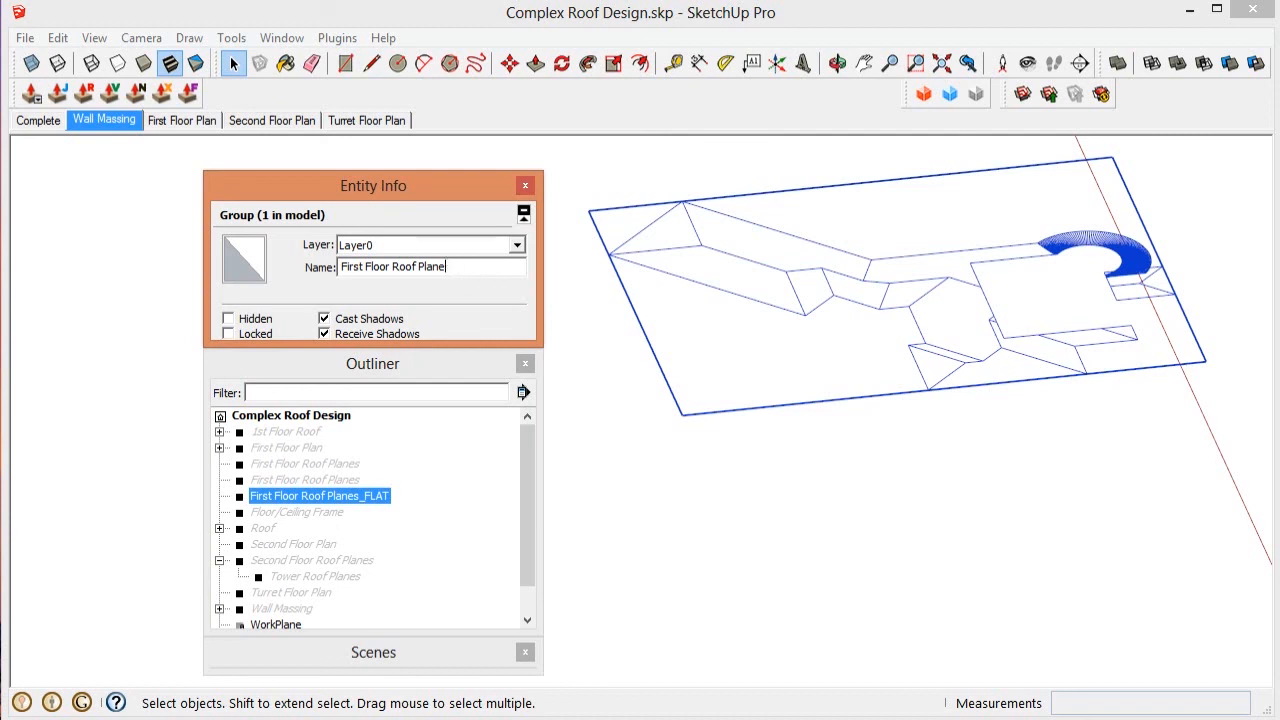
left_click(737, 403)
Step: Examine the flattened roof plan where the small entry roof overlaps the curved turret roof
scroll(737, 403, "up", 5)
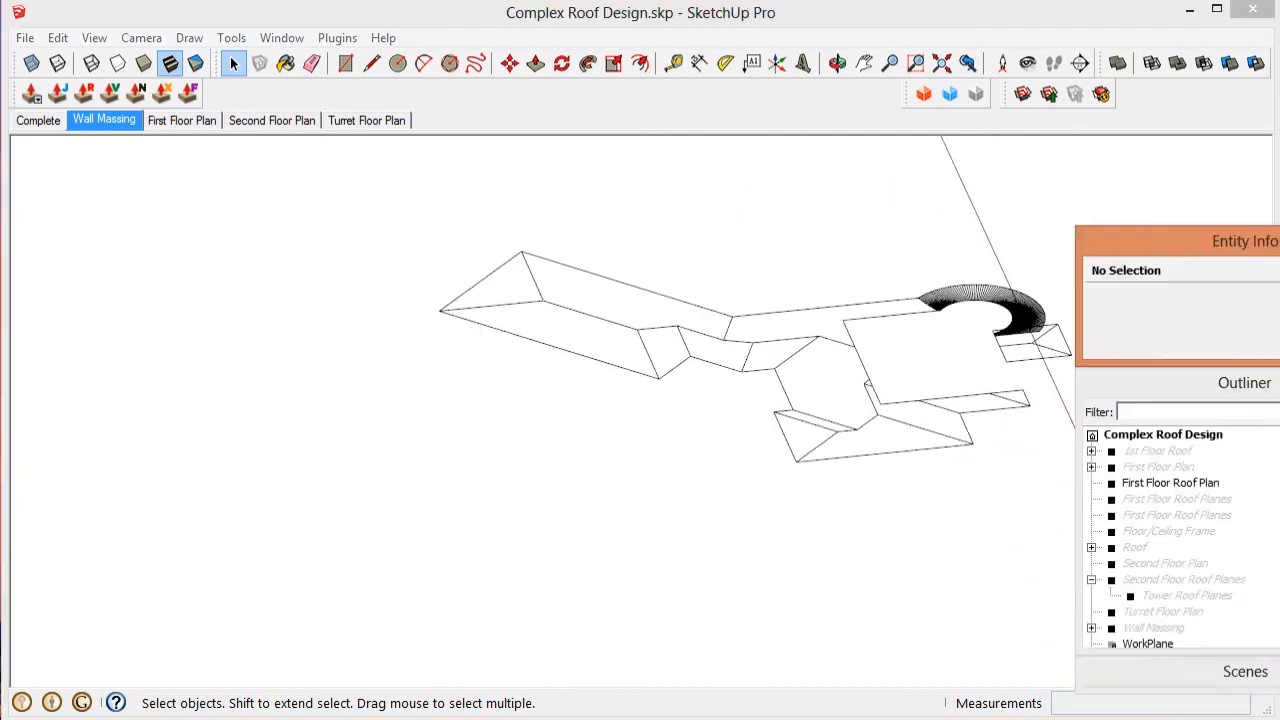
middle_click_drag(843, 391, 749, 523)
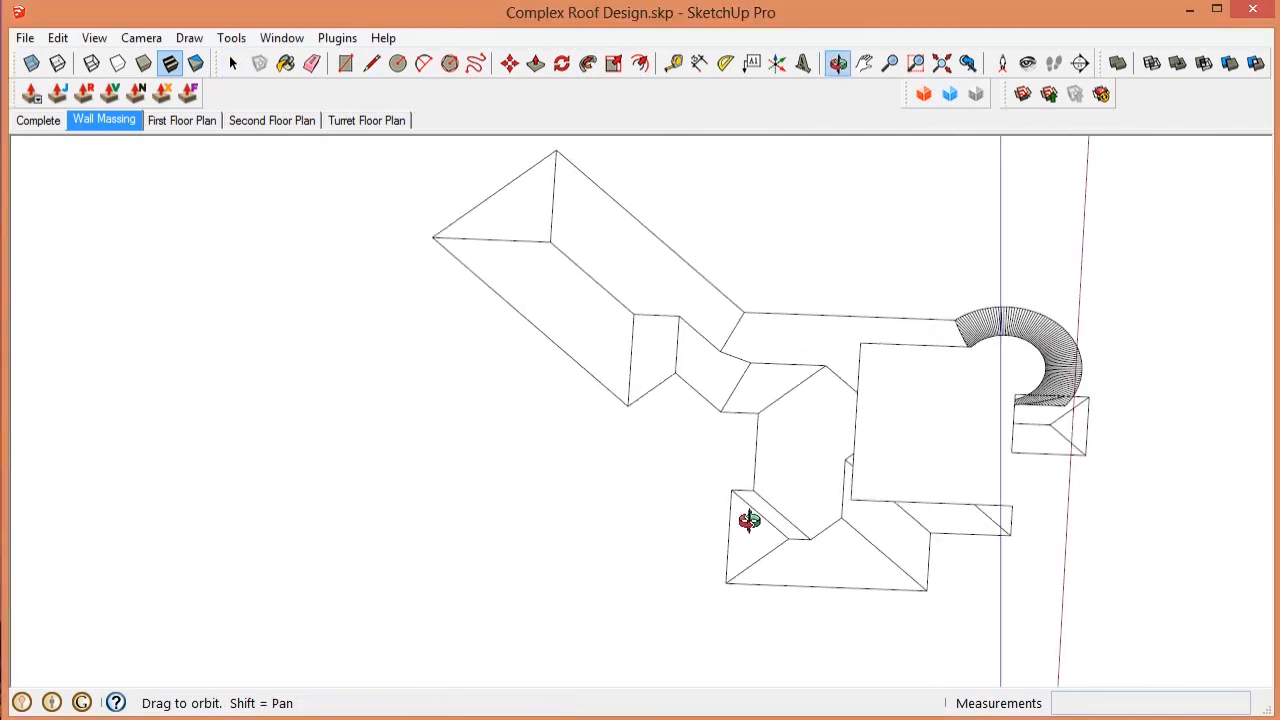
scroll(1043, 440, "up", 5)
scroll(1065, 441, "down", 5)
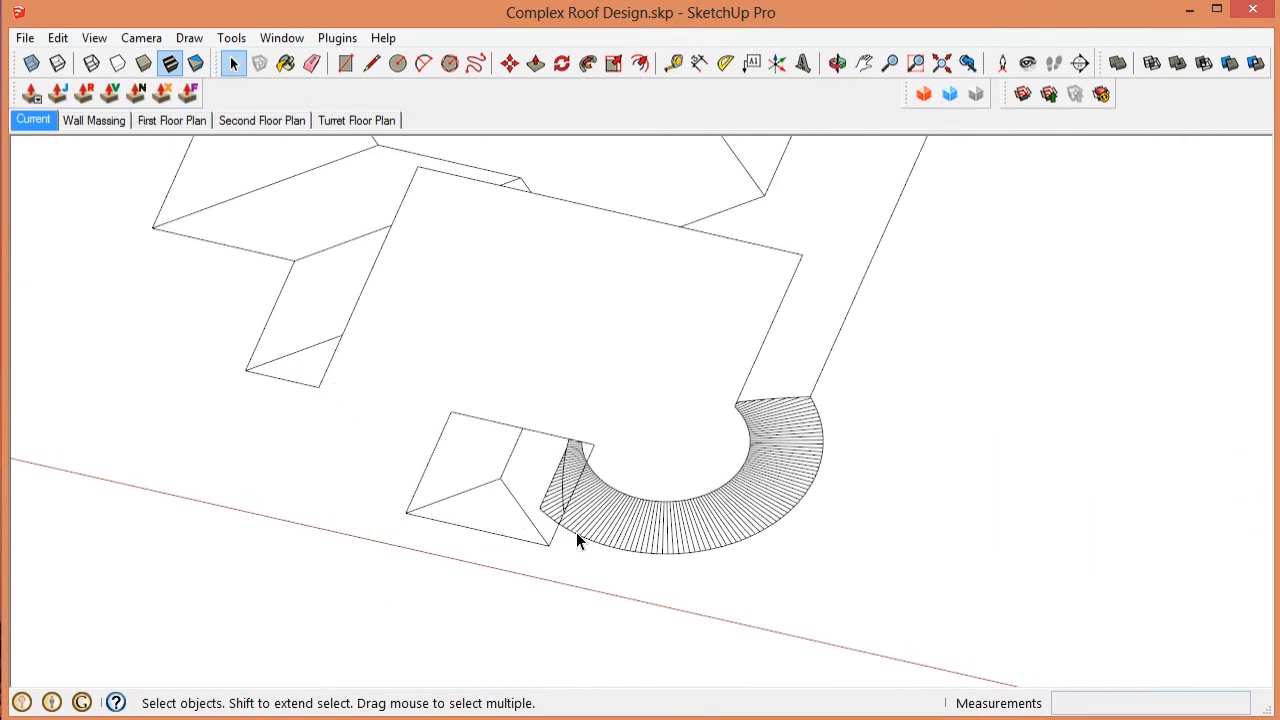
scroll(531, 494, "up", 5)
middle_click_drag(531, 494, 577, 417)
scroll(580, 417, "up", 1)
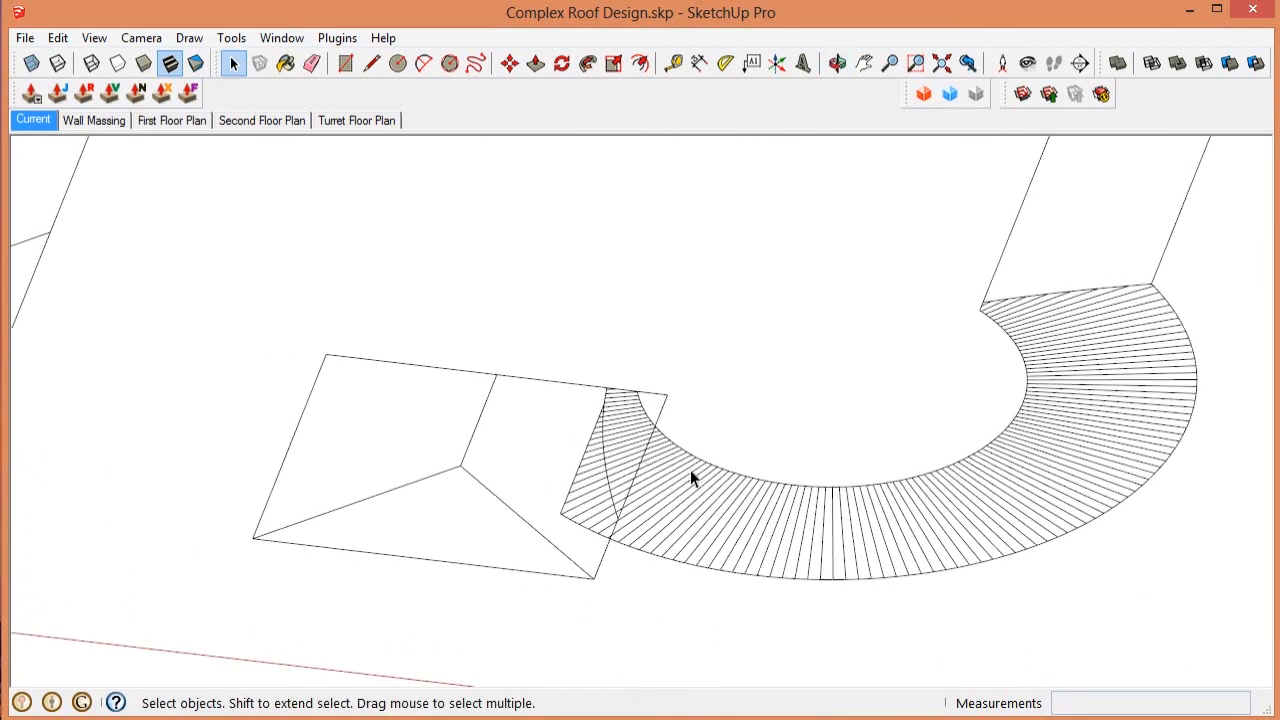
scroll(685, 470, "down", 5)
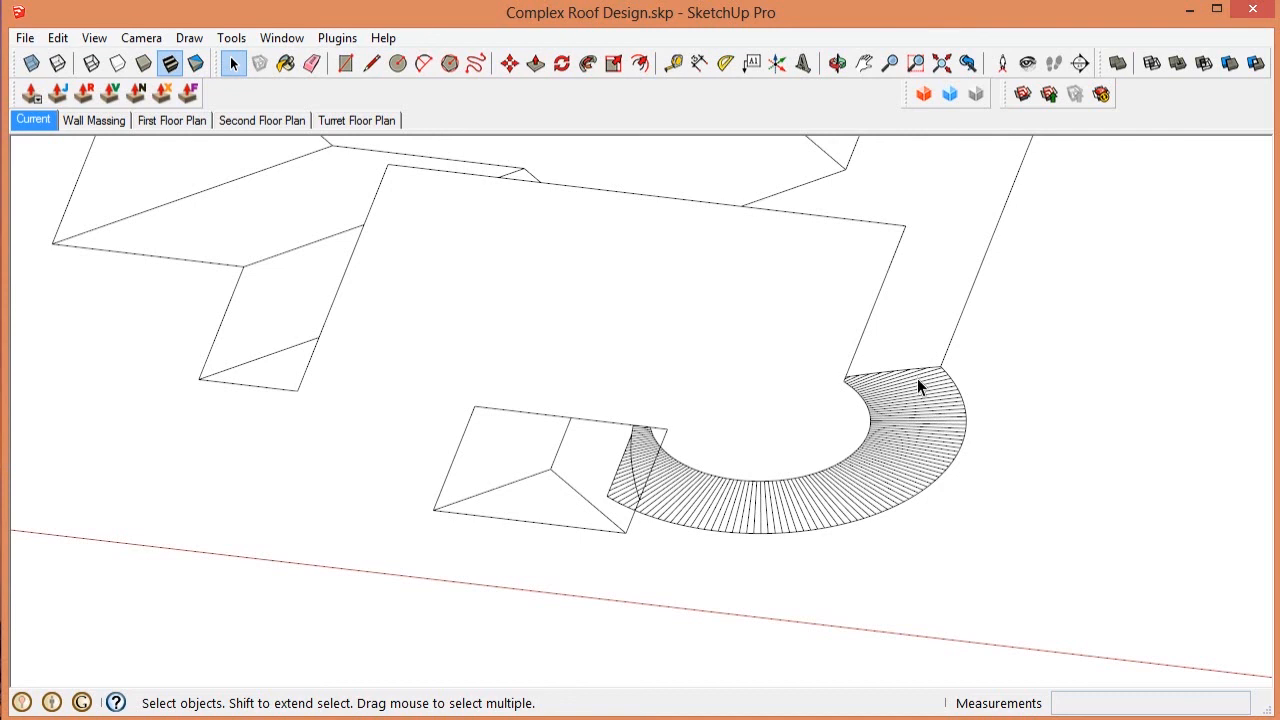
scroll(619, 474, "up", 2)
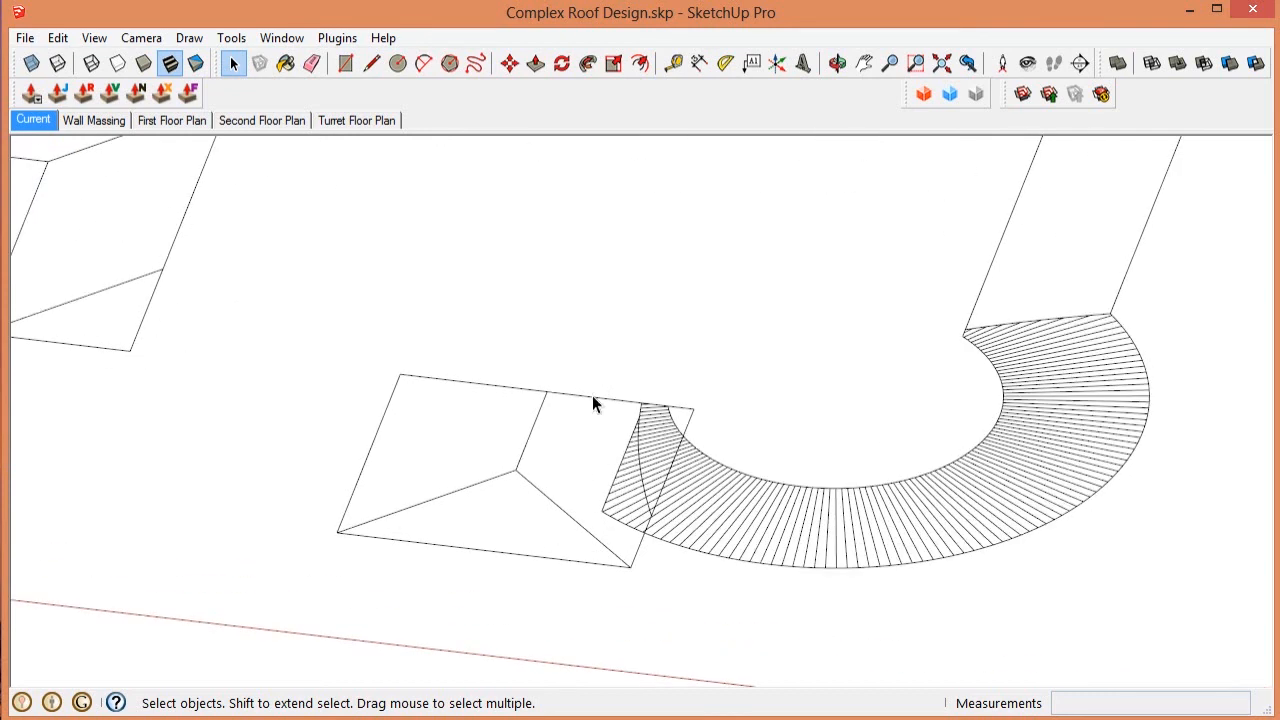
scroll(803, 435, "down", 4)
Step: Open the First Floor Roof Plan group and group the entry roof's perimeter, ridge and hip edges
scroll(797, 418, "up", 5)
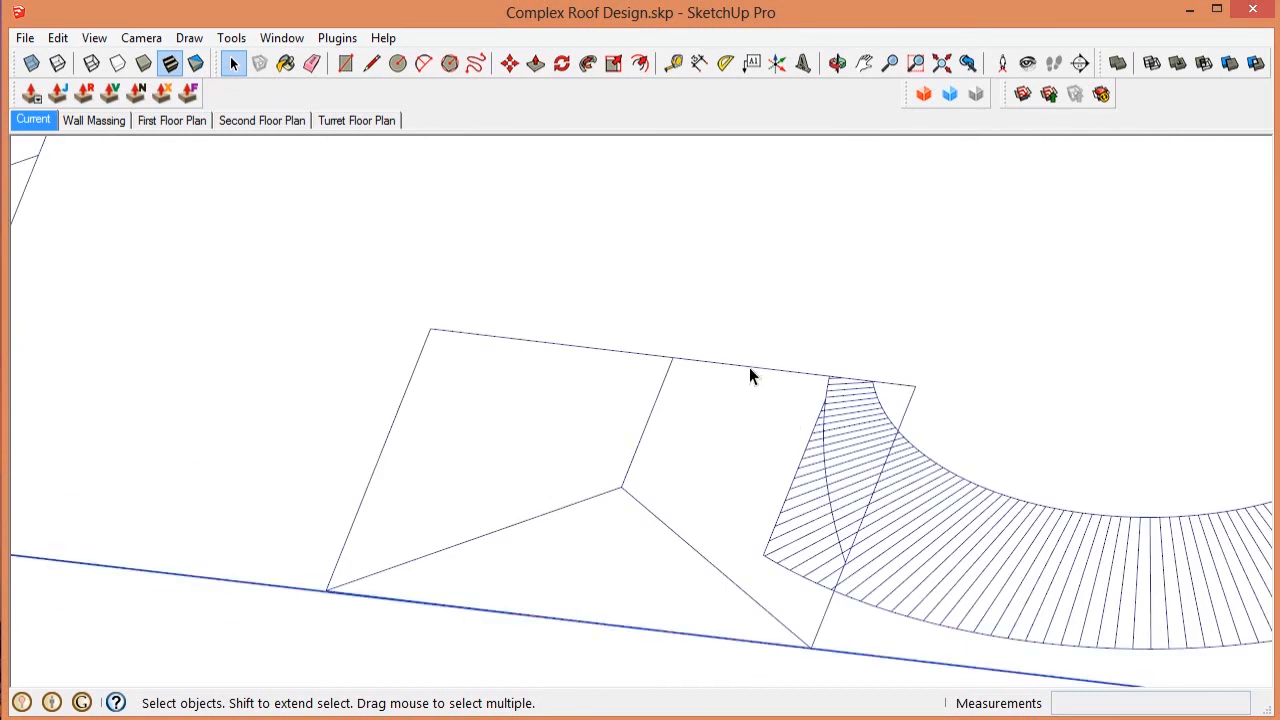
scroll(745, 364, "down", 2)
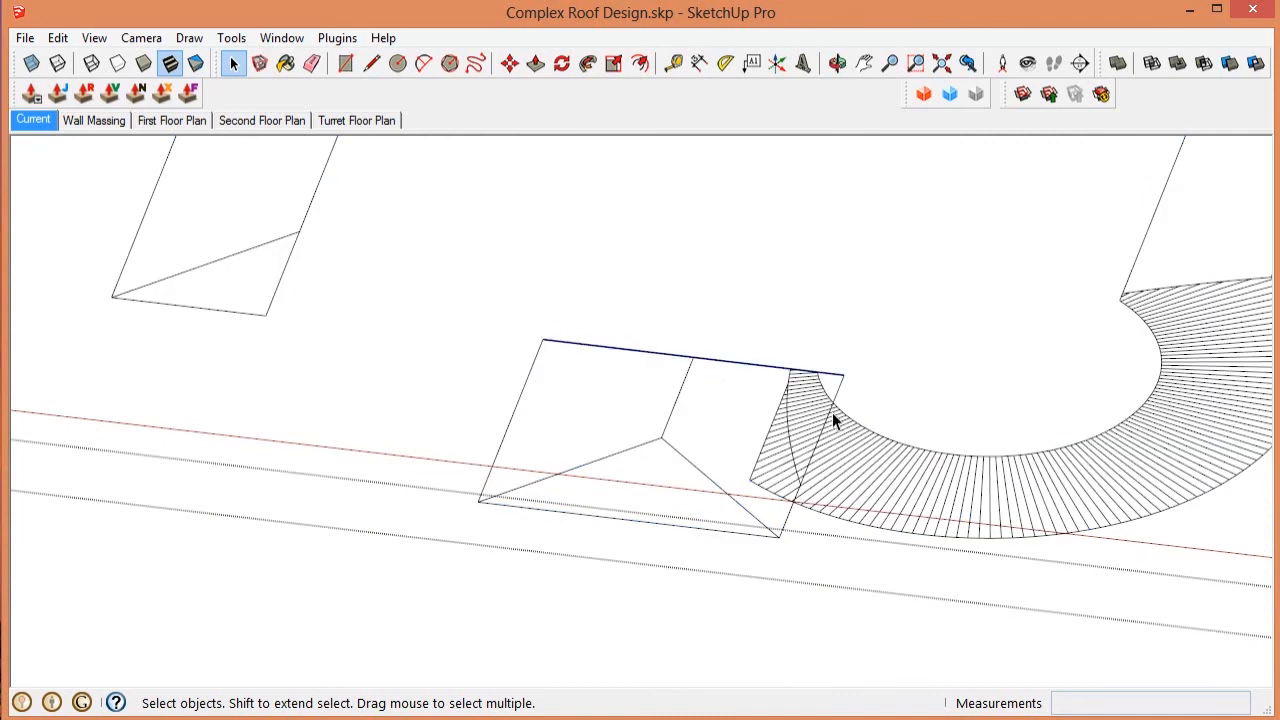
scroll(832, 412, "up", 3)
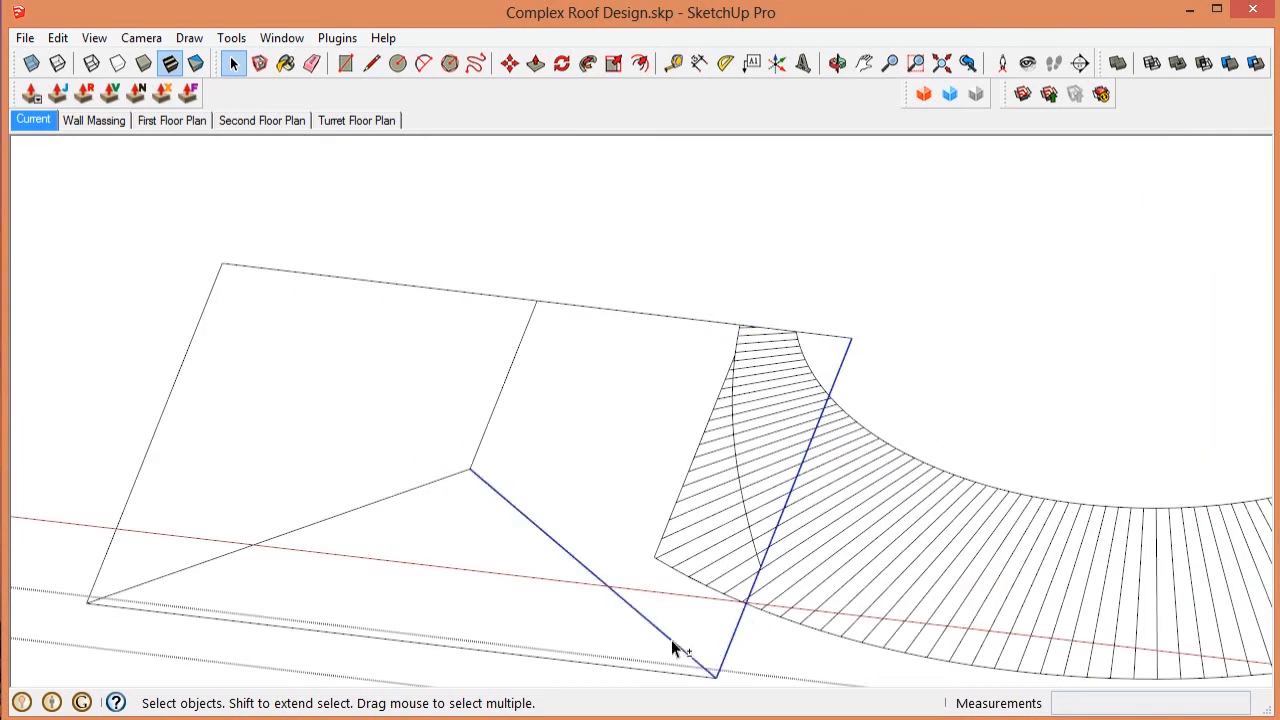
scroll(705, 385, "down", 3)
left_click(616, 400, "shift")
left_click_drag(520, 441, 461, 481, "shift")
left_click(535, 523, "shift")
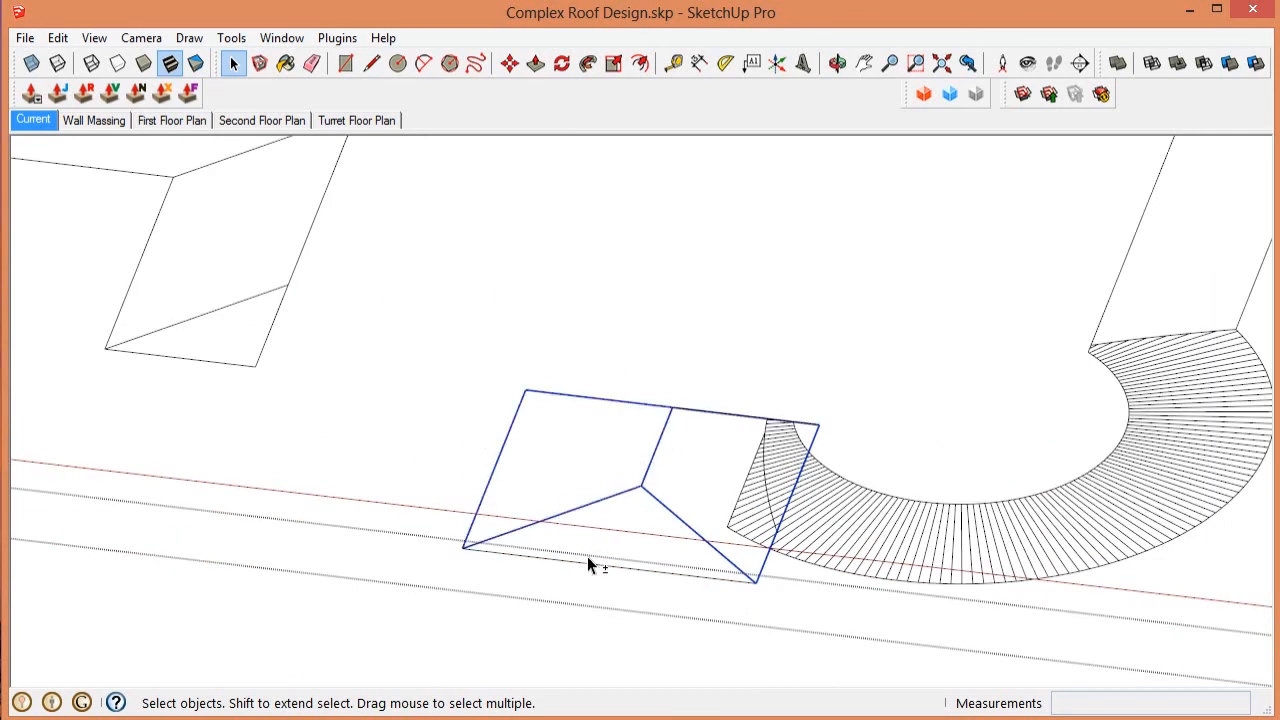
left_click(588, 560, "shift")
left_click(682, 571, "shift")
scroll(748, 557, "up", 3)
scroll(785, 284, "up", 3)
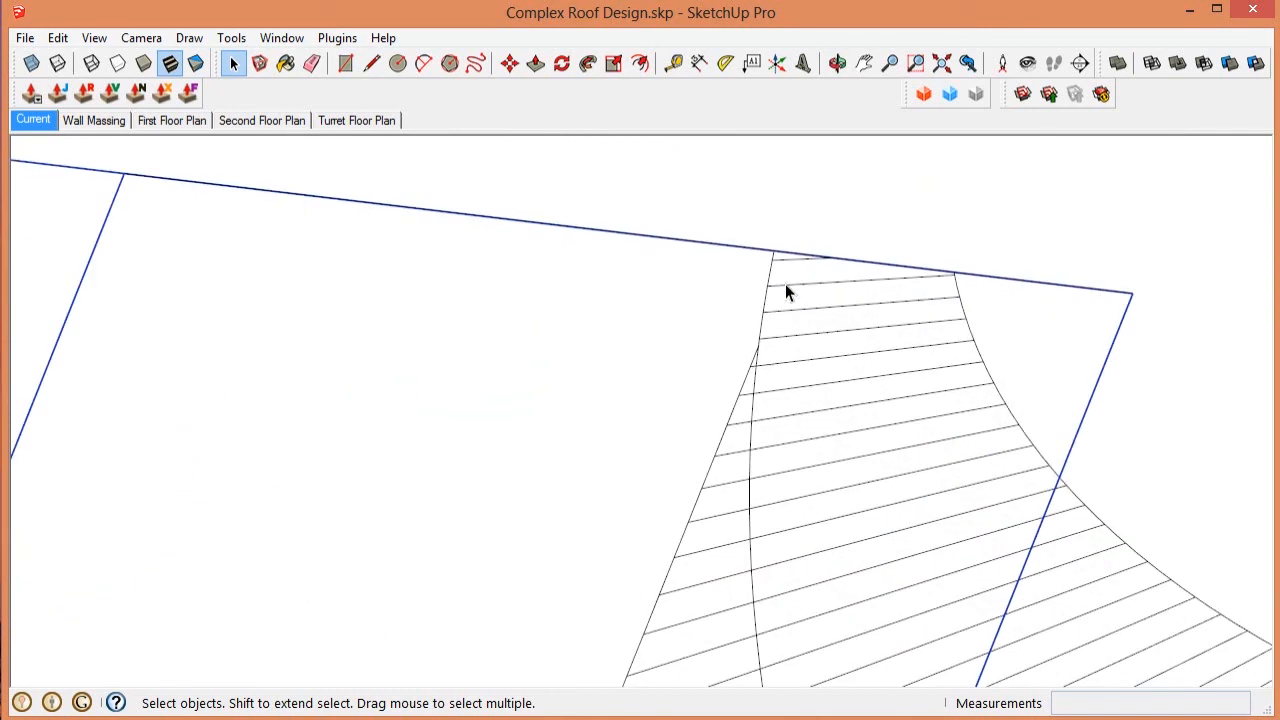
scroll(785, 284, "down", 1)
scroll(785, 284, "down", 4)
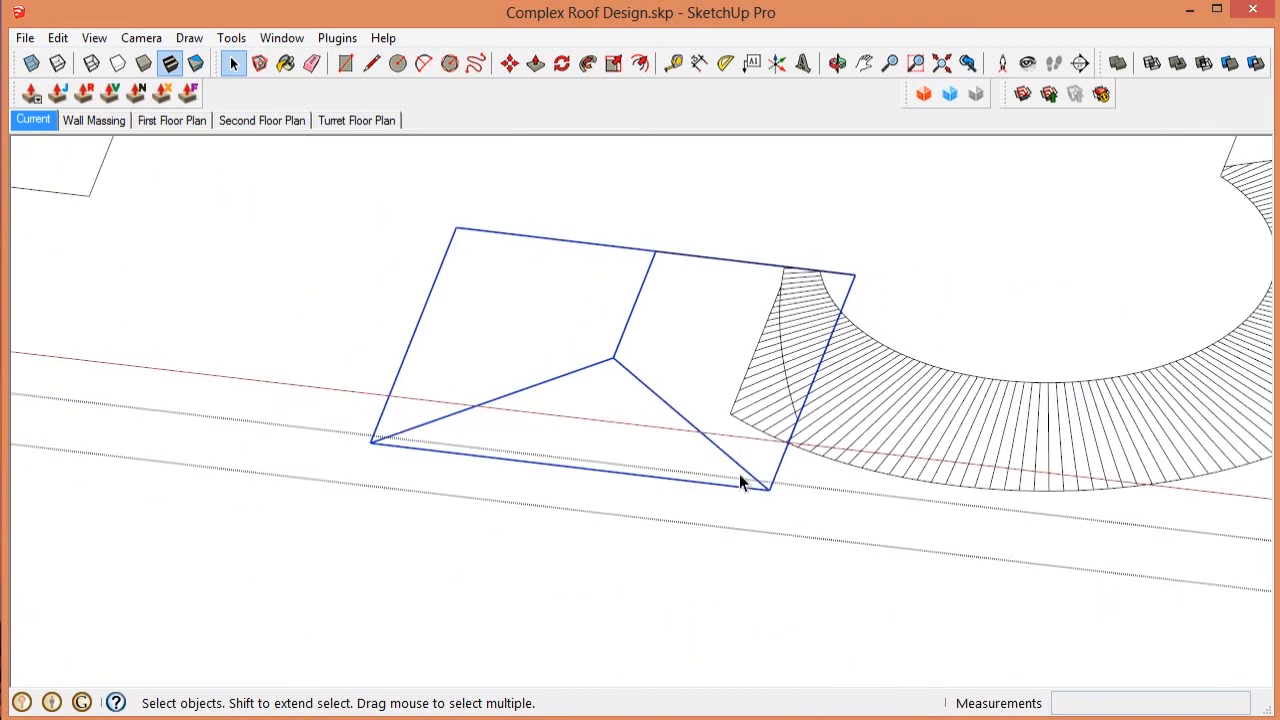
right_click(736, 485)
left_click(805, 558)
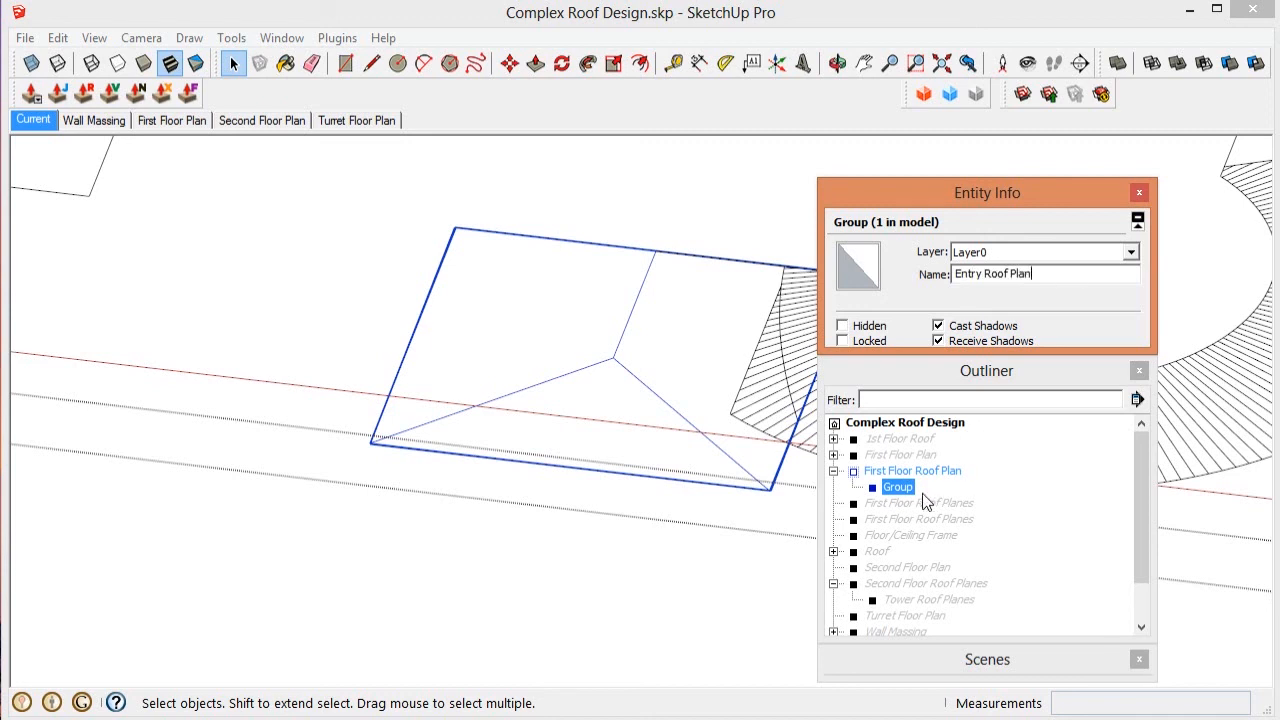
Step: Name the nested entry roof group Entry Roof Plan and hide it
left_click(923, 495)
right_click(905, 500)
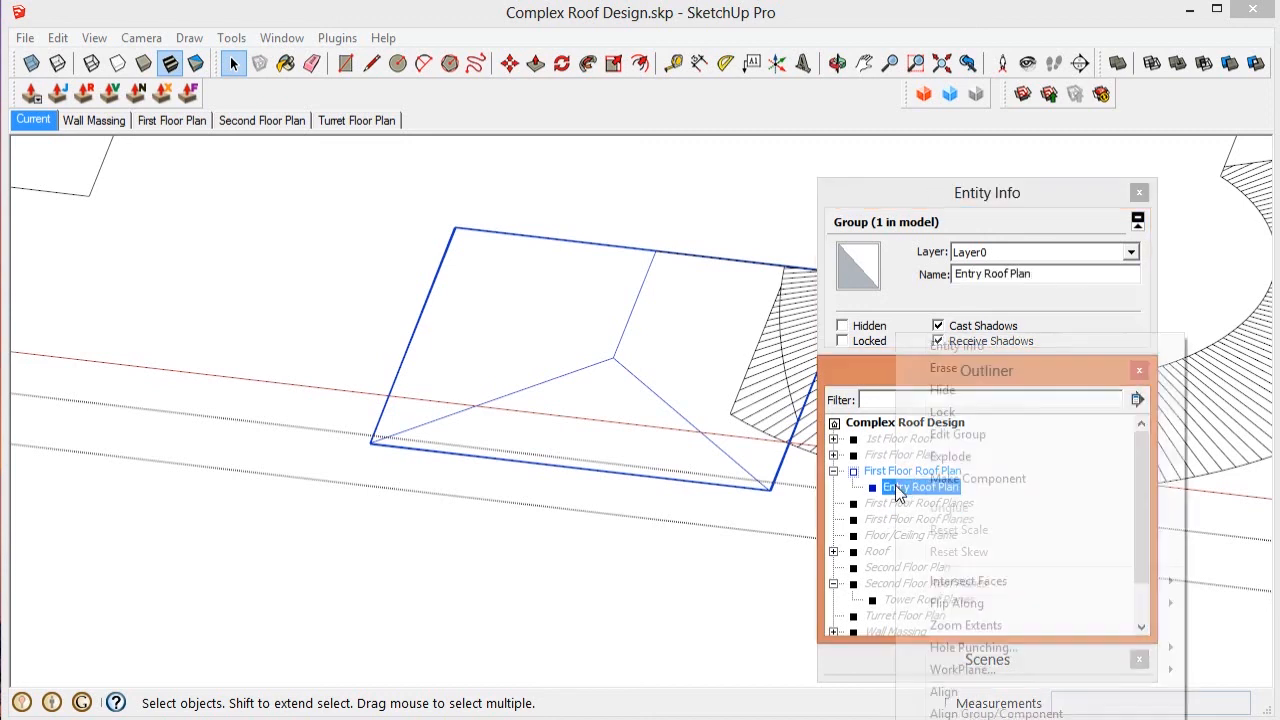
left_click(943, 386)
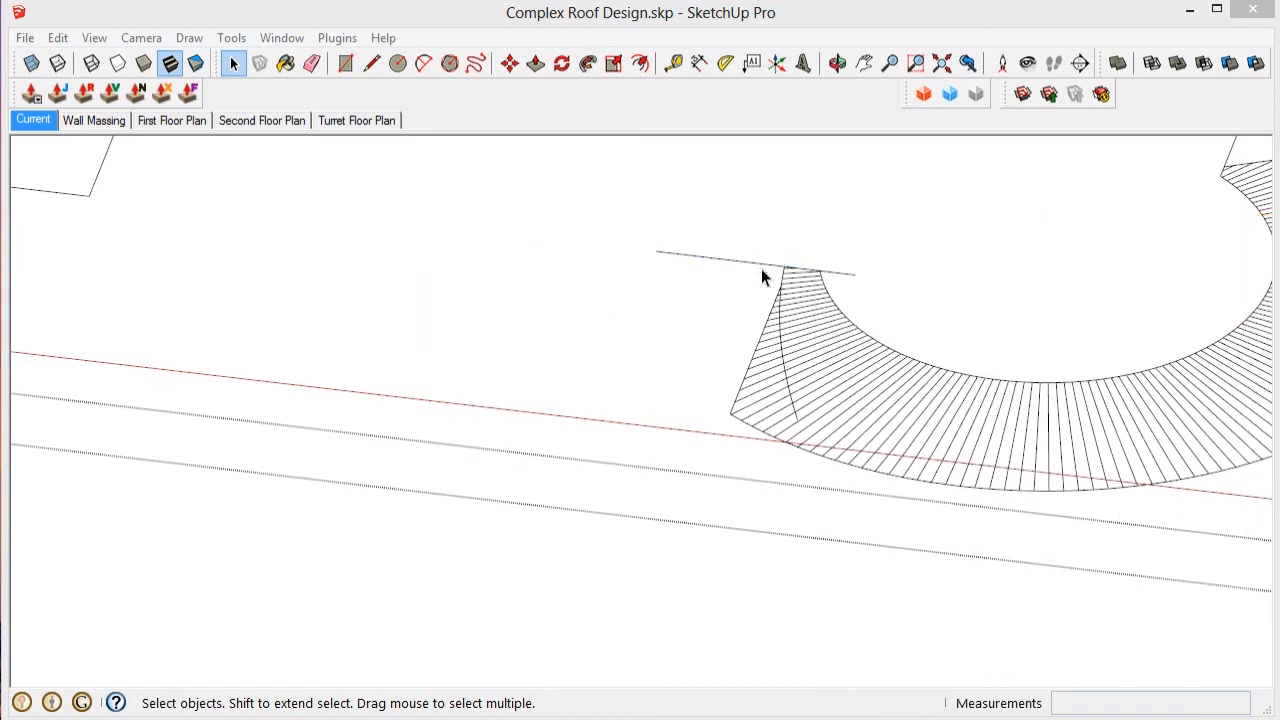
Step: Erase the leftover straight edges extending past the end of the curved roof
scroll(748, 262, "up", 3)
scroll(908, 286, "up", 4)
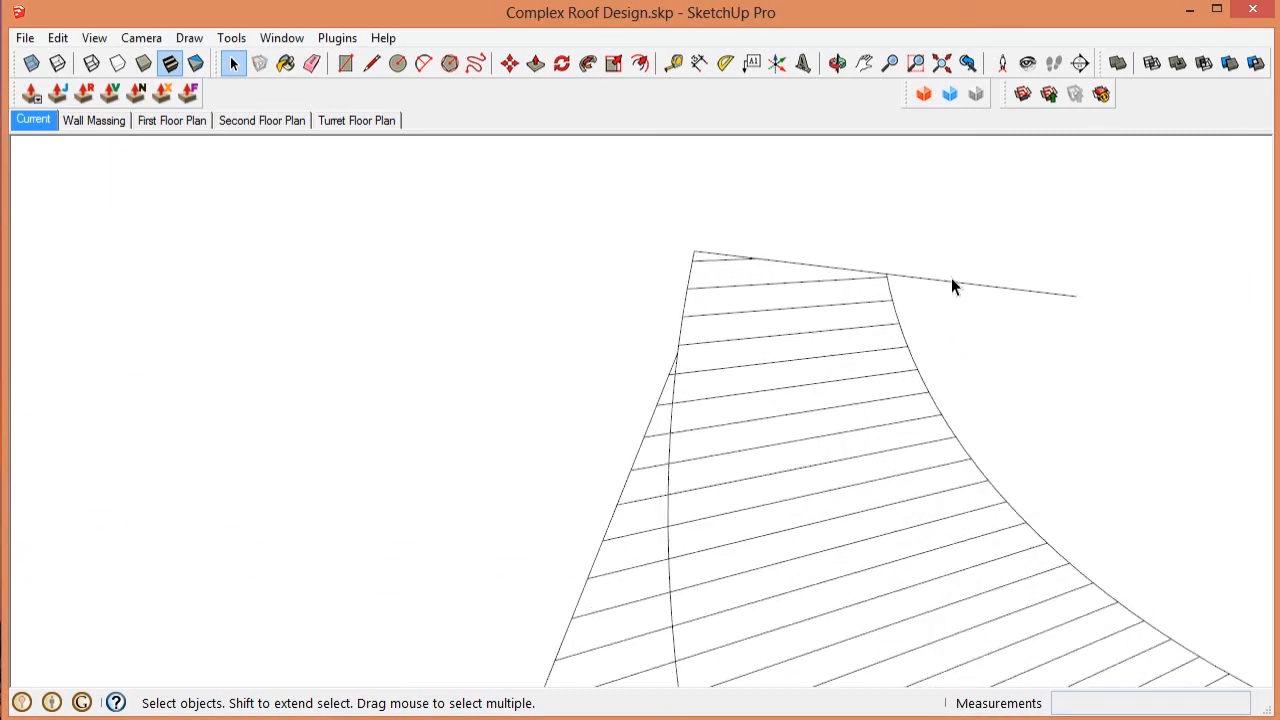
scroll(951, 278, "down", 2)
key("e")
left_click(960, 282)
Step: Erase the stray arc segments crossing the end of the curved roof, up to its outer edge
scroll(990, 207, "down", 2)
scroll(915, 530, "up", 2)
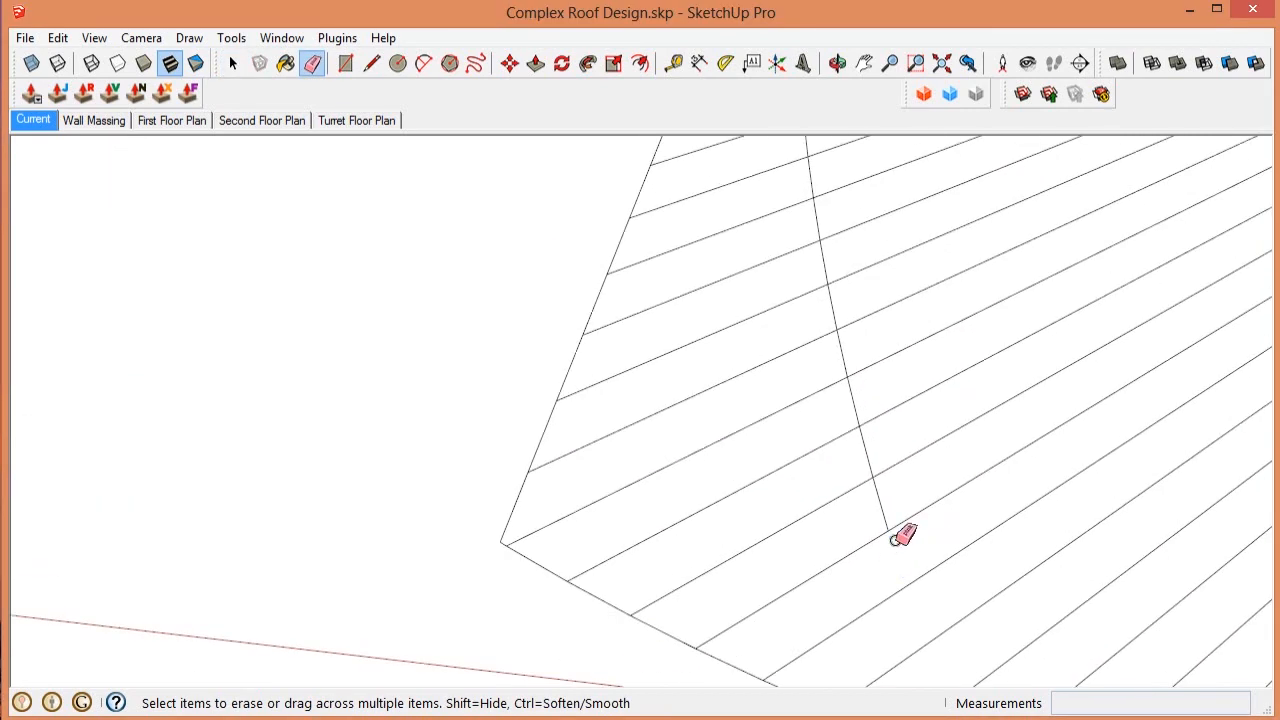
left_click_drag(900, 531, 857, 400)
scroll(951, 443, "down", 2)
key("space")
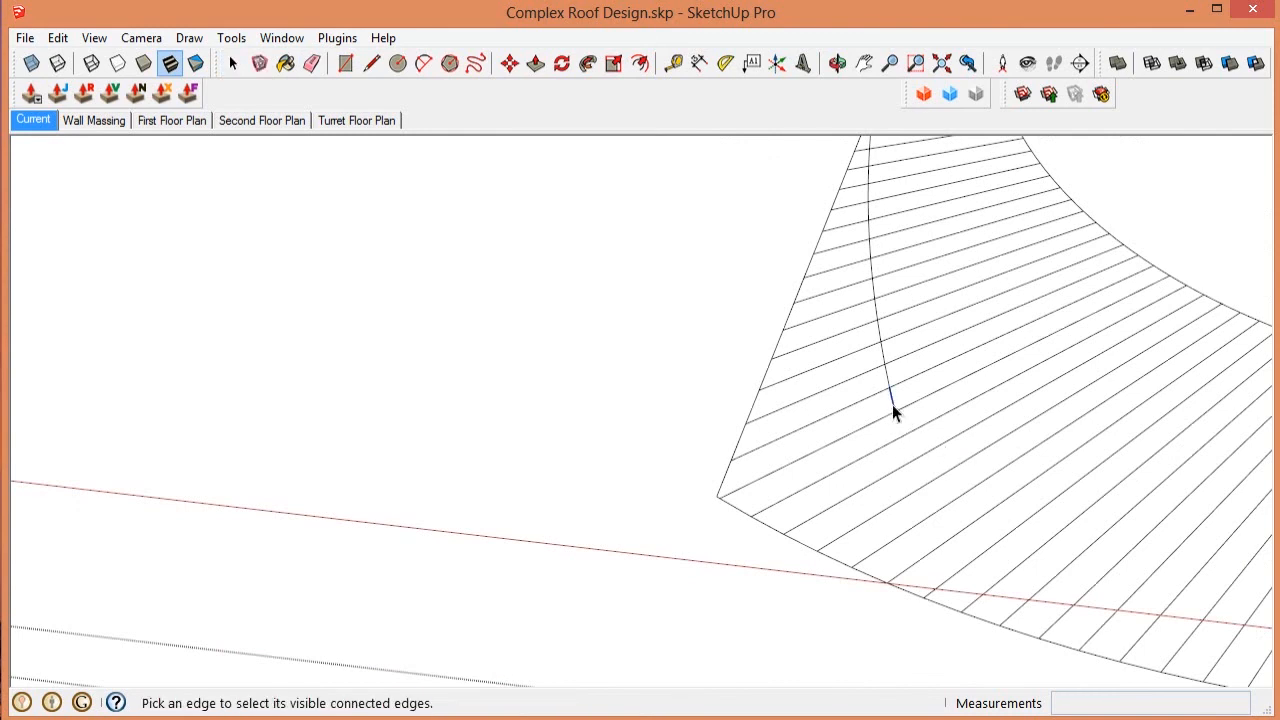
scroll(894, 408, "up", 3)
key("e")
left_click_drag(903, 394, 866, 248)
key("space")
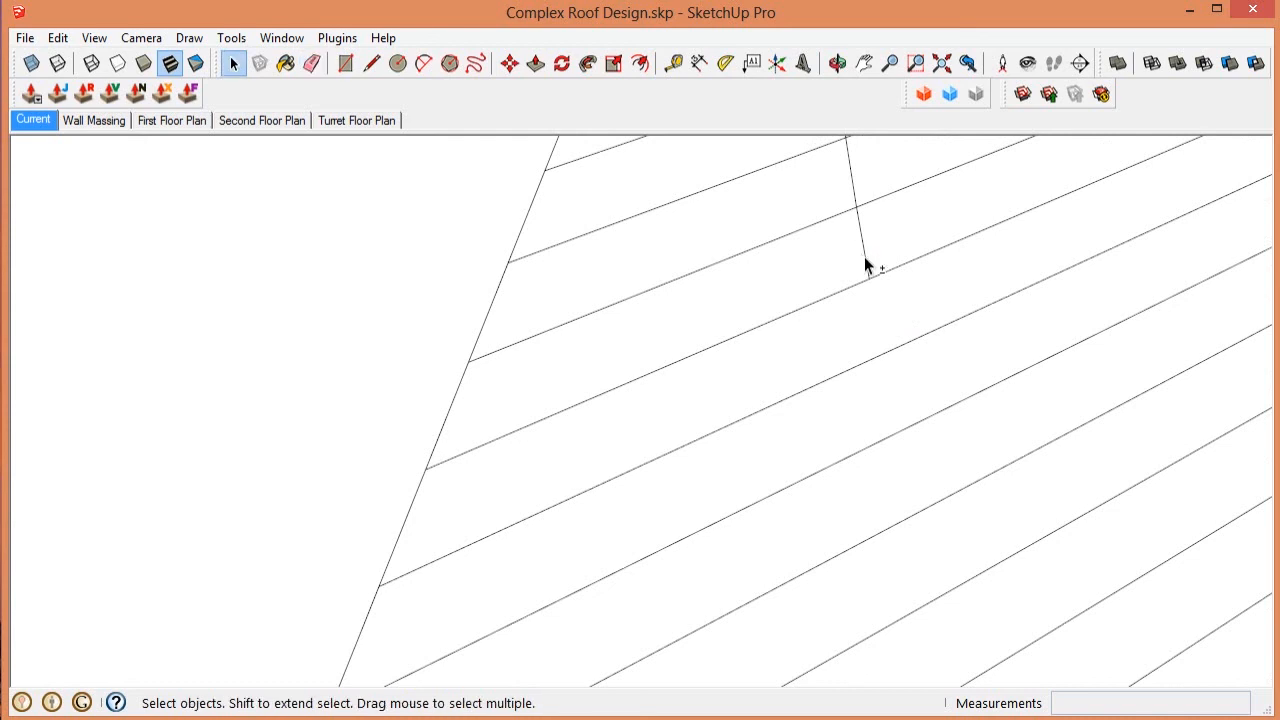
key("shift+e")
left_click(867, 262)
scroll(865, 246, "up", 3)
left_click(863, 247)
key("e")
left_click(867, 248)
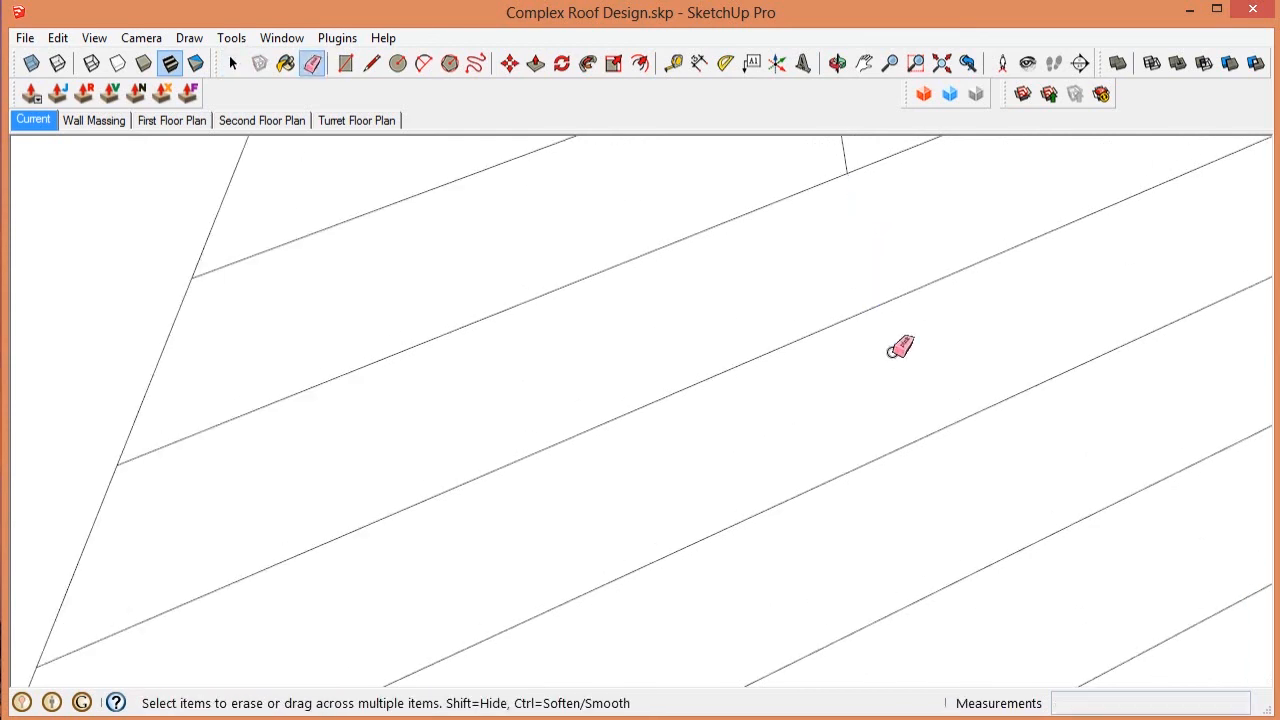
scroll(888, 352, "down", 5)
middle_click_drag(867, 308, 886, 364)
left_click(845, 378)
left_click(842, 351)
left_click(839, 317)
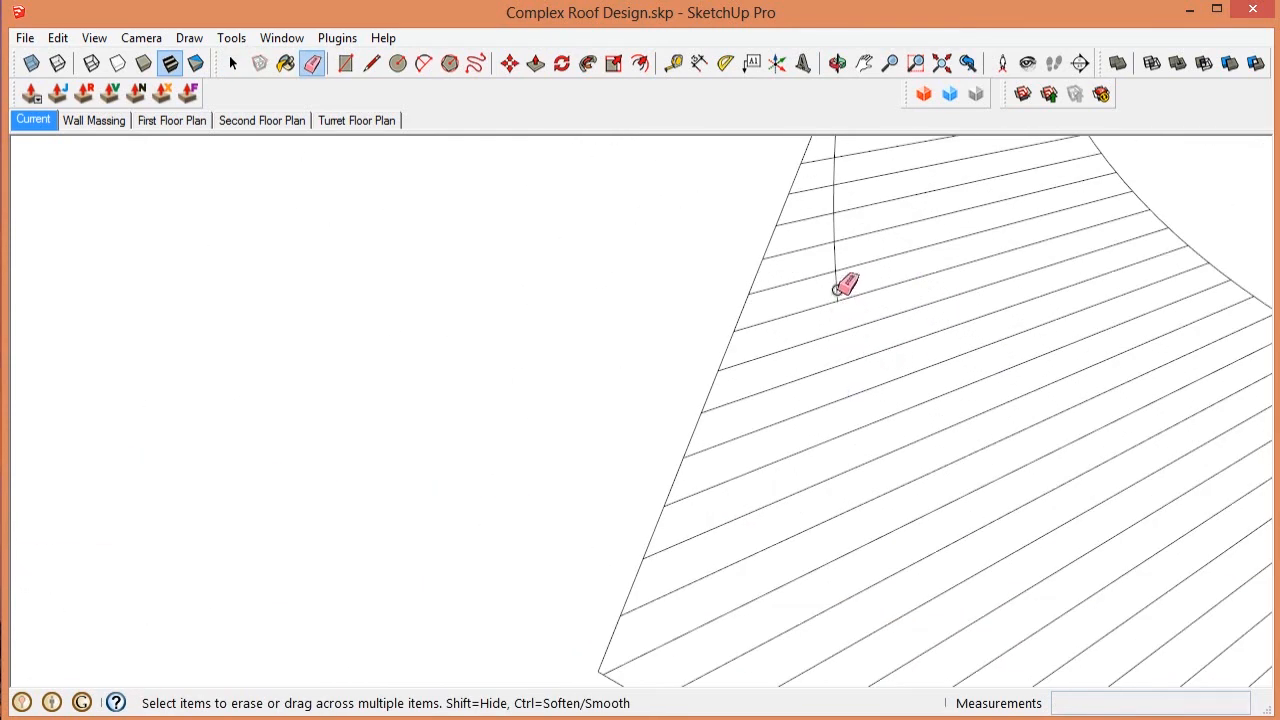
left_click(837, 289)
left_click(835, 257)
left_click(834, 231)
scroll(840, 390, "down", 3)
scroll(843, 261, "up", 4)
left_click(830, 277)
left_click(829, 242)
left_click(828, 211)
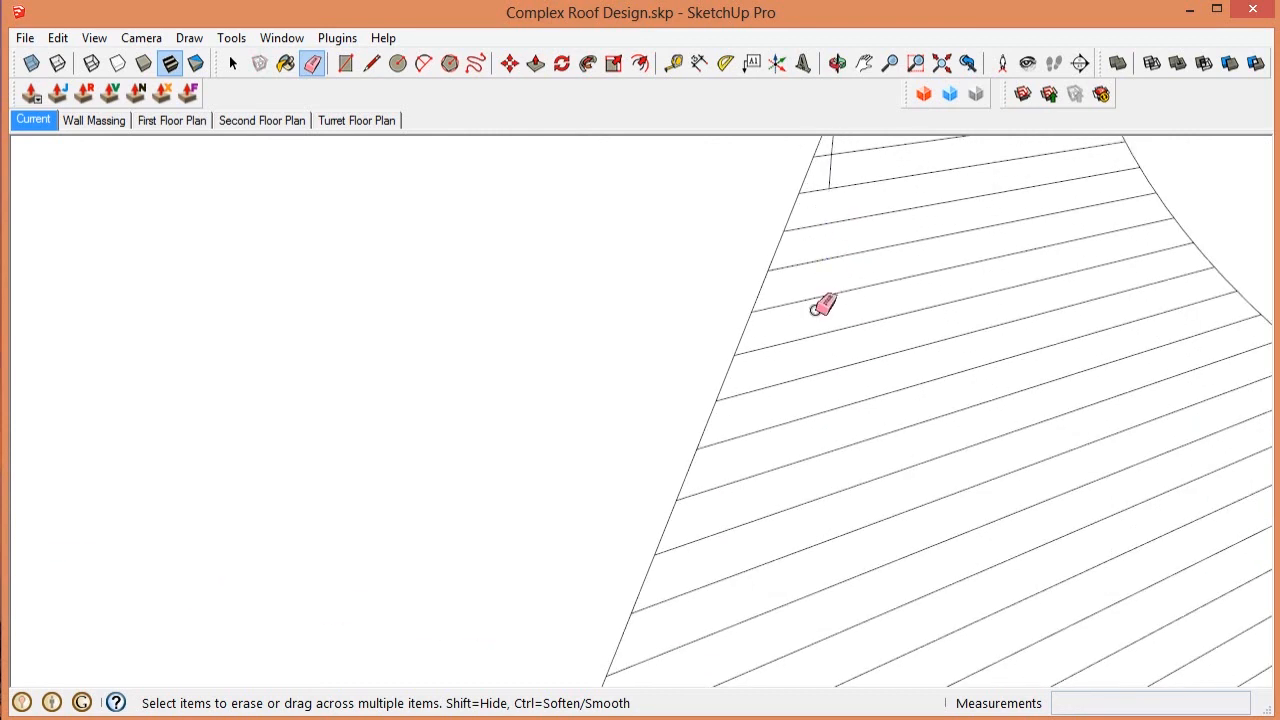
scroll(815, 310, "down", 3)
scroll(825, 280, "up", 5)
left_click(832, 314)
left_click(827, 377)
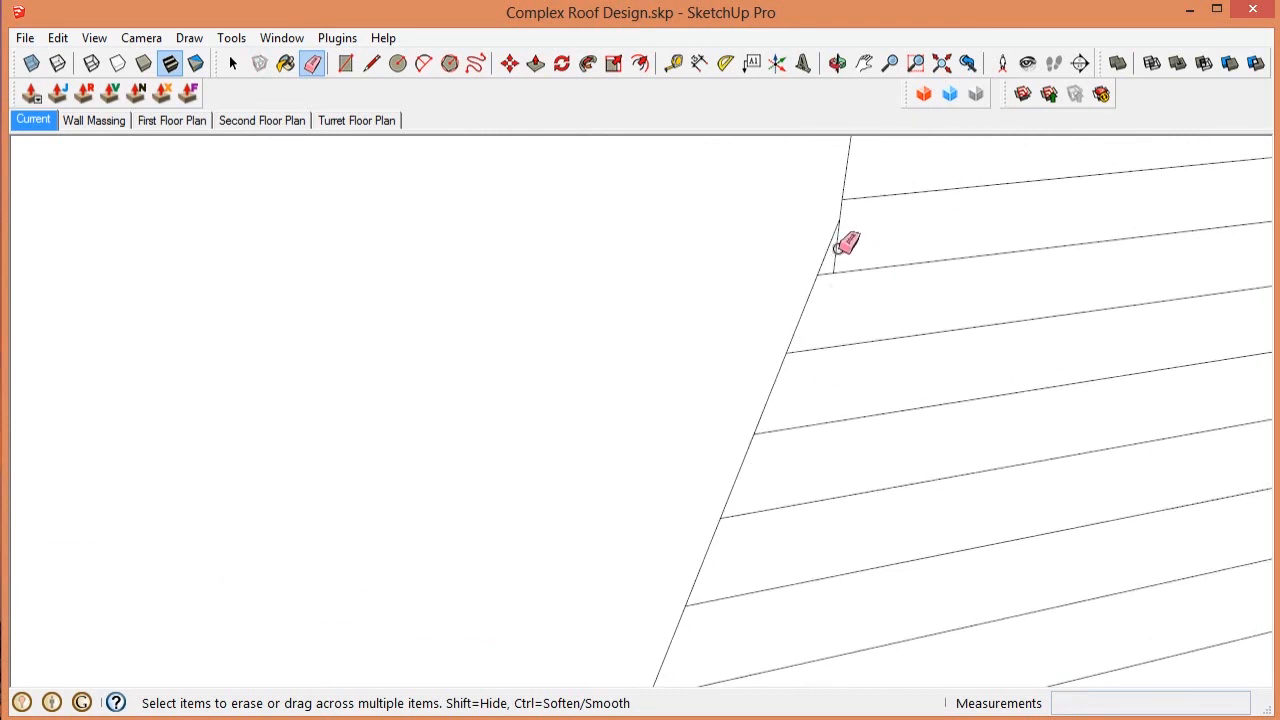
left_click(838, 246)
scroll(891, 260, "down", 8)
key("space")
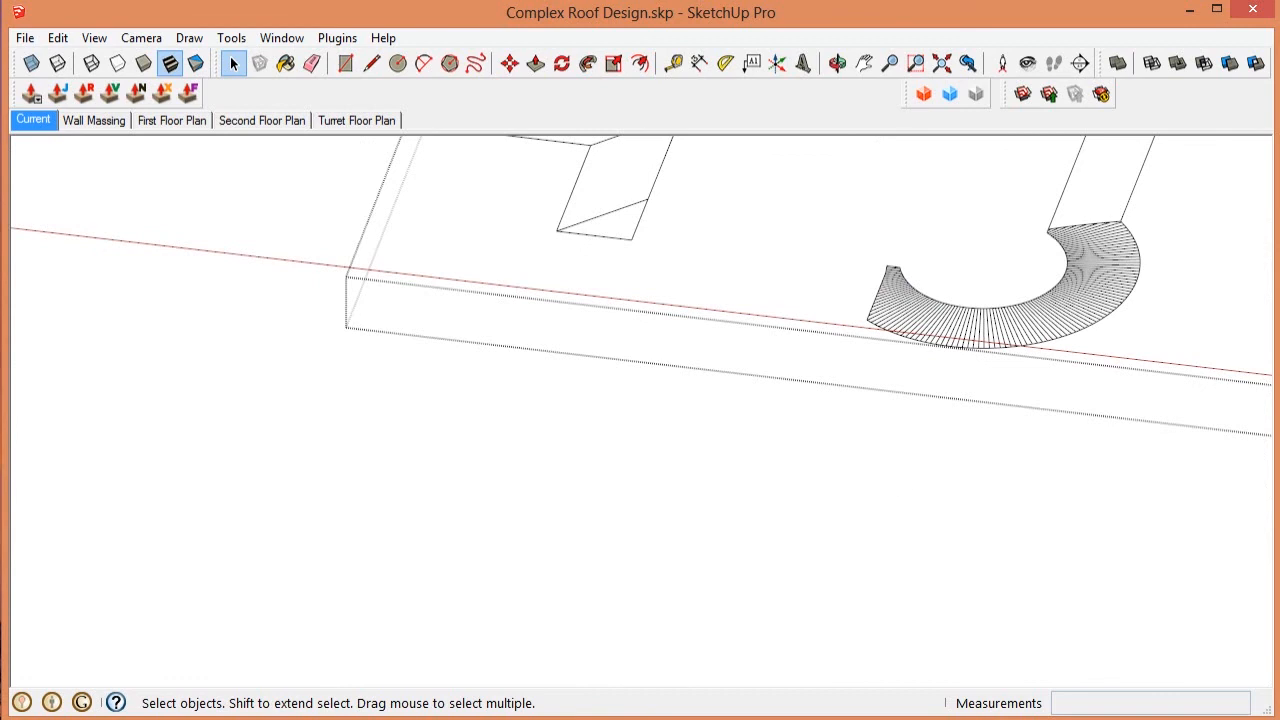
Step: Unhide the upper First Floor Roof Planes group and examine how its sloped and curved roofs line up with the flat roof plan
left_click_drag(1279, 148, 282, 209)
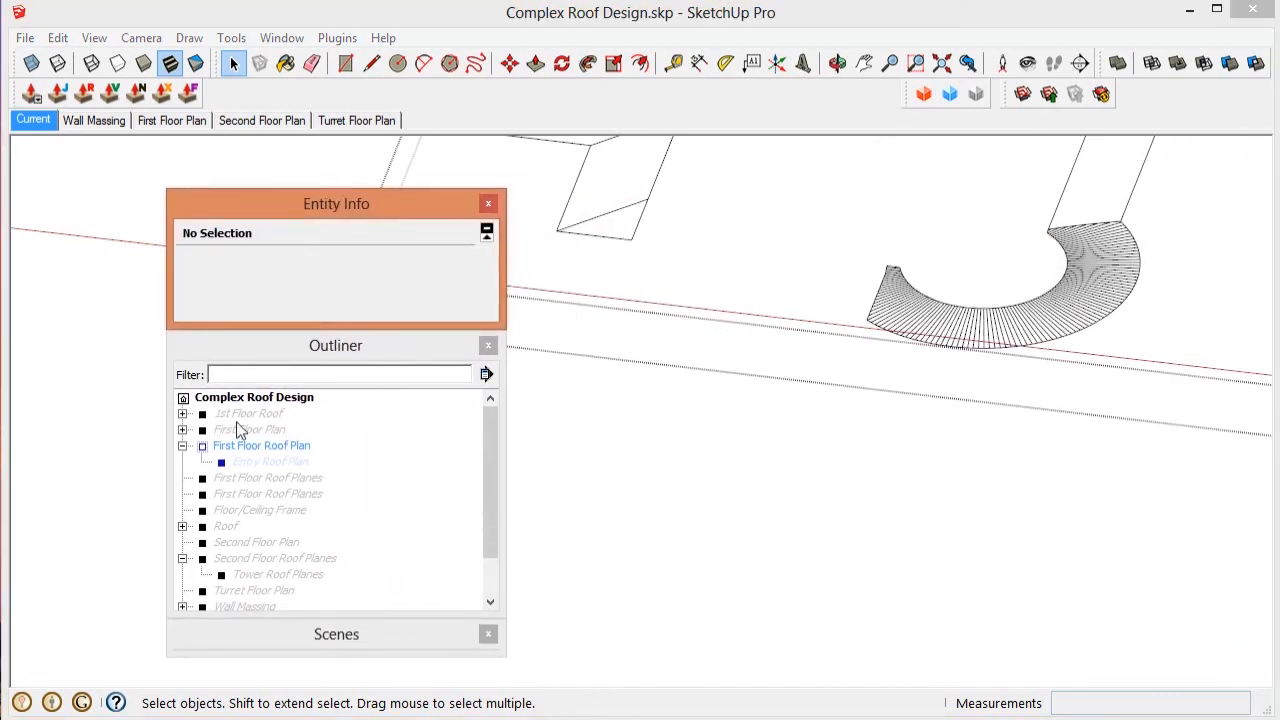
left_click(247, 478)
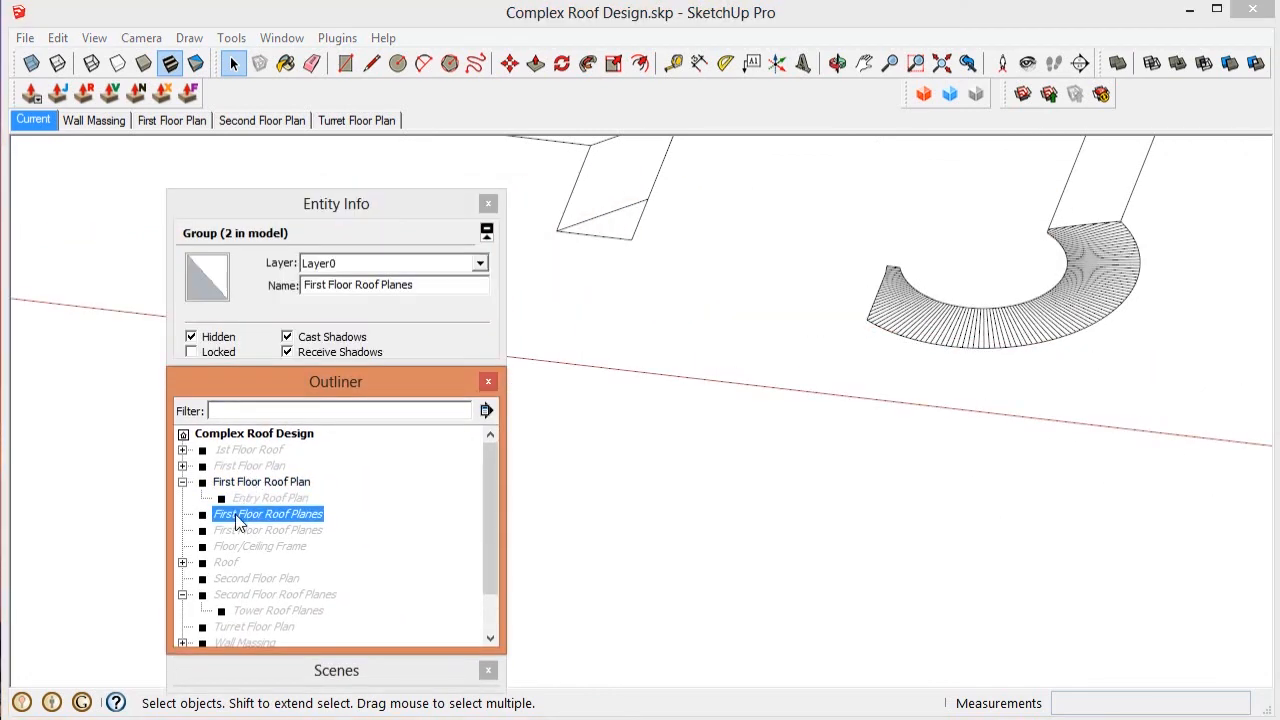
right_click(235, 514)
left_click(317, 371)
left_click(873, 554)
middle_click_drag(873, 554, 977, 329)
scroll(943, 453, "up", 5)
scroll(1009, 500, "down", 5)
middle_click_drag(1009, 500, 1058, 507)
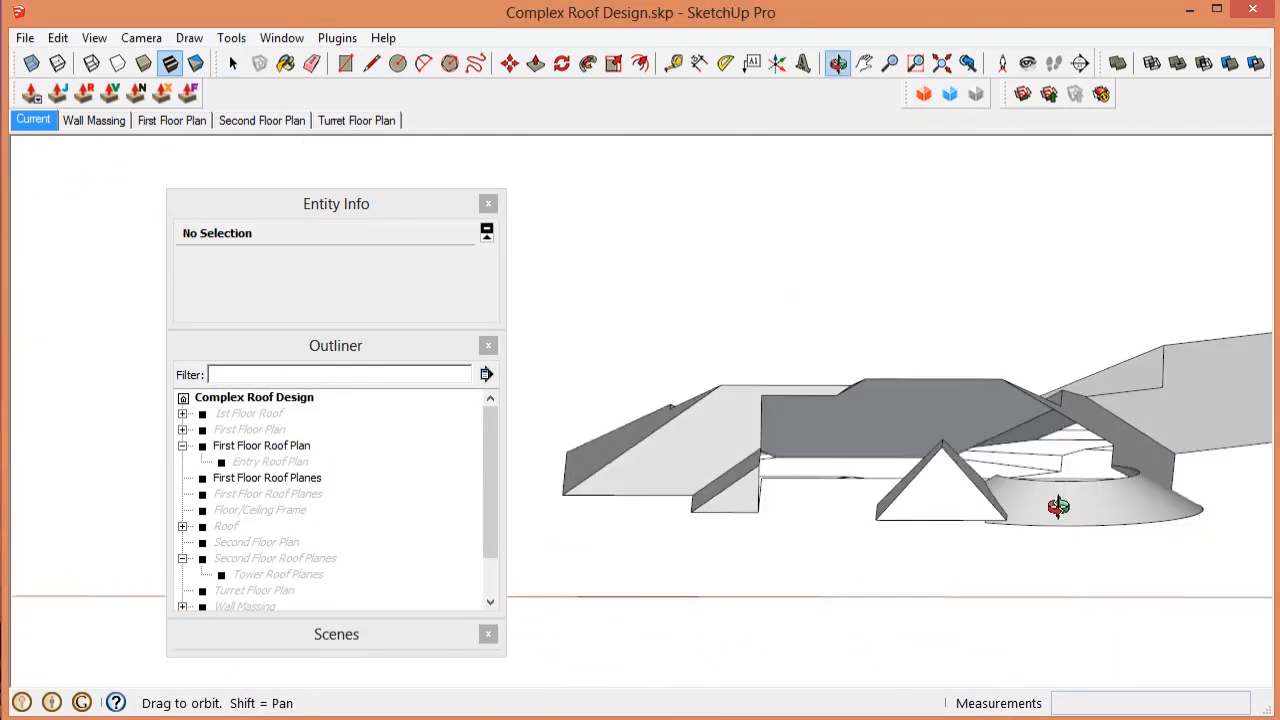
scroll(1058, 507, "up", 5)
middle_click_drag(991, 471, 958, 565)
scroll(958, 565, "down", 5)
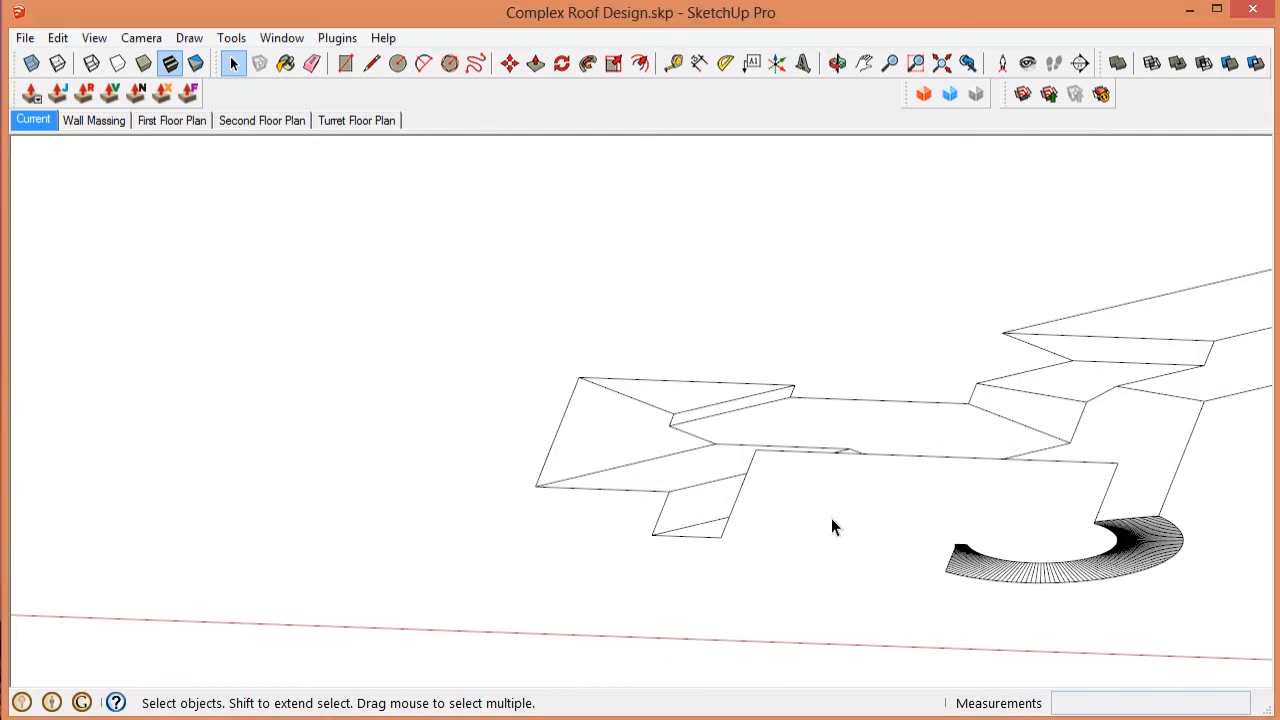
Step: Erase the radial segment lines inside the curved roof, leaving its inner and outer arcs and end edges
middle_click_drag(831, 518, 1109, 649)
scroll(1027, 544, "up", 10)
scroll(973, 585, "up", 3)
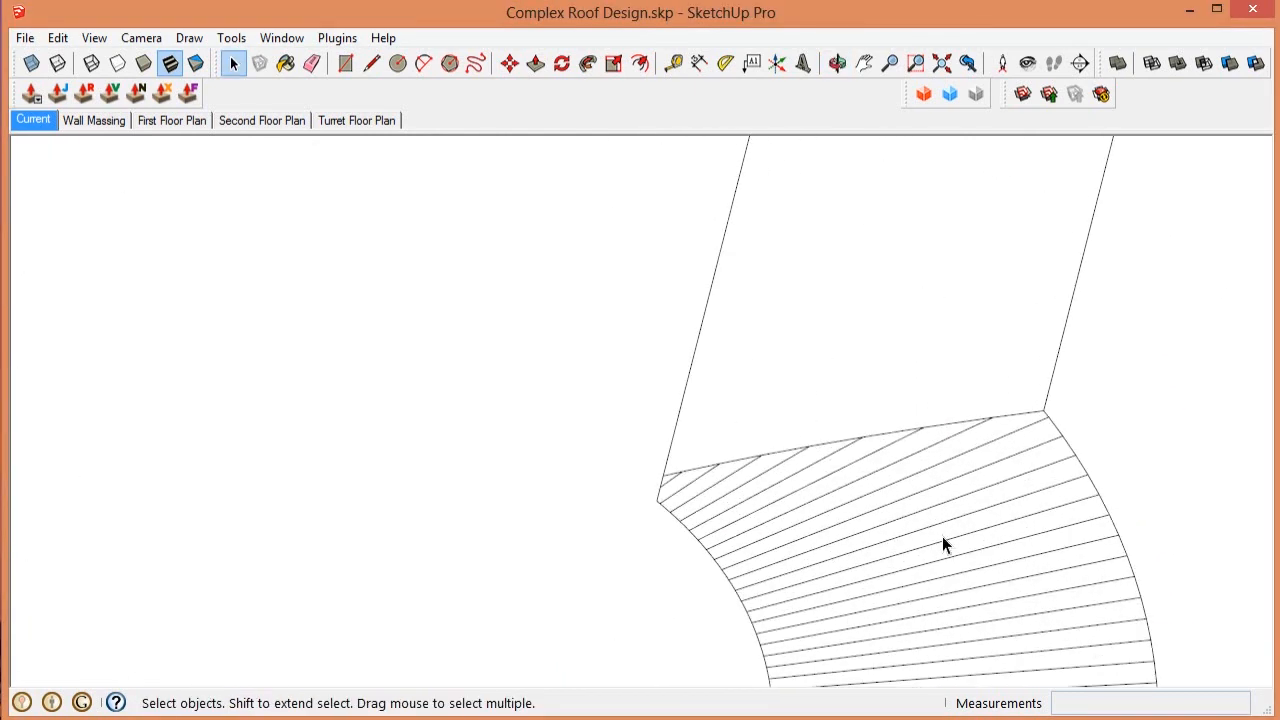
left_click(936, 526)
key("e")
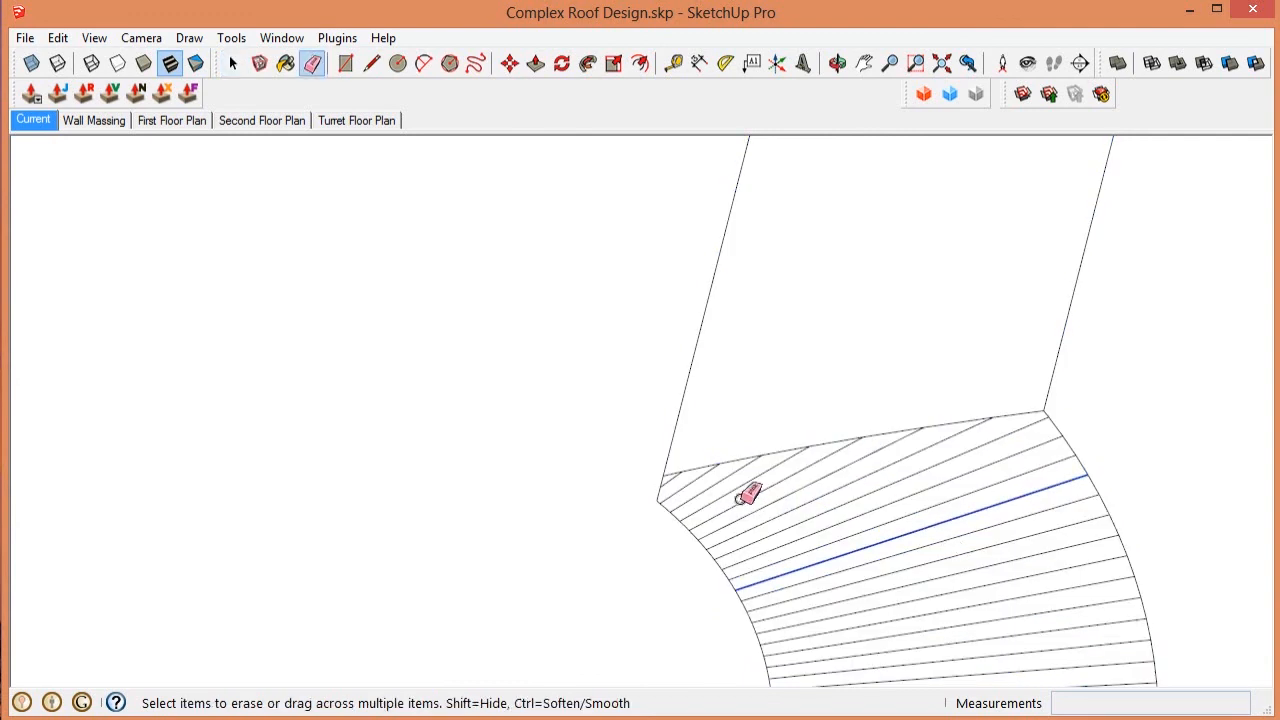
mouse_move(678, 482)
left_mouse_down()
mouse_move(709, 505)
mouse_move(806, 502)
left_mouse_up()
mouse_move(890, 471)
left_mouse_down()
mouse_move(902, 501)
mouse_move(982, 556)
mouse_move(983, 658)
left_mouse_up()
scroll(946, 437, "down", 3)
scroll(946, 437, "down", 3)
mouse_move(960, 484)
left_mouse_down()
mouse_move(929, 578)
mouse_move(749, 648)
mouse_move(638, 602)
mouse_move(633, 564)
left_mouse_up()
Step: Erase the remaining radial lines and the short stray edge at the free end of the curved roof
scroll(647, 170, "up", 5)
left_click_drag(671, 260, 617, 77)
scroll(692, 284, "up", 2)
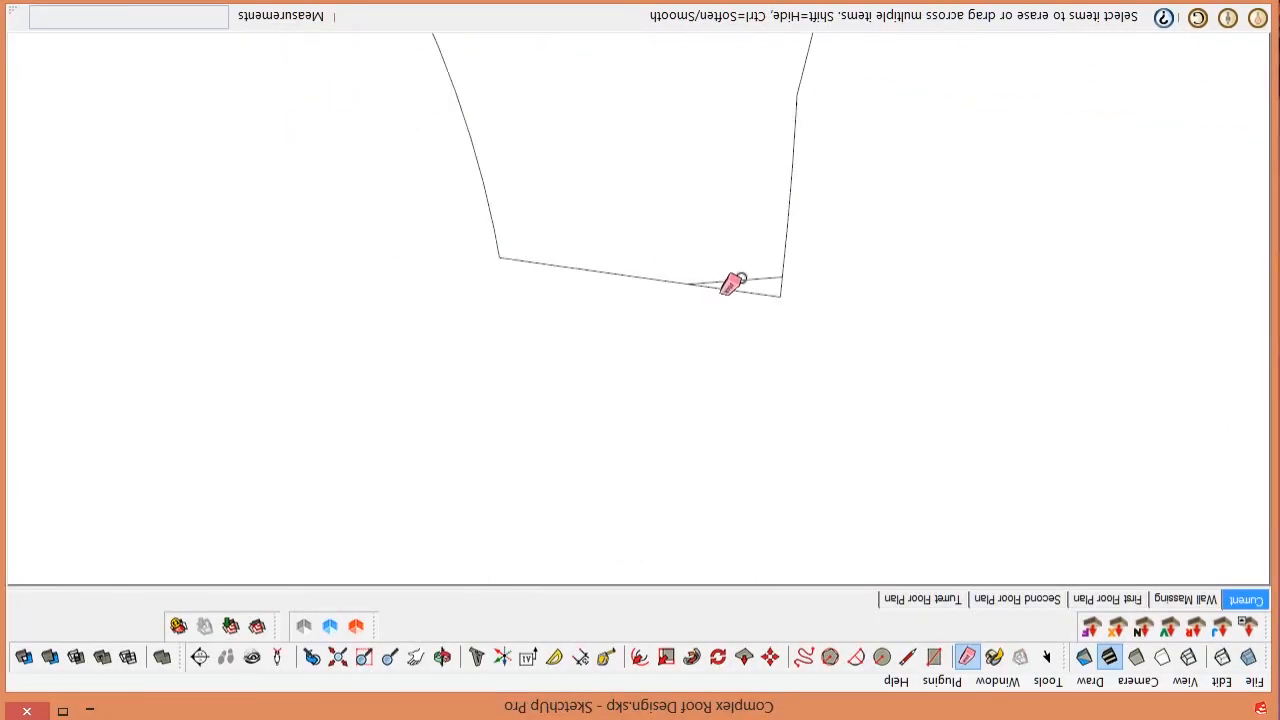
left_click(737, 279)
scroll(558, 258, "down", 6)
scroll(550, 268, "down", 4)
key("space")
scroll(412, 172, "down", 2)
mouse_move(413, 174)
middle_mouse_down()
mouse_move(200, 290)
mouse_move(190, 235)
middle_mouse_up()
middle_click_drag(780, 457, 500, 263)
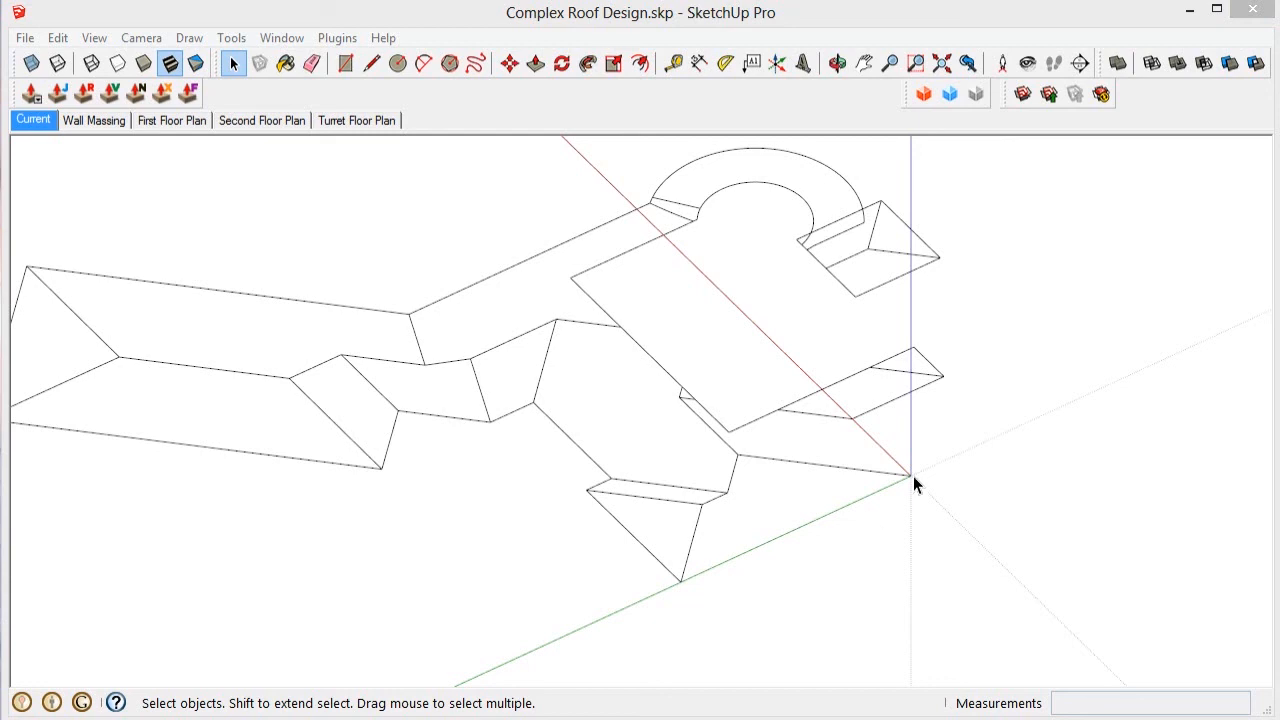
left_click(347, 64)
scroll(814, 530, "up", 4)
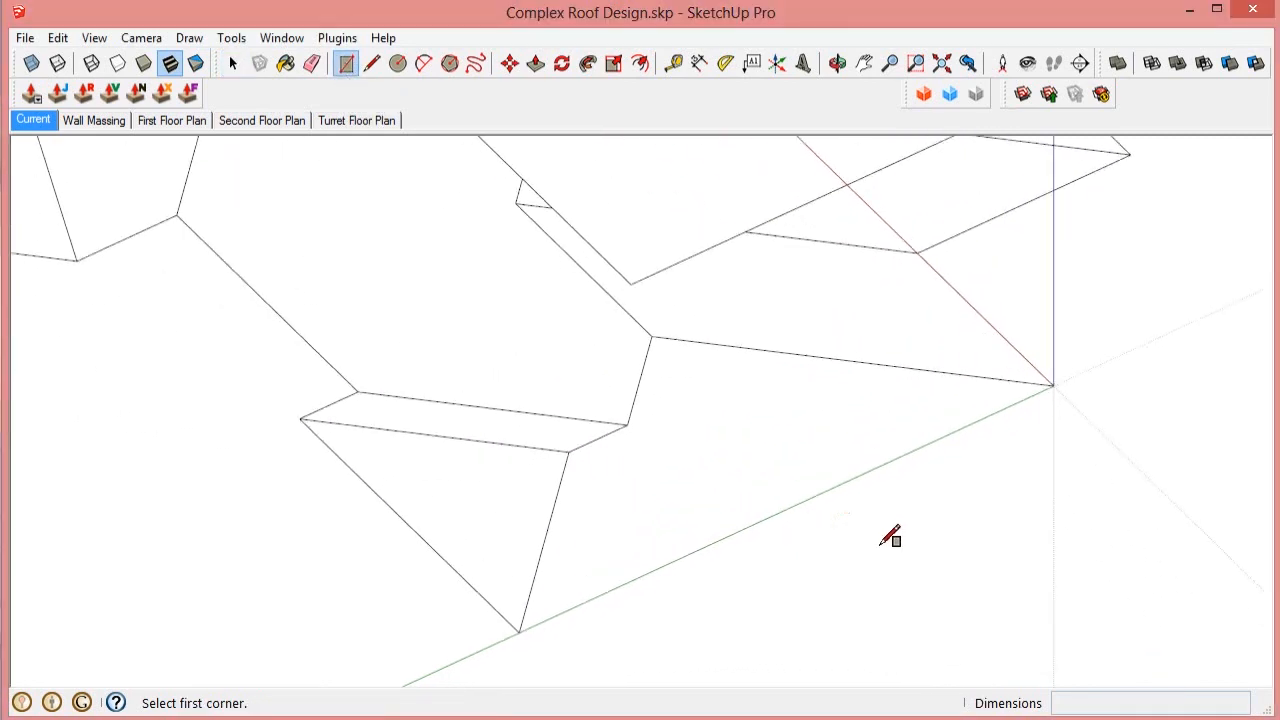
left_click(1052, 385)
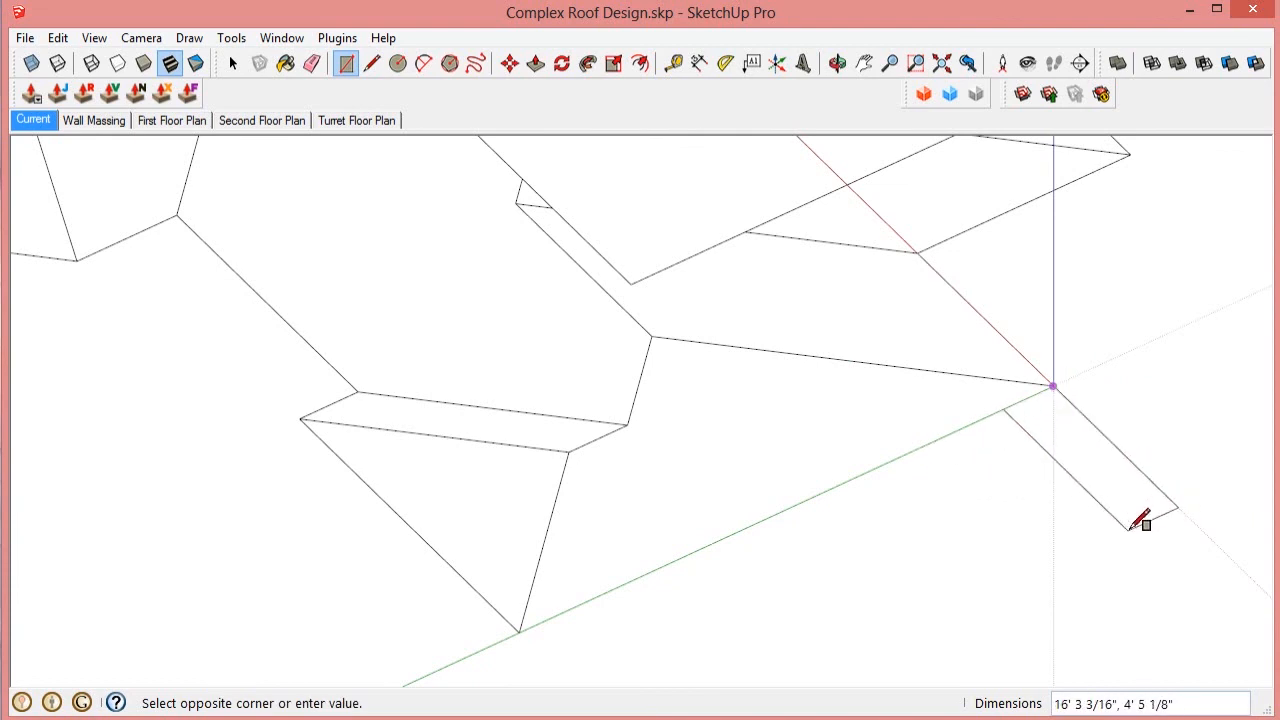
scroll(1140, 521, "down", 2)
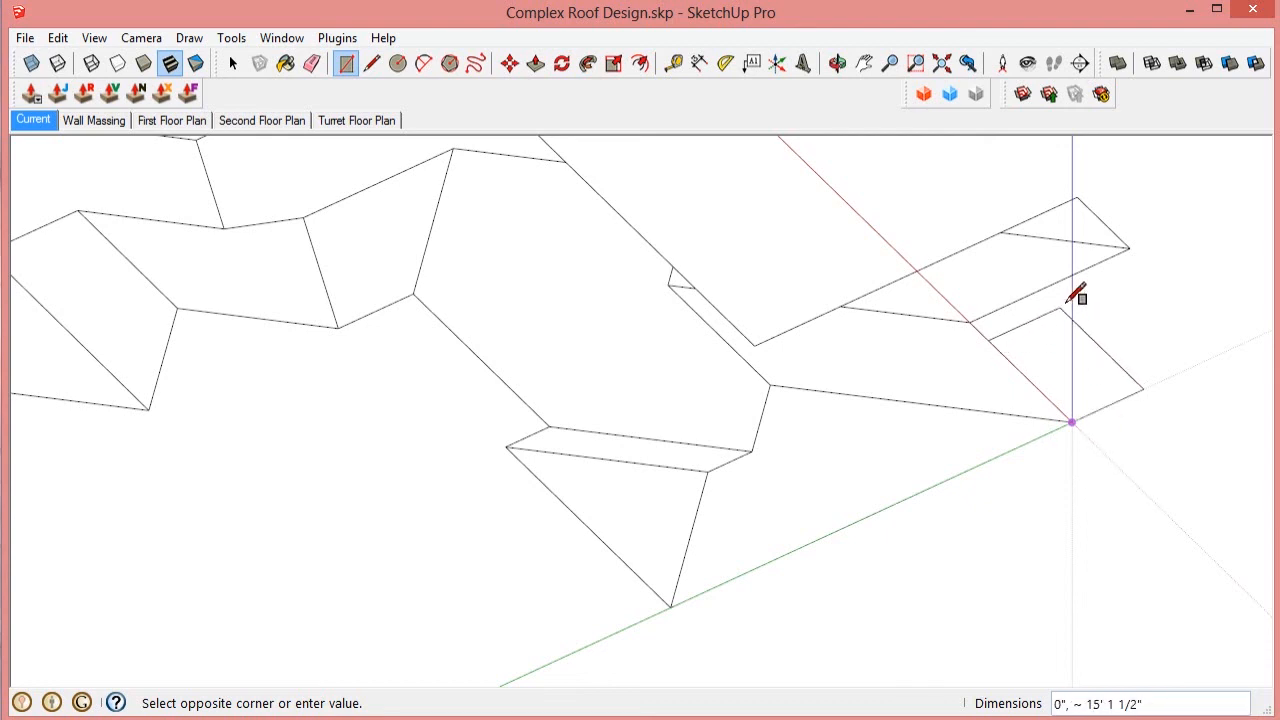
middle_click_drag(1092, 325, 874, 480)
scroll(820, 226, "down", 1)
scroll(874, 480, "up", 3)
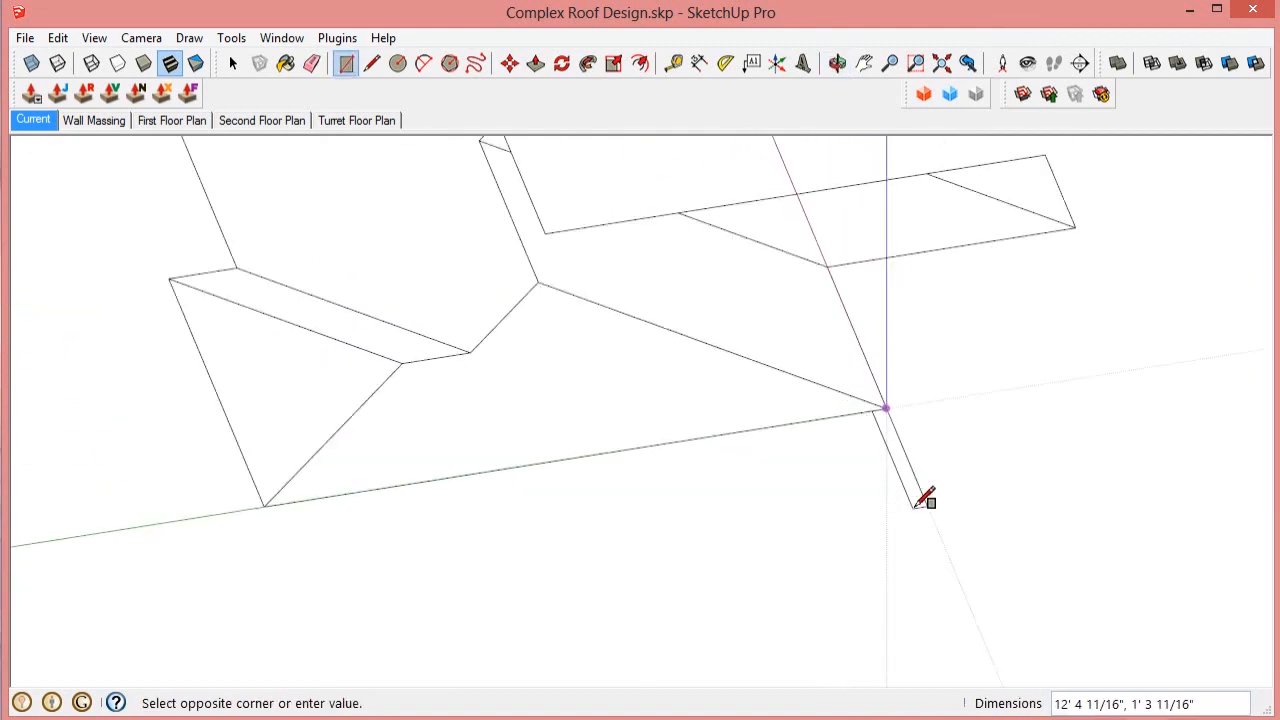
scroll(884, 488, "up", 2)
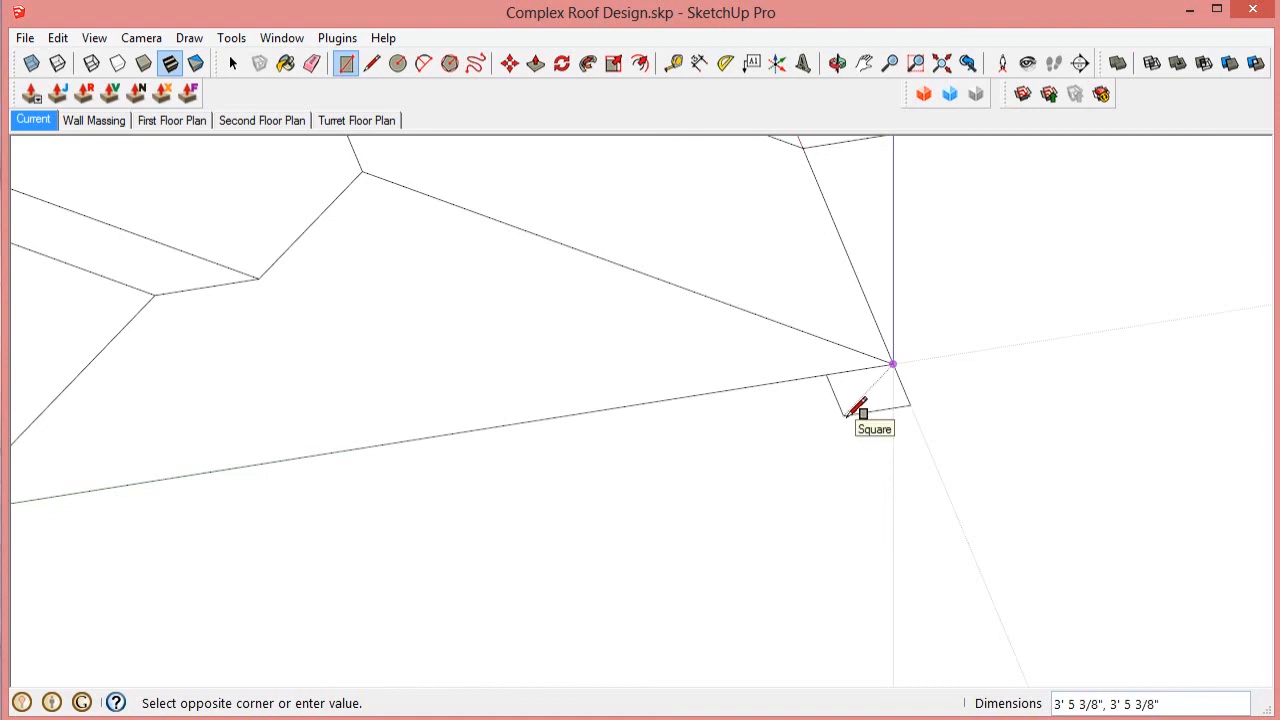
key("space")
Step: Try a rectangle from the roof corner at the origin along the green-axis eave, entering only 1.5 for its first dimension, and undo it
middle_click_drag(845, 420, 963, 454)
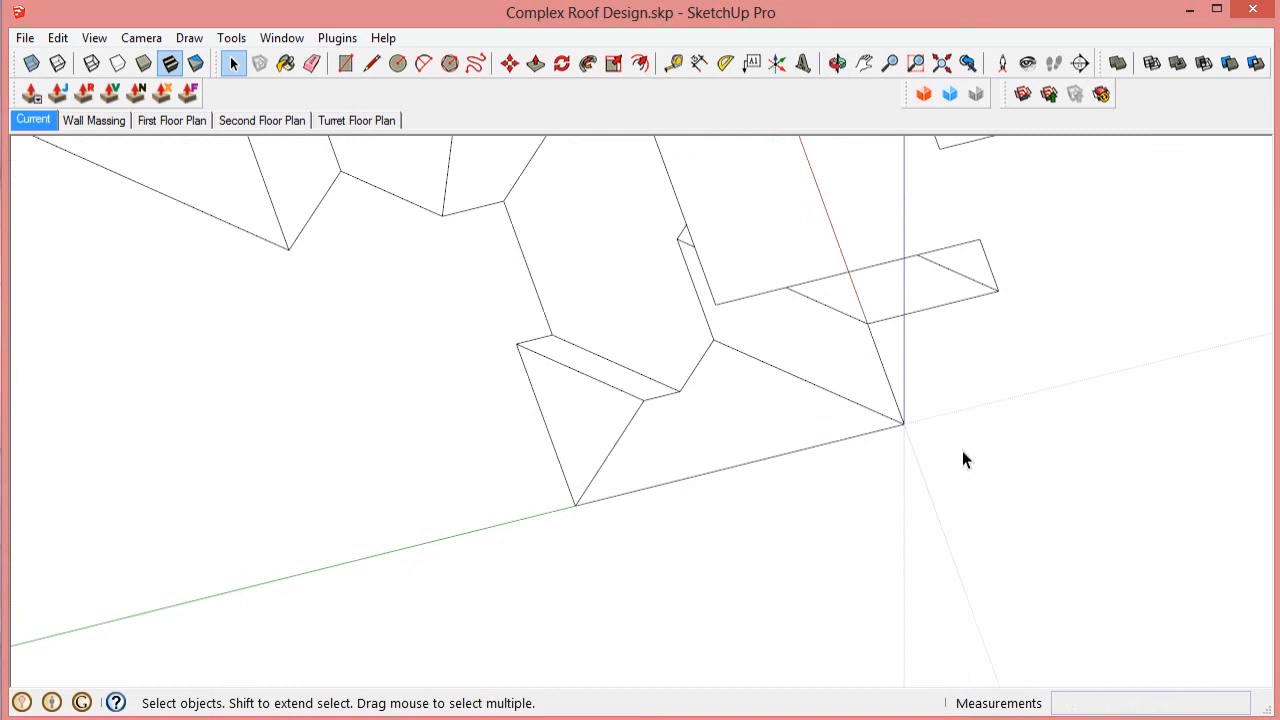
left_click(346, 63)
scroll(880, 437, "up", 5)
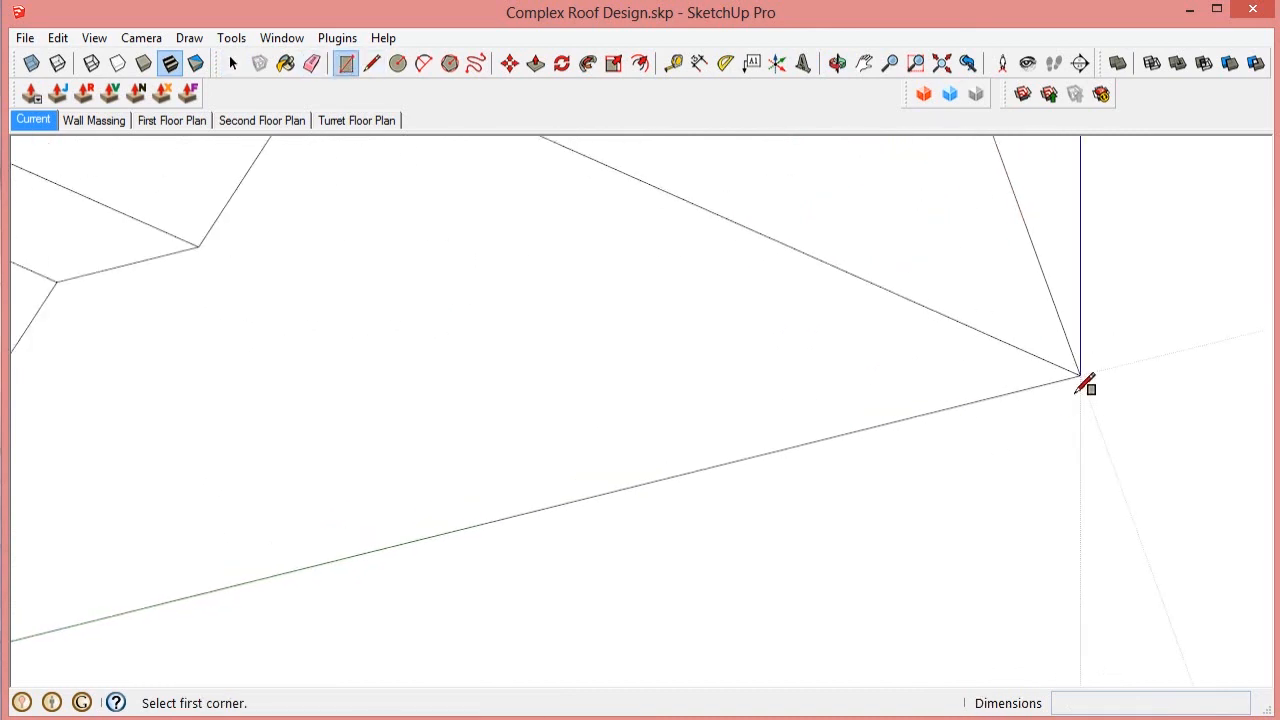
left_click(1080, 375)
scroll(1098, 370, "down", 2)
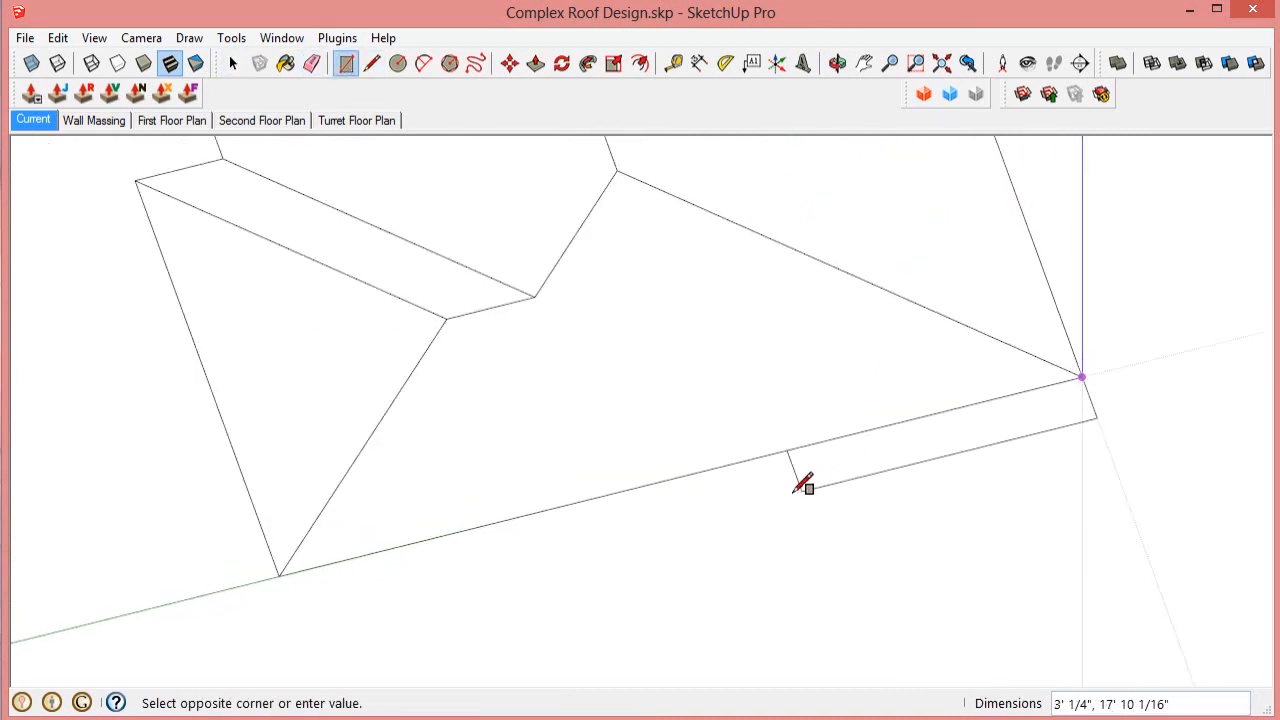
scroll(880, 452, "down", 2)
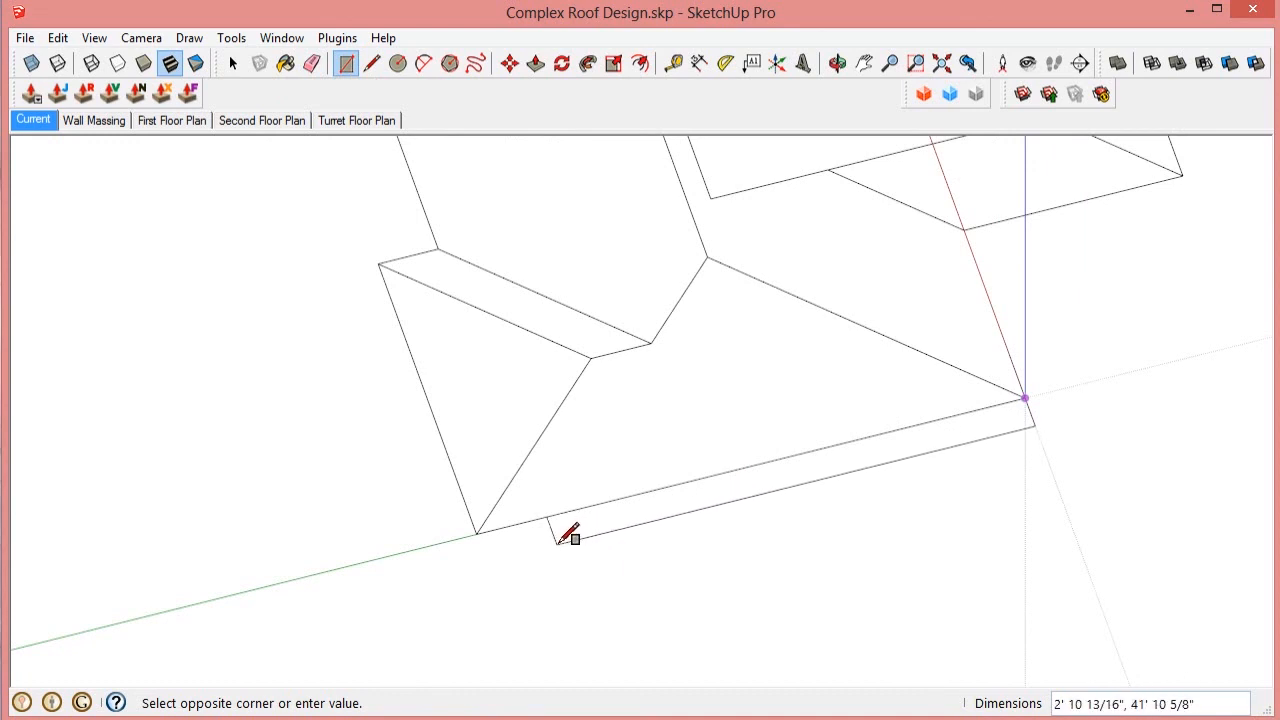
scroll(549, 542, "up", 2)
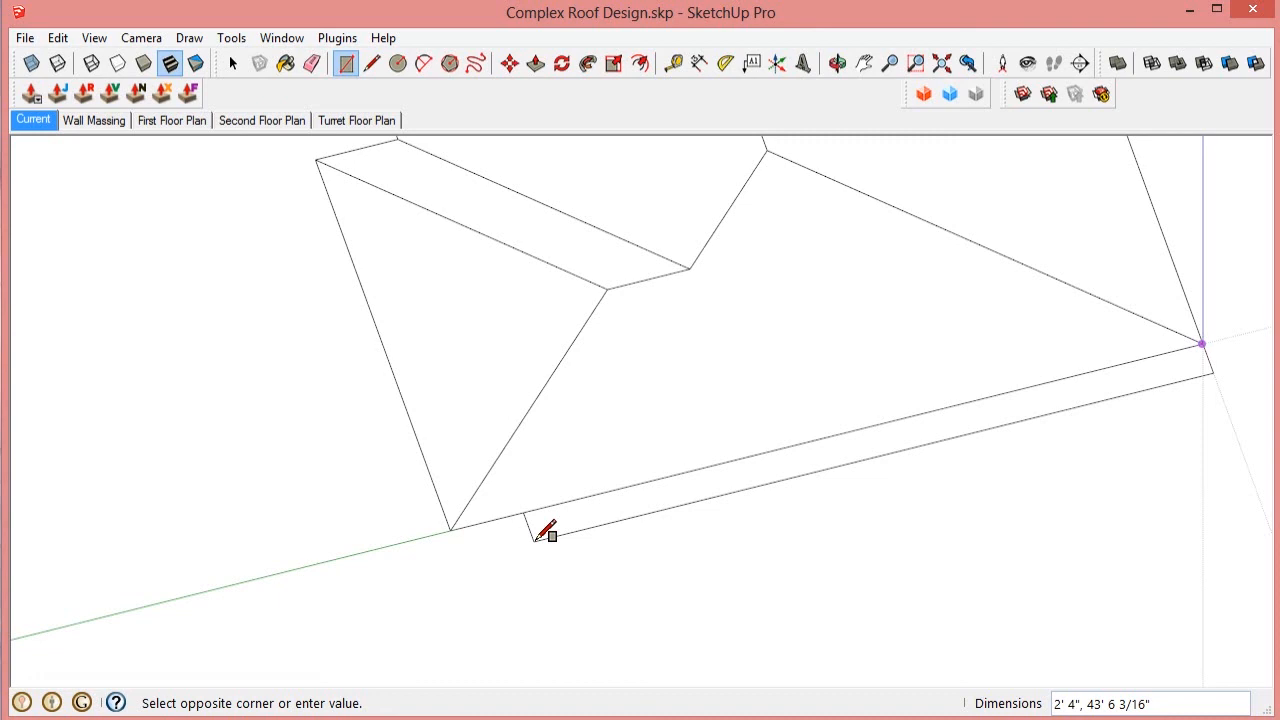
type("1.5,")
key("Return")
scroll(538, 540, "up", 4)
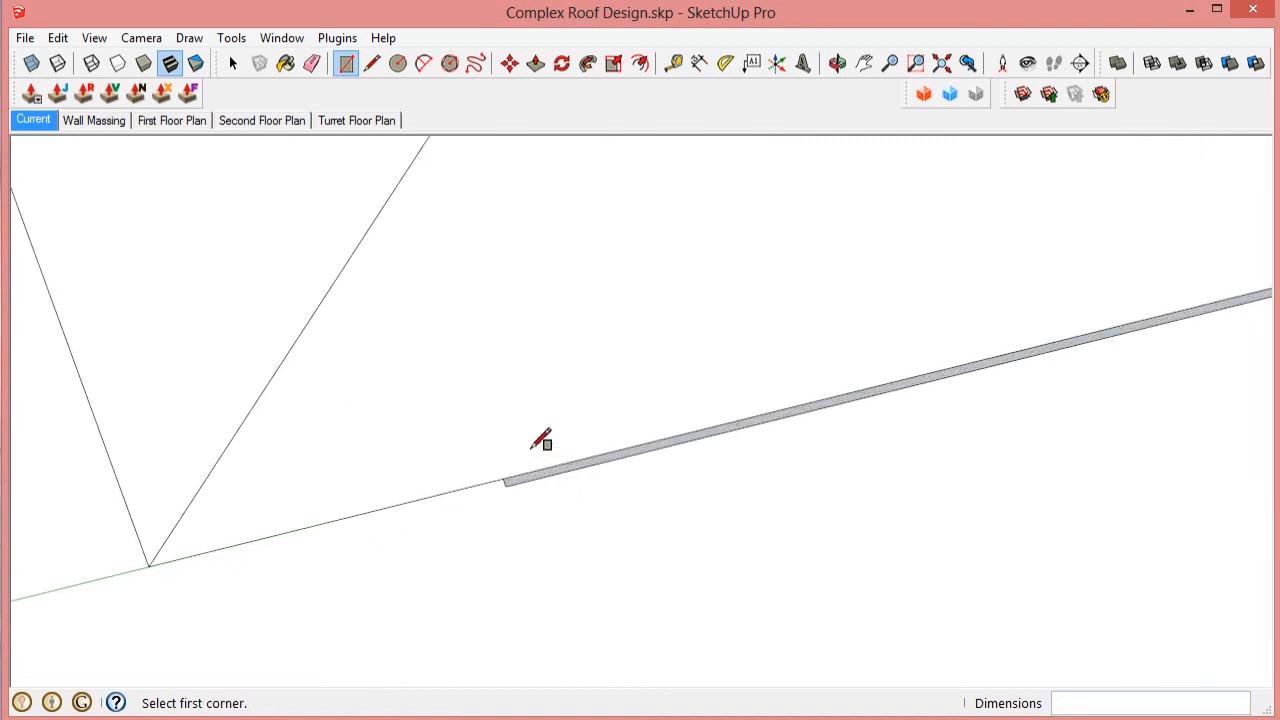
scroll(500, 532, "down", 2)
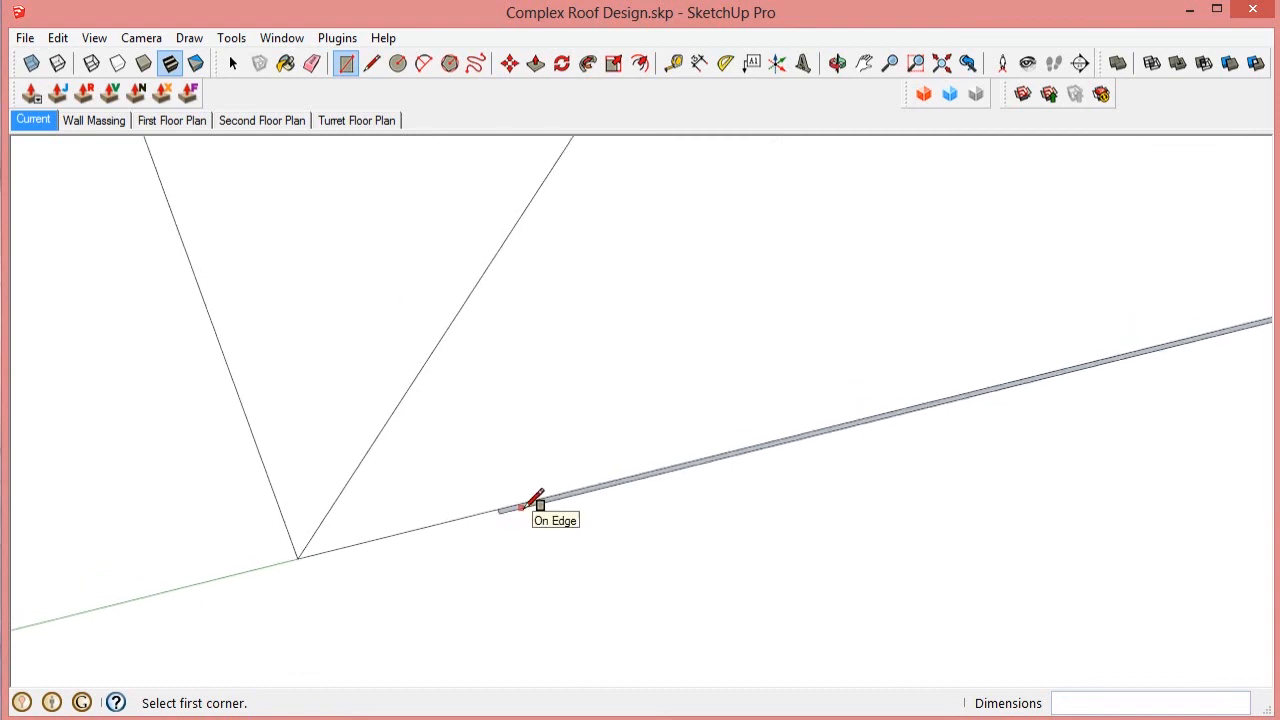
scroll(532, 503, "down", 2)
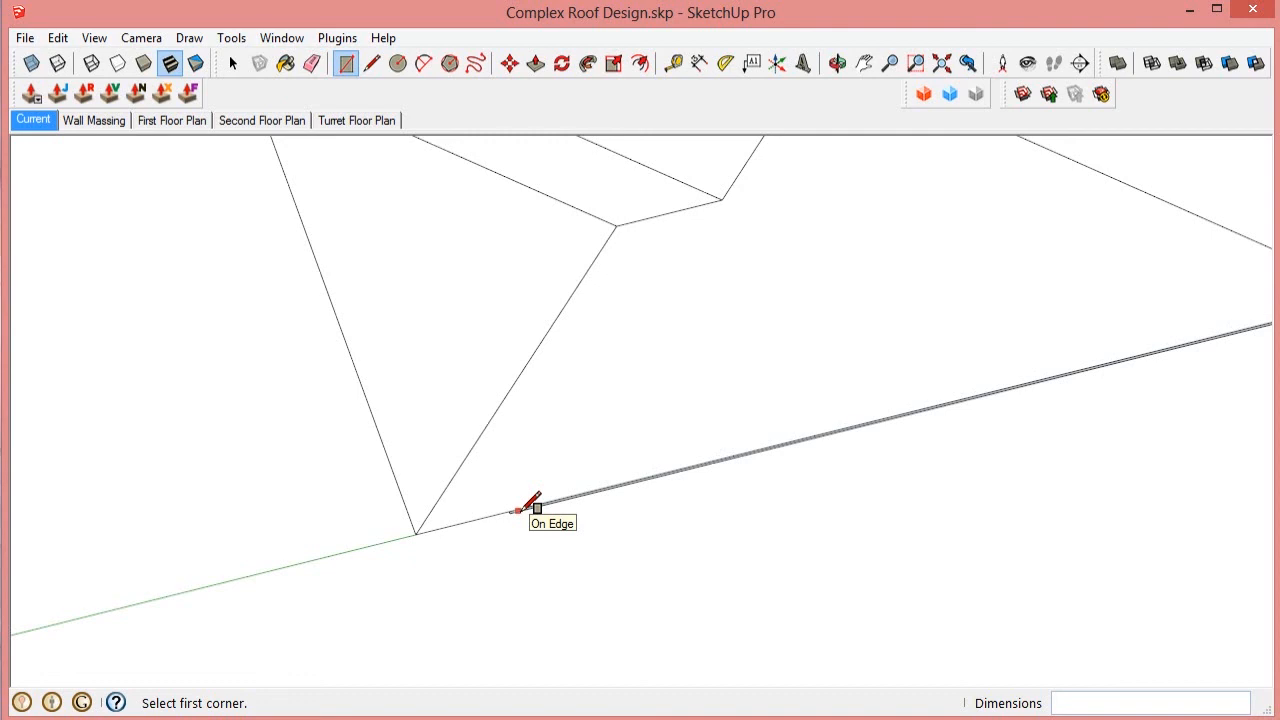
key("ctrl+z")
Step: Try a rectangle from the origin corner about 10' 10 3/4" along the red axis, entering only 1.5 for its second dimension, and undo it
scroll(407, 521, "down", 2)
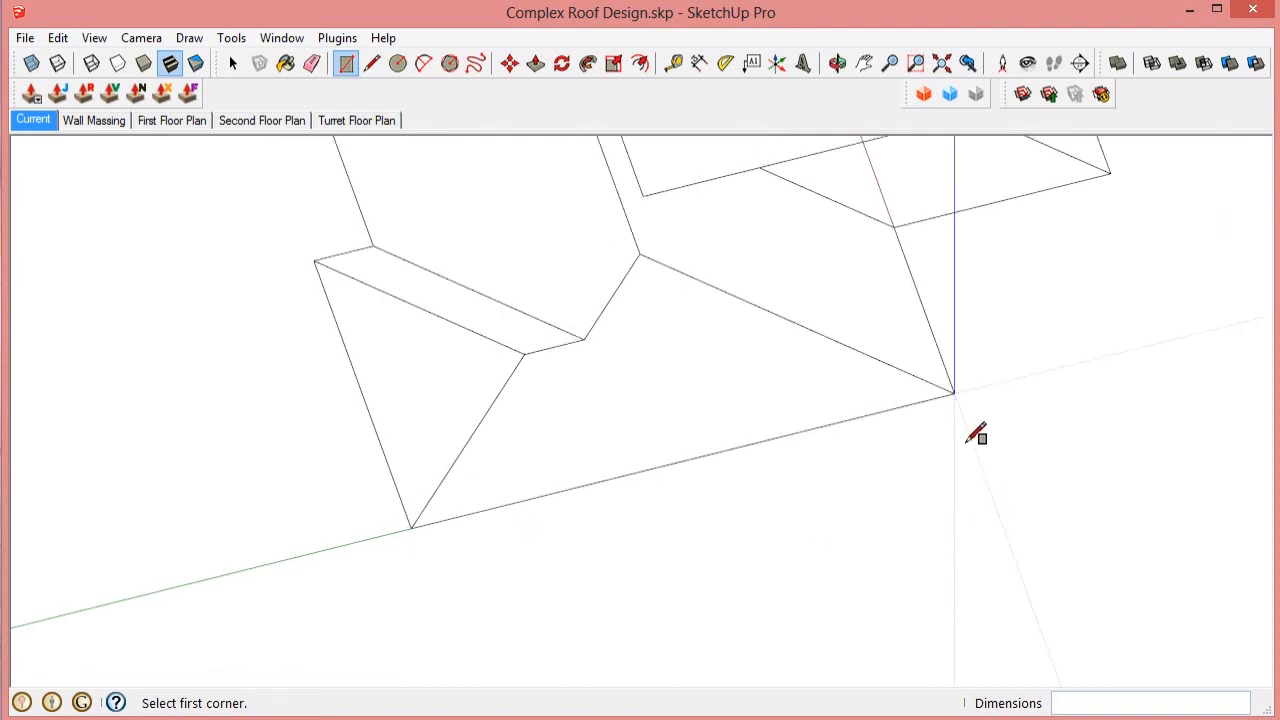
scroll(965, 445, "up", 3)
left_click(932, 330)
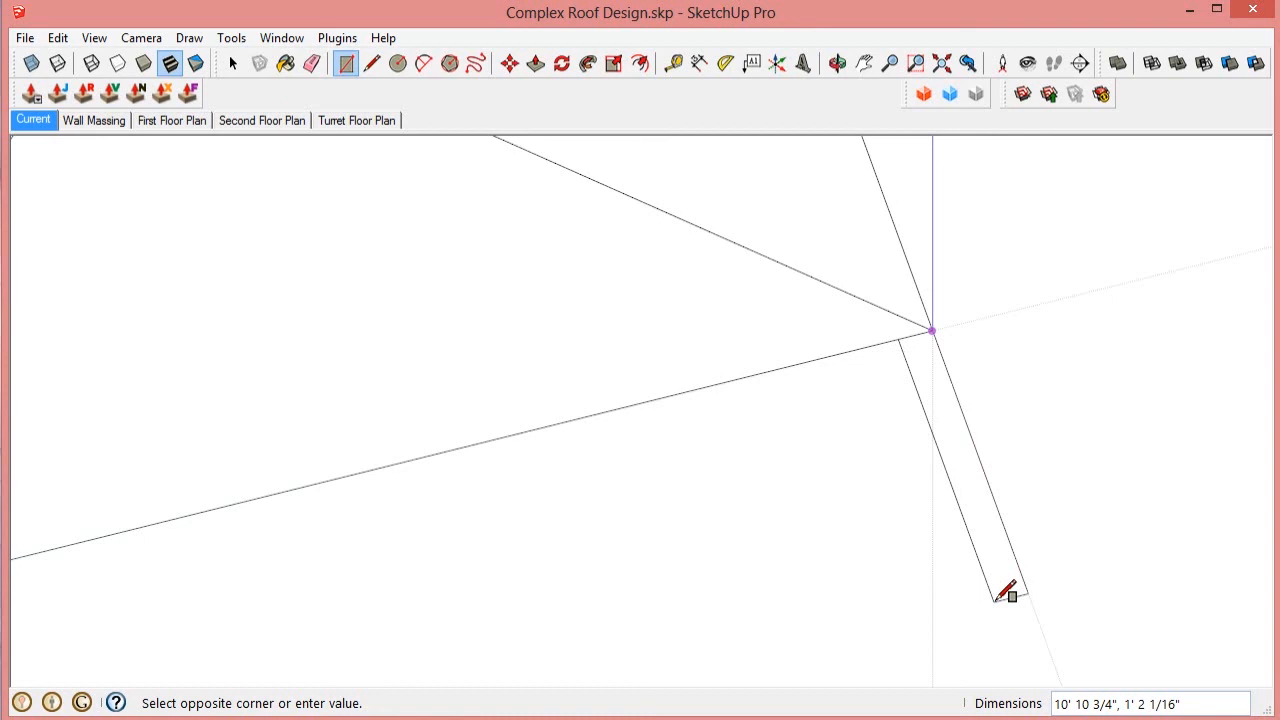
key("BackSpace")
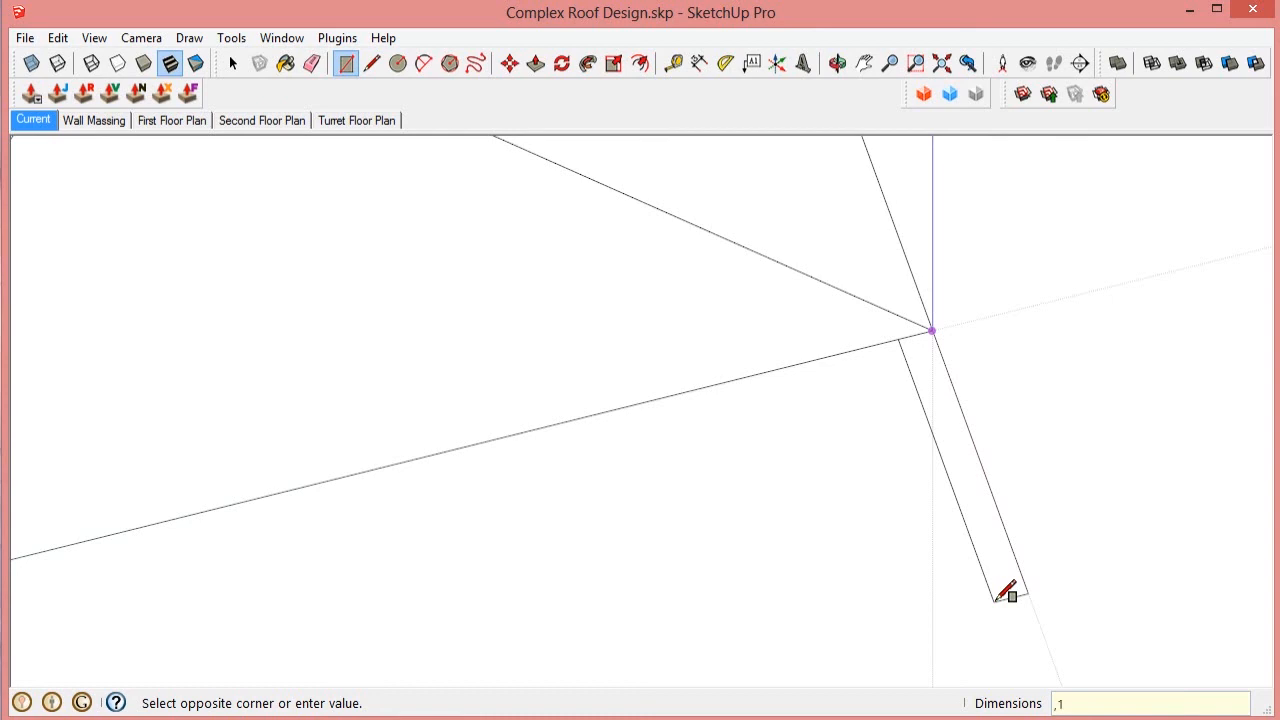
type(",1.5")
key("Return")
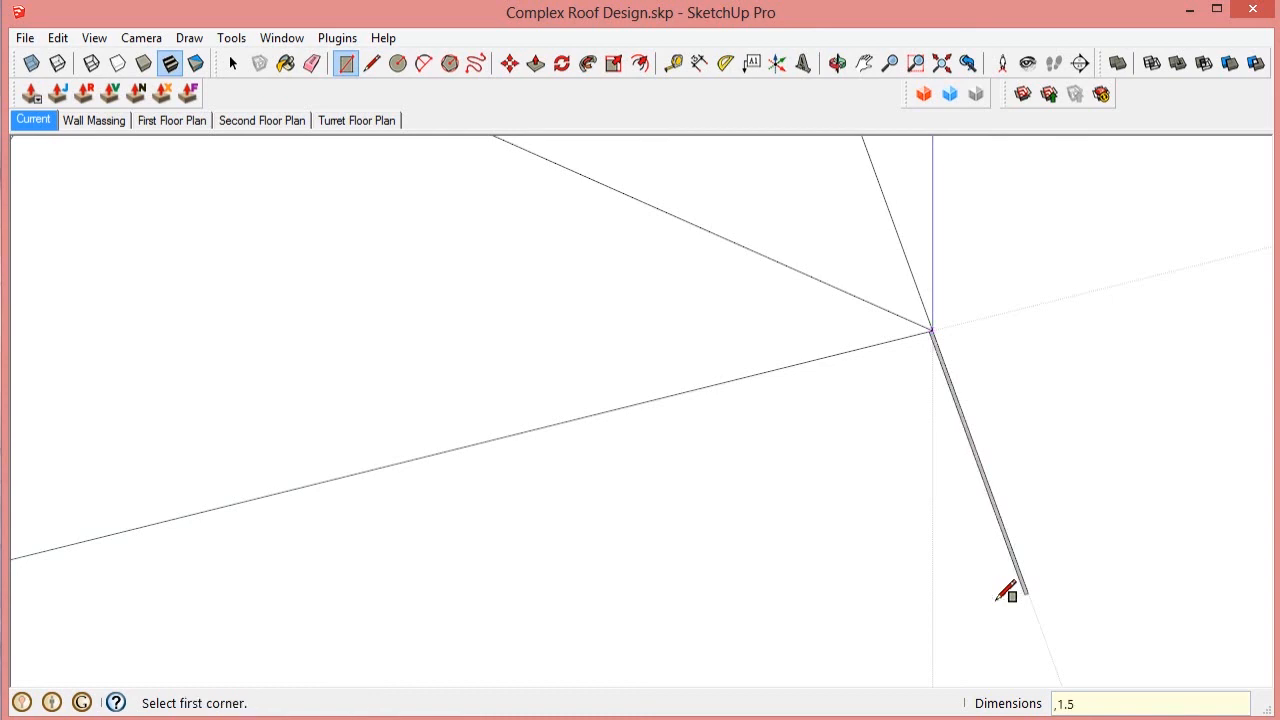
key("ctrl+z")
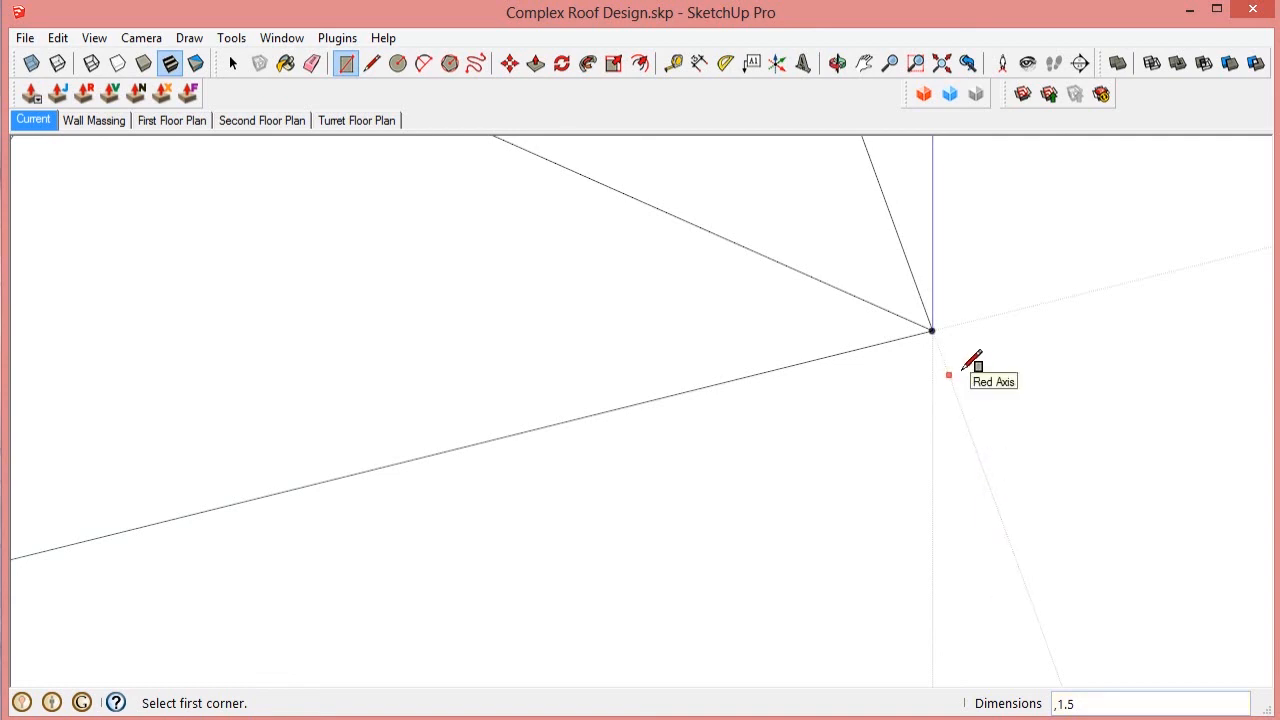
scroll(975, 362, "down", 2)
scroll(1000, 362, "up", 1)
scroll(985, 352, "up", 1)
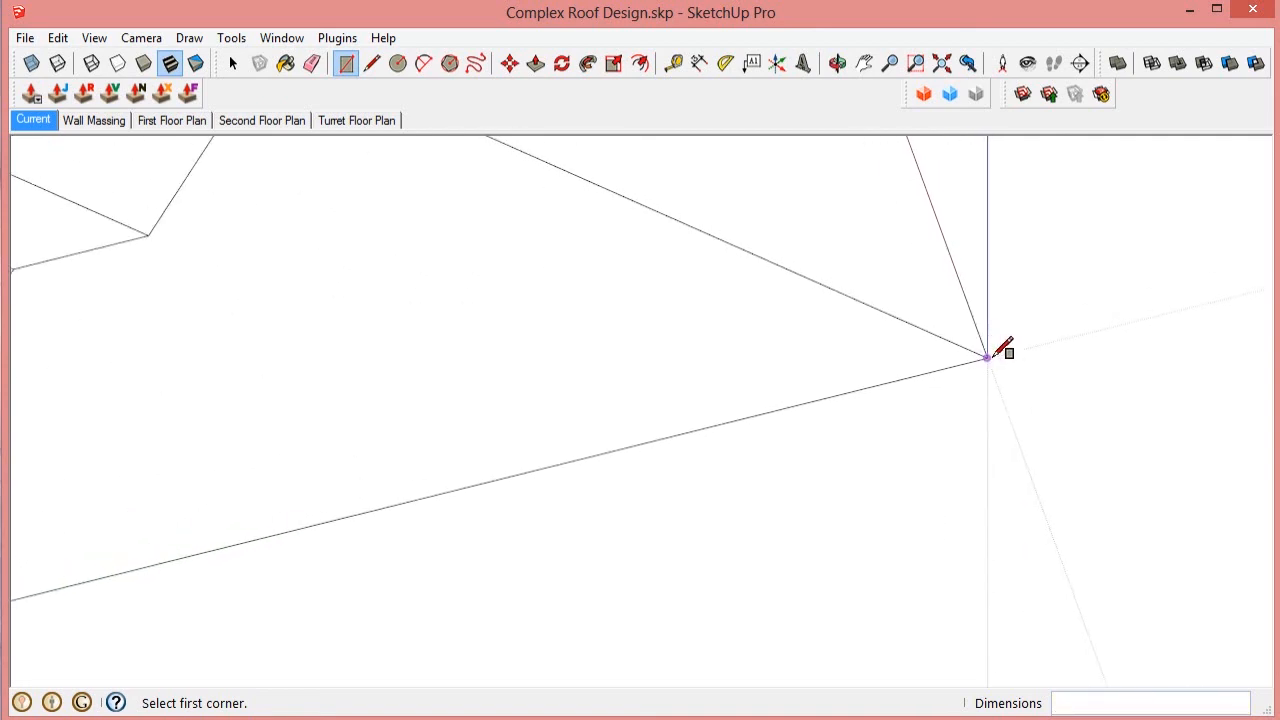
scroll(995, 351, "down", 2)
middle_click_drag(994, 351, 998, 355)
left_click_drag(998, 355, 1006, 297)
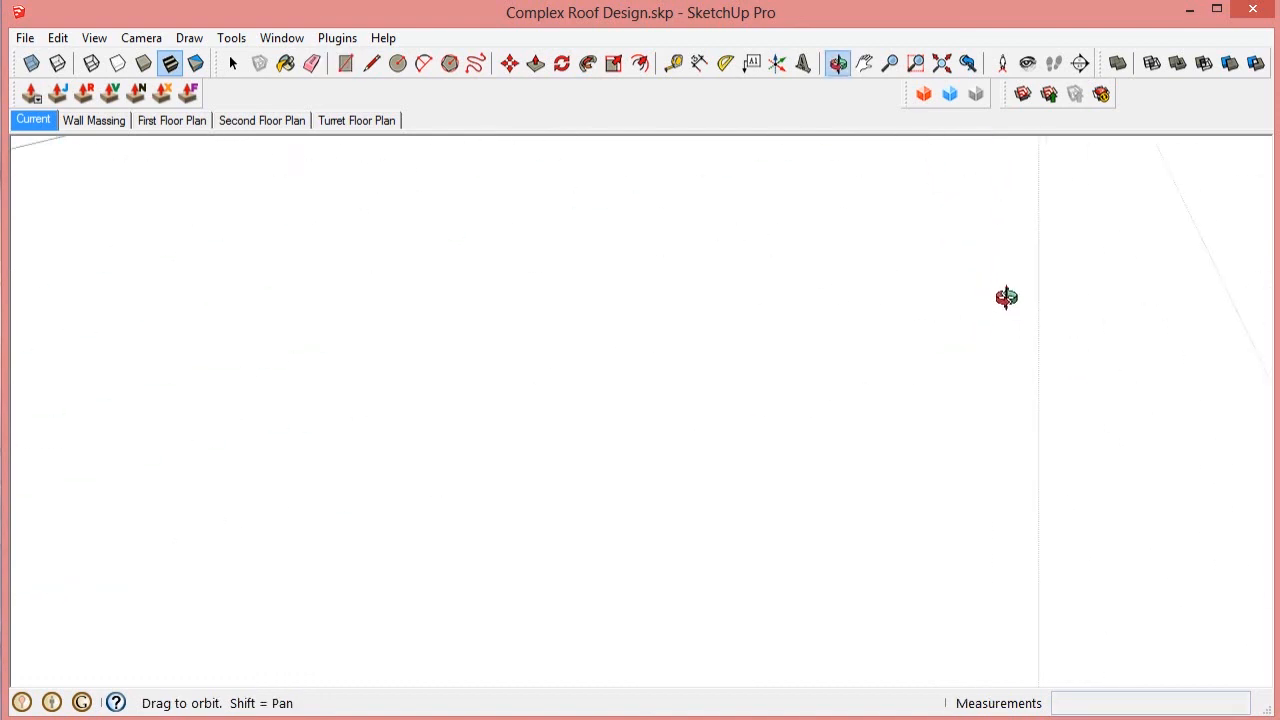
scroll(955, 471, "down", 5)
scroll(970, 285, "up", 4)
middle_click_drag(968, 327, 980, 308)
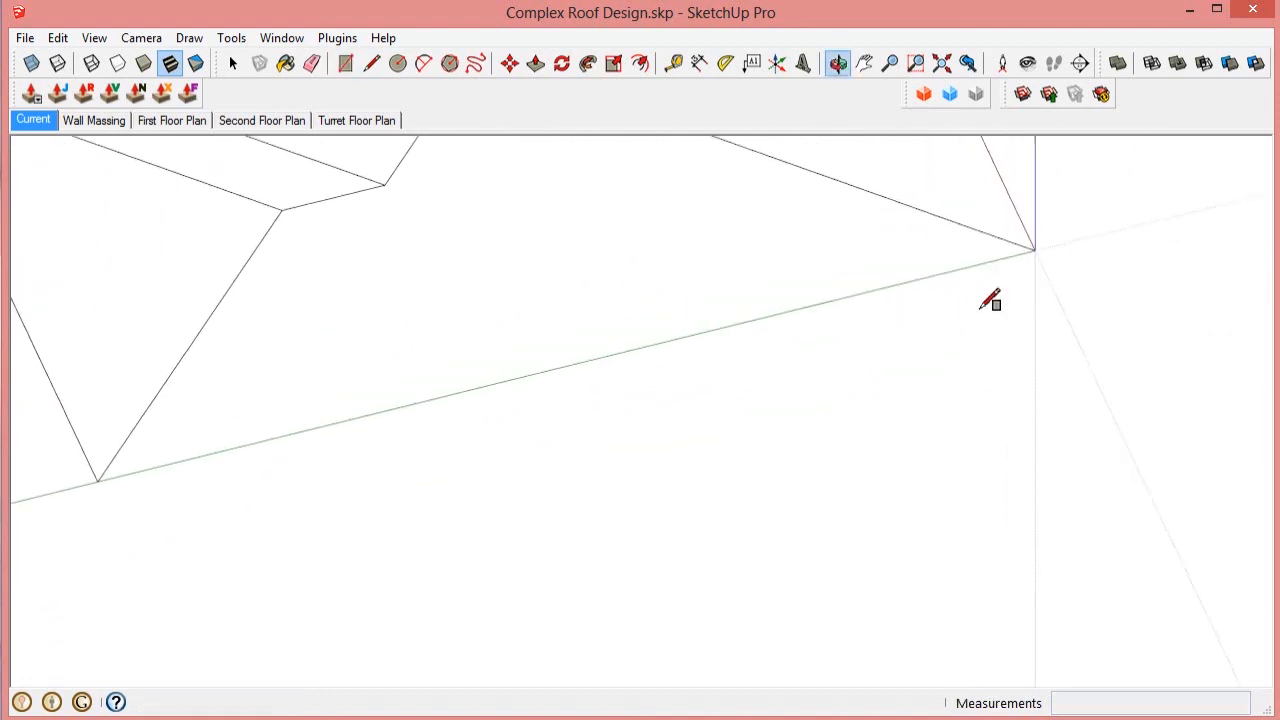
scroll(966, 345, "down", 4)
scroll(983, 311, "up", 4)
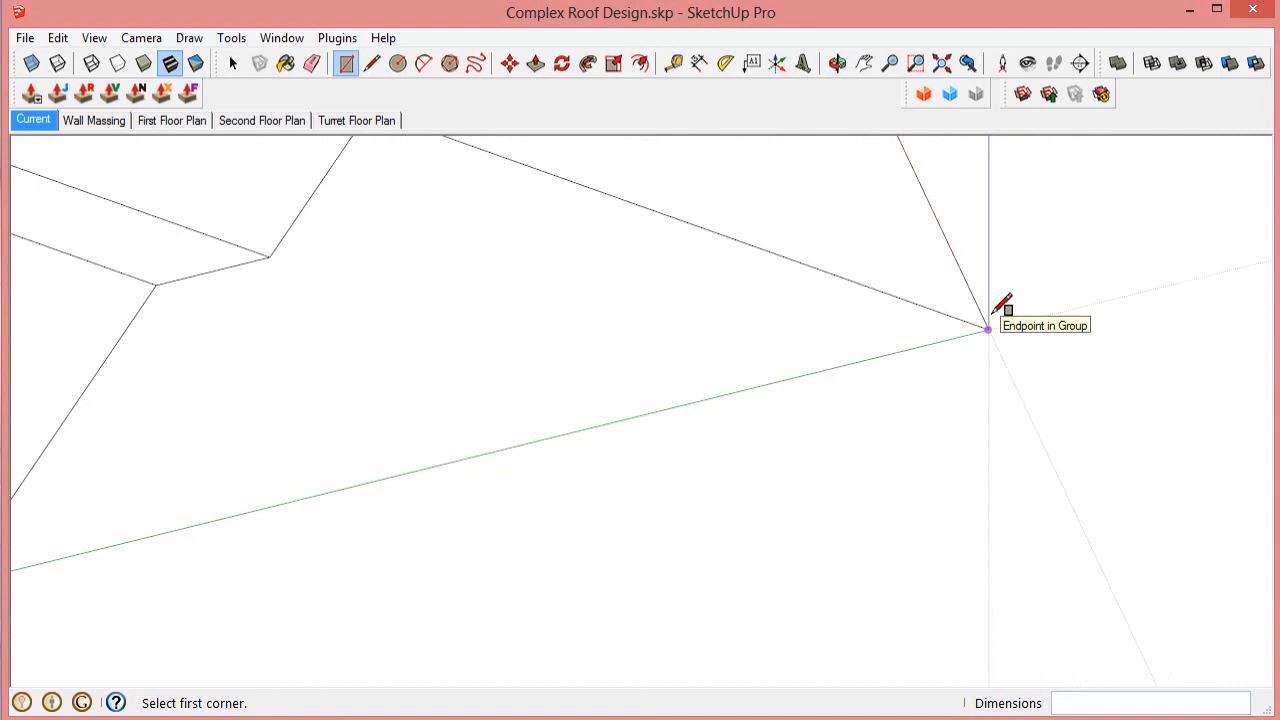
scroll(994, 316, "down", 2)
key("shift+r")
left_click(988, 325)
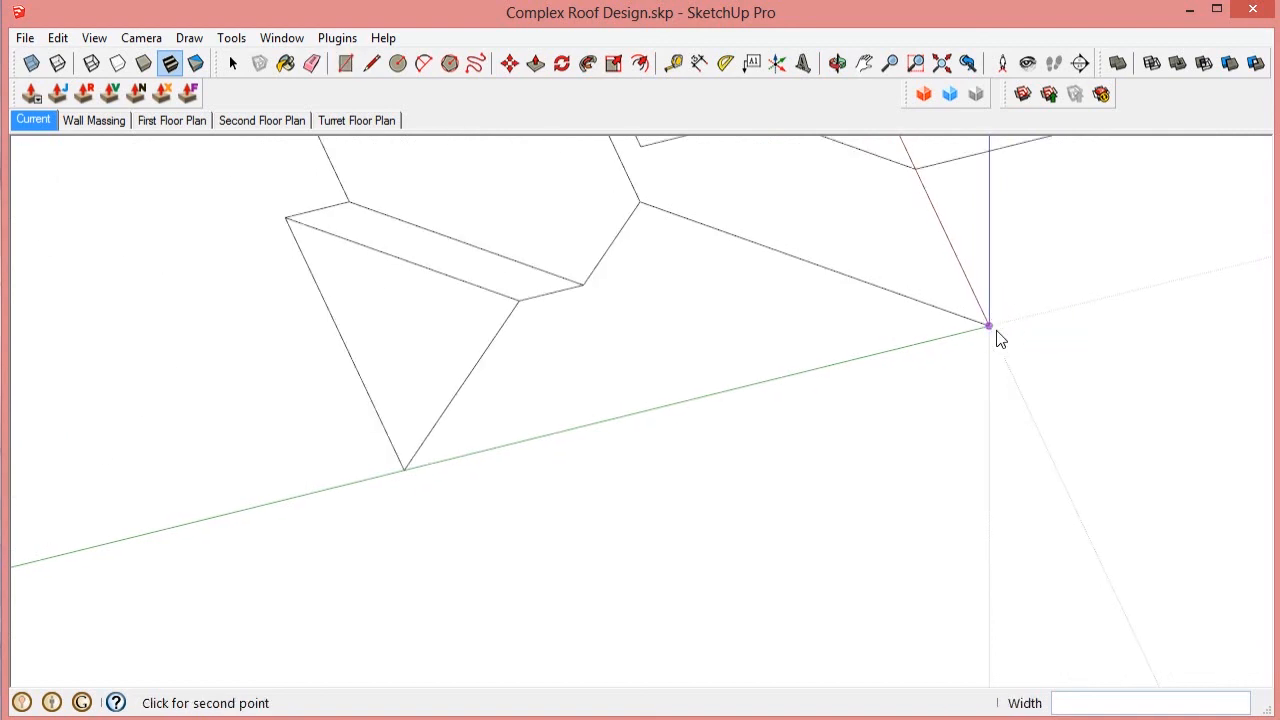
left_click(877, 463)
key("space")
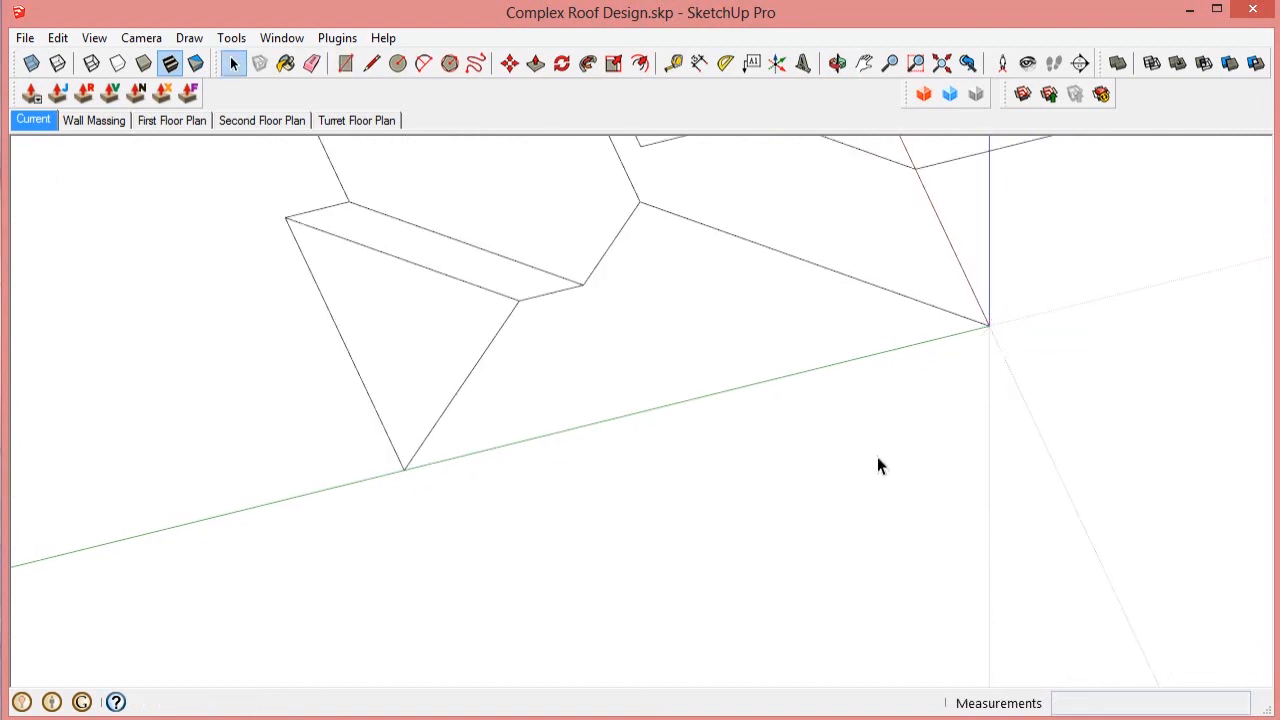
Step: Create a Tape Measure guide from the roof corner at the origin diagonally out to a point beyond the green-axis eave
key("t")
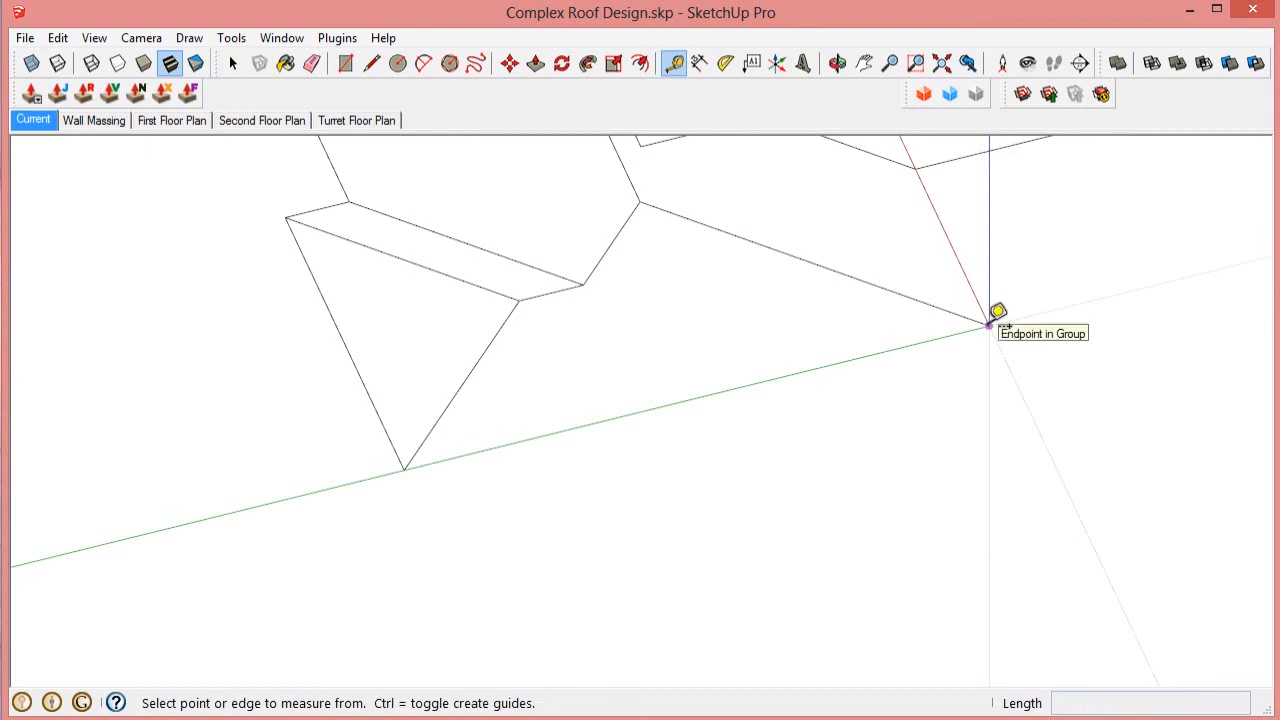
left_click(989, 324)
left_click(781, 456)
scroll(893, 385, "up", 3)
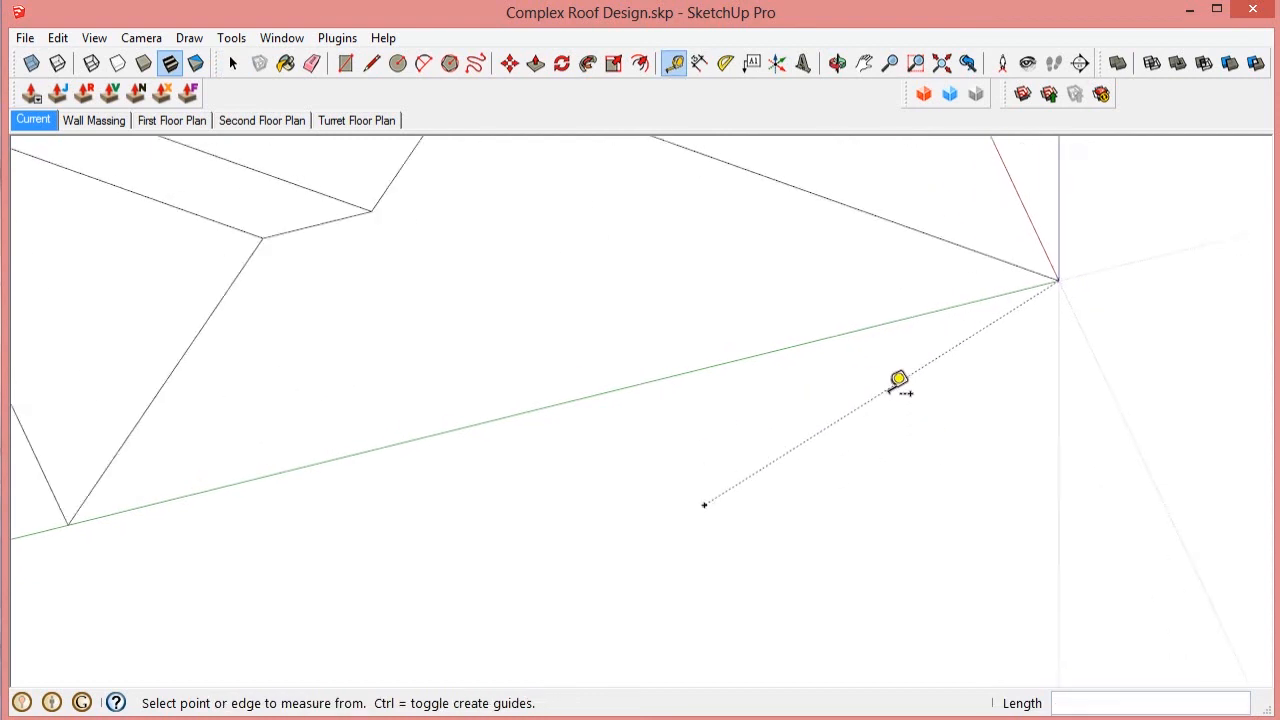
scroll(822, 412, "down", 2)
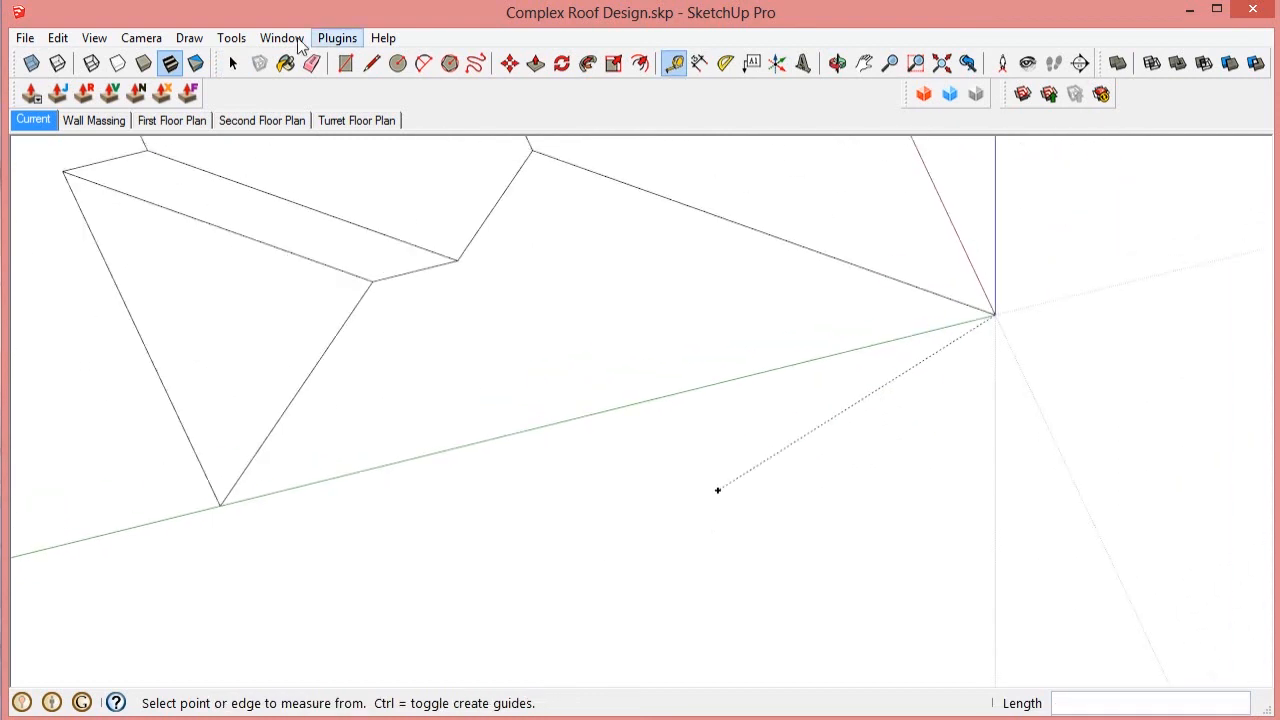
left_click(345, 63)
left_click(995, 315)
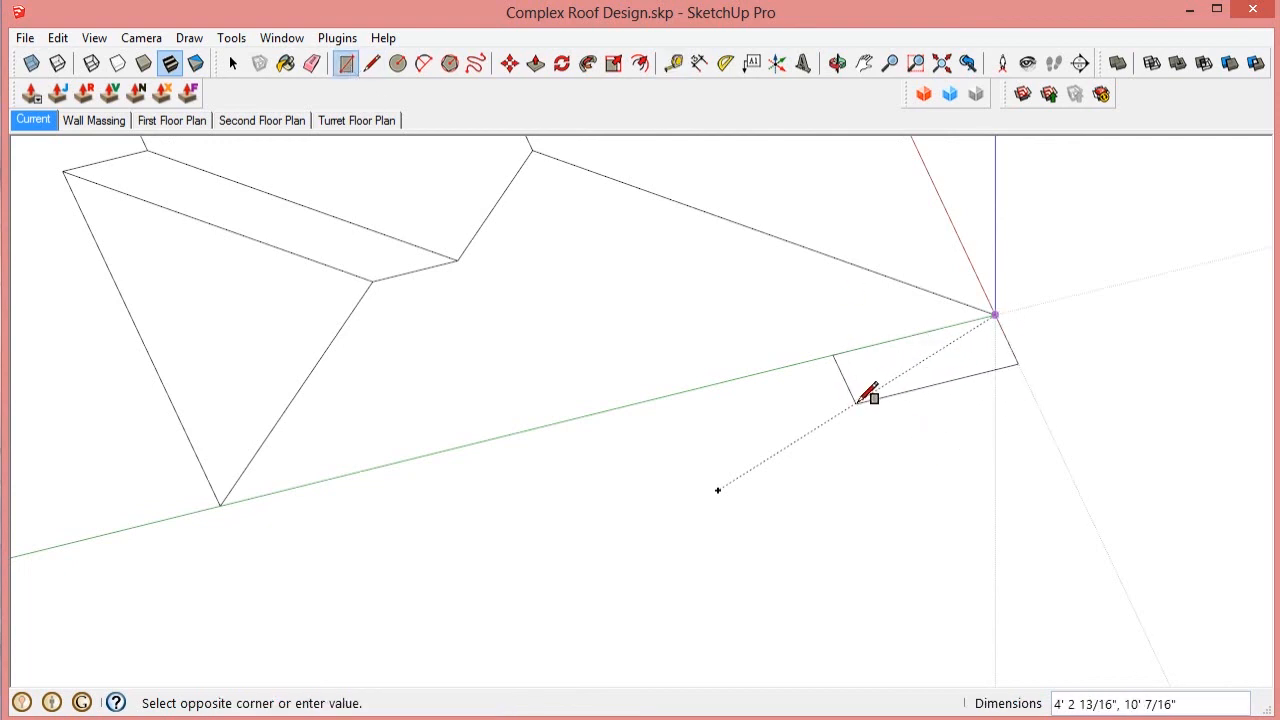
key("space")
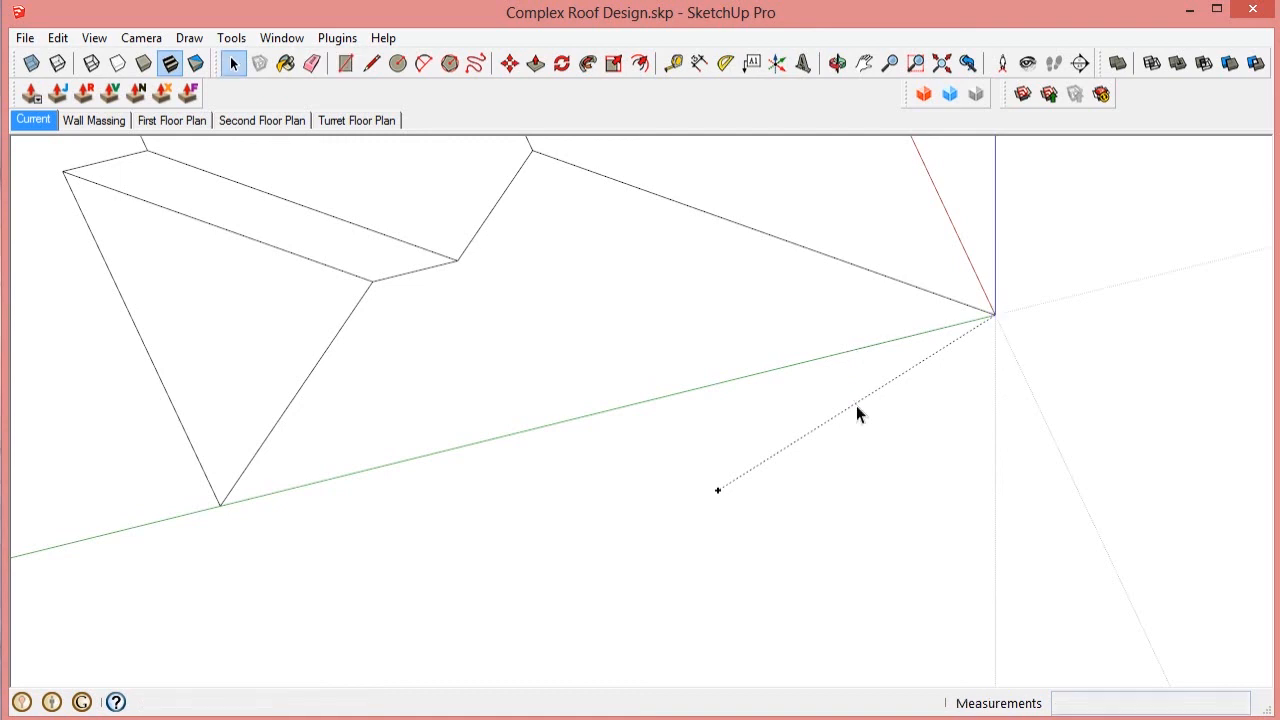
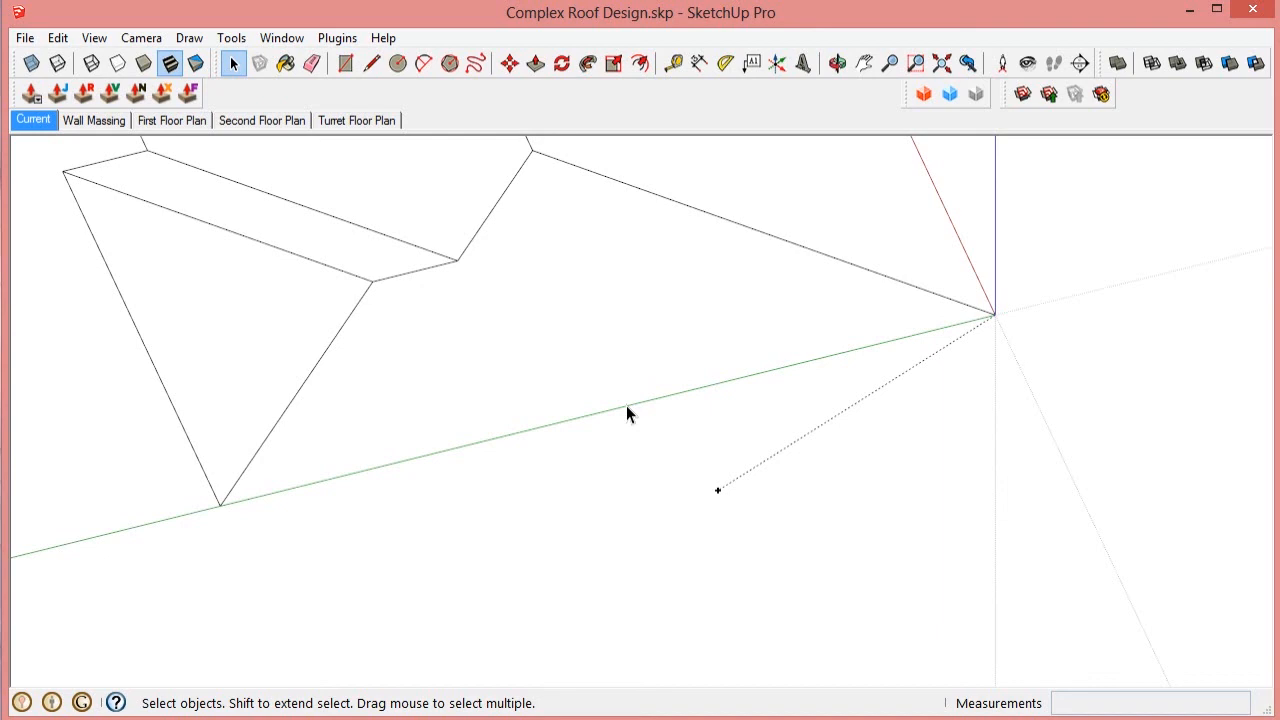
Step: Draw a narrow three-point rectangle from the origin corner along the diagonal guide to its end point, and select its face
key("l")
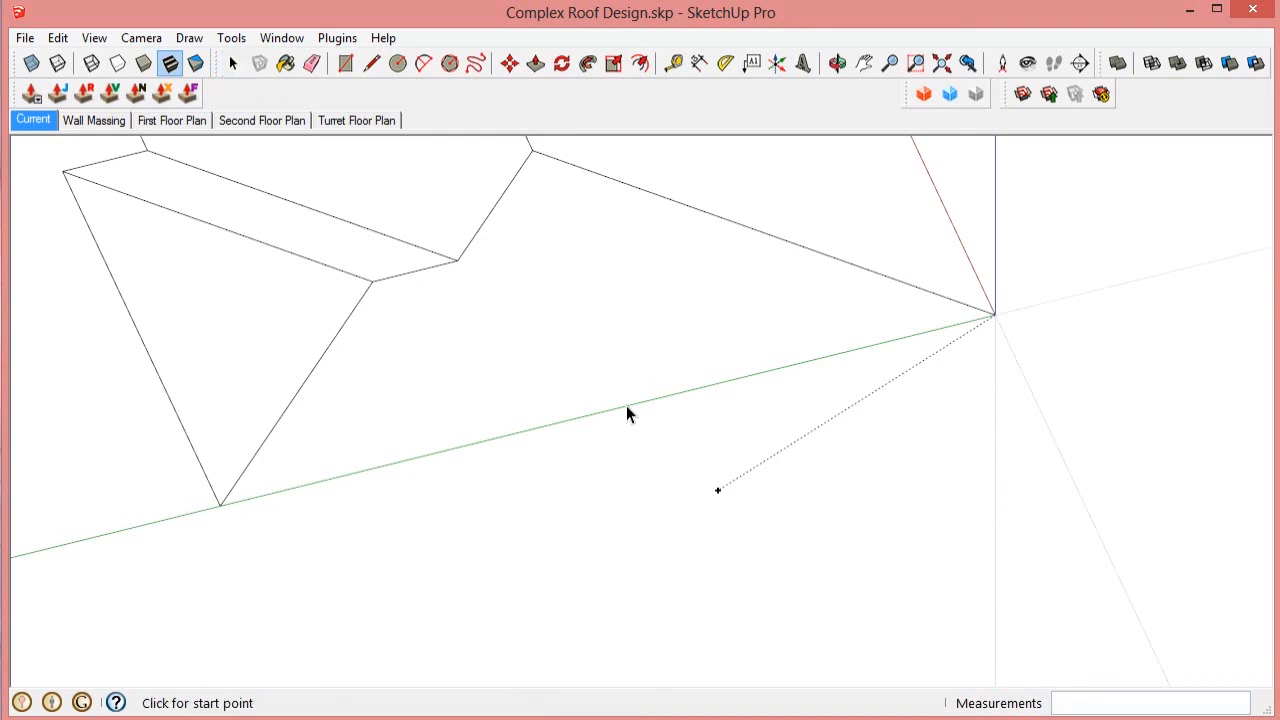
scroll(982, 331, "up", 4)
left_click(1011, 299)
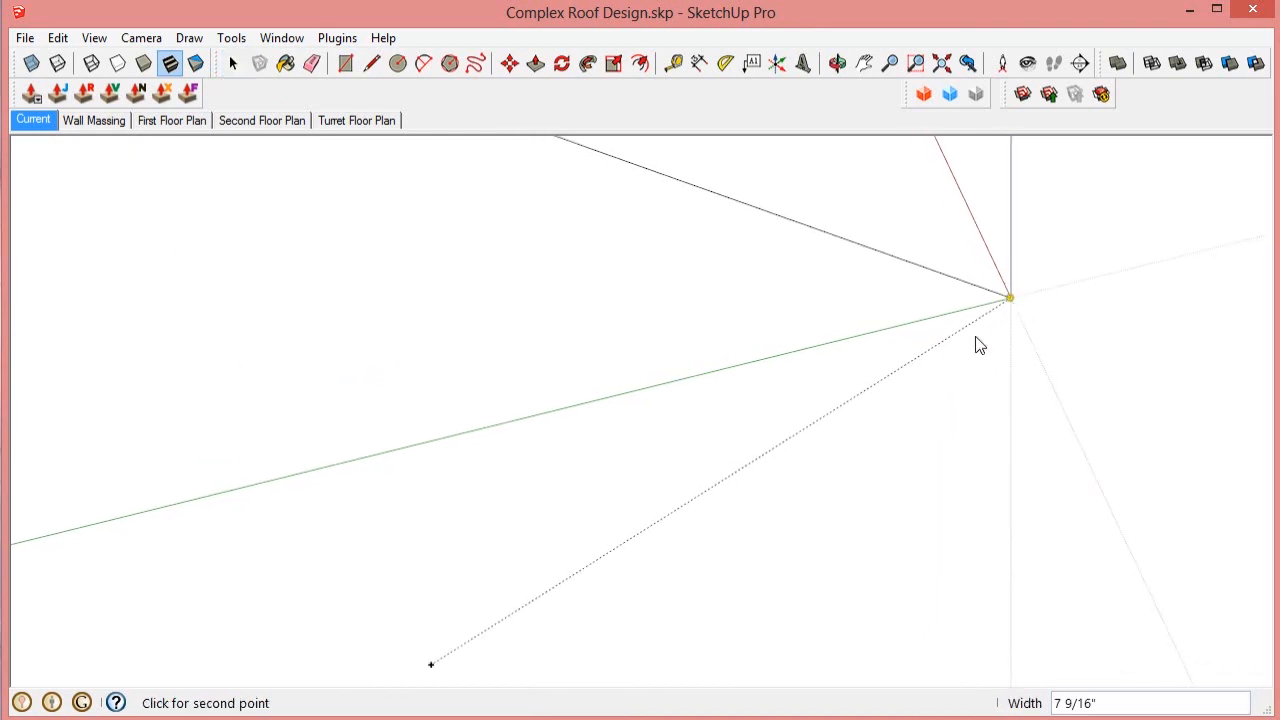
scroll(700, 490, "down", 3)
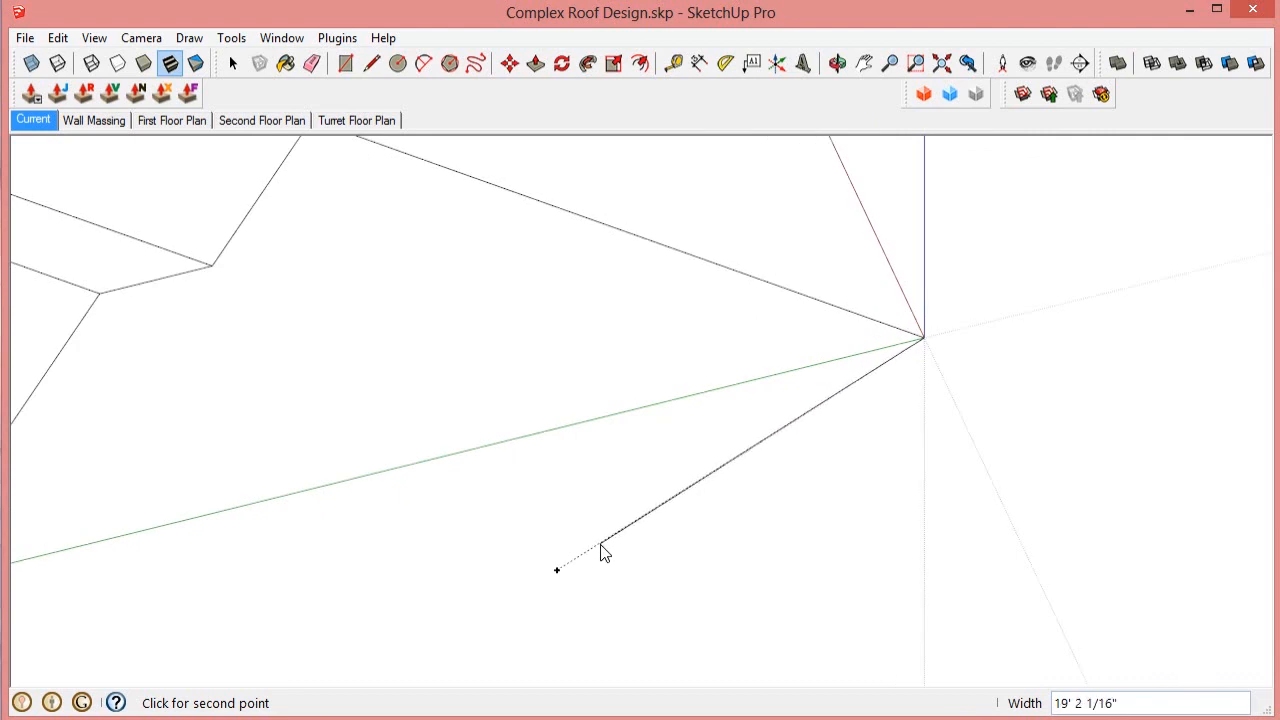
left_click(558, 571)
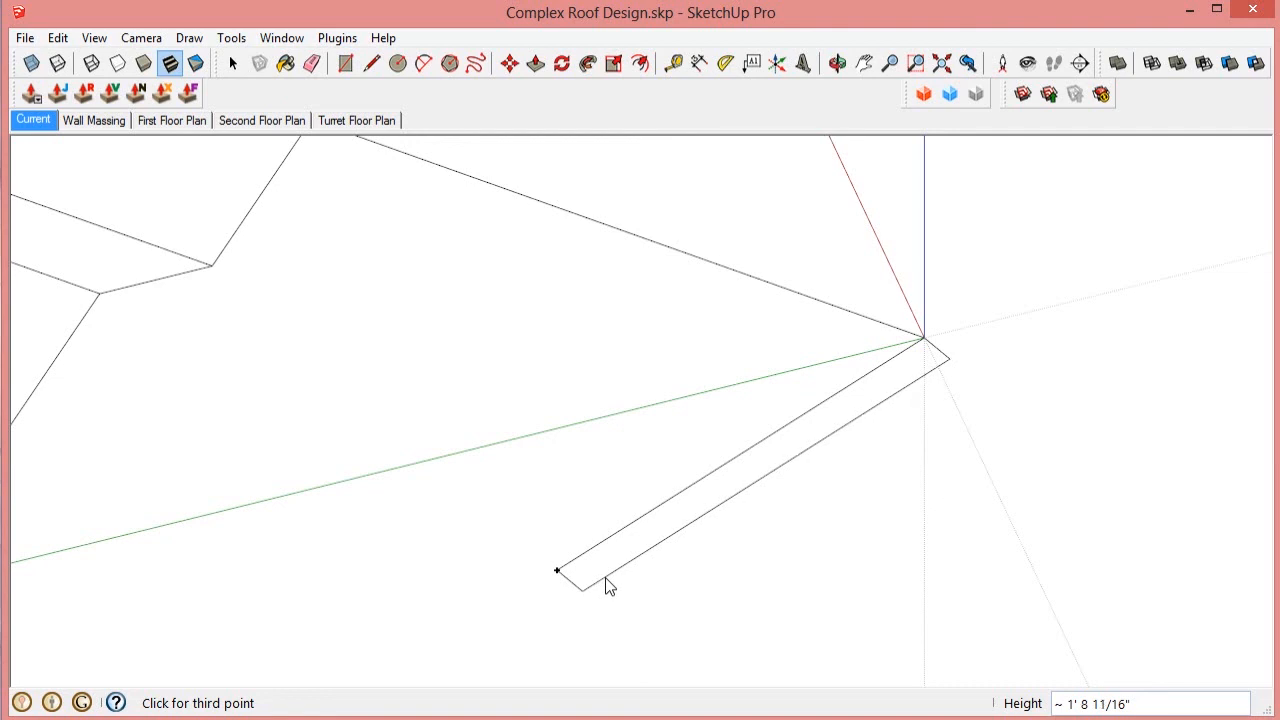
scroll(599, 572, "up", 2)
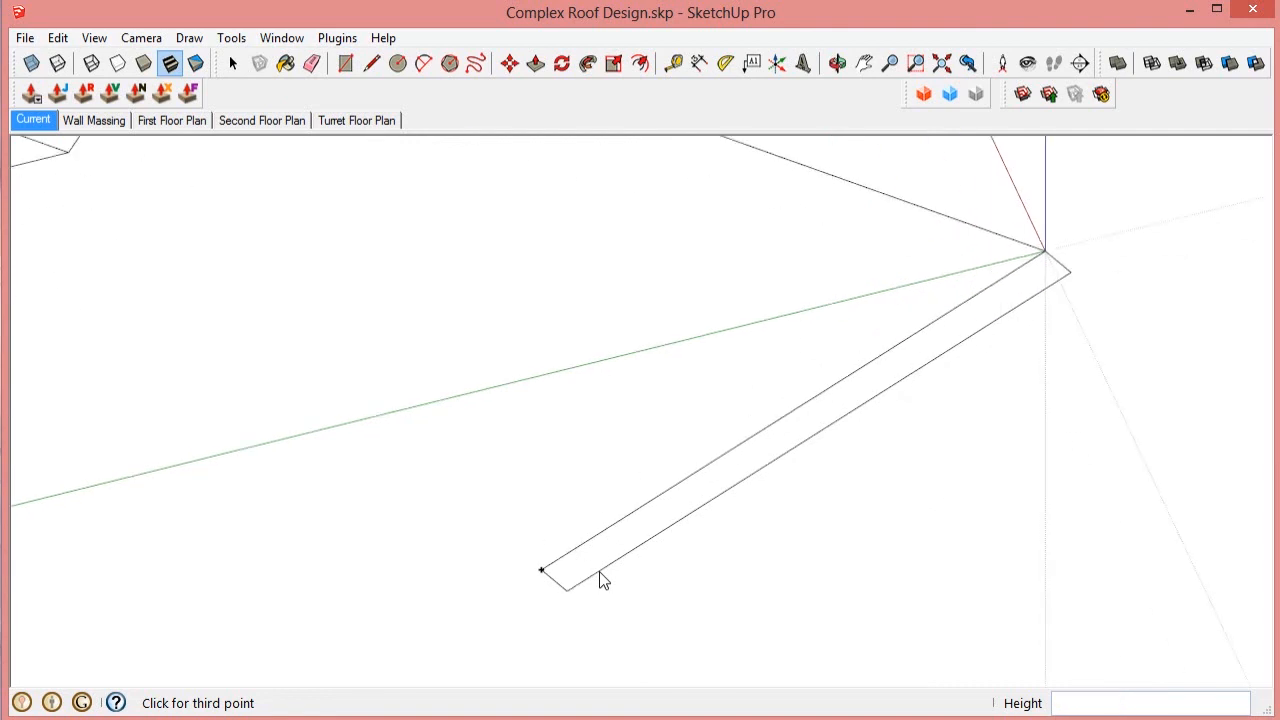
left_click(599, 571)
scroll(651, 543, "up", 3)
middle_click_drag(651, 543, 672, 502)
key("space")
left_click(657, 527)
scroll(657, 523, "down", 3)
scroll(672, 499, "down", 3)
scroll(860, 390, "up", 4)
key("r")
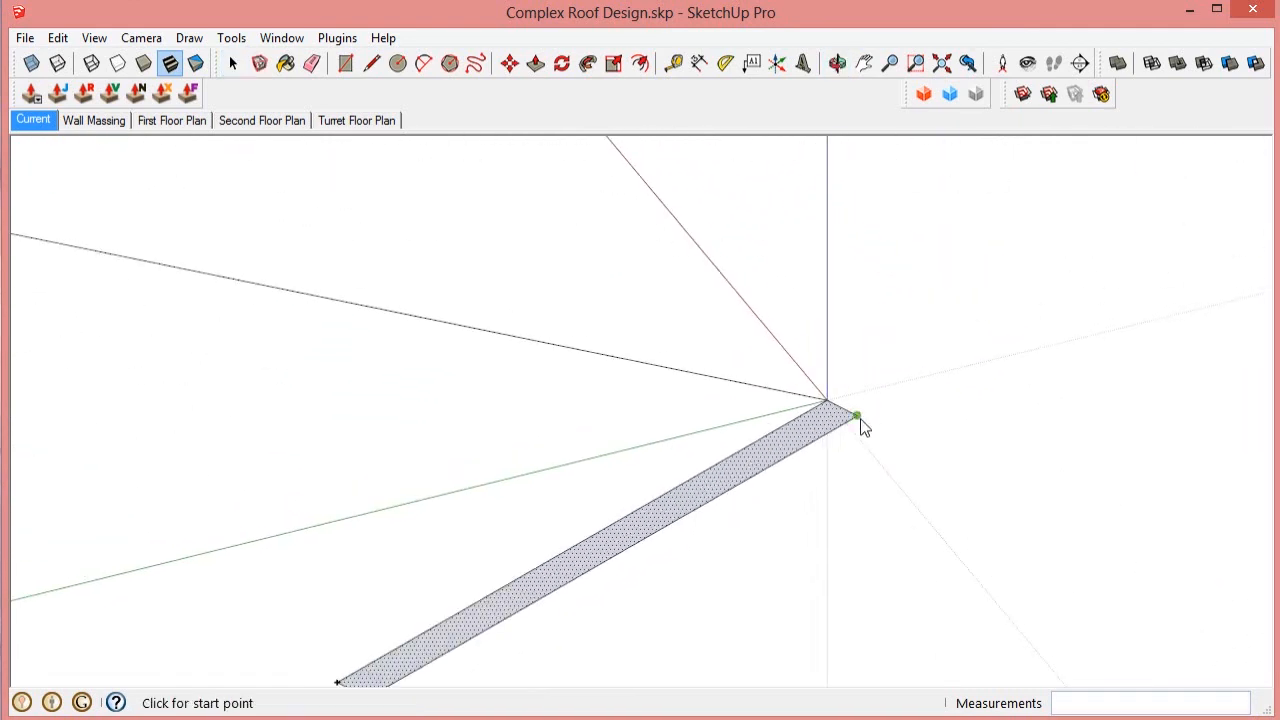
left_click(858, 417)
scroll(914, 374, "down", 3)
left_click(771, 461)
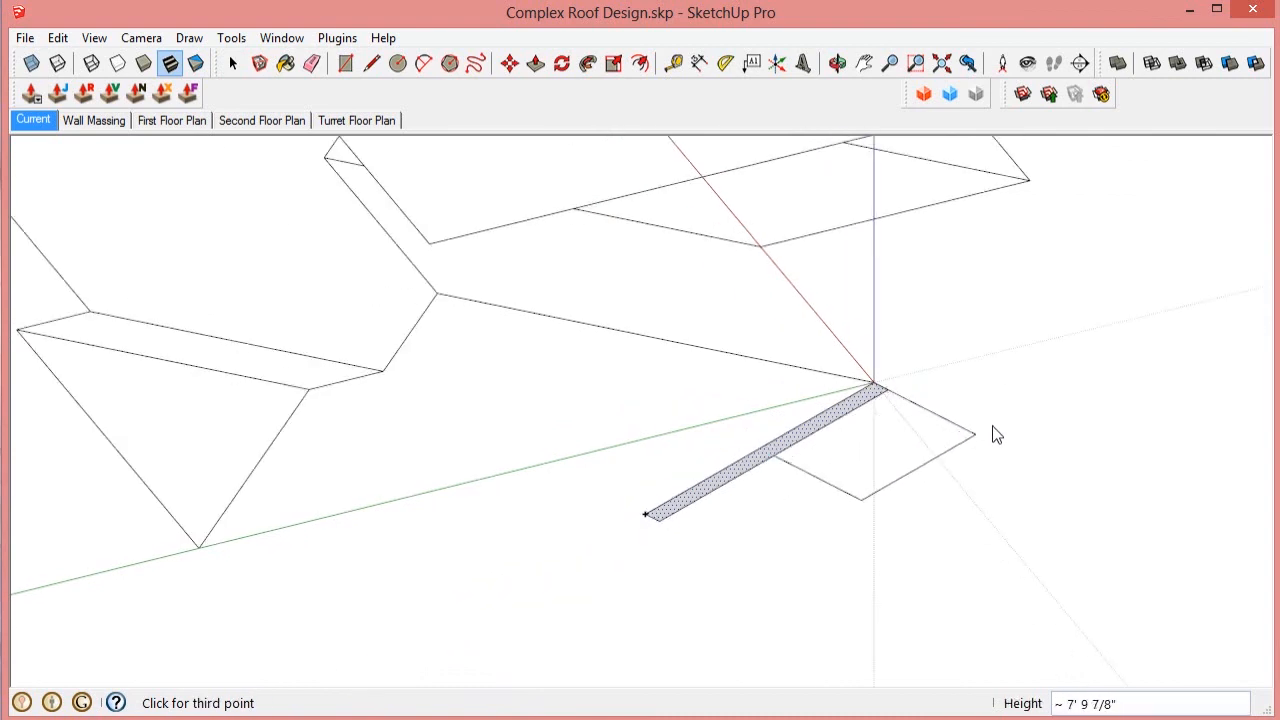
scroll(1000, 437, "up", 1)
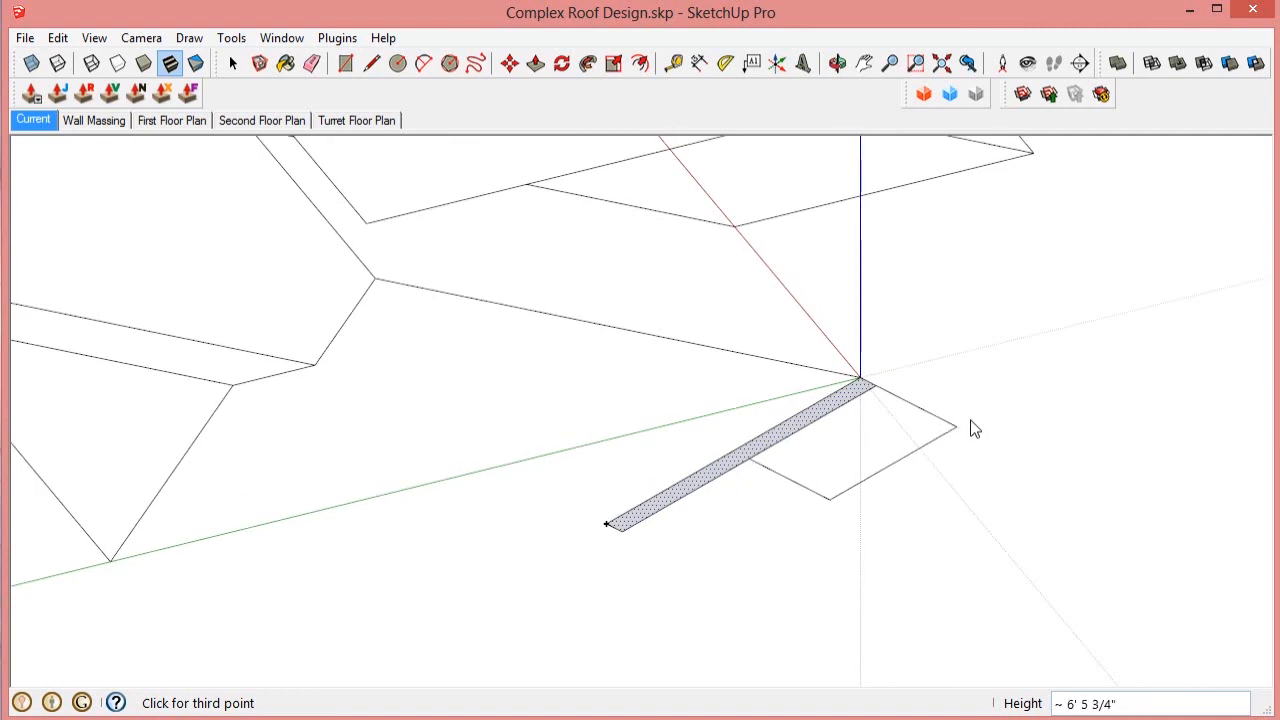
key("space")
middle_click_drag(860, 409, 816, 480)
scroll(850, 451, "down", 3)
scroll(870, 408, "up", 3)
scroll(924, 327, "down", 2)
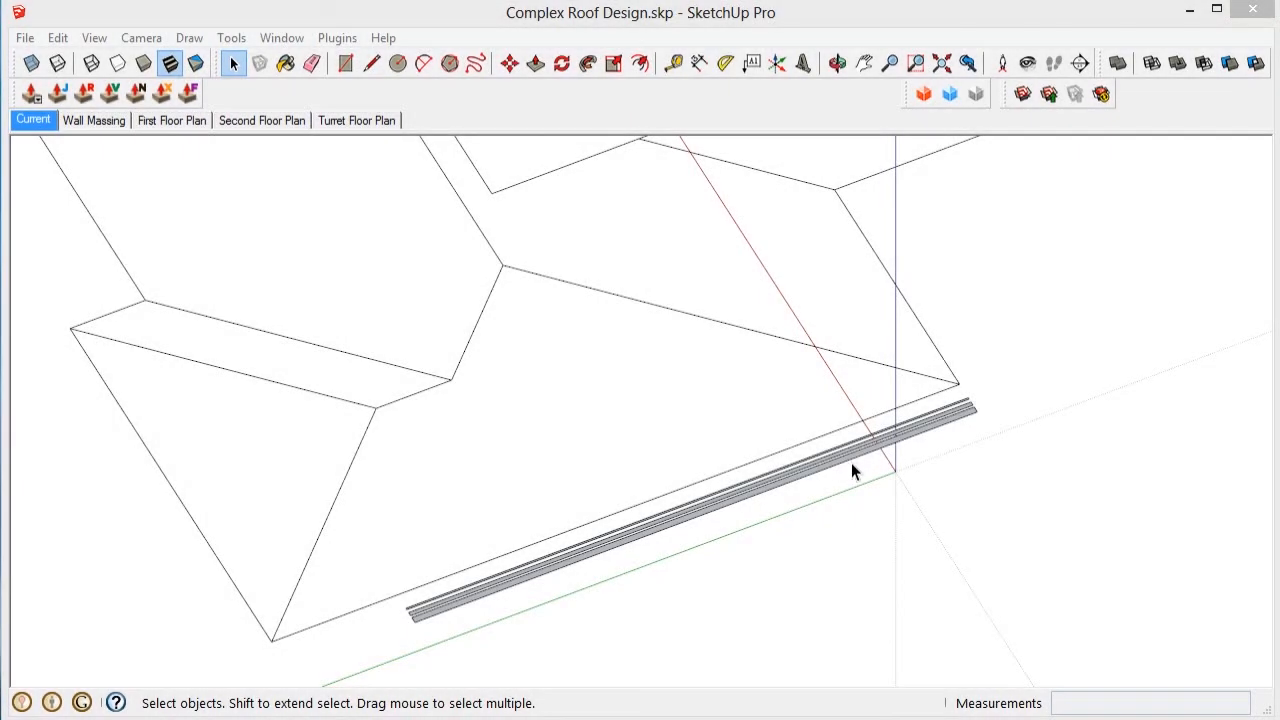
Step: Create a Tape Measure guide across the group of long strips, about 1' 9" inside and parallel to their short end
left_click(855, 456)
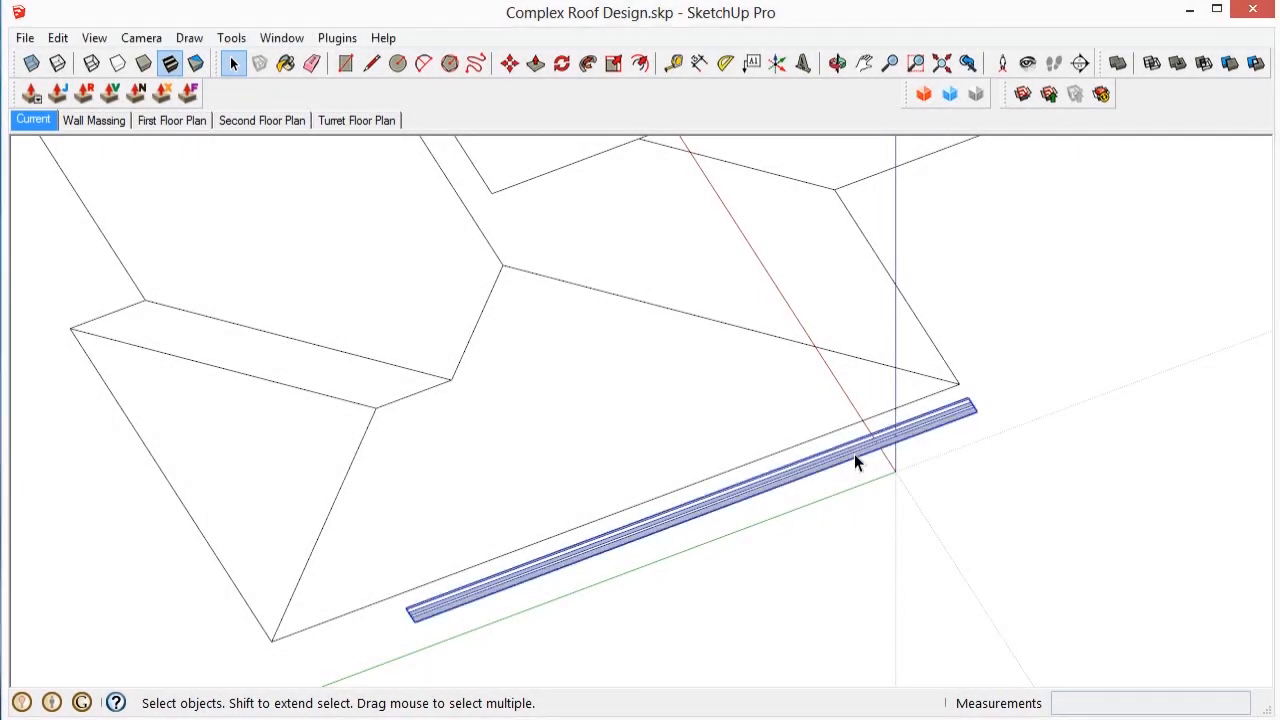
scroll(905, 446, "up", 5)
middle_click_drag(905, 446, 654, 380)
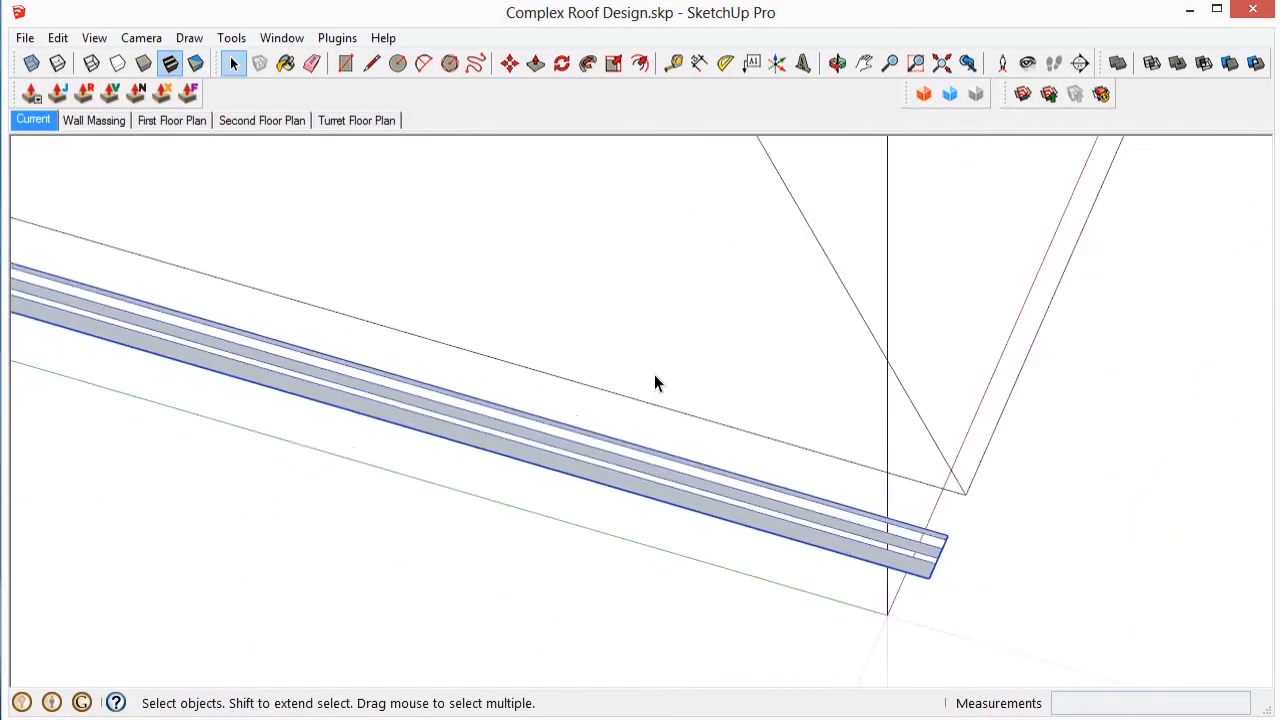
scroll(860, 531, "up", 4)
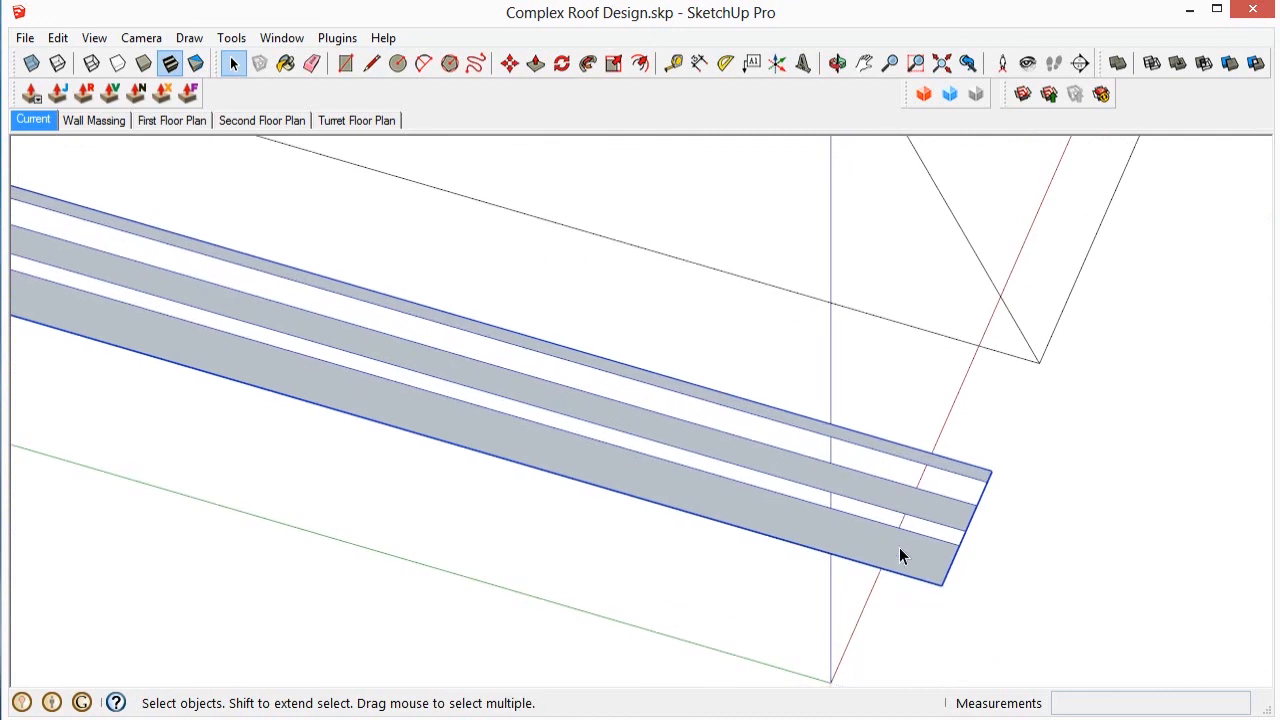
key("t")
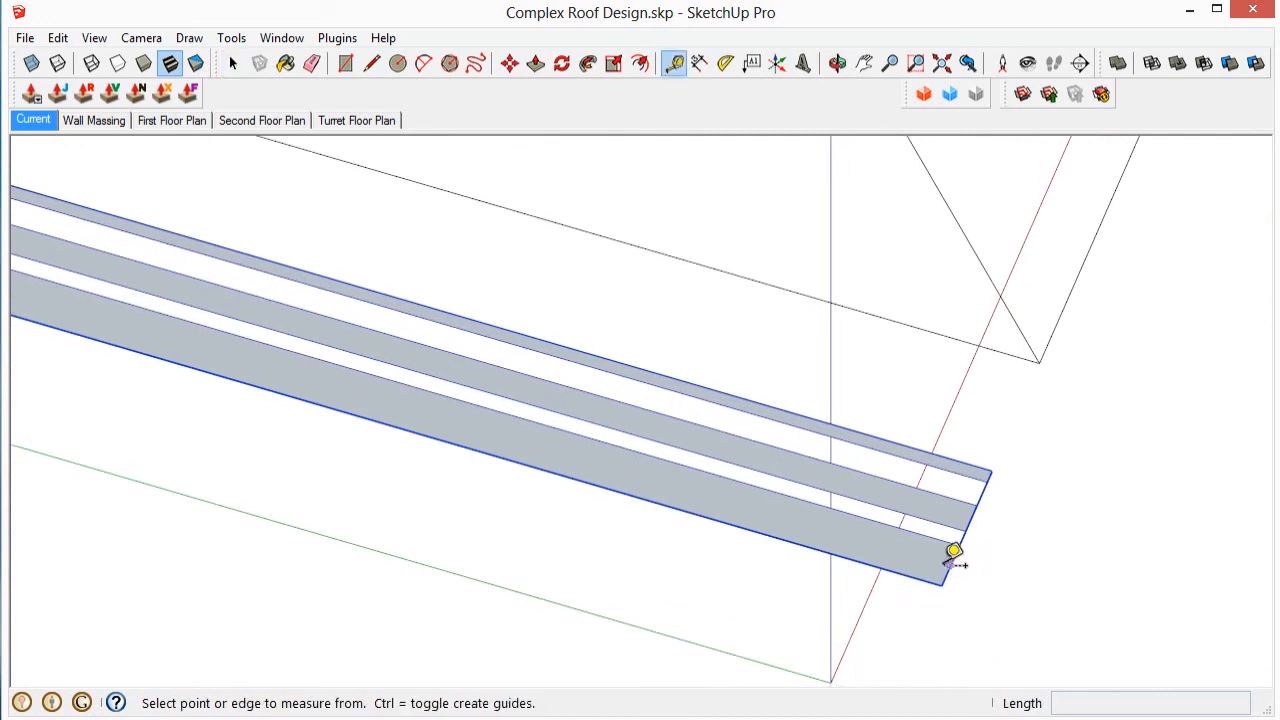
left_click(949, 566)
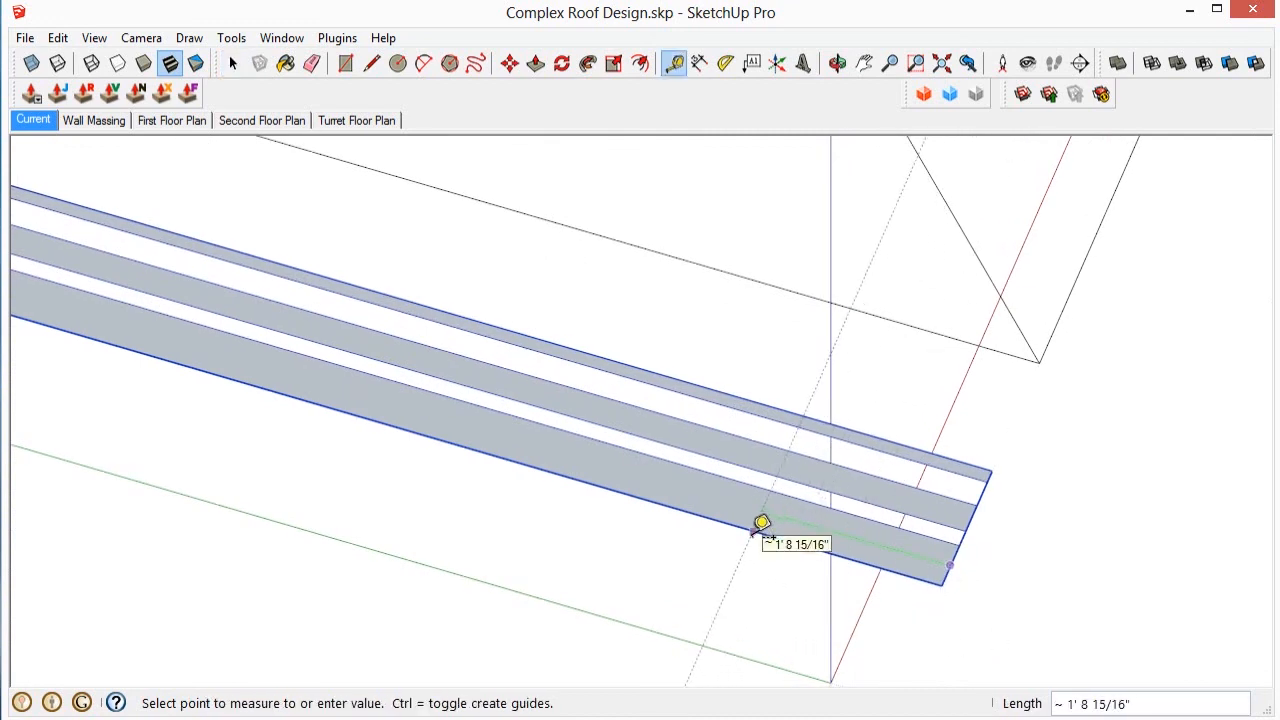
left_click(764, 526)
scroll(800, 512, "up", 2)
key("space")
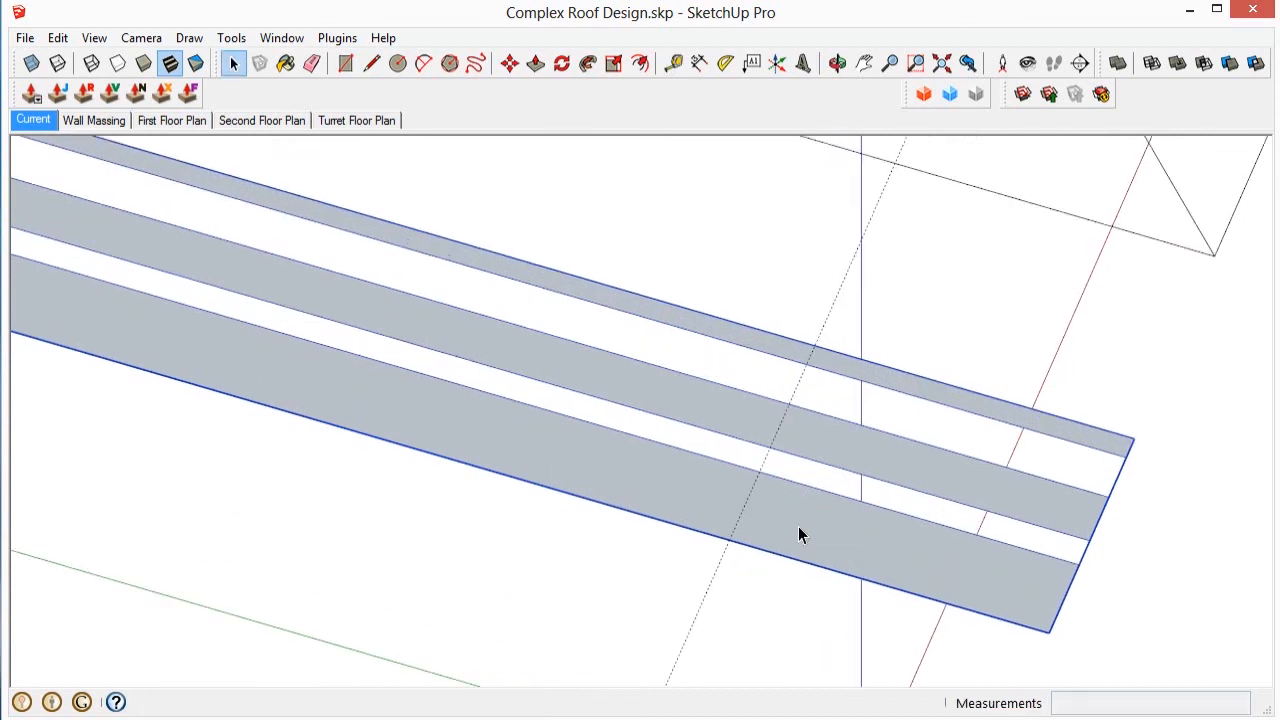
Step: Open the group of strips and then the widest strip inside it for editing, and select its face
double_click(798, 535)
left_click(798, 535)
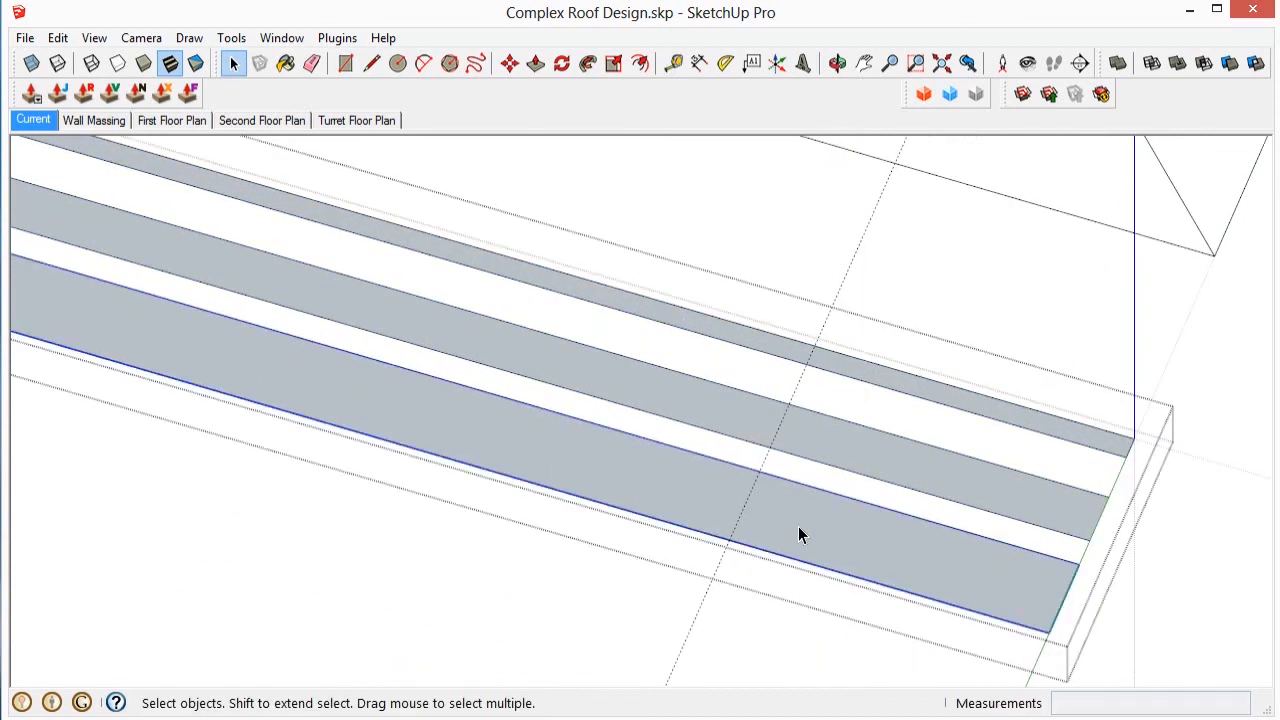
scroll(798, 535, "down", 2)
scroll(798, 535, "up", 1)
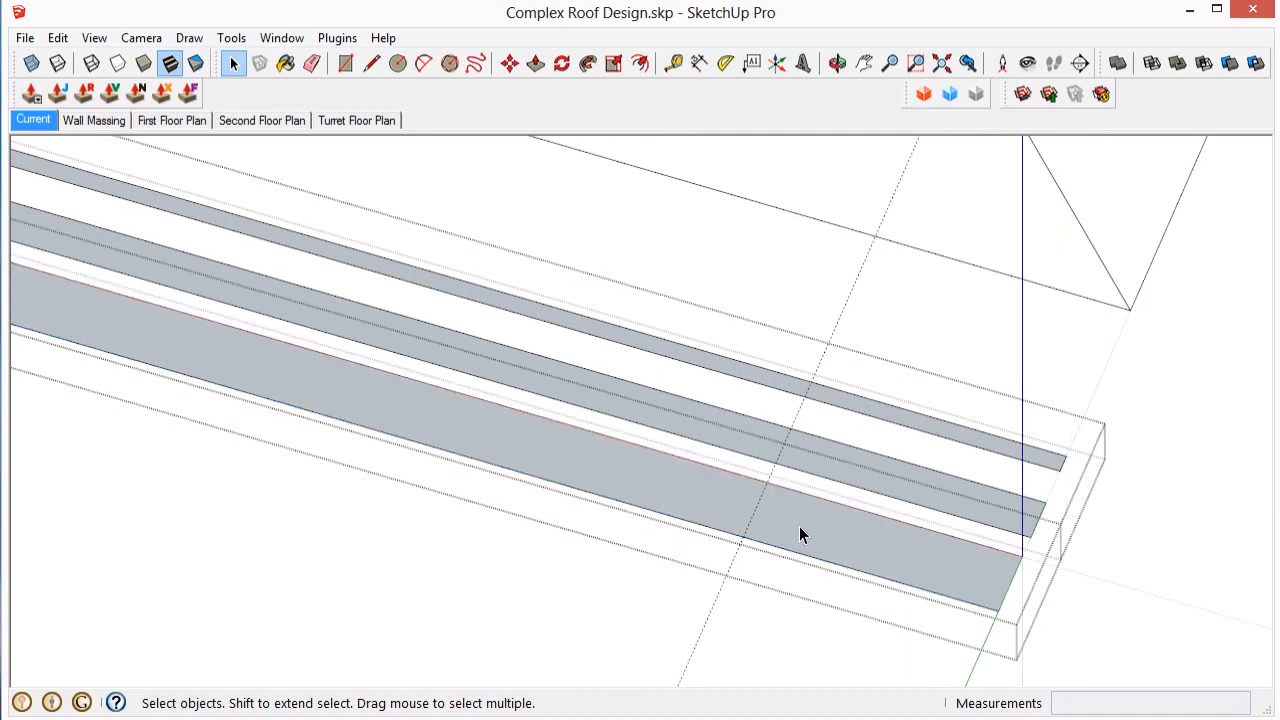
left_click(799, 535)
scroll(820, 543, "up", 3)
middle_click_drag(820, 543, 837, 549)
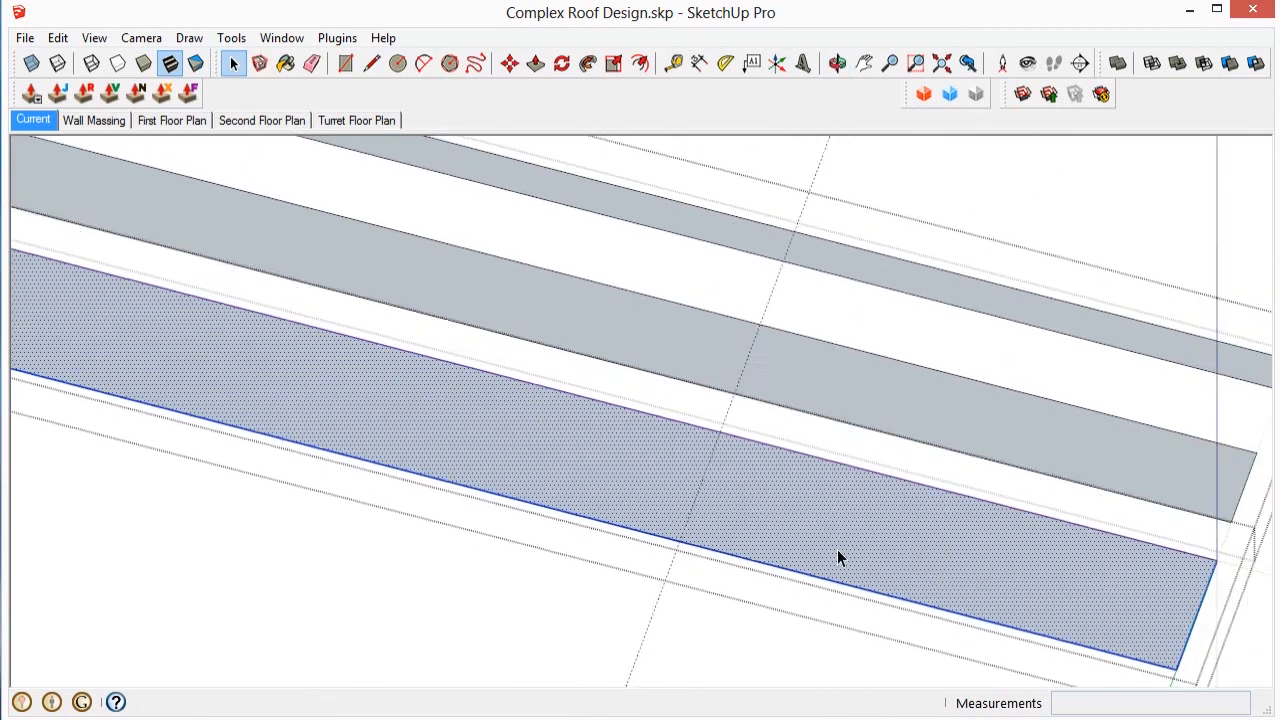
scroll(837, 557, "down", 2)
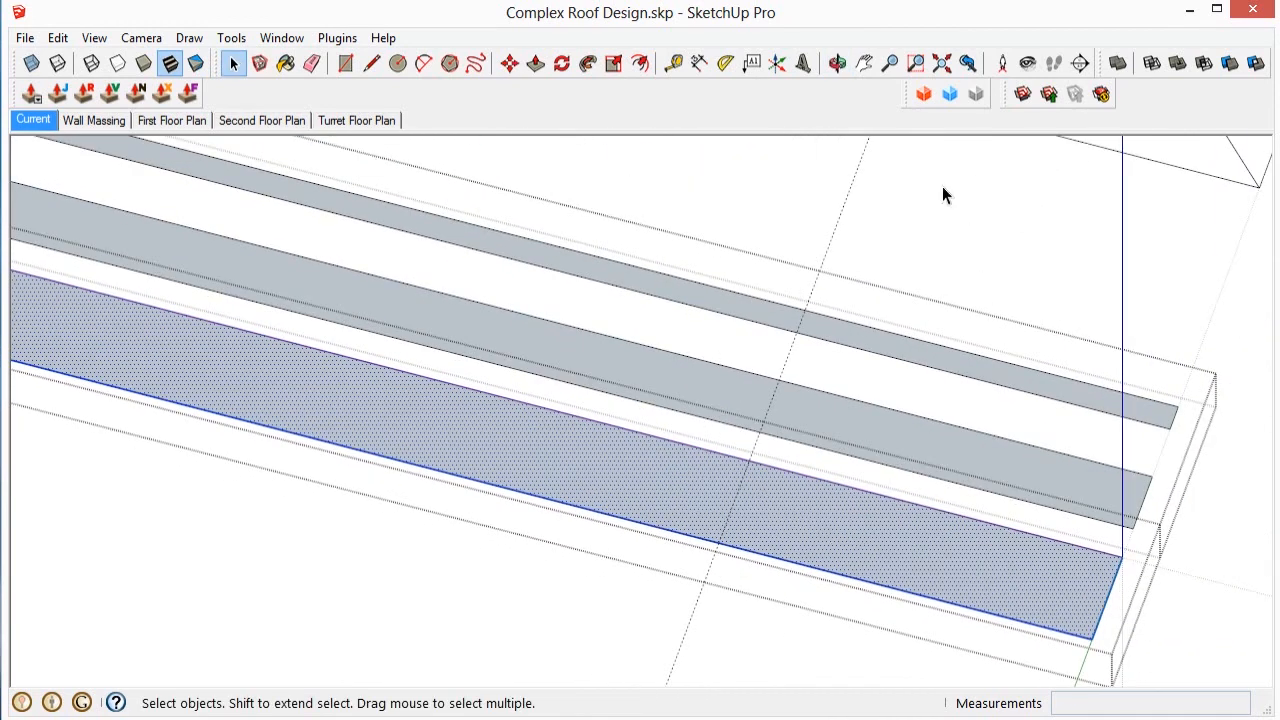
Step: Reposition the widest strip's axes with the origin on the guide at mid-width and the red axis along the strip's length
left_click(777, 64)
scroll(1100, 598, "up", 2)
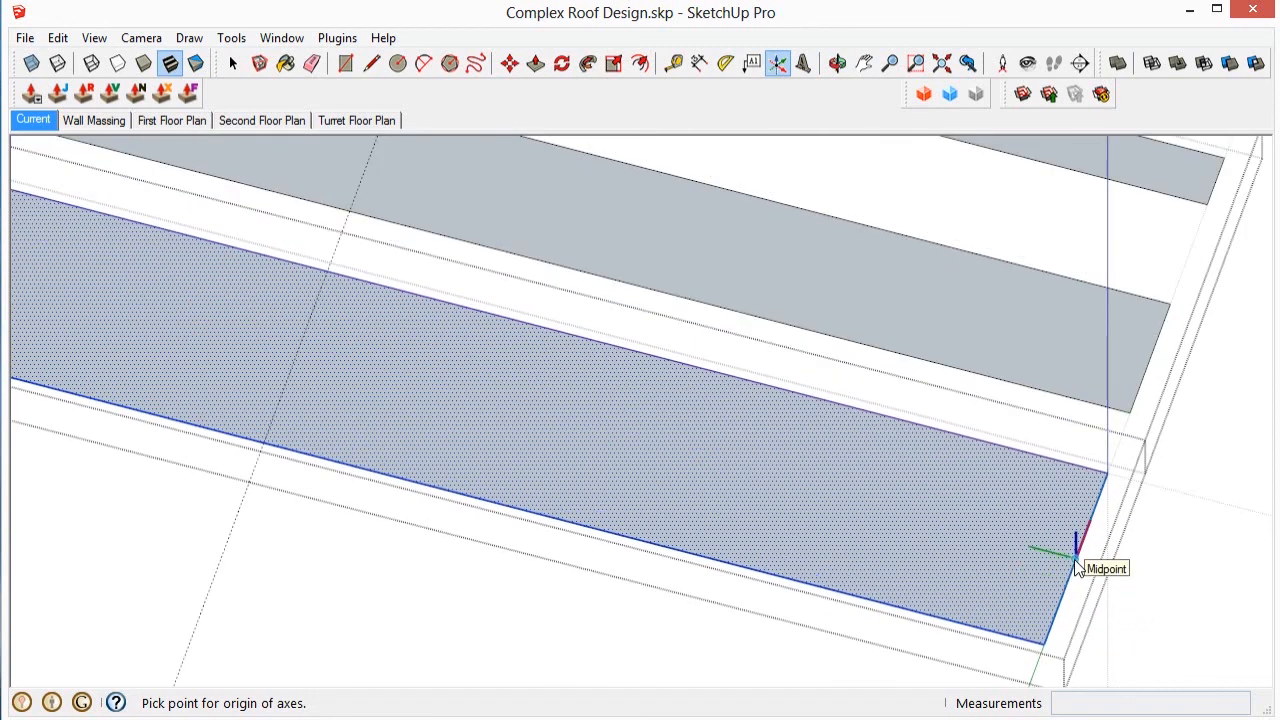
left_click(296, 356)
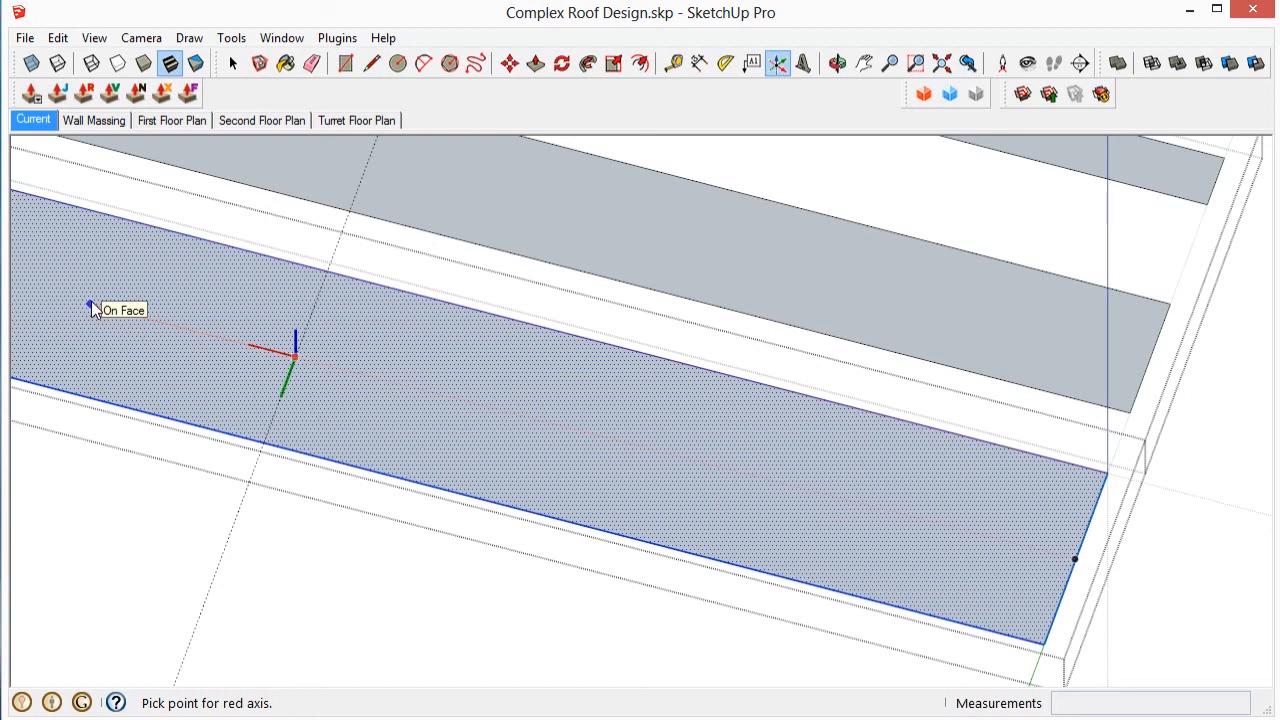
scroll(92, 308, "down", 1)
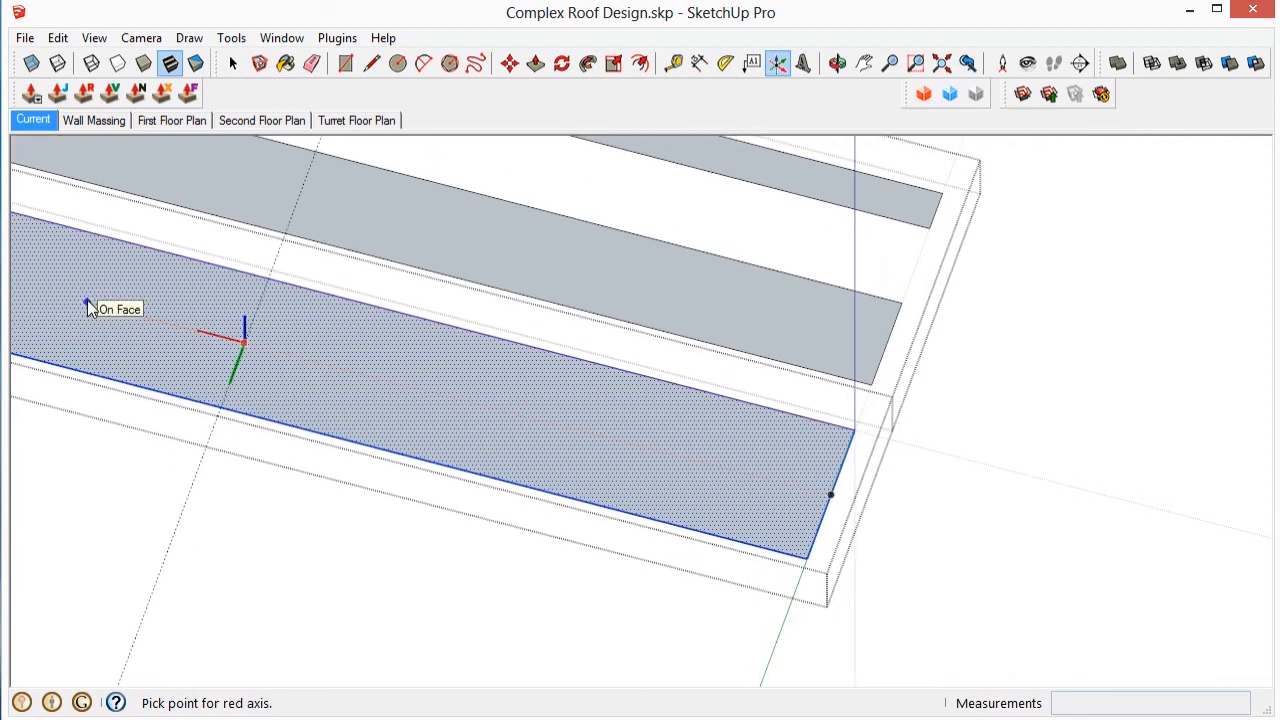
double_click(87, 301)
scroll(496, 418, "down", 3)
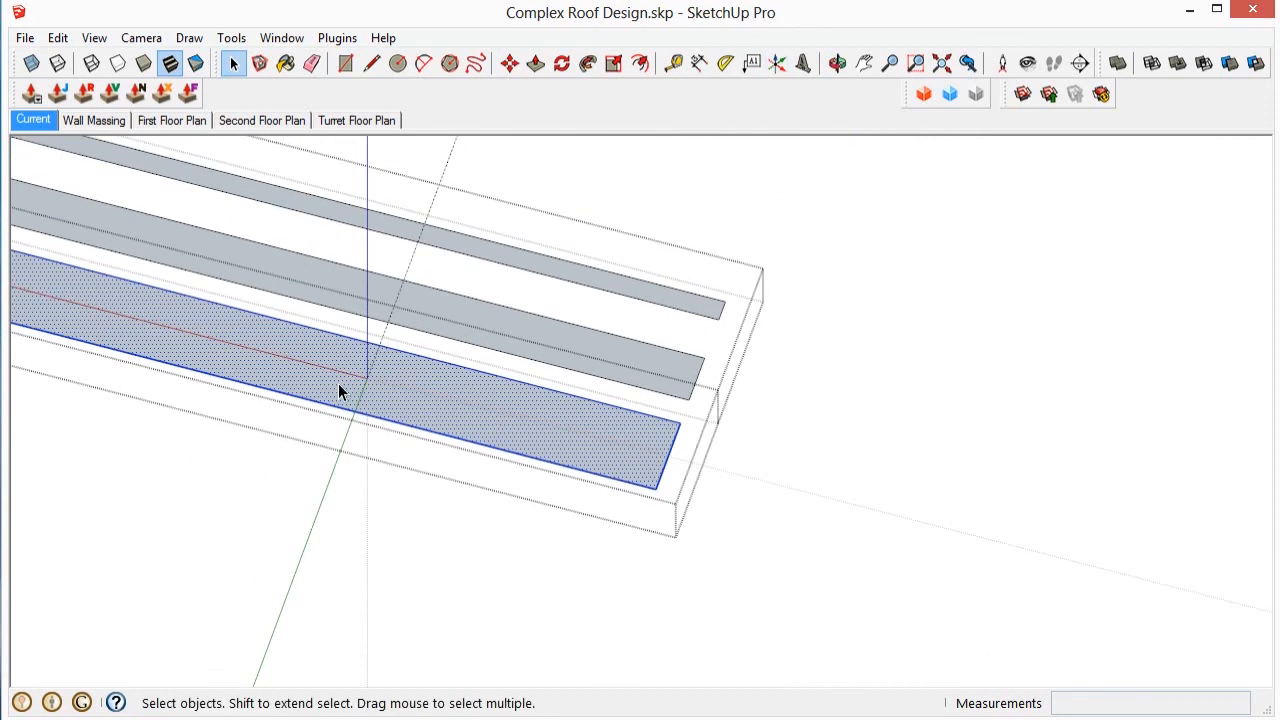
scroll(340, 381, "up", 3)
scroll(360, 371, "up", 1)
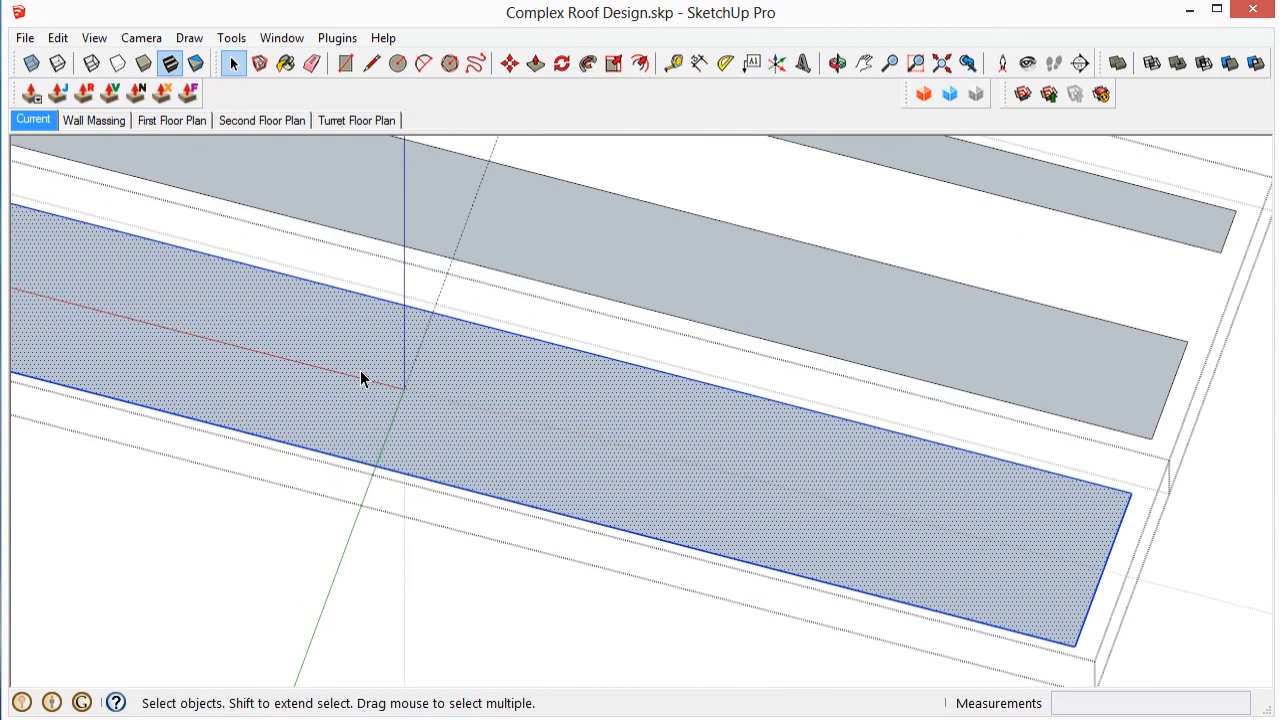
Step: Open the middle strip and move its axes origin to the guide at mid-width, with the red axis along its length
left_click(966, 331)
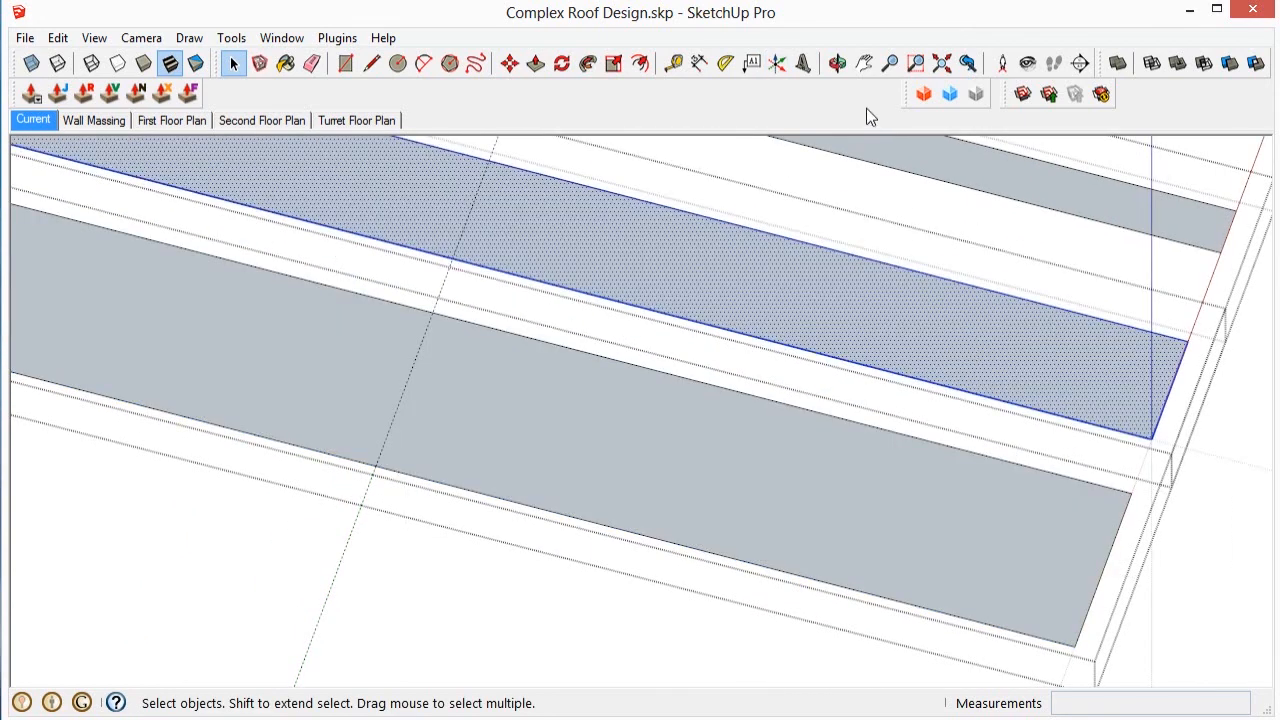
left_click(781, 64)
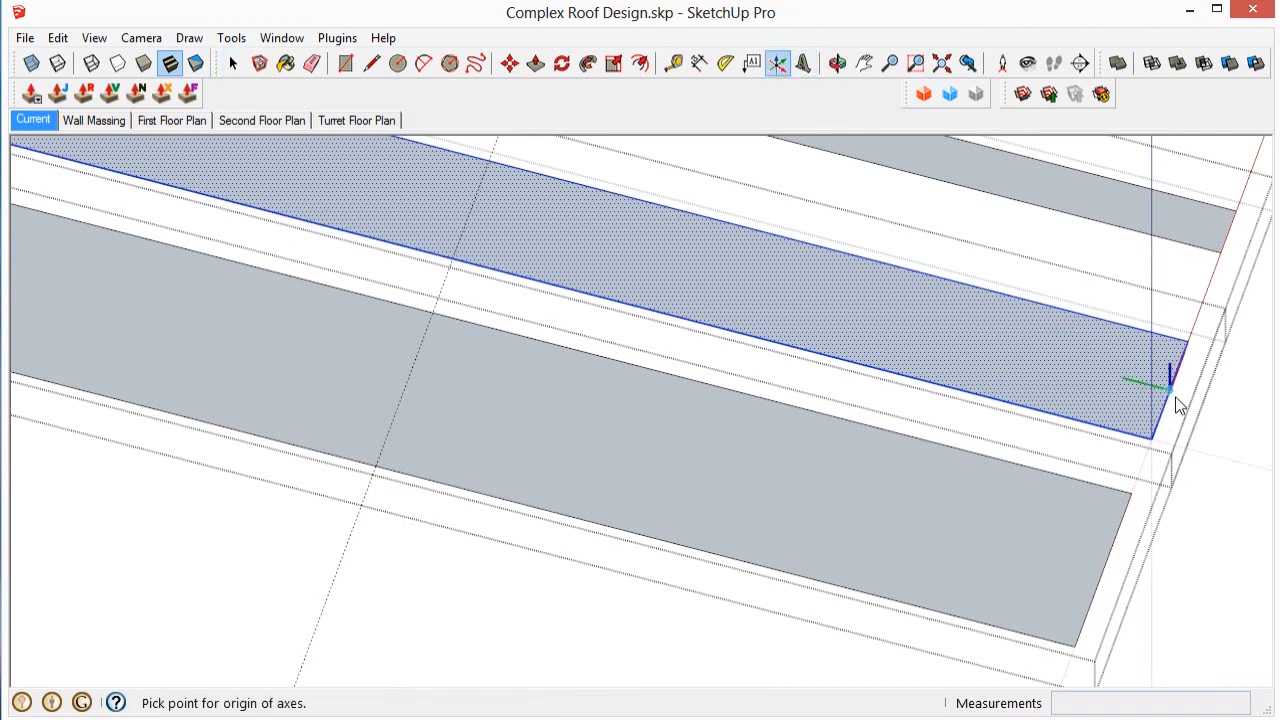
left_click(470, 207)
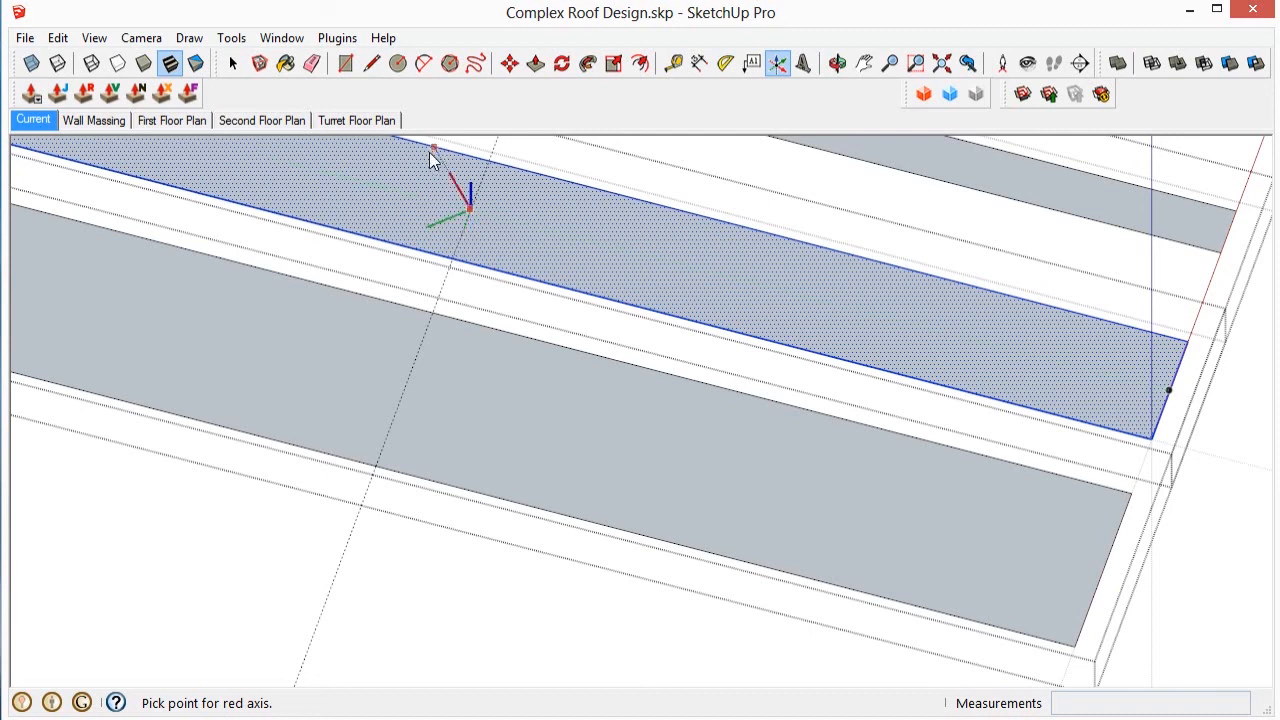
double_click(293, 171)
scroll(465, 400, "down", 6)
Step: Open the narrowest strip and try to place its axes at the midpoint of its short end, red axis along its length
left_click(770, 270)
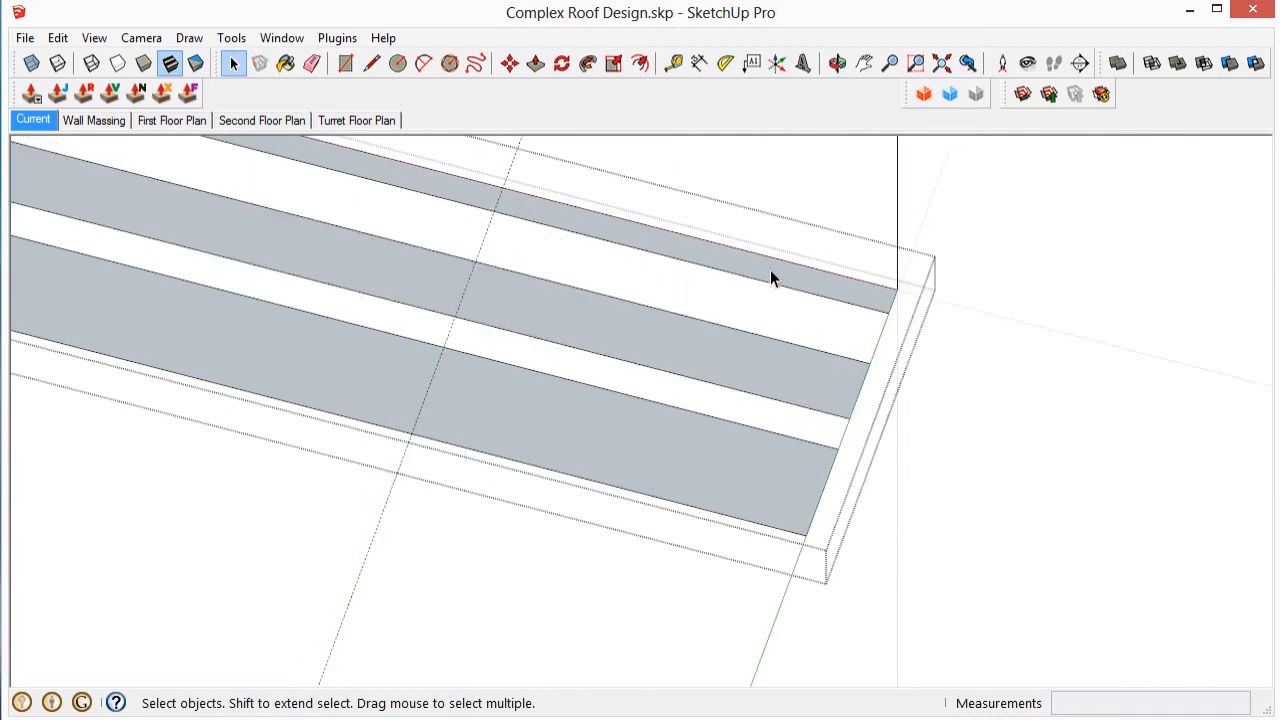
triple_click(770, 270)
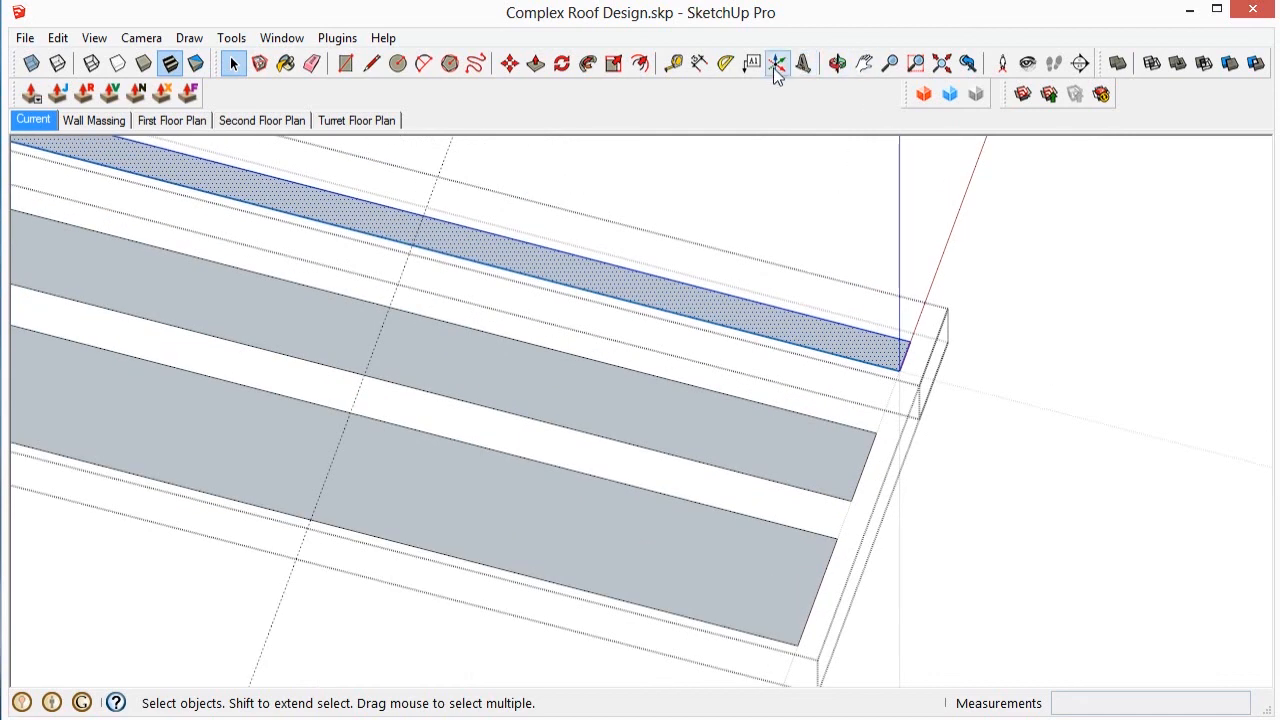
left_click(776, 64)
scroll(900, 390, "up", 3)
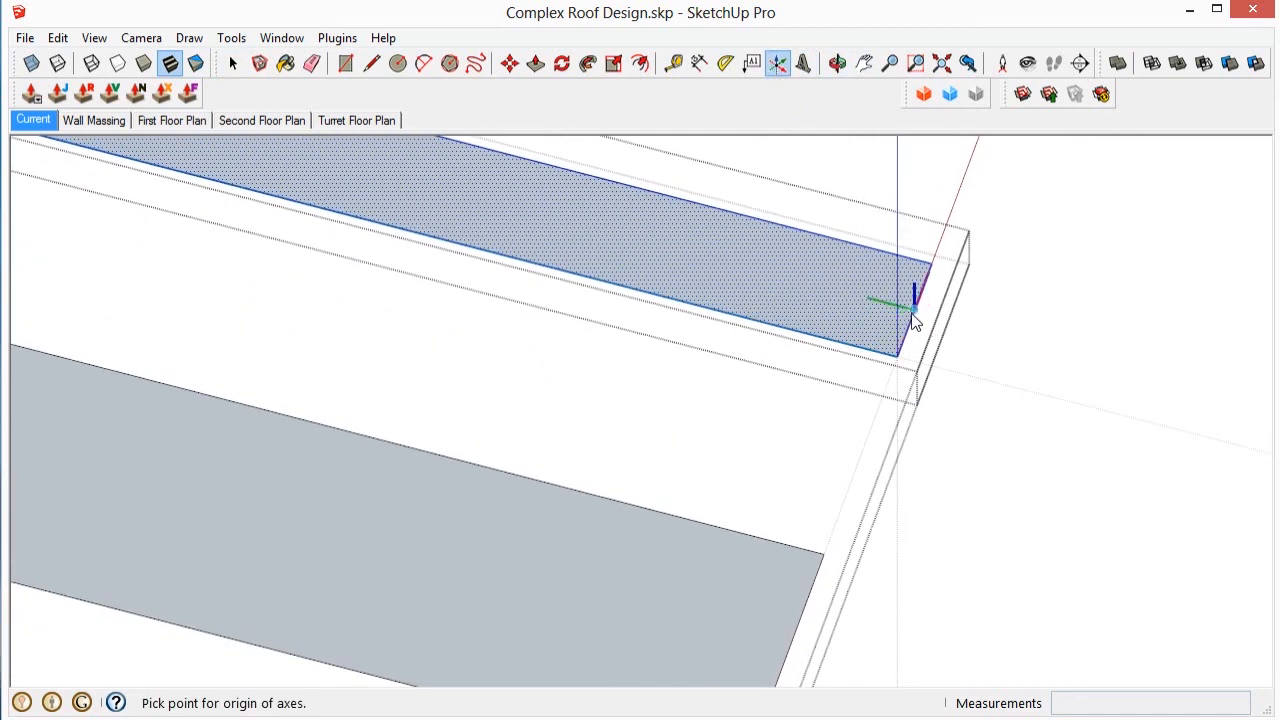
left_click(913, 316)
scroll(991, 346, "down", 3)
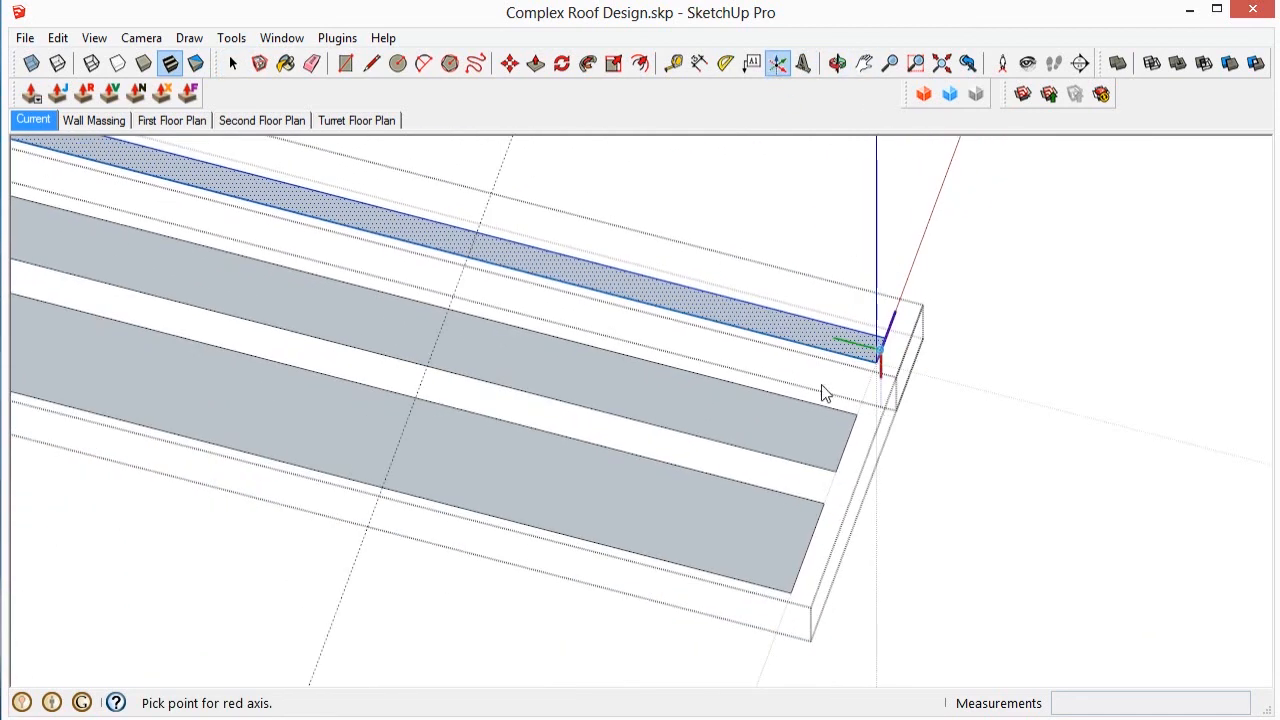
scroll(460, 232, "up", 2)
scroll(458, 233, "up", 1)
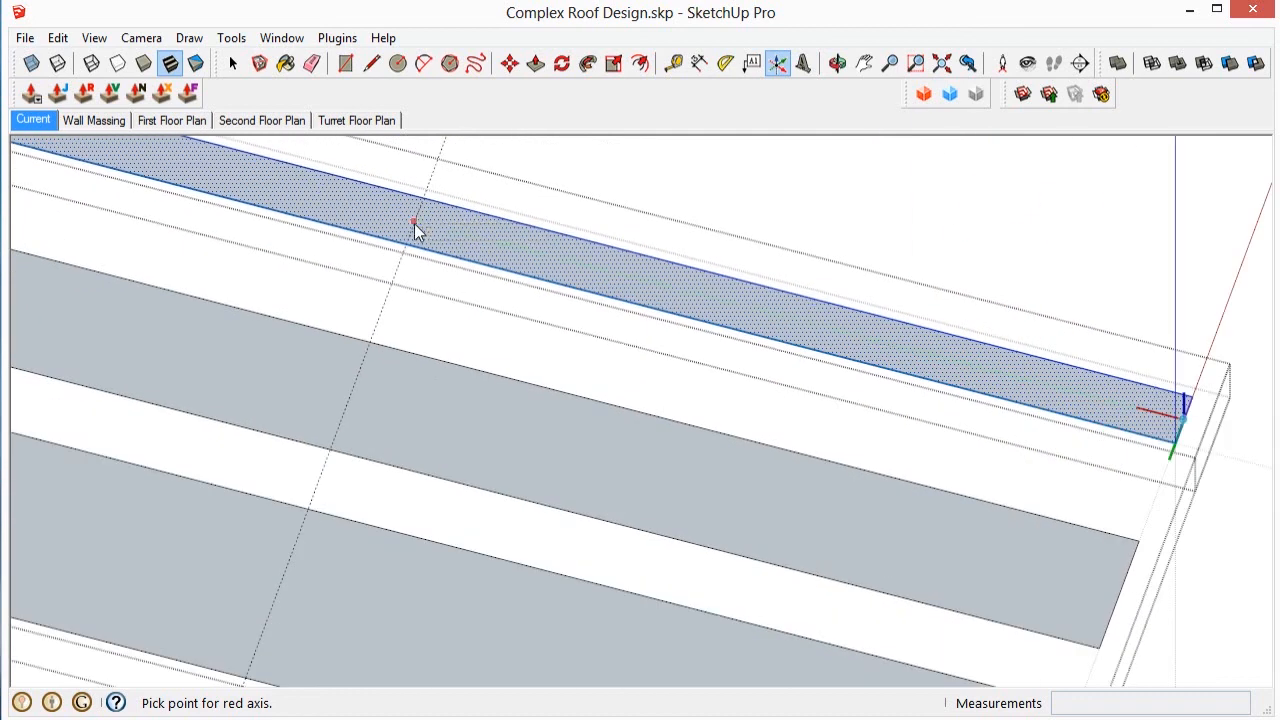
left_click(413, 222)
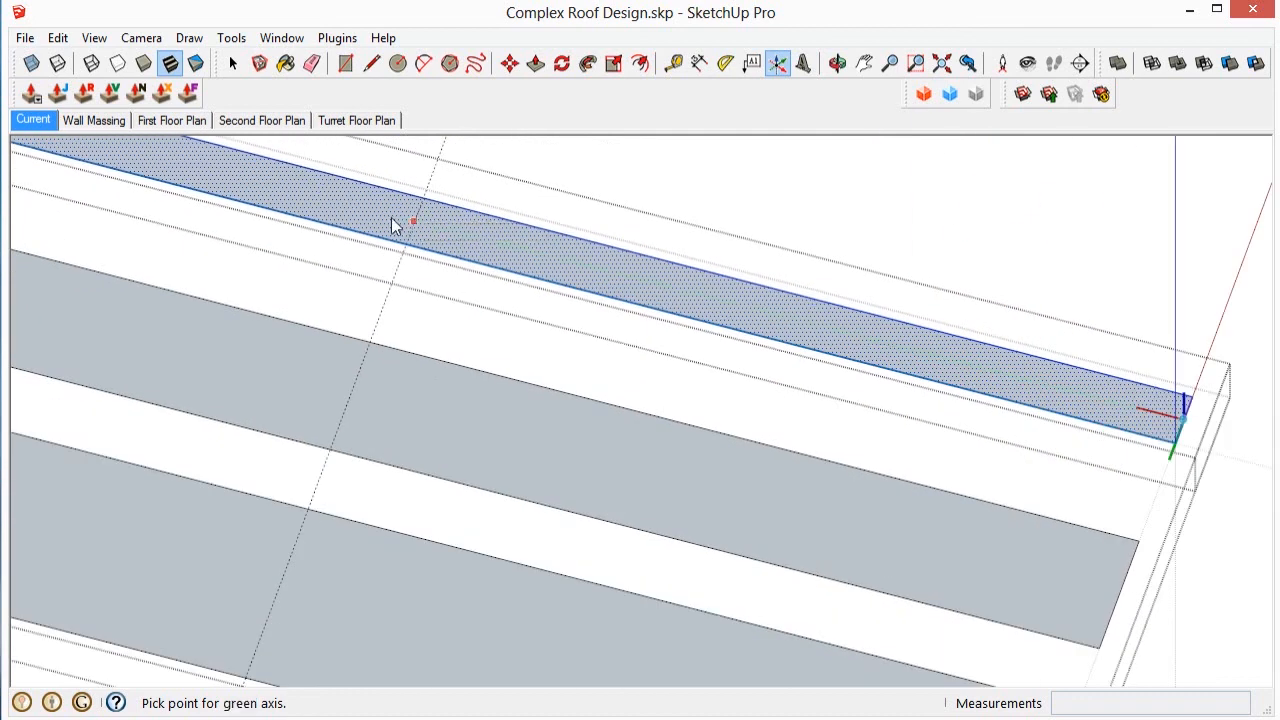
left_click(294, 197)
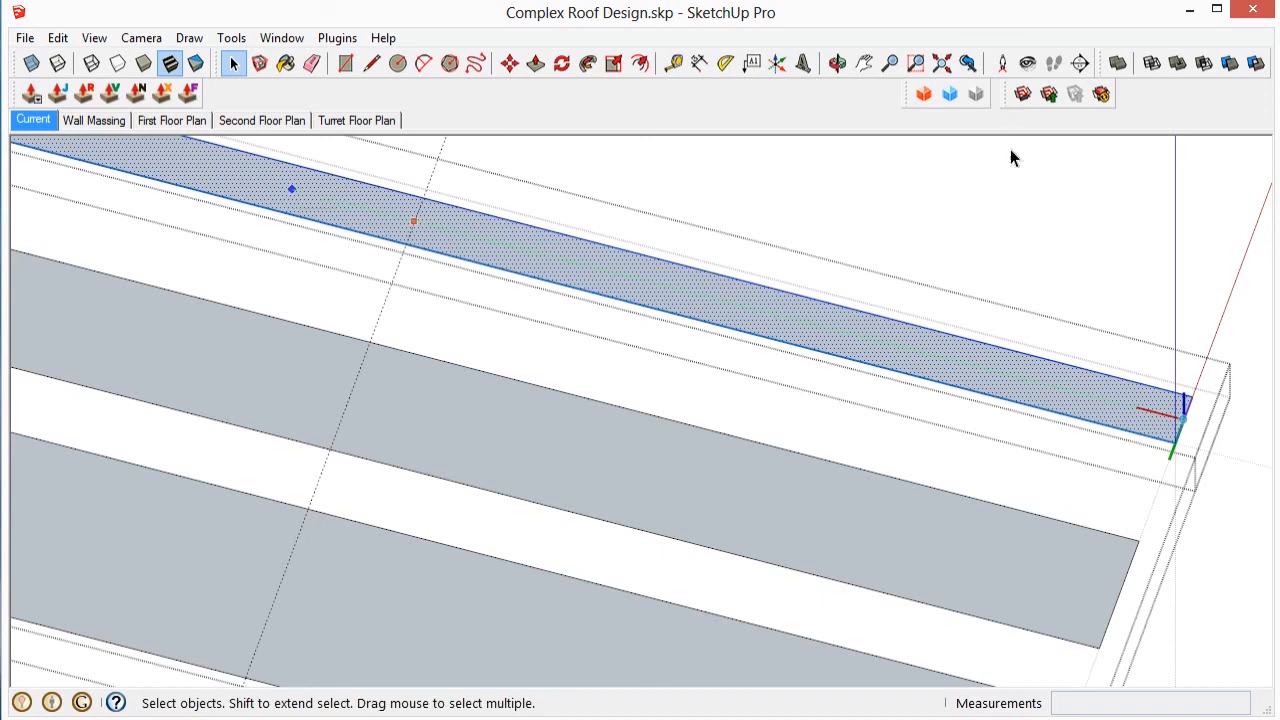
Step: Reopen the narrowest strip and set its axes origin at the midpoint of its short end, with the red axis along its length
left_click(1128, 296)
double_click(1147, 400)
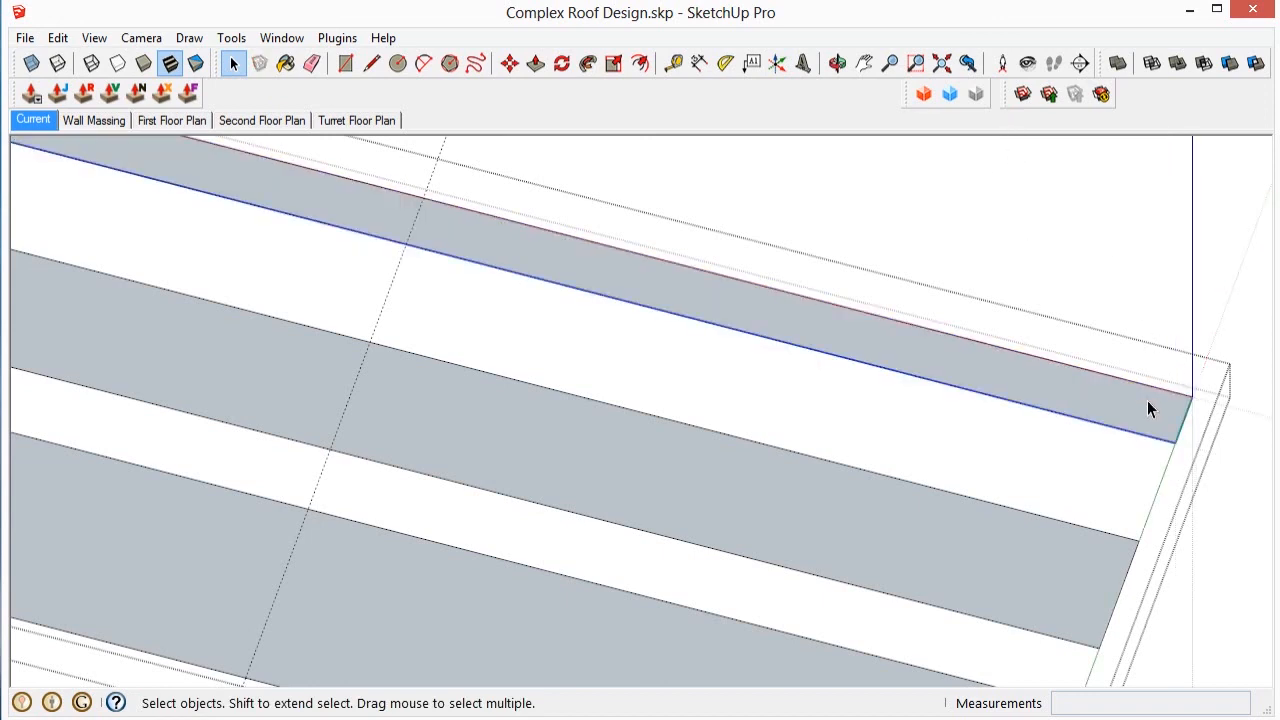
left_click(1010, 362)
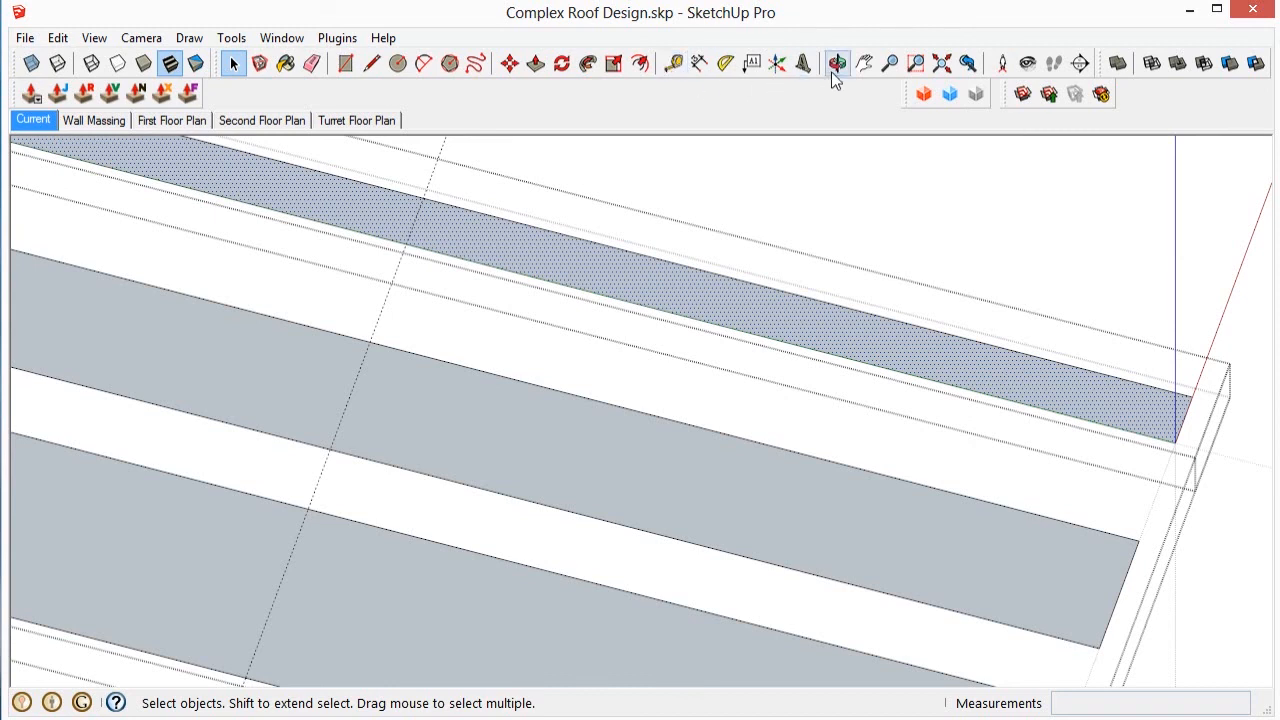
left_click(778, 62)
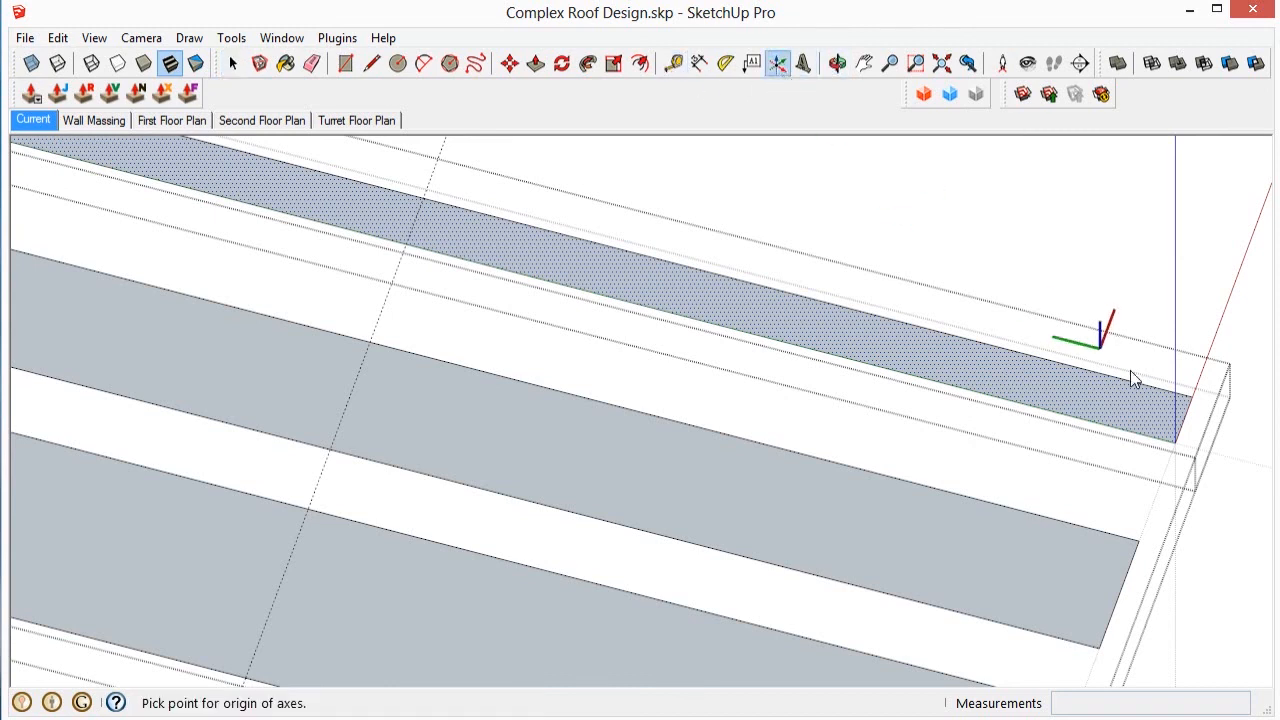
left_click(1181, 418)
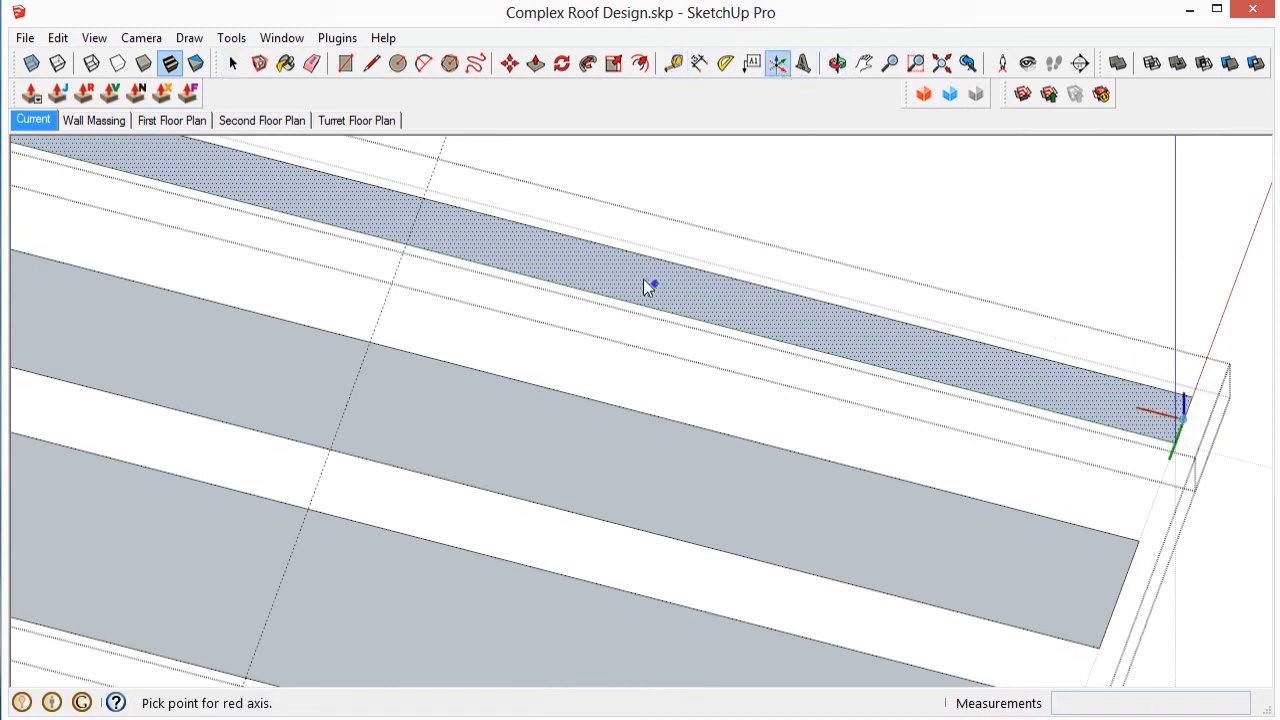
left_click(421, 221)
left_click(242, 165)
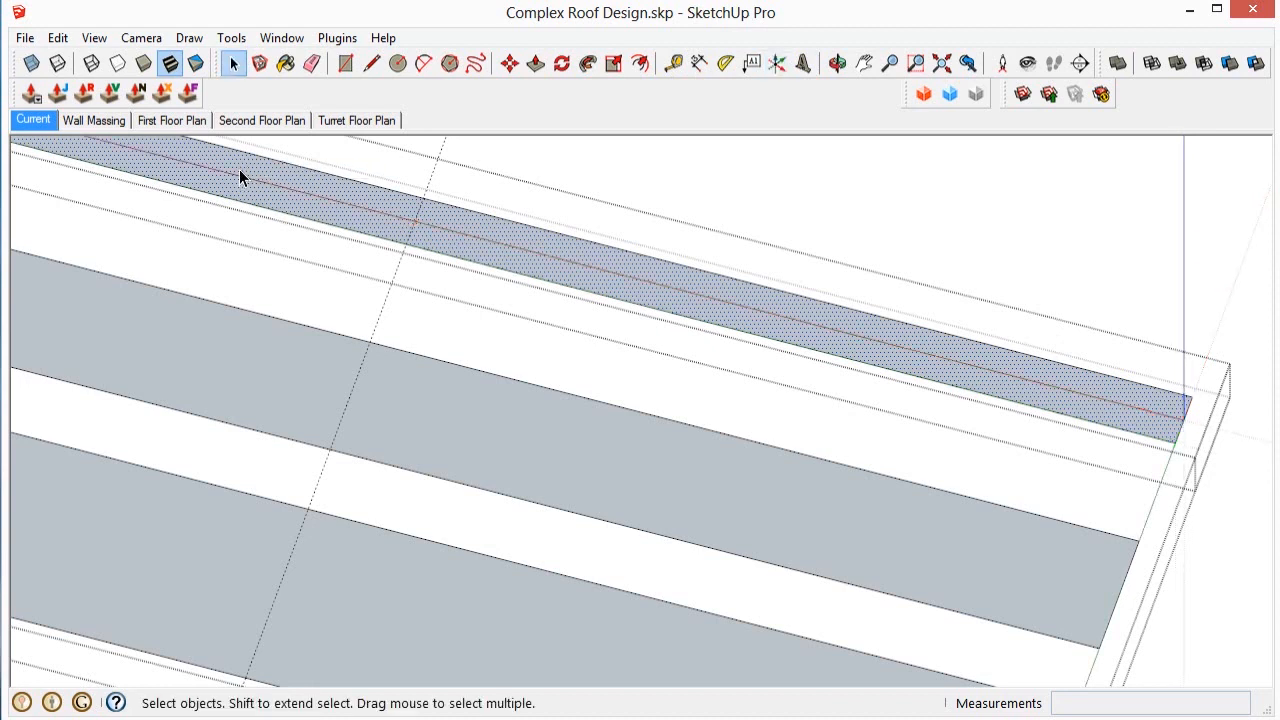
Step: Move the narrowest strip's axes origin to where its centreline crosses the guide, keeping the red axis along its length
scroll(651, 294, "down", 4)
middle_click_drag(771, 334, 812, 335)
scroll(874, 360, "up", 3)
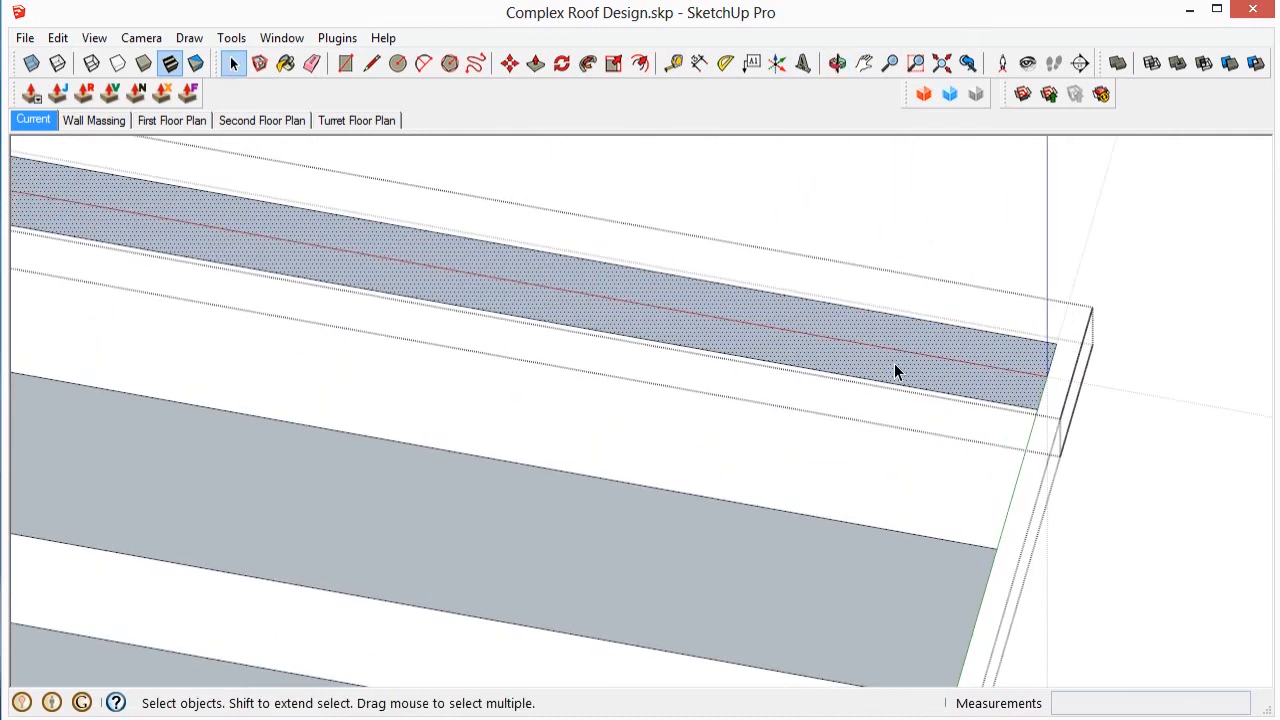
left_click(779, 63)
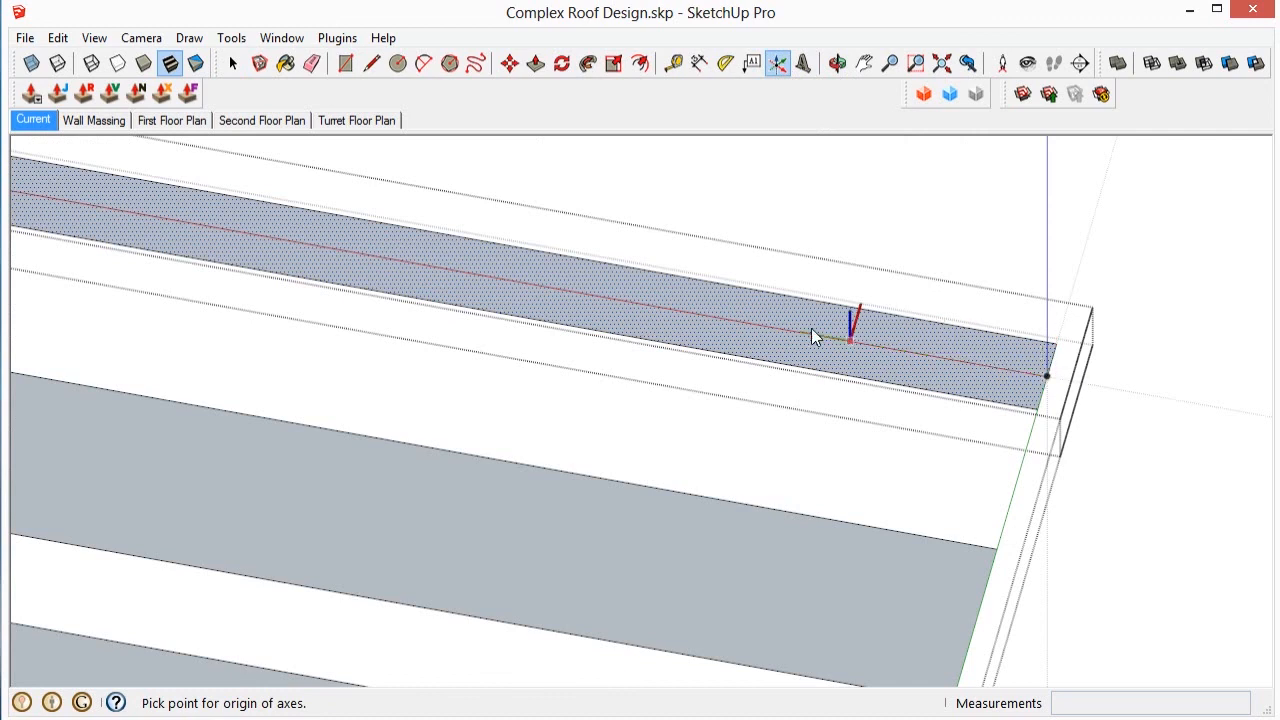
scroll(600, 300, "down", 2)
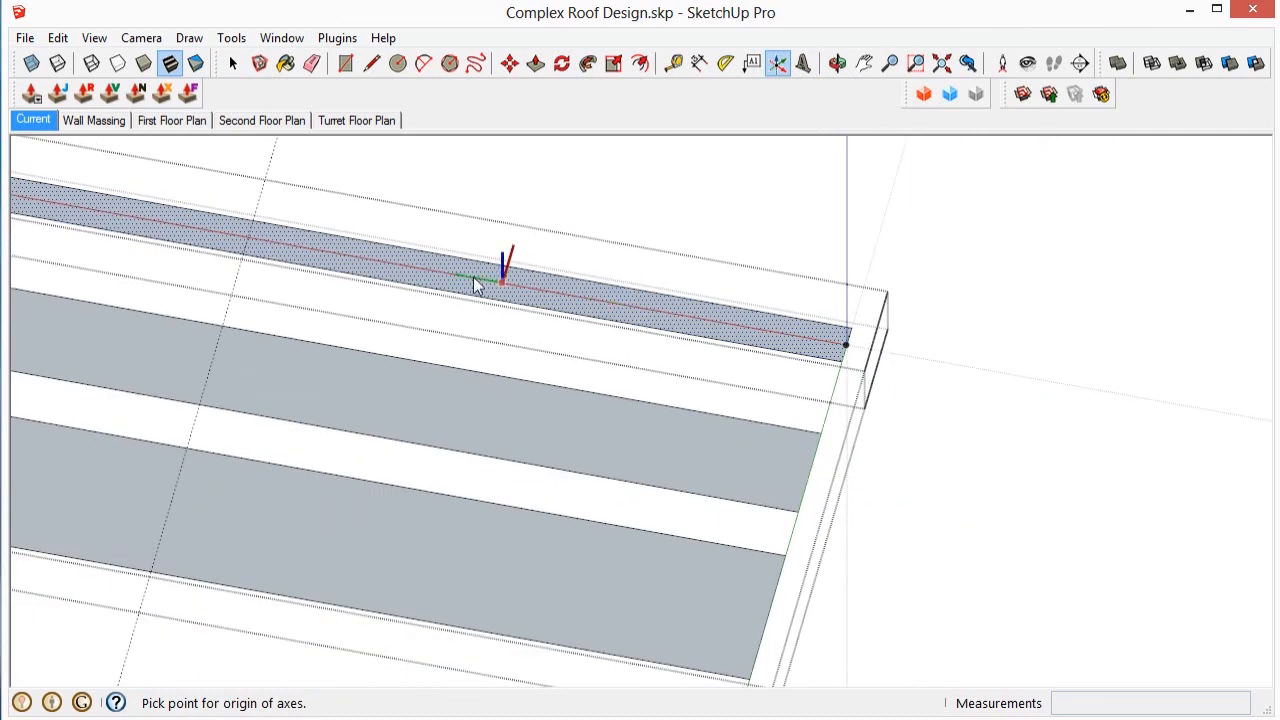
left_click(248, 236)
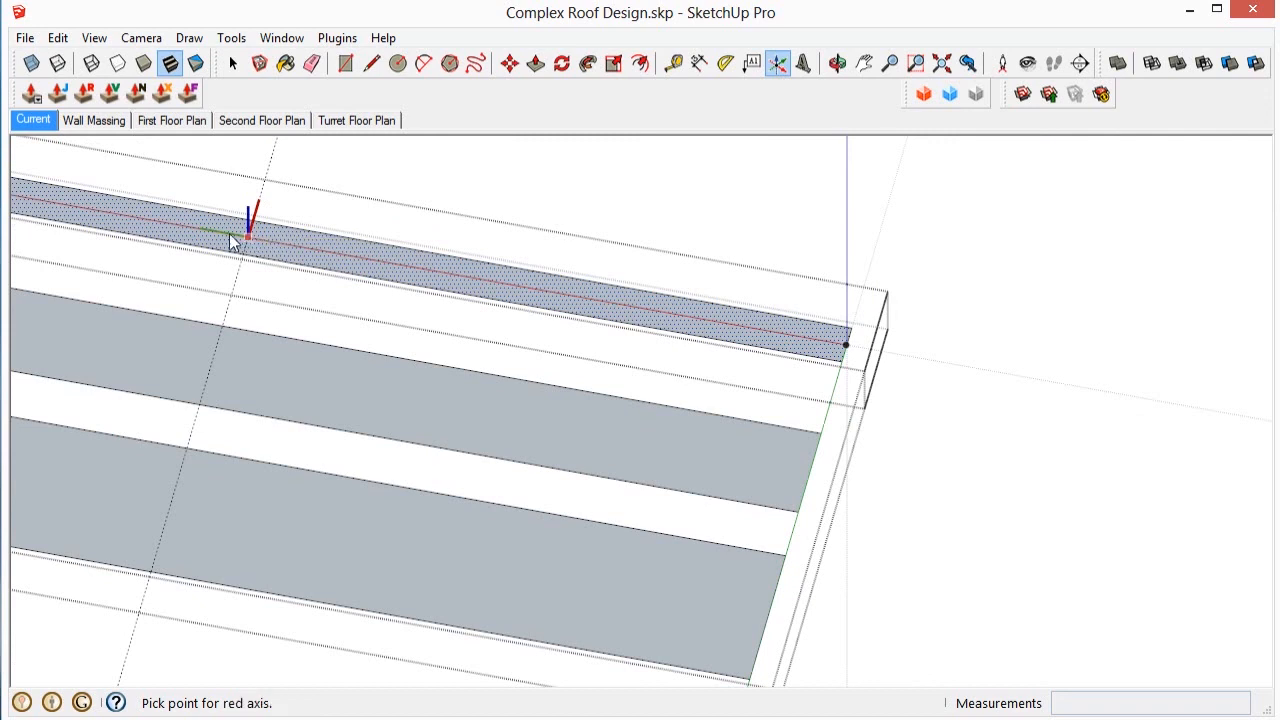
double_click(106, 213)
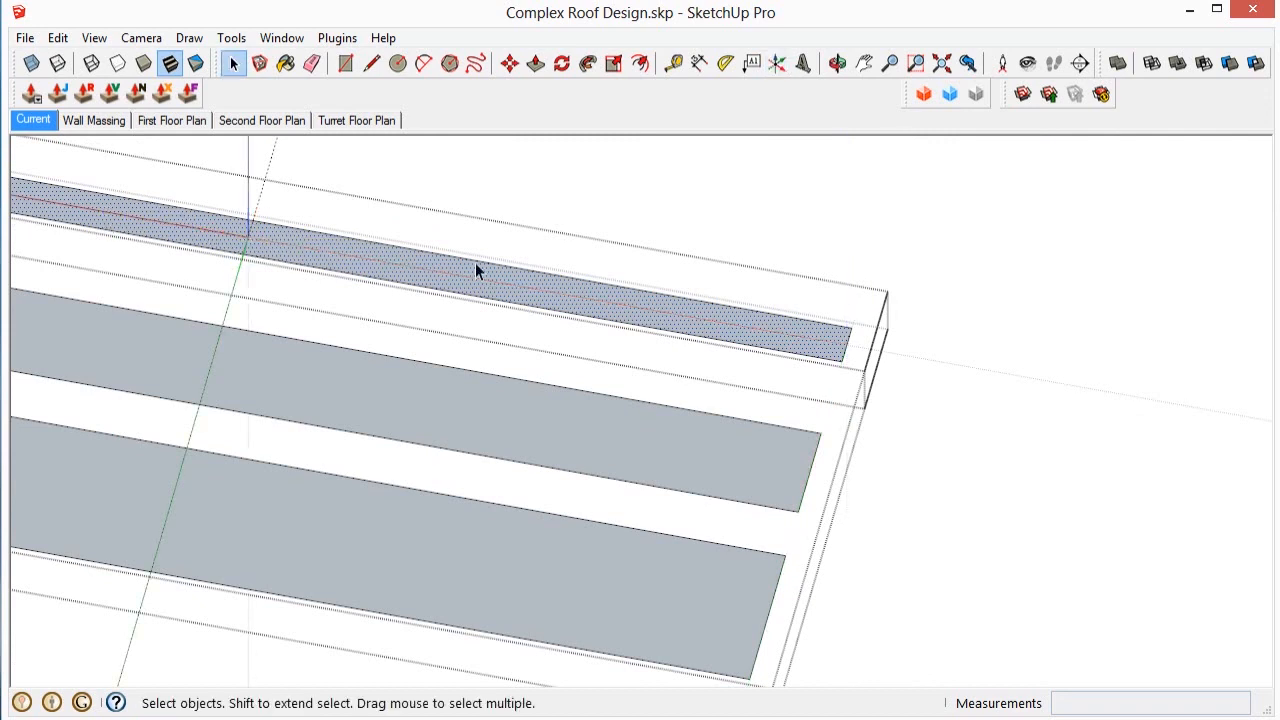
Step: Examine the roof plan's ridge and hip lines beside the group of strips
scroll(561, 255, "down", 3)
middle_click_drag(601, 337, 1017, 420)
scroll(777, 455, "down", 6)
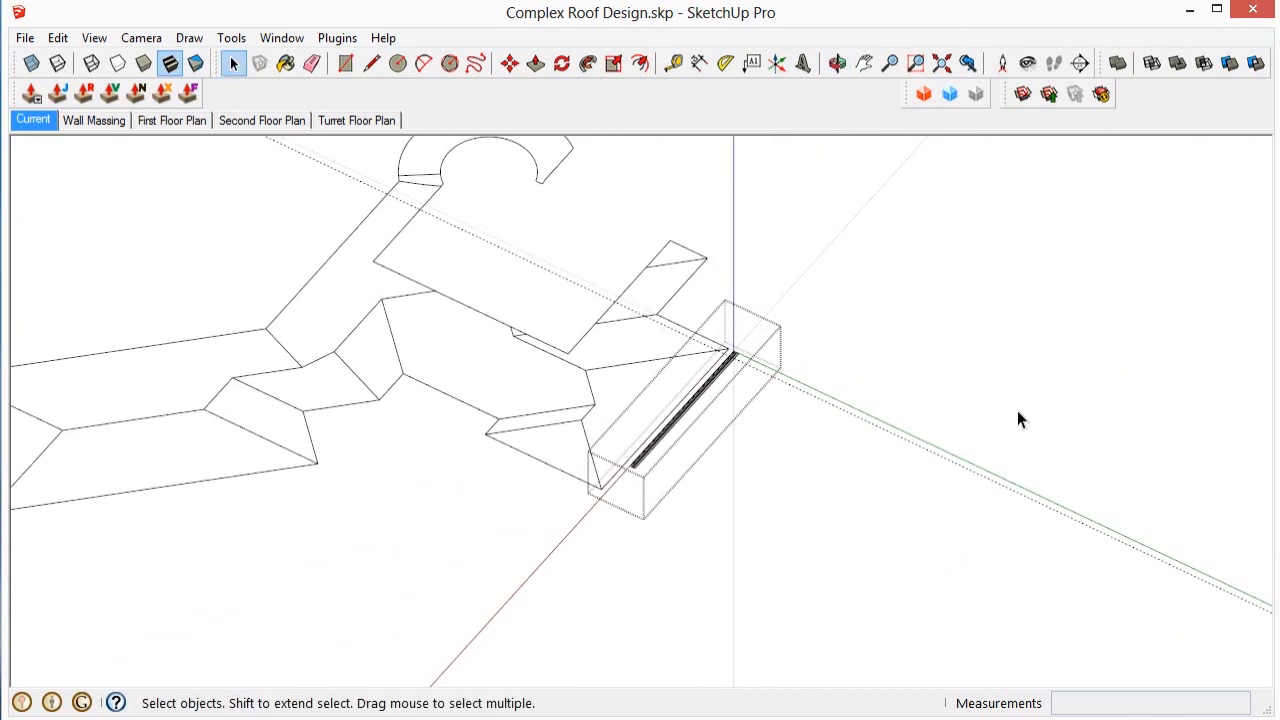
scroll(487, 513, "up", 4)
scroll(600, 468, "down", 2)
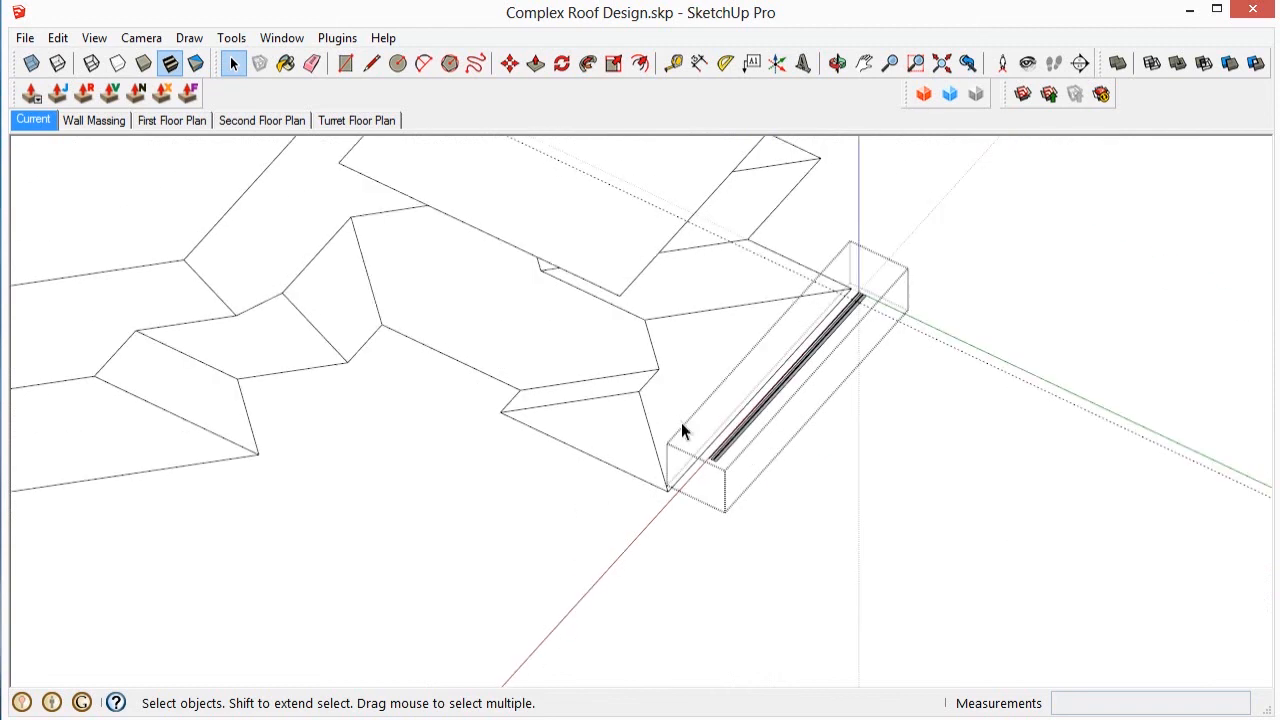
scroll(628, 266, "up", 4)
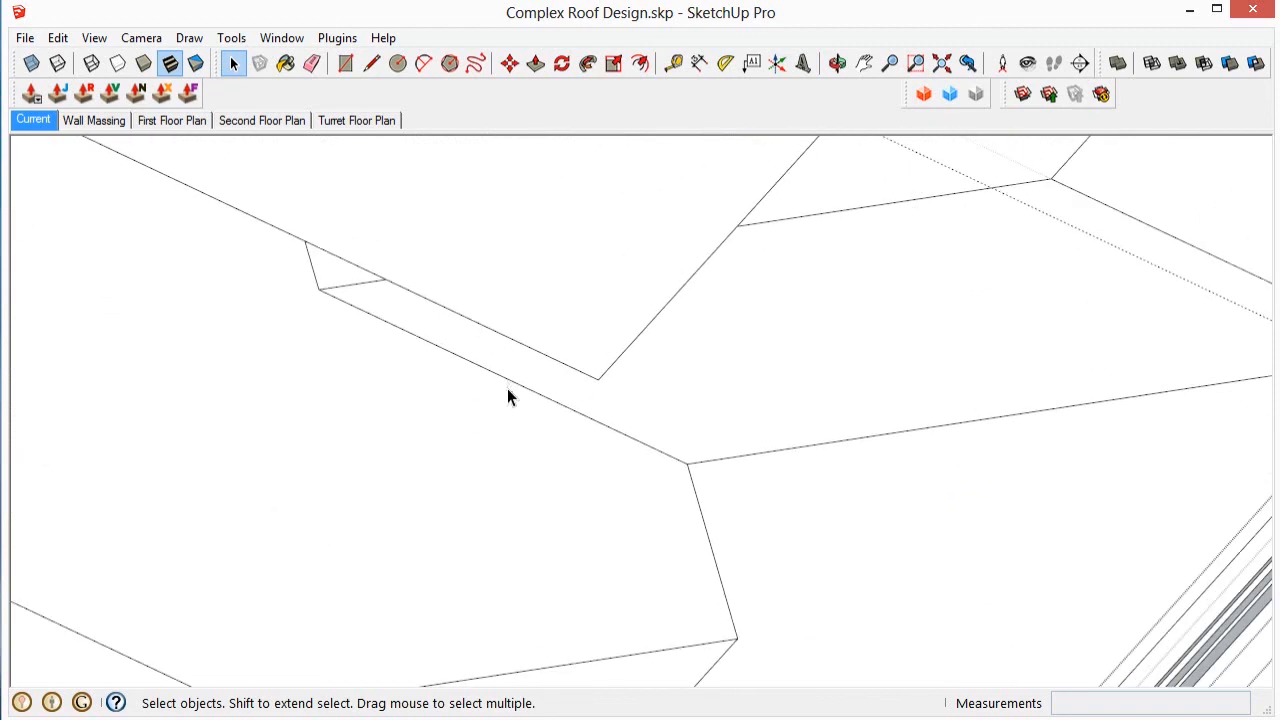
scroll(504, 379, "down", 2)
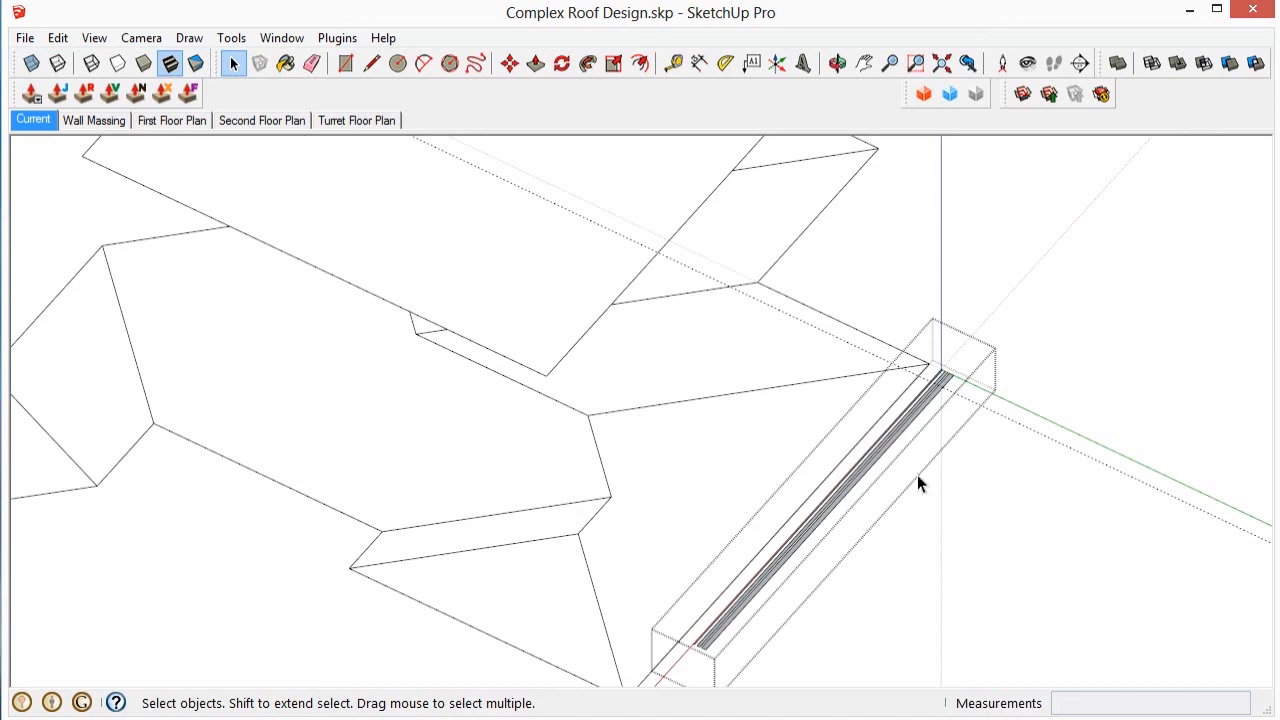
Step: Select the widest strip inside the group and start Align Group/Component on it
scroll(940, 388, "up", 3)
left_click(930, 390)
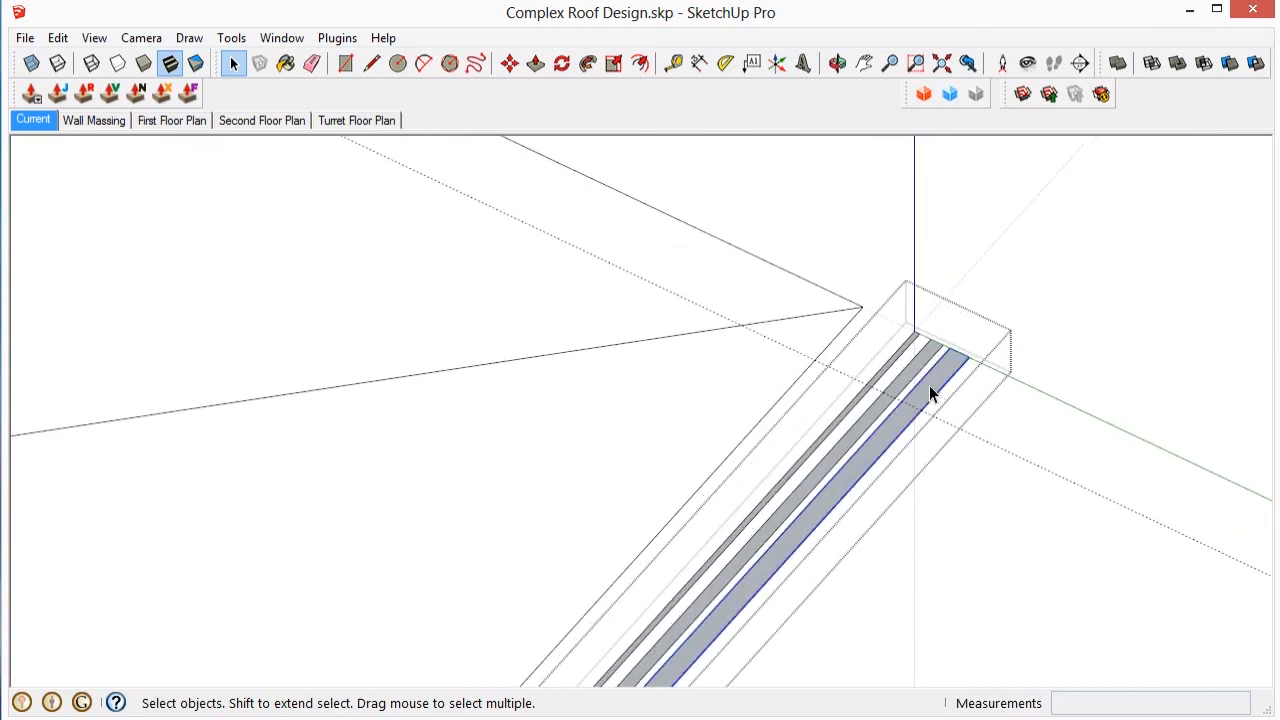
scroll(930, 392, "up", 1)
scroll(930, 395, "up", 1)
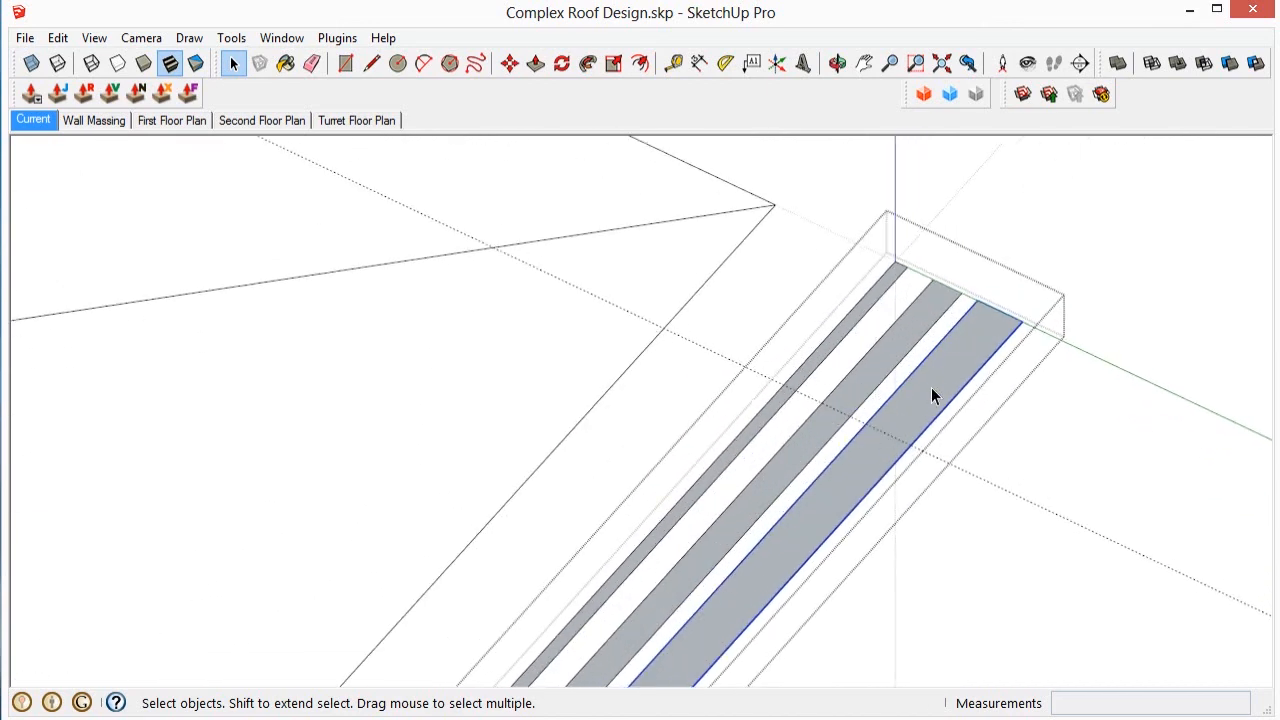
key("o")
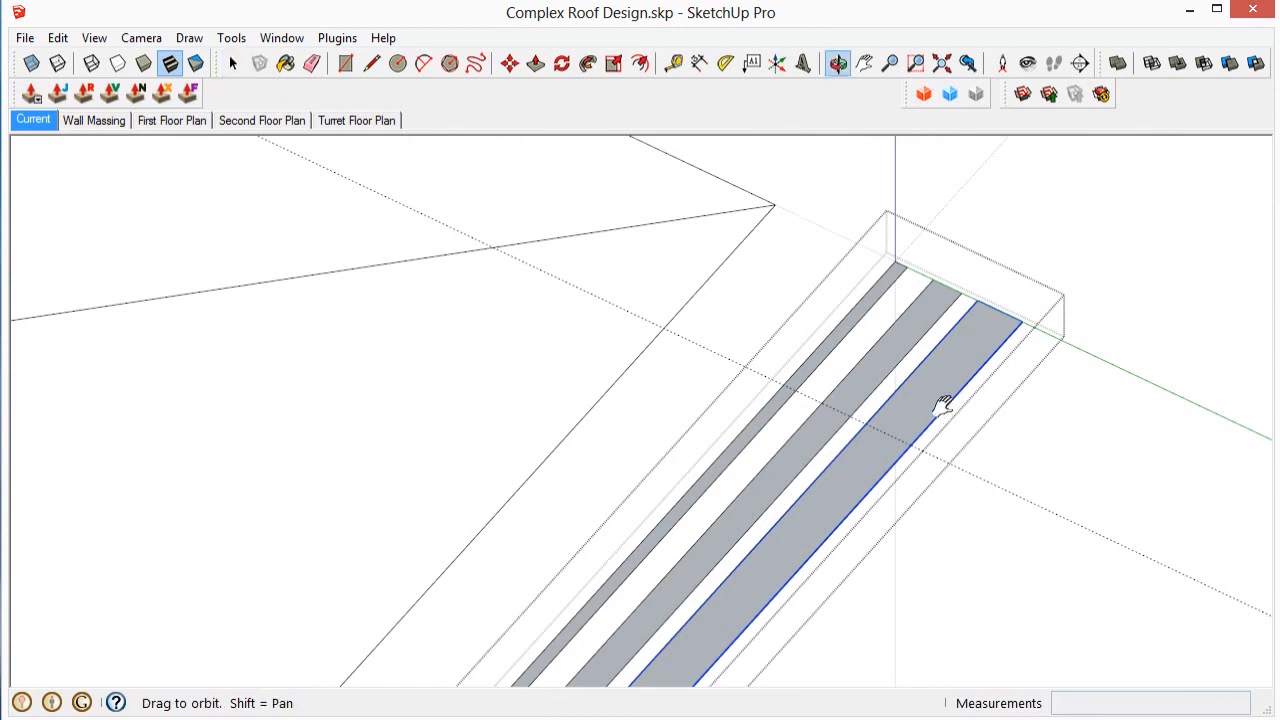
left_click_drag(944, 405, 946, 300)
key("space")
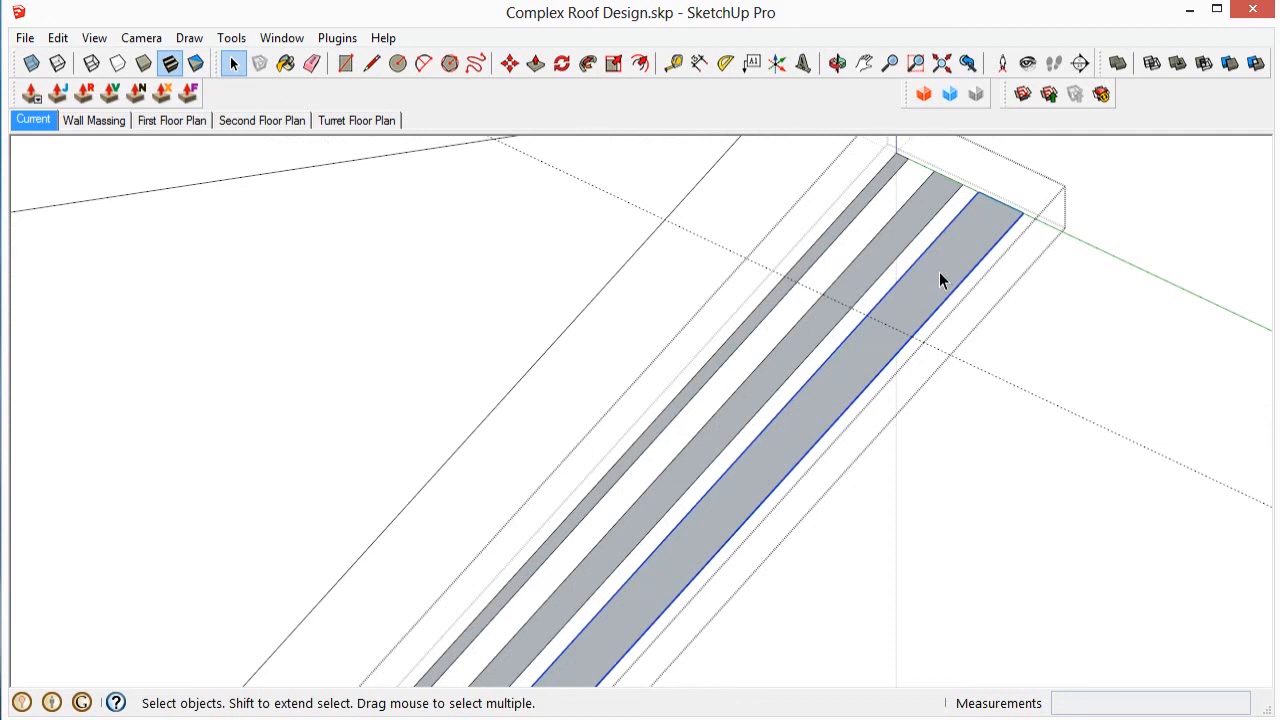
right_click(940, 281)
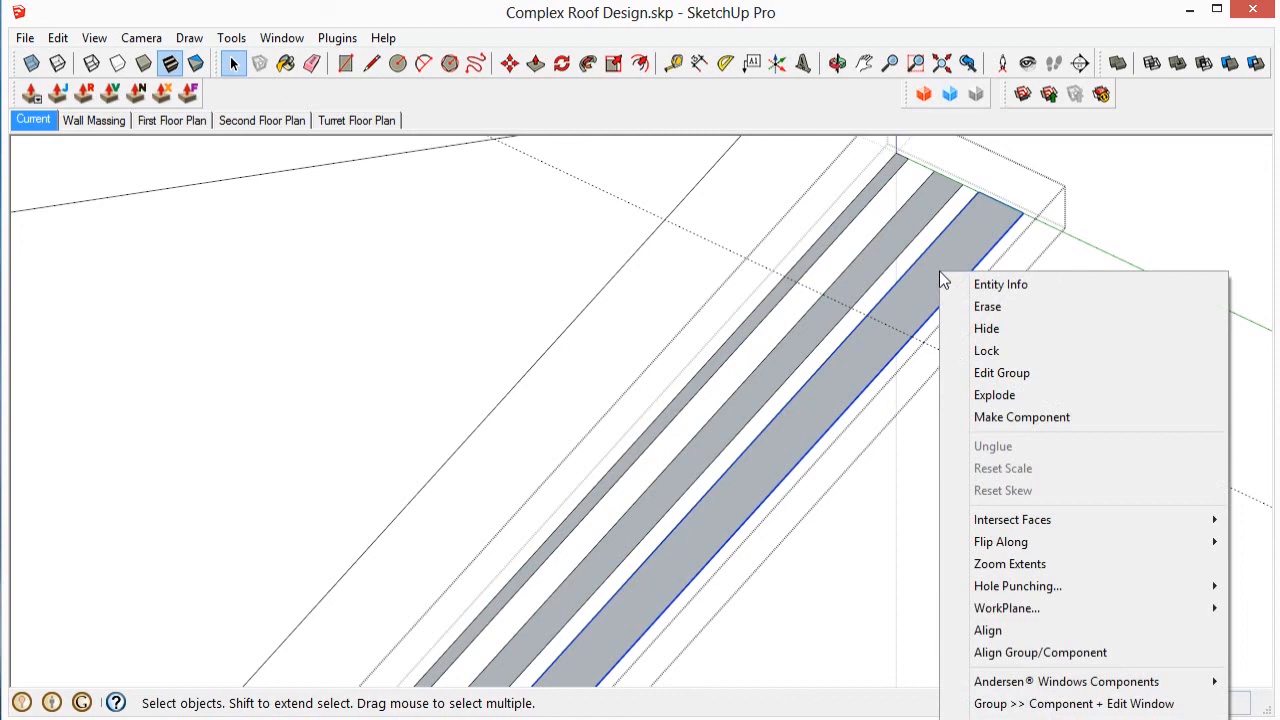
left_click(1008, 660)
scroll(1067, 457, "down", 3)
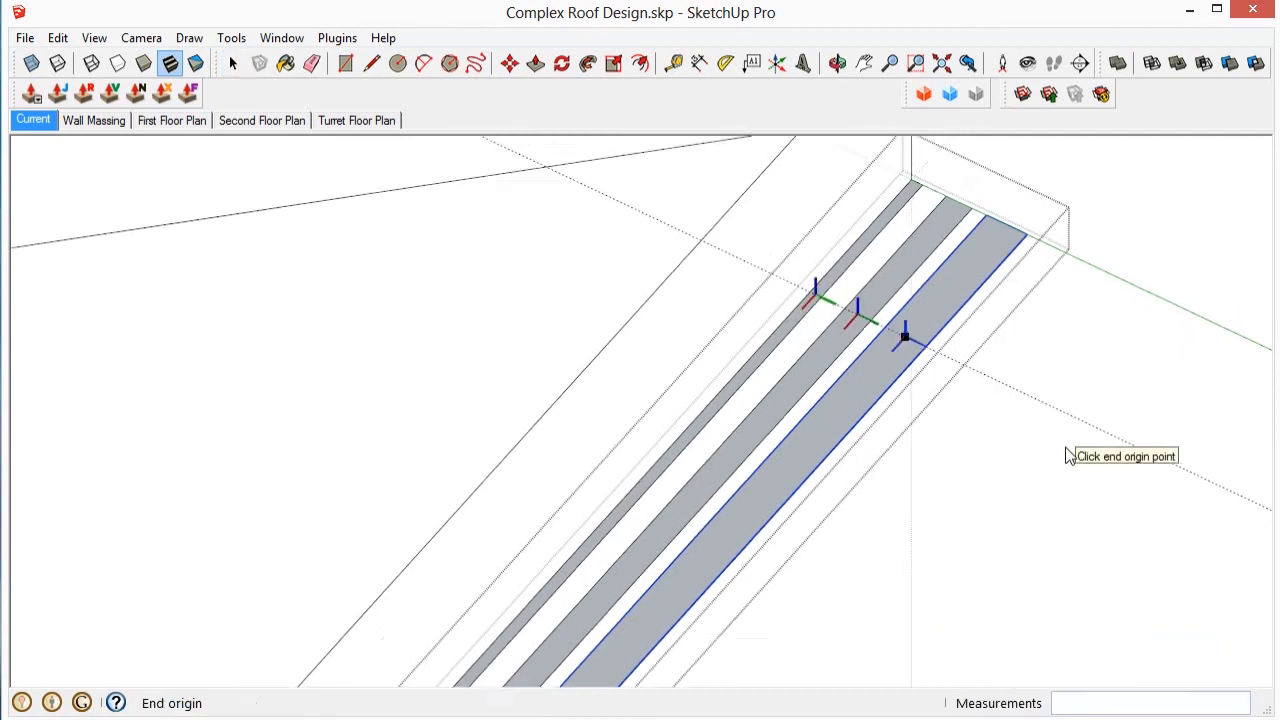
Step: Place the widest strip's alignment origin where the ridge meets the two hip lines, with the X axis along the ridge
scroll(1067, 457, "down", 5)
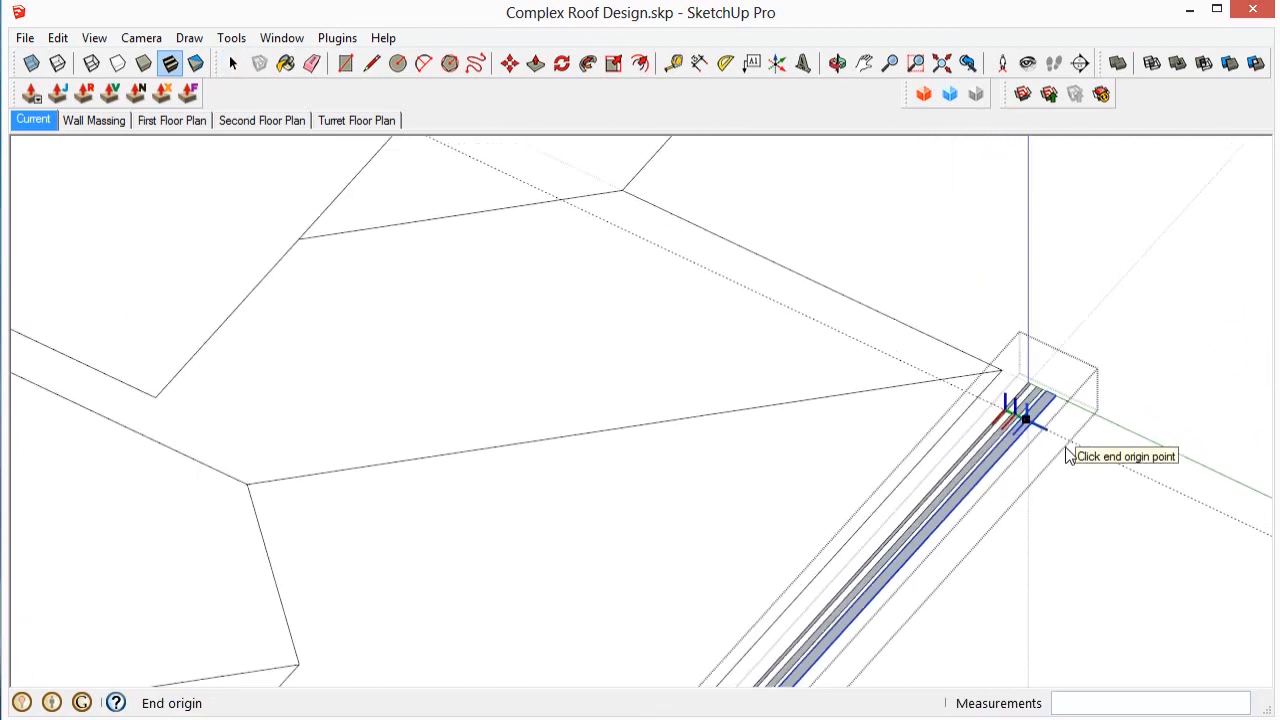
scroll(1067, 457, "down", 2)
scroll(646, 466, "up", 5)
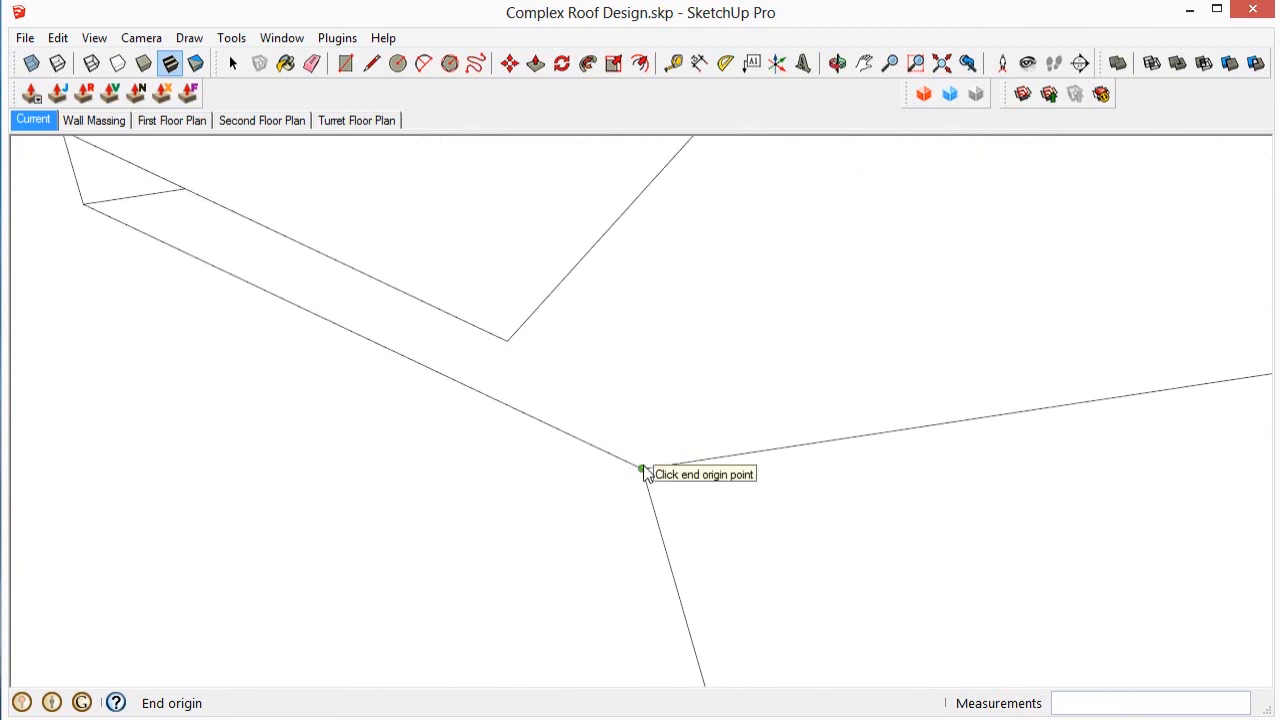
left_click(642, 469)
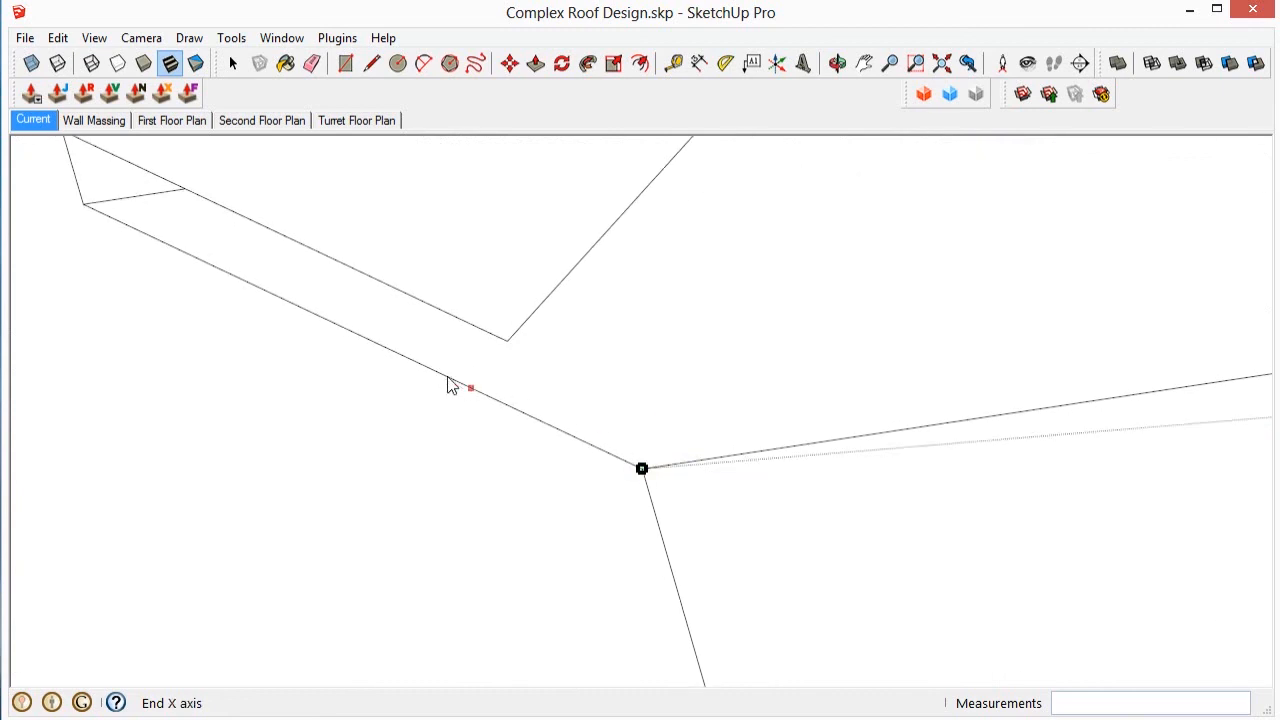
left_click(387, 352)
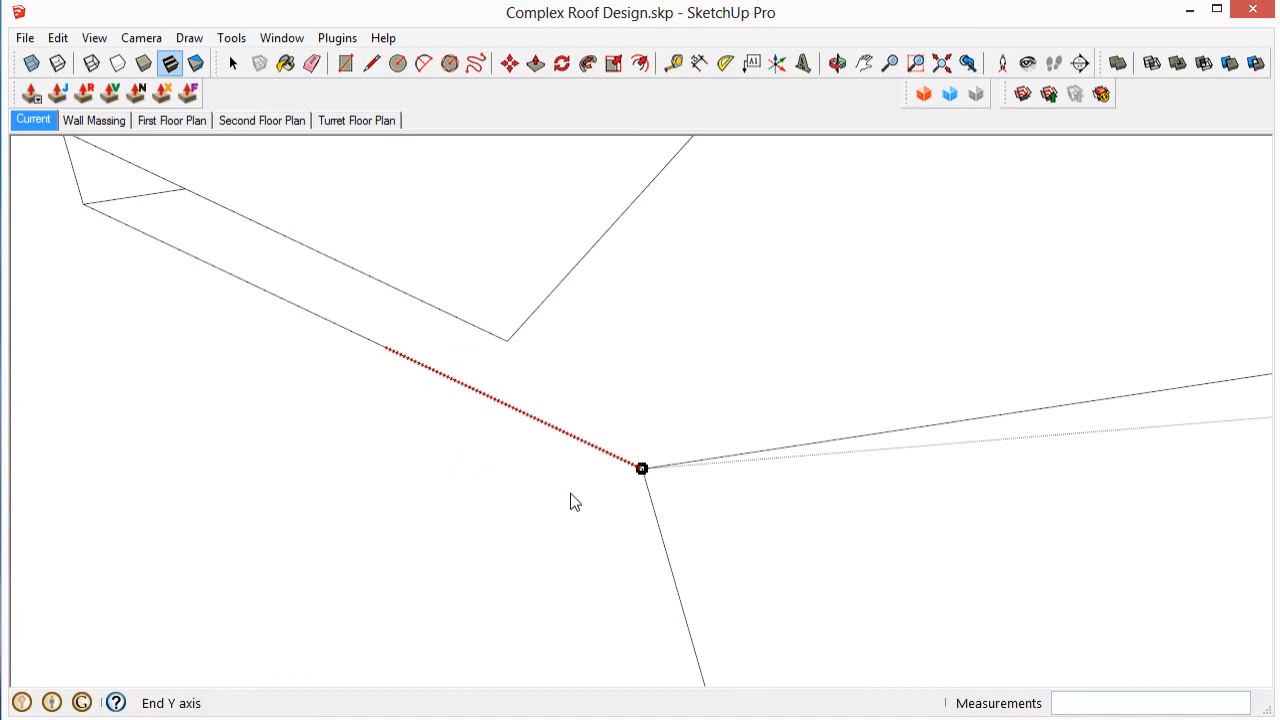
Step: Set the alignment's Y direction between the two hip lines and place the strip on the ridge as a duplicate
scroll(618, 492, "up", 1)
scroll(618, 492, "up", 3)
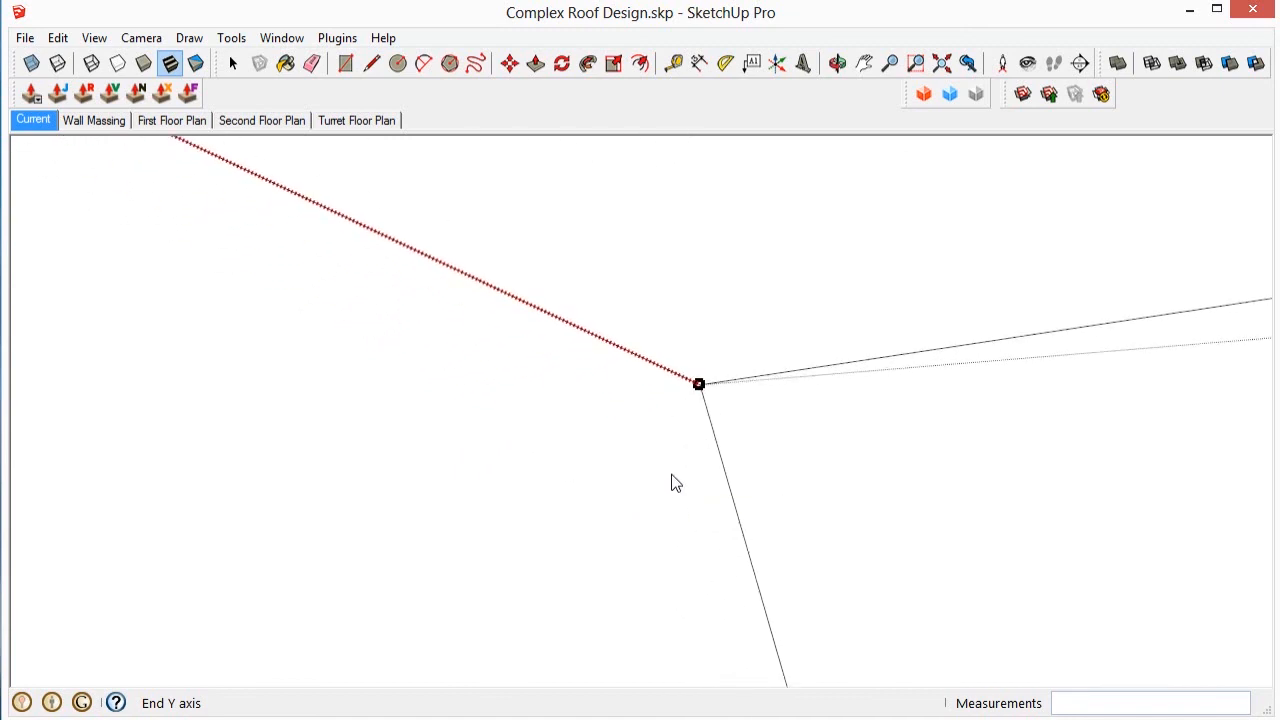
scroll(682, 445, "up", 1)
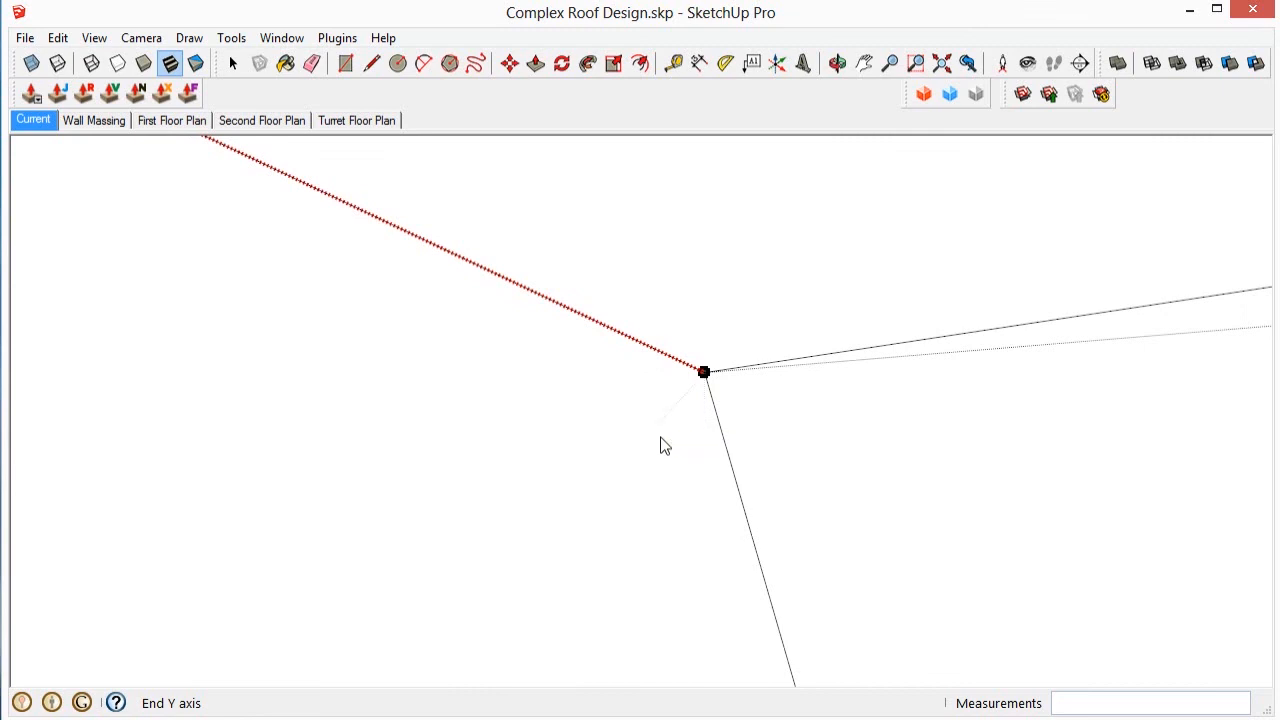
scroll(660, 446, "up", 2)
scroll(662, 444, "up", 1)
scroll(686, 449, "up", 1)
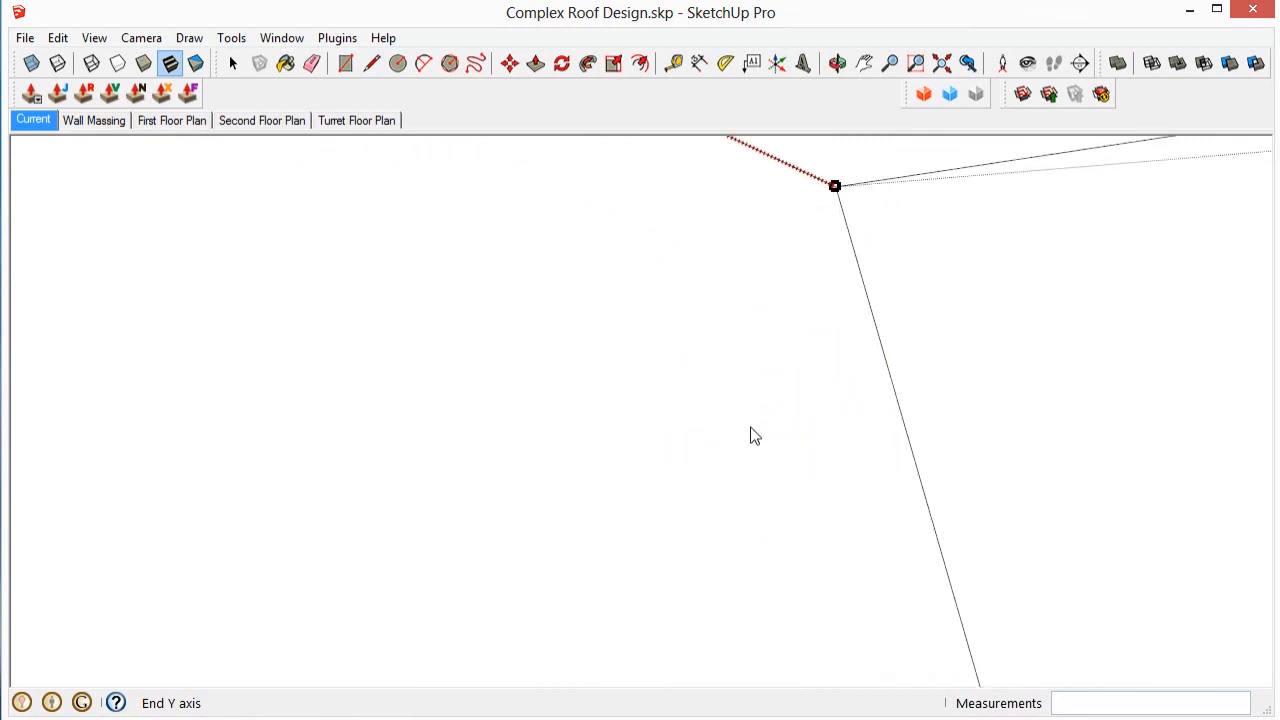
scroll(650, 420, "down", 1)
scroll(645, 416, "down", 1)
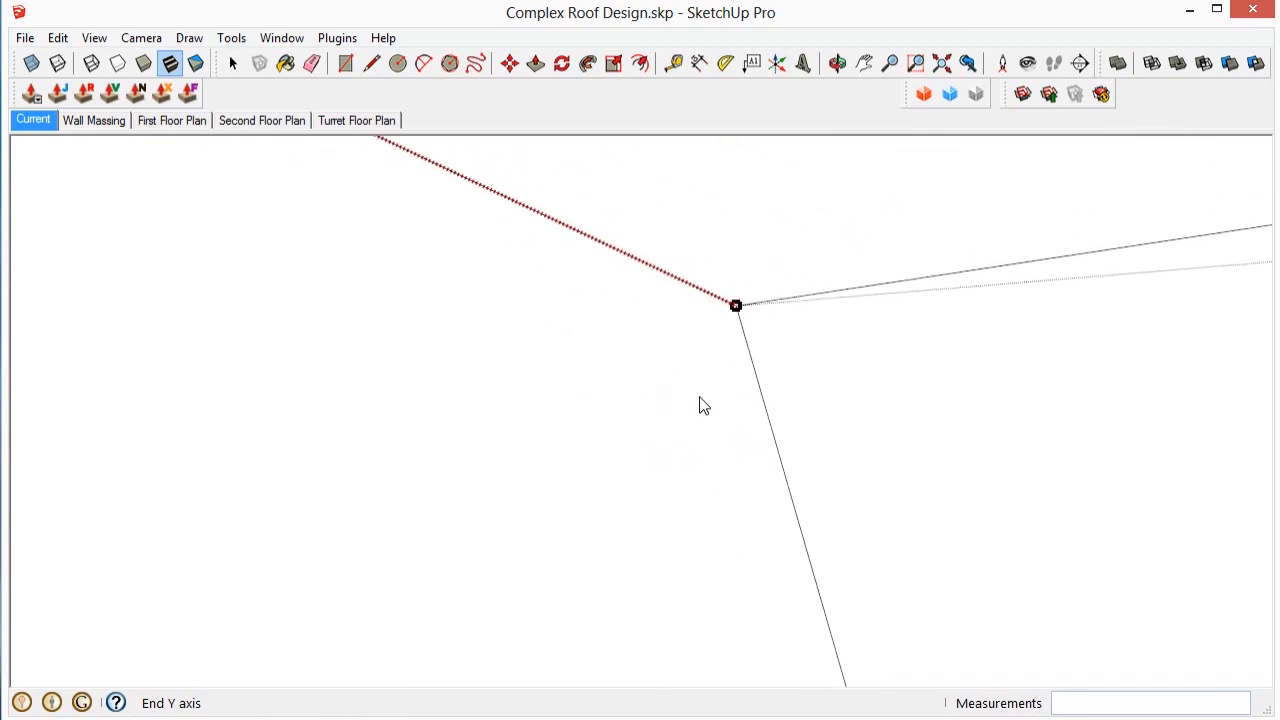
scroll(748, 414, "up", 1)
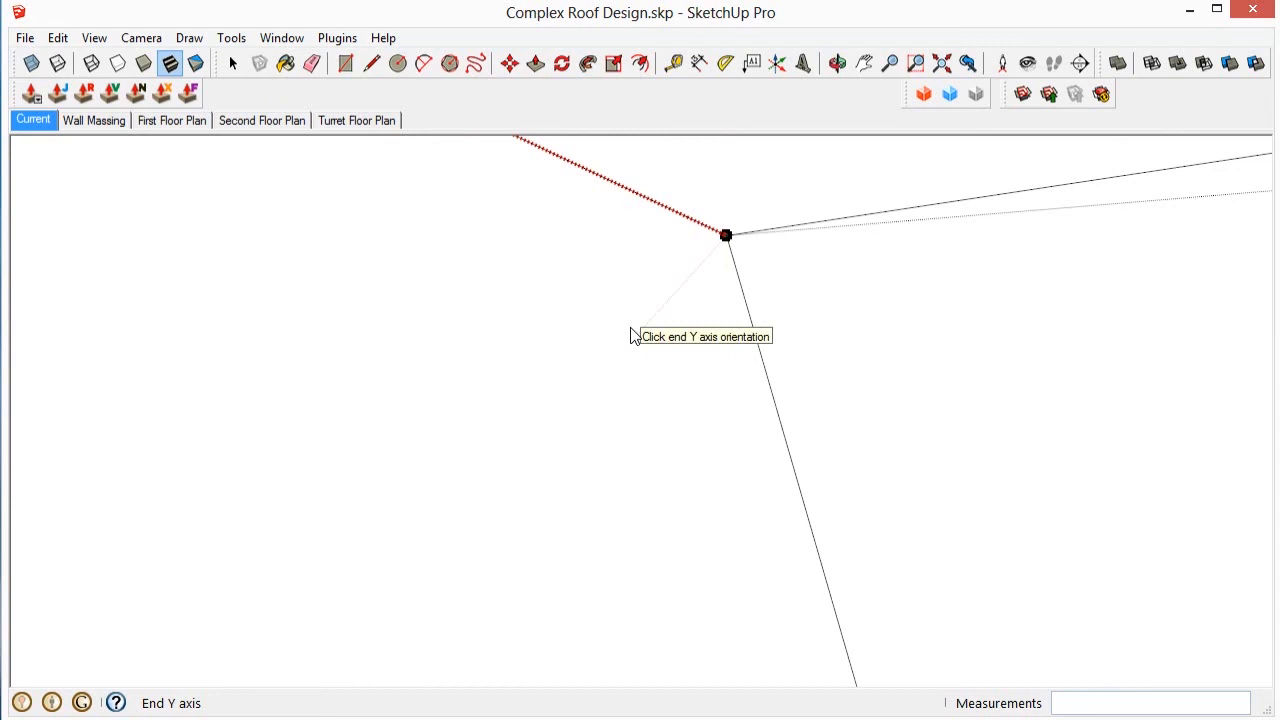
scroll(630, 336, "down", 1)
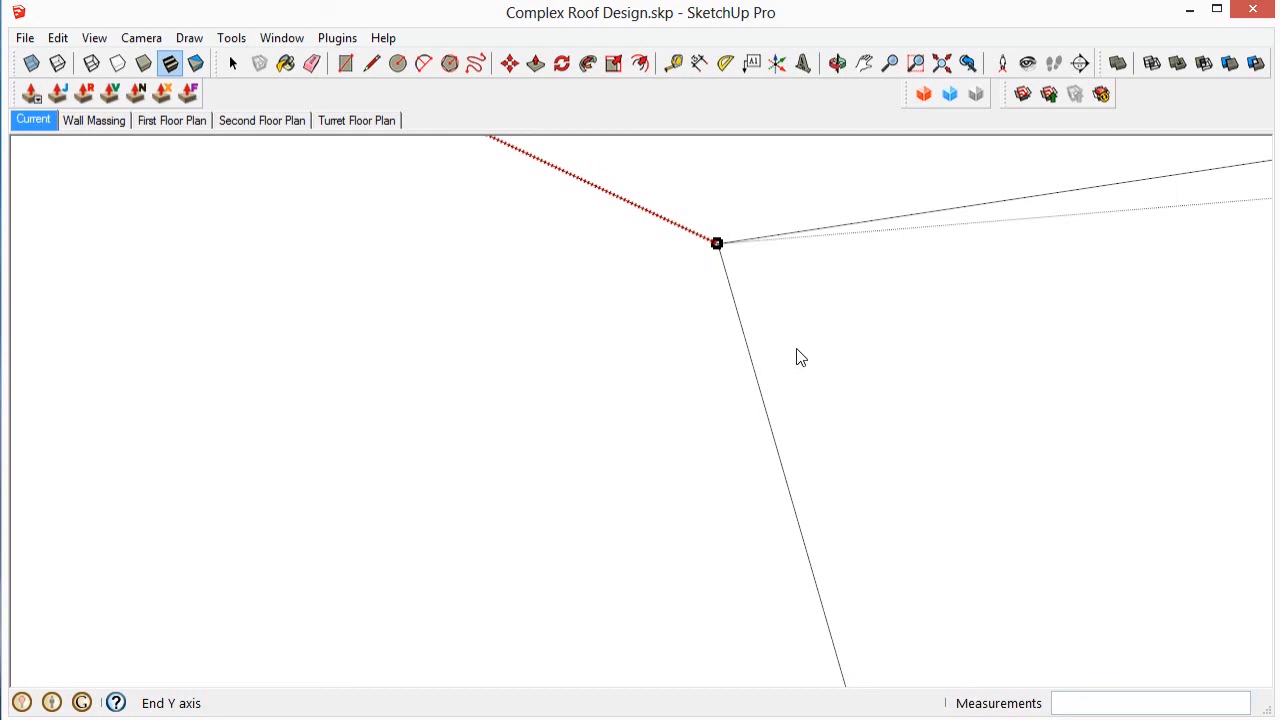
scroll(770, 376, "up", 3)
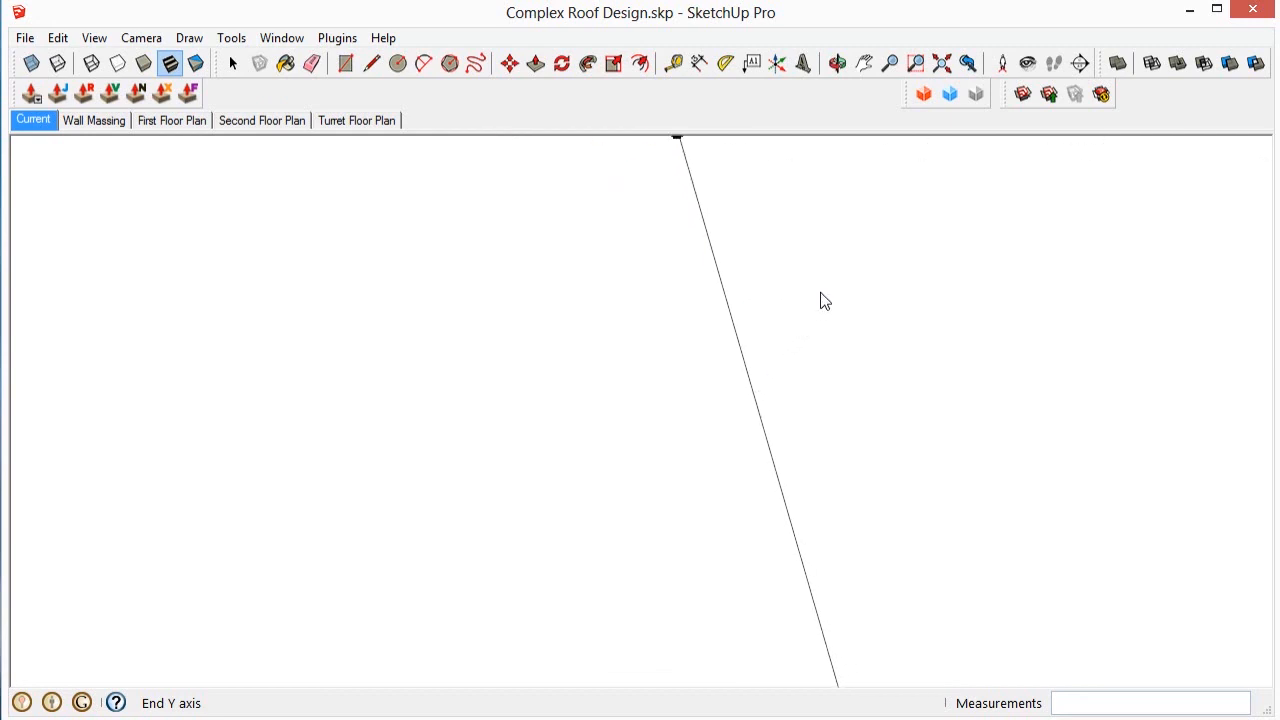
scroll(820, 300, "down", 2)
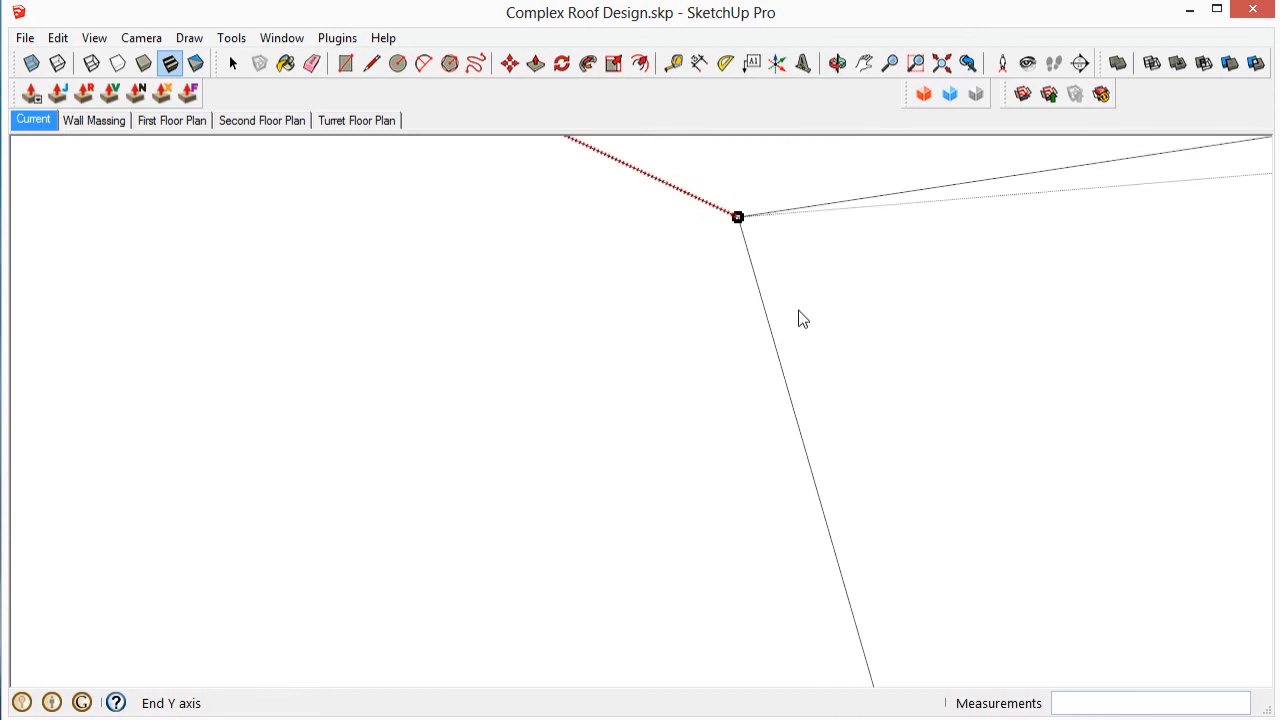
left_click(837, 248)
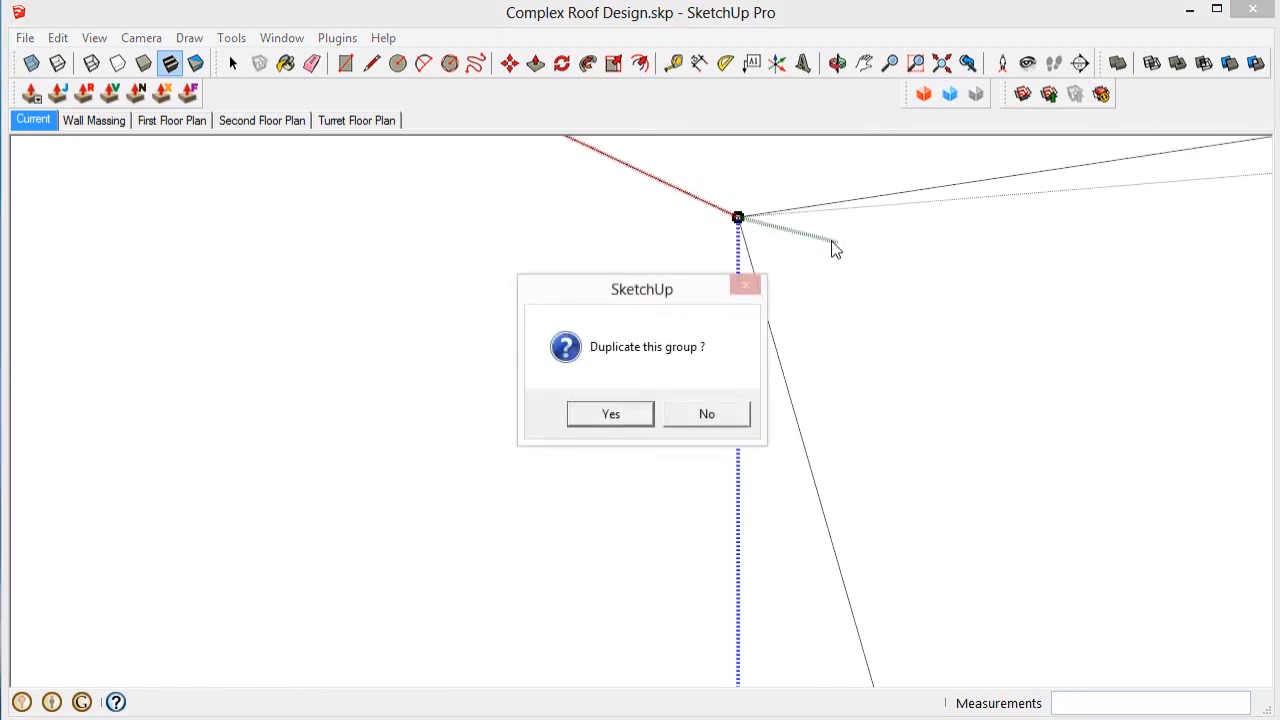
left_click(631, 408)
Step: Align a duplicate of the widest strip to the first hip line, with its origin at the outer end and X axis toward the ridge
scroll(631, 408, "down", 4)
middle_click_drag(800, 450, 594, 340)
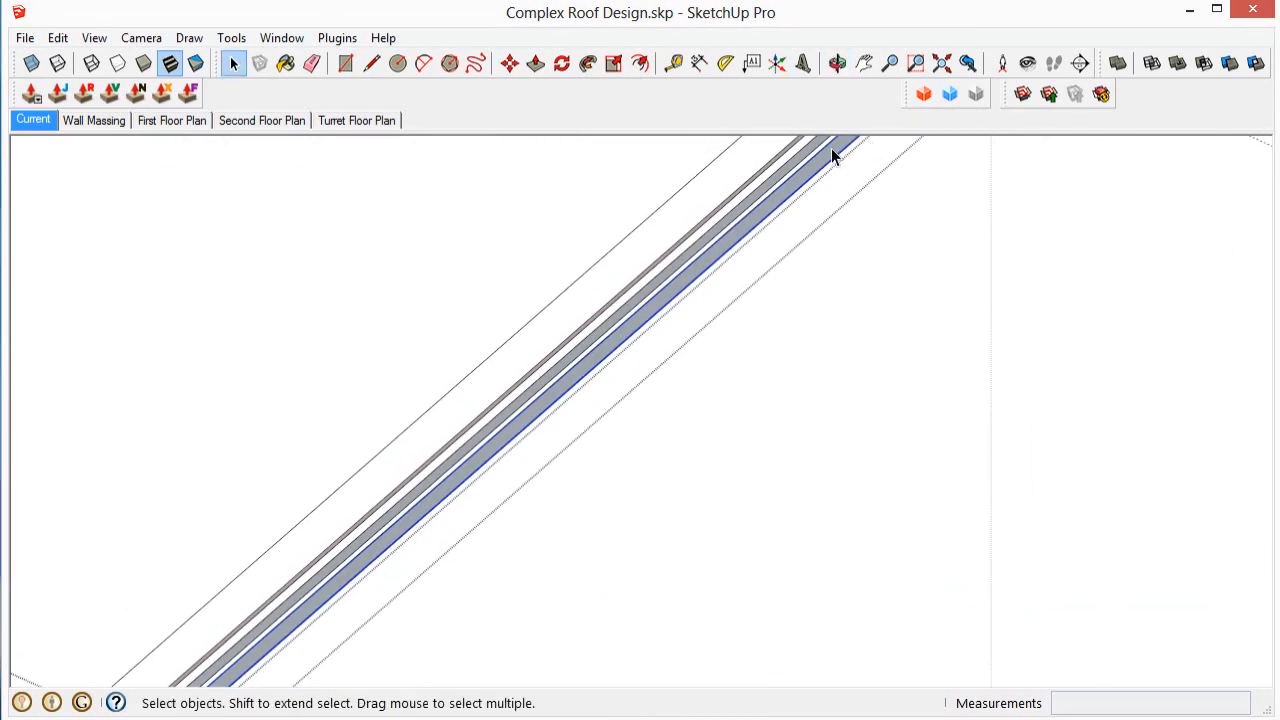
right_click(831, 148)
left_click(912, 528)
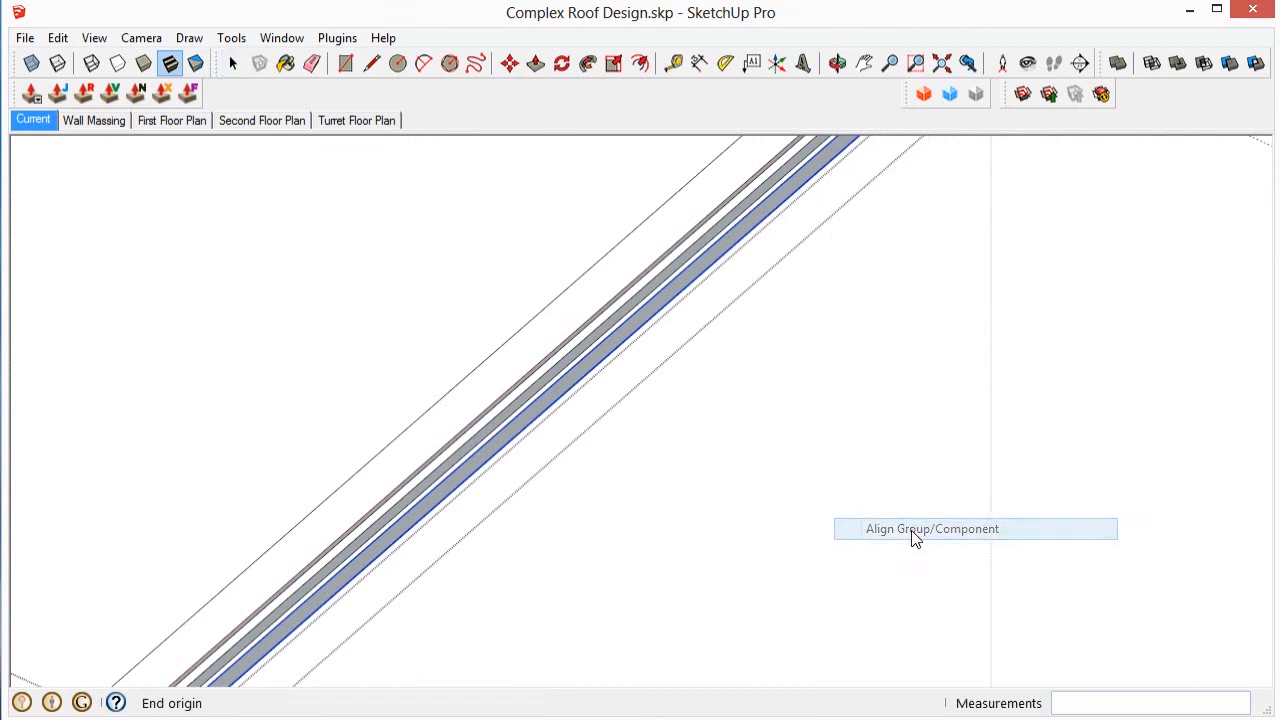
scroll(1188, 485, "down", 3)
scroll(700, 385, "up", 4)
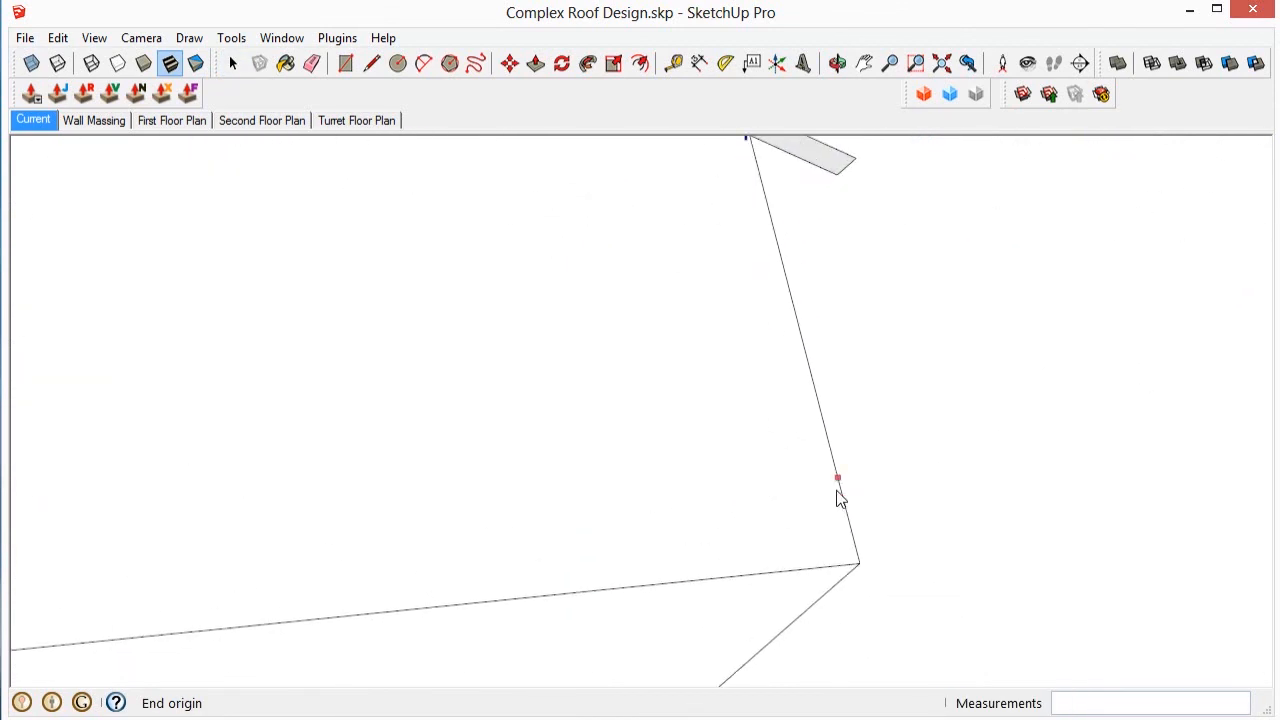
left_click(858, 565)
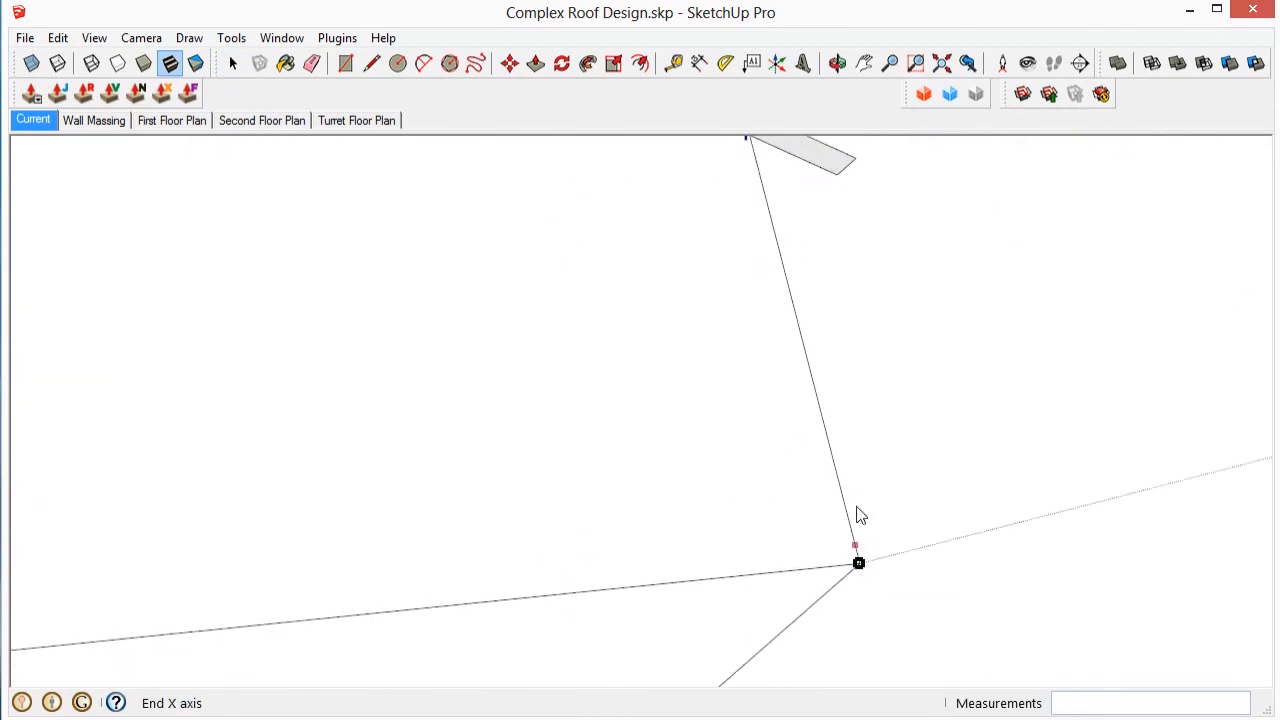
left_click(815, 393)
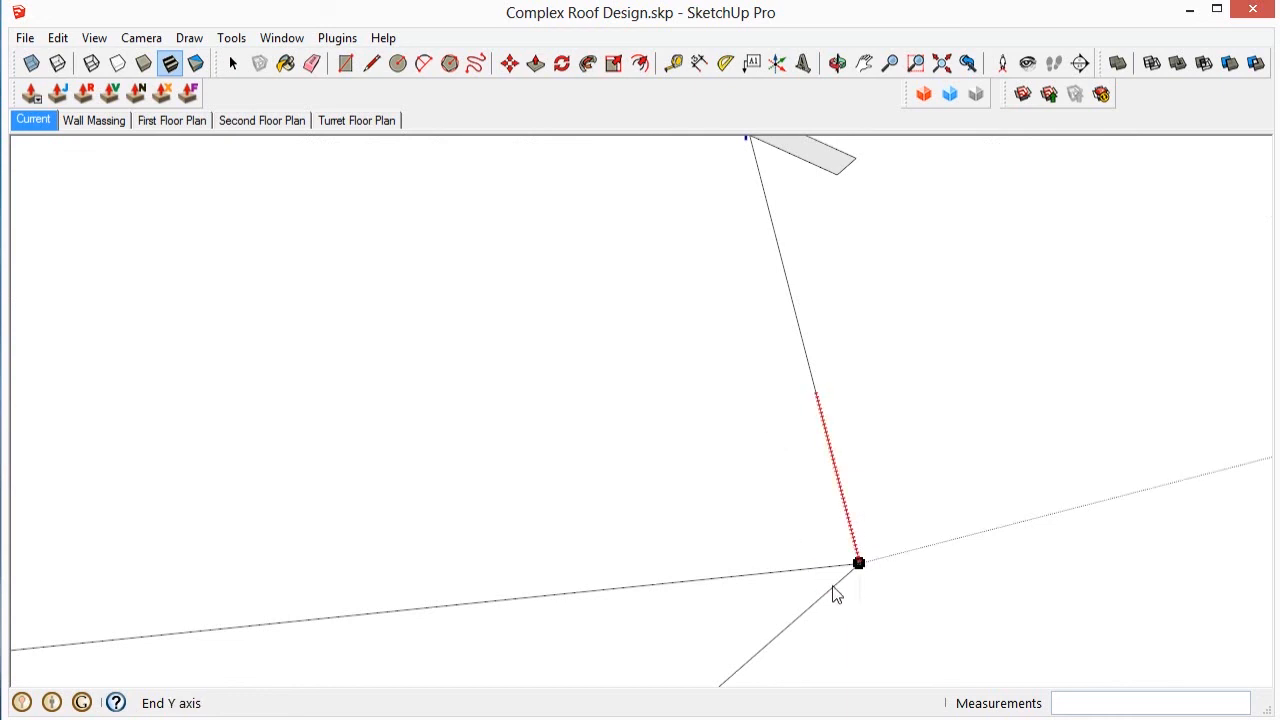
scroll(808, 544, "up", 2)
left_click(808, 544)
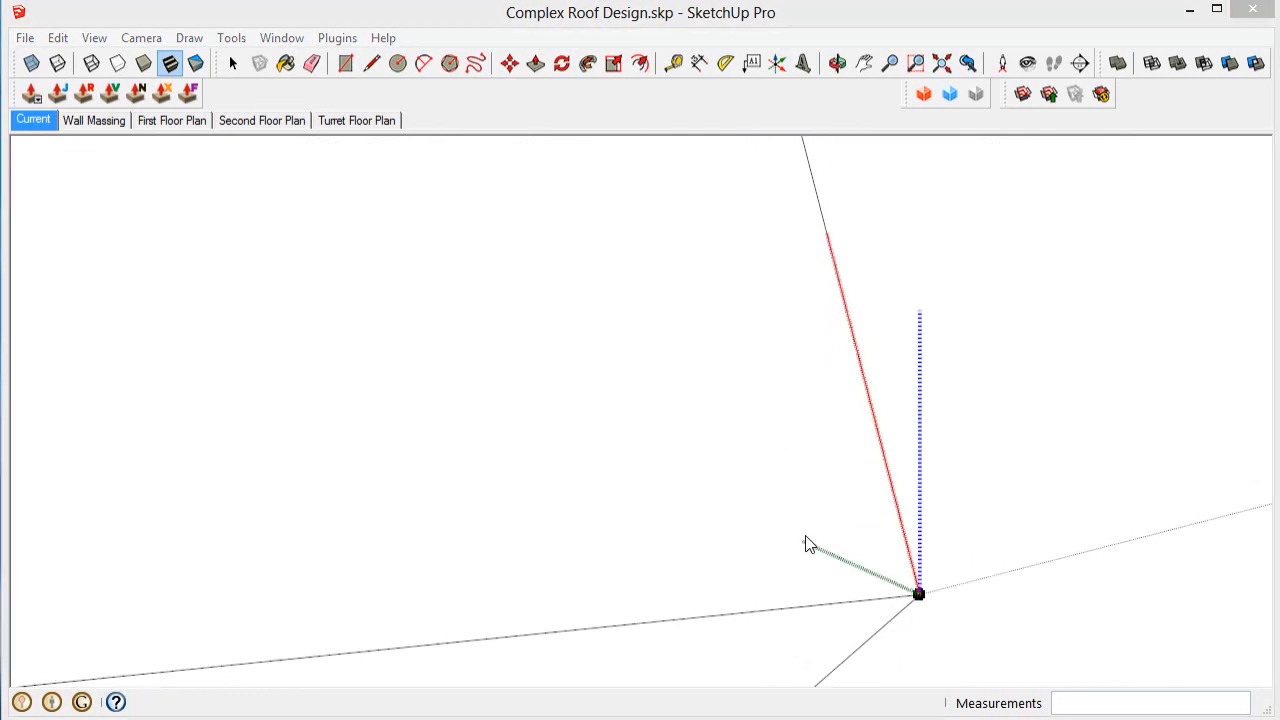
left_click(635, 416)
scroll(629, 429, "down", 8)
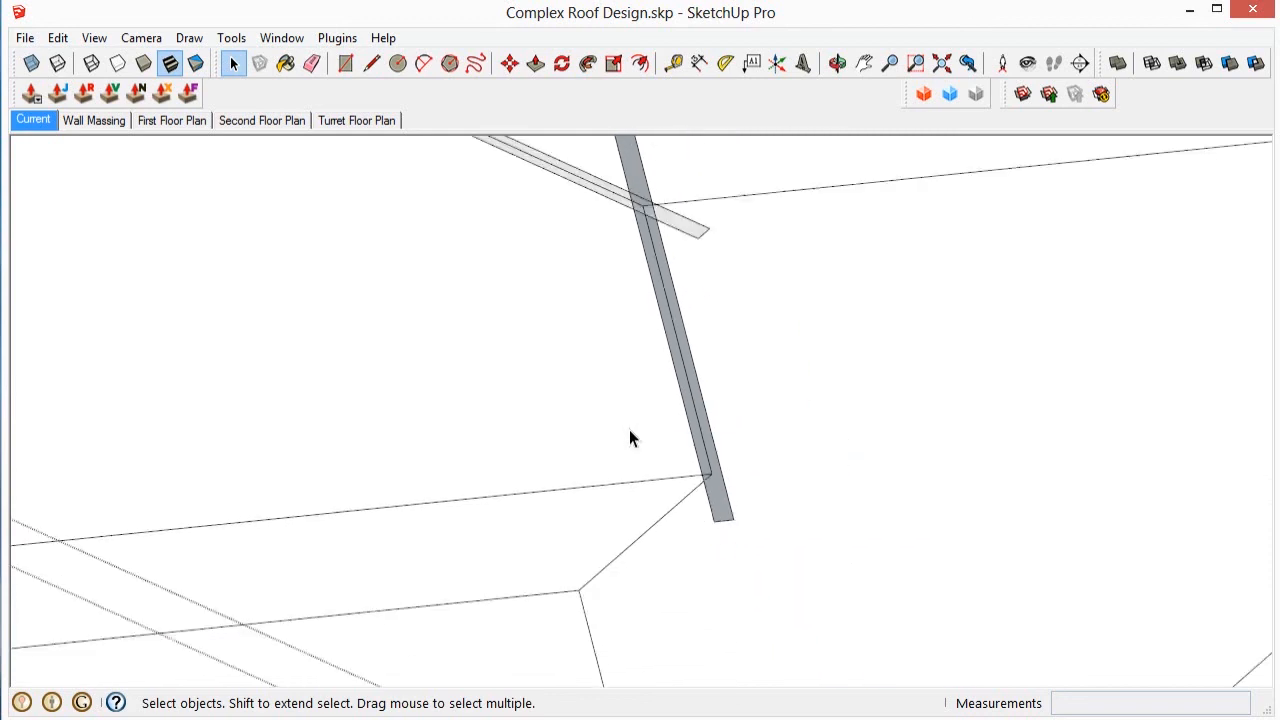
Step: Align a duplicate of the hip strip to the other hip line, with its origin at the outer corner and X axis toward the ridge
middle_click_drag(687, 473, 563, 454)
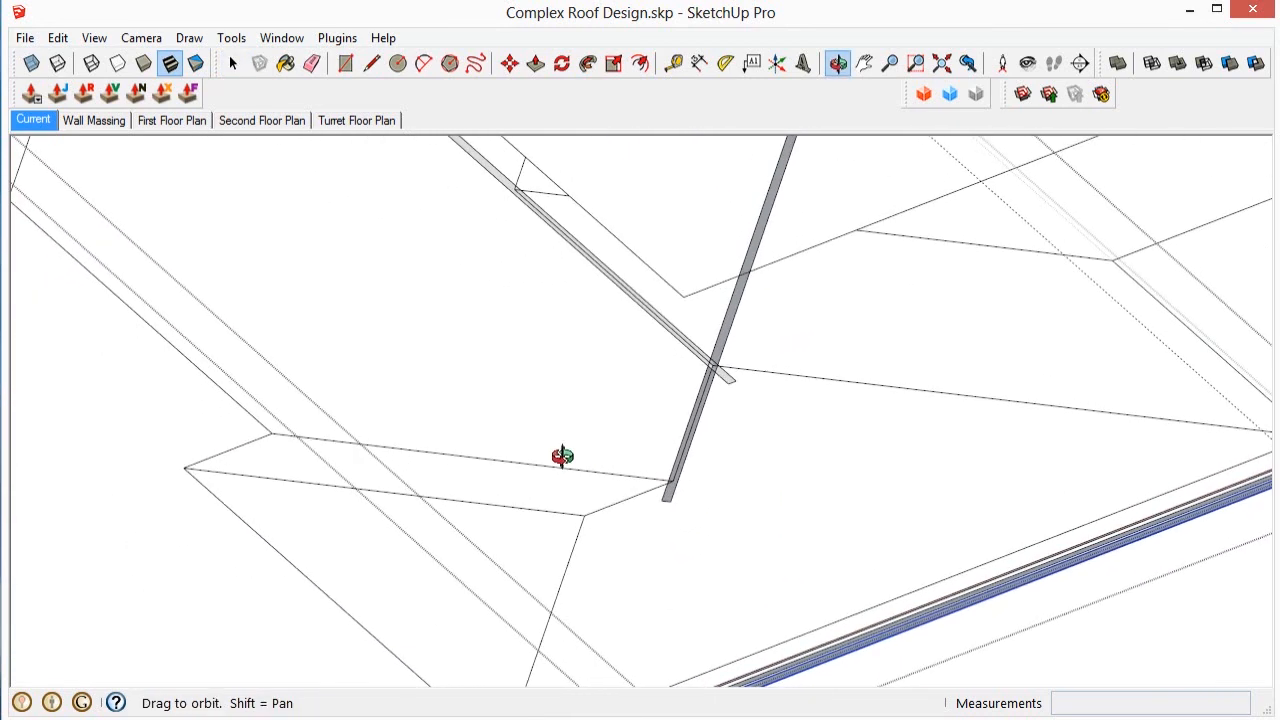
scroll(718, 293, "up", 5)
right_click(680, 307)
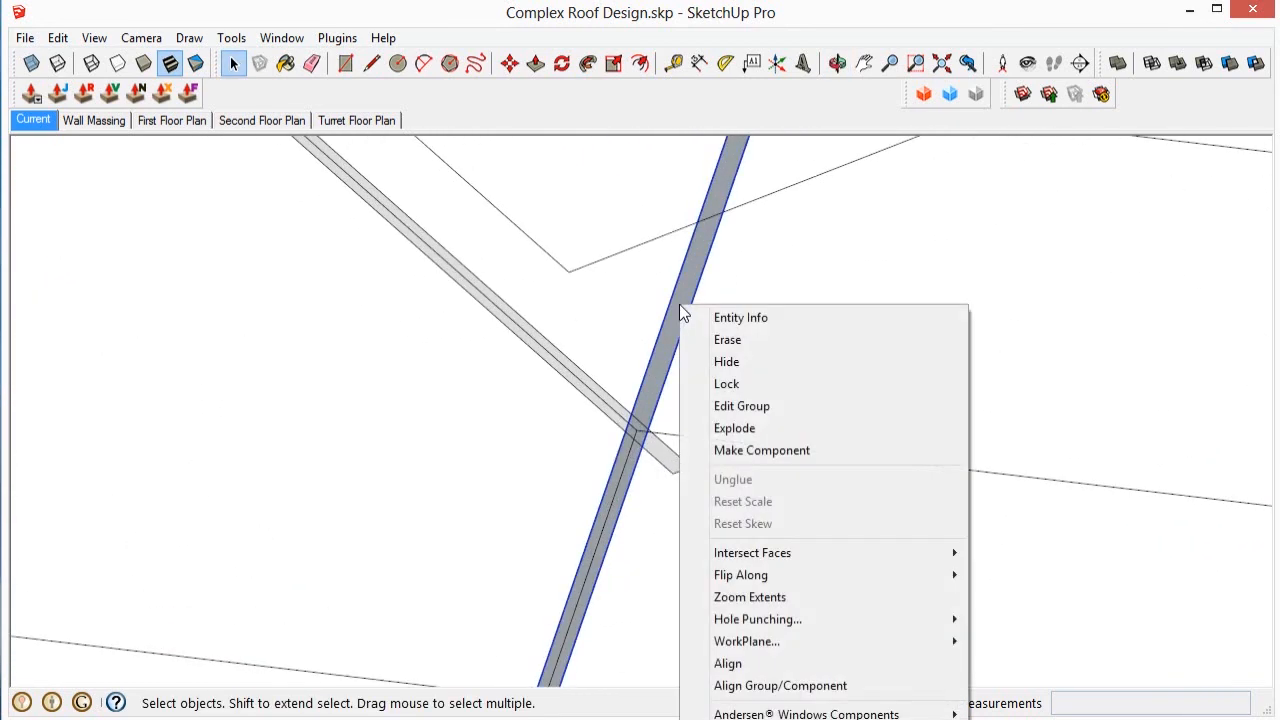
left_click(757, 689)
scroll(1040, 420, "up", 3)
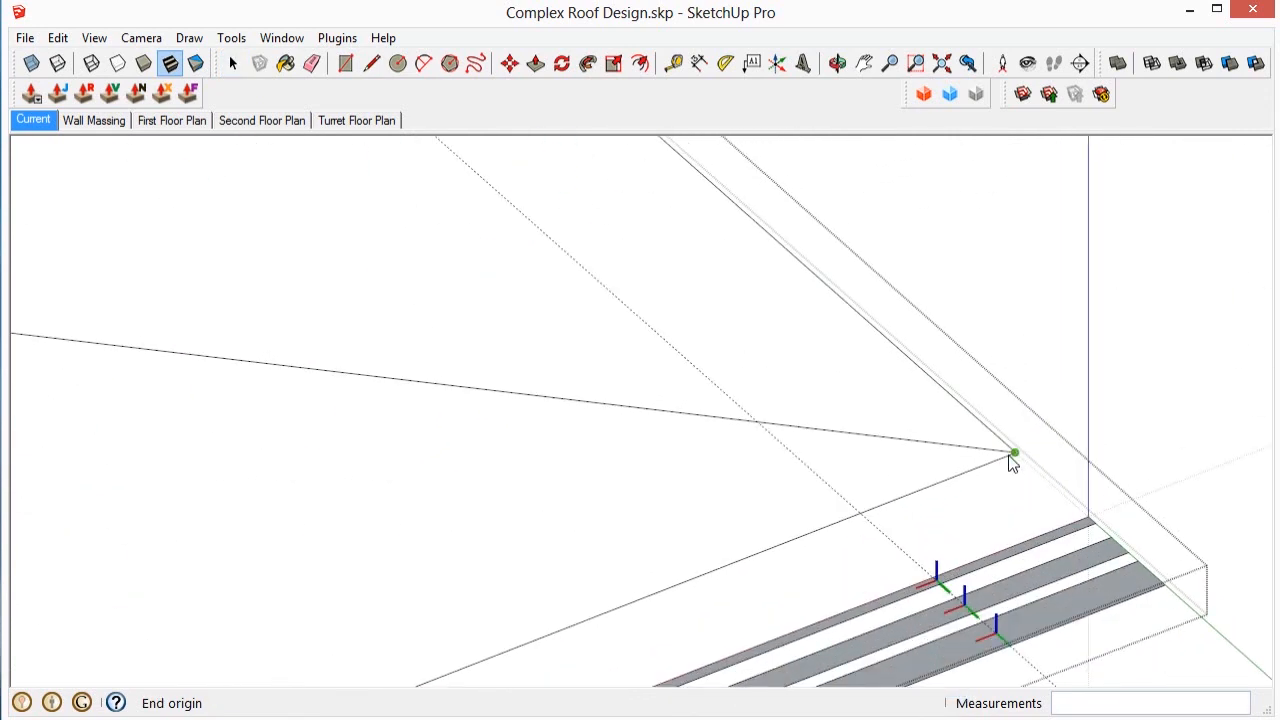
left_click(1014, 452)
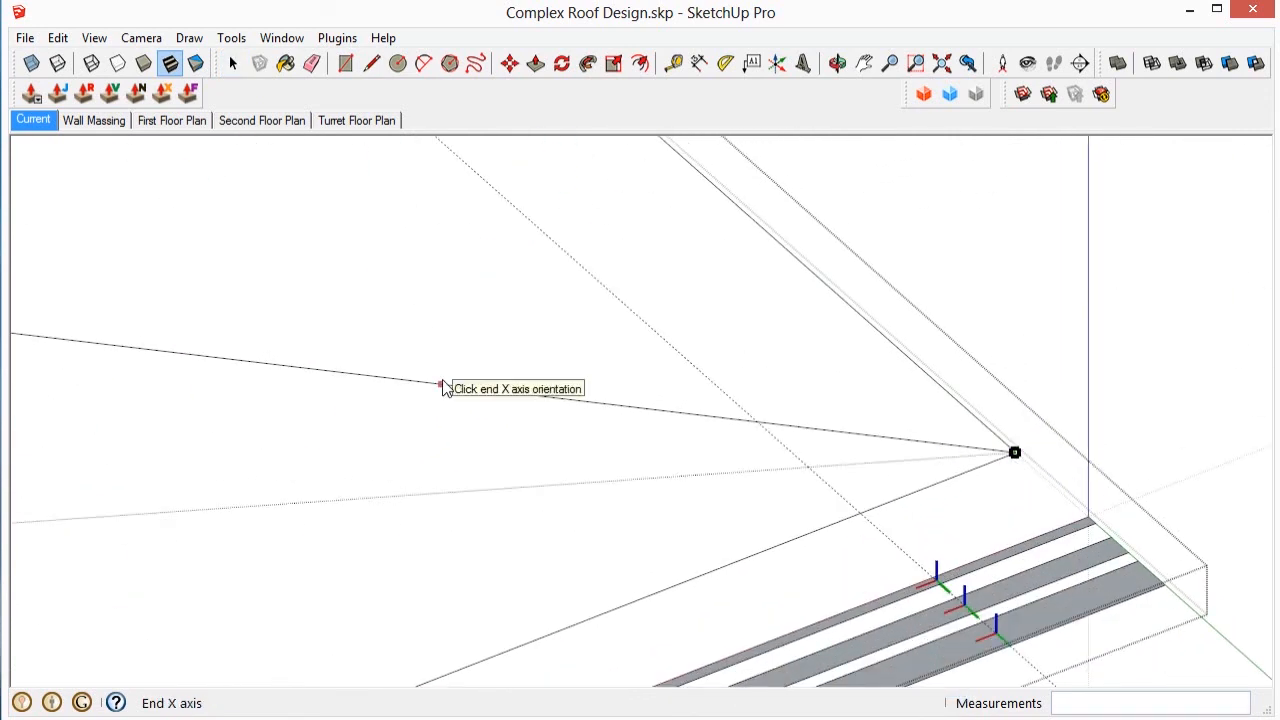
left_click(445, 388)
scroll(586, 277, "down", 2)
scroll(742, 400, "up", 3)
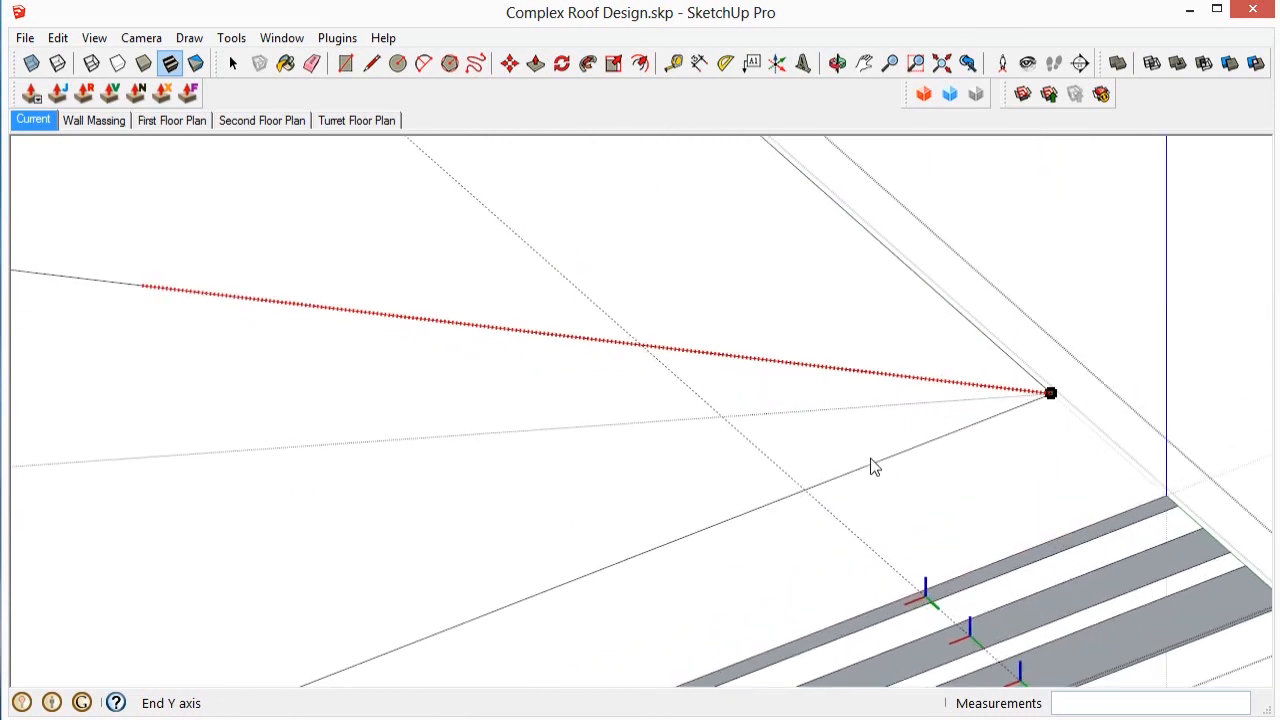
scroll(1057, 420, "up", 2)
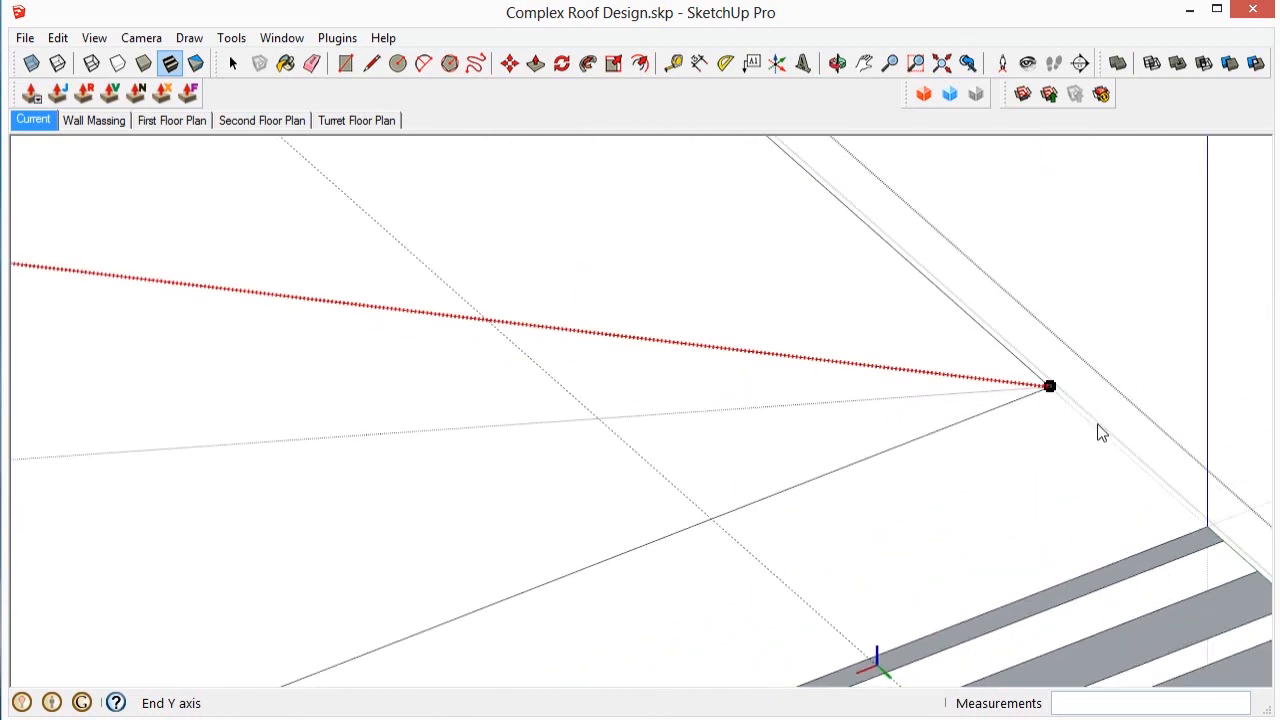
left_click(1100, 431)
left_click(611, 414)
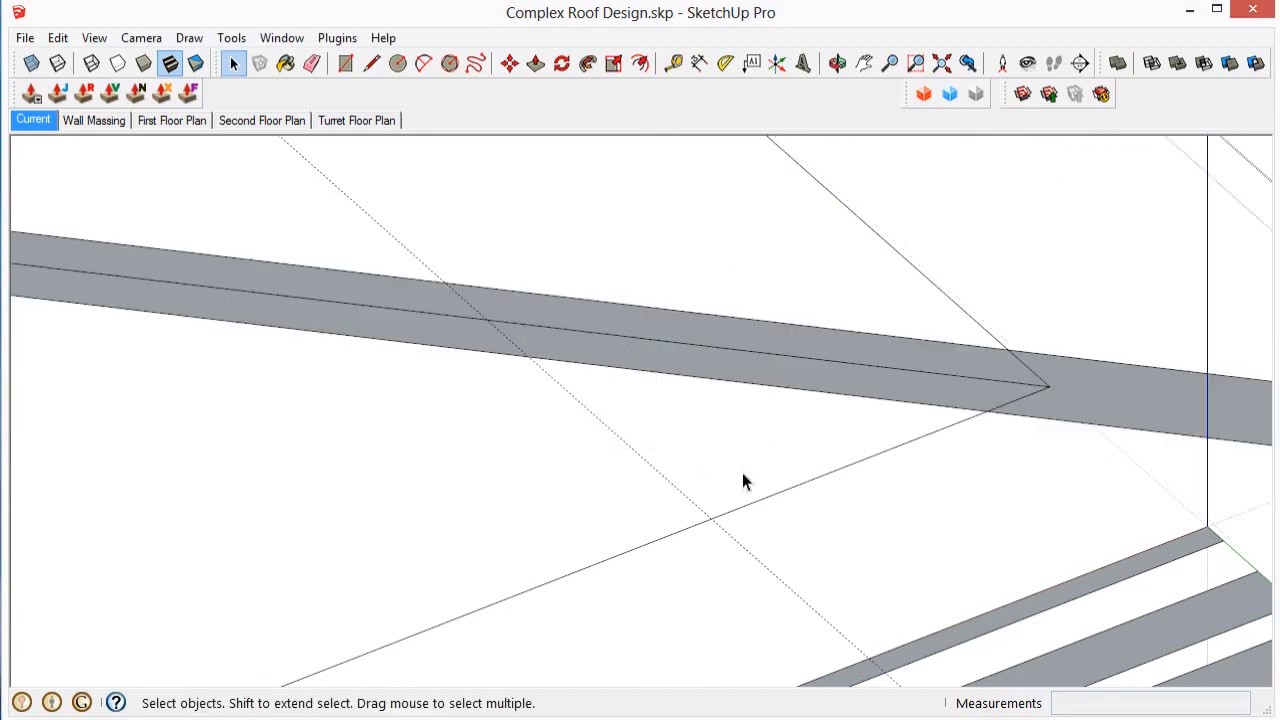
Step: Examine the overlap of the three aligned strips at the ridge end and identify the ridge copy and the 2x strip in the Outliner
scroll(871, 450, "down", 5)
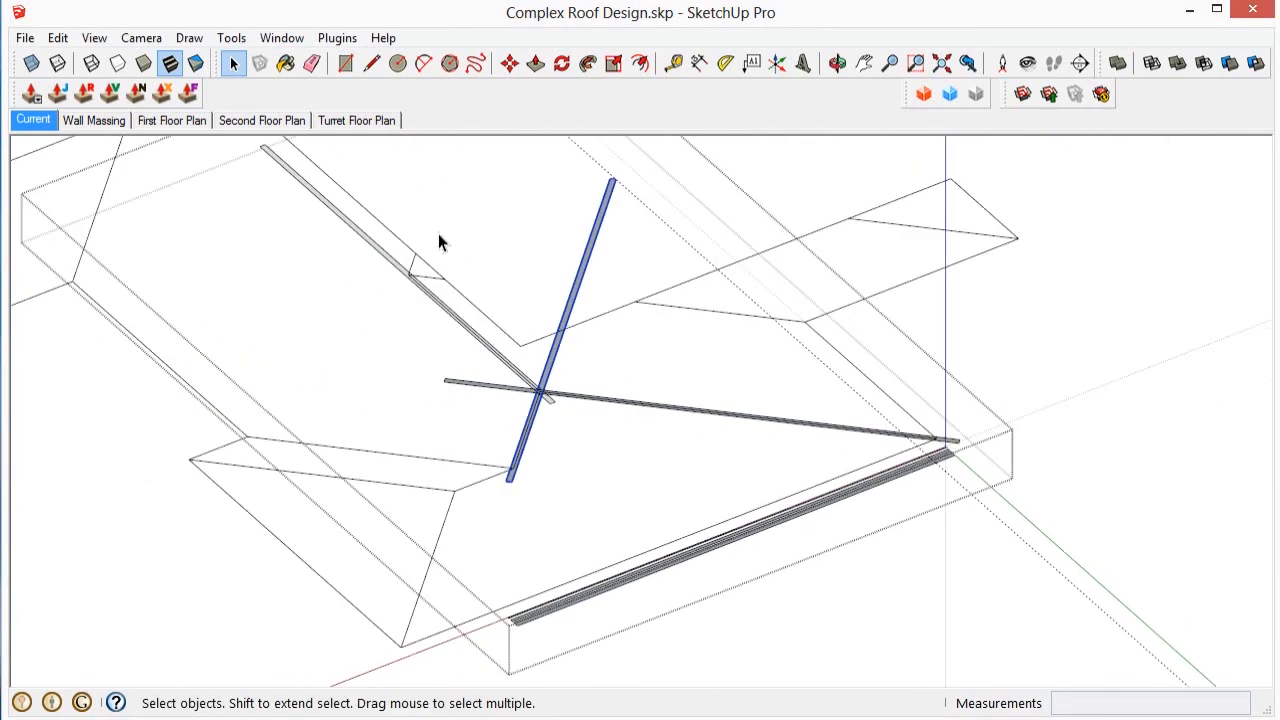
scroll(489, 378, "up", 4)
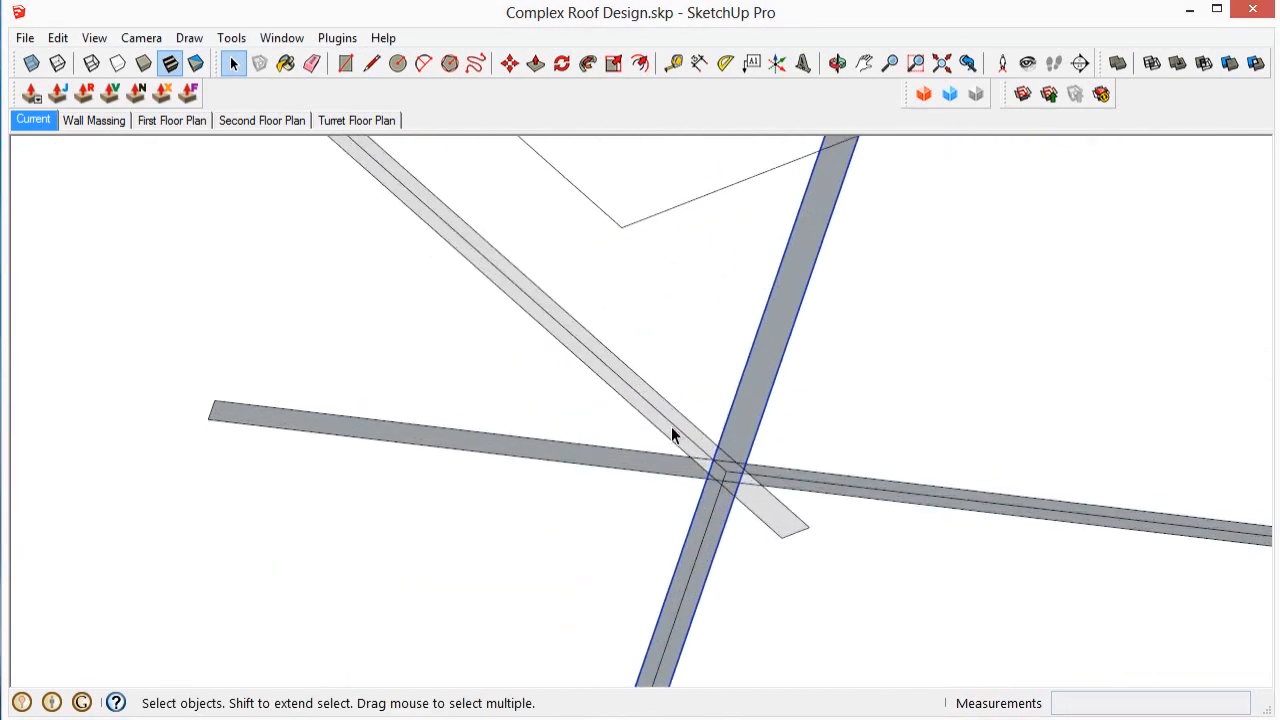
middle_click_drag(719, 462, 730, 540)
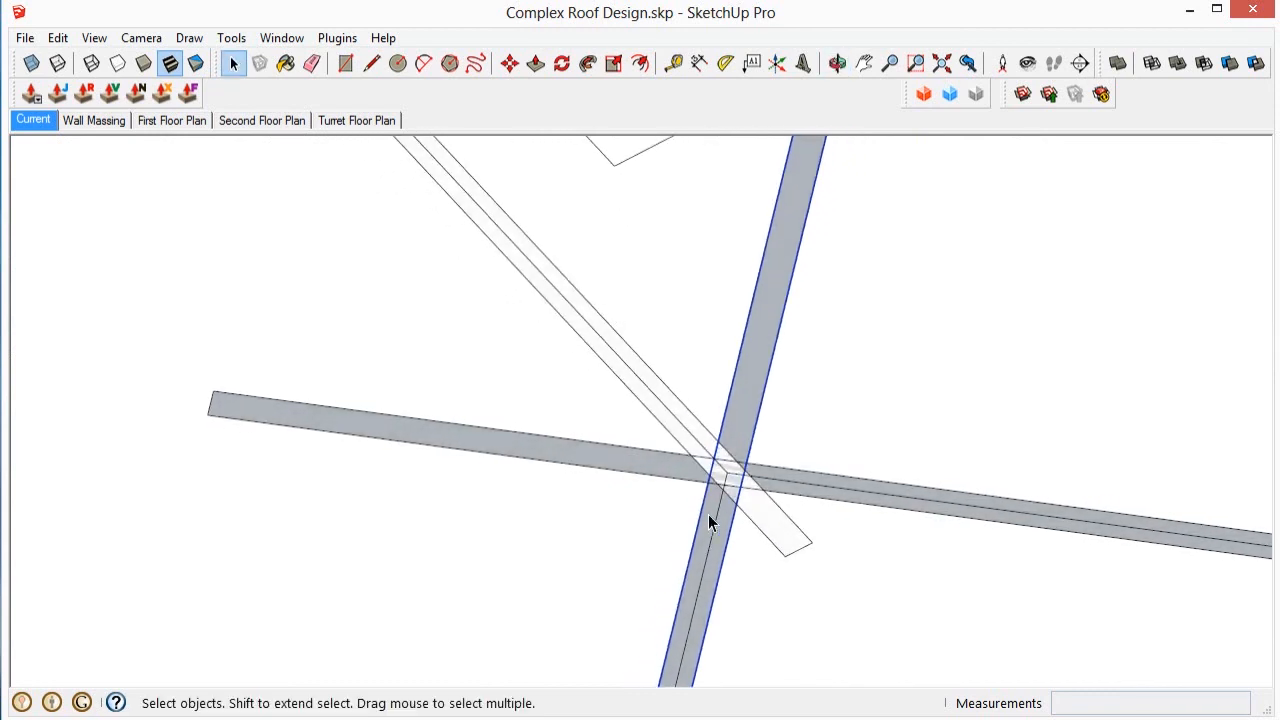
scroll(727, 456, "up", 2)
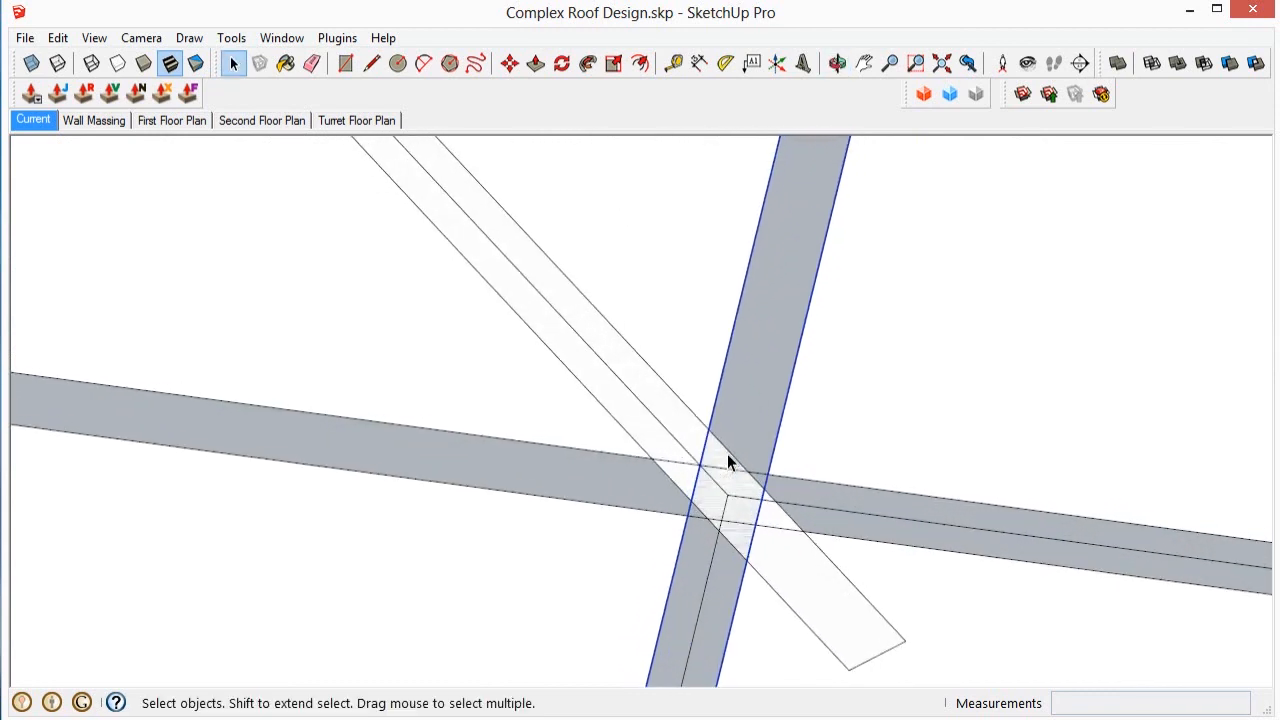
scroll(727, 454, "down", 6)
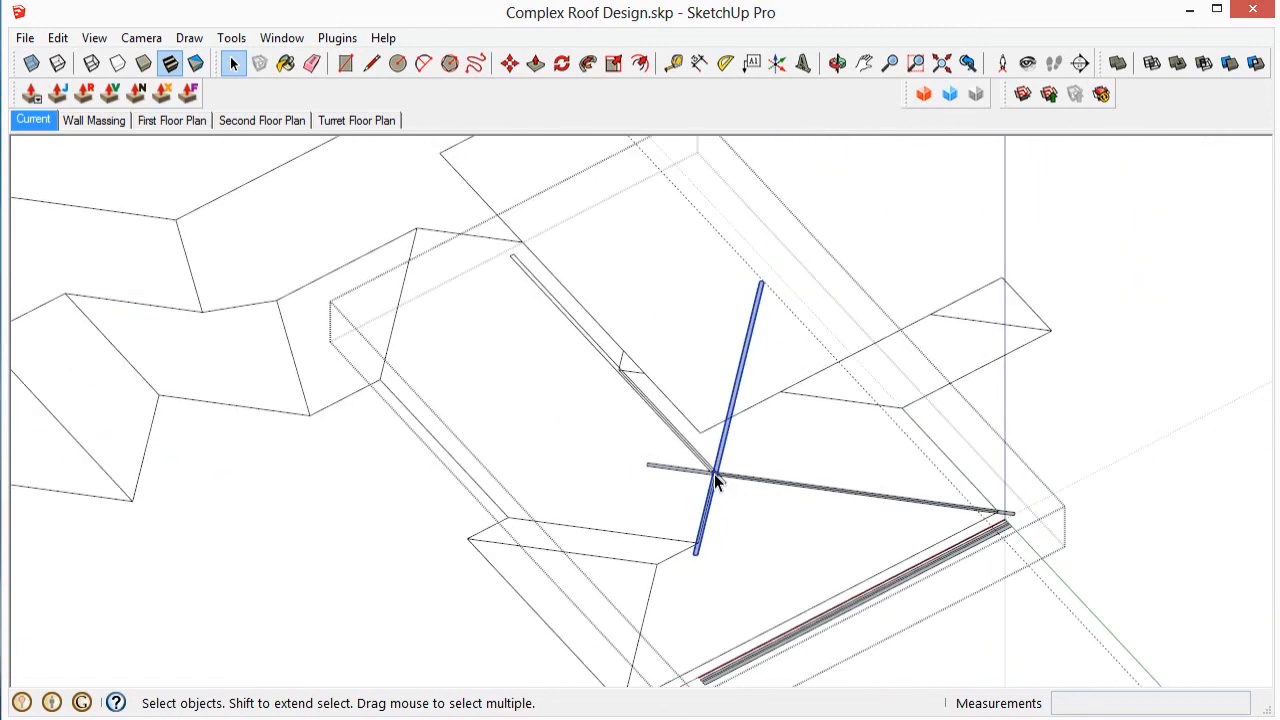
left_click_drag(1278, 250, 917, 90)
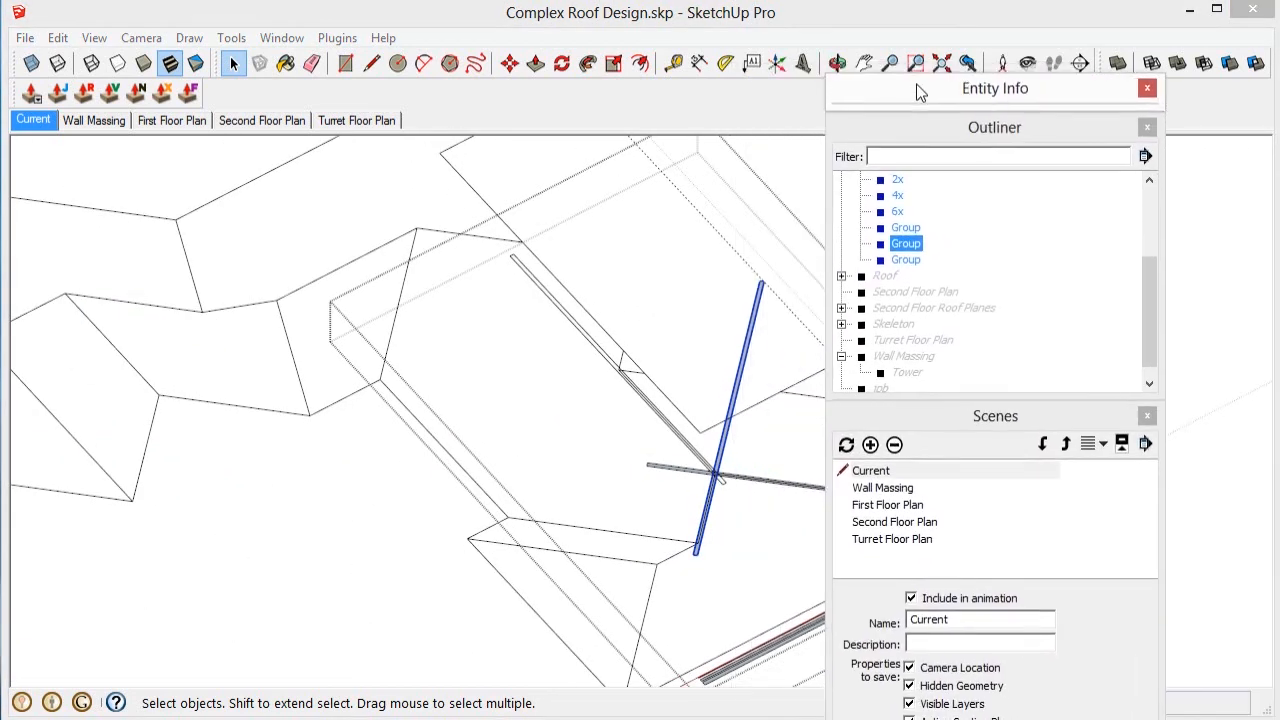
left_click(910, 228)
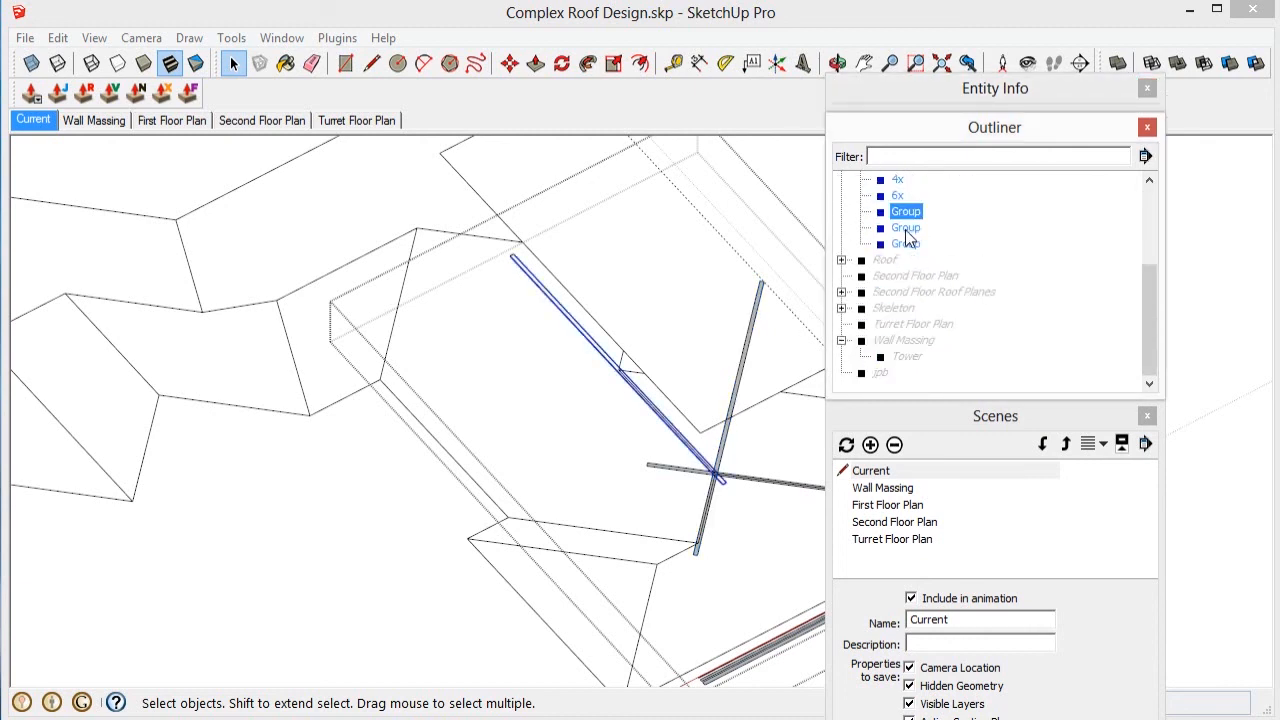
scroll(905, 229, "up", 1)
left_click(893, 212)
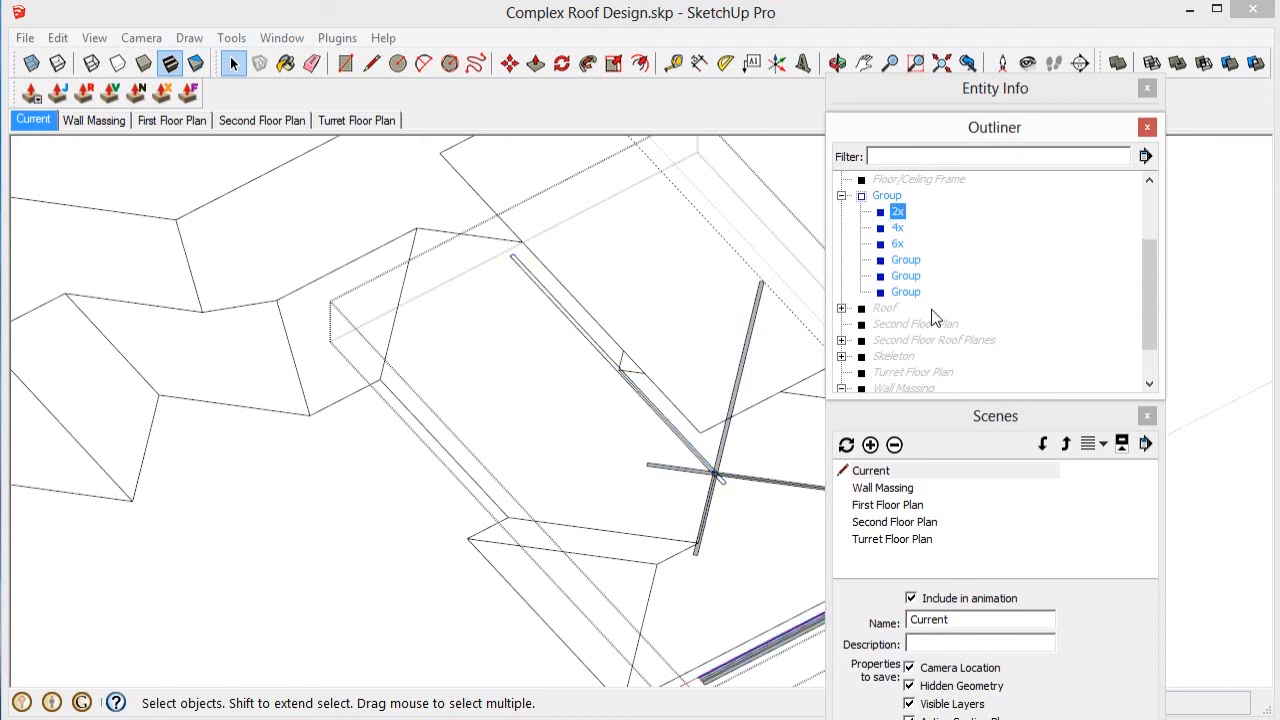
Step: Group the 2x, 4x and 6x strips with the three aligned strip duplicates and name the group Skeleton
left_click(897, 291, "ctrl")
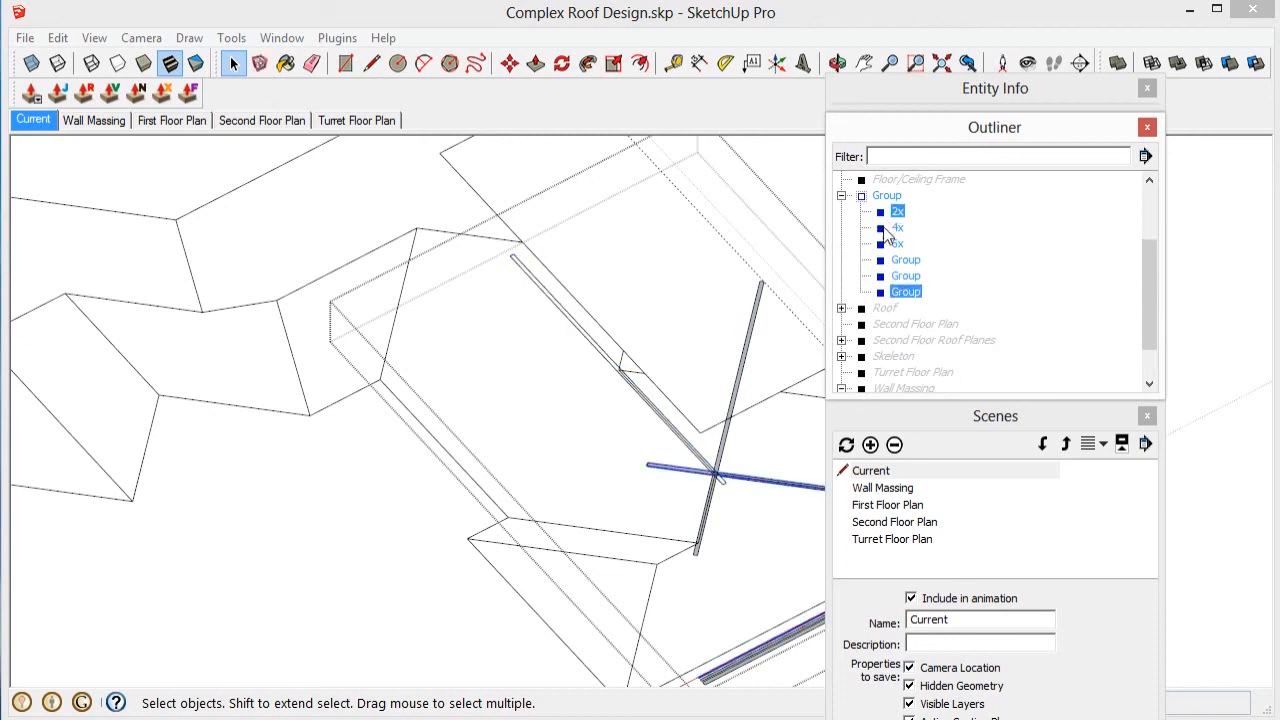
left_click(896, 292, "shift")
right_click(895, 294)
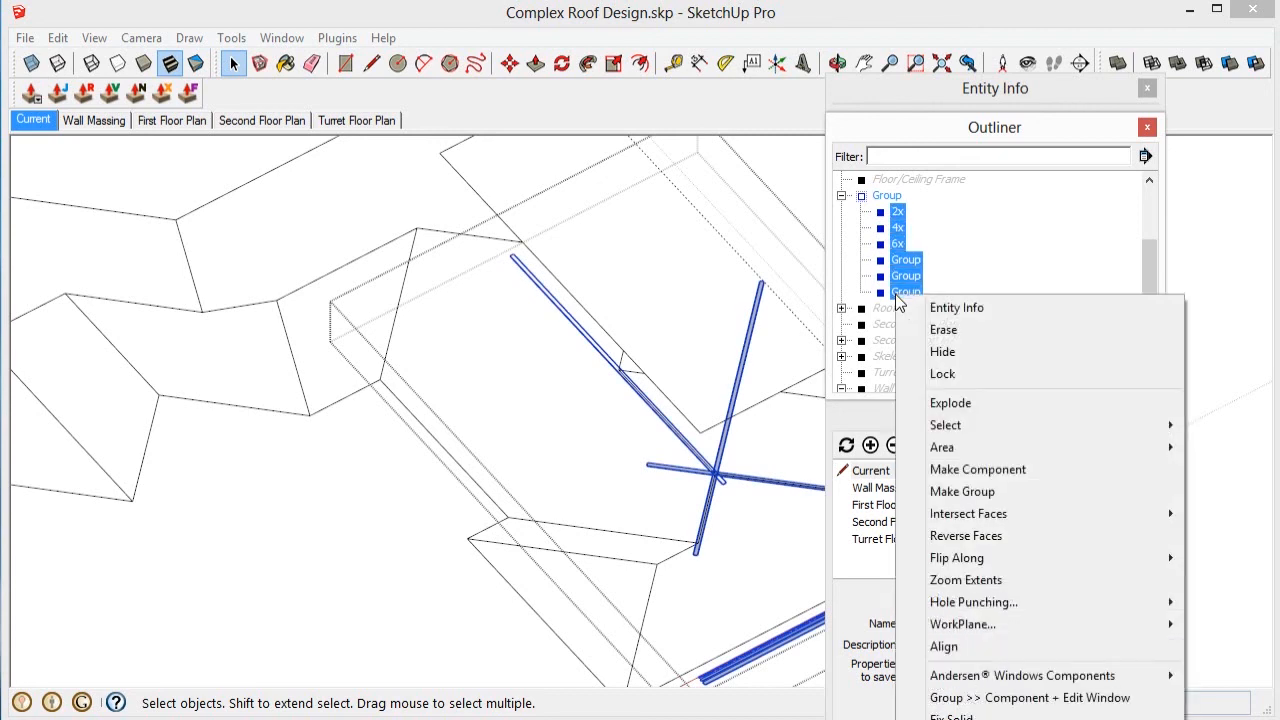
left_click(966, 491)
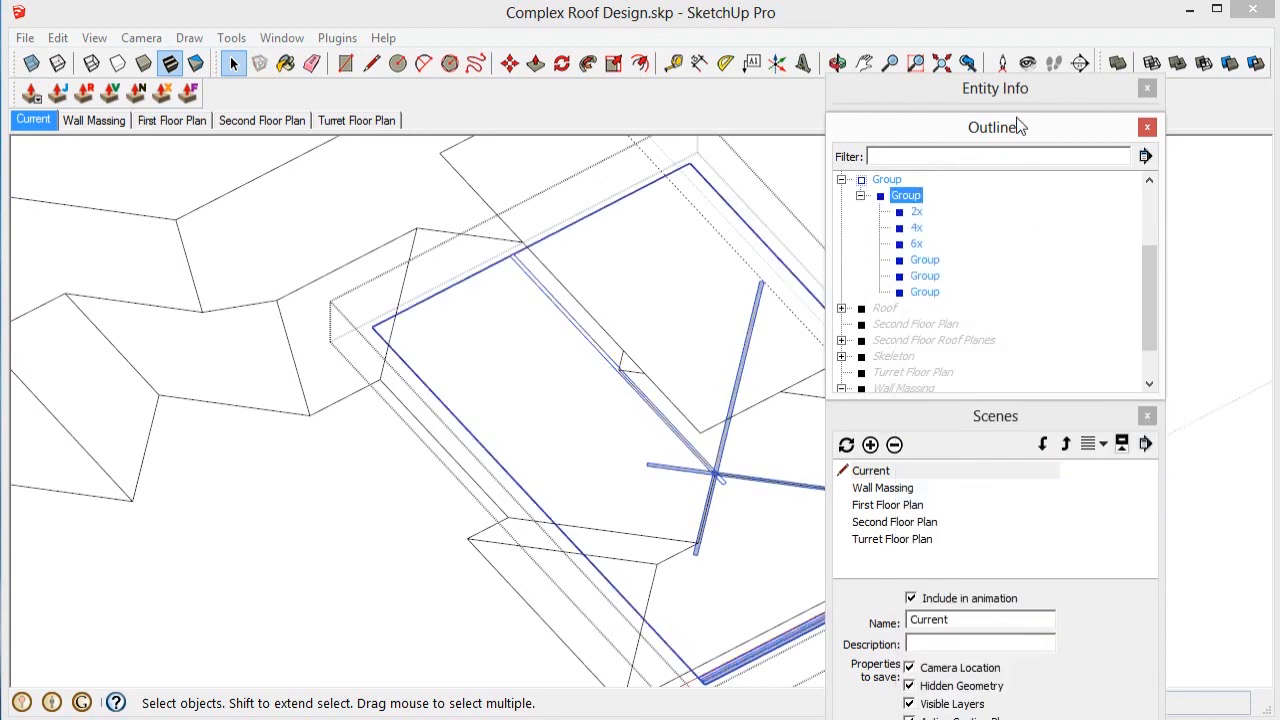
left_click(952, 96)
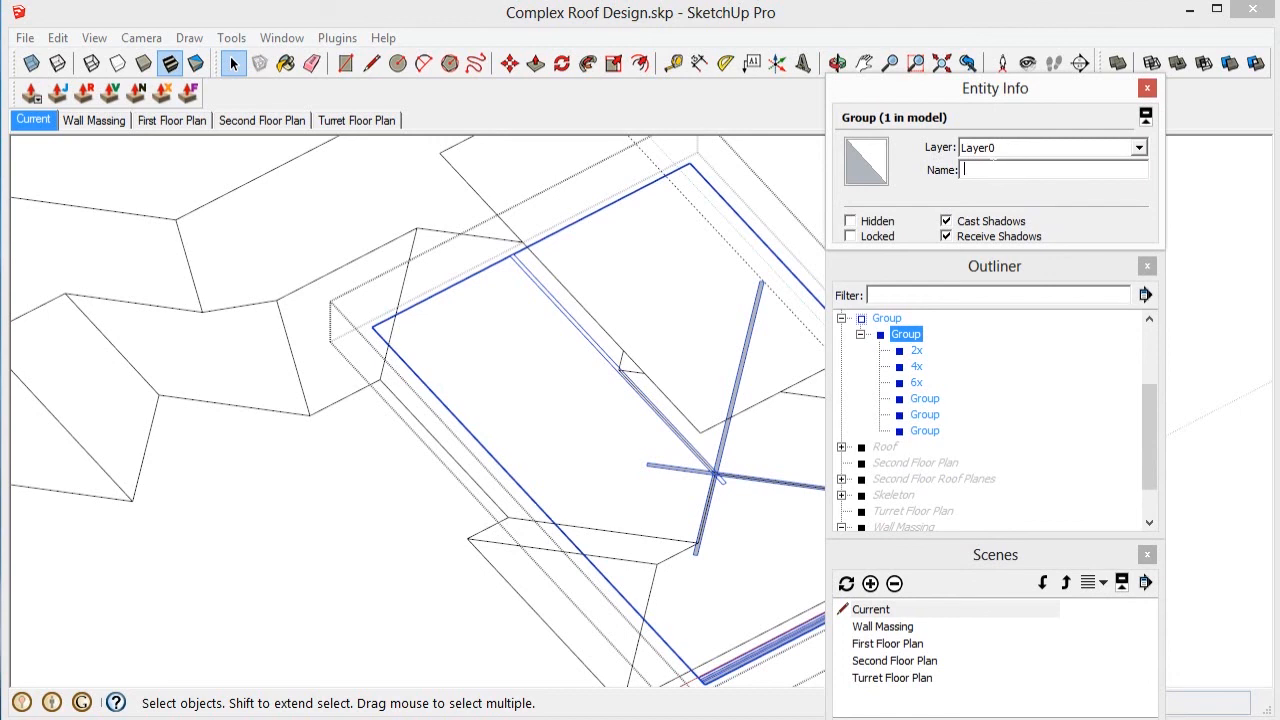
left_click(993, 169)
type("Skeleton")
Step: Explode the three unnamed aligned strip groups inside the Skeleton group
left_click(922, 412)
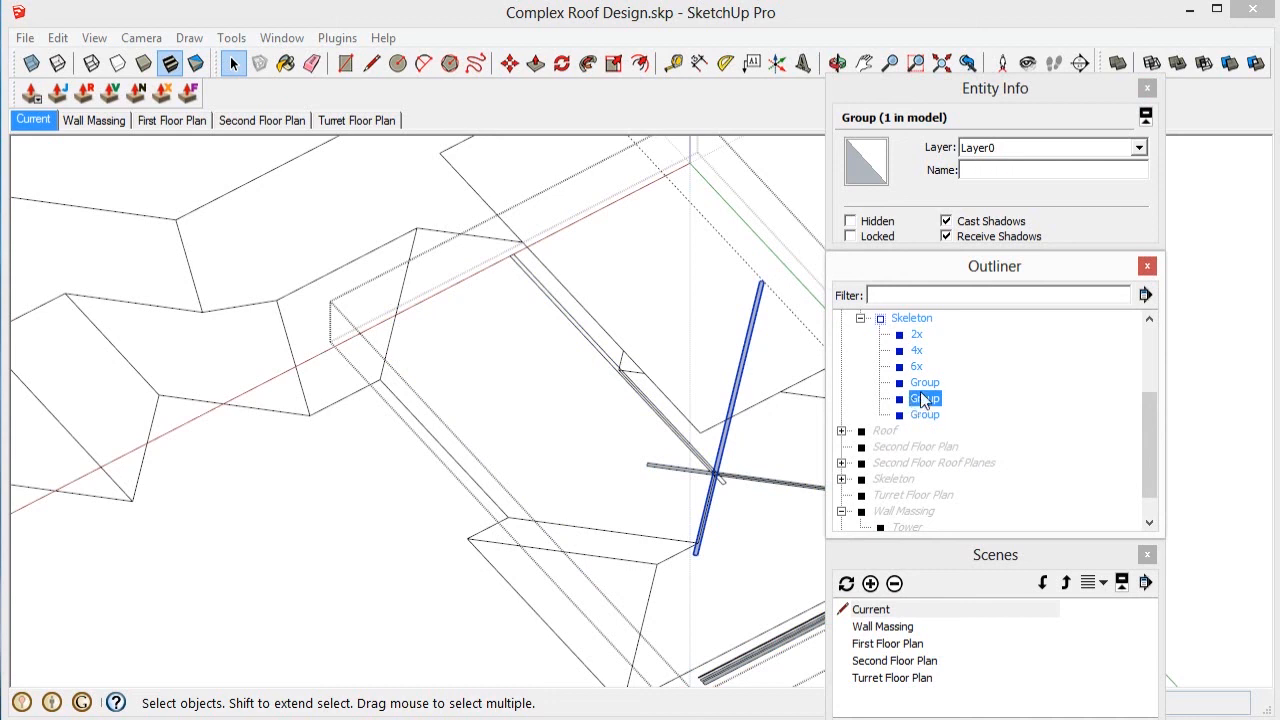
left_click(922, 383)
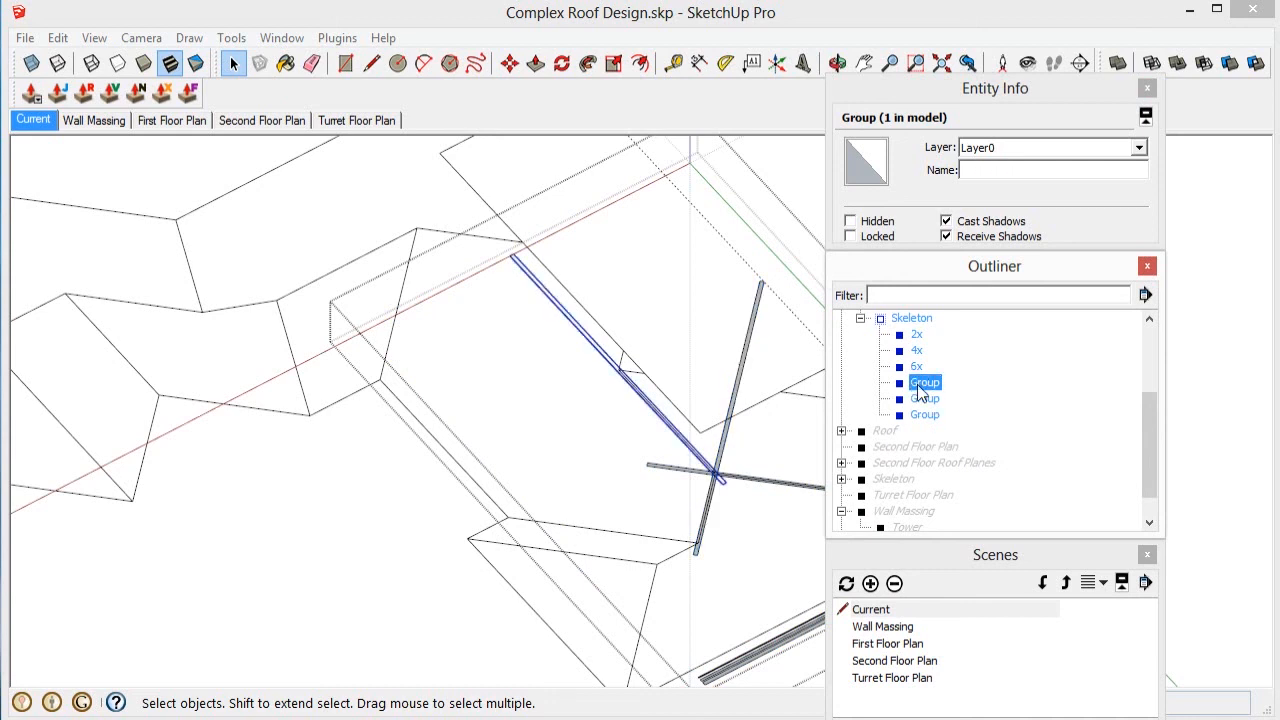
left_click(922, 414, "shift")
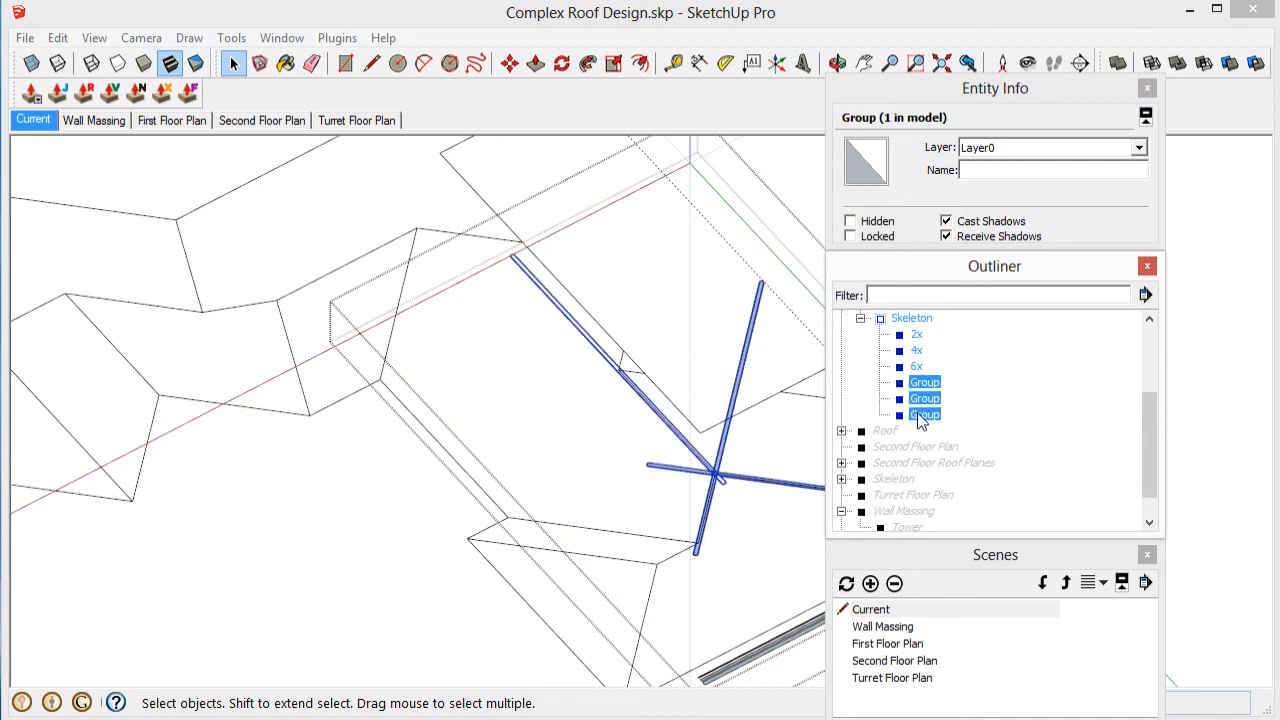
right_click(922, 420)
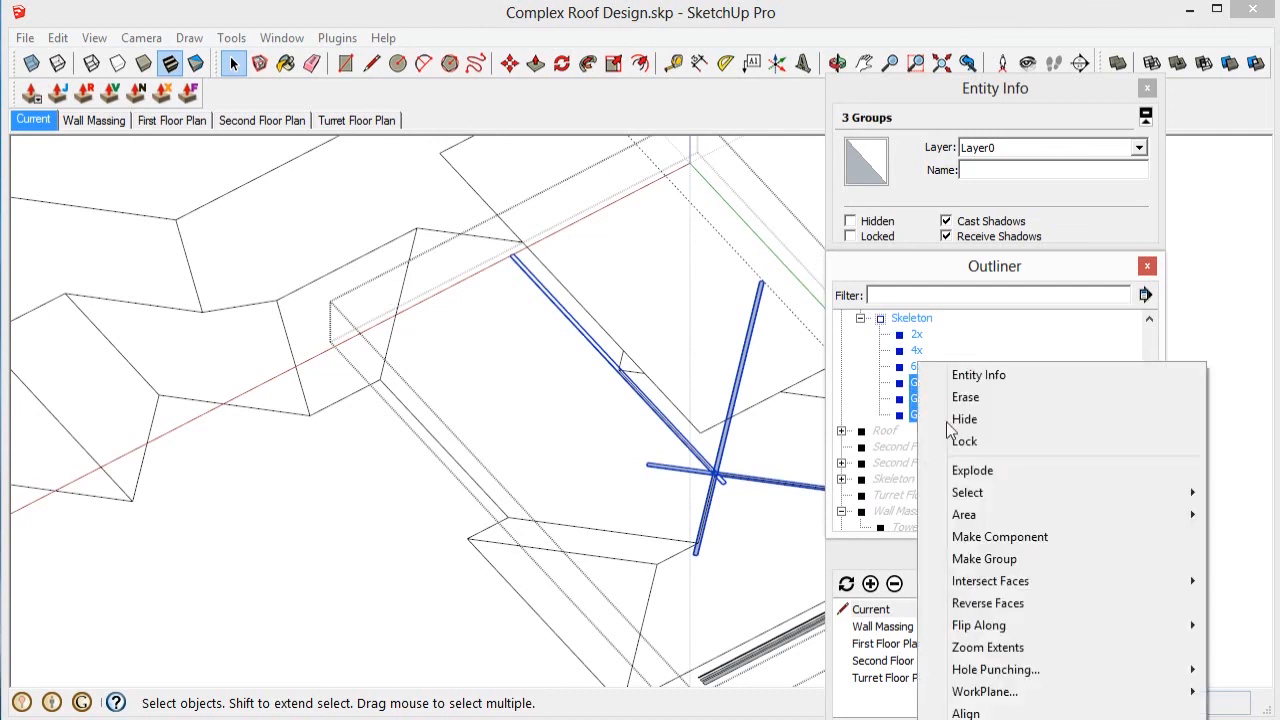
left_click(972, 470)
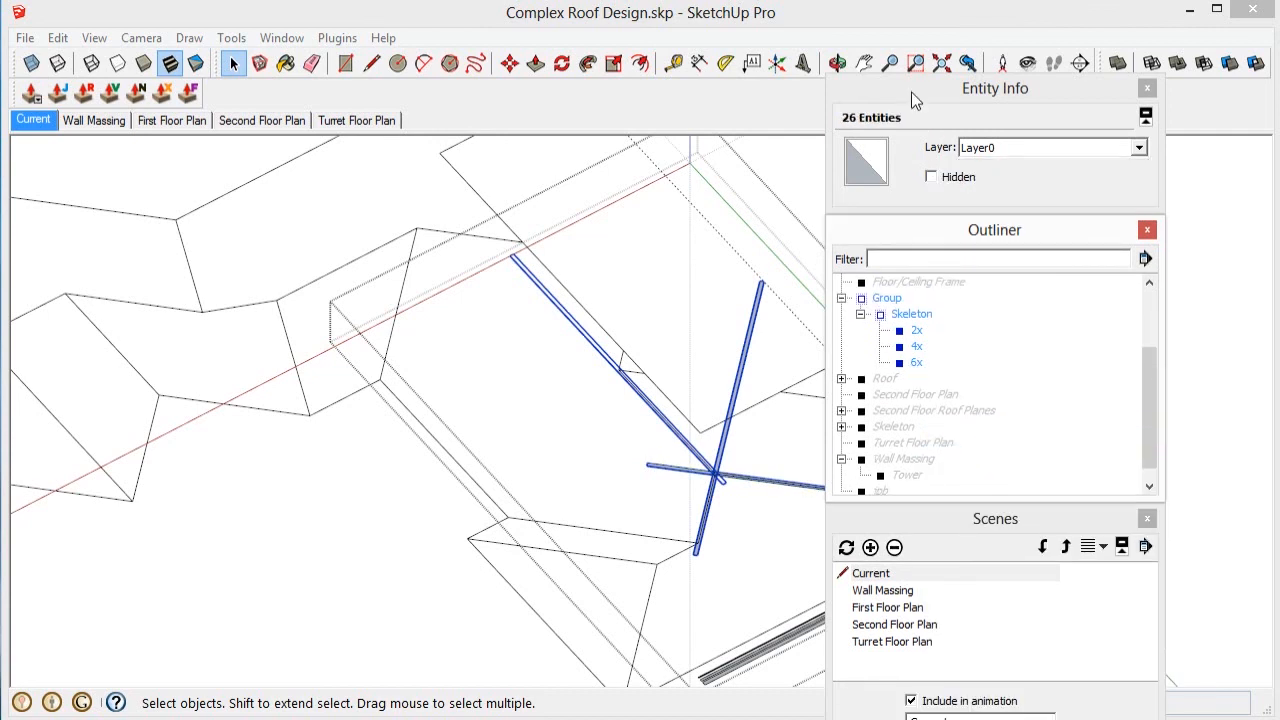
left_click_drag(912, 92, 1279, 400)
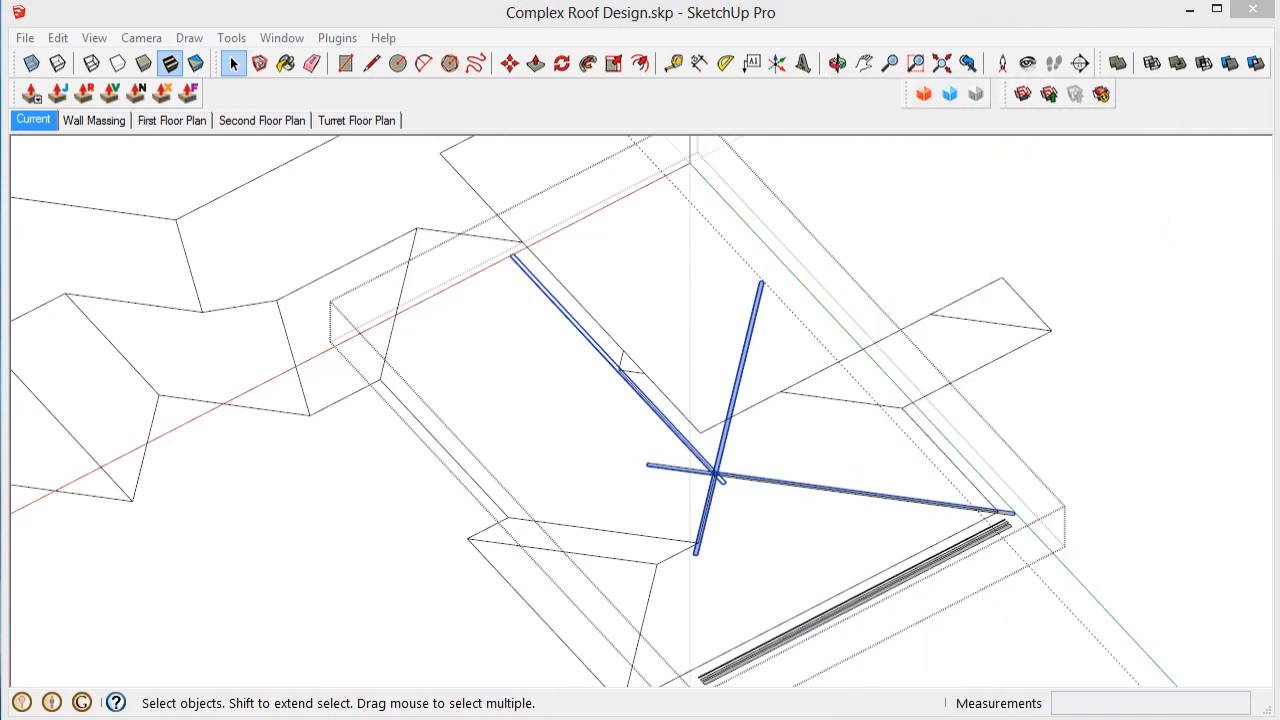
Step: Delete the face and edges of the longer hip's strip that overrun the ridge junction
left_click(713, 480)
scroll(713, 480, "up", 9)
left_click(714, 479)
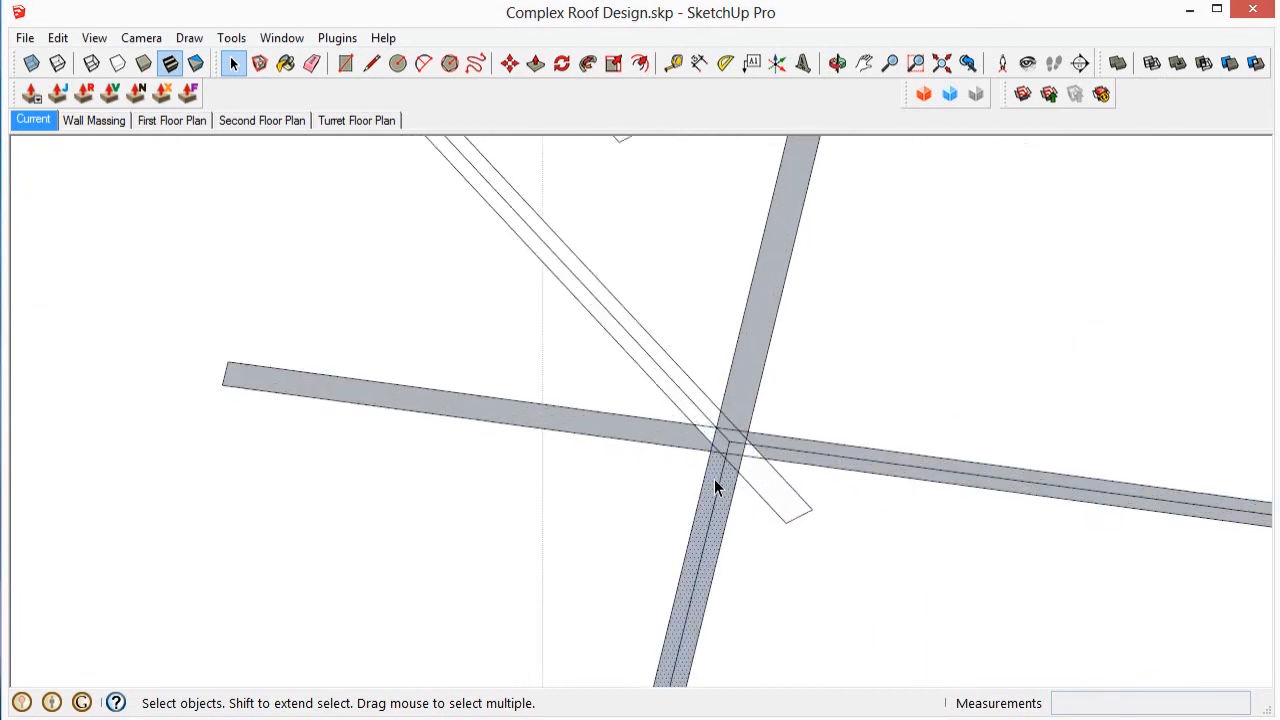
scroll(747, 433, "down", 2)
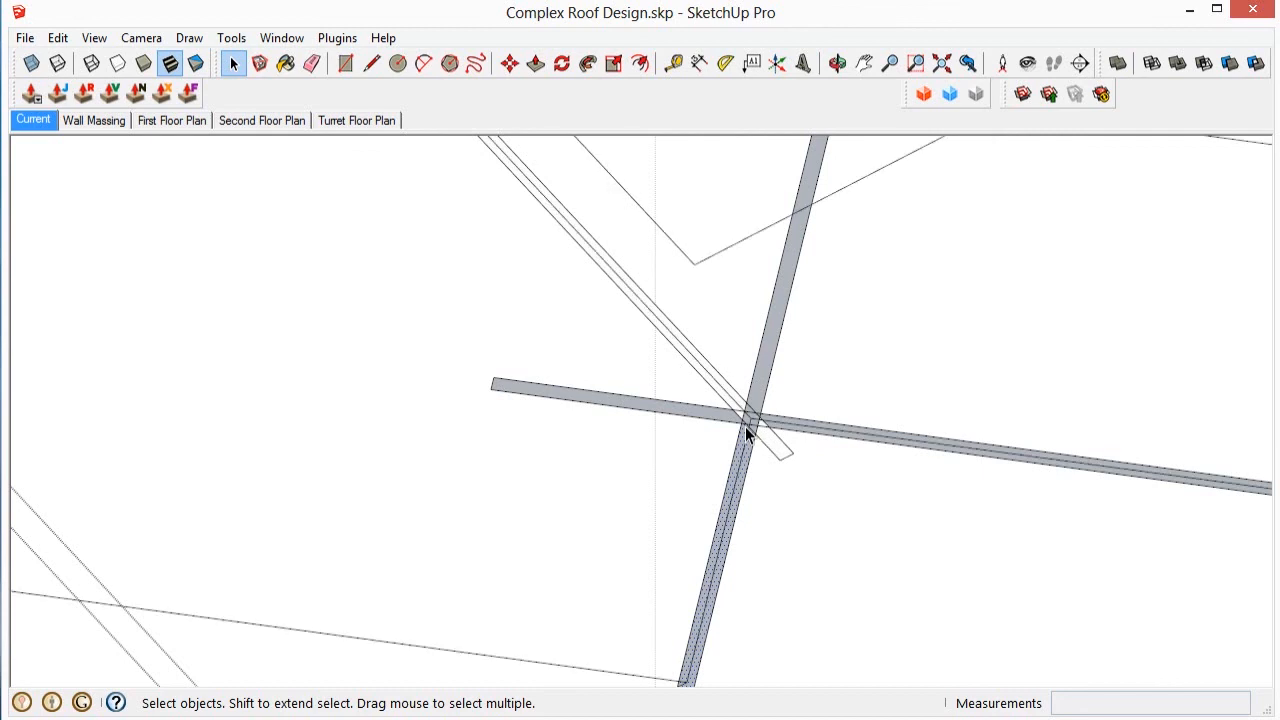
scroll(746, 434, "up", 3)
middle_click_drag(746, 434, 832, 522)
scroll(800, 476, "down", 4)
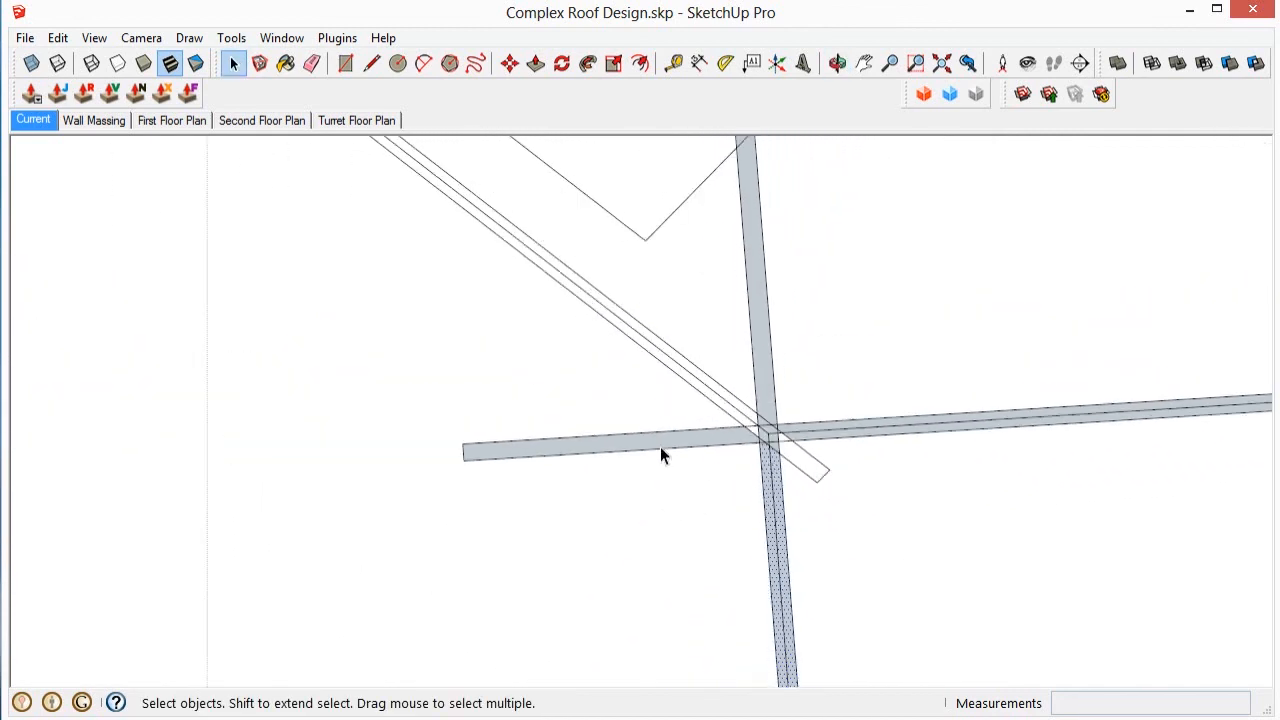
left_click(538, 449)
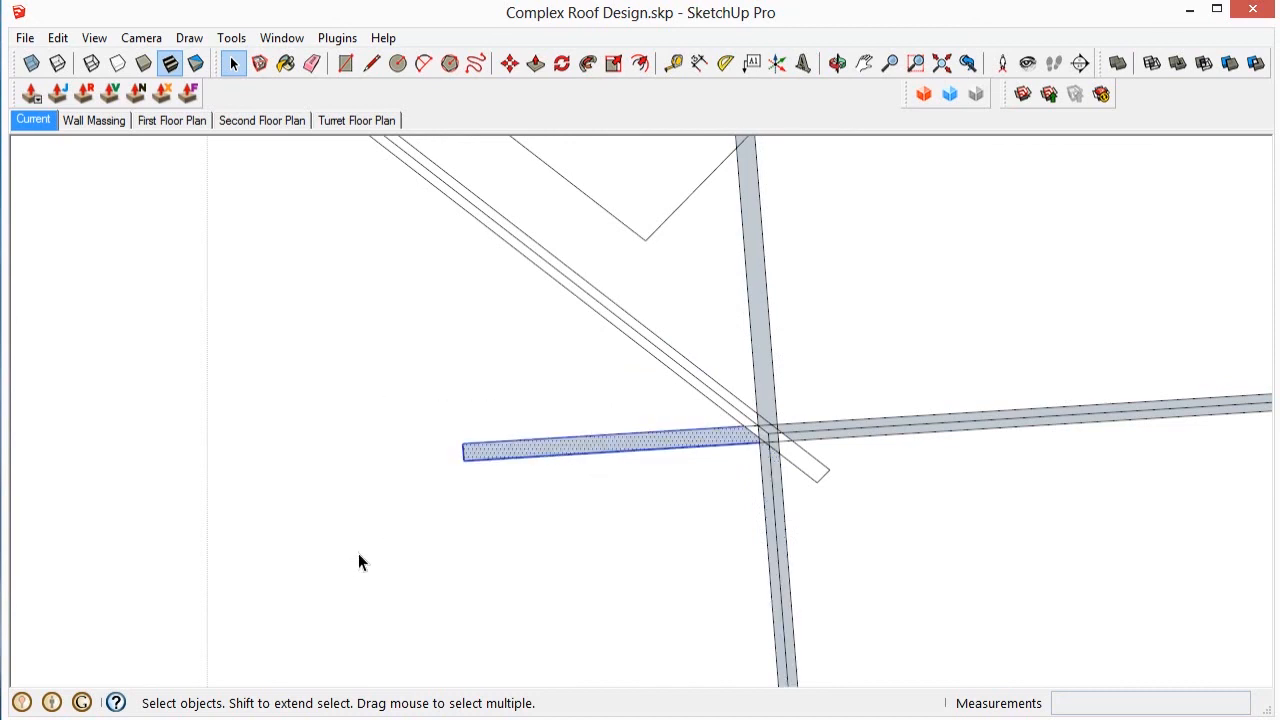
key("Delete")
Step: Delete the shorter hip strip's overrun beyond the ridge junction and the ridge strip's projecting end
scroll(789, 523, "down", 6)
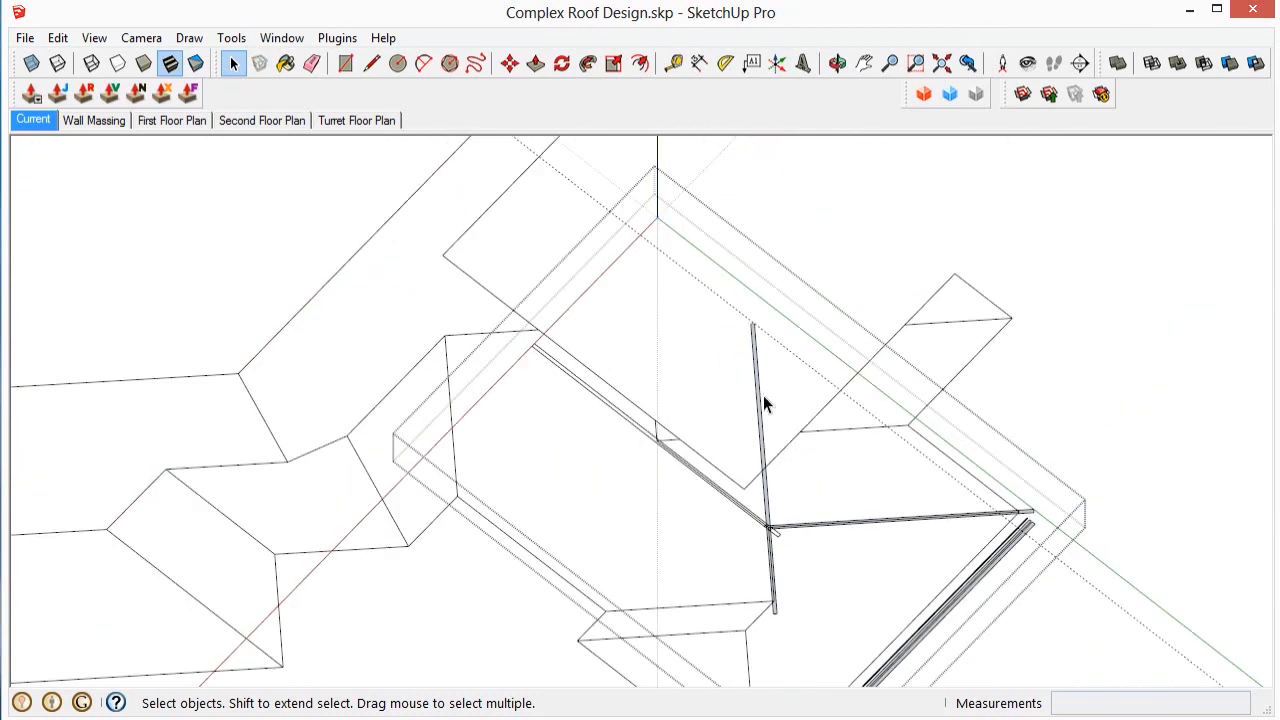
scroll(766, 370, "up", 1)
scroll(763, 330, "up", 2)
left_click(731, 422)
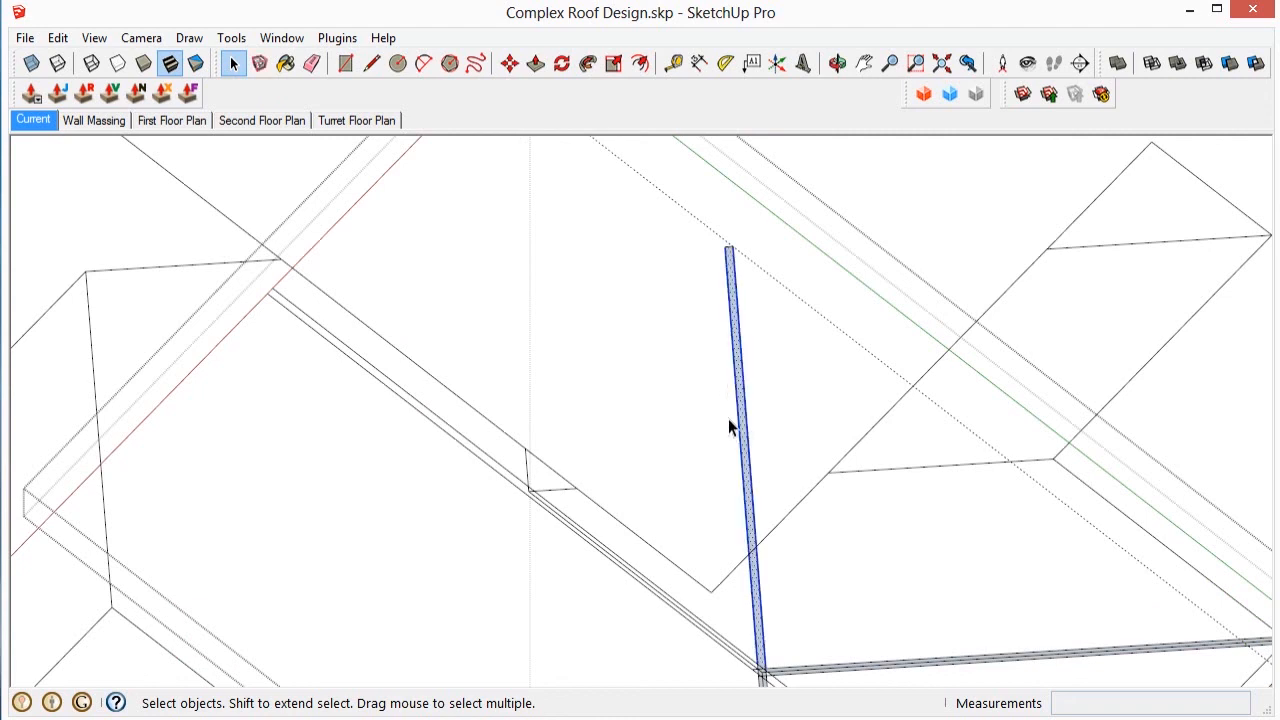
key("Delete")
scroll(716, 240, "down", 2)
scroll(703, 530, "up", 9)
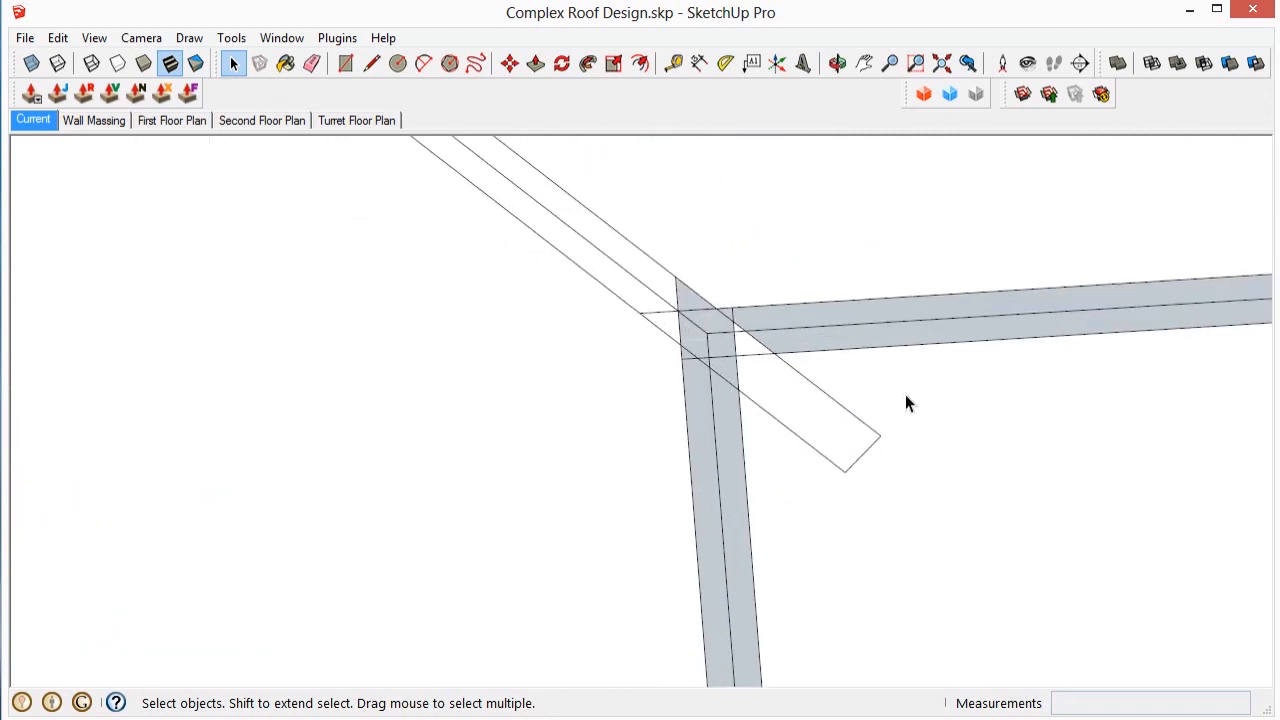
left_click_drag(905, 394, 813, 500)
key("Delete")
Step: Draw a square end line across the ridge strip through the point where the ridge meets the two hips
scroll(672, 341, "up", 3)
key("l")
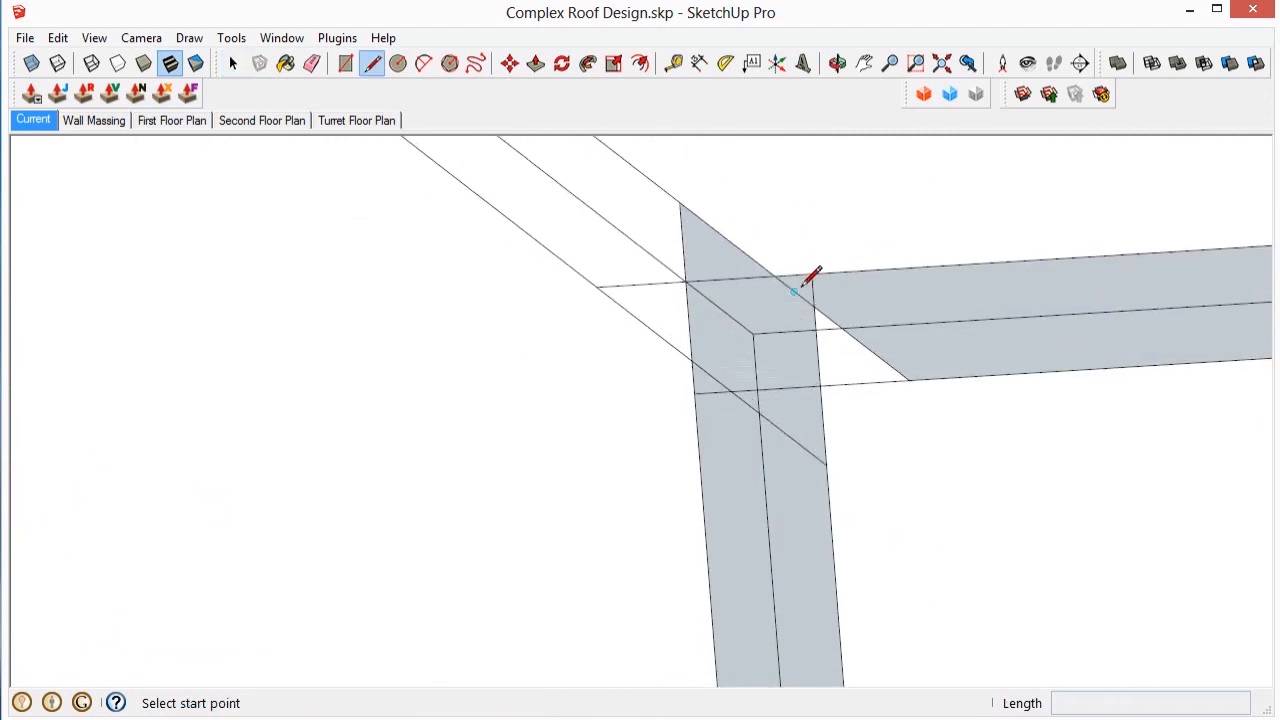
left_click(753, 333)
left_click(712, 376)
key("space")
Step: Erase the leftover ridge strip edges past its square end and the hip edges overlapping it
key("e")
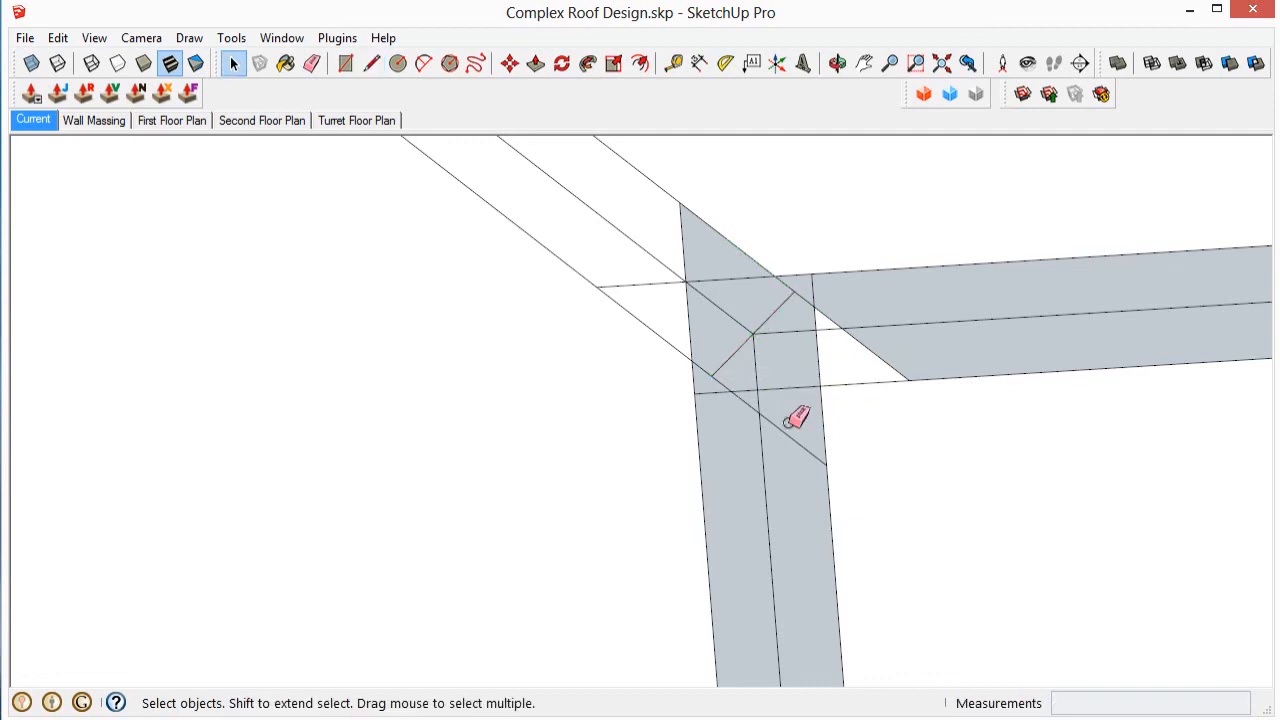
left_click(785, 431)
scroll(719, 386, "up", 3)
scroll(719, 384, "down", 3)
scroll(850, 305, "up", 2)
left_click(887, 376)
left_click(781, 295)
scroll(781, 297, "down", 3)
middle_click_drag(808, 372, 650, 245)
key("space")
scroll(652, 281, "up", 3)
key("e")
left_click(680, 271)
left_click_drag(608, 314, 640, 290)
Step: Reverse the face of the ridge strip
key("space")
right_click(637, 335)
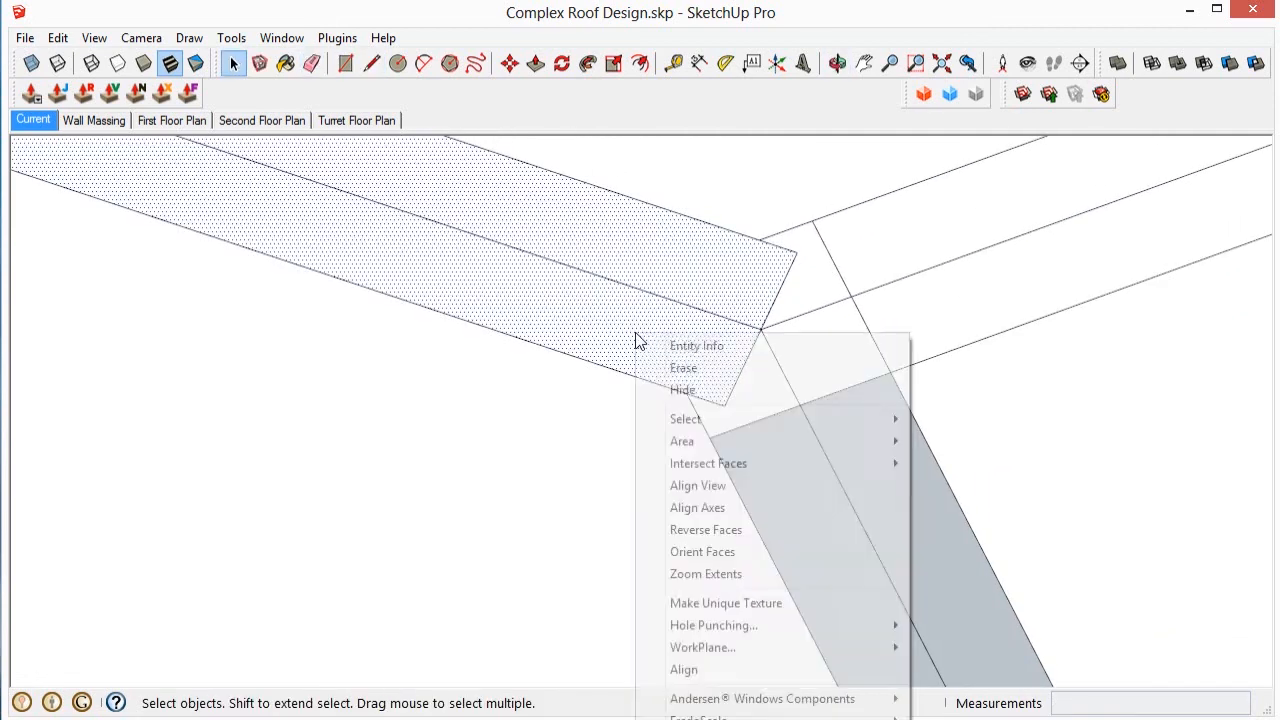
left_click(702, 529)
middle_click_drag(676, 372, 664, 357)
Step: Draw two mitre lines from the ridge junction to both outer edges of the shorter hip's strip
key("l")
scroll(895, 360, "up", 3)
left_click(890, 370)
left_click(760, 325)
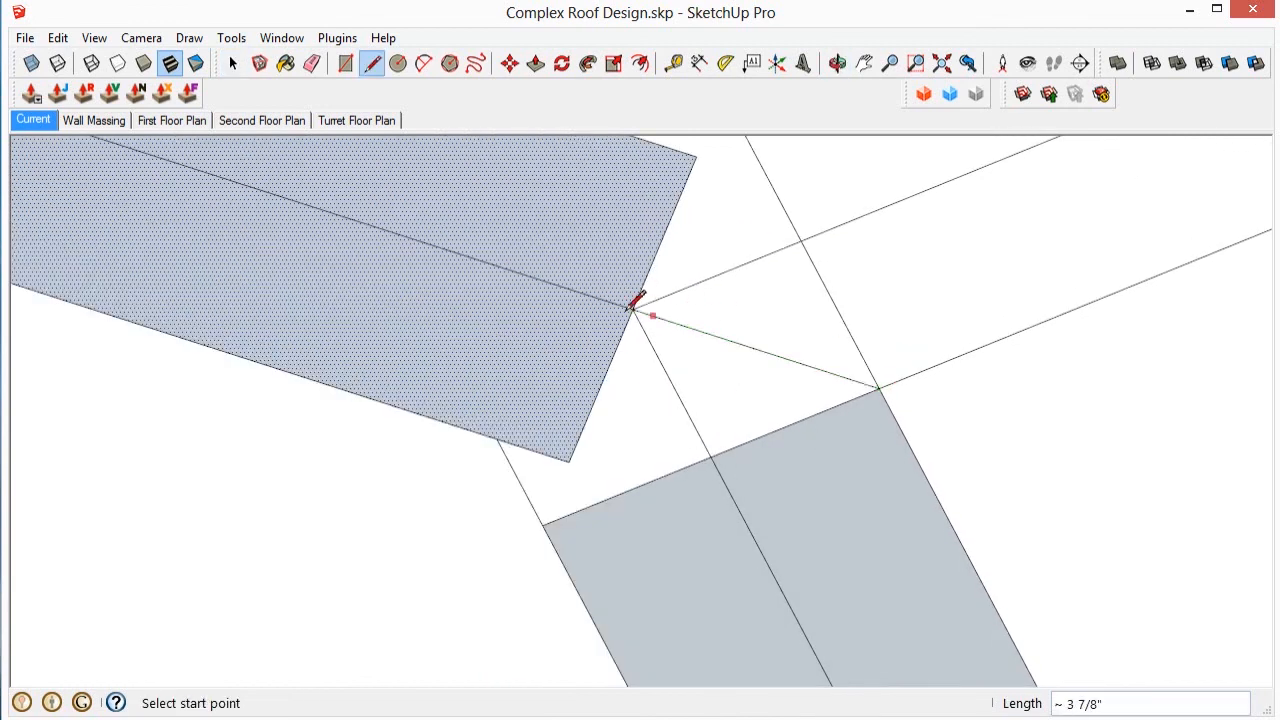
left_click(760, 325)
left_click(543, 525)
Step: Erase the surplus edges at the shorter hip strip's mitred end and reverse its face
key("e")
left_click(523, 492)
left_click(605, 499)
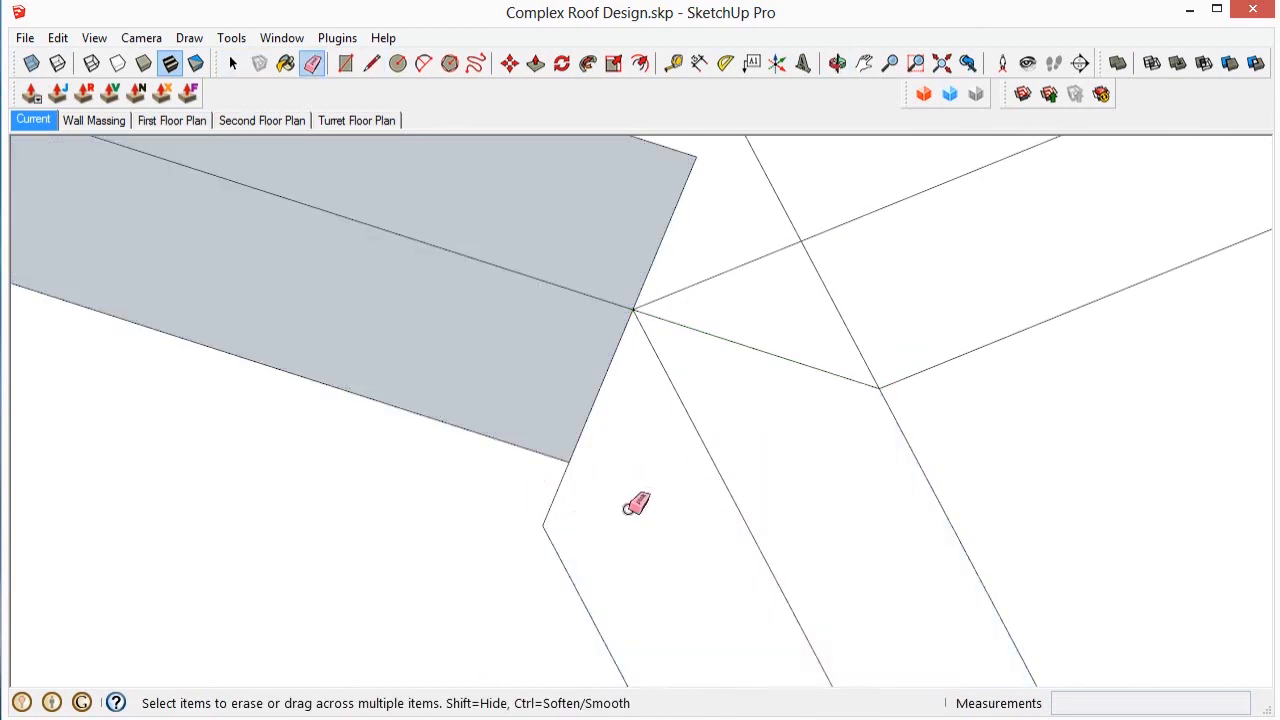
right_click(618, 505)
left_click(625, 498)
Step: Draw a mitre line from the junction to the longer hip strip's outer edge and erase the edge crossing its end
scroll(770, 387, "down", 3)
key("l")
left_click(692, 345)
left_click(745, 224)
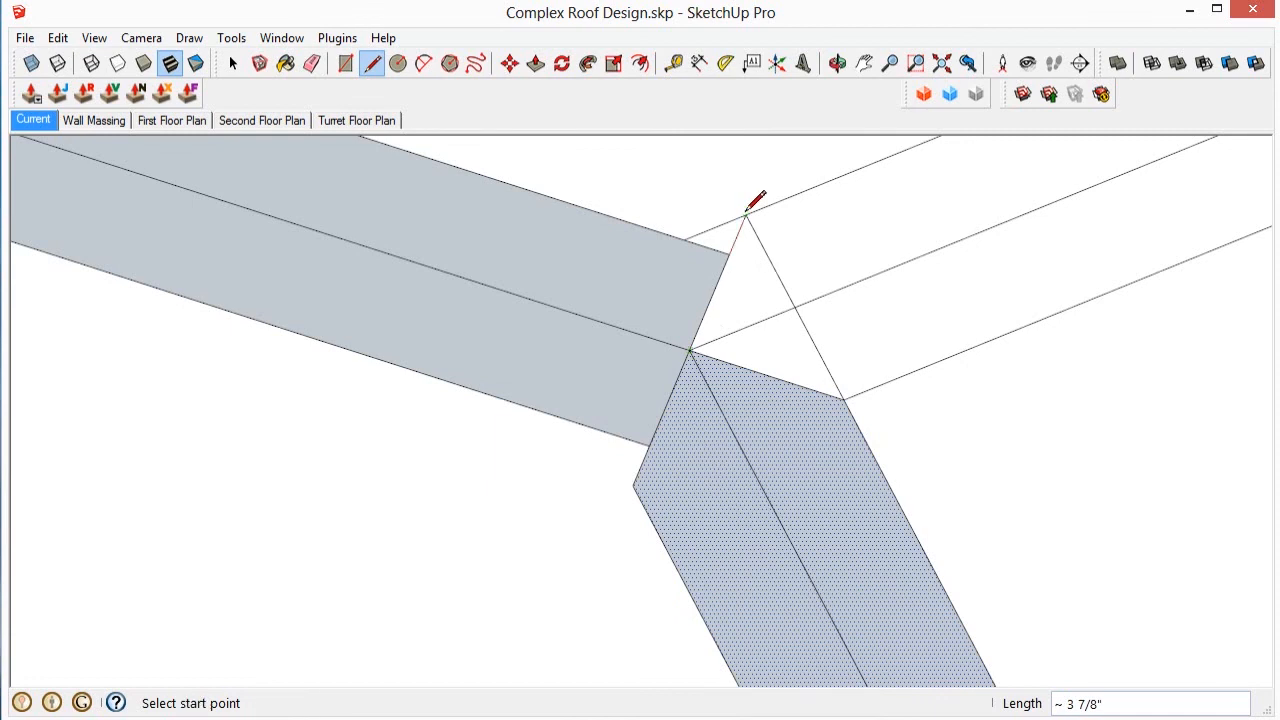
key("e")
left_click(782, 280)
key("space")
Step: Reverse the face of the longer hip's strip
scroll(682, 408, "down", 4)
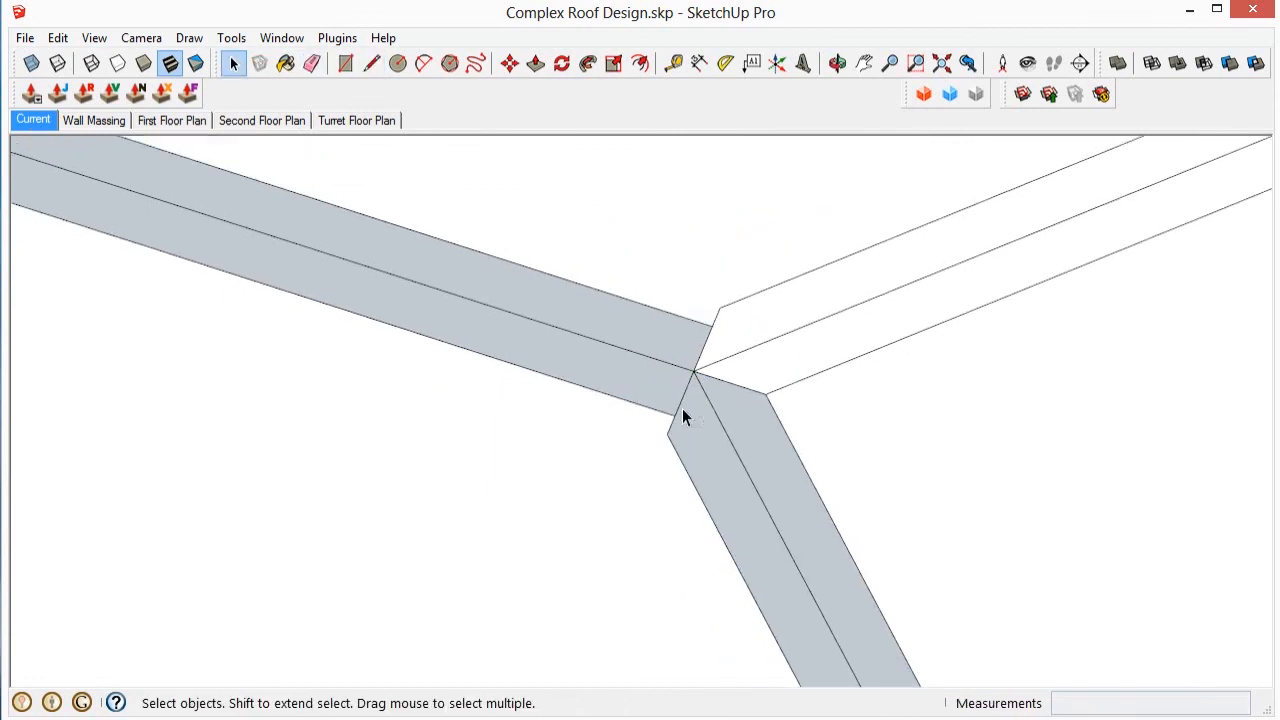
mouse_move(682, 408)
middle_mouse_down()
mouse_move(651, 335)
mouse_move(662, 511)
middle_mouse_up()
scroll(662, 488, "down", 5)
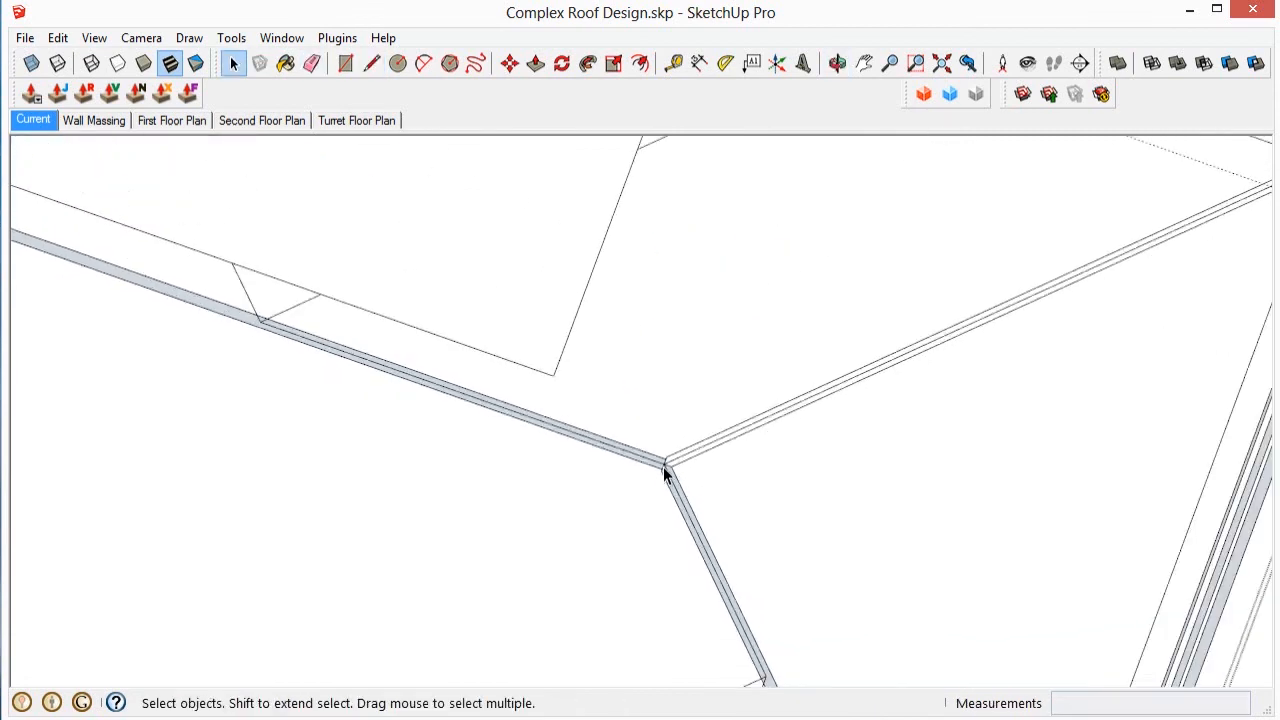
scroll(682, 460, "up", 5)
left_click(677, 452)
Step: Examine the lower ends of the hip strips and the remaining ridge, hip and valley lines of the roof plan
scroll(498, 485, "down", 5)
scroll(498, 482, "down", 5)
middle_click_drag(820, 434, 723, 471)
scroll(648, 437, "up", 4)
scroll(749, 414, "up", 4)
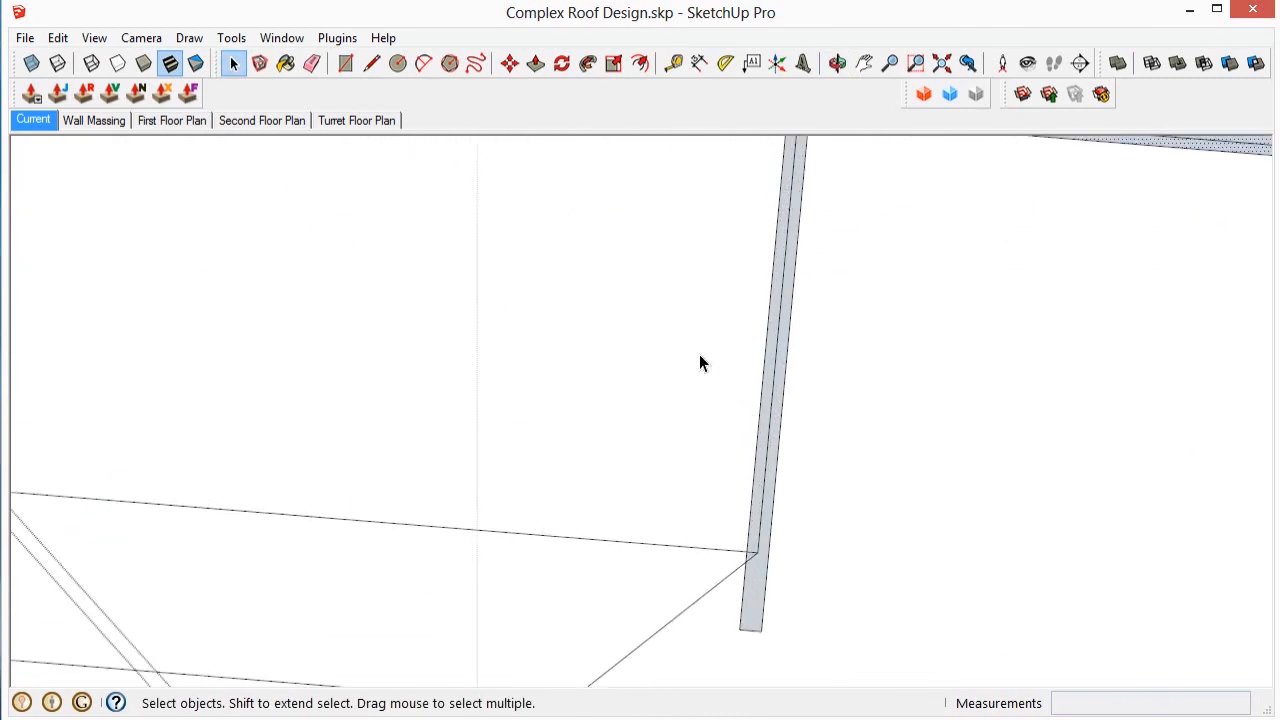
scroll(690, 345, "down", 3)
scroll(782, 477, "down", 3)
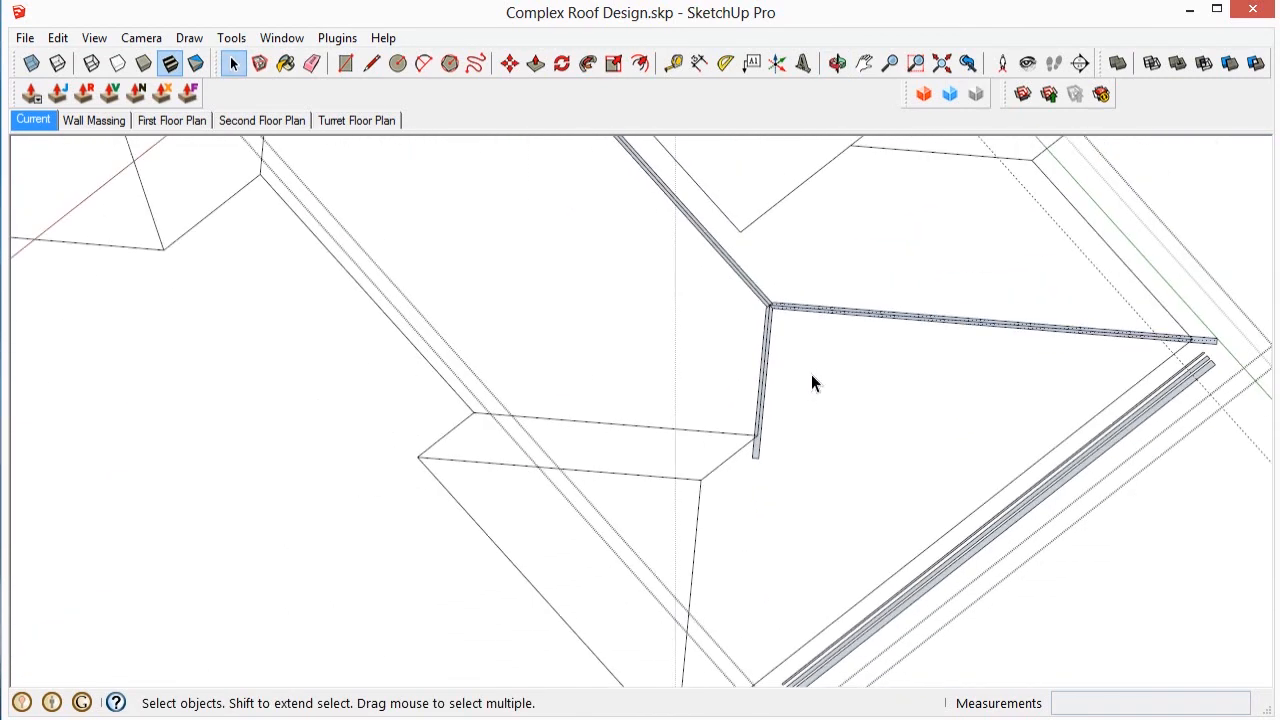
scroll(920, 610, "up", 3)
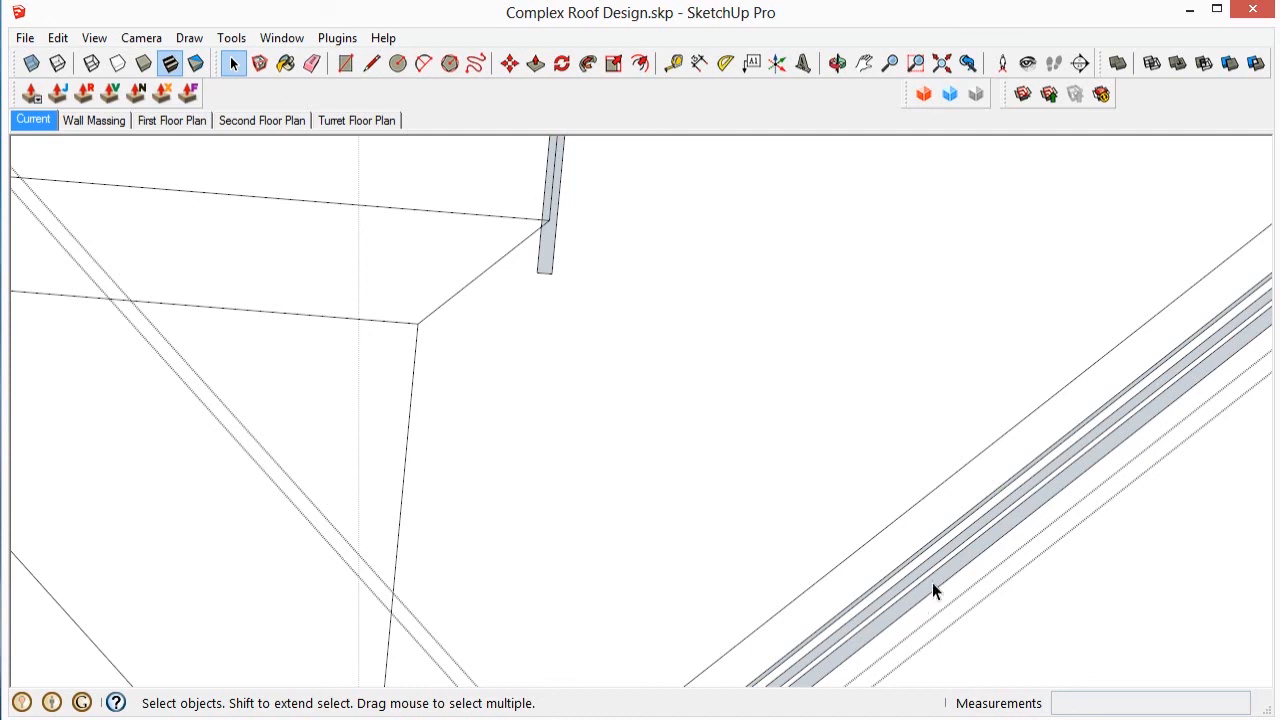
scroll(1005, 451, "down", 2)
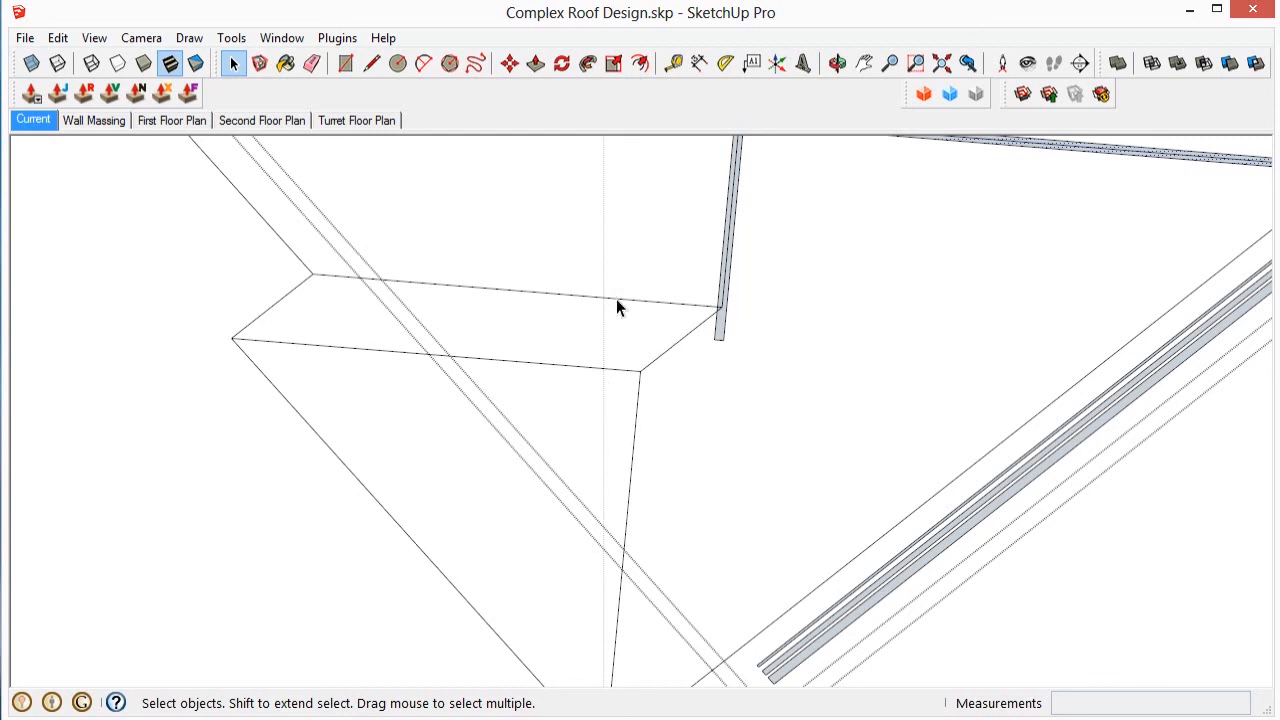
scroll(617, 306, "down", 6)
scroll(664, 462, "up", 6)
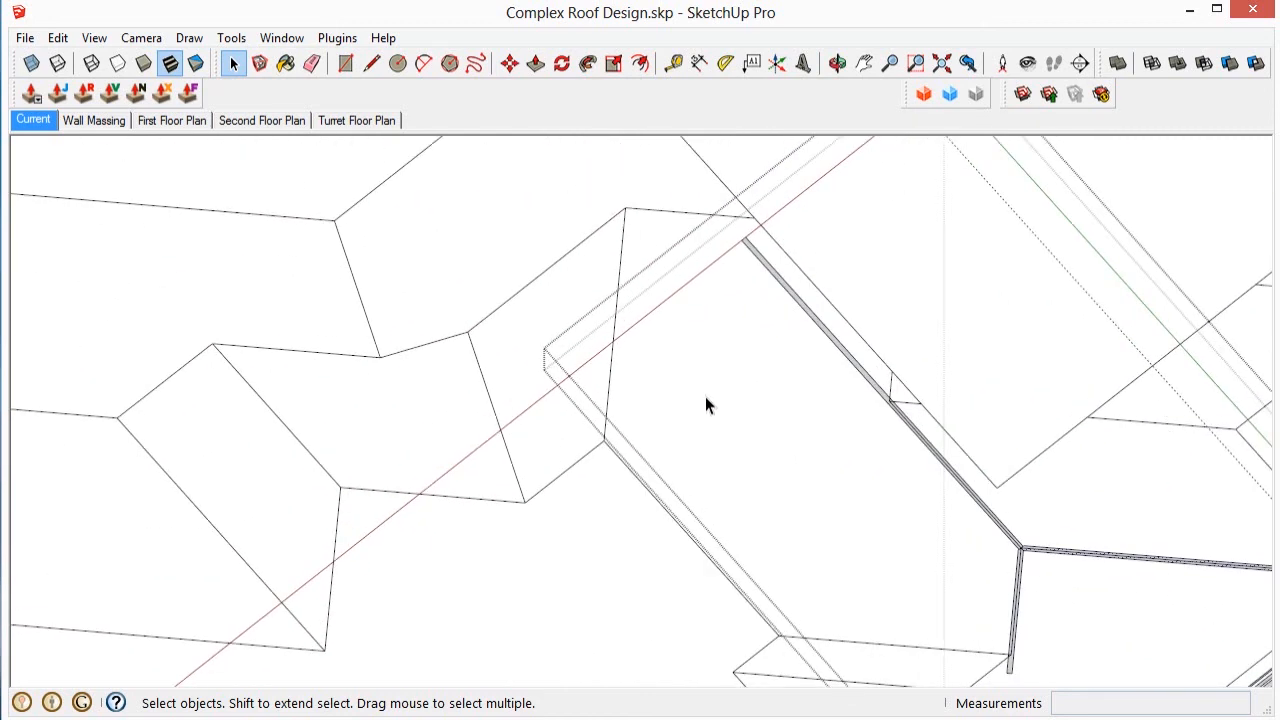
scroll(815, 507, "down", 2)
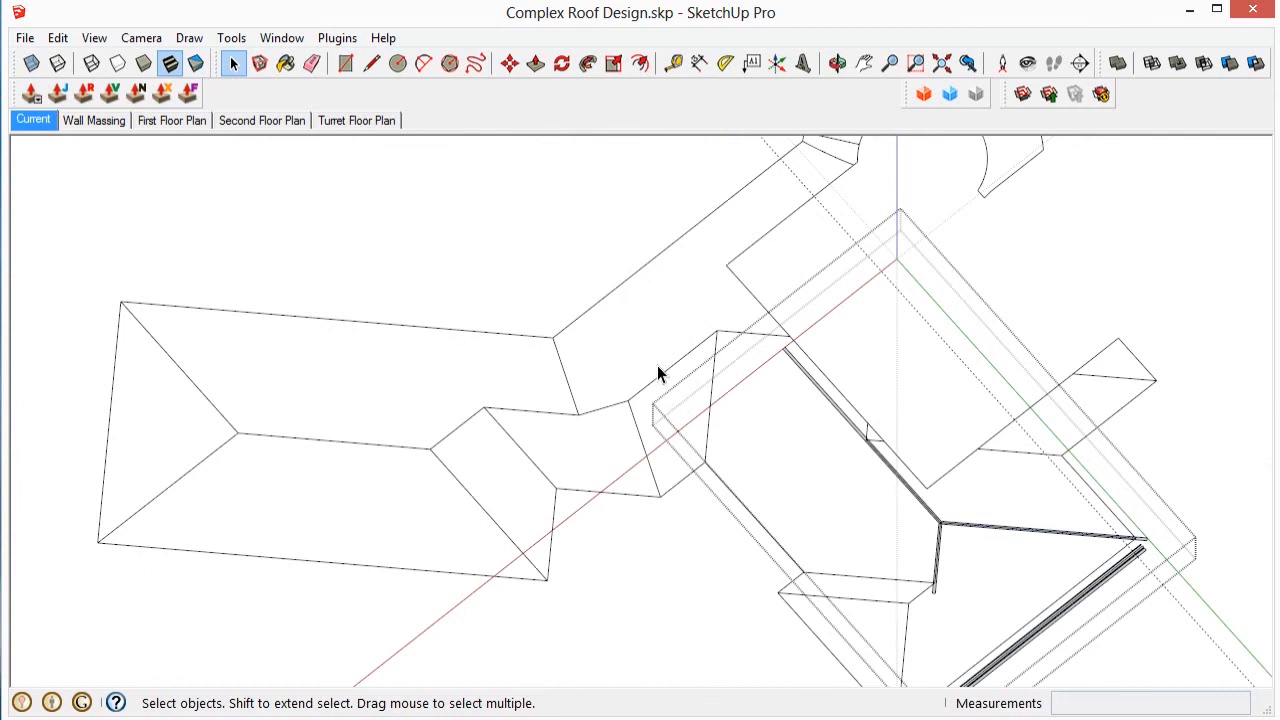
scroll(658, 374, "up", 3)
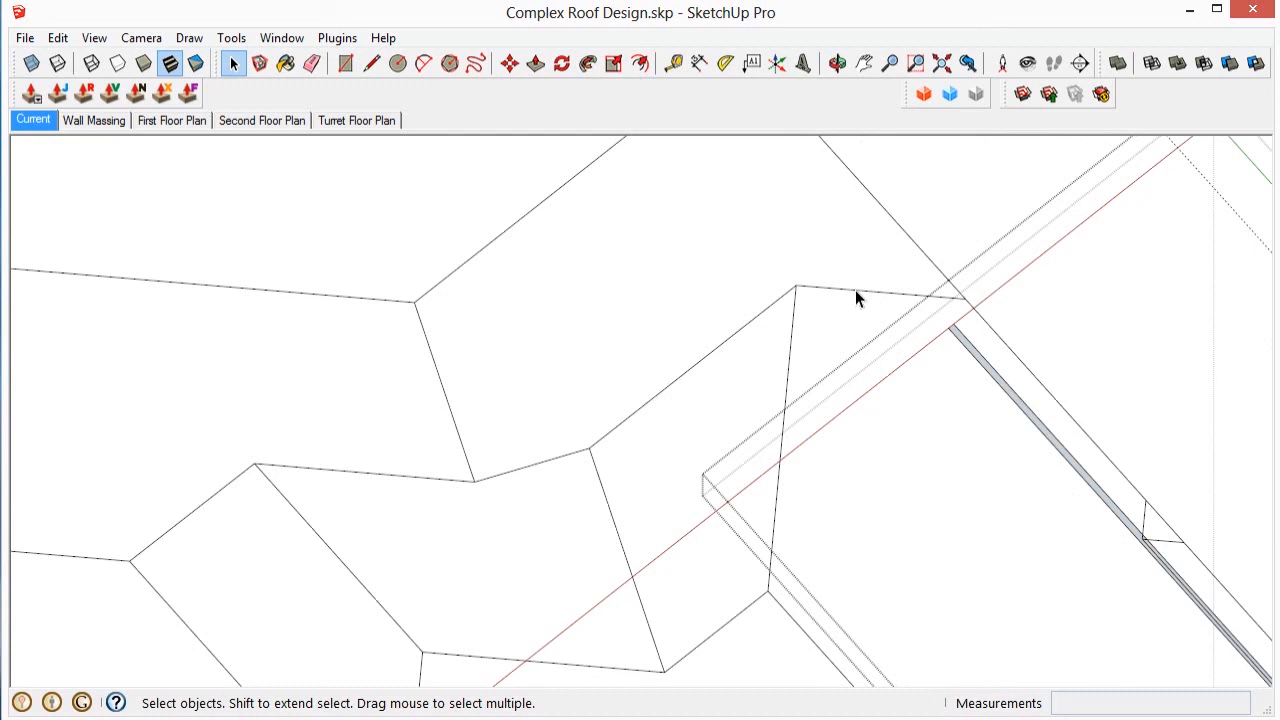
scroll(856, 296, "down", 2)
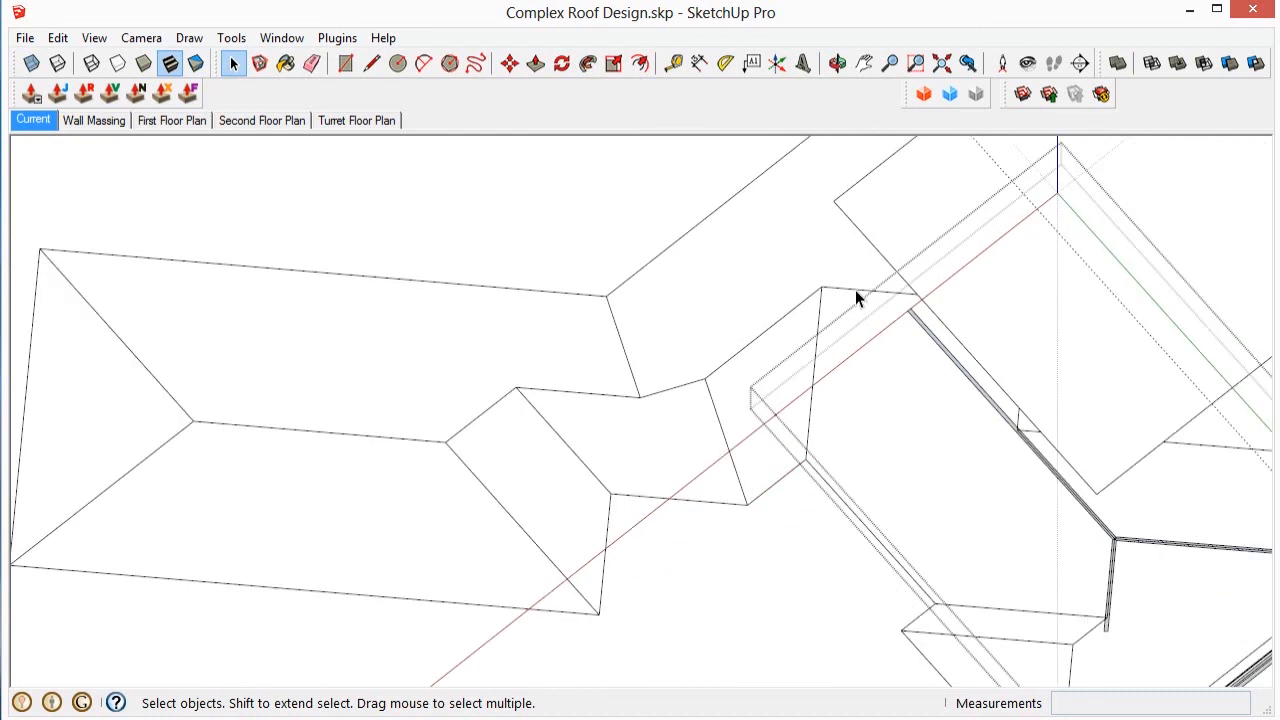
scroll(297, 437, "down", 2)
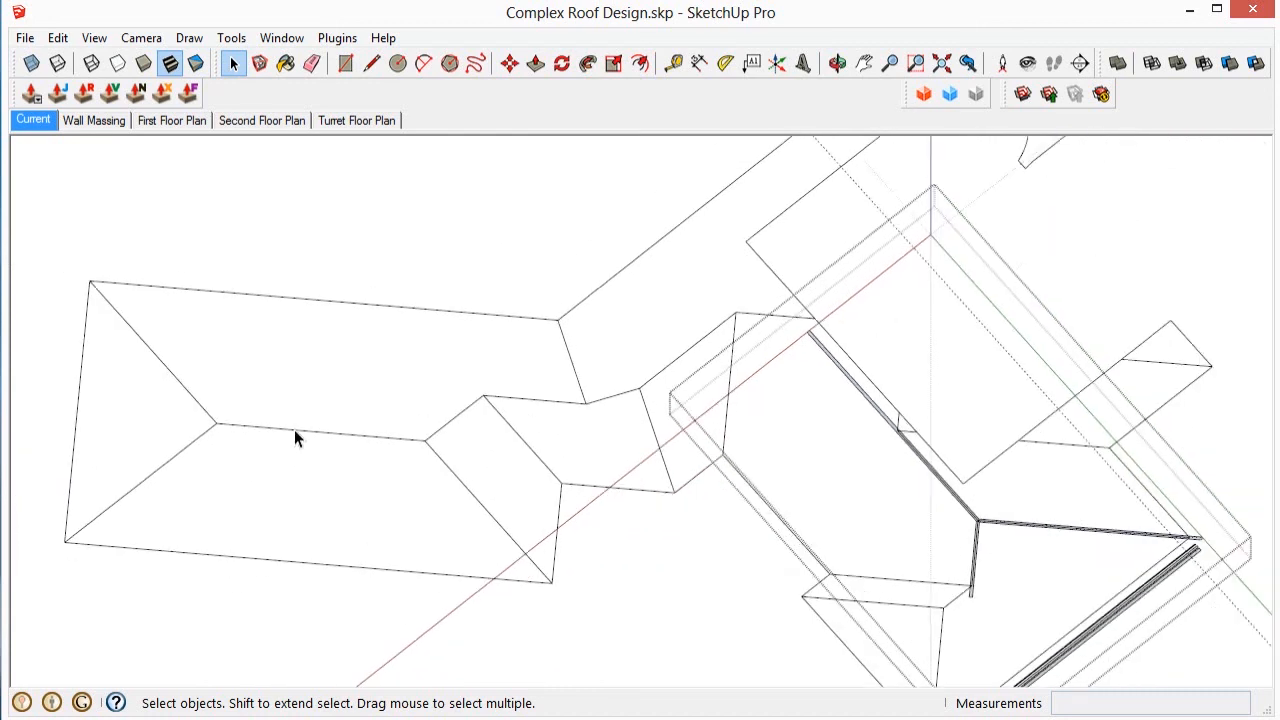
scroll(808, 505, "up", 5)
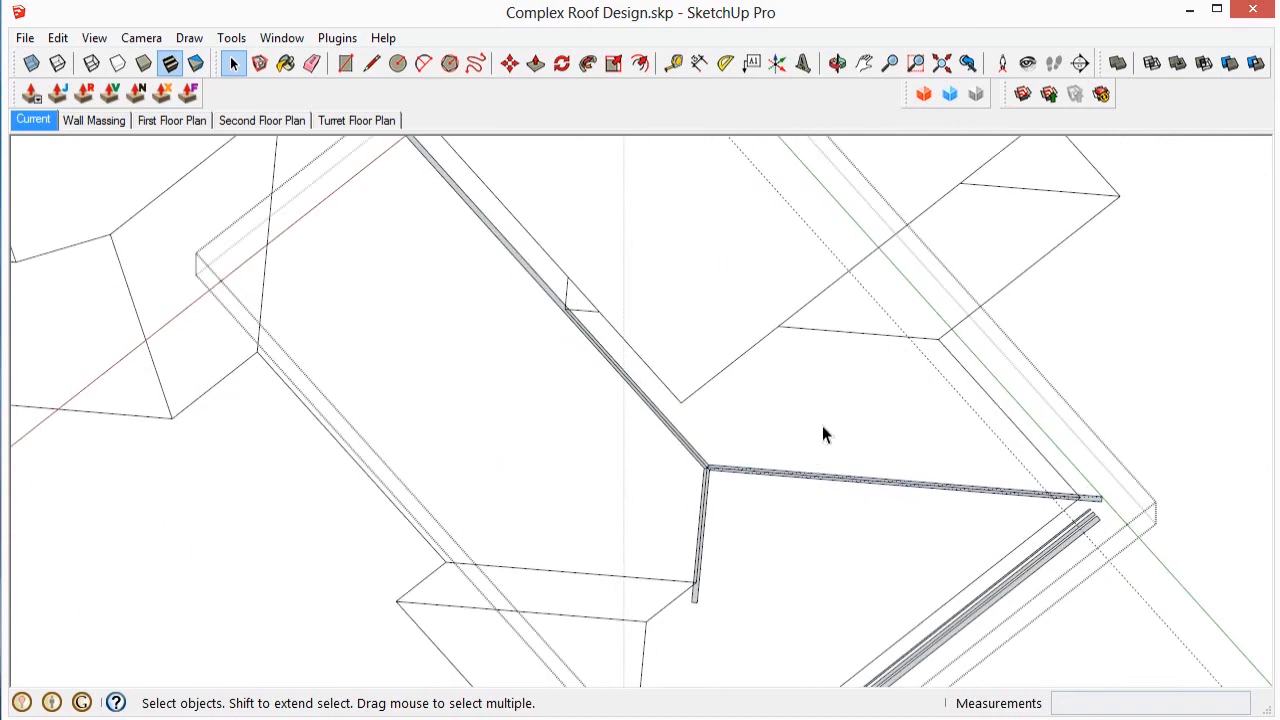
Step: Examine the roof plan from above, checking the mitred ridge and hip strips and the remaining ridge, hip and valley lines
scroll(965, 340, "down", 2)
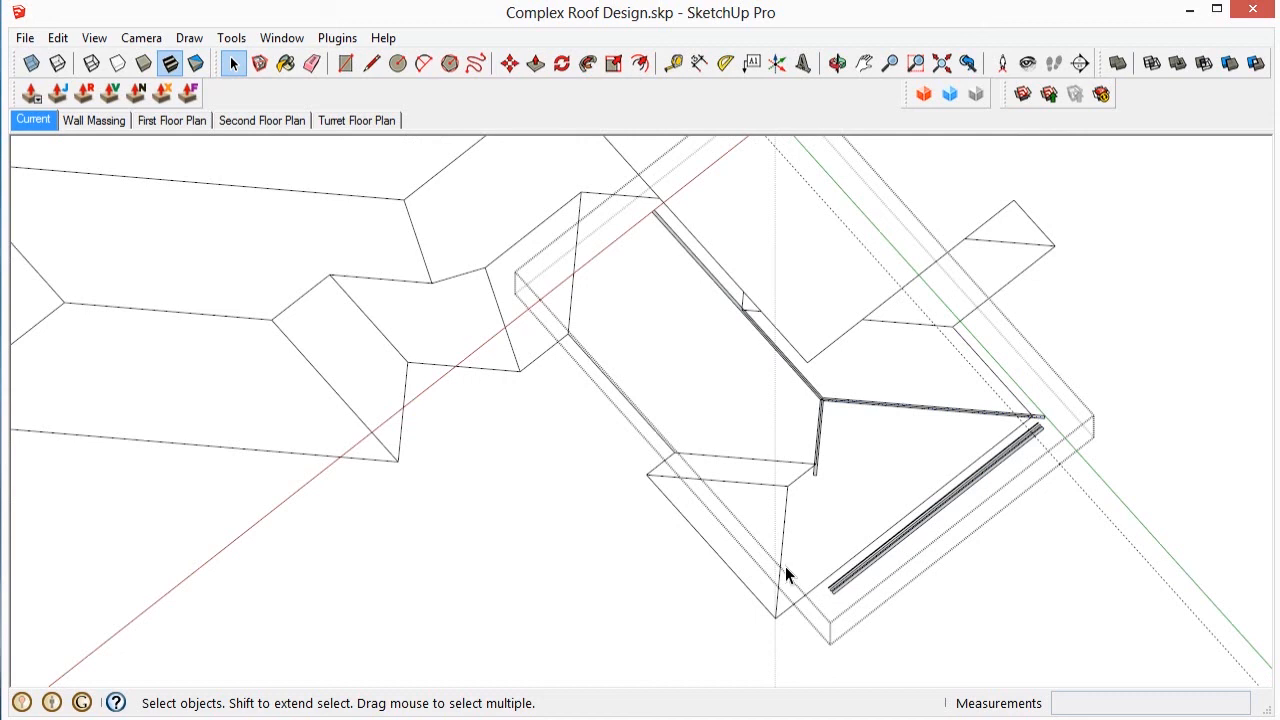
scroll(793, 555, "up", 3)
scroll(943, 584, "up", 5)
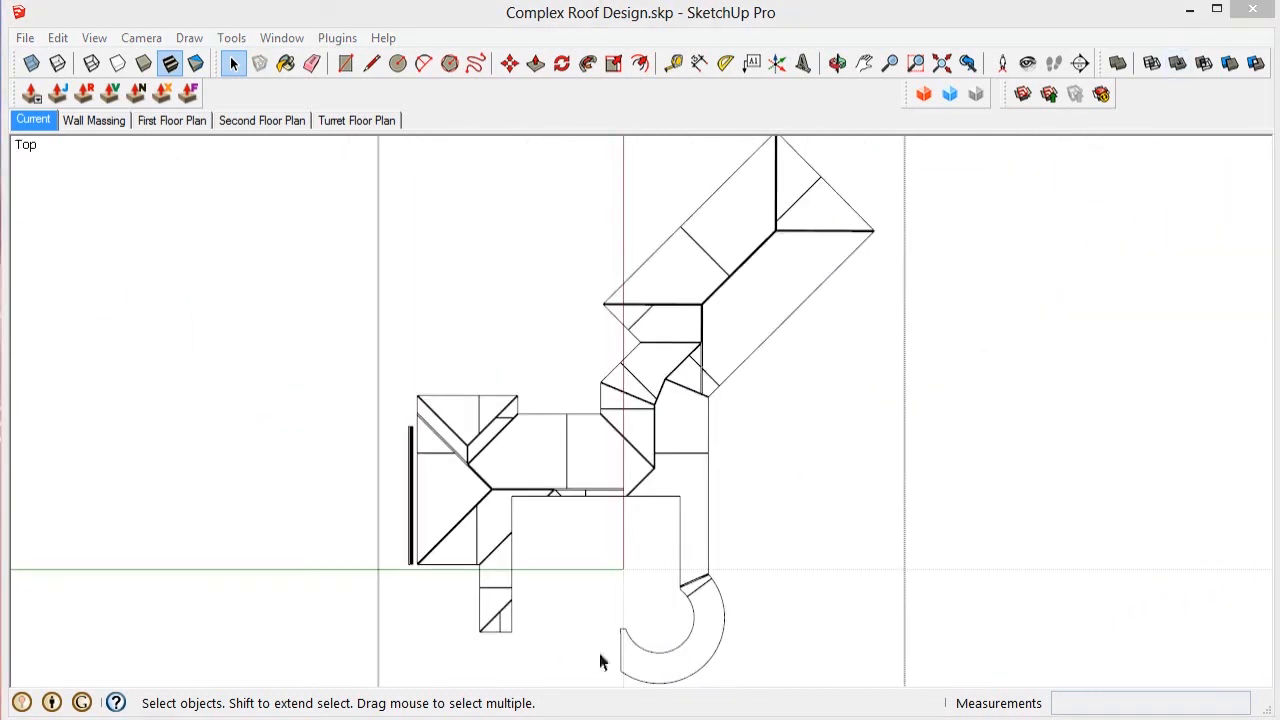
scroll(470, 500, "up", 3)
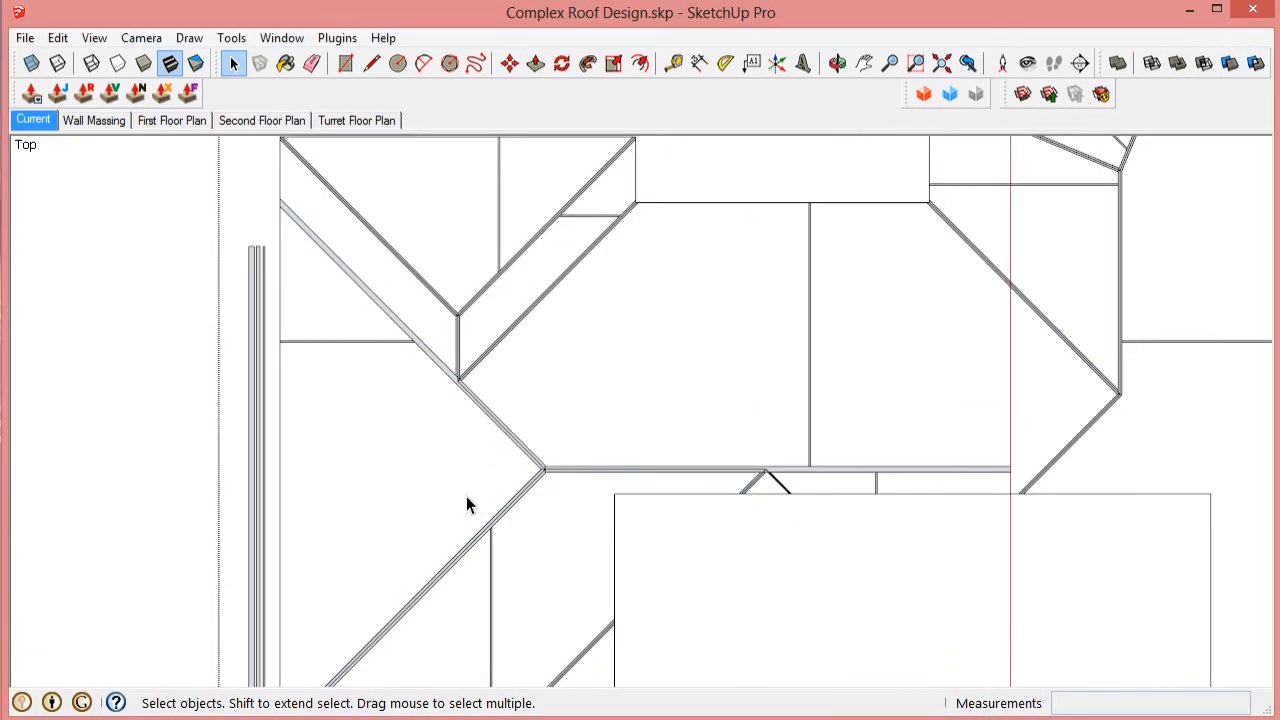
scroll(505, 503, "up", 2)
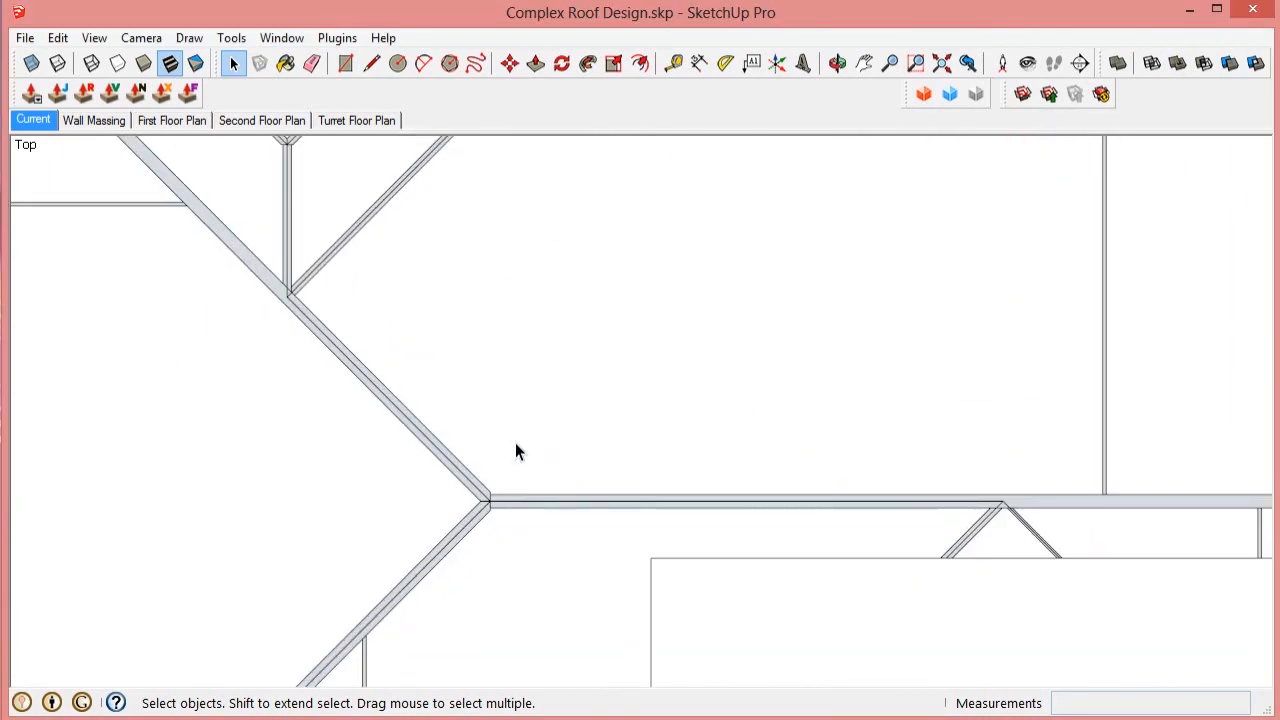
scroll(475, 405, "down", 5)
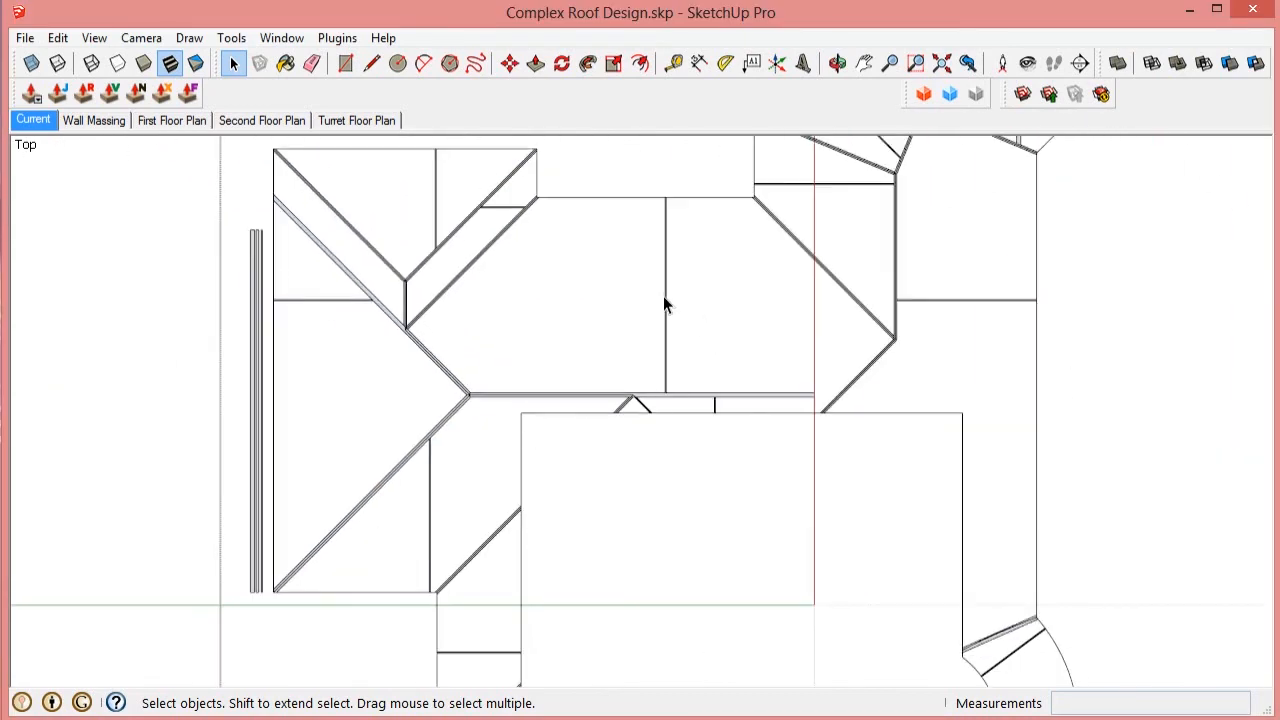
scroll(668, 298, "up", 4)
scroll(700, 204, "down", 3)
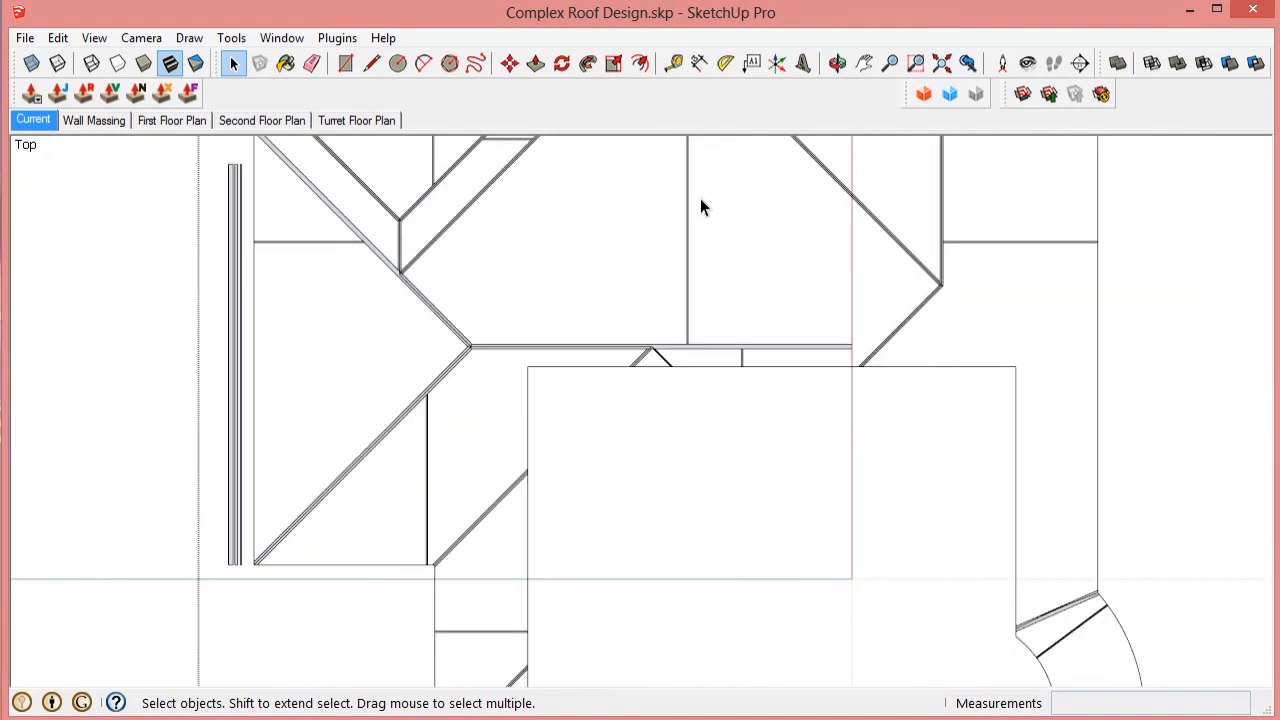
scroll(700, 198, "down", 3)
Step: Examine the inner eave edges around the courtyard and the valley lines of the narrow wing
middle_click_drag(674, 343, 840, 163)
scroll(563, 422, "up", 5)
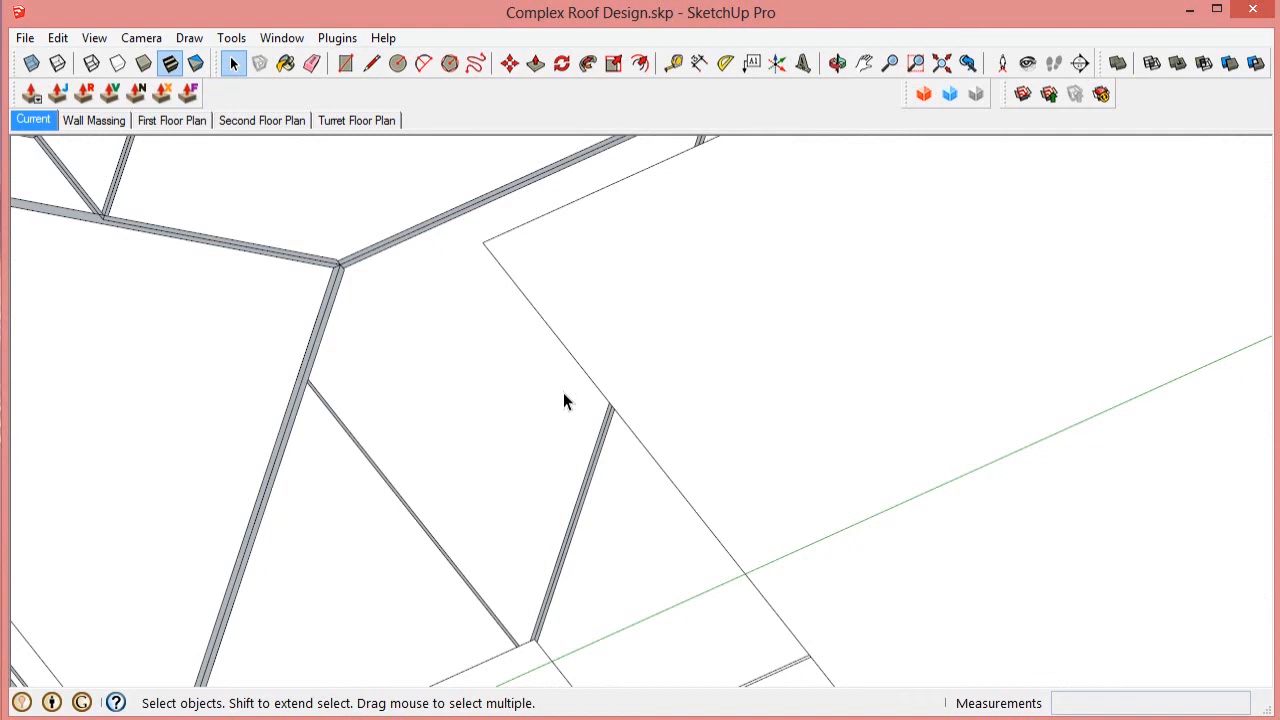
middle_click_drag(563, 400, 571, 374)
scroll(646, 457, "down", 3)
scroll(695, 497, "up", 3)
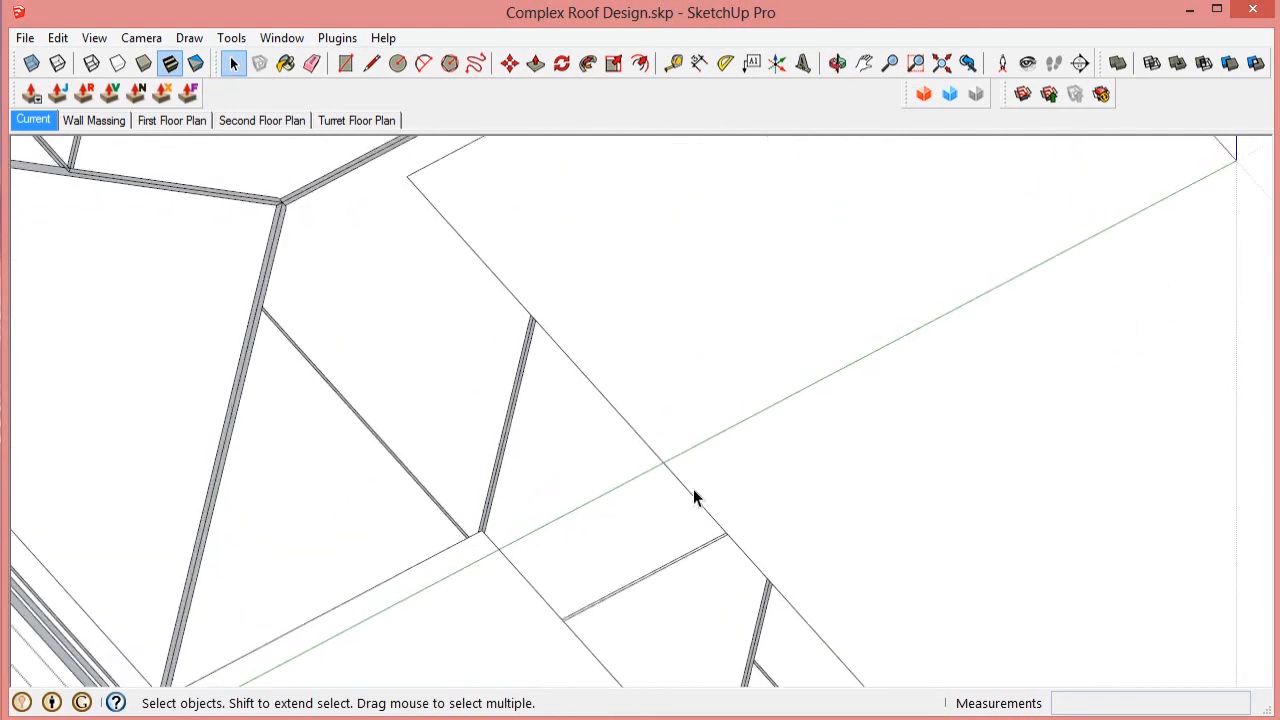
scroll(418, 288, "down", 6)
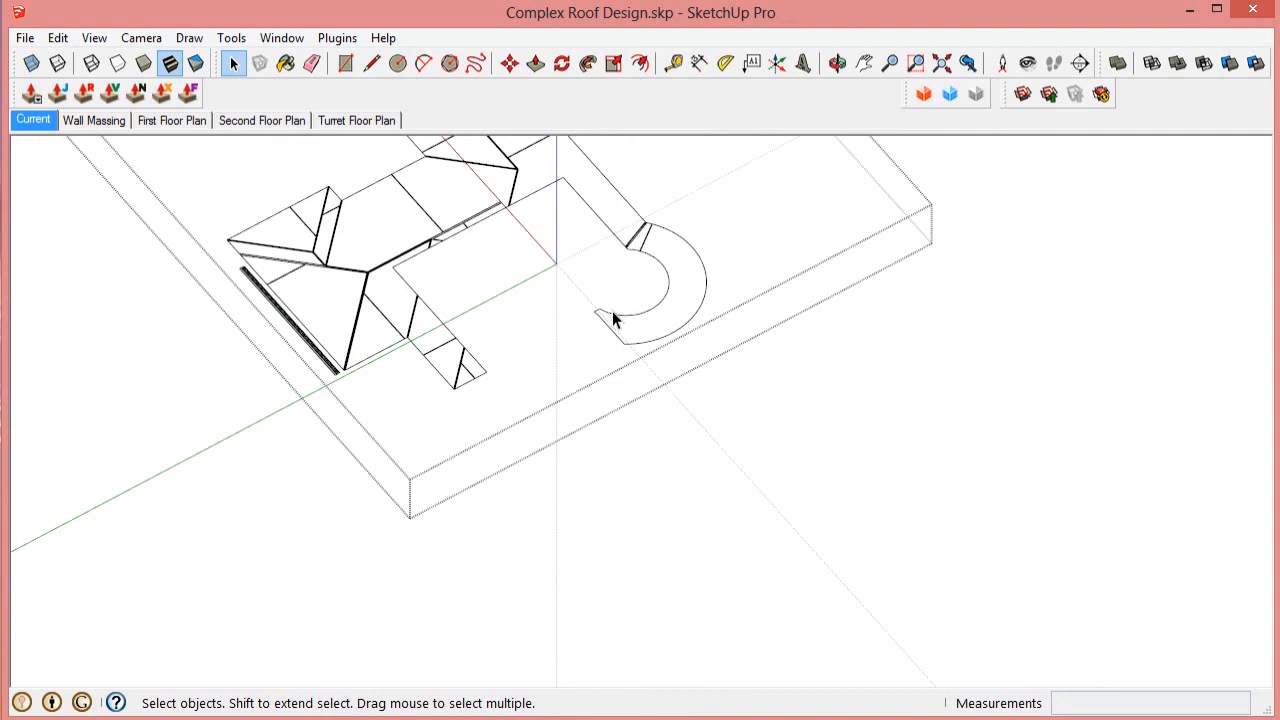
scroll(612, 312, "up", 2)
scroll(402, 308, "up", 3)
scroll(399, 312, "up", 2)
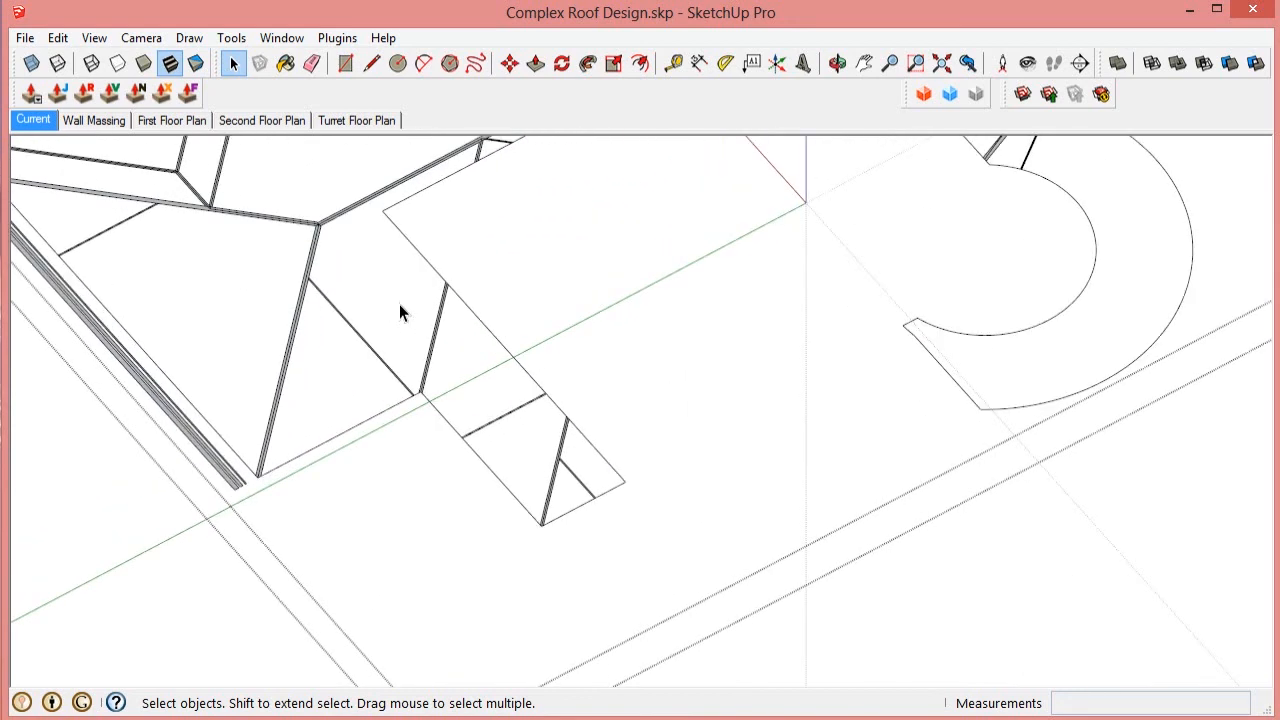
scroll(600, 464, "down", 3)
scroll(522, 373, "up", 4)
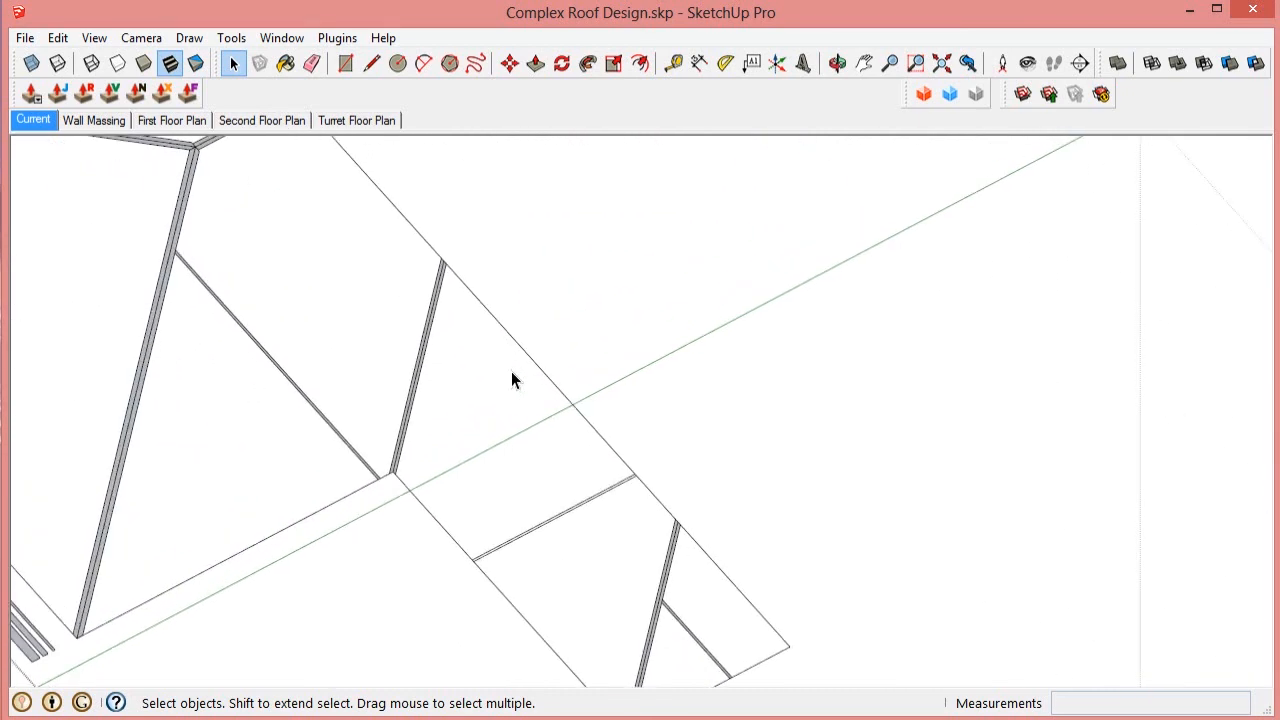
scroll(749, 375, "down", 3)
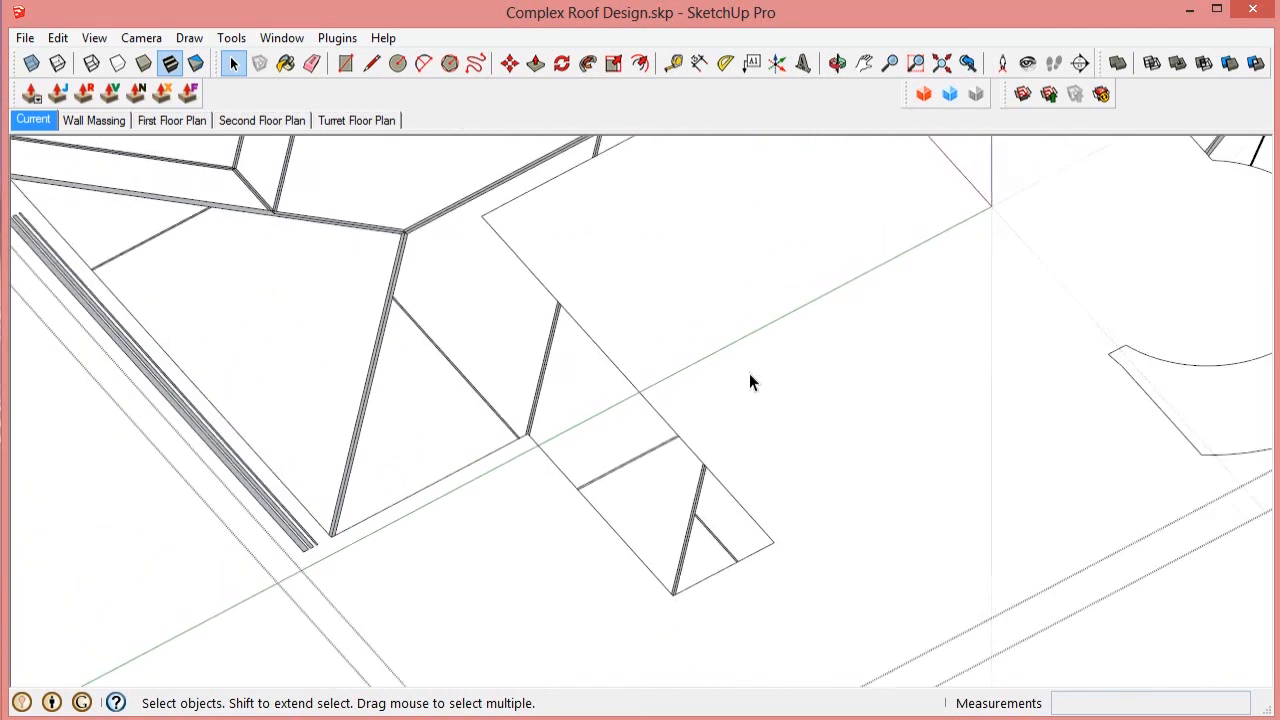
Step: Select the inner eave edges around the courtyard, from the narrow wing past both corners to the curved section's inner arc
scroll(614, 355, "up", 3)
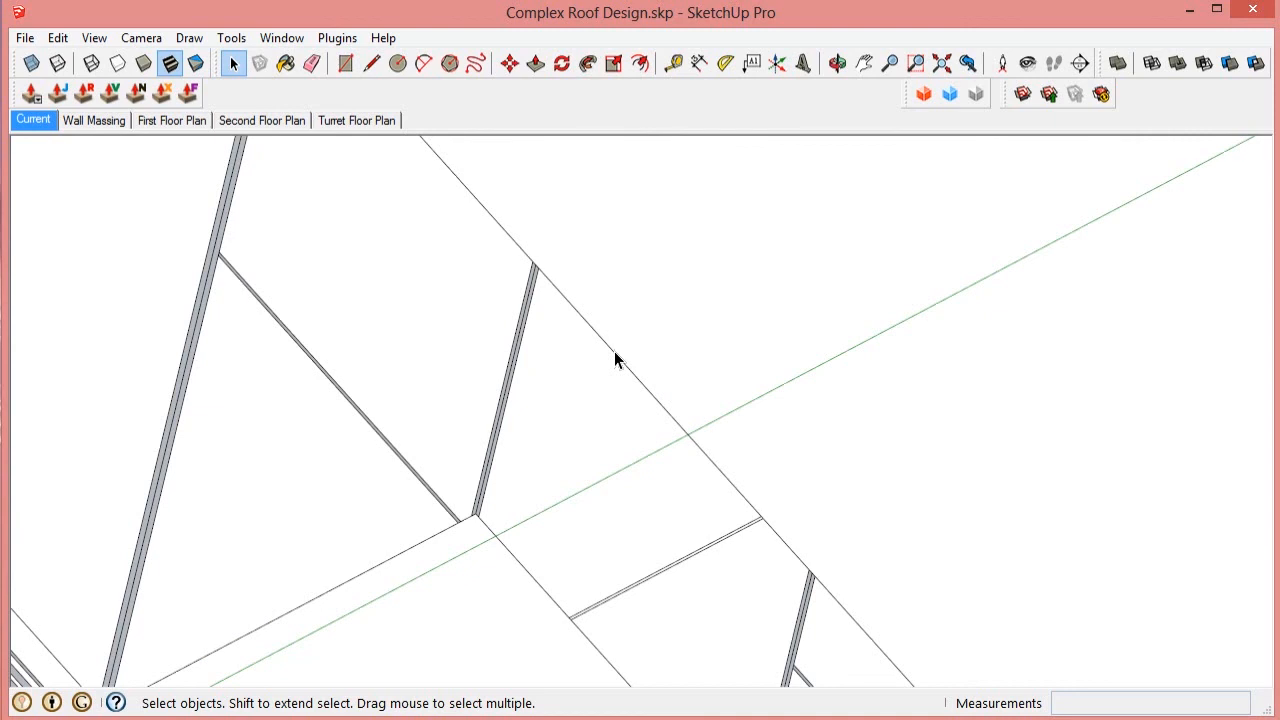
left_click(619, 362)
scroll(632, 366, "down", 3)
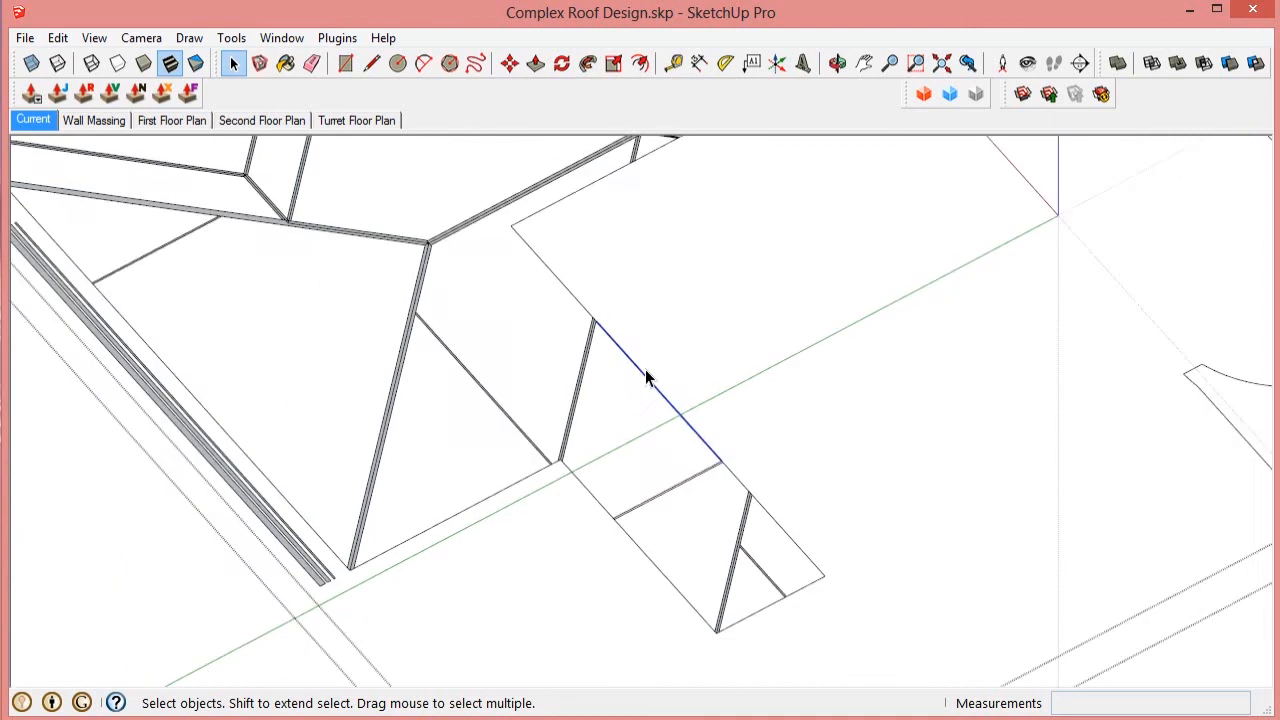
left_click(581, 310)
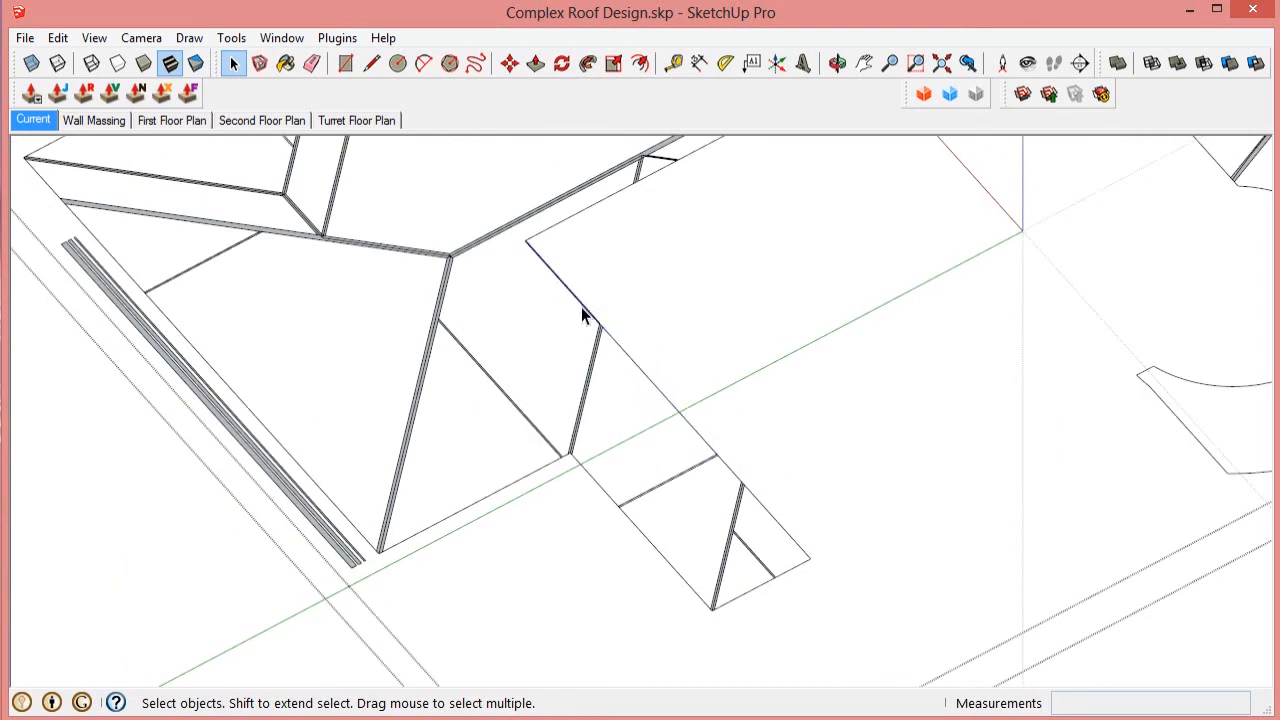
scroll(640, 383, "down", 2)
scroll(670, 392, "up", 5)
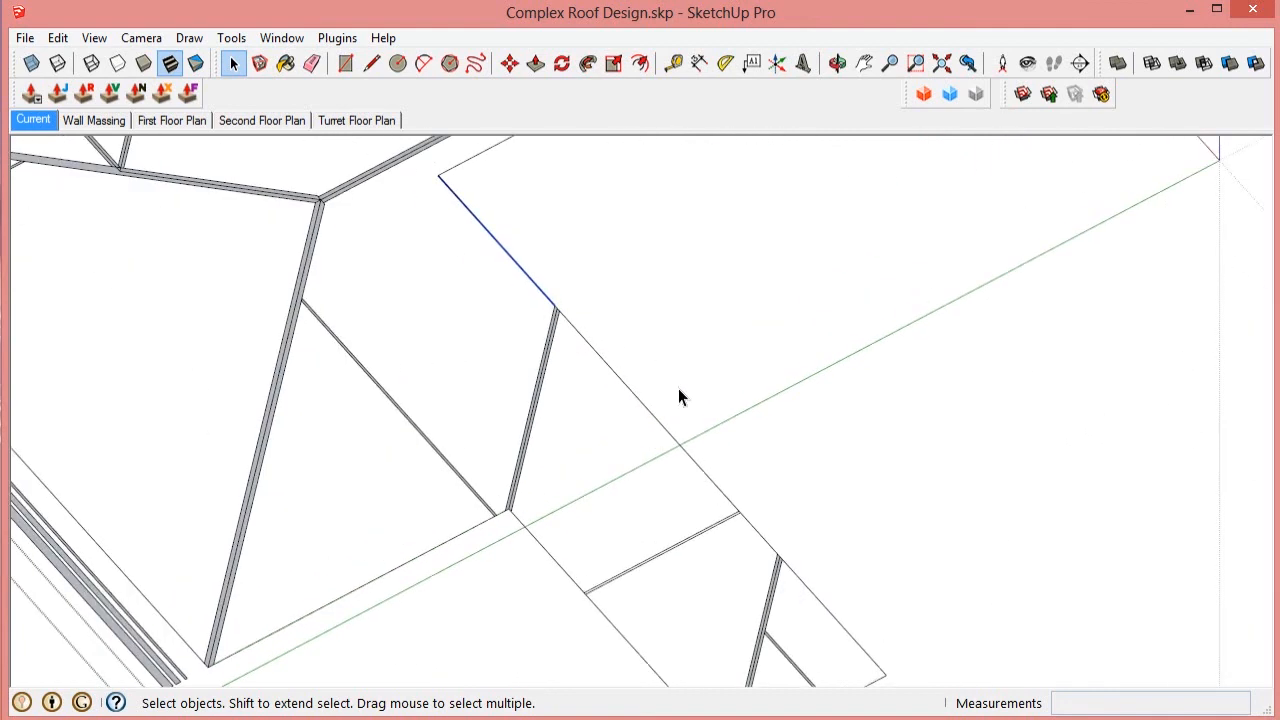
scroll(594, 400, "down", 3)
scroll(679, 412, "up", 4)
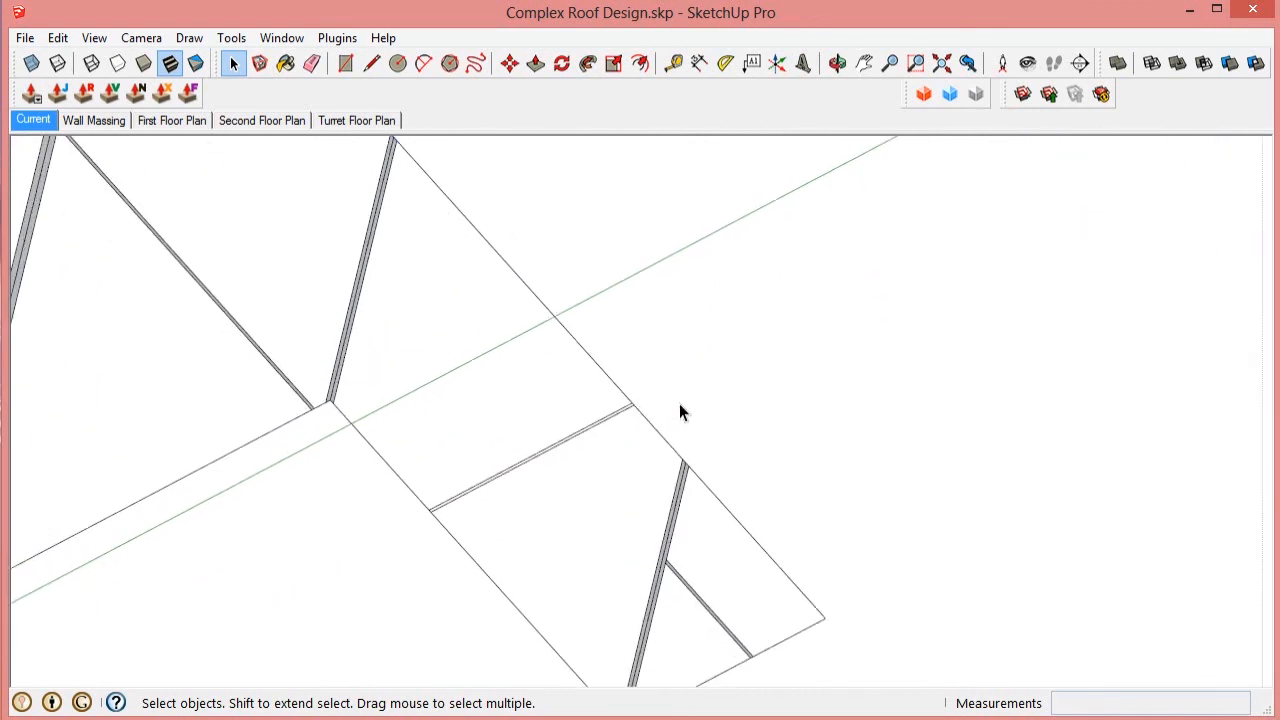
left_click(606, 371, "shift")
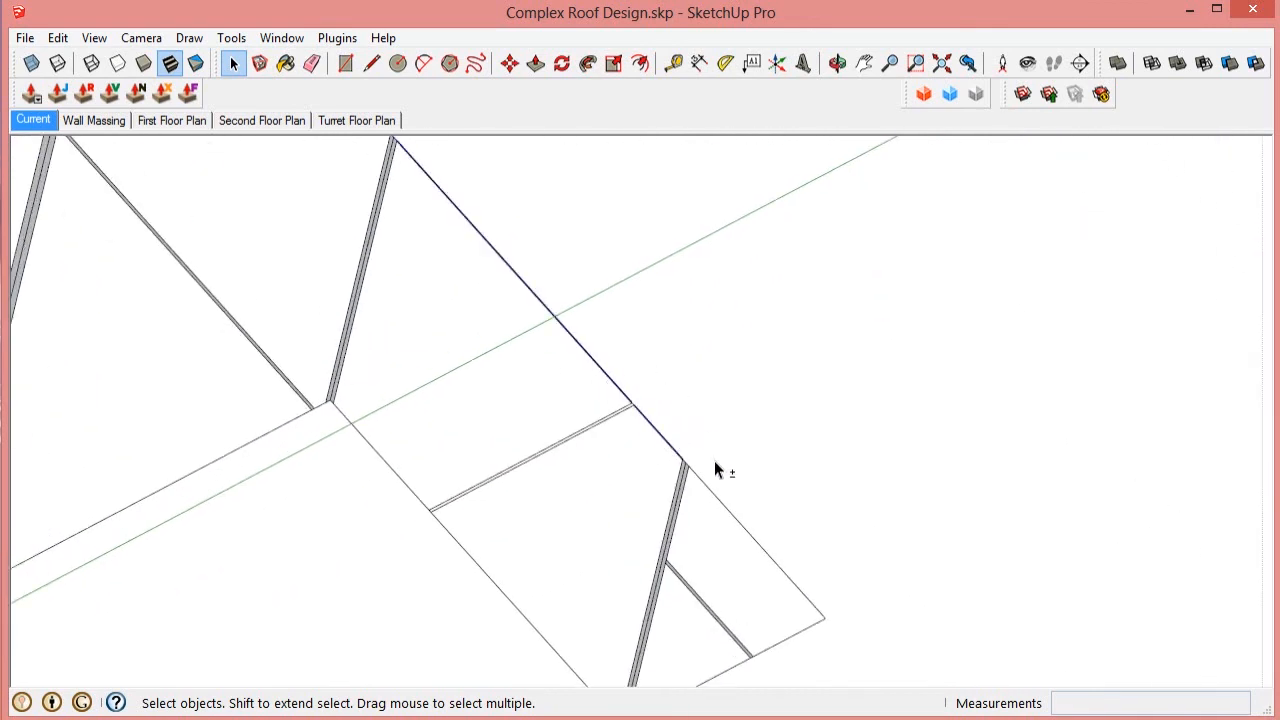
scroll(900, 560, "down", 2)
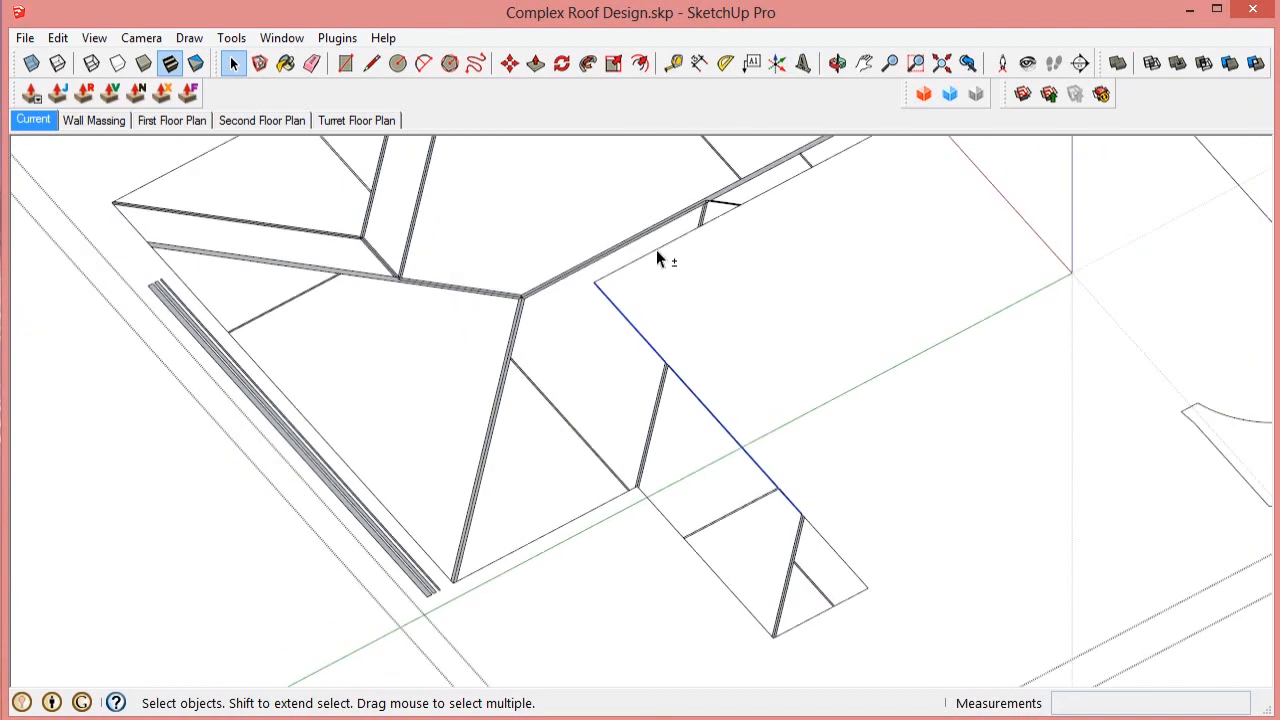
scroll(645, 262, "down", 2)
scroll(491, 421, "up", 4)
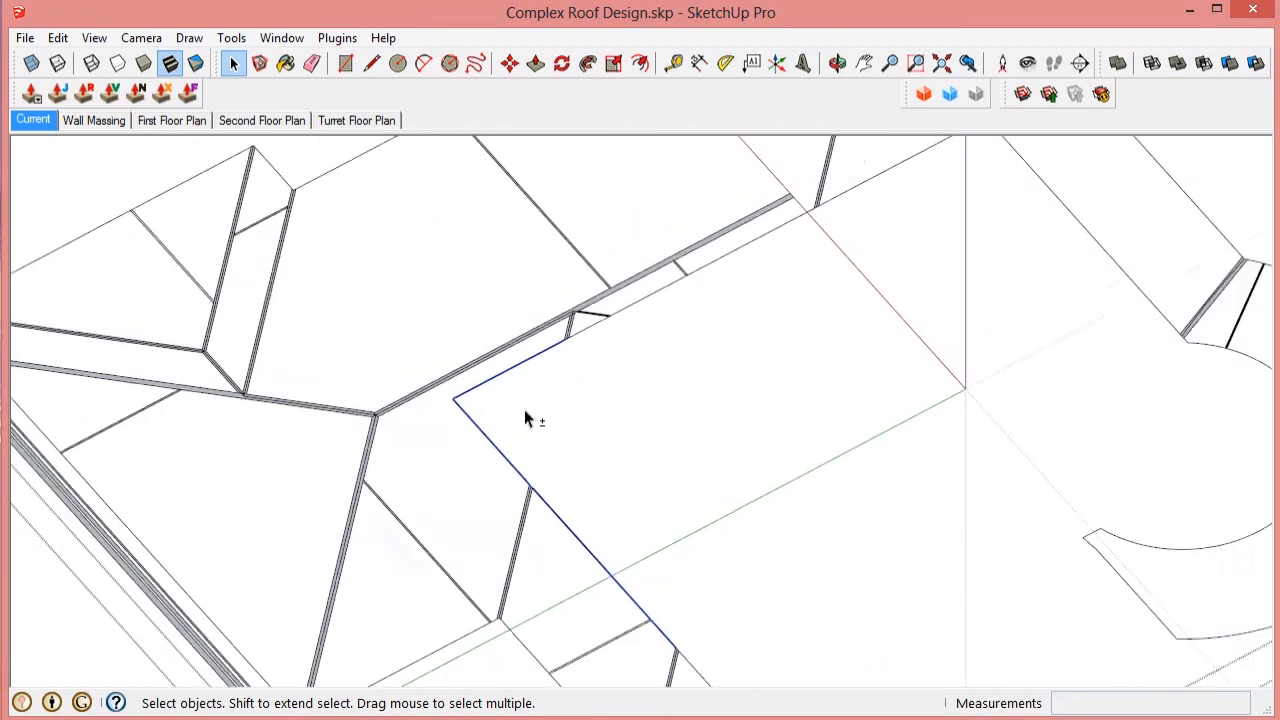
scroll(677, 294, "up", 3)
scroll(480, 440, "down", 3)
scroll(765, 222, "up", 3)
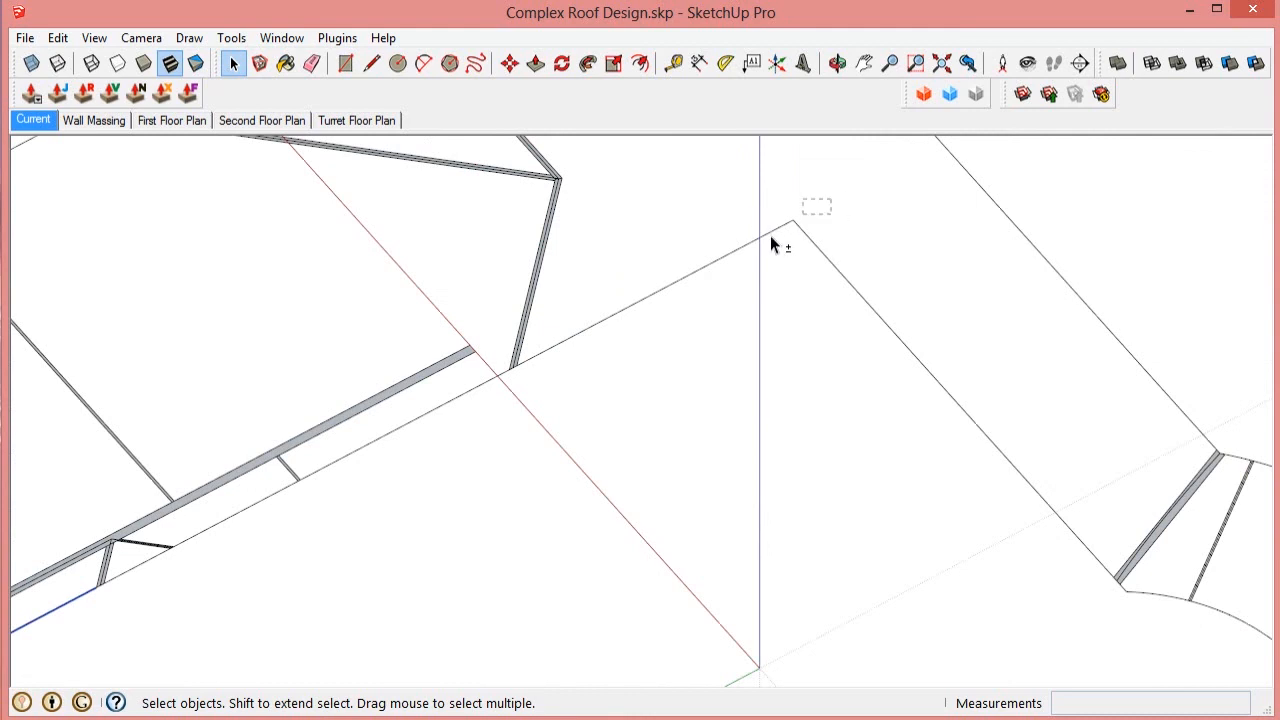
scroll(1049, 277, "down", 4)
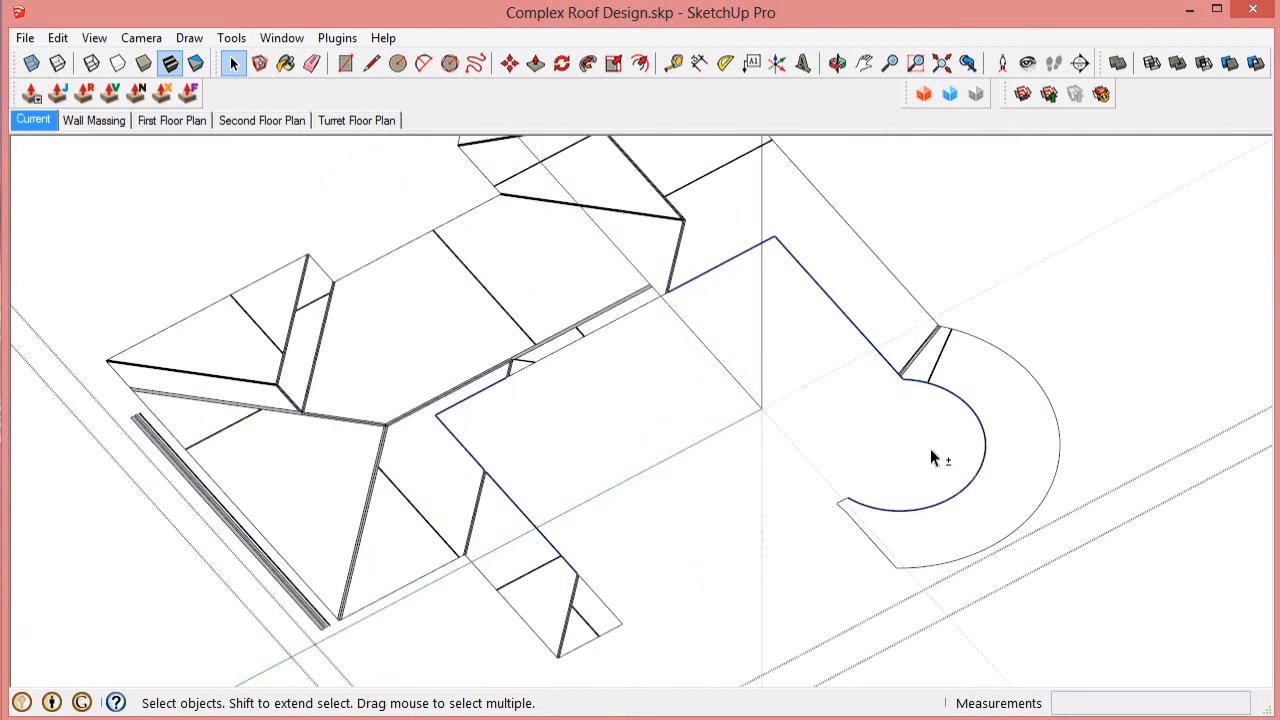
scroll(797, 201, "up", 3)
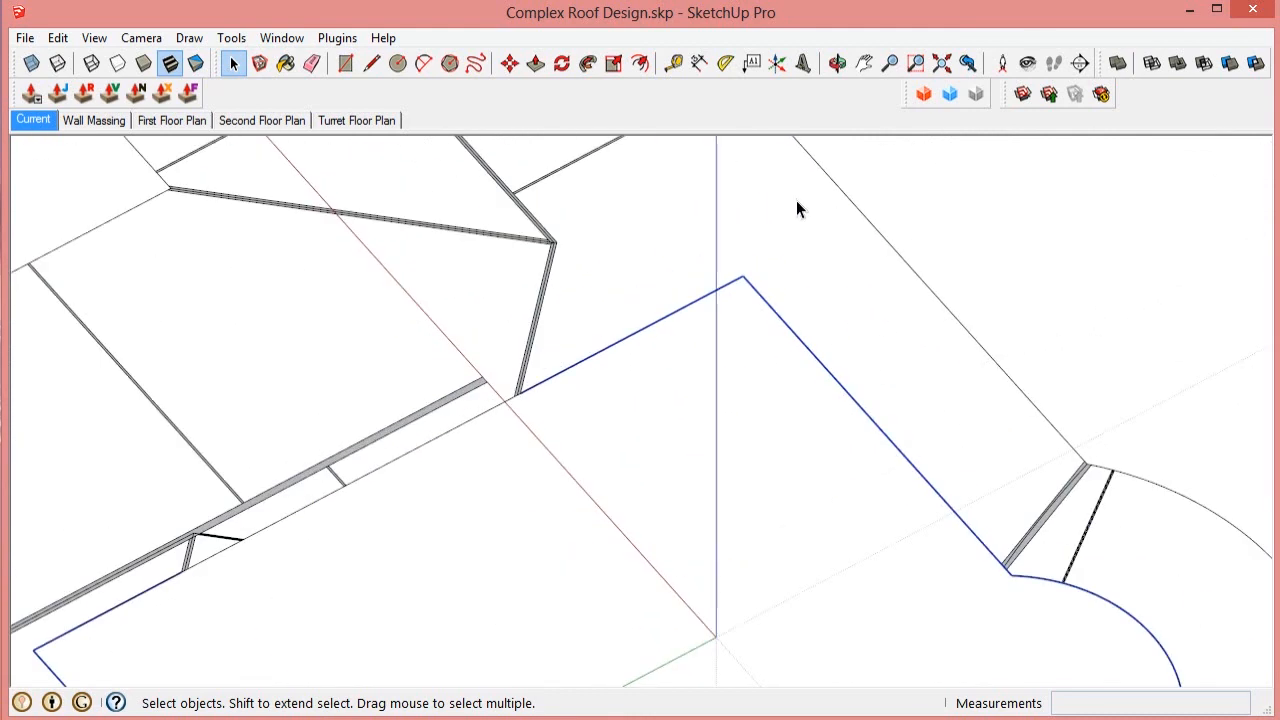
Step: Copy the selected inner eave edges to the empty area beside the roof plan, about 121' away
key("m")
scroll(760, 260, "up", 2)
left_click(720, 297)
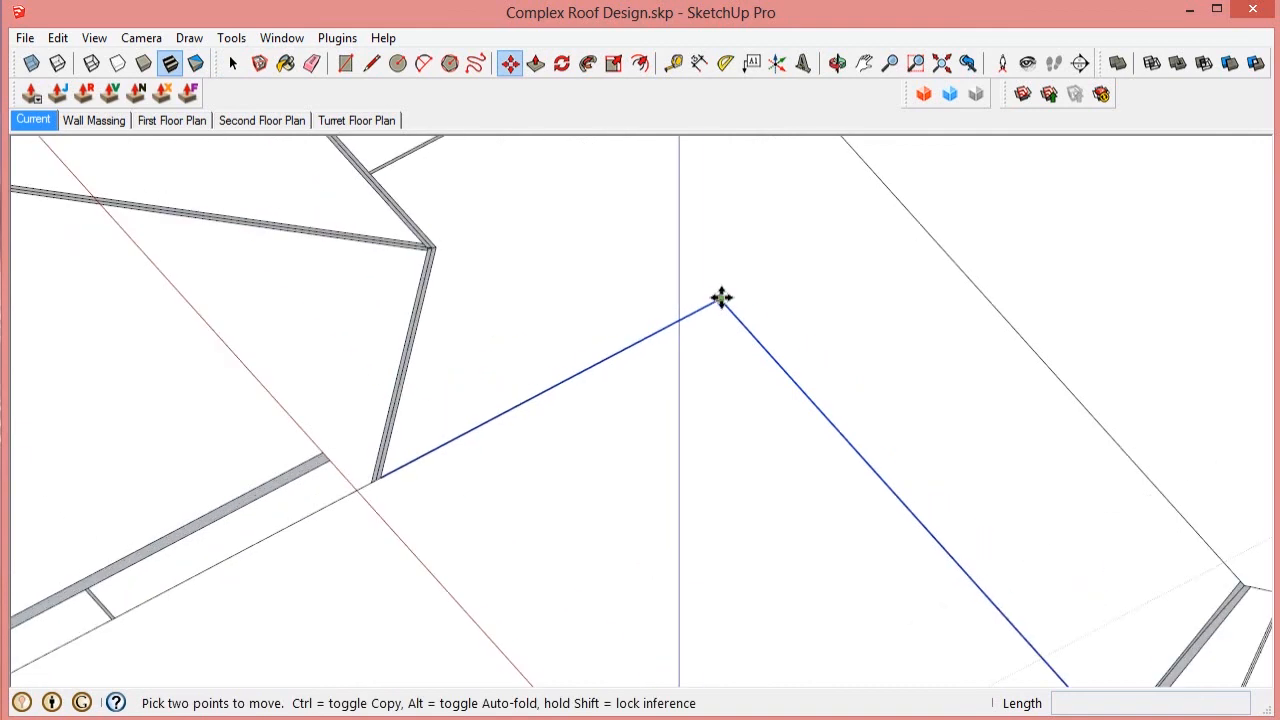
key("ctrl")
scroll(154, 165, "down", 5)
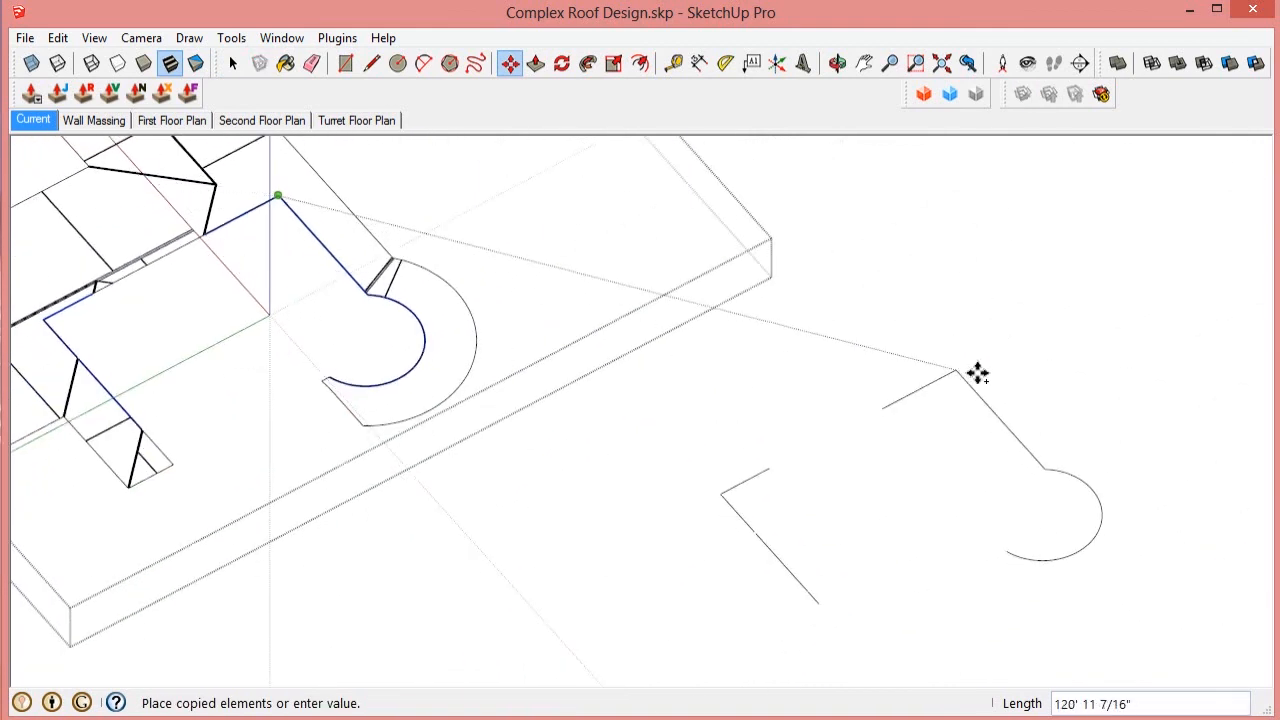
left_click(960, 362)
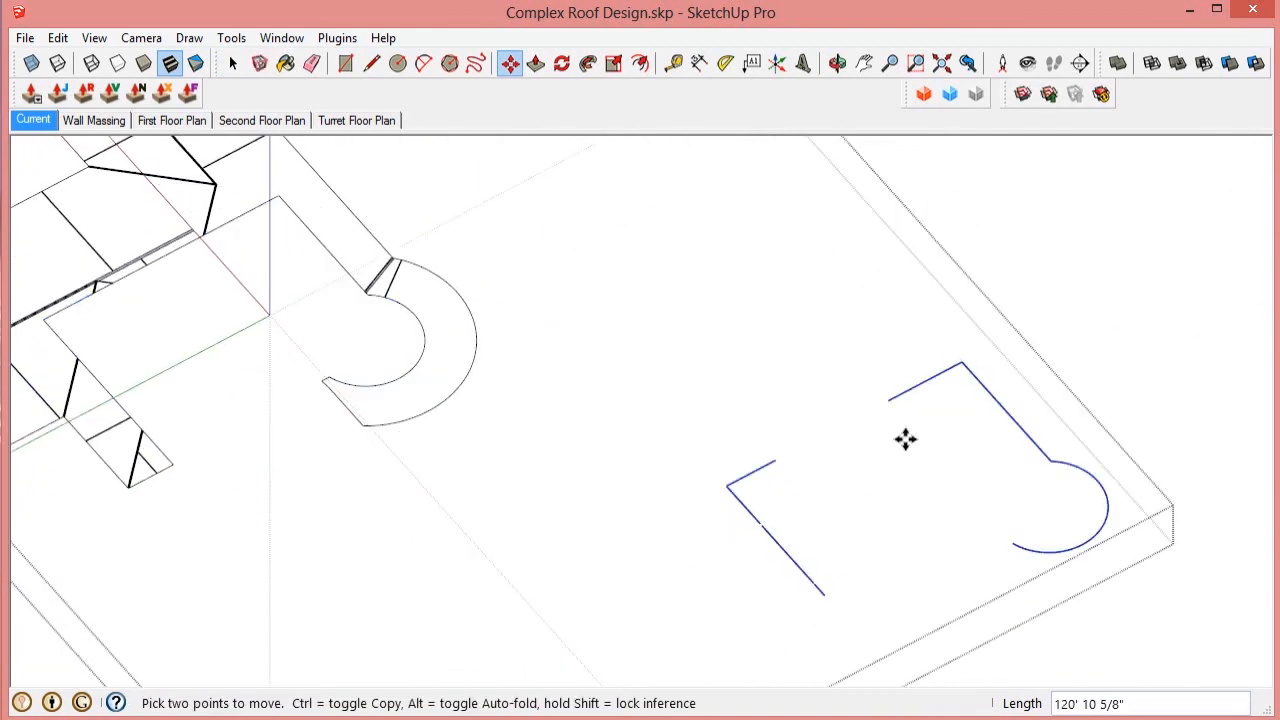
Step: Erase the two short end segments beside the gap in the copied outline and join its corners with one continuous line
scroll(934, 385, "up", 3)
scroll(934, 385, "up", 1)
key("e")
left_click(960, 345)
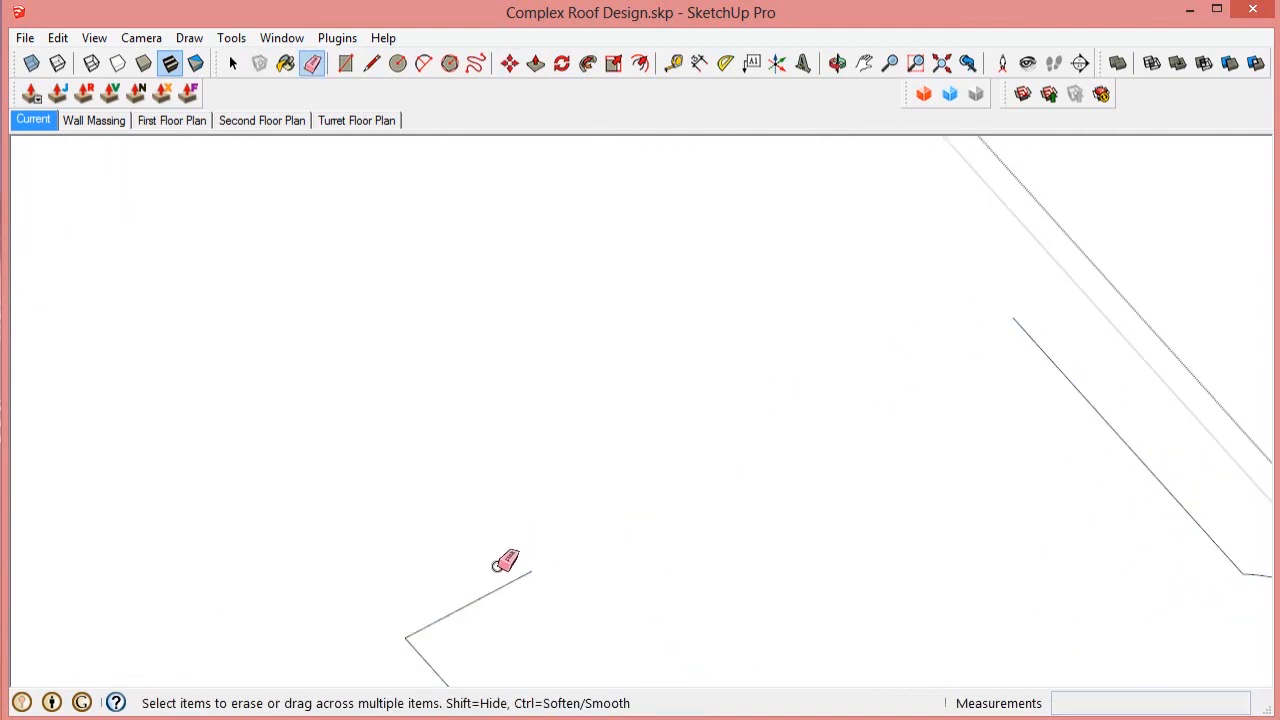
left_click_drag(495, 569, 486, 609)
key("l")
left_click(404, 637)
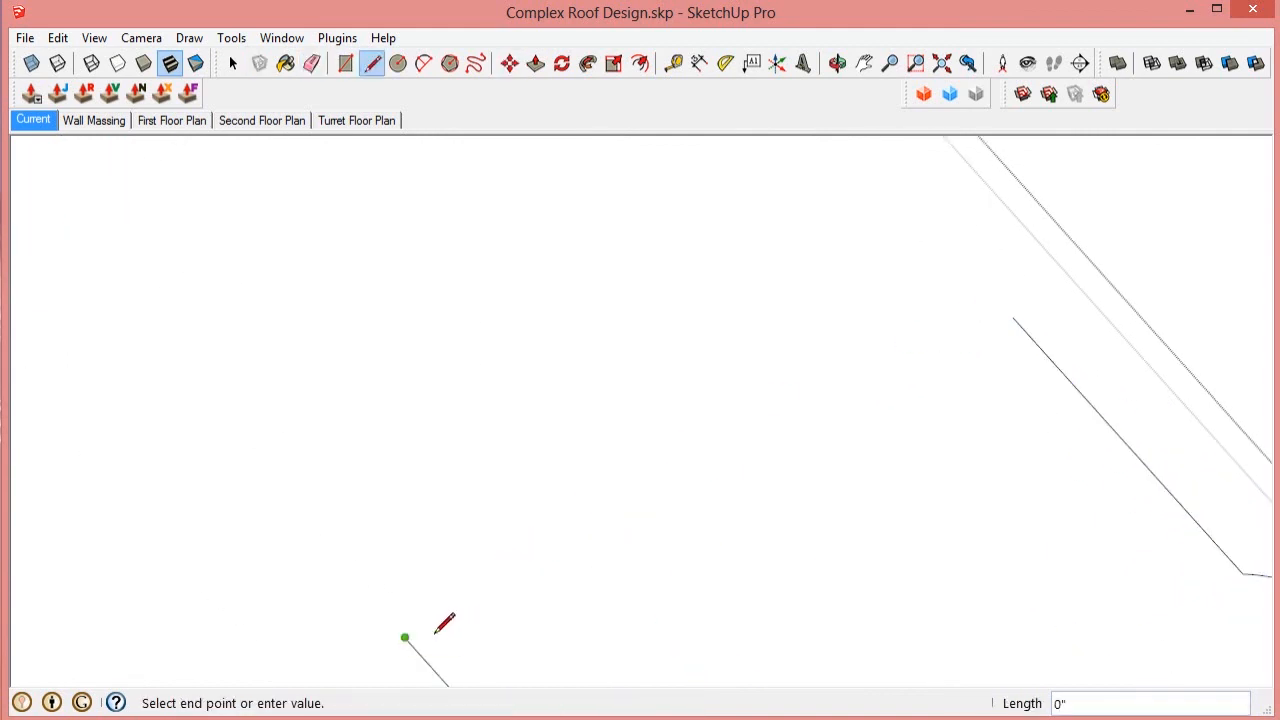
left_click(1012, 317)
scroll(1005, 300, "down", 2)
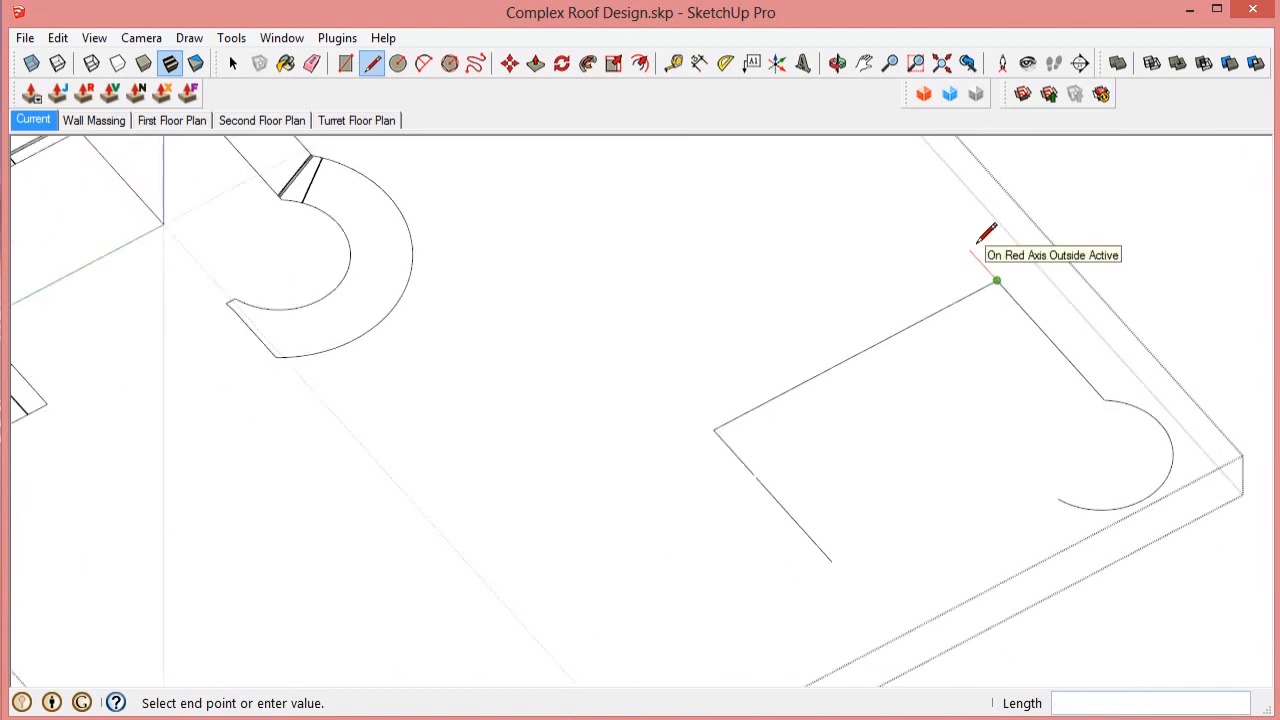
key("space")
Step: Erase the broken segments of the copied outline's narrow-wing side and redraw it from the corner along the red axis, about 29' 3" long
scroll(810, 585, "up", 3)
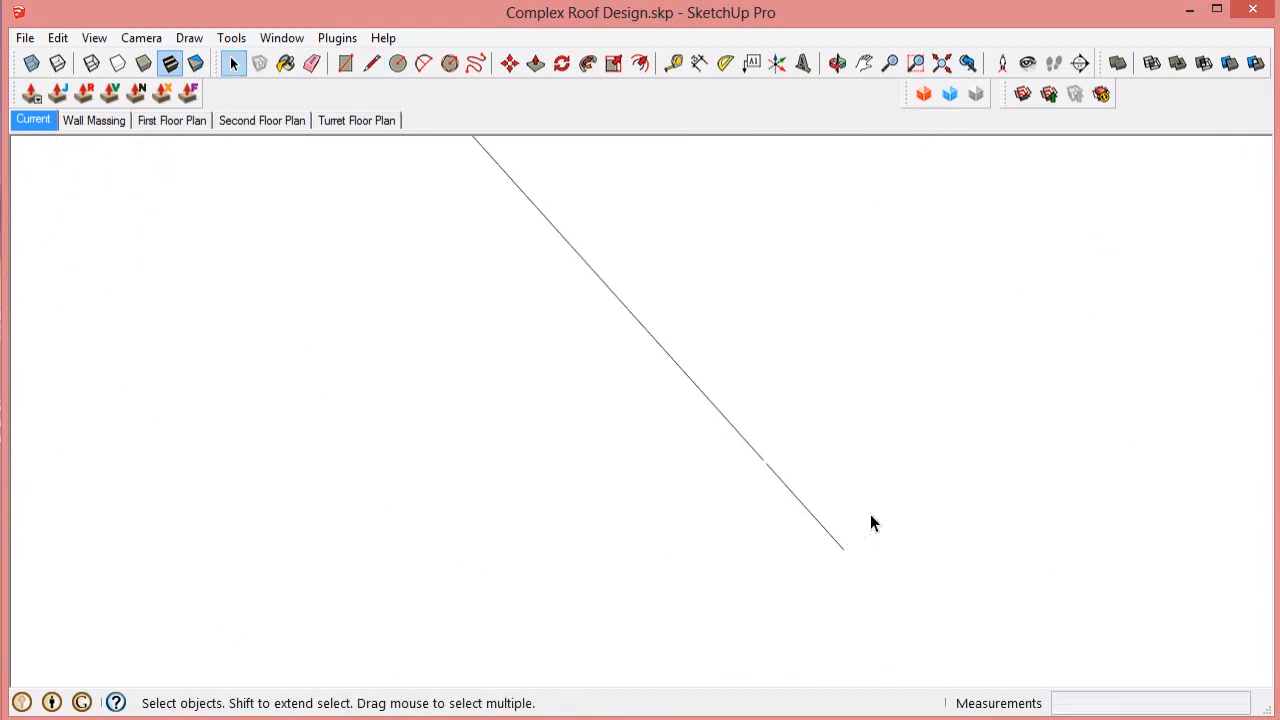
scroll(1095, 478, "down", 3)
scroll(958, 434, "up", 3)
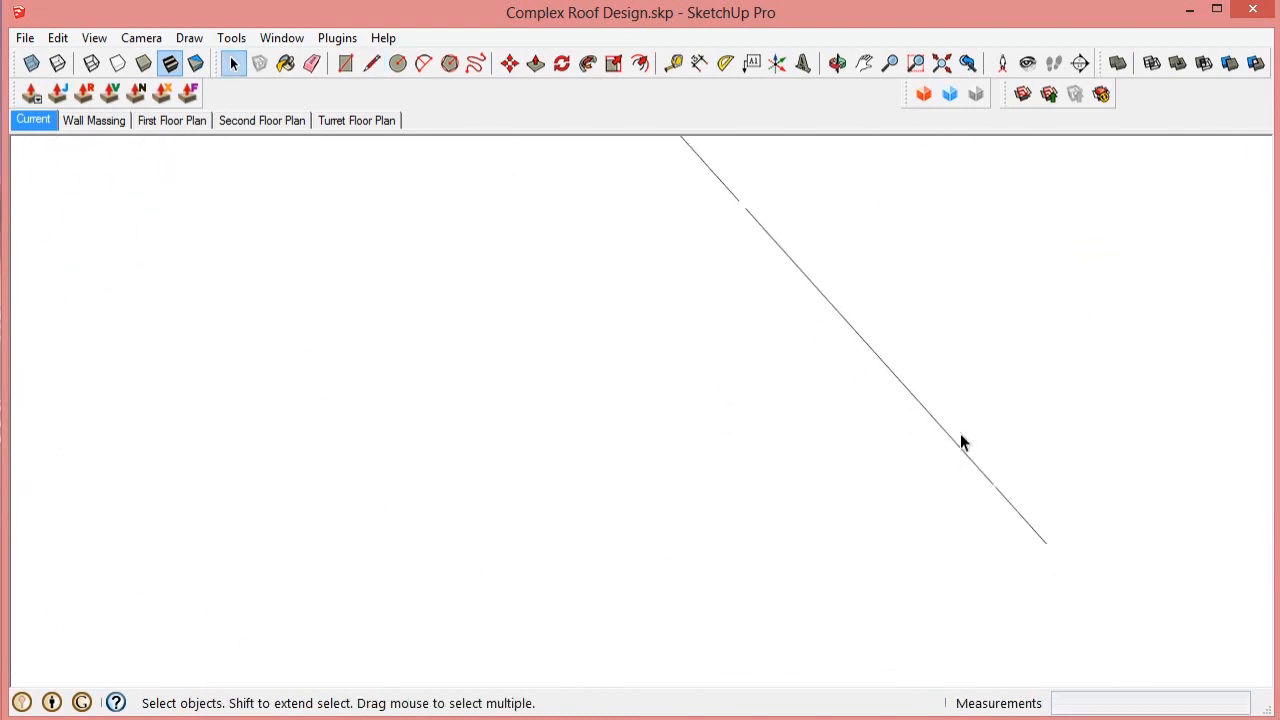
key("e")
left_click(963, 455)
scroll(991, 430, "down", 3)
left_click_drag(883, 262, 826, 310)
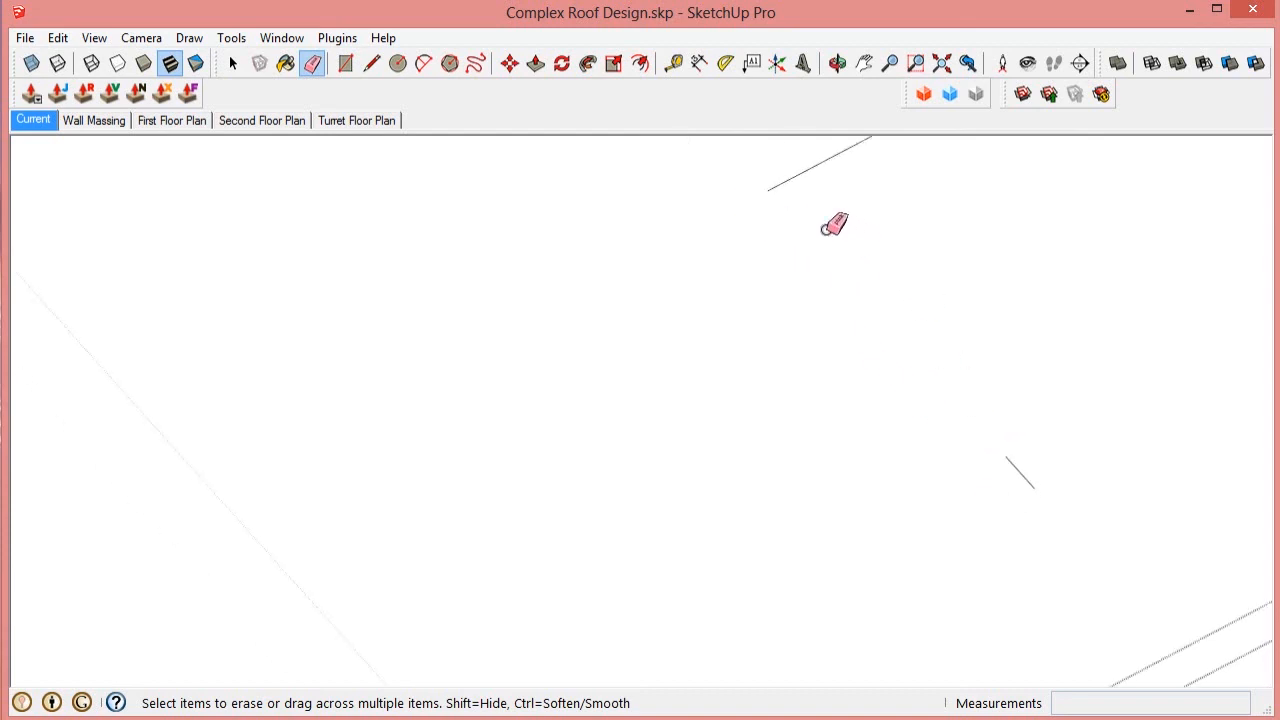
key("l")
scroll(760, 160, "up", 1)
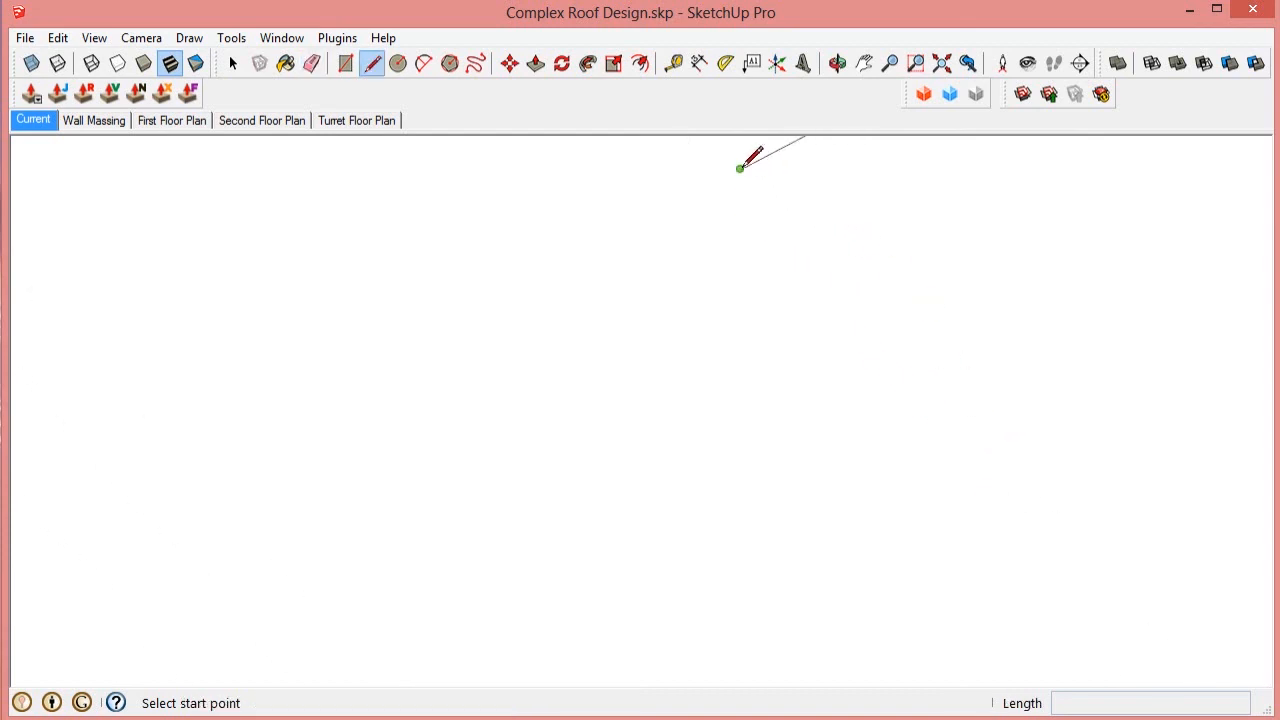
left_click(729, 164)
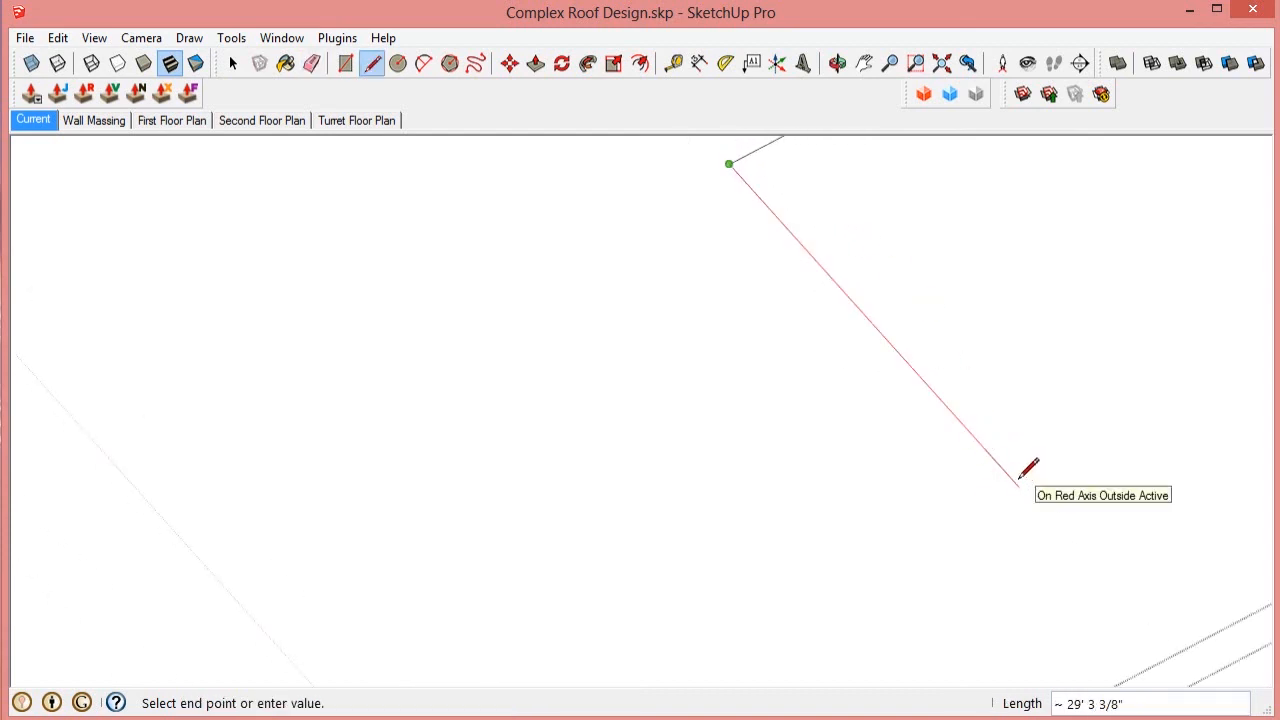
left_click(1016, 483)
key("space")
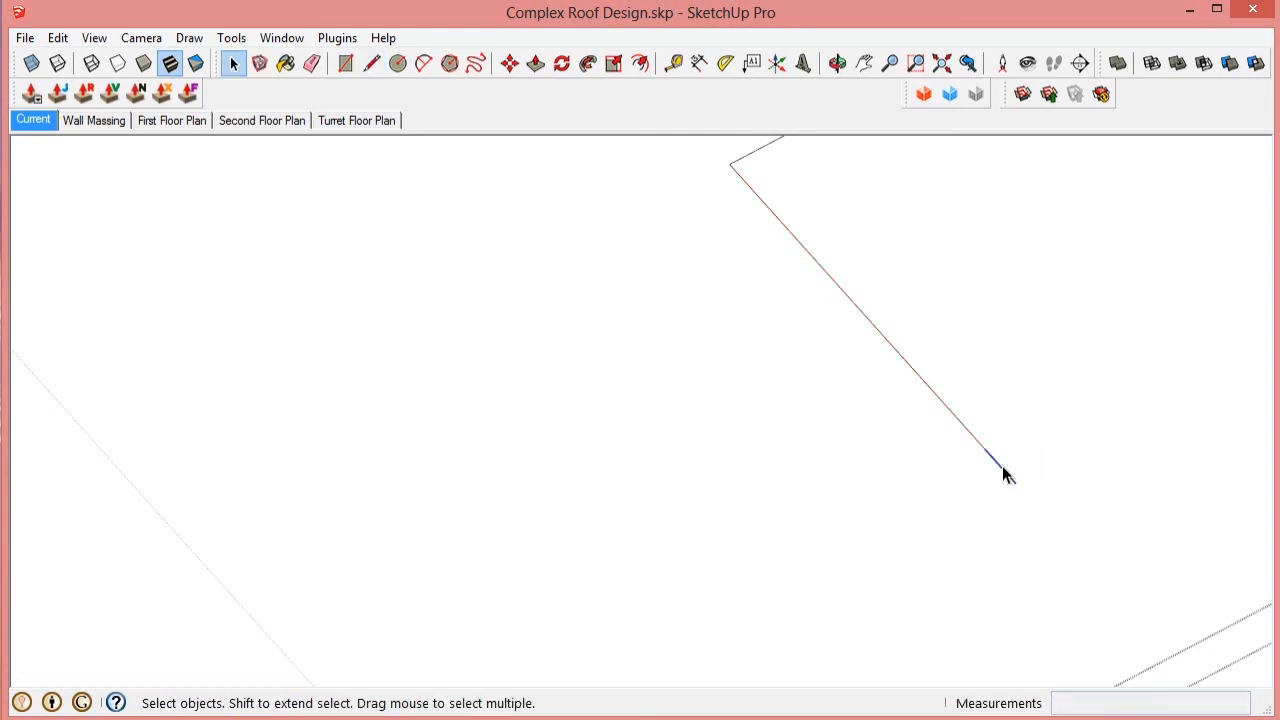
Step: Merge the two collinear segments of the copied outline's narrow-wing side into one continuous edge
scroll(1000, 462, "up", 2)
scroll(969, 449, "down", 3)
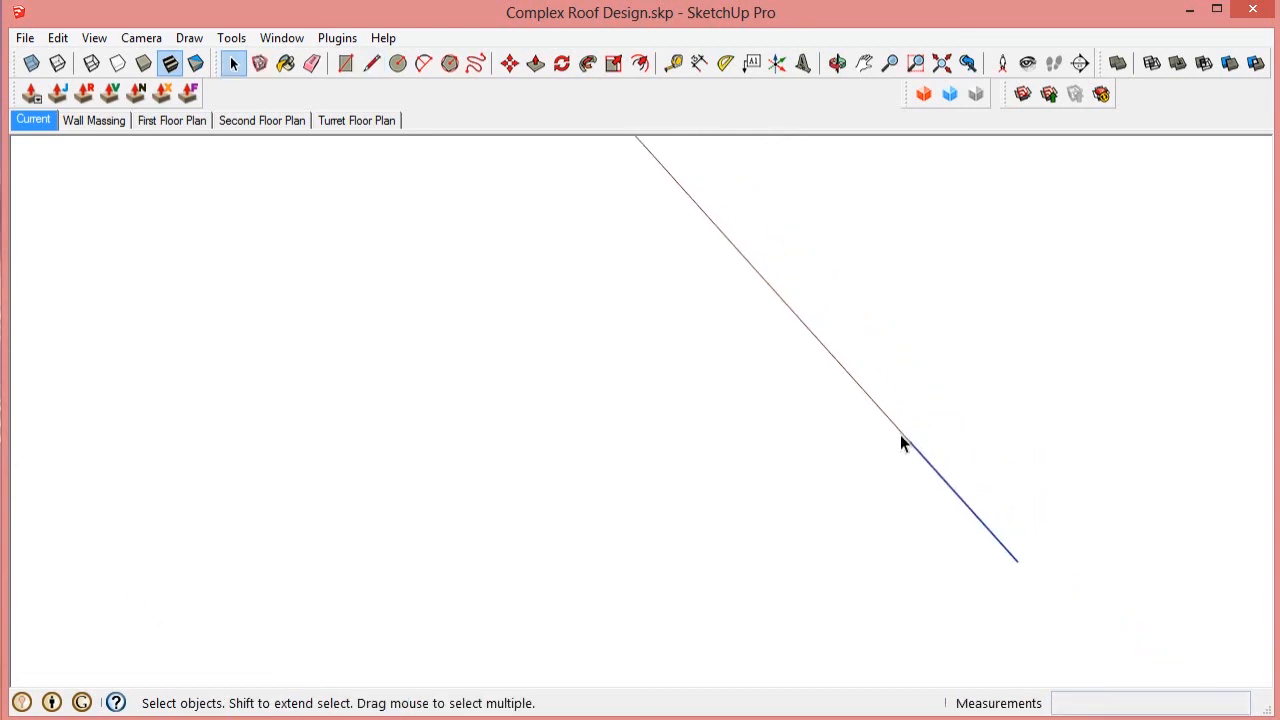
scroll(938, 461, "up", 1)
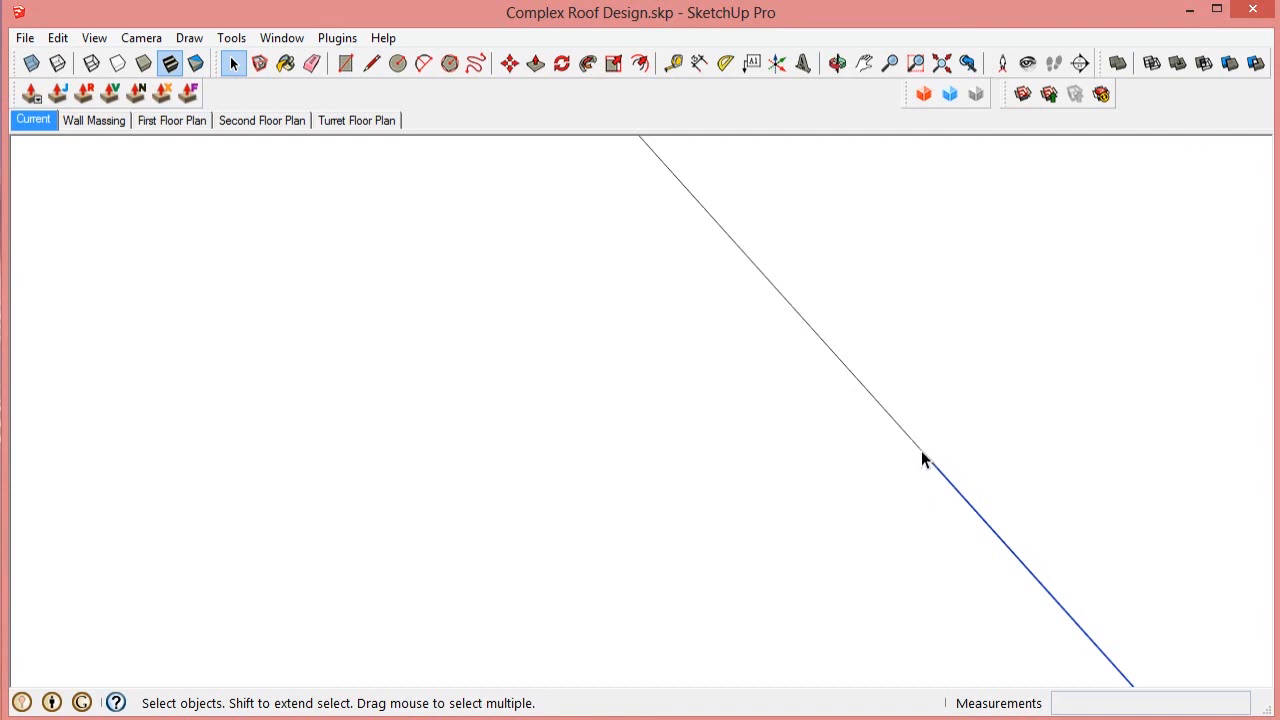
left_click(916, 444, "shift")
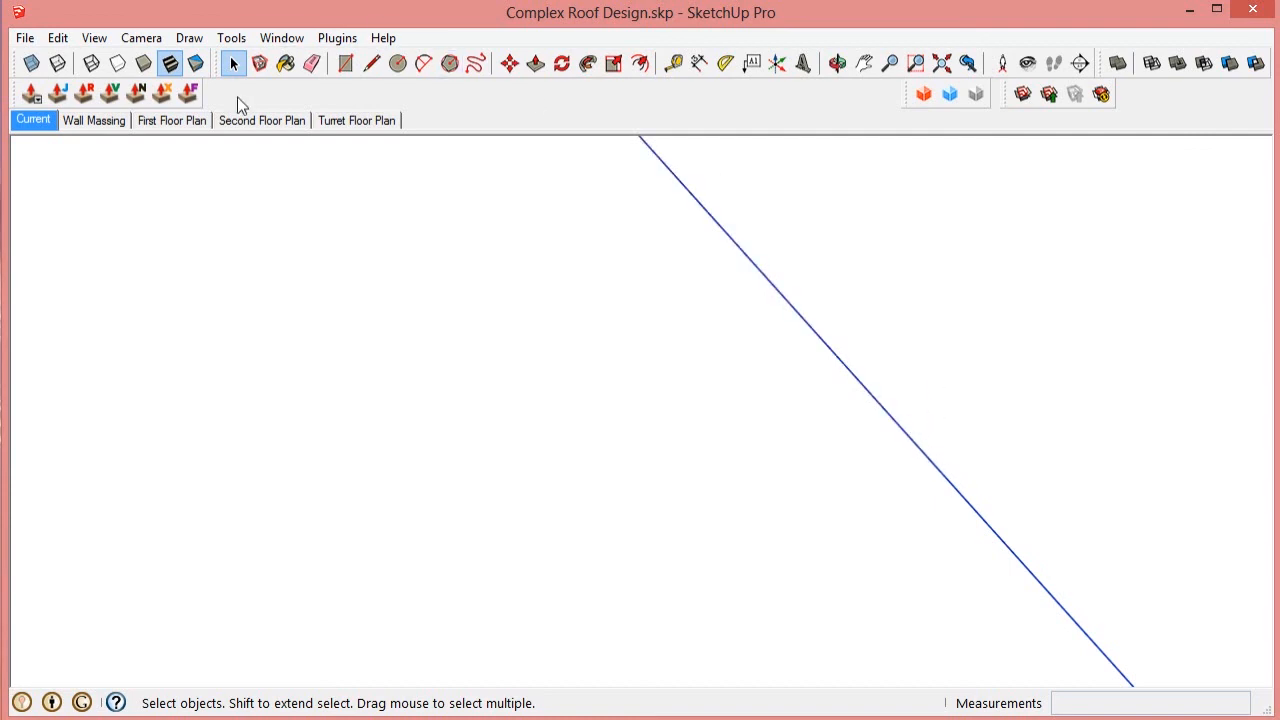
left_click(233, 39)
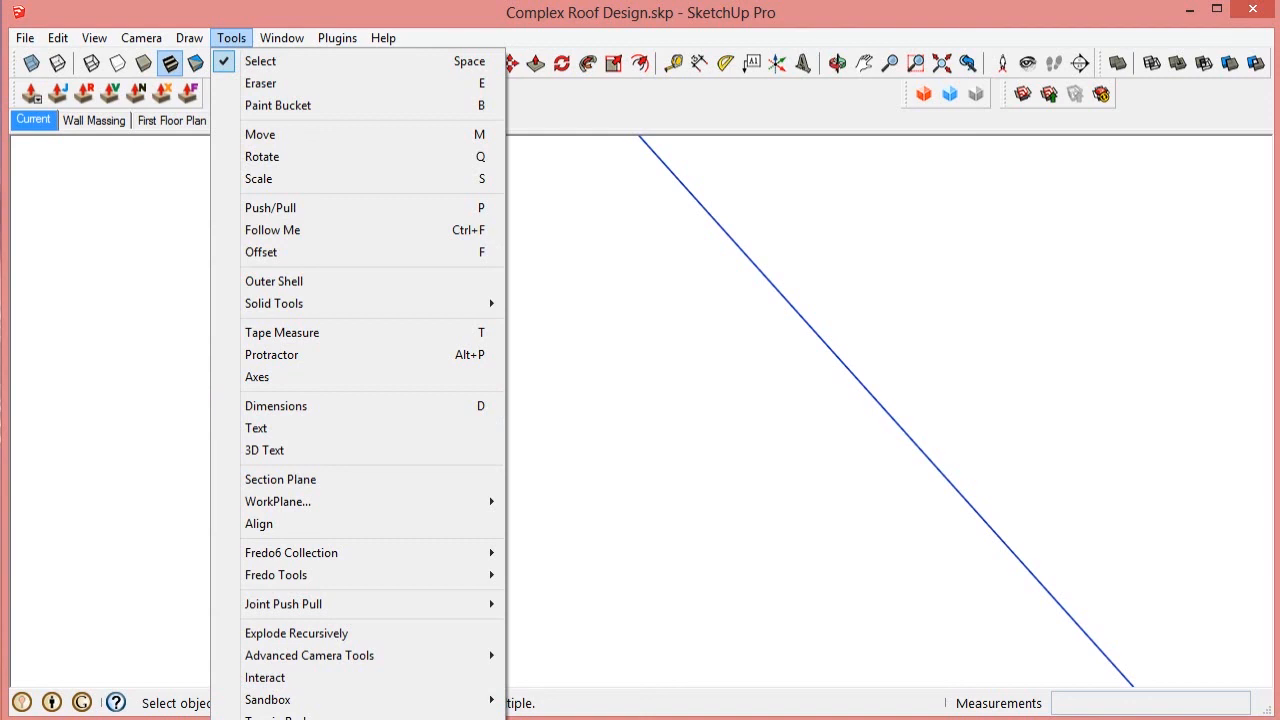
left_click(806, 529)
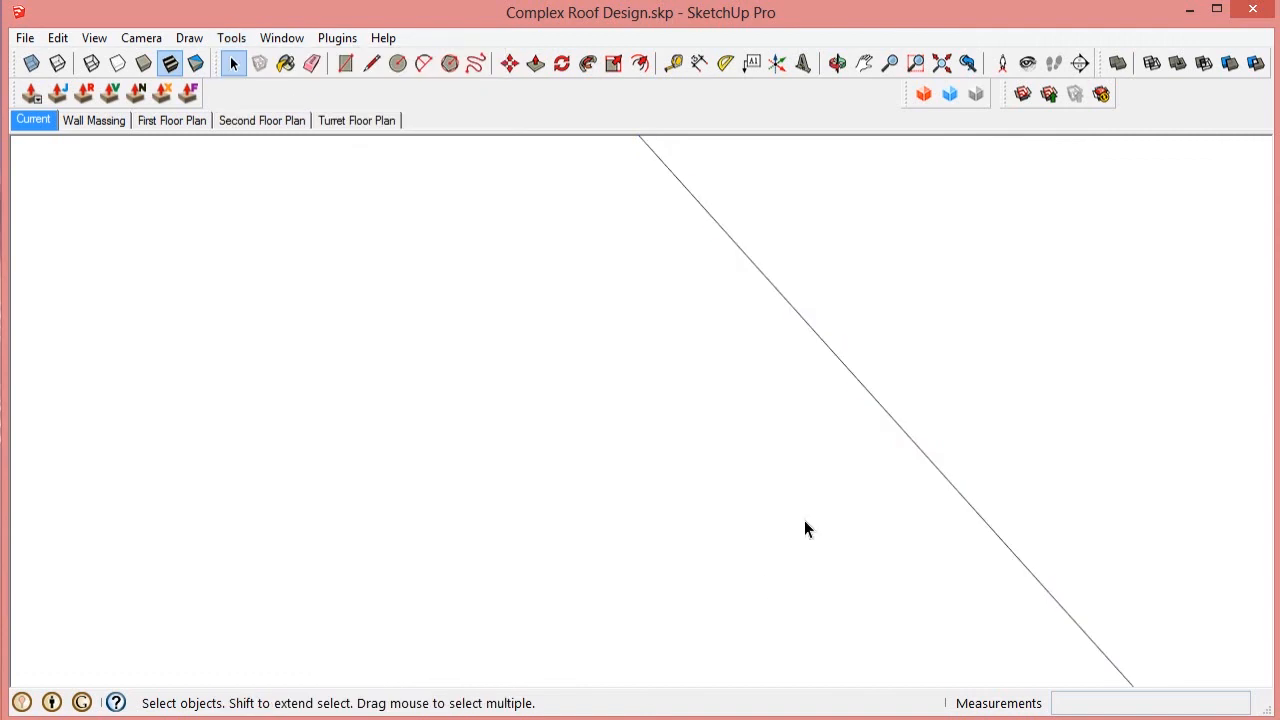
left_click(902, 432)
scroll(862, 387, "down", 5)
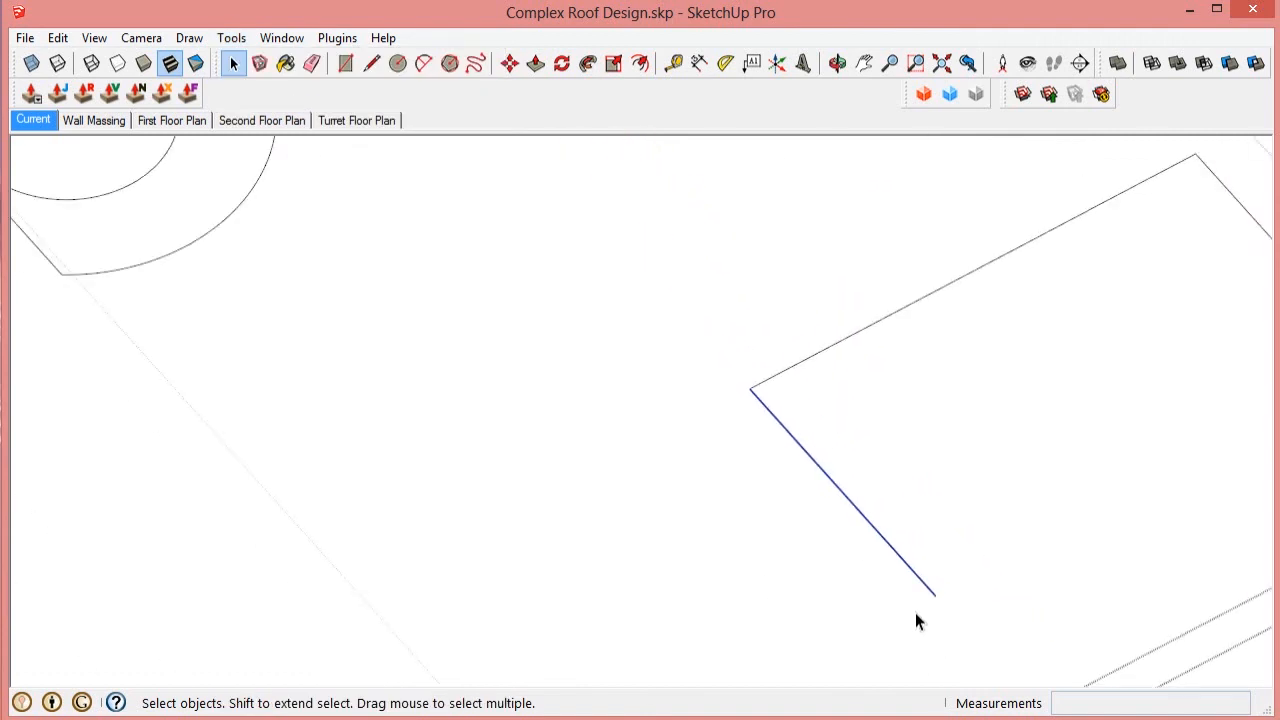
scroll(915, 612, "down", 10)
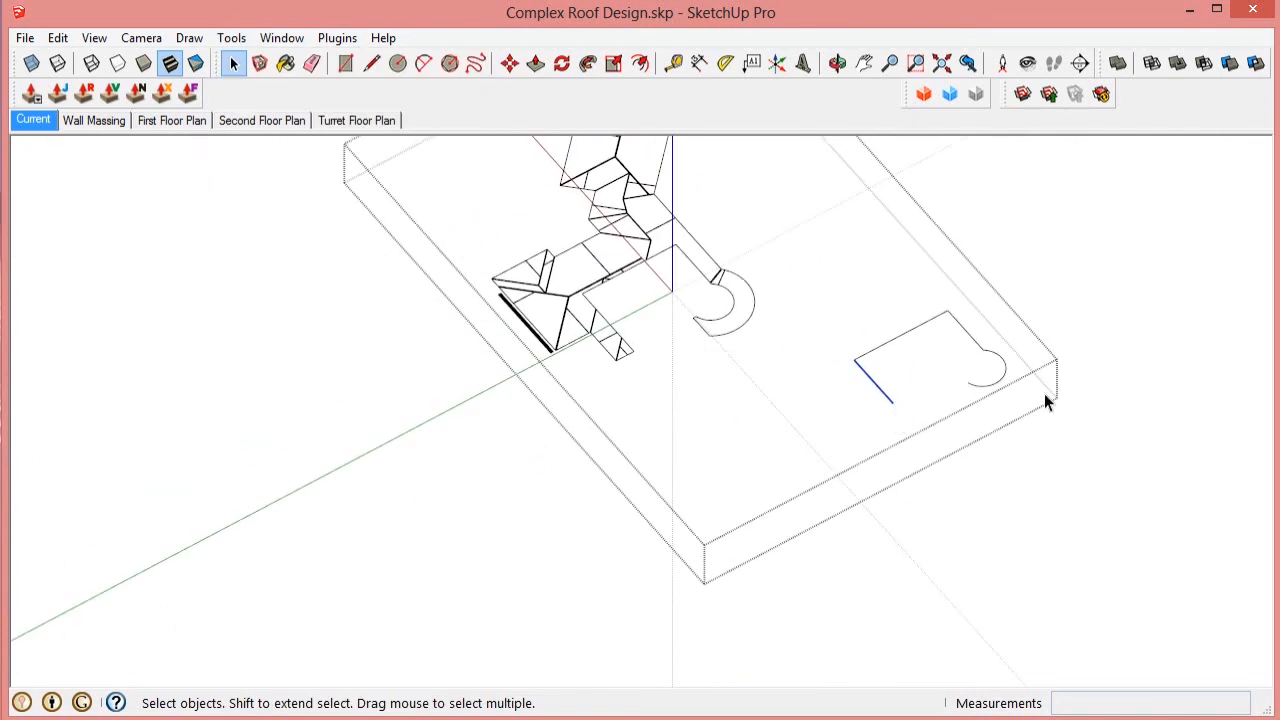
Step: Select the entire copied courtyard outline, including both straight corners and the inner arc
scroll(874, 355, "up", 5)
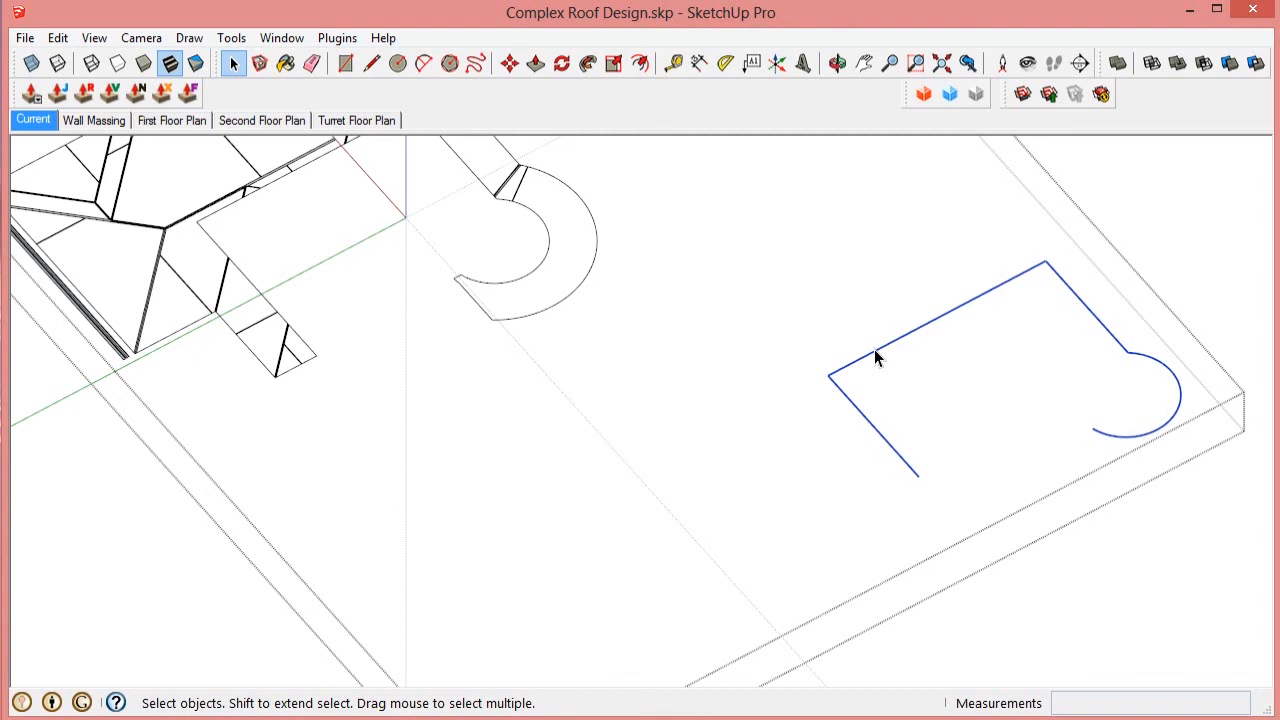
left_click(874, 349)
scroll(874, 350, "up", 4)
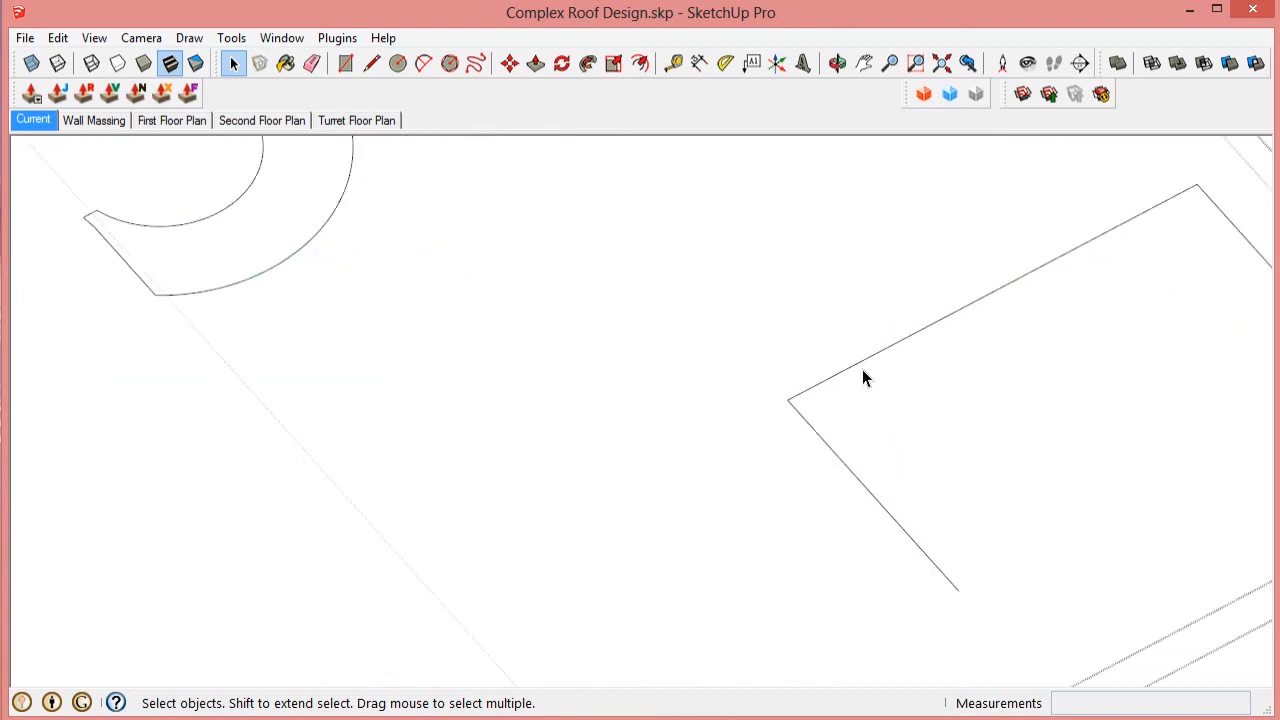
triple_click(854, 368)
scroll(640, 335, "down", 4)
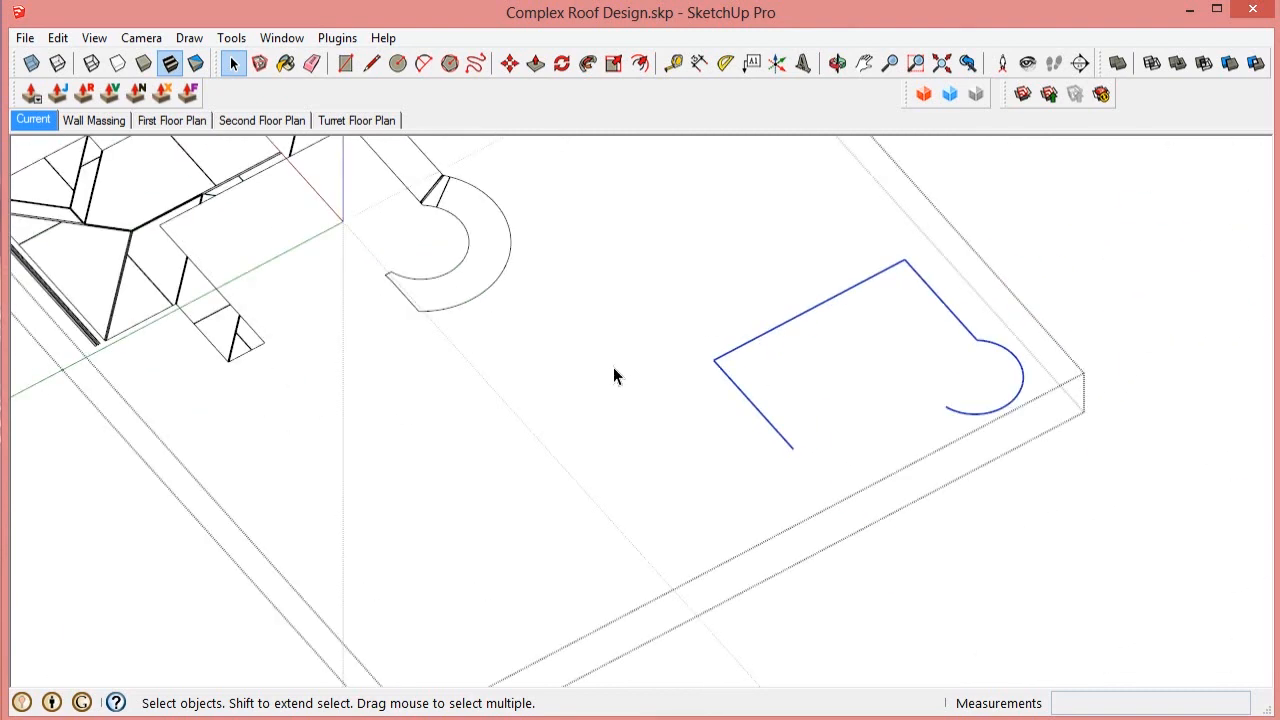
scroll(611, 140, "up", 1)
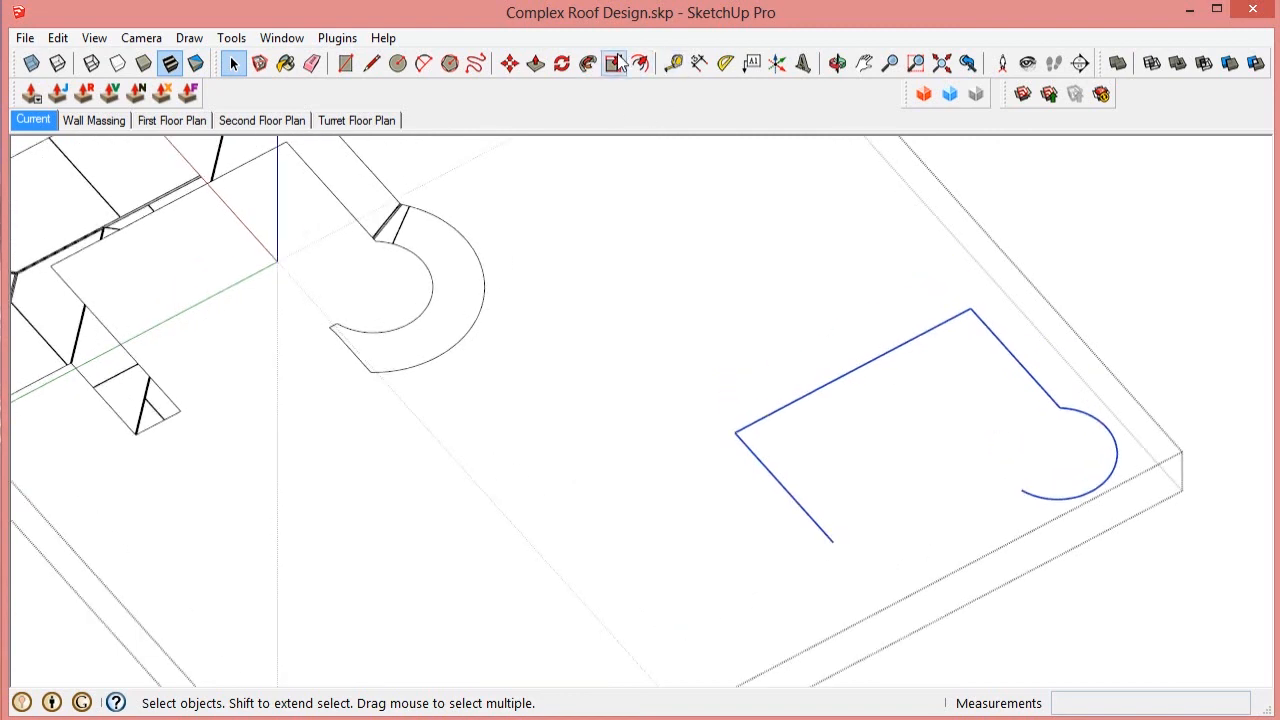
Step: Offset the selected courtyard outline outward by 1.5"
left_click(641, 63)
scroll(760, 294, "down", 2)
scroll(760, 371, "up", 3)
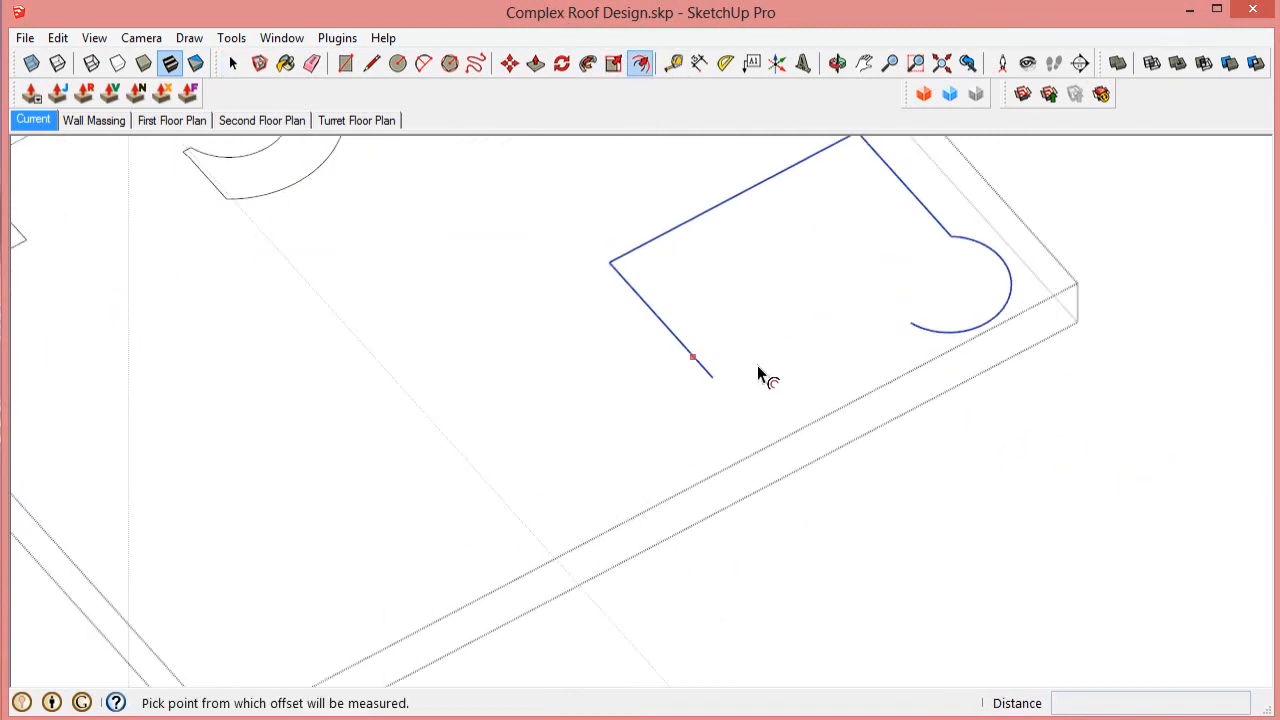
left_click(709, 381)
left_click(709, 382)
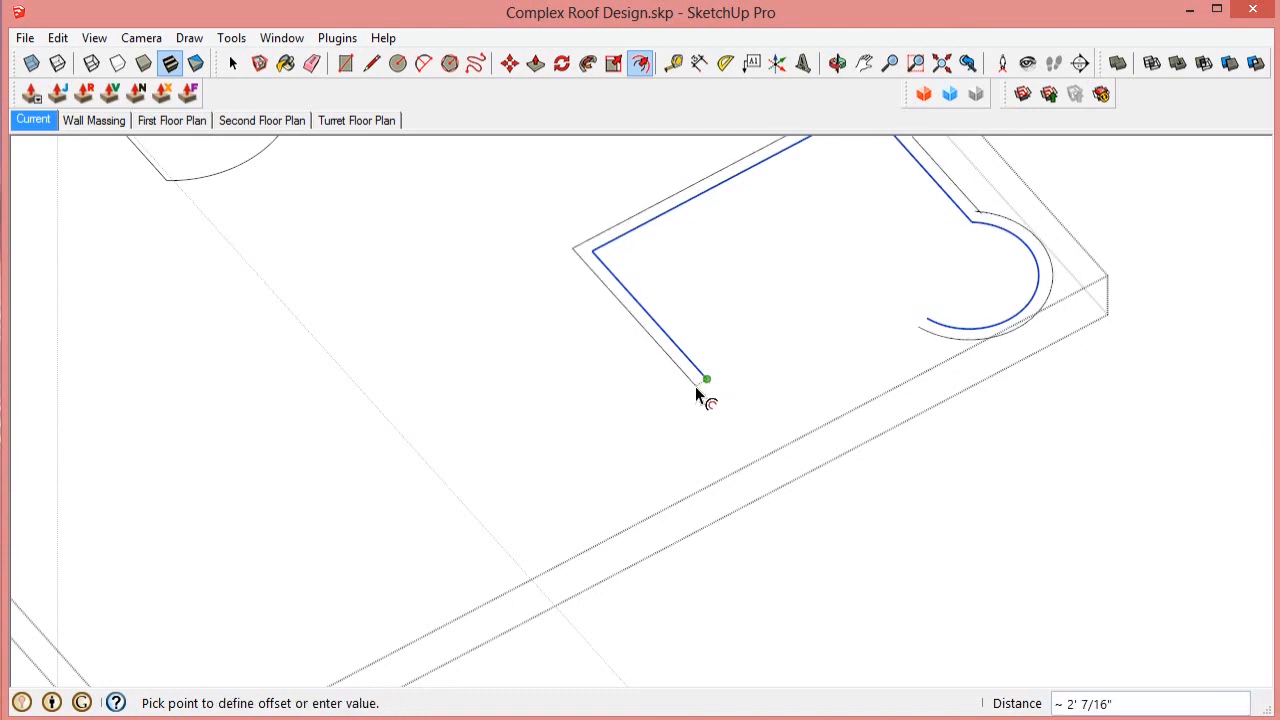
key("Escape")
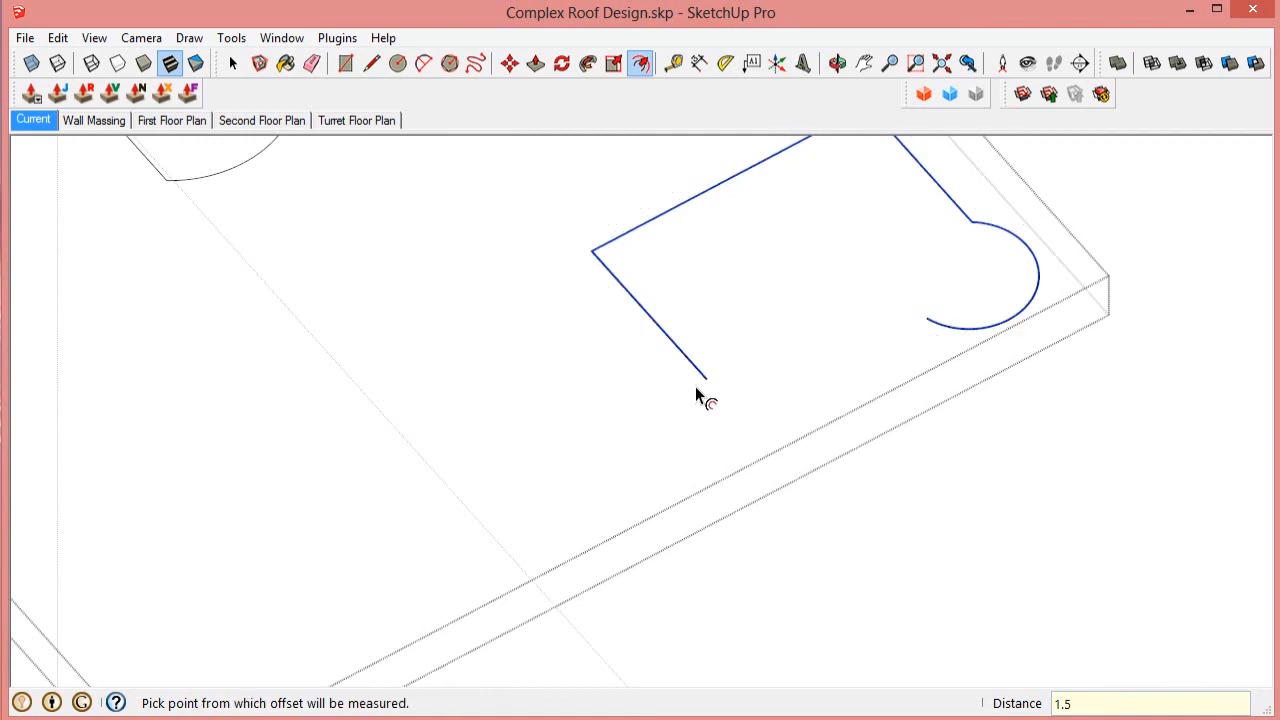
scroll(706, 398, "up", 5)
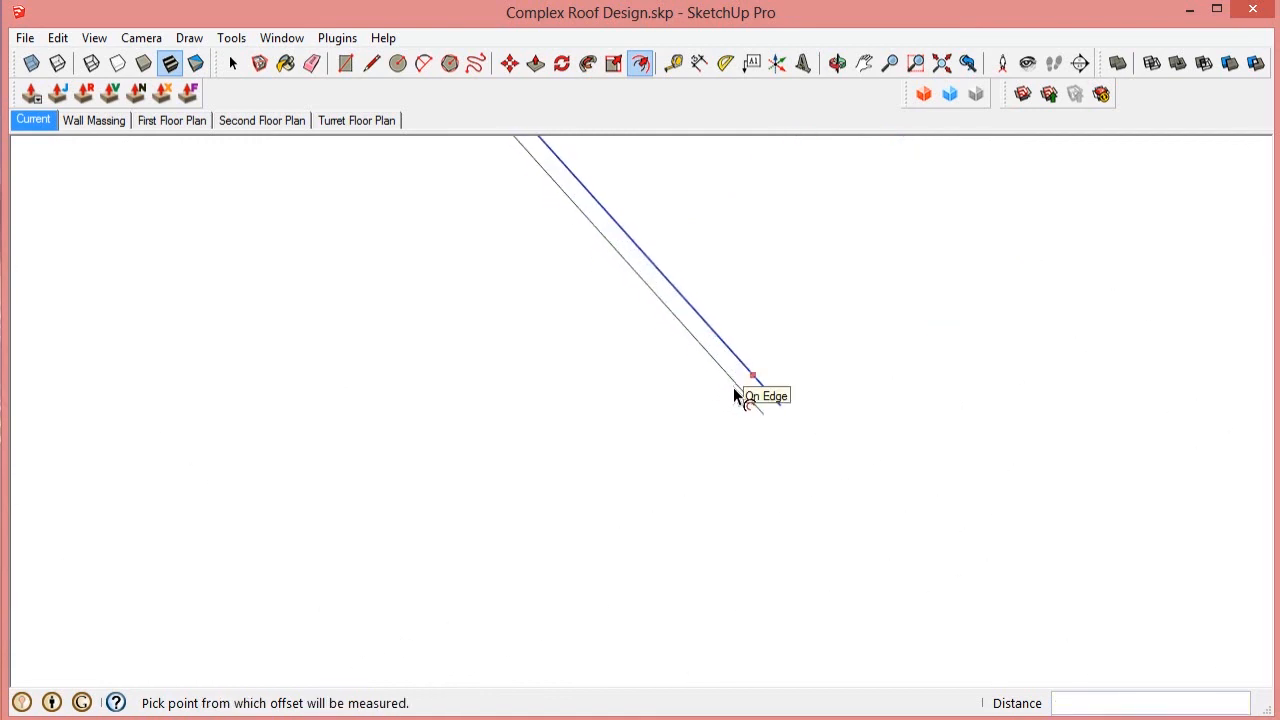
Step: Close the strip at the narrow-wing end with a short line joining the original and offset edges
key("l")
scroll(750, 385, "up", 2)
left_click(772, 415)
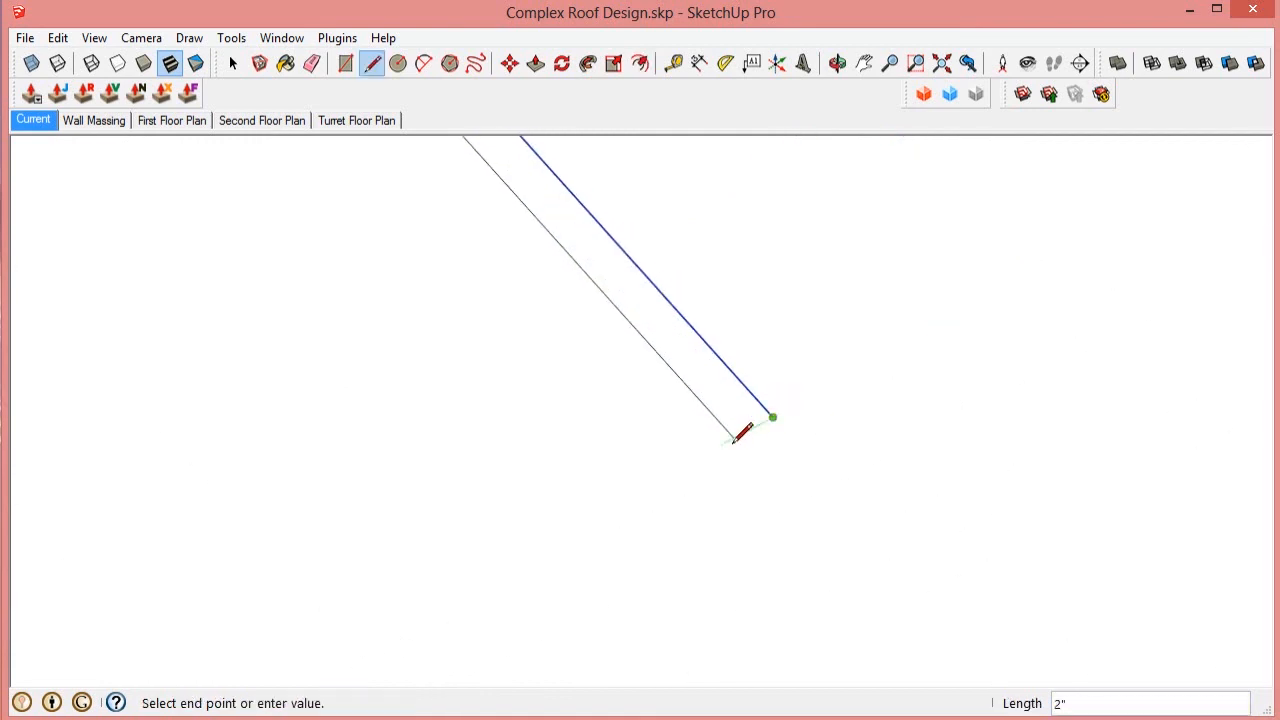
left_click(734, 437)
key("space")
scroll(503, 510, "down", 10)
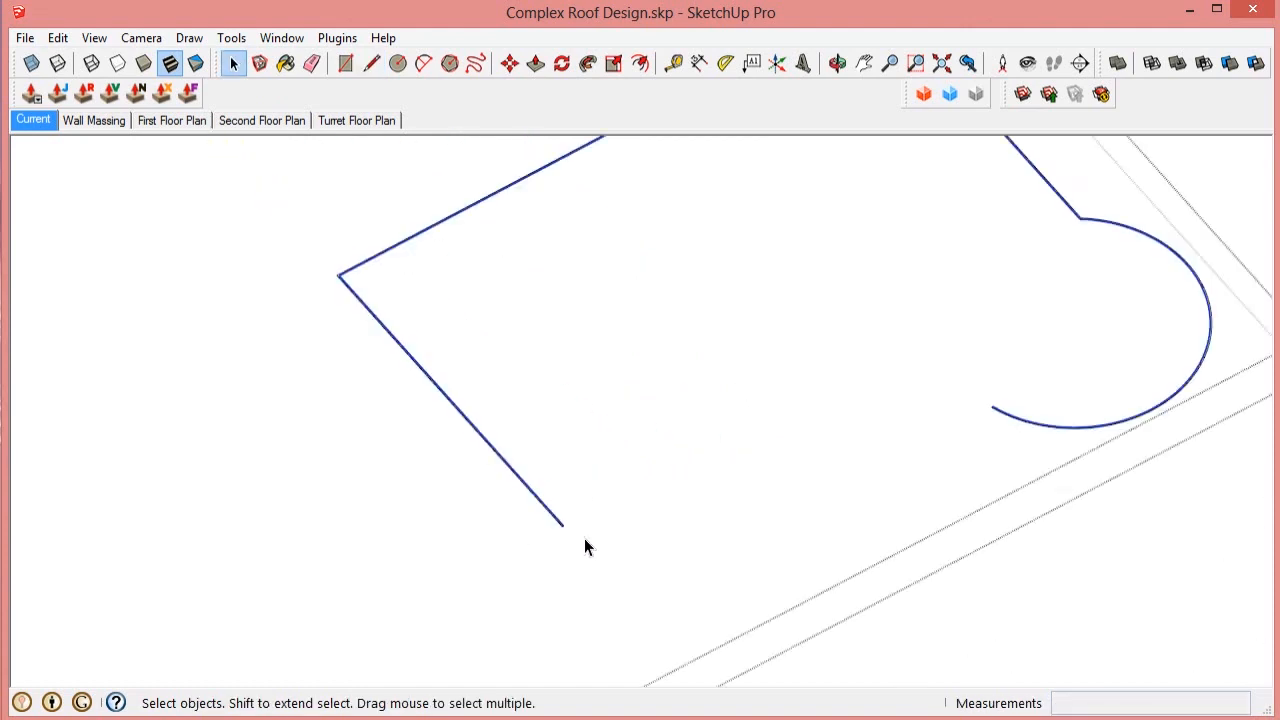
Step: Draw a line along the green axis from the free end of the original arc, extending beyond the offset arc
scroll(875, 464, "up", 10)
key("l")
left_click(728, 343)
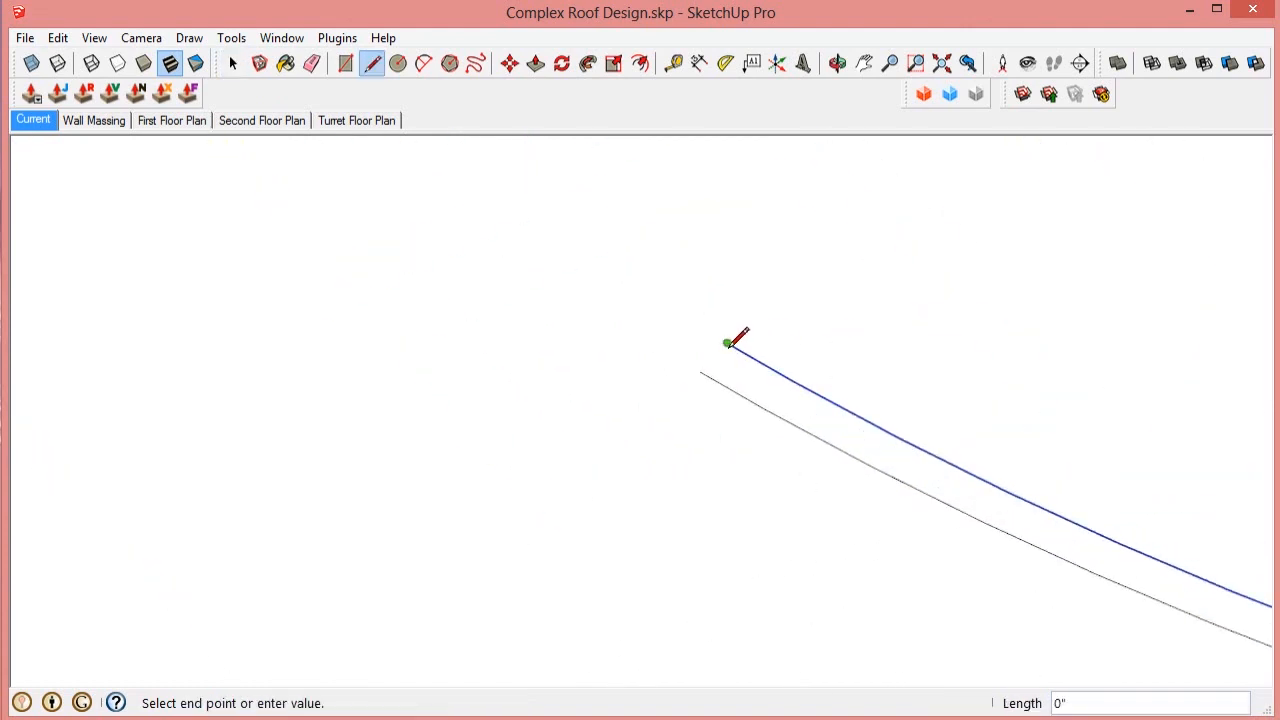
left_click(611, 371)
key("Escape")
scroll(705, 360, "up", 6)
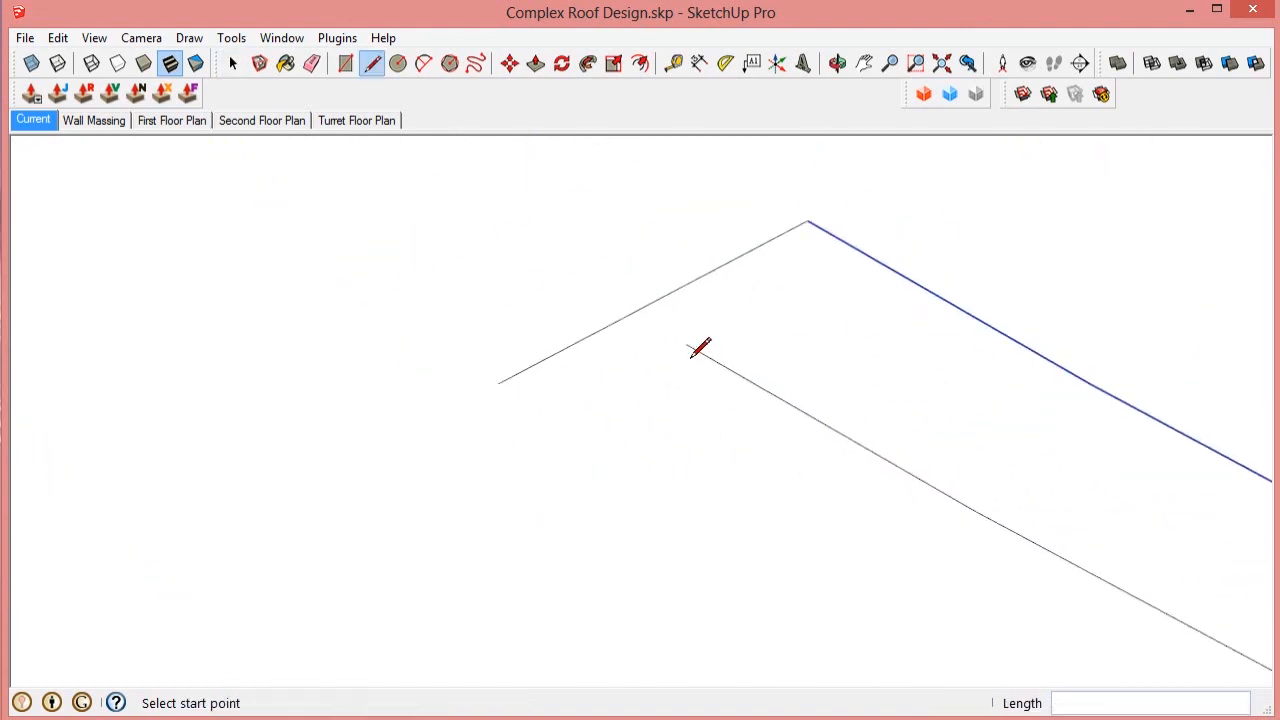
Step: Extend the offset arc along a guide to meet the closing line, and erase the surplus line and the guide
key("t")
left_click(692, 331)
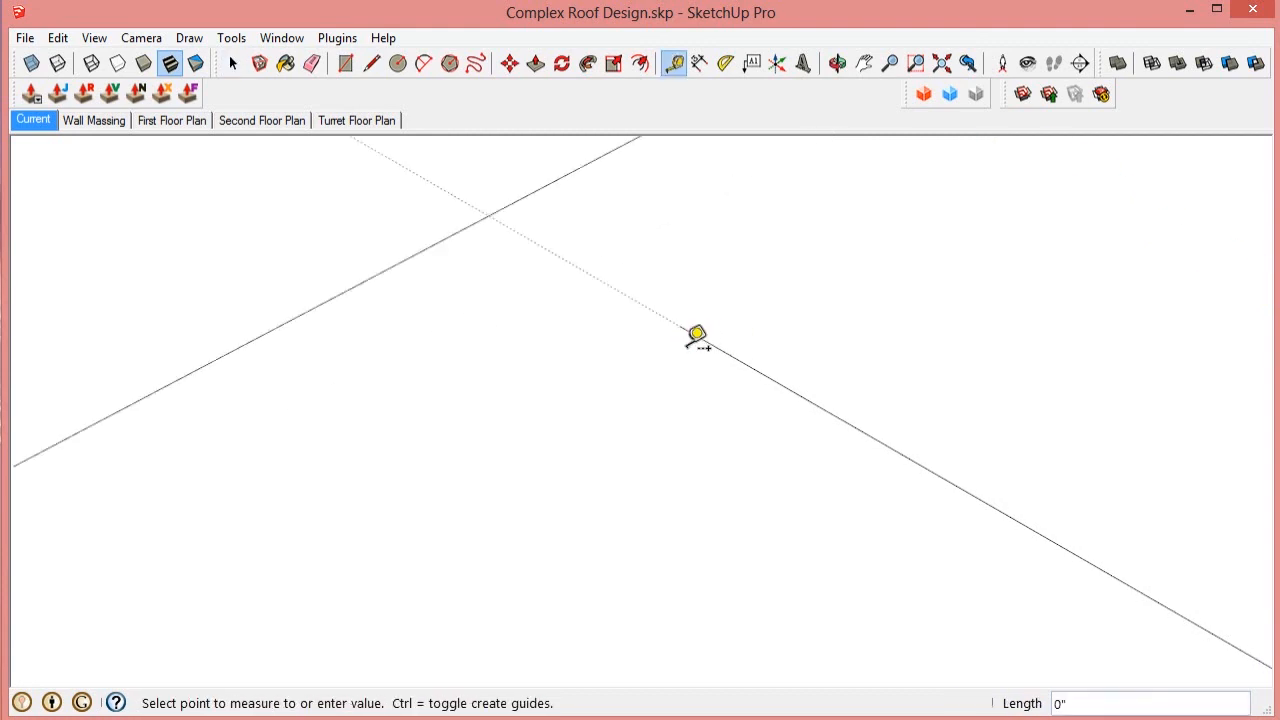
key("l")
left_click(680, 326)
left_click(488, 215)
key("e")
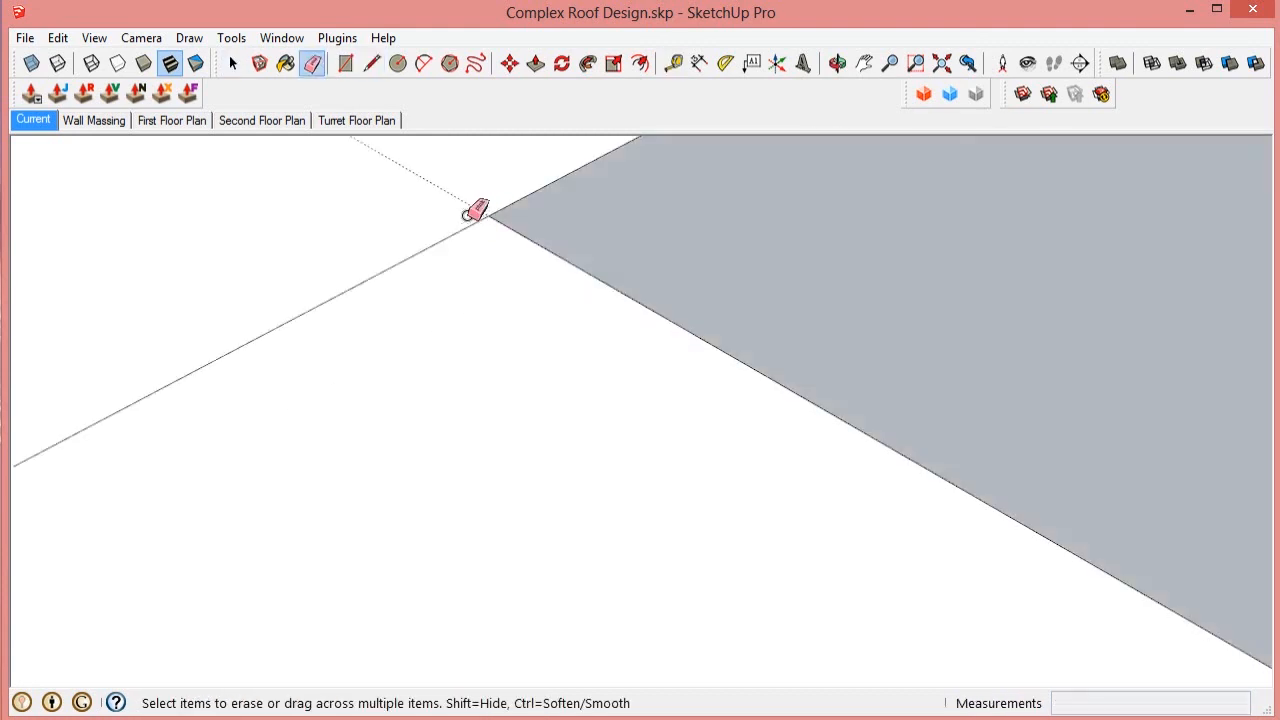
left_click(466, 225)
scroll(532, 296, "down", 5)
scroll(580, 340, "down", 10)
left_click(692, 403)
scroll(832, 450, "down", 9)
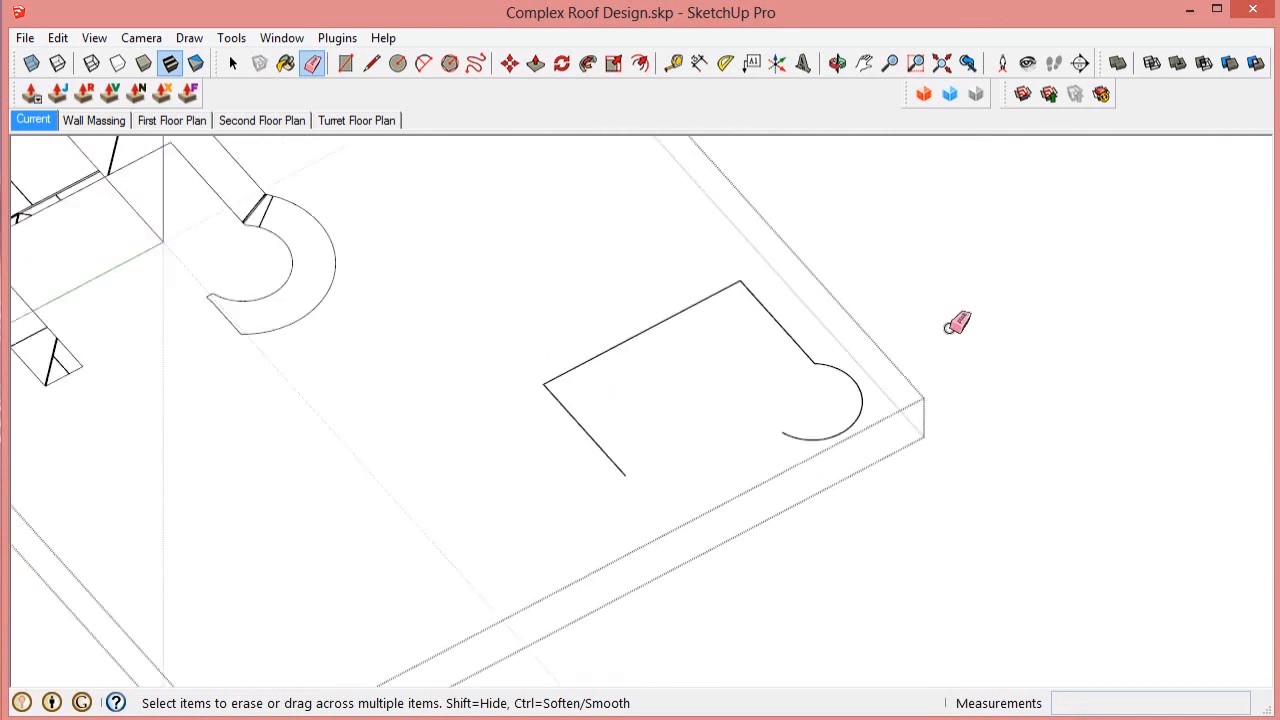
Step: Group the closed strip outline and move it back onto the roof plan, placing its inner corner on the courtyard eave corner
key("space")
key("ctrl+a")
scroll(959, 362, "up", 10)
key("m")
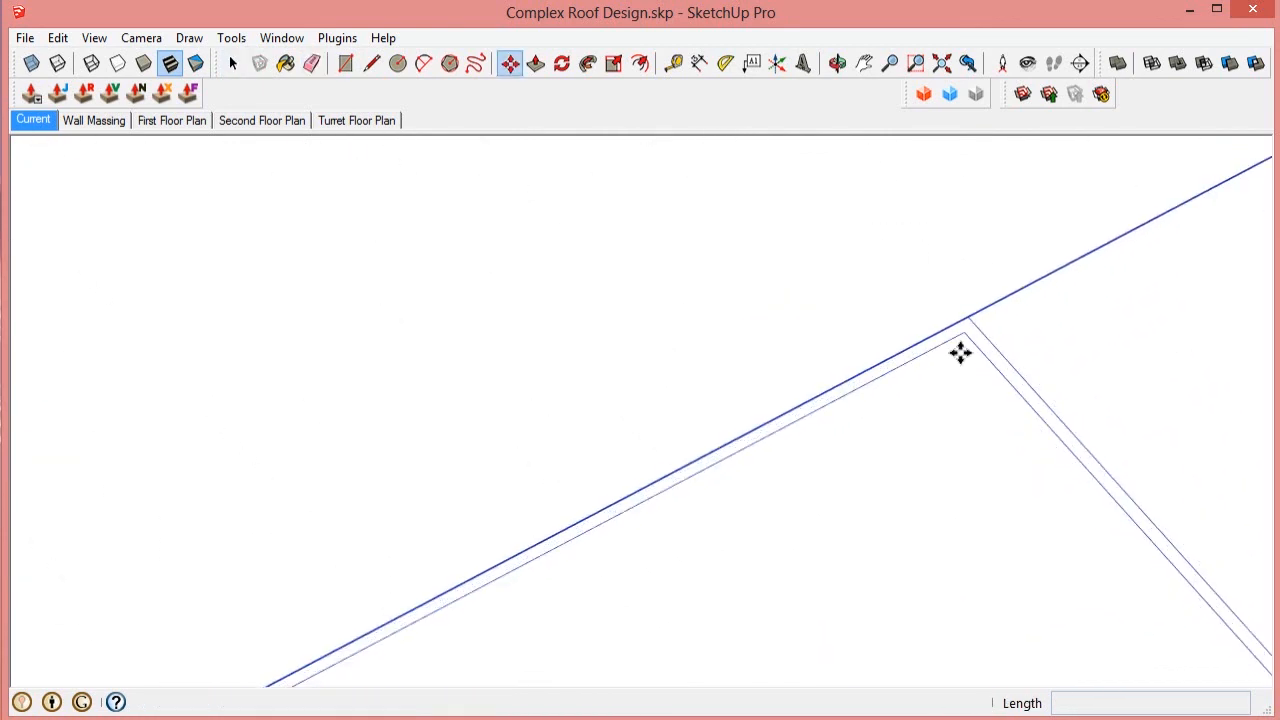
left_click(963, 351)
scroll(1060, 400, "down", 10)
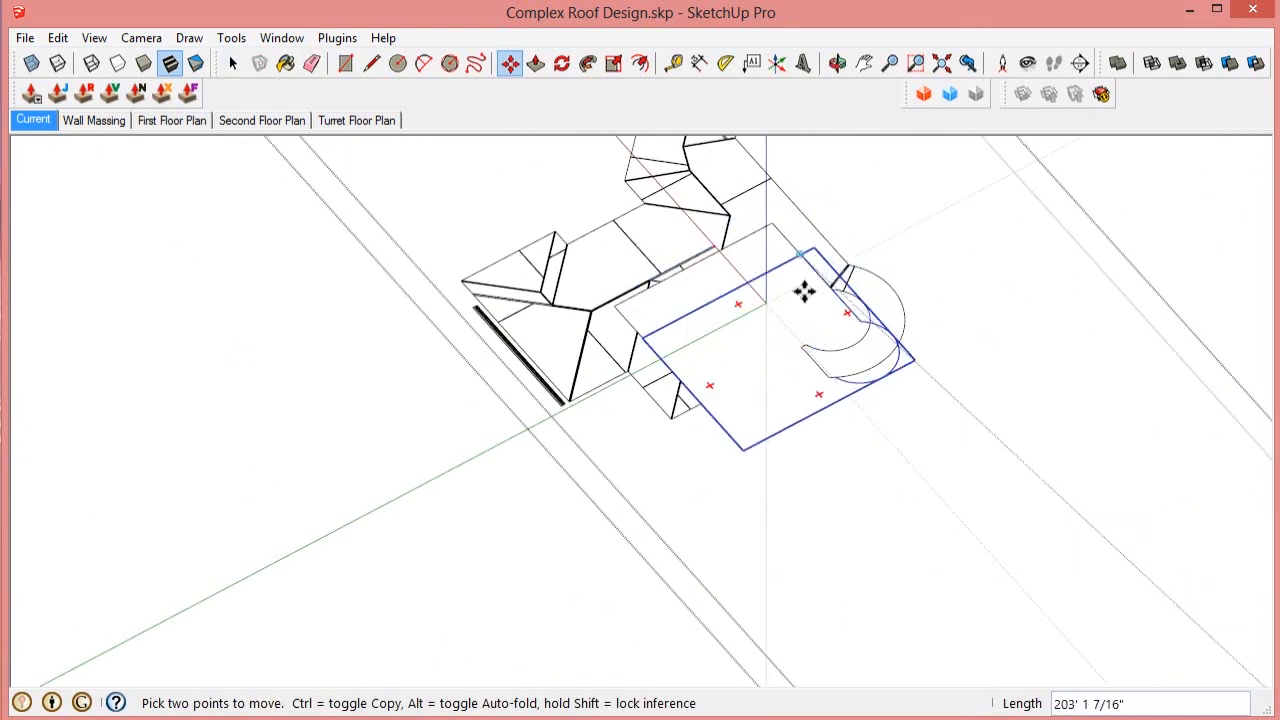
scroll(762, 232, "up", 10)
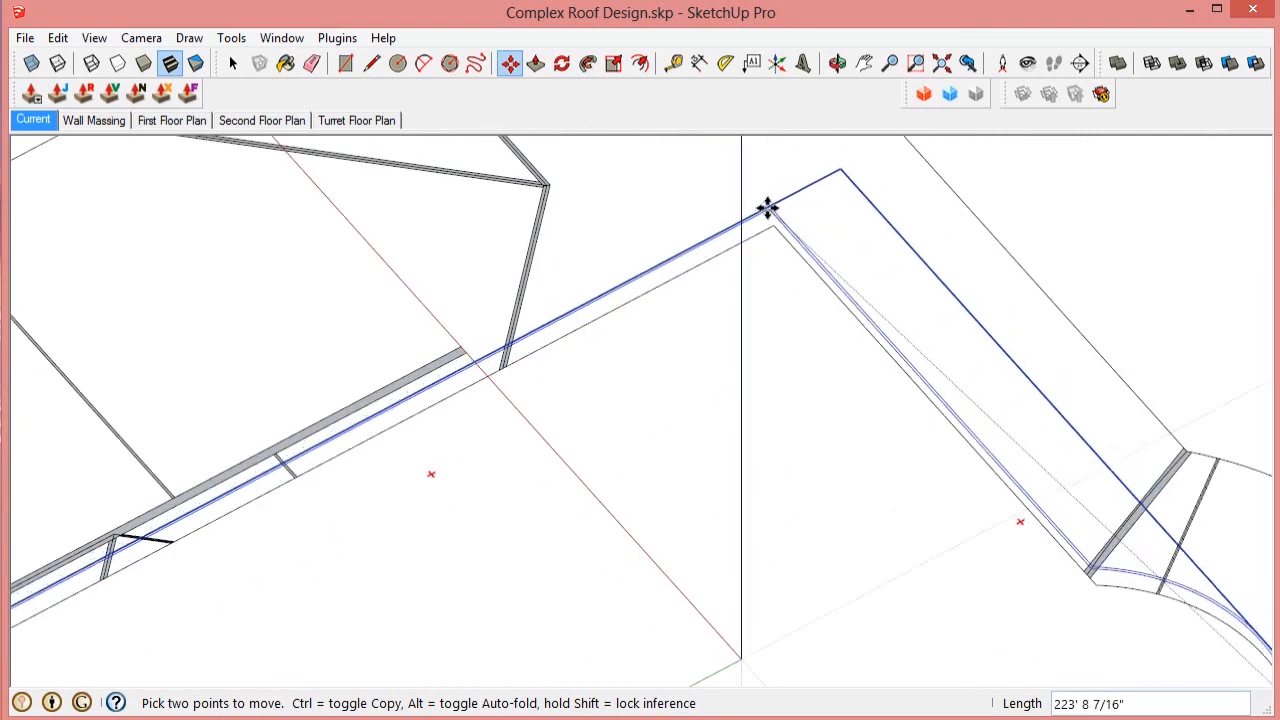
left_click(772, 224)
key("space")
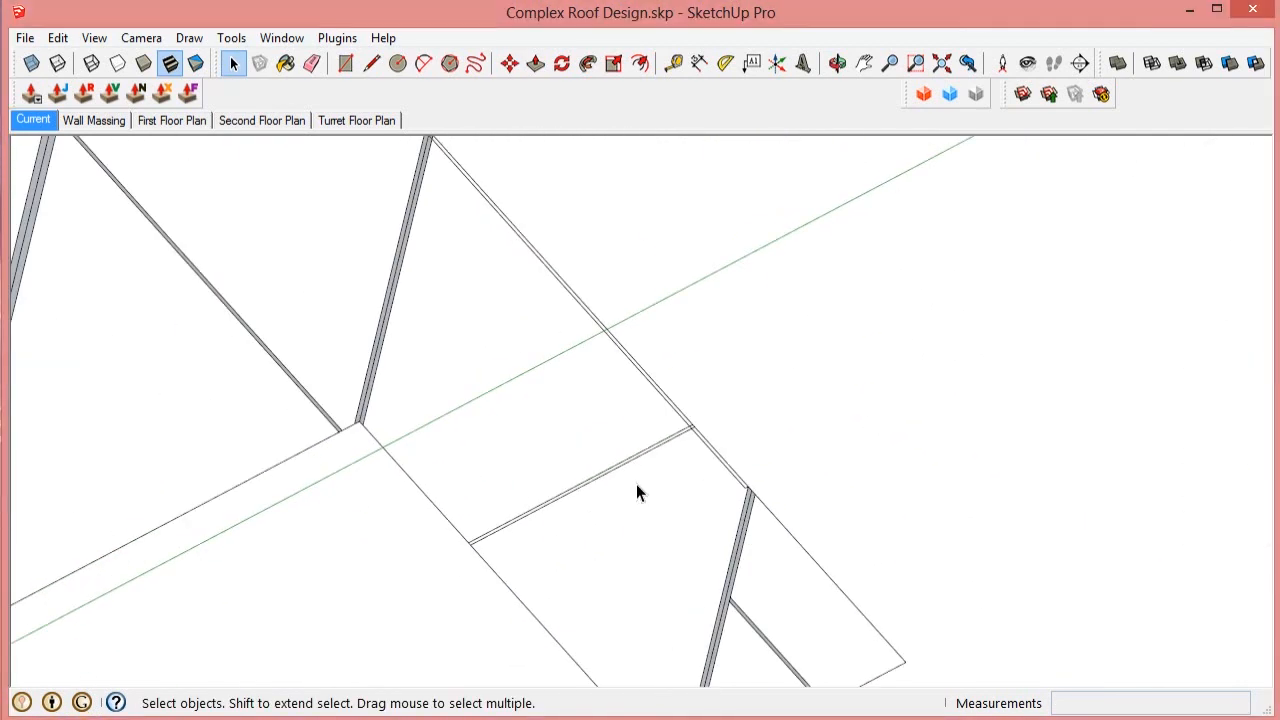
Step: Inside the strip's group, lengthen the strip along the narrow wing by moving its end edge past the diagonal hip strip
scroll(636, 490, "up", 8)
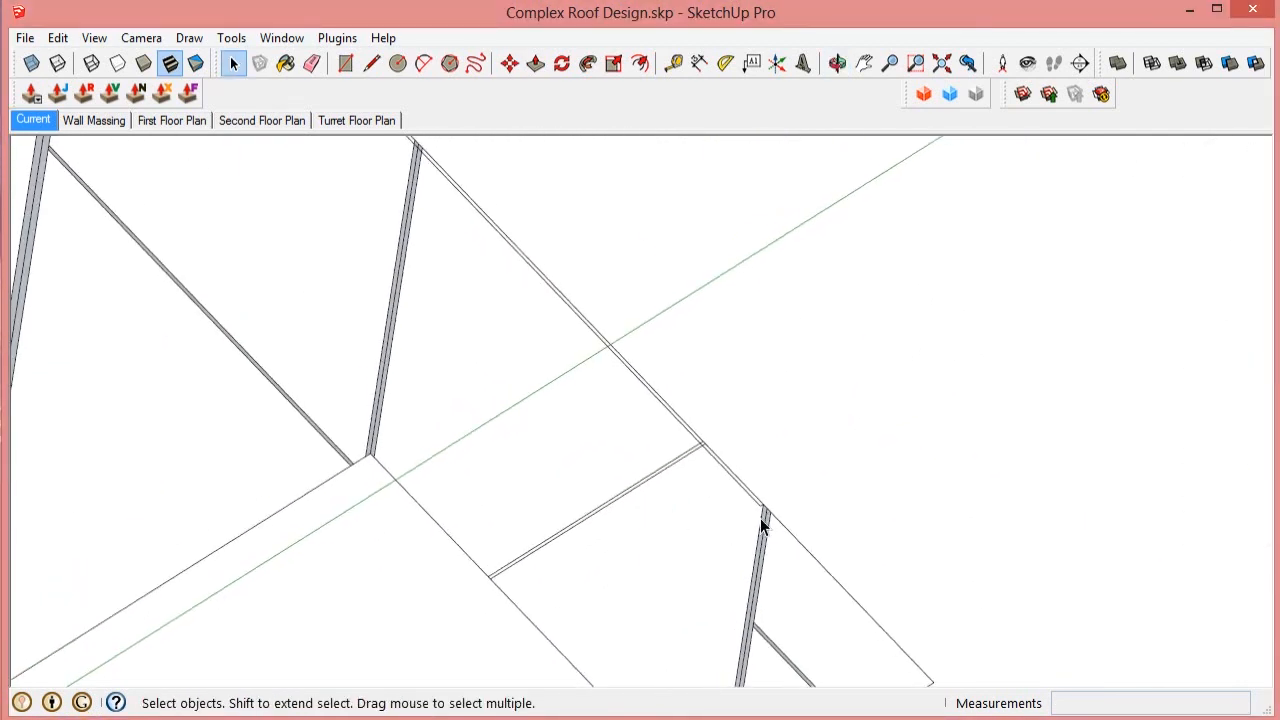
left_click(717, 438)
double_click(717, 430)
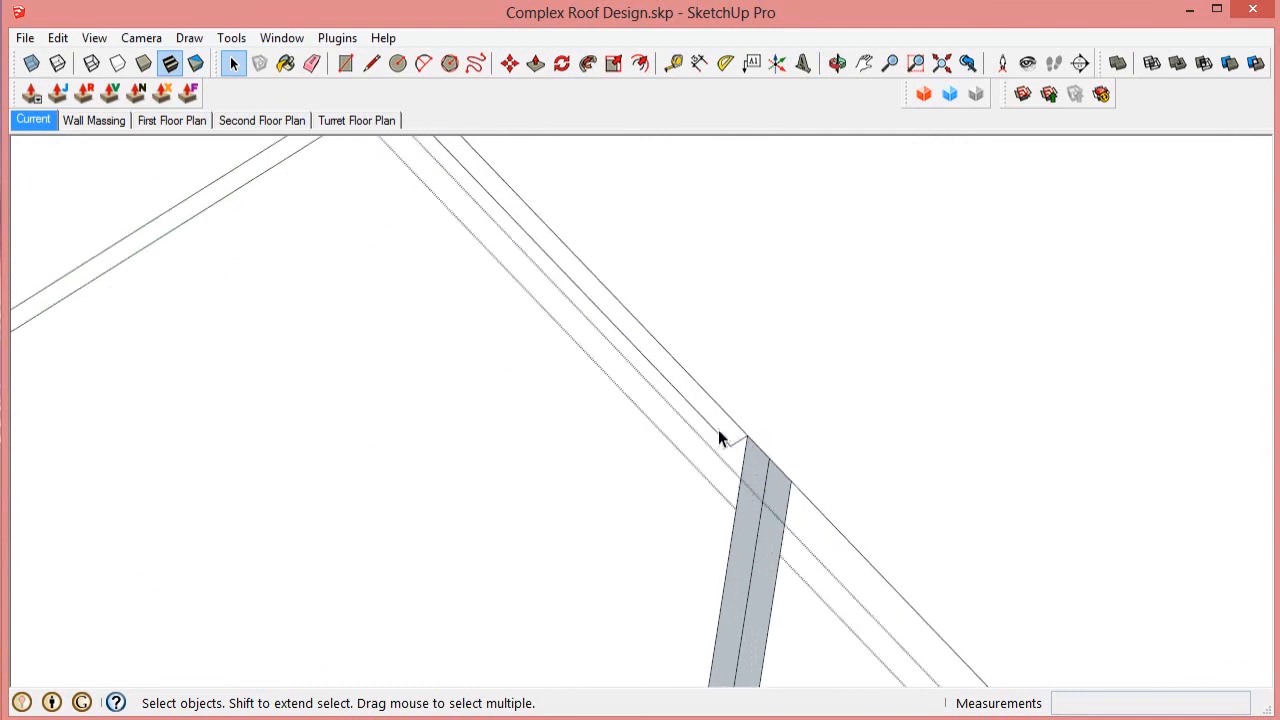
left_click(717, 430)
scroll(789, 465, "up", 3)
key("m")
left_click(714, 420)
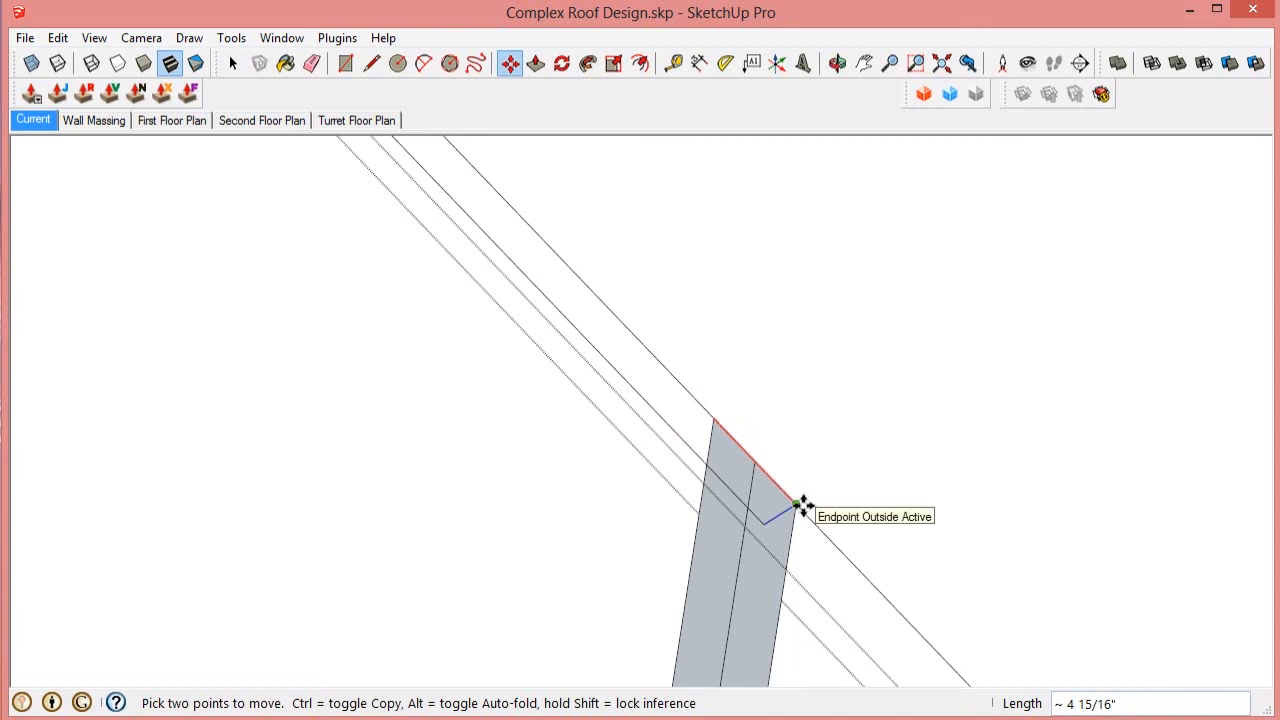
left_click(803, 505)
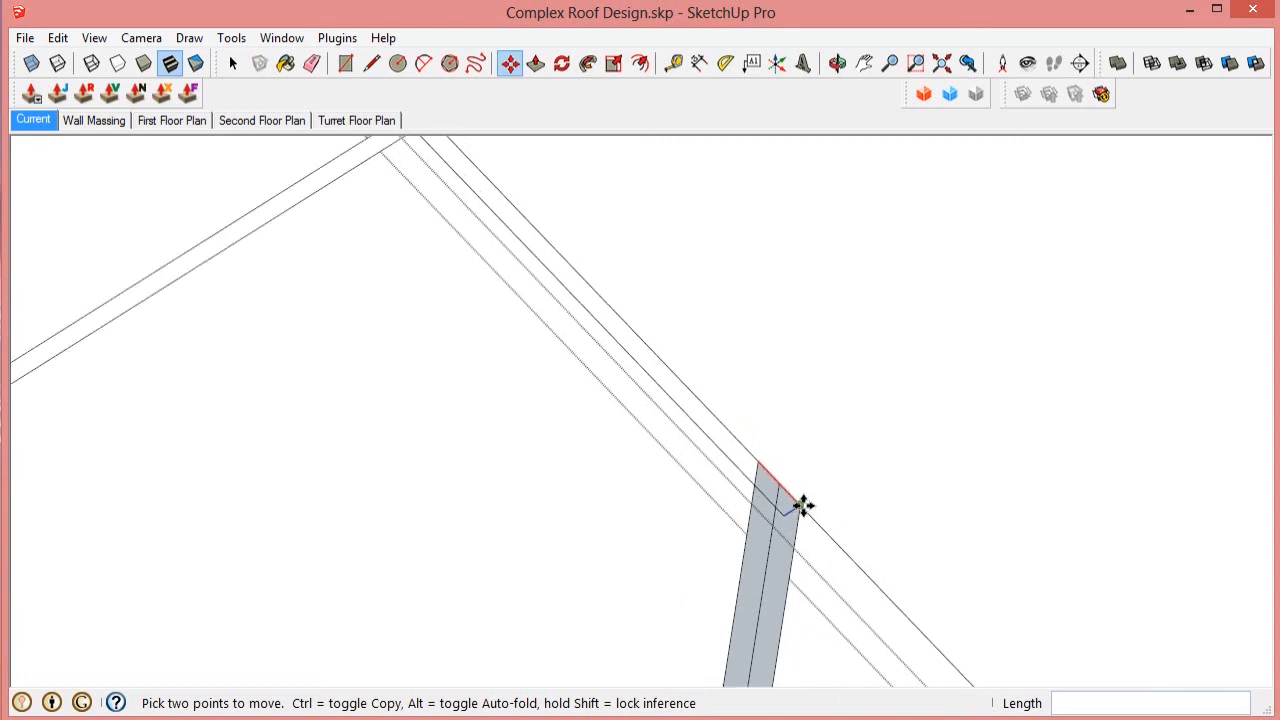
left_click(841, 548)
key("space")
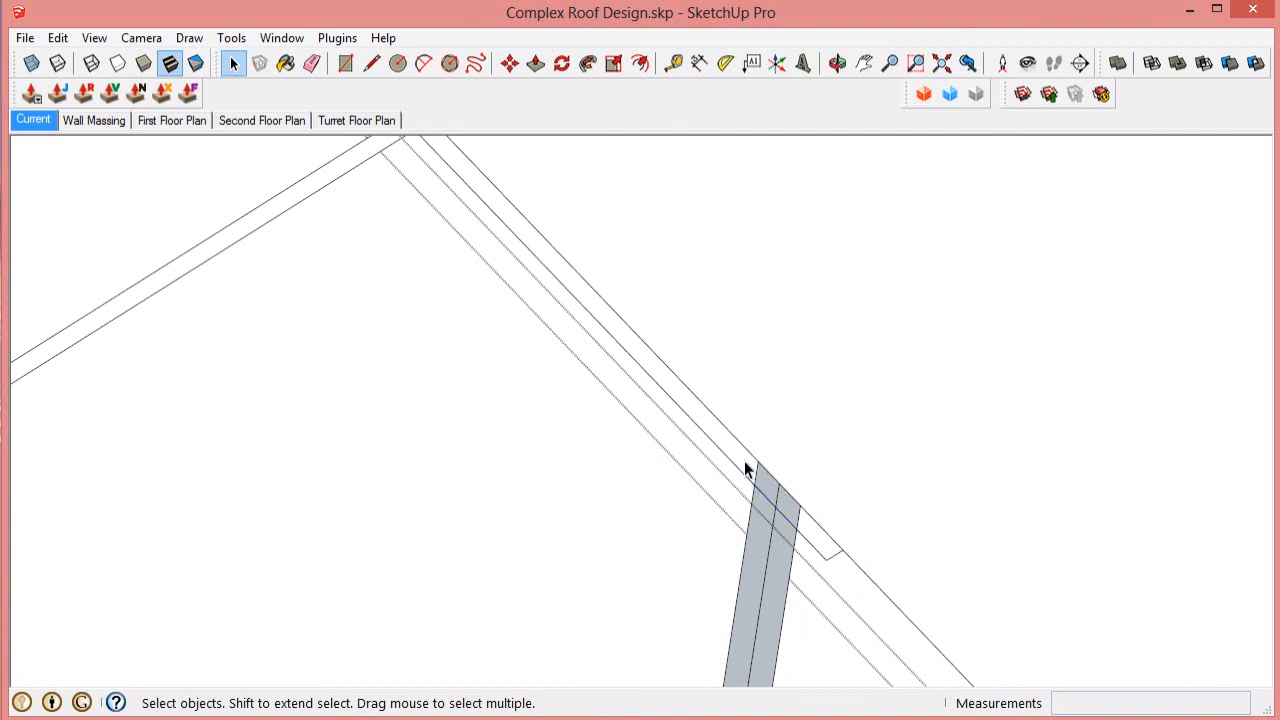
Step: Trim the narrow strip on the curved section flush with the eave strip's outer arc, erasing its overlapping end
scroll(744, 461, "down", 5)
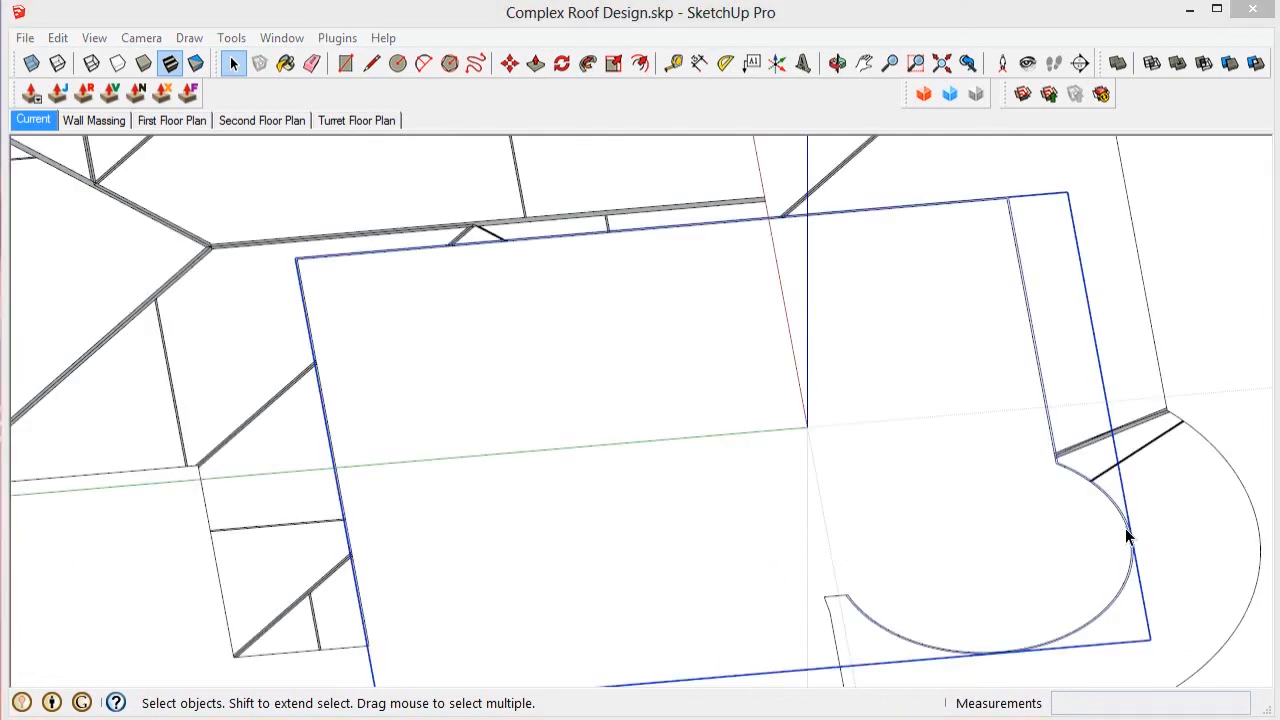
scroll(1127, 537, "up", 8)
key("l")
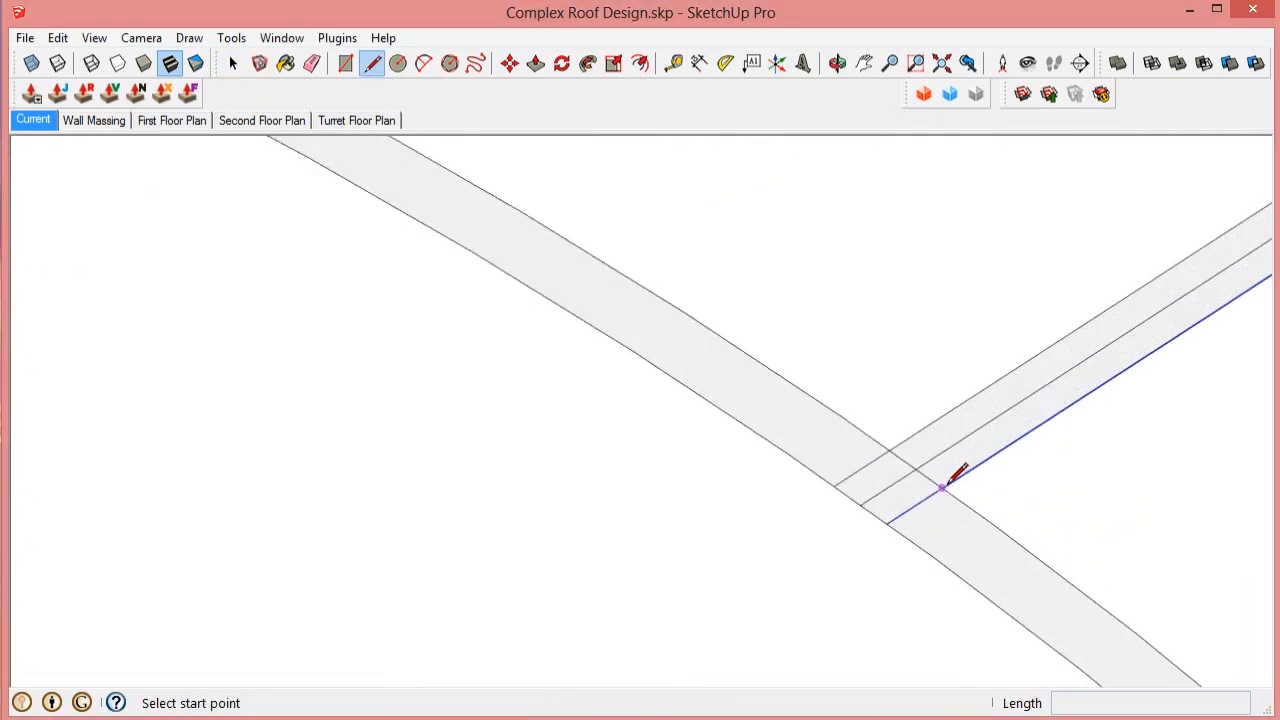
left_click(942, 487)
left_click(889, 450)
key("e")
left_click_drag(862, 466, 914, 507)
Step: Trim the wider strip at the start of the curved section where it overlaps the eave strip
scroll(910, 500, "down", 5)
scroll(803, 405, "up", 5)
key("l")
left_click(765, 388)
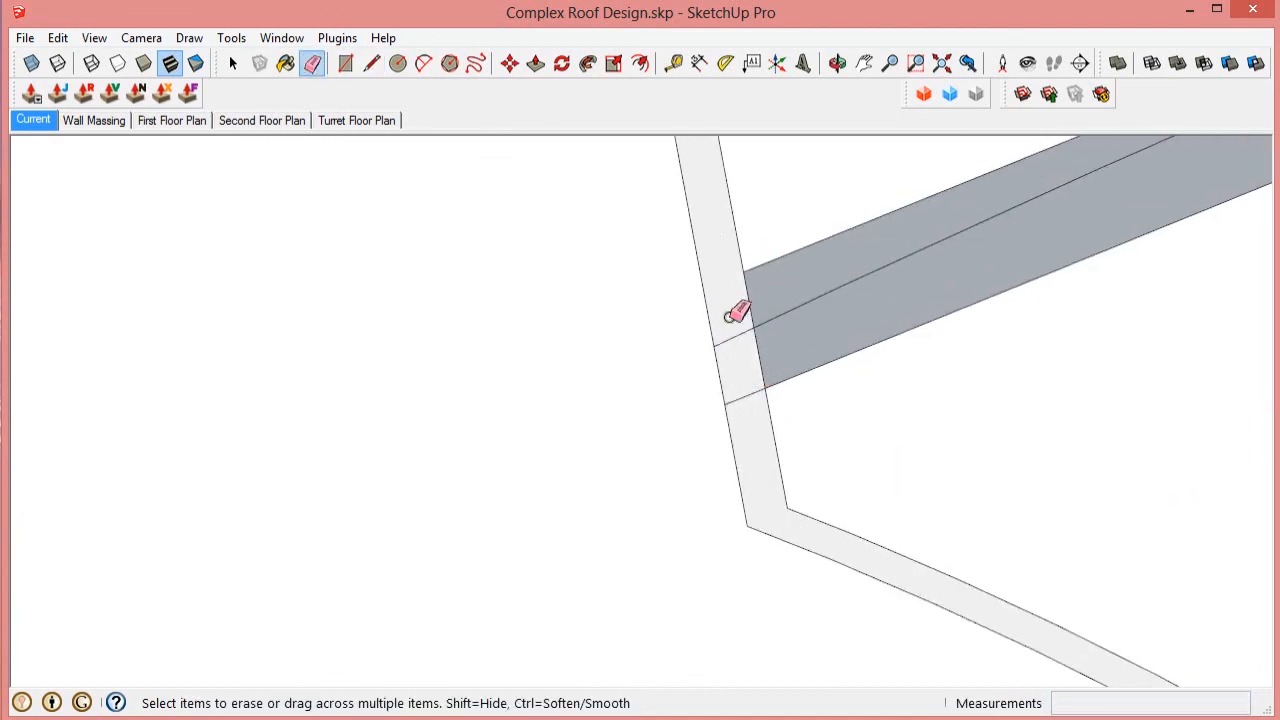
Step: Trim the diagonal hip strip next to the origin flush with the courtyard eave strip, erasing its overlapping end
scroll(1072, 610, "down", 8)
scroll(700, 287, "up", 8)
key("l")
scroll(828, 402, "up", 4)
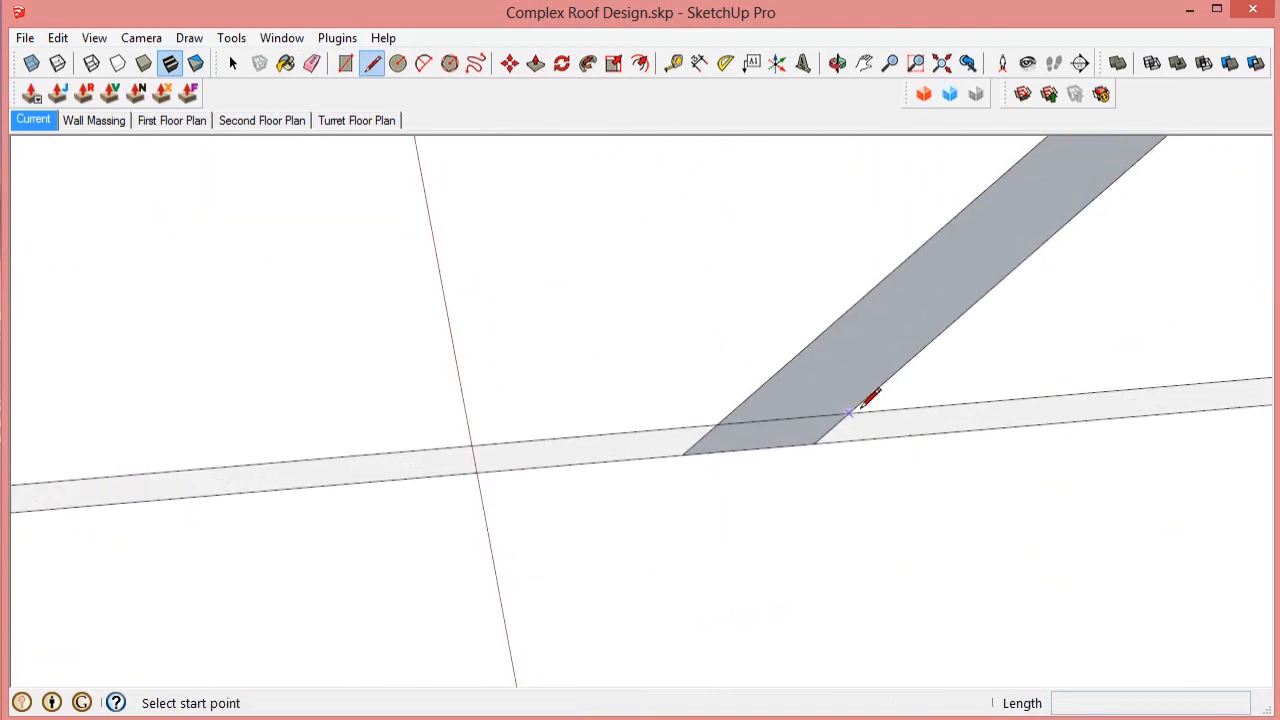
left_click(855, 413)
left_click(718, 426)
key("e")
left_click_drag(842, 432, 708, 440)
Step: Trim the short perpendicular stub below the main ridge flush with the courtyard eave strip, erasing its overlapping end
scroll(1218, 347, "down", 8)
scroll(476, 424, "up", 8)
key("l")
scroll(665, 392, "up", 3)
left_click(699, 386)
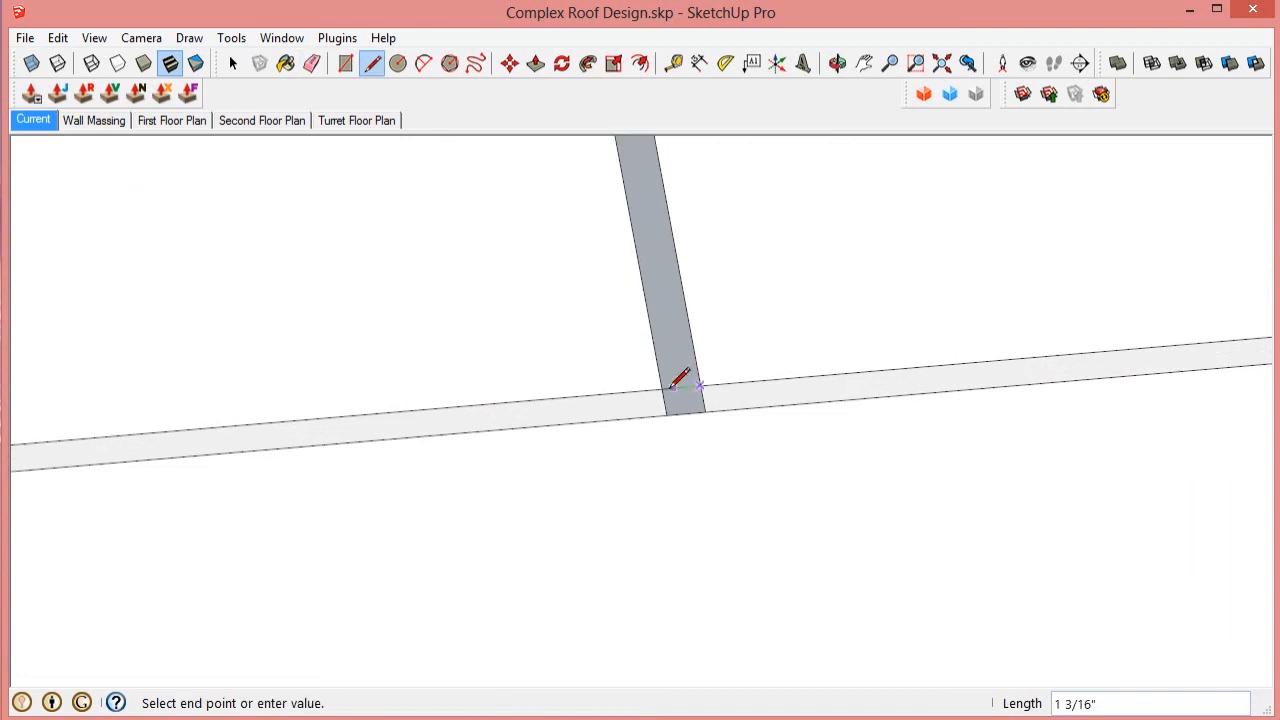
key("e")
left_click_drag(661, 403, 706, 397)
Step: Trim one diagonal stub of the small V below the main ridge at the eave strip's inner edge
scroll(491, 426, "up", 8)
key("space")
left_click(443, 369)
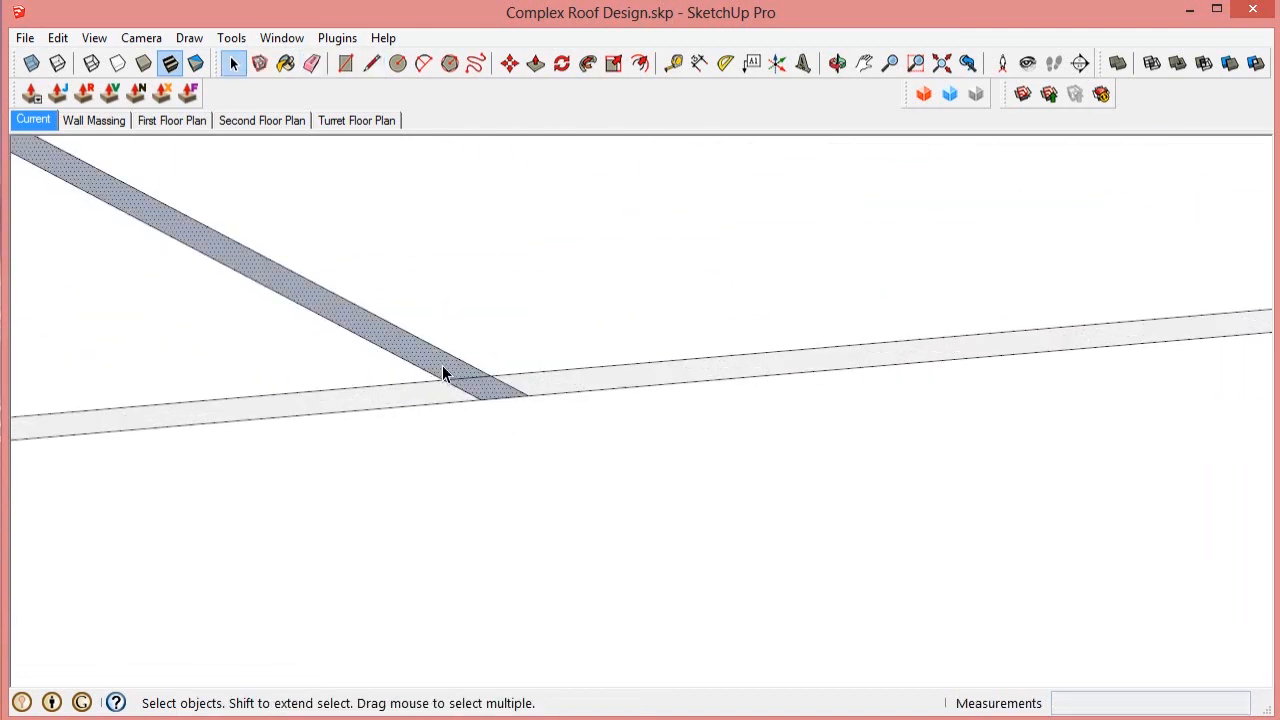
key("l")
scroll(447, 369, "up", 3)
left_click(433, 381)
left_click(521, 373)
key("e")
key("space")
mouse_move(540, 403)
left_mouse_down()
mouse_move(525, 416)
mouse_move(466, 404)
left_mouse_up()
key("e")
Step: Trim the other, opposite diagonal stub of the small V below the ridge at the courtyard eave strip
scroll(470, 400, "down", 5)
scroll(526, 383, "up", 4)
key("l")
left_click(610, 333)
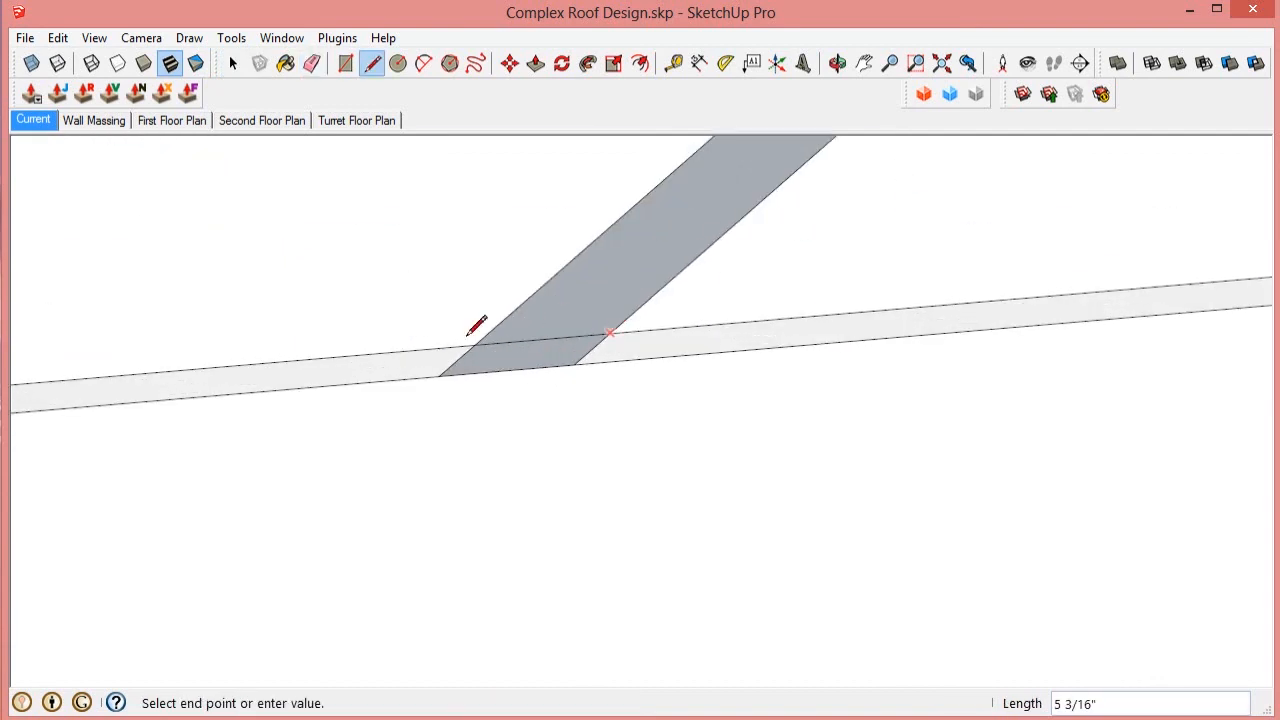
left_click(476, 345)
key("e")
left_click_drag(457, 361, 596, 350)
Step: Trim the upper diagonal strip on the narrow wing where it overlaps the courtyard eave strip
scroll(1000, 350, "down", 7)
scroll(498, 549, "up", 8)
key("l")
left_click(487, 449)
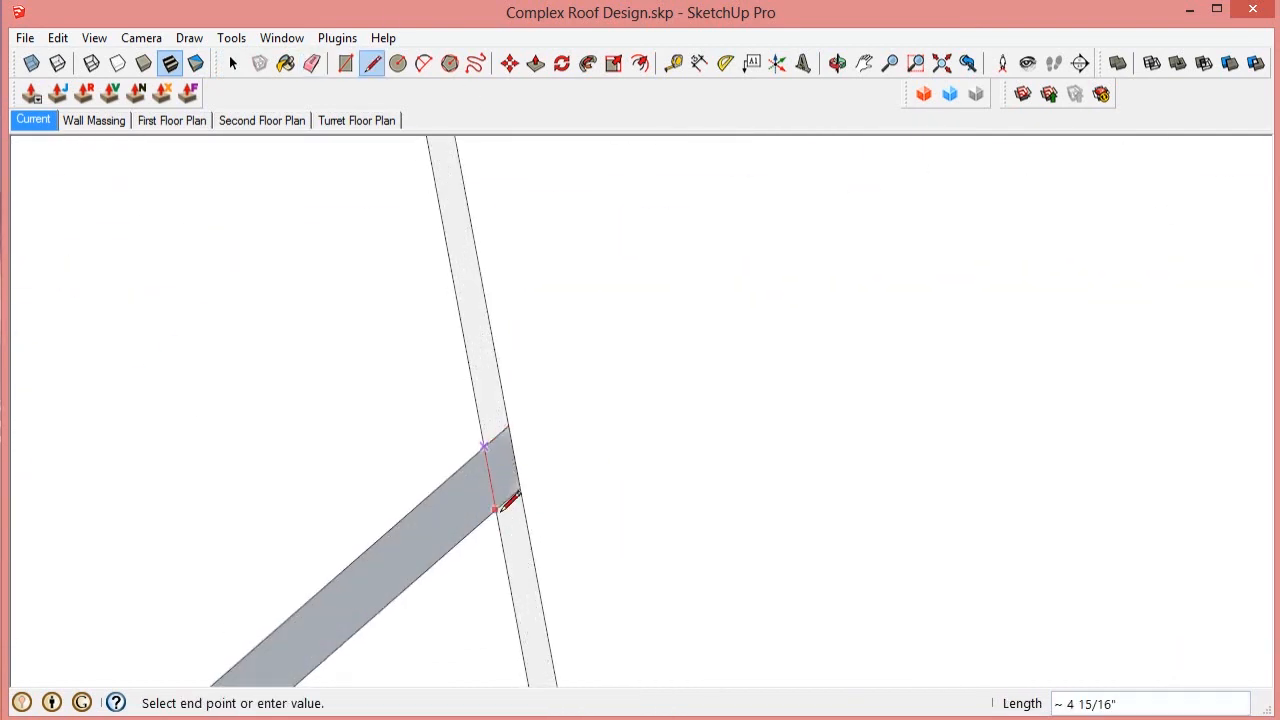
left_click(498, 508)
key("e")
left_click_drag(510, 499, 498, 438)
Step: Trim the narrow cross strip on the narrow wing flush with the eave strip's edge and erase its overlapping end
scroll(440, 245, "down", 6)
scroll(430, 225, "up", 6)
key("l")
left_click(459, 264)
left_click(468, 294)
key("e")
left_click_drag(488, 298, 472, 257)
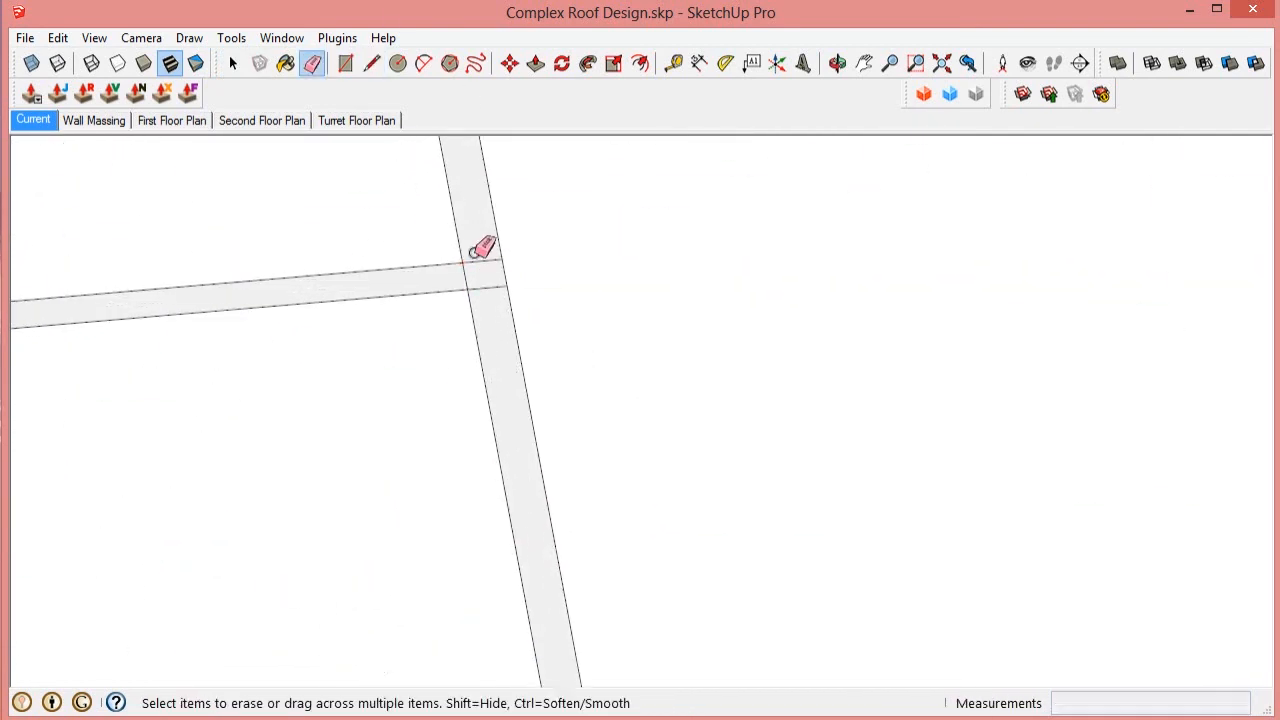
Step: Trim the diagonal hip strip at the end of the narrow wing flush with the eave strip
scroll(465, 211, "down", 4)
scroll(519, 540, "up", 5)
key("l")
left_click(507, 476)
left_click(519, 546)
key("e")
left_click_drag(533, 539, 516, 474)
scroll(518, 480, "down", 4)
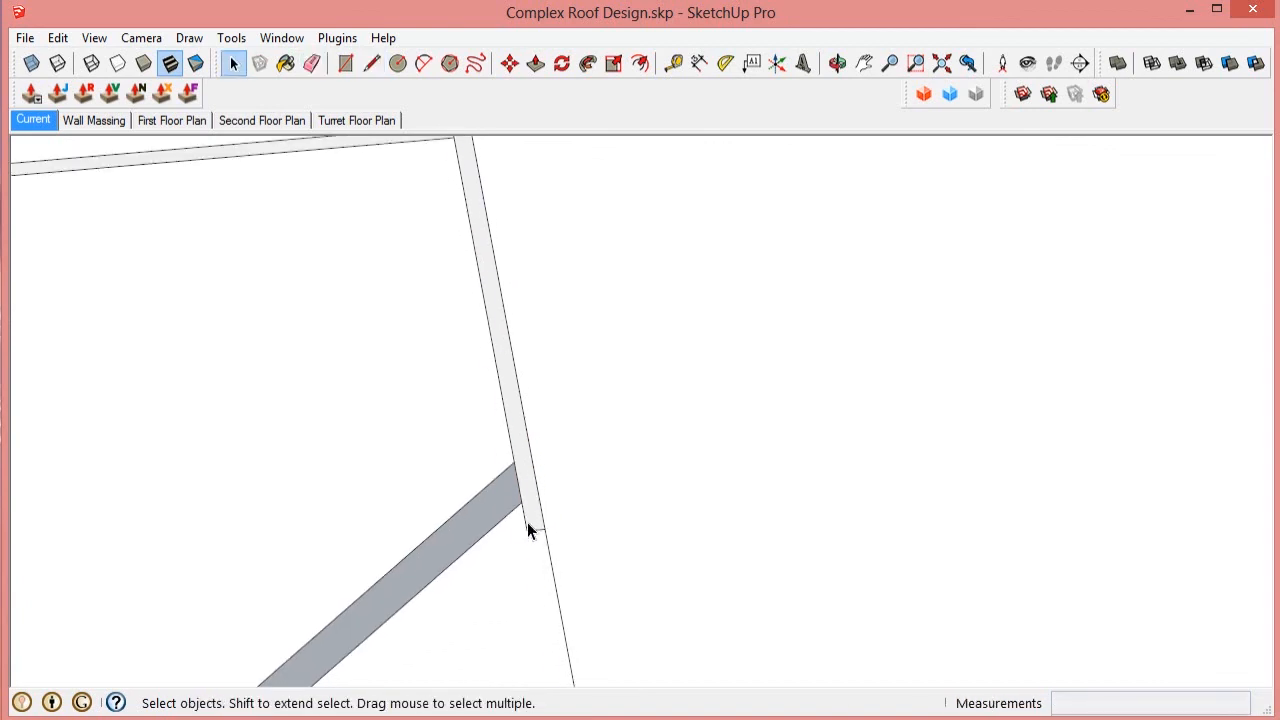
Step: Hide the courtyard eave strip, and erase the courtyard outline edges together with the inner arc of the curved section
right_click(530, 518)
left_click(590, 428)
scroll(560, 490, "down", 5)
key("e")
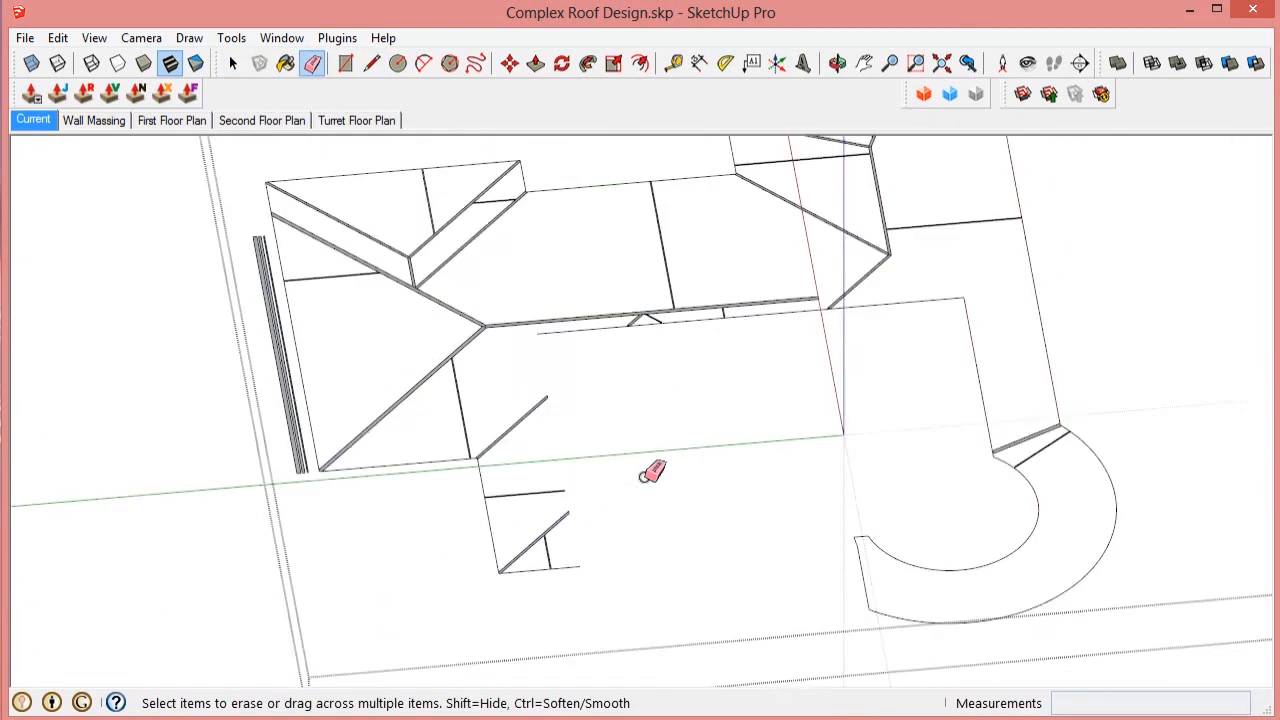
scroll(700, 400, "up", 6)
scroll(808, 333, "down", 5)
scroll(1057, 486, "up", 5)
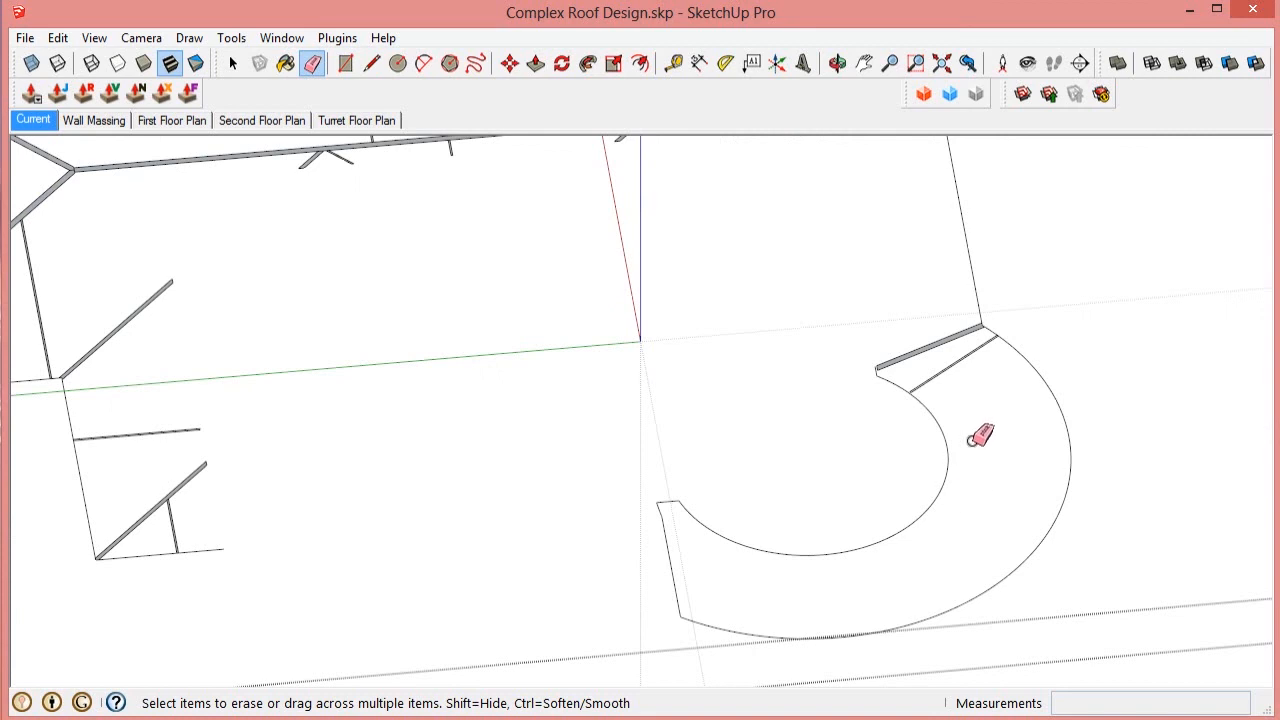
key("space")
left_click(940, 430)
key("Delete")
Step: Erase the remaining outline edges and the outer arc around the two strips on the curved section
key("e")
scroll(872, 369, "up", 6)
left_click_drag(893, 393, 1084, 556)
scroll(850, 470, "down", 5)
scroll(940, 400, "up", 3)
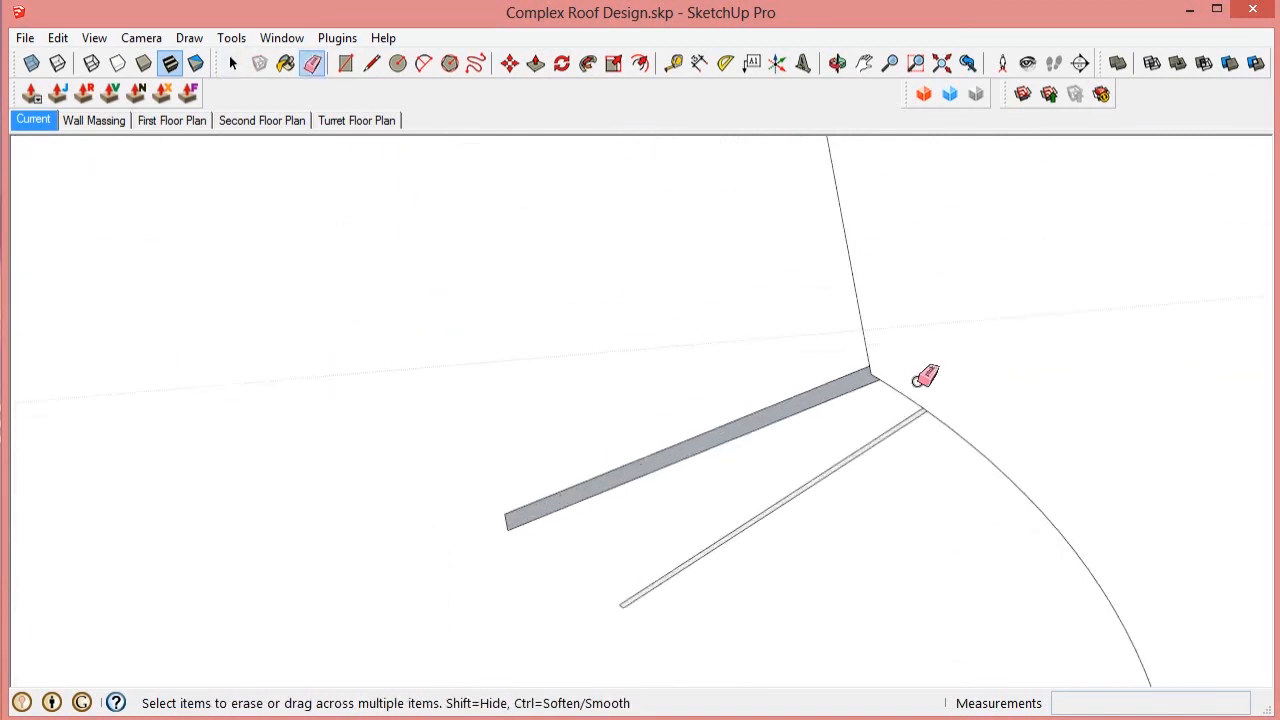
scroll(897, 368, "up", 5)
left_click_drag(878, 432, 790, 326)
left_click(932, 459)
scroll(896, 374, "down", 4)
scroll(885, 310, "down", 5)
scroll(860, 530, "down", 4)
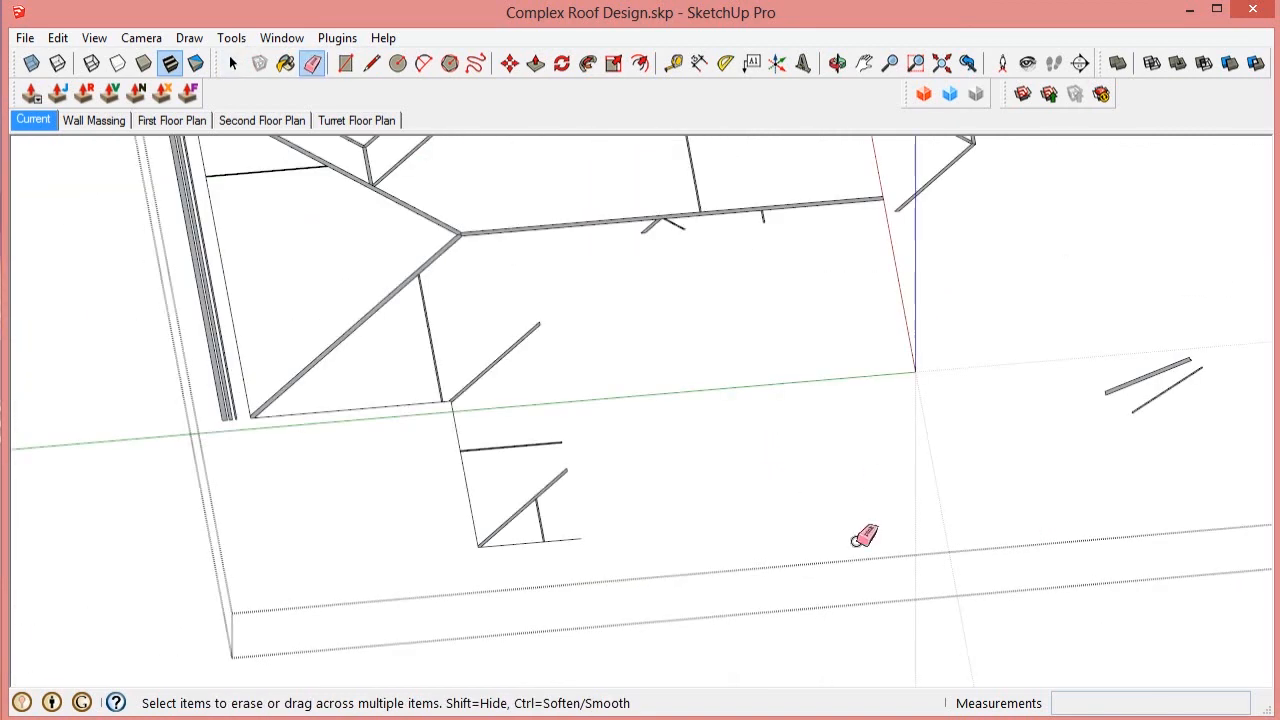
Step: Erase the eave outline edges around the narrow wing and the hipped end of the main roof, leaving only the framing strips
scroll(349, 523, "up", 3)
scroll(511, 409, "up", 2)
scroll(409, 403, "up", 2)
scroll(198, 410, "up", 2)
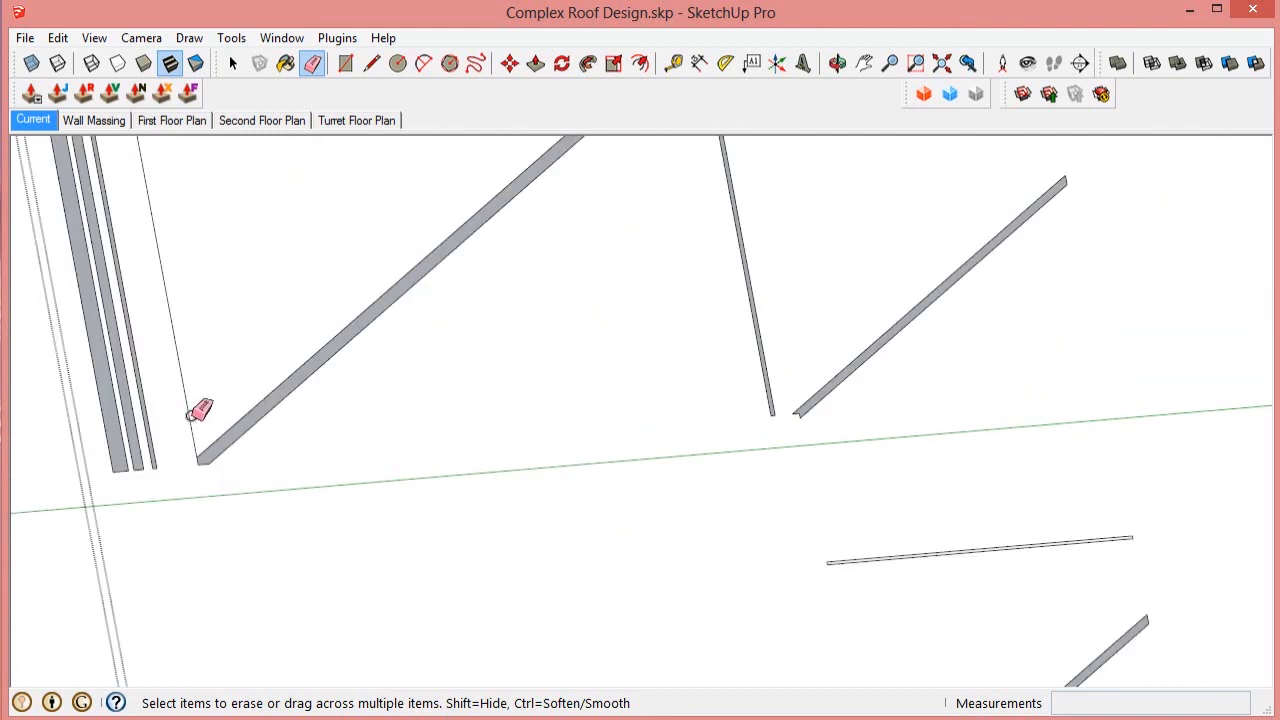
left_click(190, 415)
scroll(190, 415, "down", 5)
scroll(180, 290, "up", 6)
scroll(252, 446, "down", 5)
scroll(226, 326, "up", 6)
mouse_move(208, 320)
left_mouse_down()
mouse_move(250, 445)
mouse_move(240, 238)
left_mouse_up()
scroll(31, 414, "down", 3)
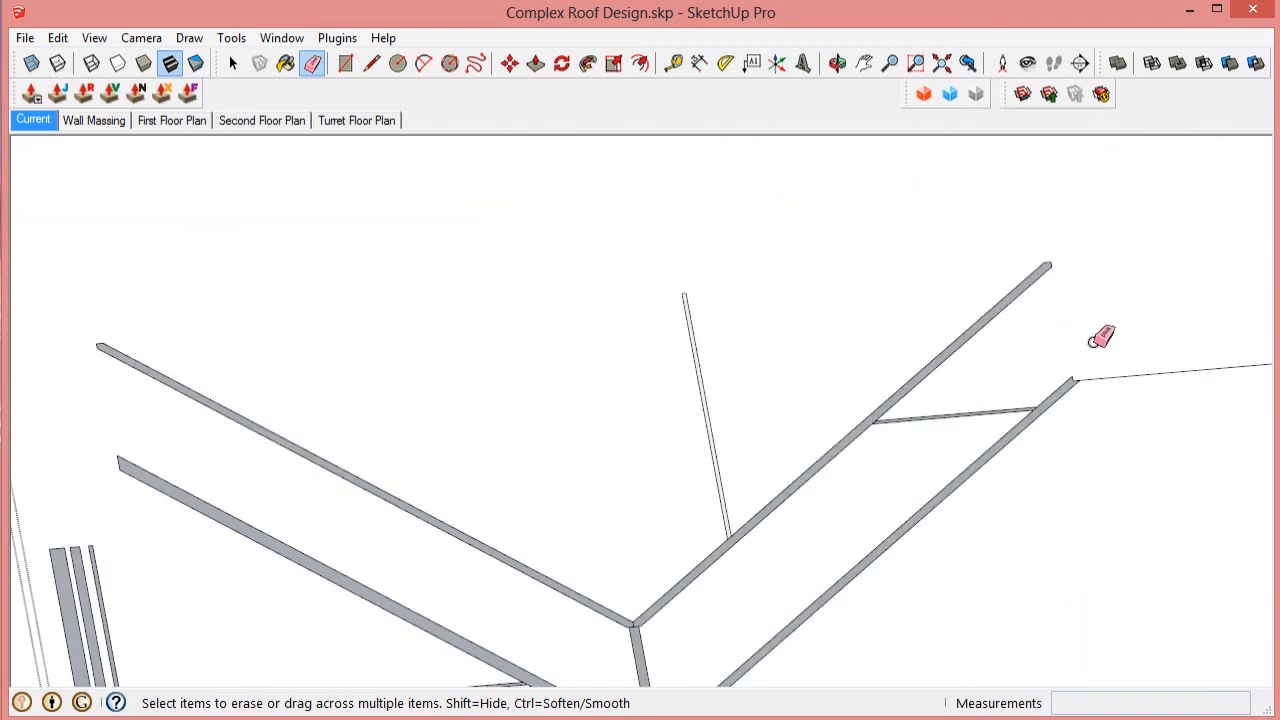
Step: Erase the remaining eave outline edges along the main roof and around the angled wing
scroll(1093, 342, "down", 4)
left_click(975, 383)
left_click(985, 350)
scroll(1000, 330, "up", 3)
left_click(825, 360)
scroll(717, 235, "up", 3)
left_click_drag(971, 389, 885, 240)
scroll(870, 350, "down", 3)
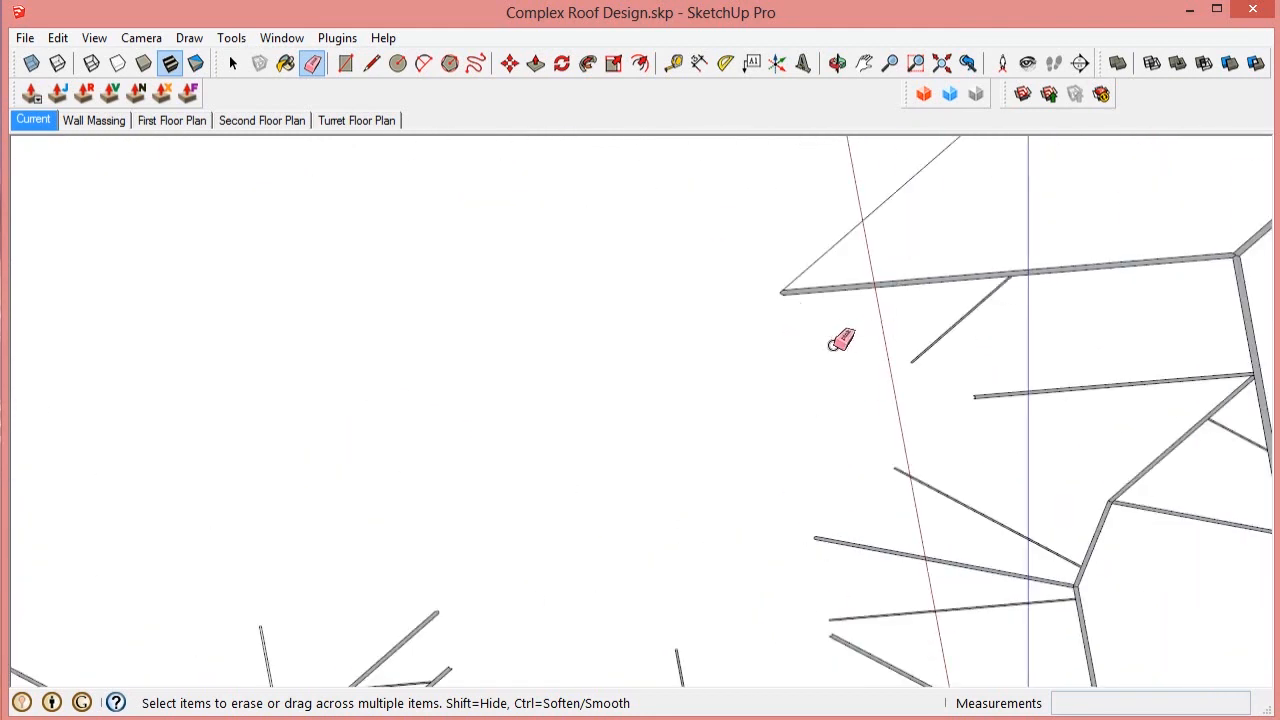
left_click(850, 233)
scroll(846, 300, "down", 3)
left_click(848, 276)
left_click(1078, 185)
scroll(1158, 216, "down", 4)
scroll(583, 577, "up", 5)
left_click_drag(712, 470, 738, 350)
scroll(875, 244, "down", 5)
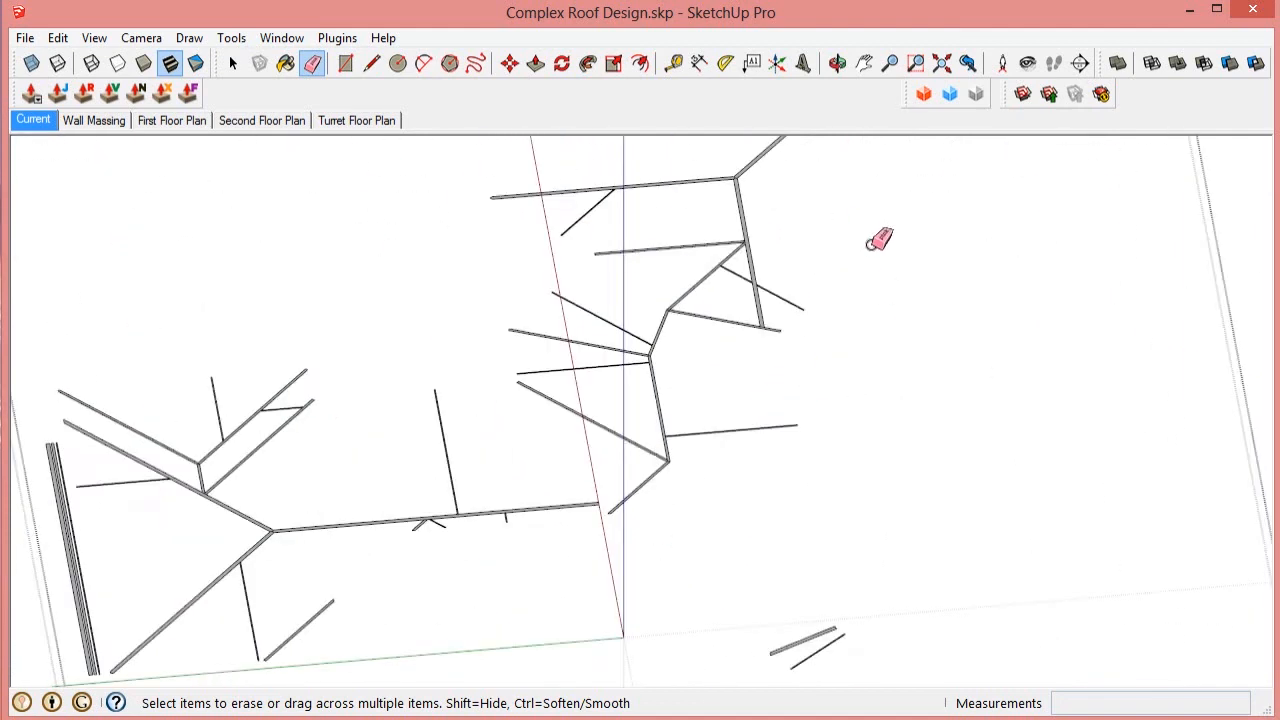
Step: Examine the framing strips from the top view along both wings for leftover outline edges
key("space")
key("F2")
scroll(705, 360, "up", 6)
scroll(697, 468, "down", 5)
scroll(762, 310, "up", 6)
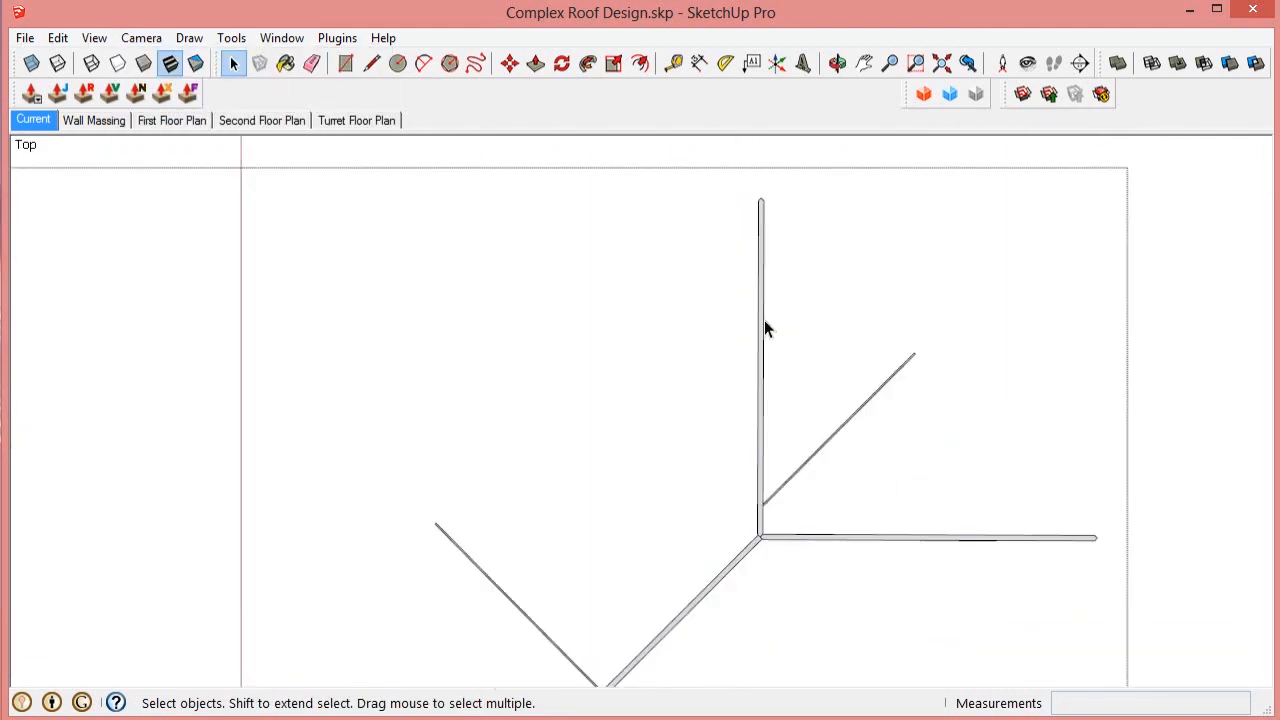
middle_click_drag(784, 400, 961, 149, "shift")
middle_click_drag(760, 590, 885, 190, "shift")
middle_click_drag(800, 323, 762, 222, "shift")
scroll(762, 222, "up", 3)
scroll(834, 174, "down", 5)
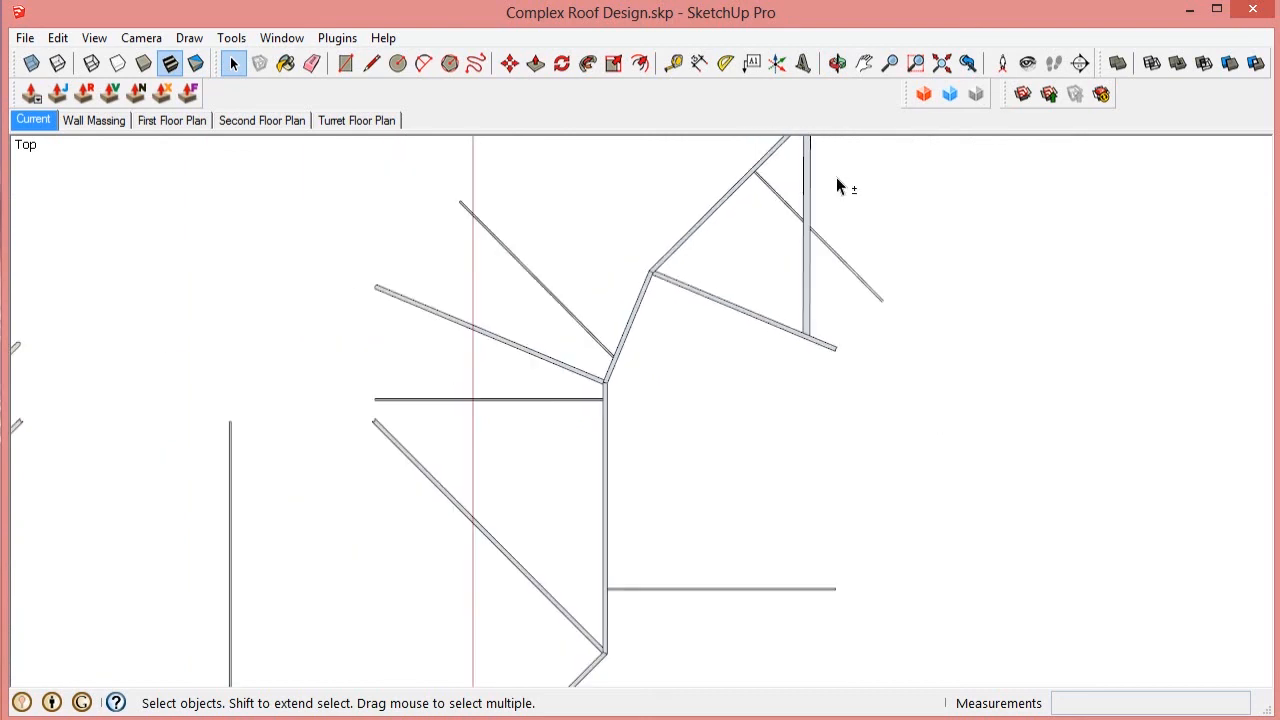
scroll(826, 420, "up", 2)
middle_click_drag(826, 420, 995, 310, "shift")
scroll(950, 335, "down", 6)
scroll(667, 620, "up", 4)
middle_click_drag(667, 620, 687, 528, "shift")
Step: Fit the whole model in view and unhide the First Floor Plan group
left_click(941, 63)
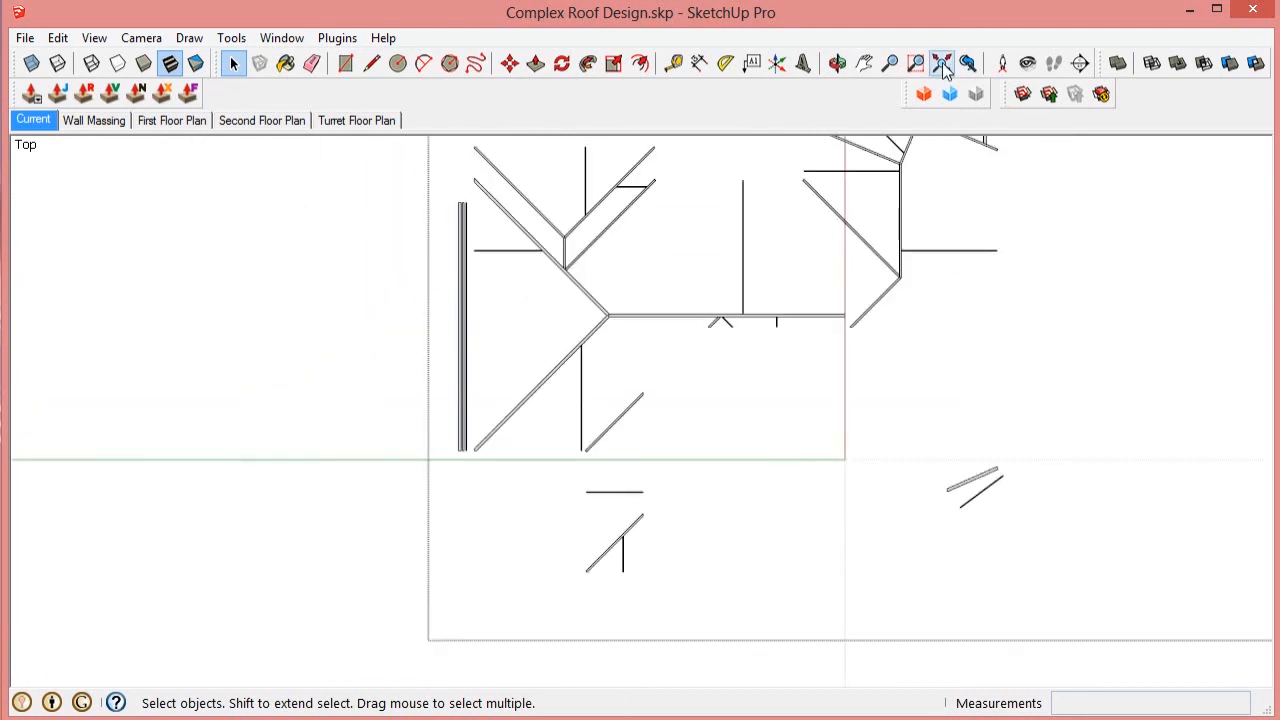
left_click_drag(1035, 40, 973, 33)
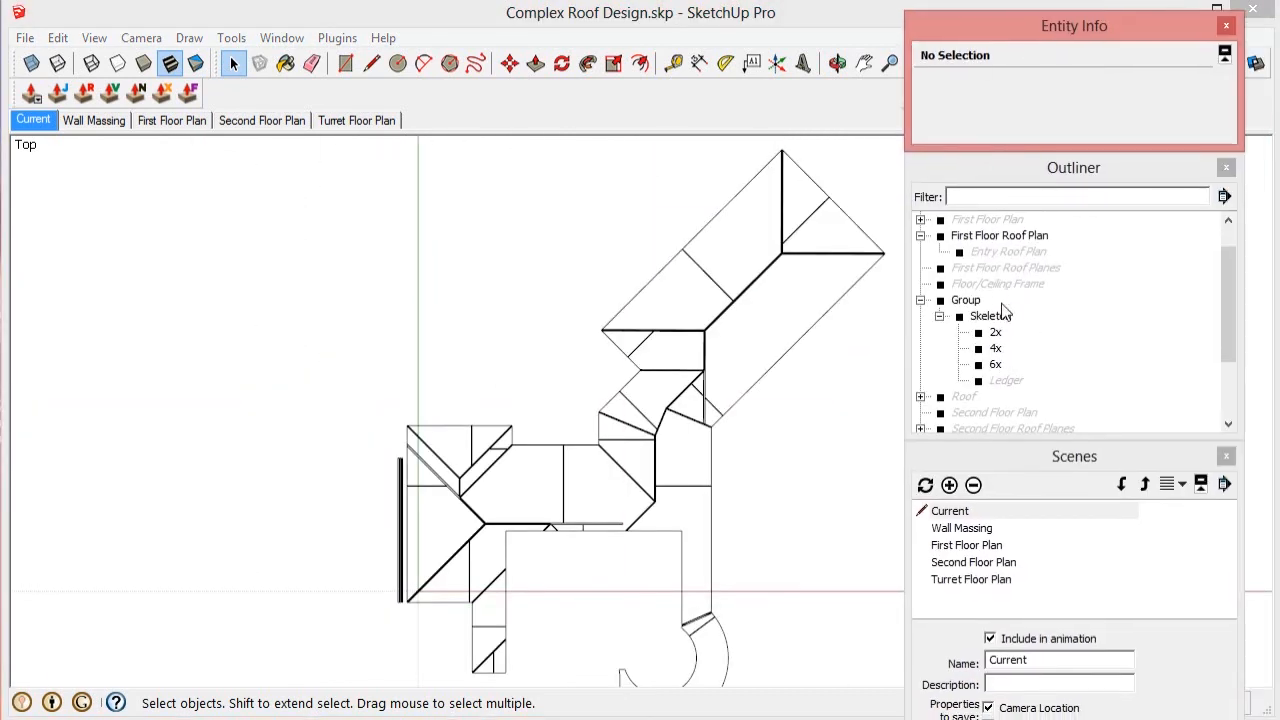
left_click(985, 220)
right_click(975, 288)
left_click(1090, 346)
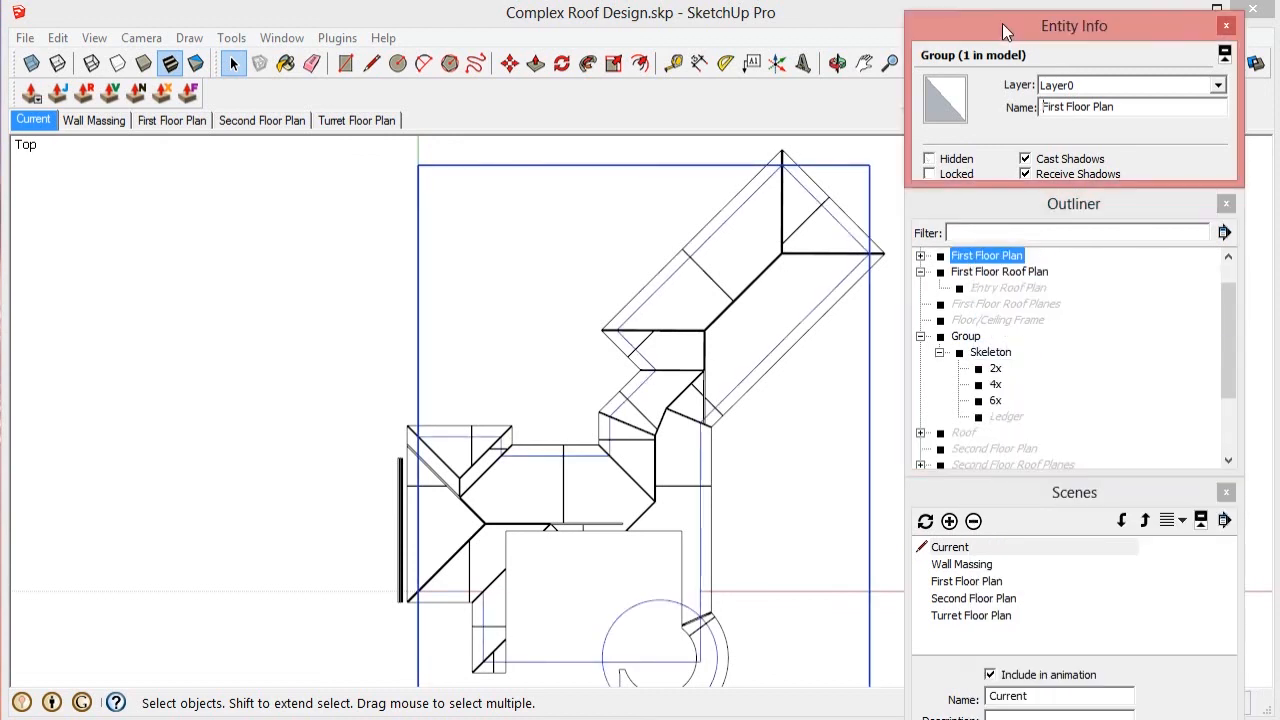
Step: Open the framing strips' group at the inner corner of the angled wing and show the rest of the model for reference
scroll(766, 486, "up", 5)
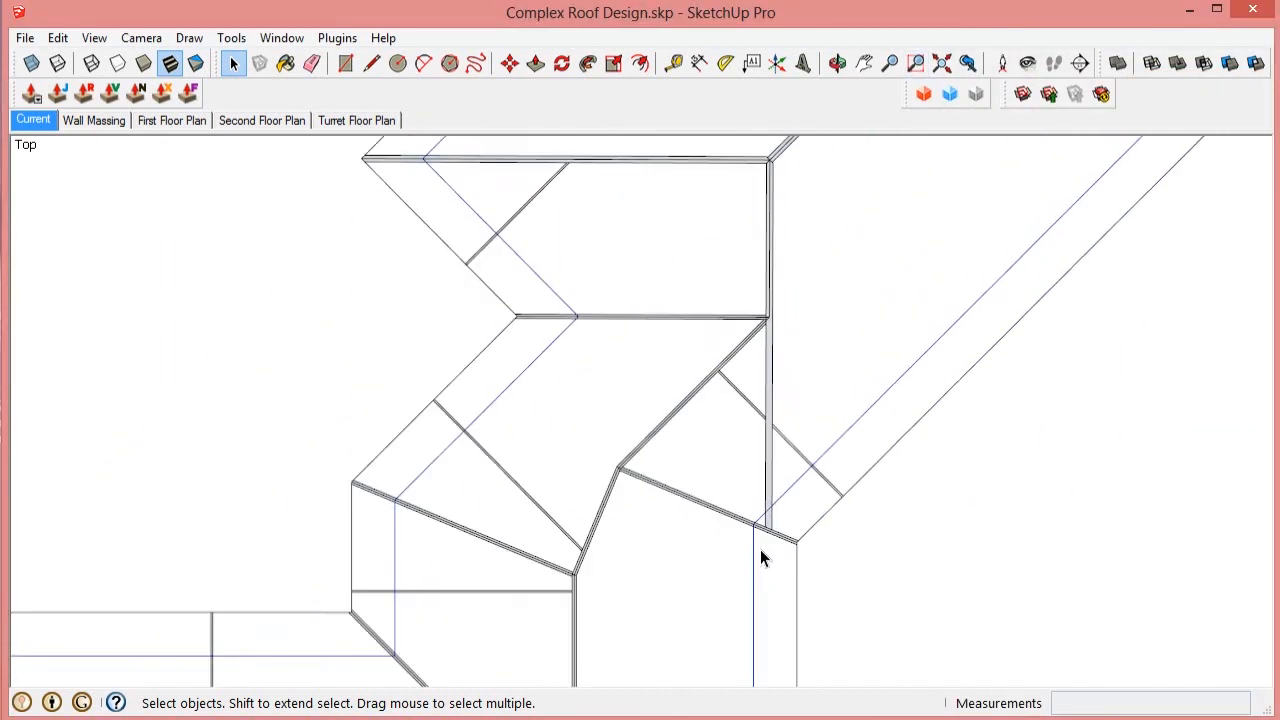
middle_click_drag(760, 551, 729, 307)
scroll(729, 307, "down", 2)
scroll(760, 412, "up", 2)
middle_click_drag(761, 430, 773, 453)
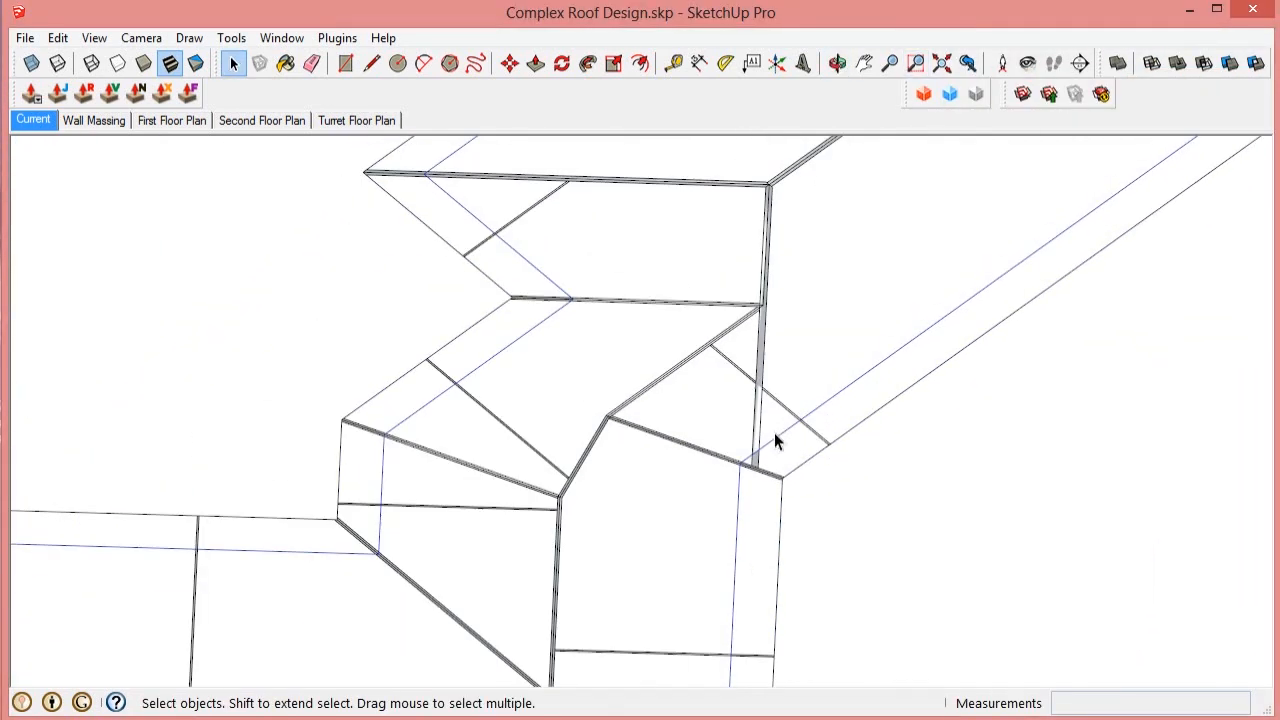
scroll(776, 440, "up", 3)
scroll(749, 429, "up", 3)
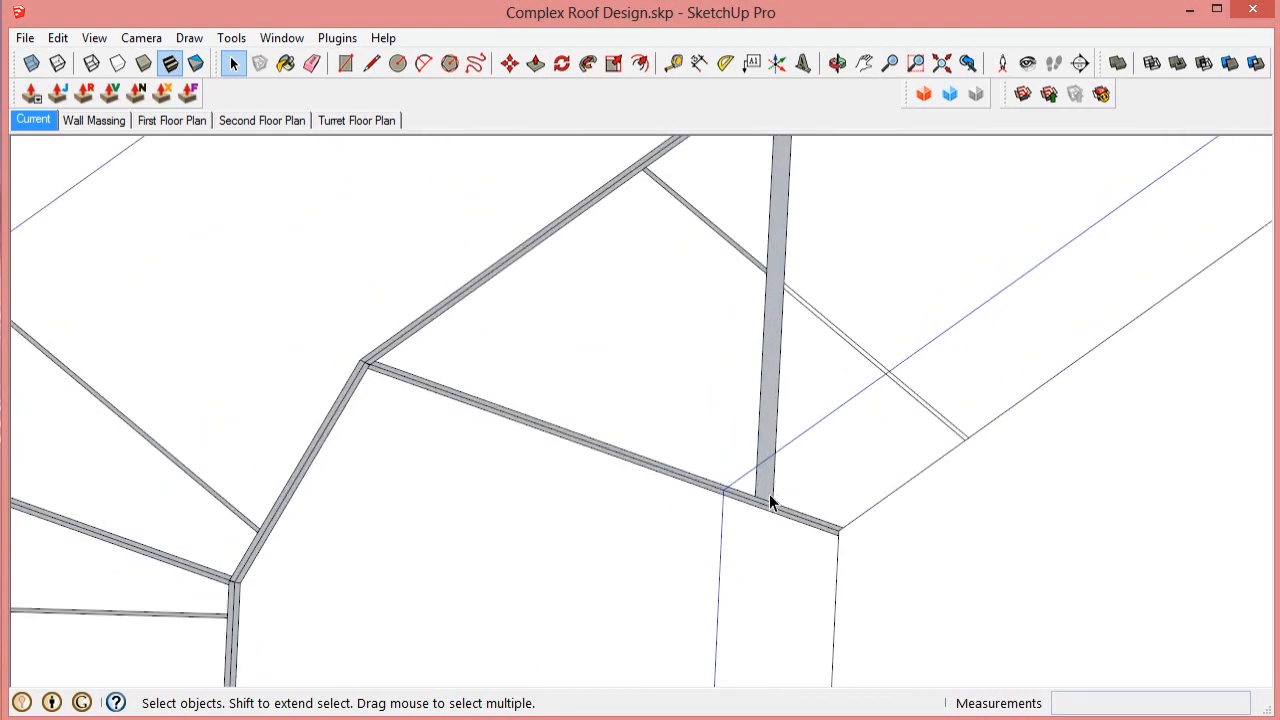
scroll(769, 494, "down", 2)
middle_click_drag(780, 474, 826, 449)
scroll(743, 443, "up", 5)
left_click(740, 438)
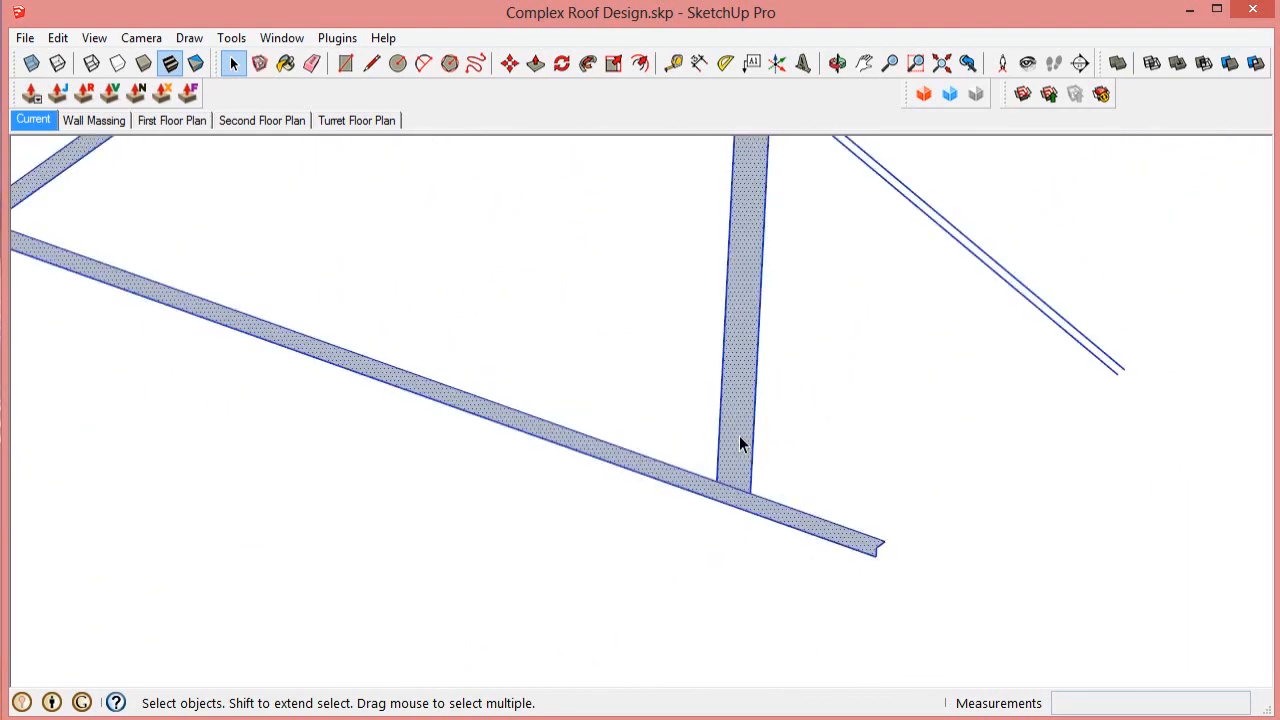
key("ctrl+shift+v")
Step: Cut the wide strip at the angled wing's inner corner along the first floor wall line and erase the end beyond it
scroll(739, 437, "up", 4)
key("l")
left_click(695, 410)
left_click(778, 352)
key("e")
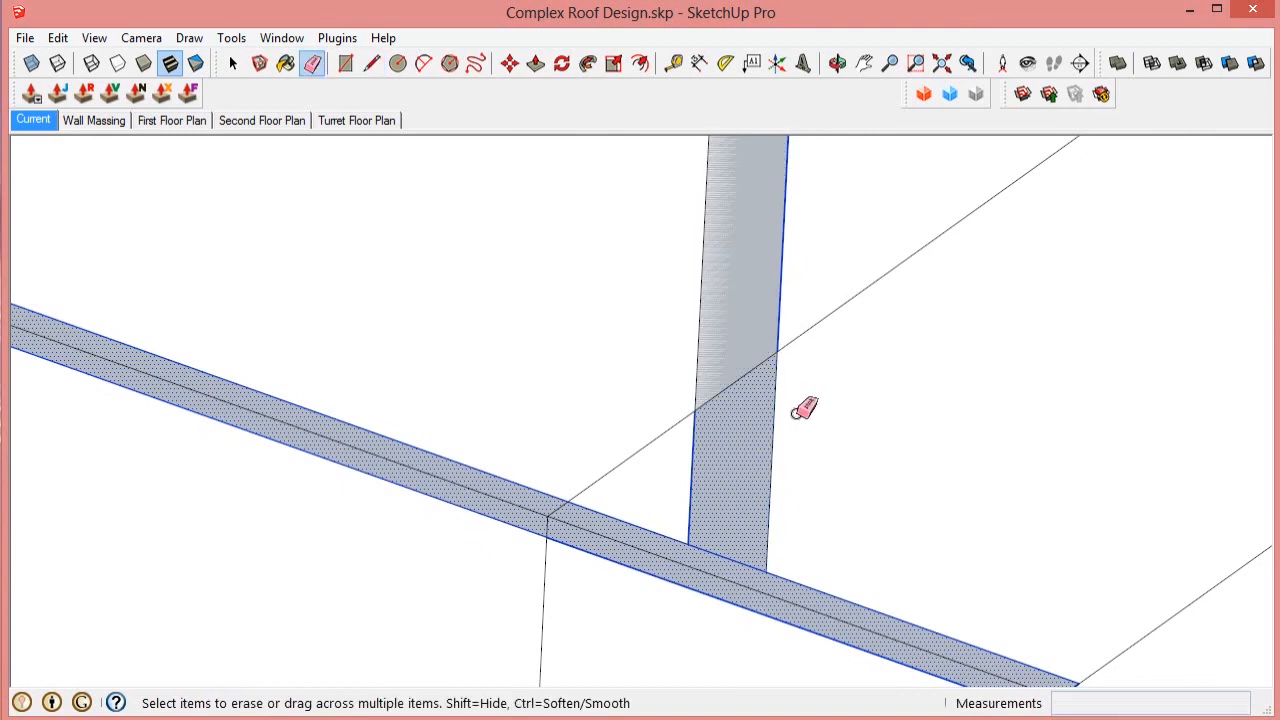
left_click_drag(797, 413, 690, 466)
key("space")
scroll(691, 466, "down", 13)
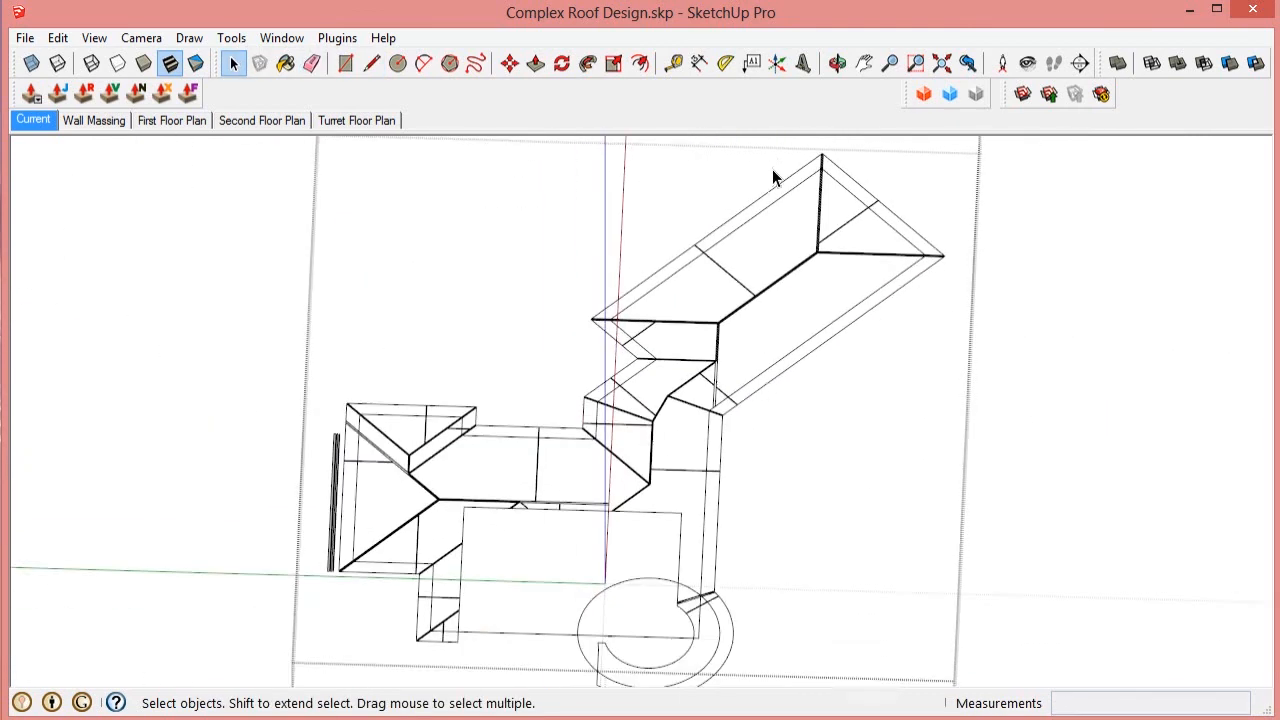
Step: Examine how the remaining hip and valley strips meet the first floor wall lines around the main roof and narrow wing
scroll(652, 358, "up", 9)
scroll(753, 264, "down", 7)
scroll(420, 399, "up", 8)
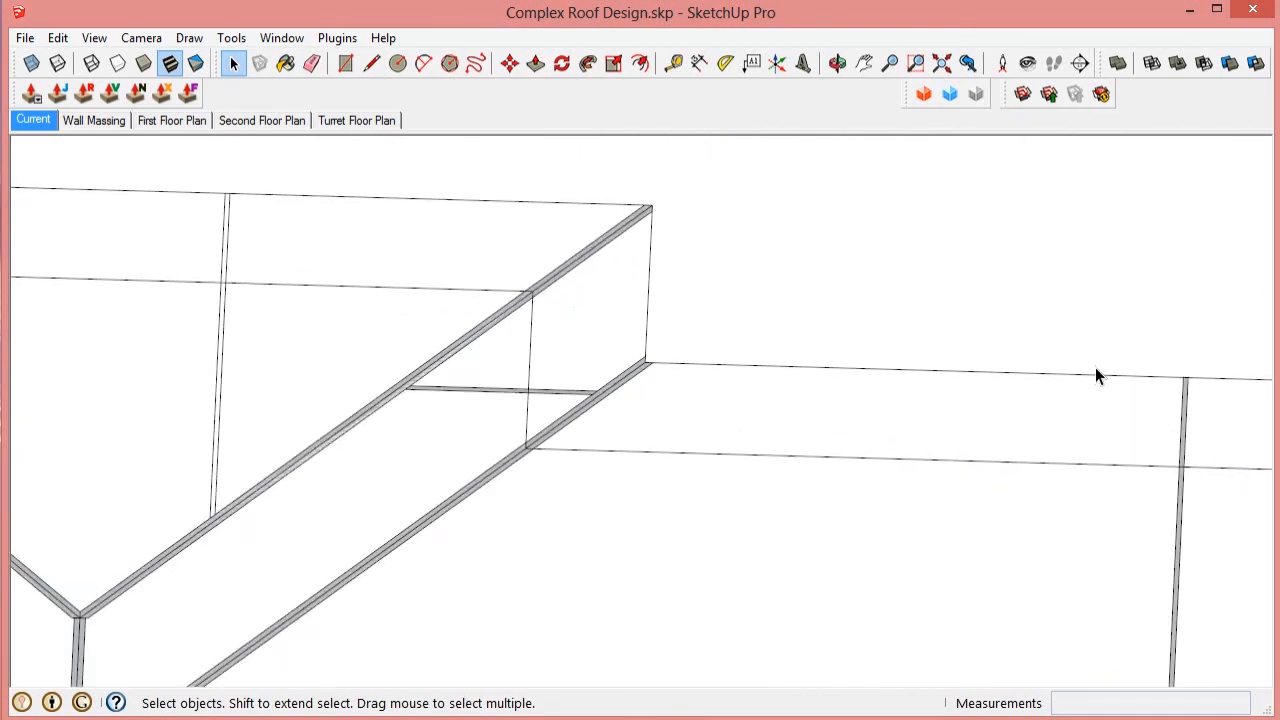
scroll(1095, 367, "down", 5)
scroll(658, 397, "up", 4)
middle_click_drag(680, 670, 711, 290, "shift")
middle_click_drag(848, 672, 540, 210, "shift")
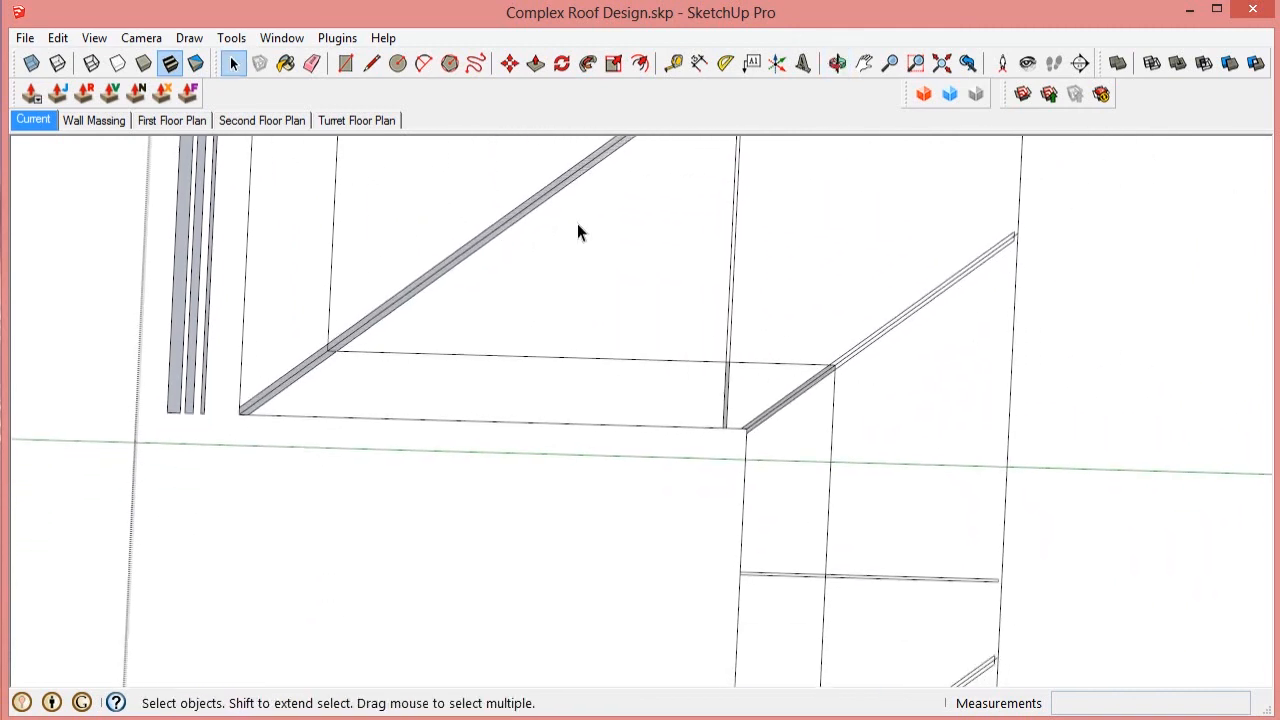
scroll(577, 223, "down", 4)
scroll(695, 440, "up", 4)
scroll(692, 494, "down", 9)
Step: Hide the First Floor Plan group again and return the view to the whole framing layout
key("d")
left_click_drag(1091, 438, 1114, 245)
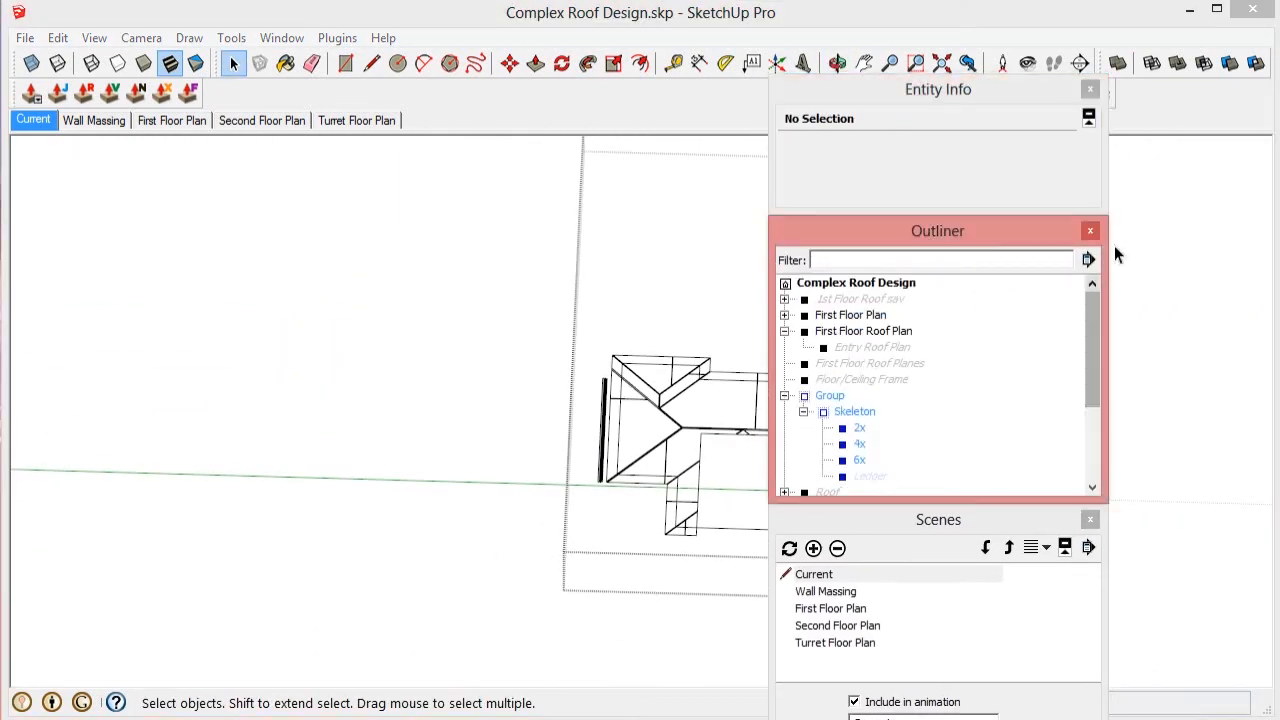
right_click(845, 314)
left_click(890, 366)
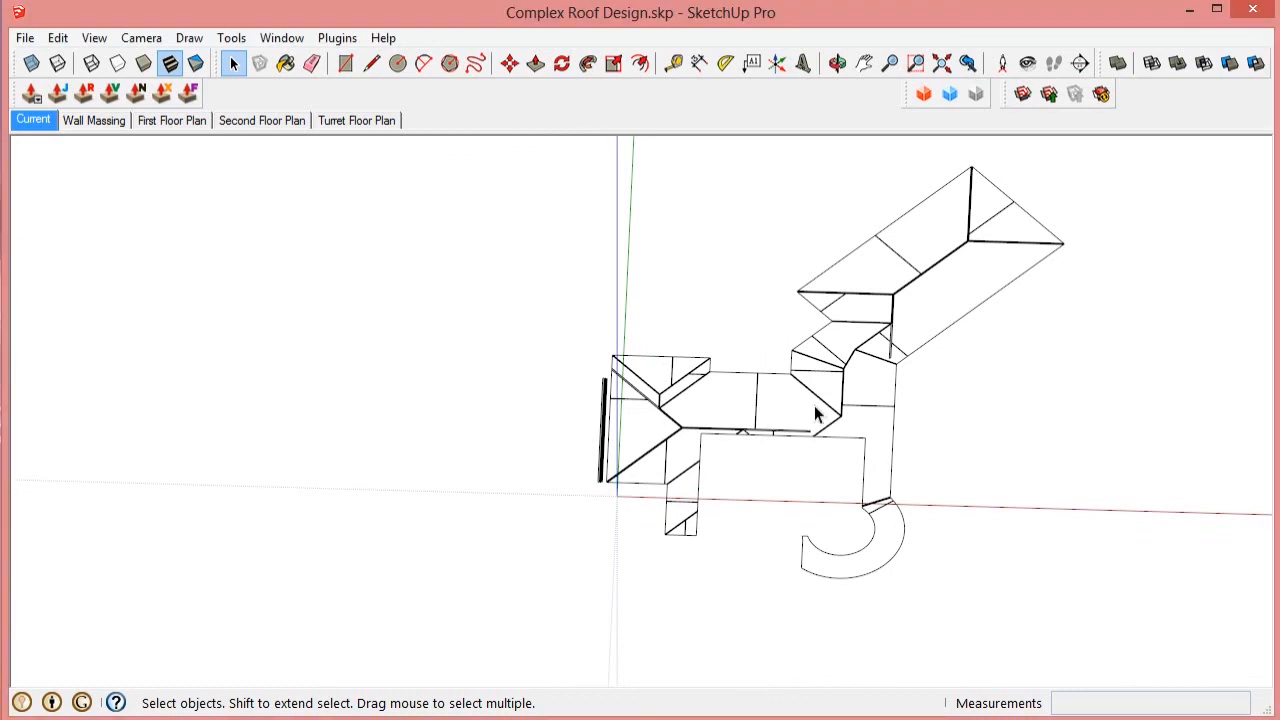
scroll(815, 407, "up", 4)
middle_click_drag(815, 407, 871, 336)
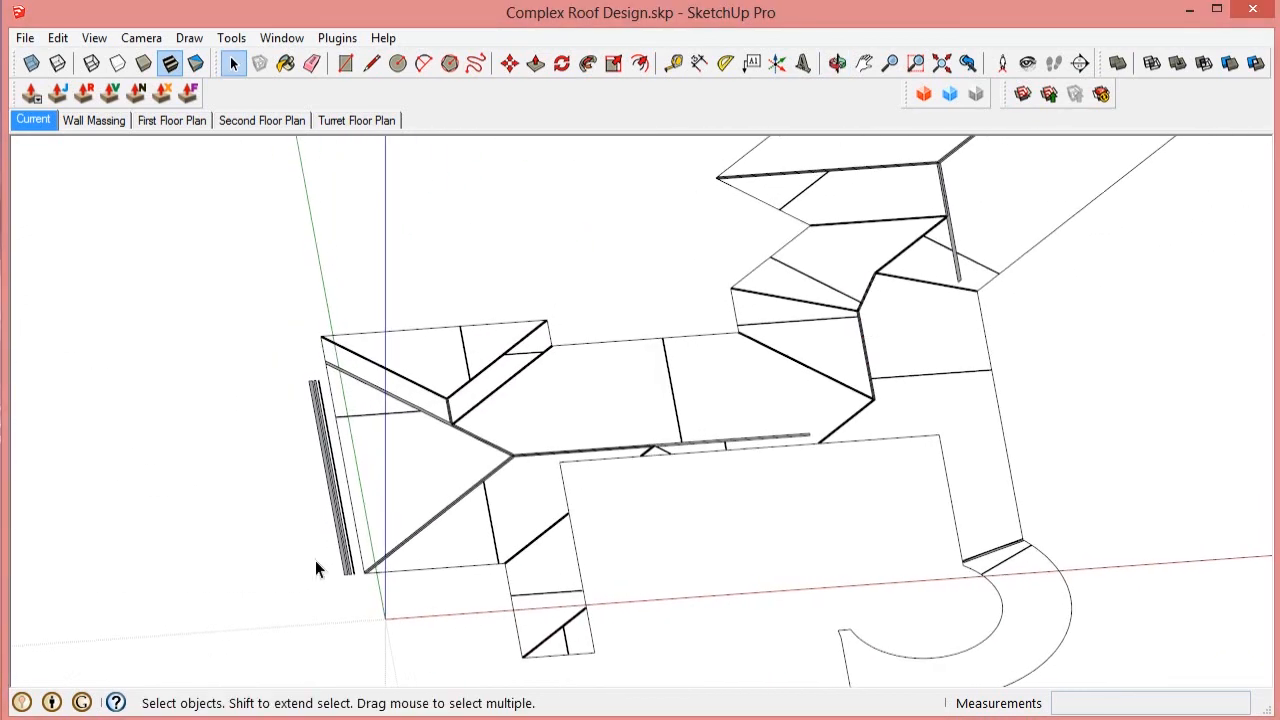
Step: Clear away the spare parallel framing strips standing beside the outer end of the roof layout
scroll(322, 560, "up", 7)
left_click(399, 585)
scroll(402, 585, "up", 3)
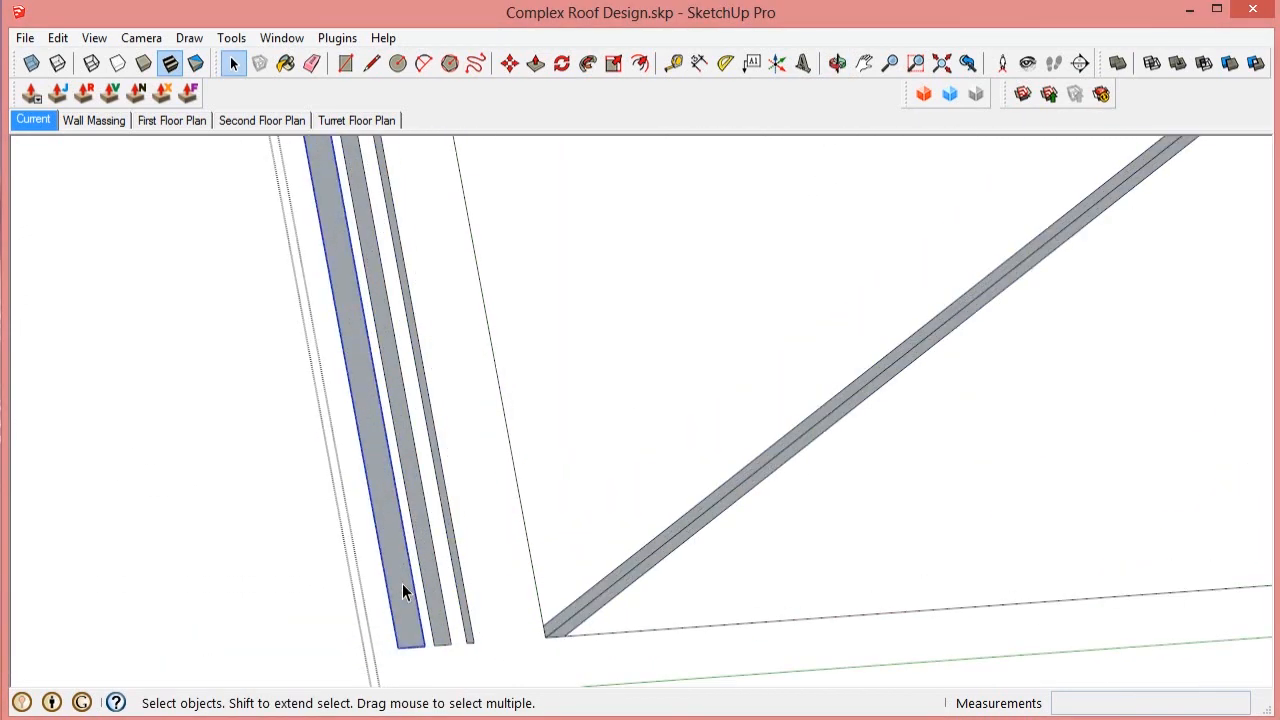
scroll(461, 606, "up", 2)
right_click(461, 606)
left_click(530, 419)
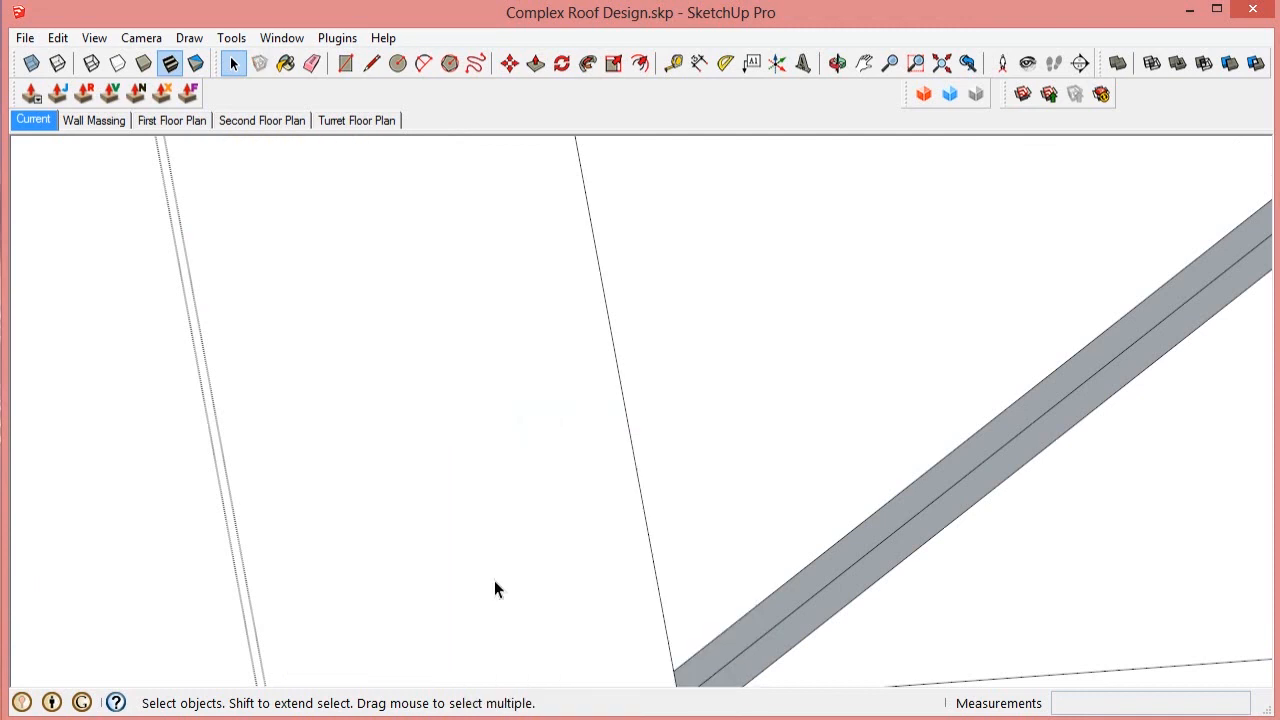
Step: Open the framing group without the surrounding outlines and select all its ridge, hip and valley strips
scroll(490, 610, "down", 4)
middle_click_drag(486, 631, 726, 486)
scroll(726, 486, "up", 2)
scroll(1008, 386, "up", 6)
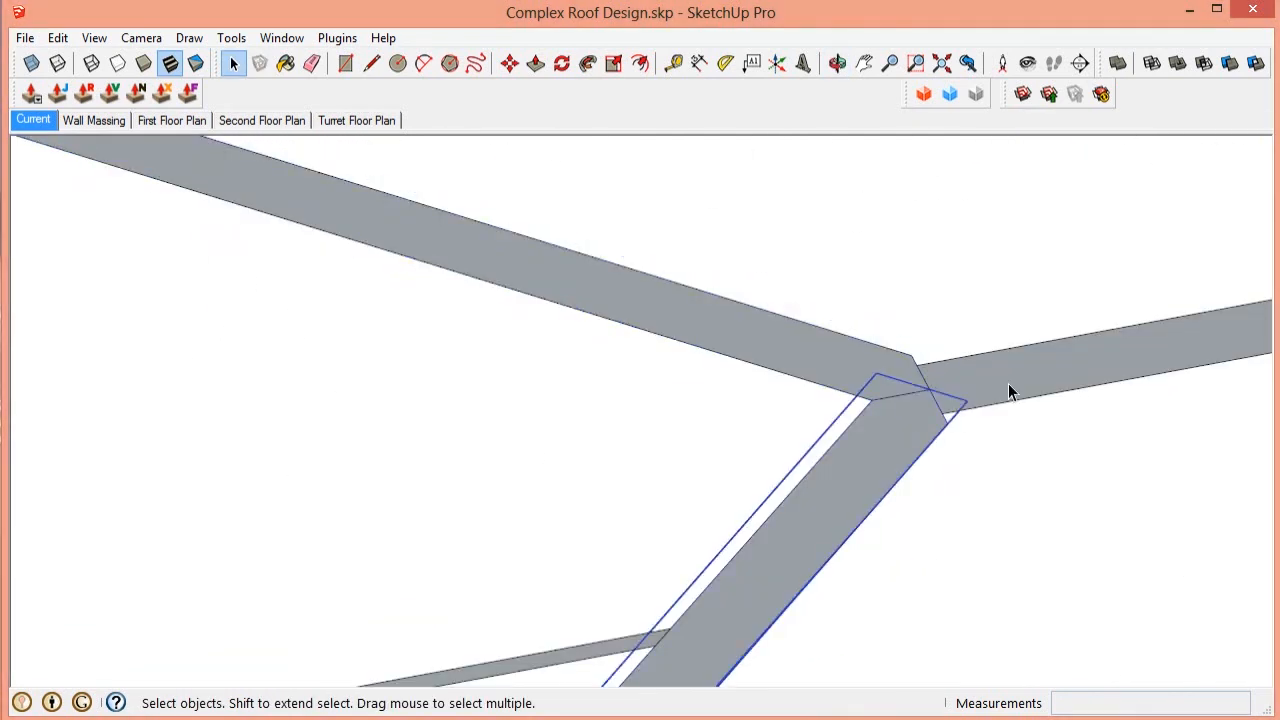
scroll(654, 500, "down", 8)
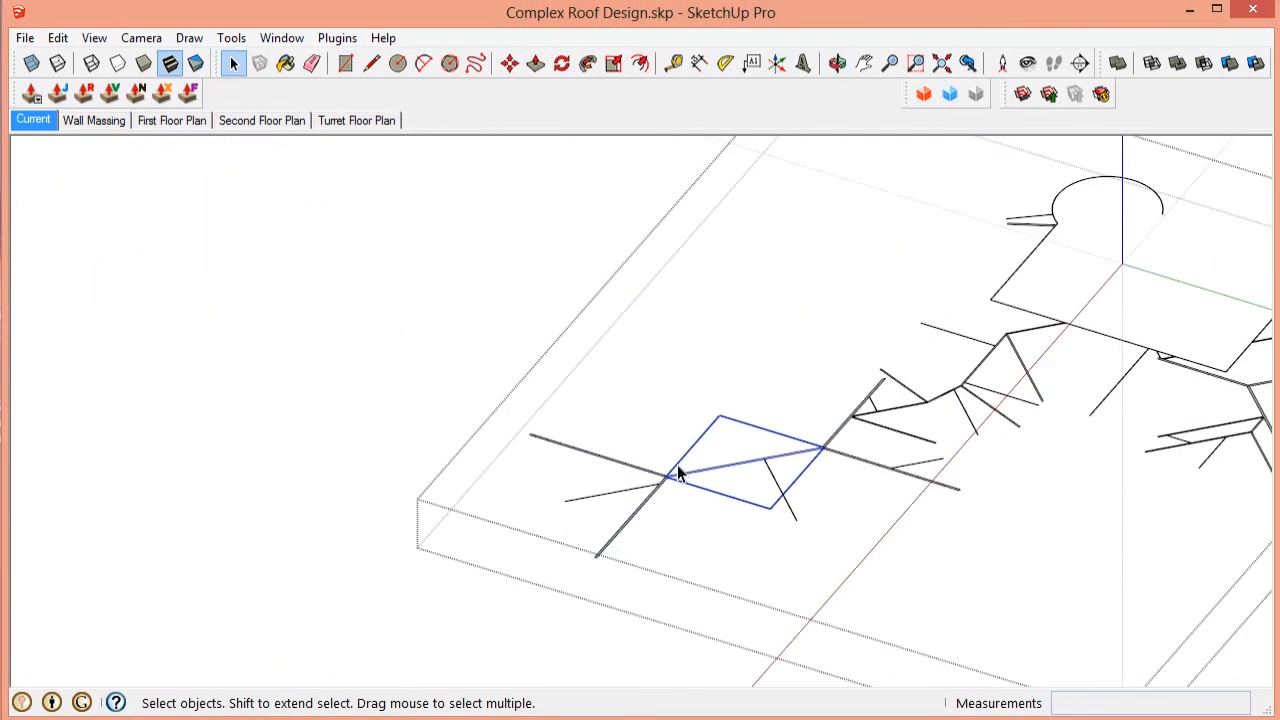
key("ctrl+a")
scroll(641, 499, "up", 6)
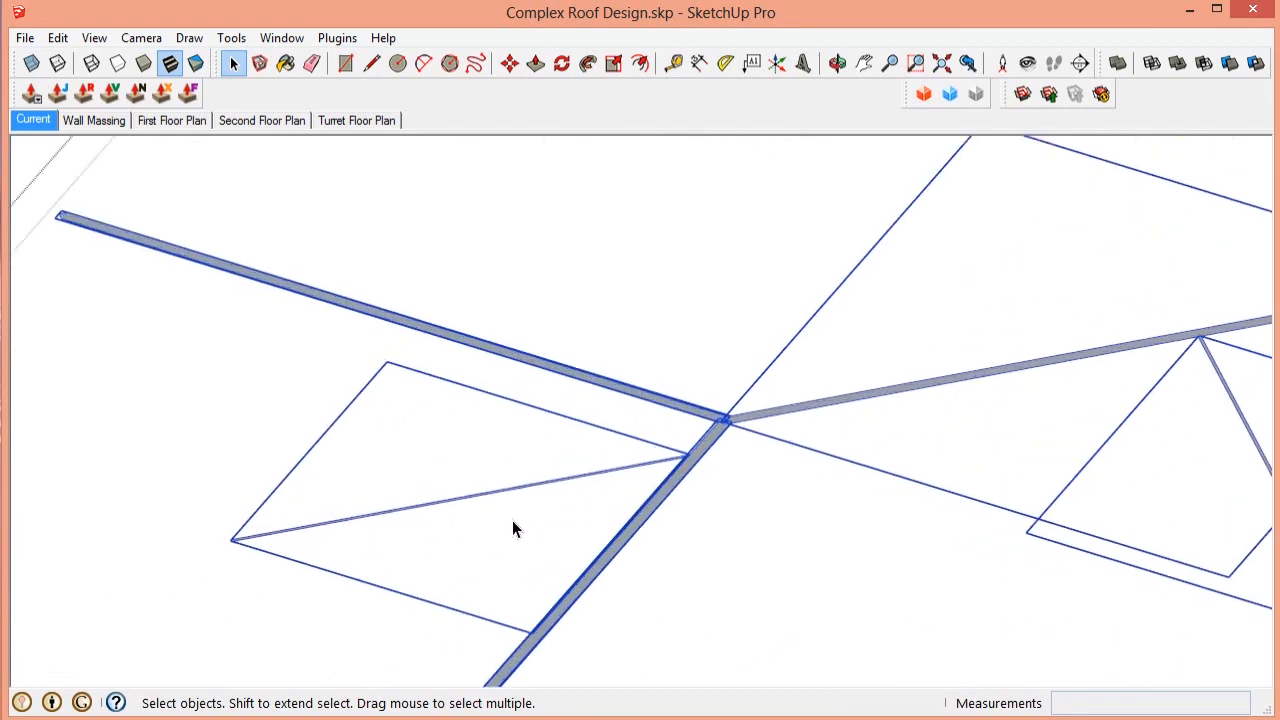
scroll(787, 415, "up", 2)
scroll(160, 590, "down", 5)
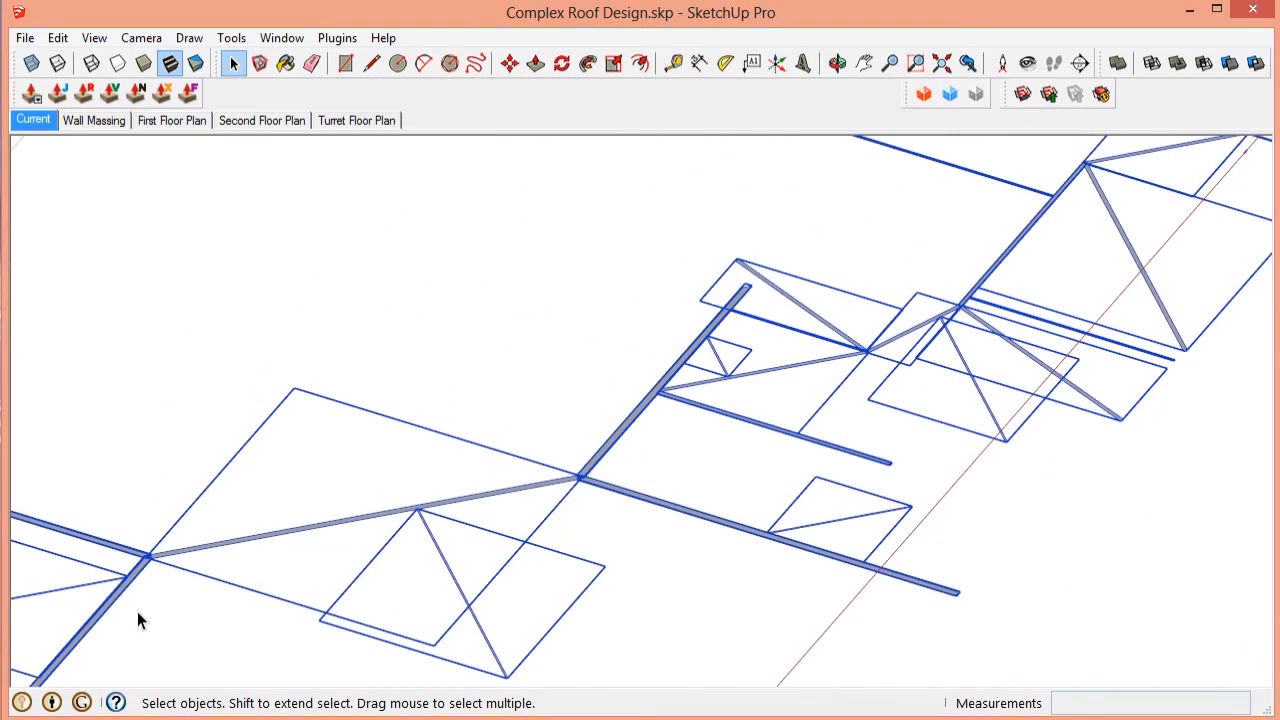